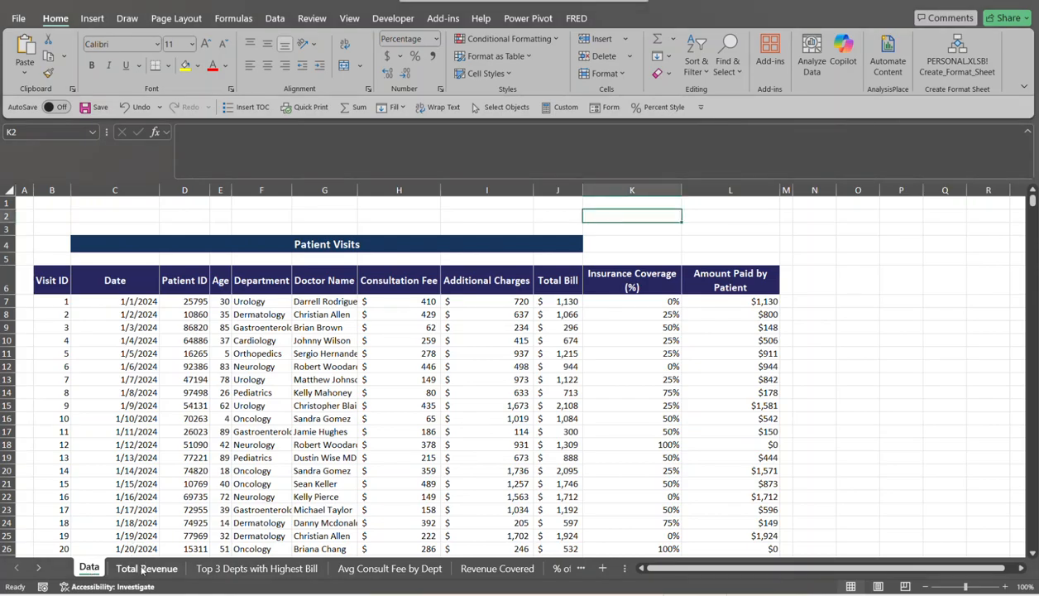
On the Total Revenue sheet, calculate total revenue in N7 with a SUM of the Total Bill range J7:J1006.
left_click(144, 569)
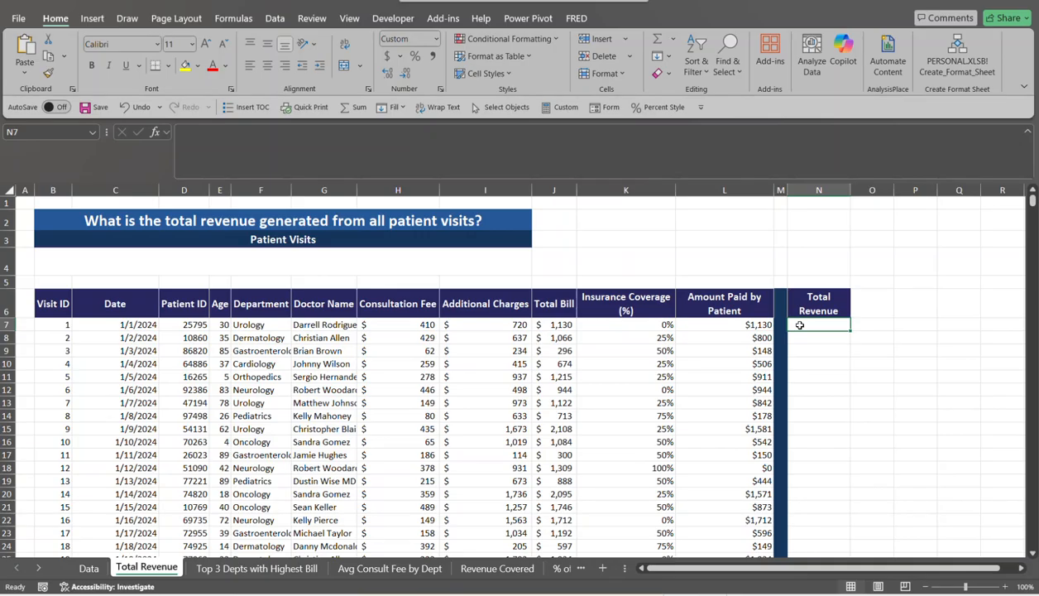
type("=s")
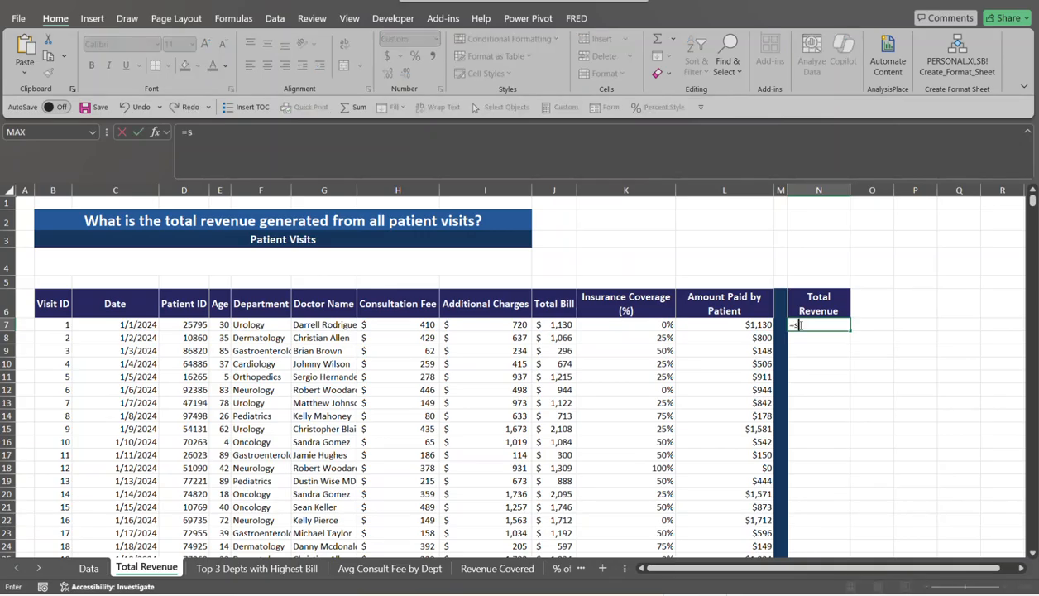
type("um(")
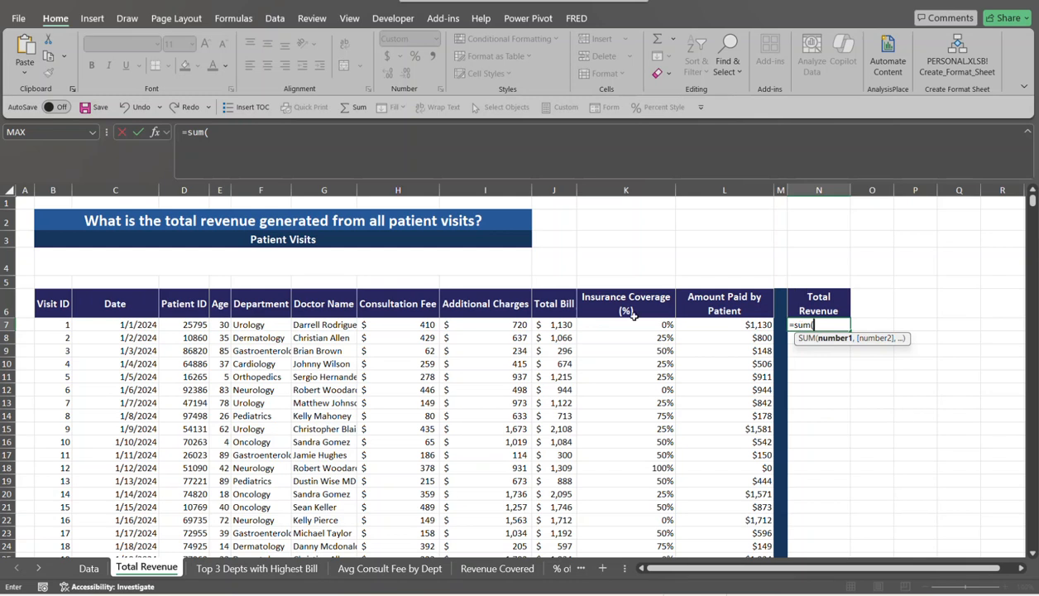
left_click(550, 325)
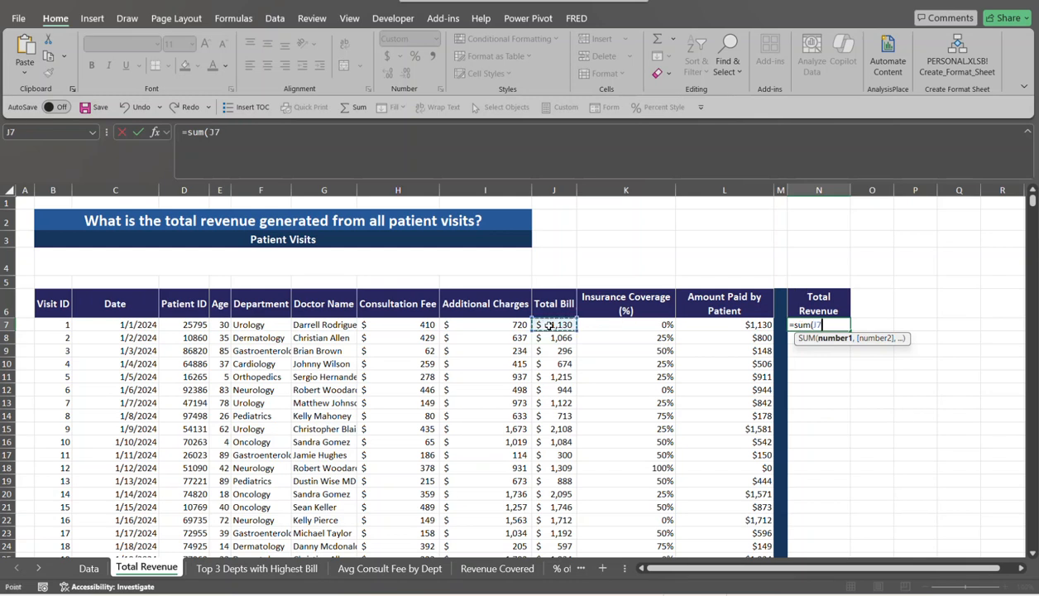
key("ctrl+shift+Down")
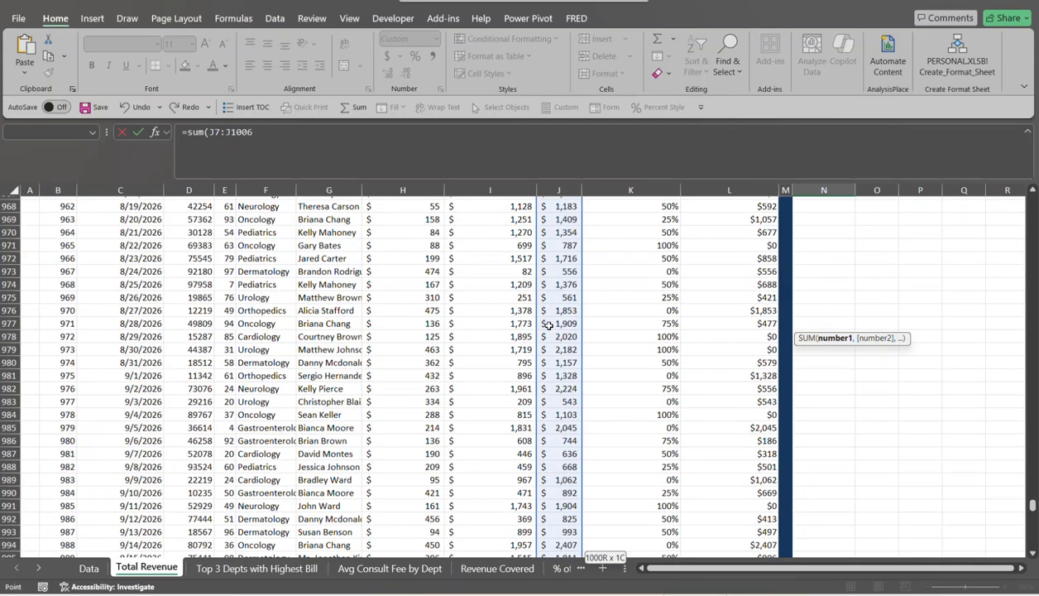
key("ctrl+BackSpace")
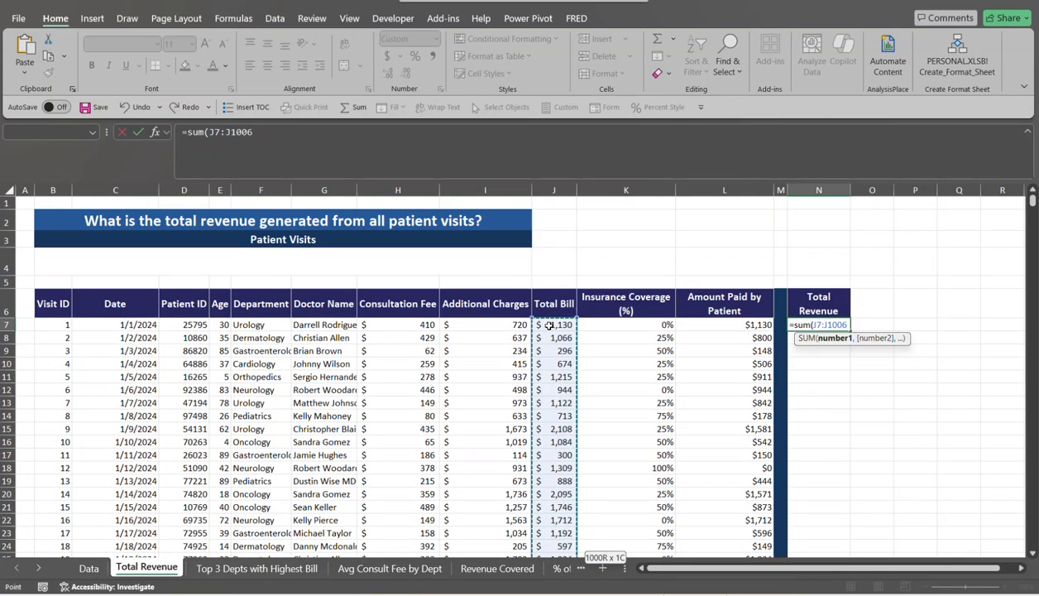
type(")")
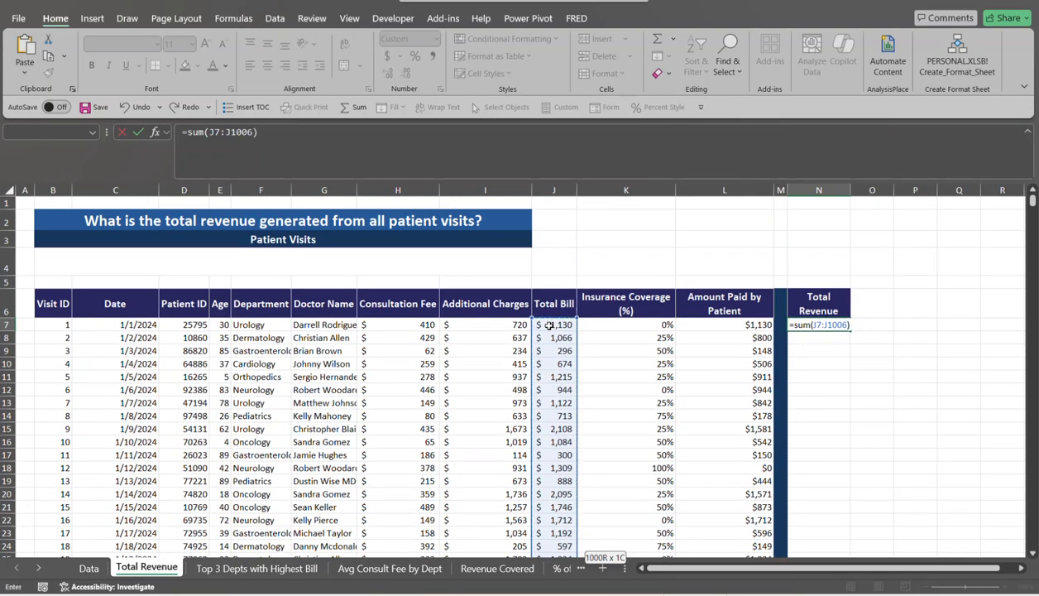
key("Return")
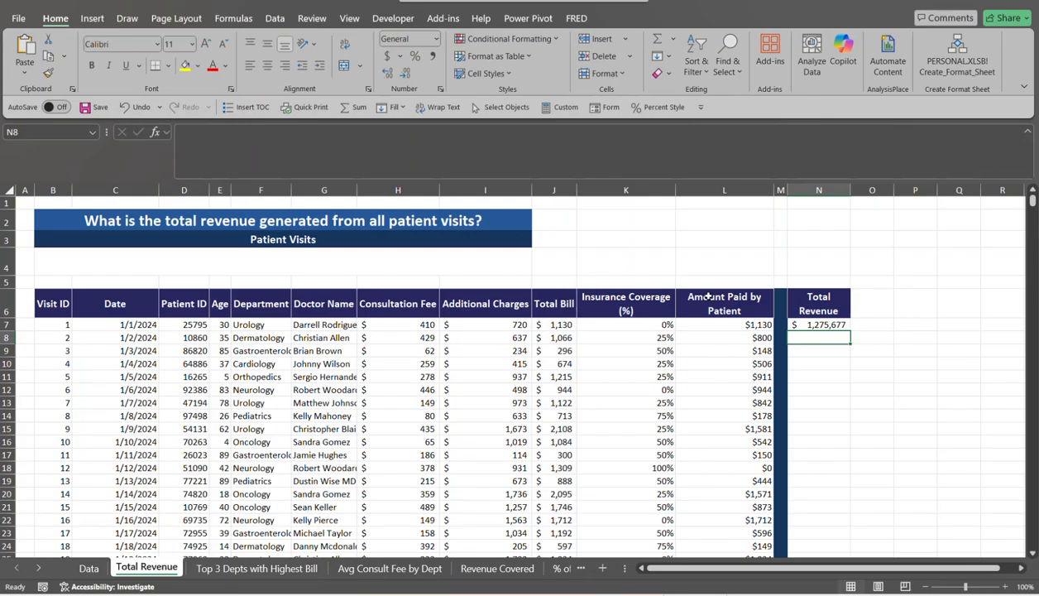
Check the total revenue by selecting all Total Bill values from J7 down and comparing their sum with N7.
left_click(551, 324)
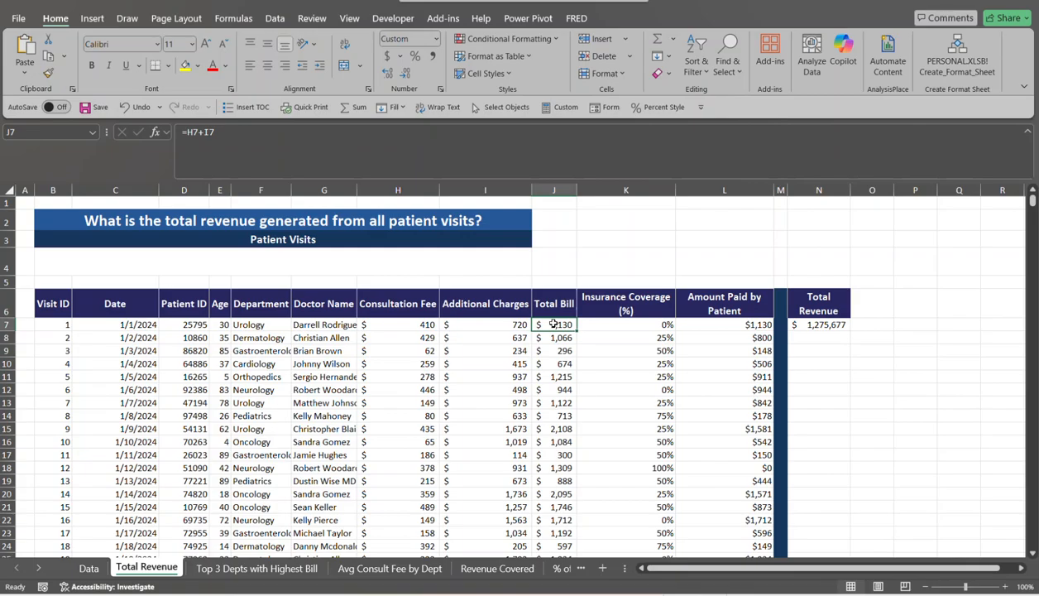
key("ctrl+shift+Down")
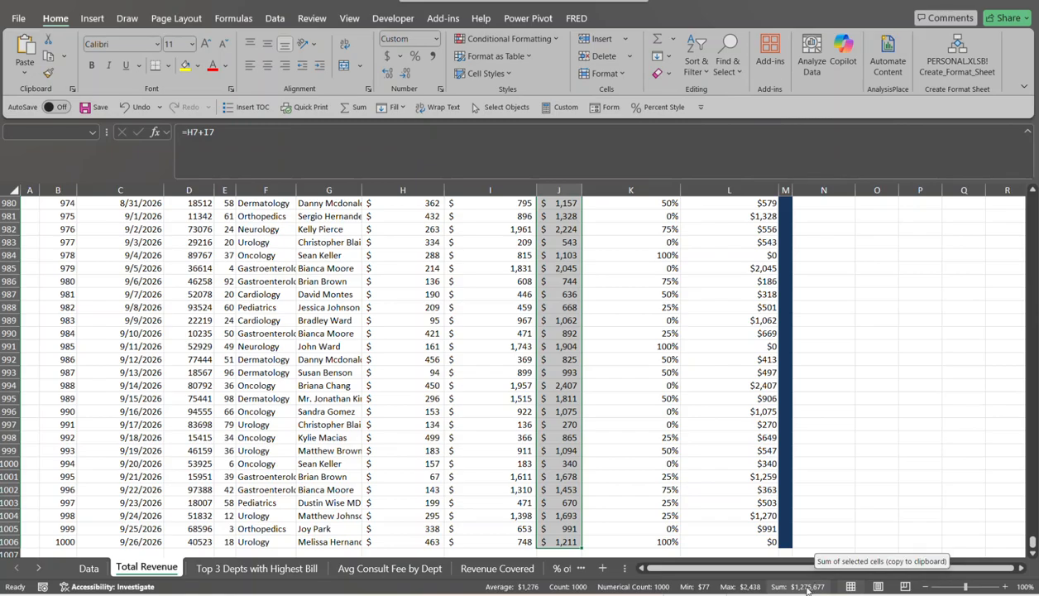
key("ctrl+BackSpace")
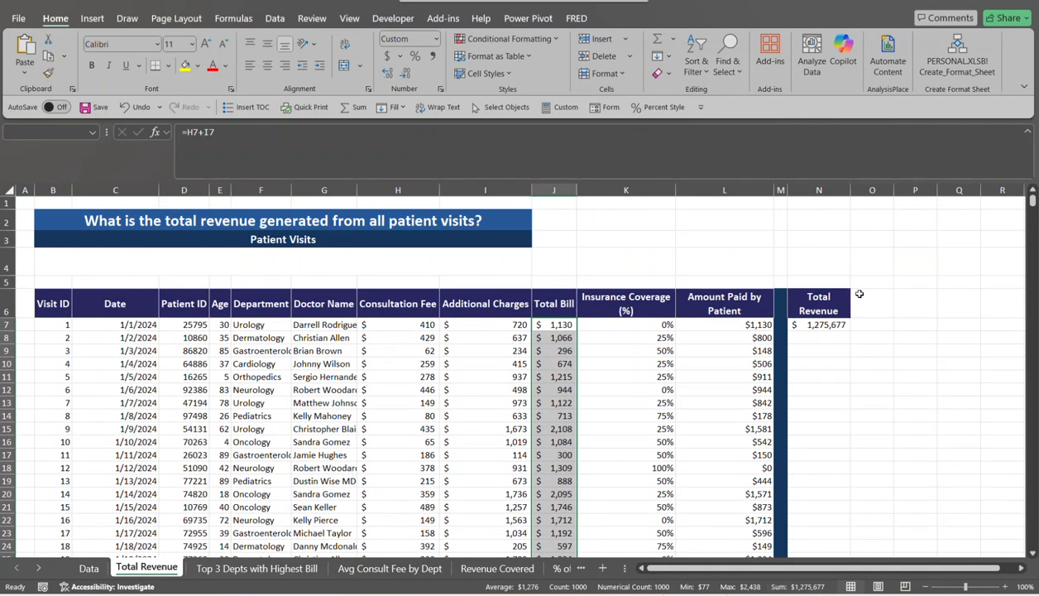
left_click(832, 326)
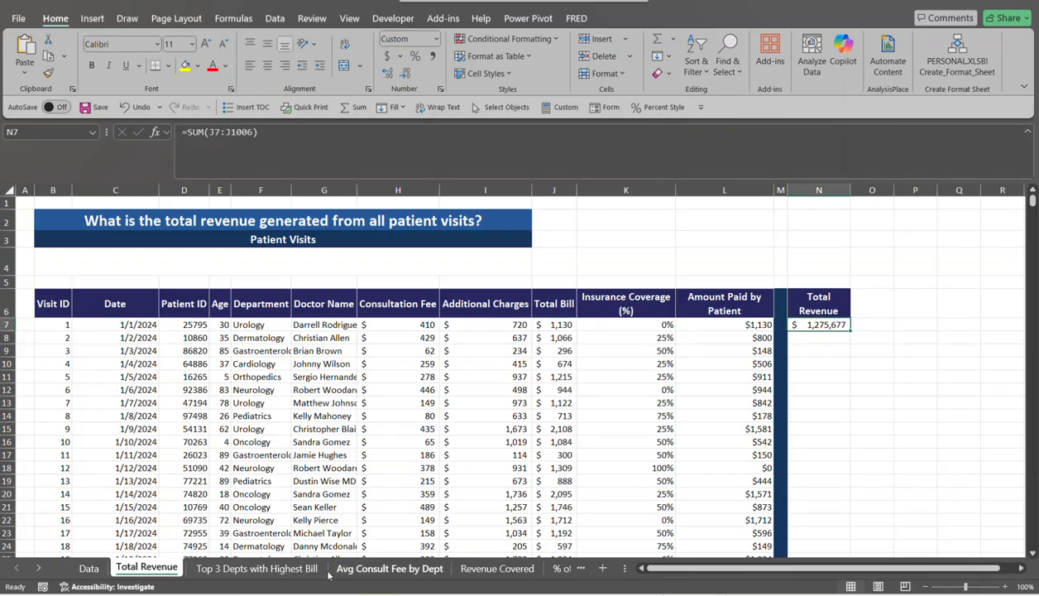
Switch to the Top 3 Depts with Highest Bill sheet and view the question heading in B2.
left_click(299, 569)
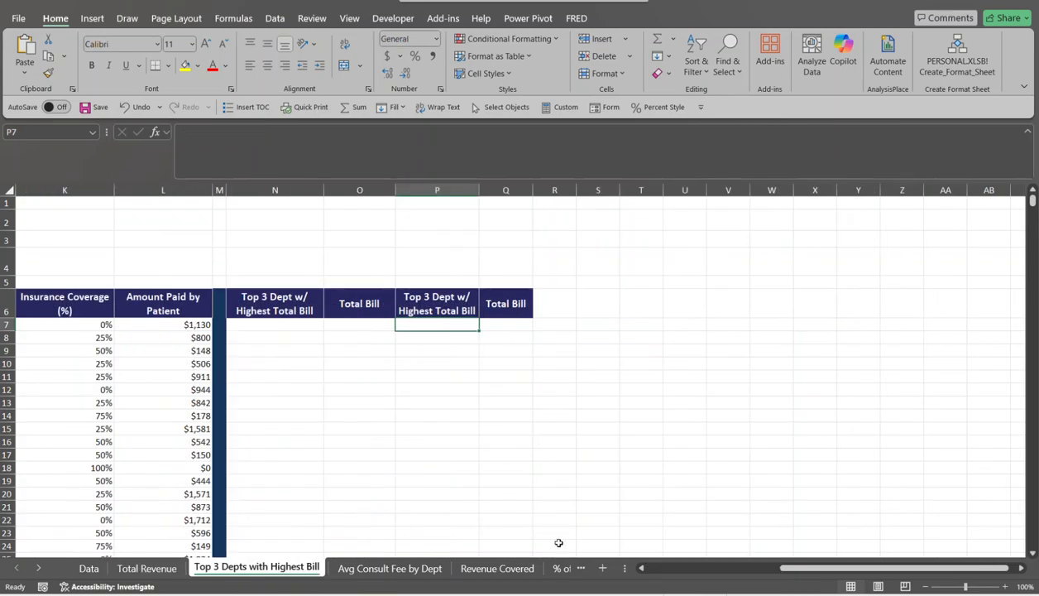
left_click_drag(783, 567, 667, 571)
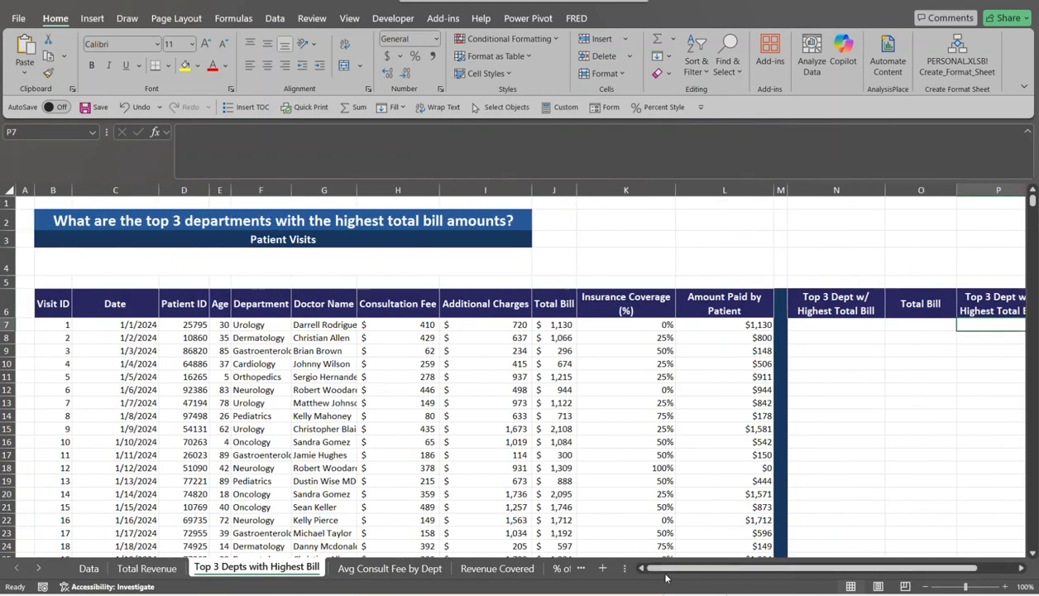
left_click(75, 224)
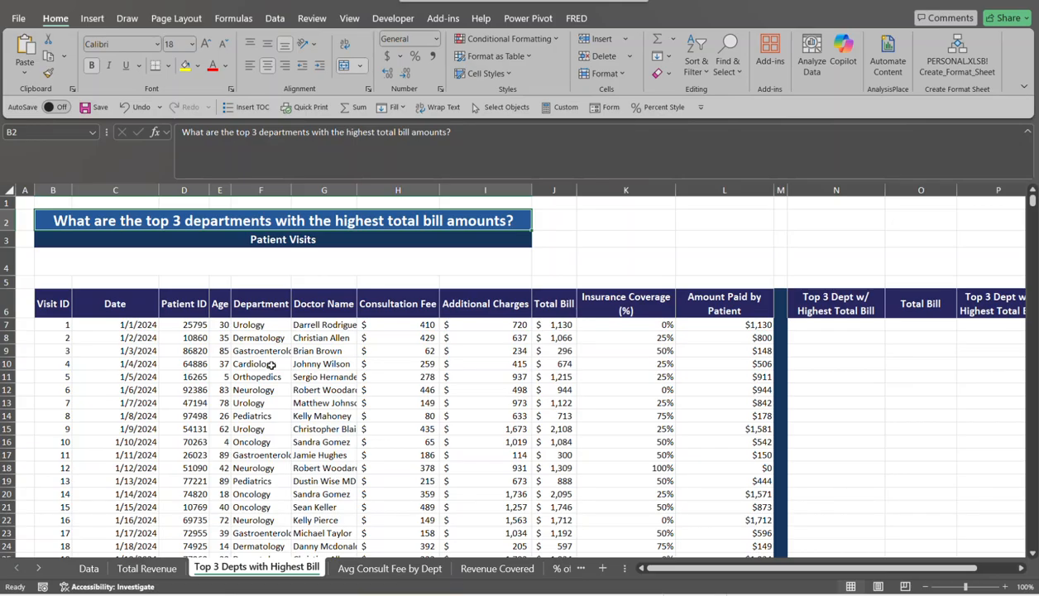
List the distinct departments from N7 down with a UNIQUE formula on the Department range F7:F1006.
left_click(812, 328)
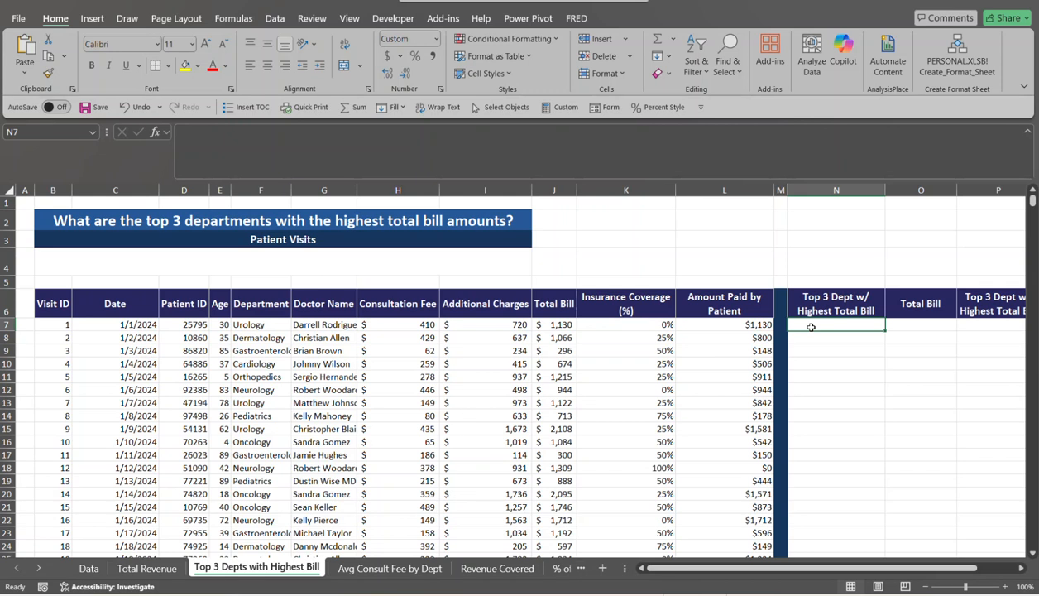
type("=")
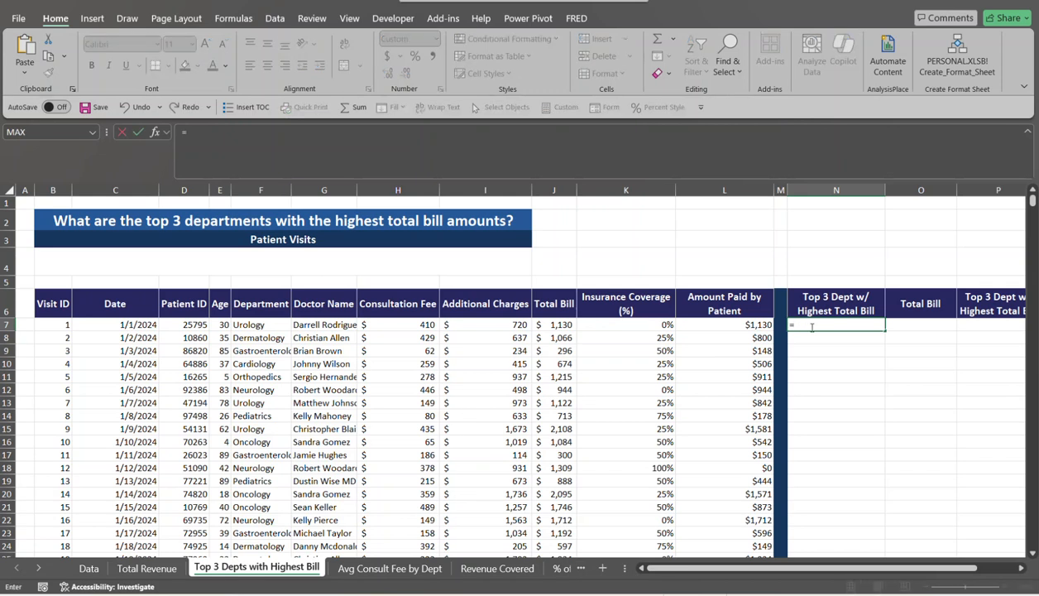
type("un")
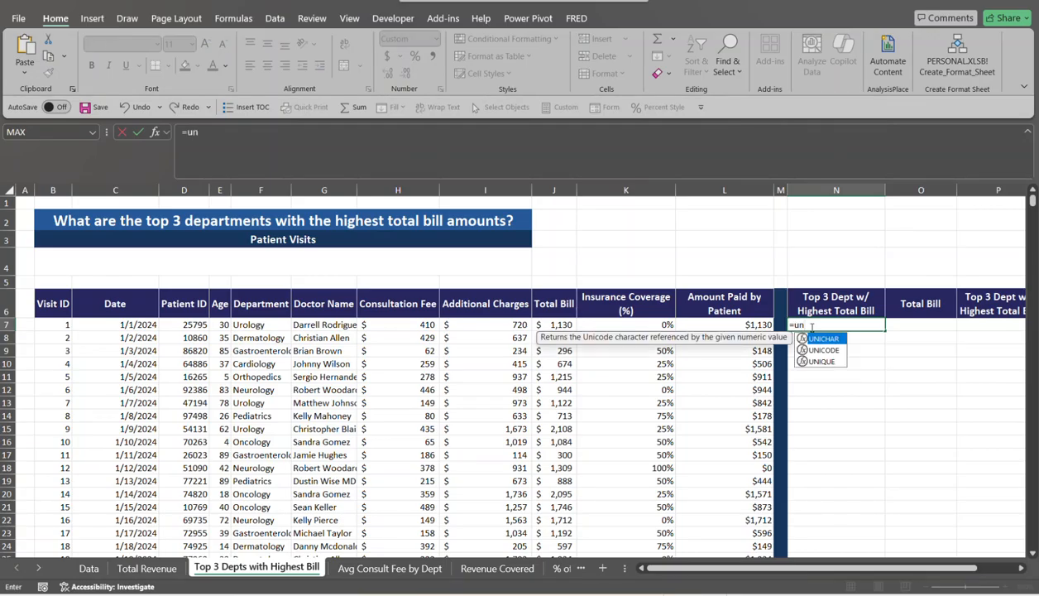
key("Down")
key("Down")
key("Tab")
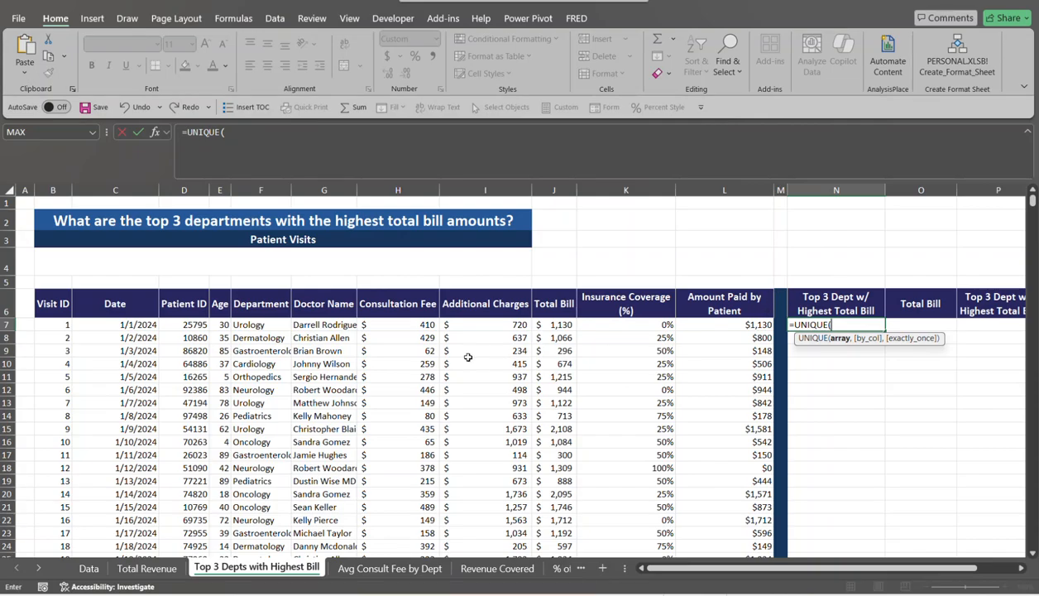
left_click(239, 324)
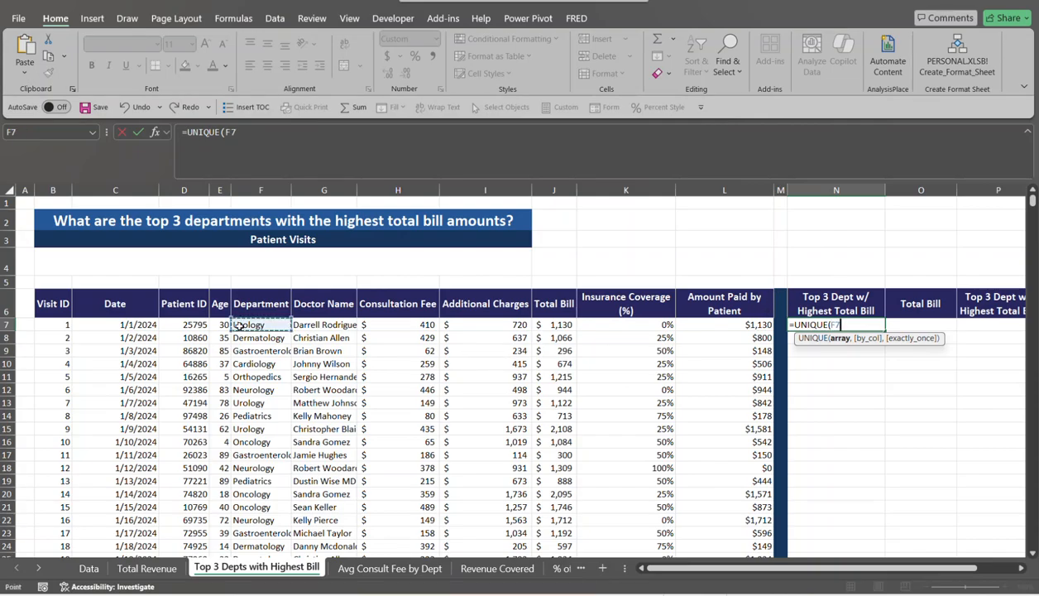
key("ctrl+shift+Down")
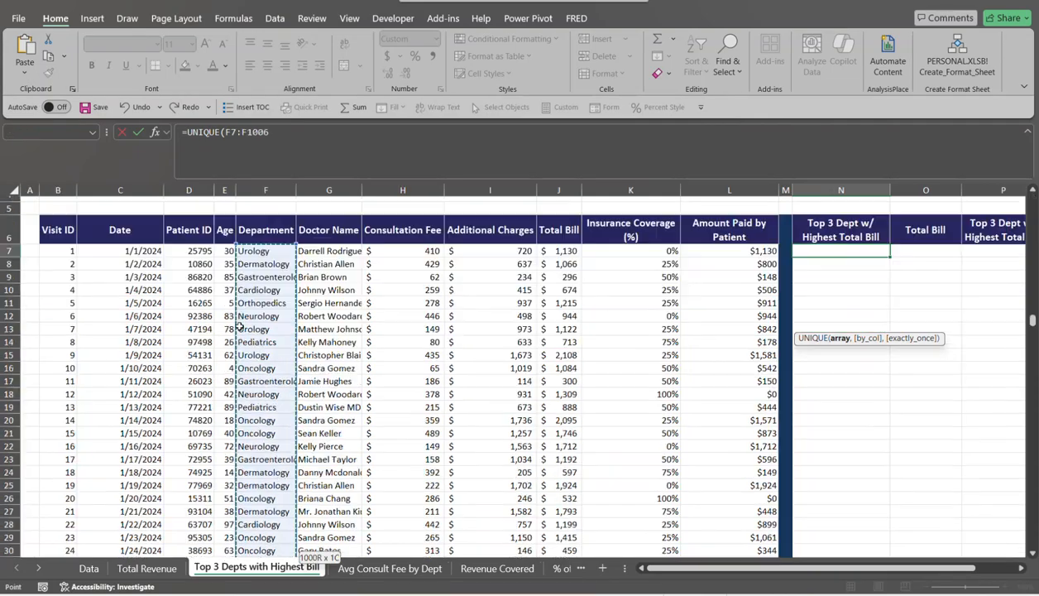
key("ctrl+BackSpace")
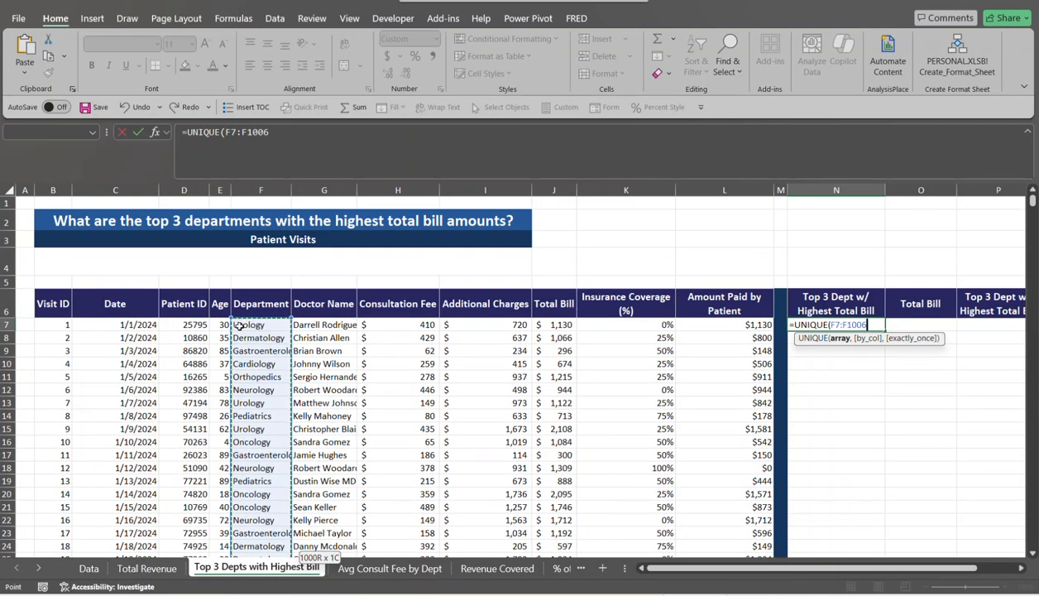
type(")")
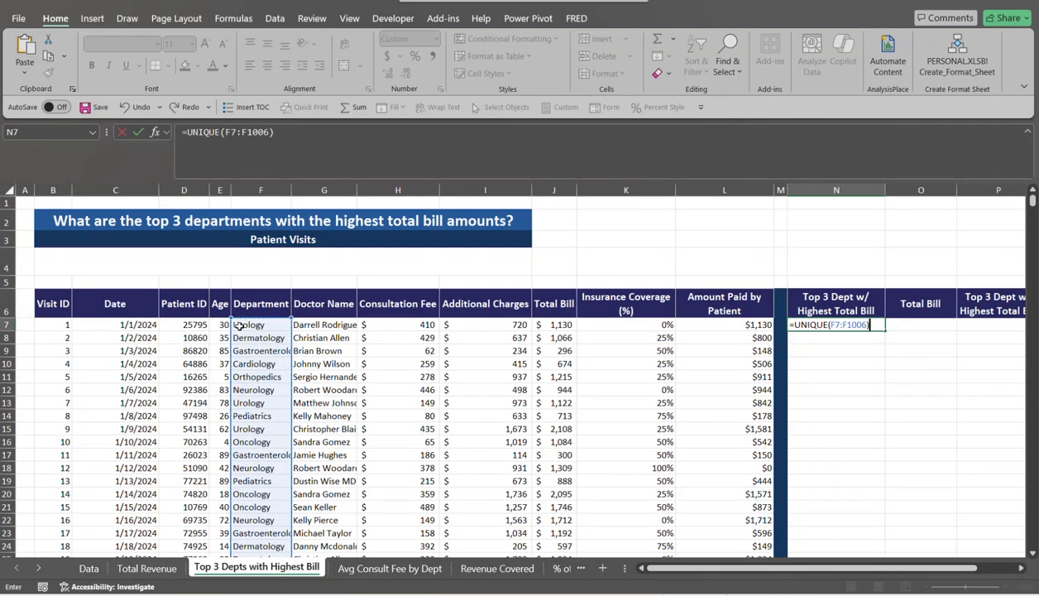
key("Return")
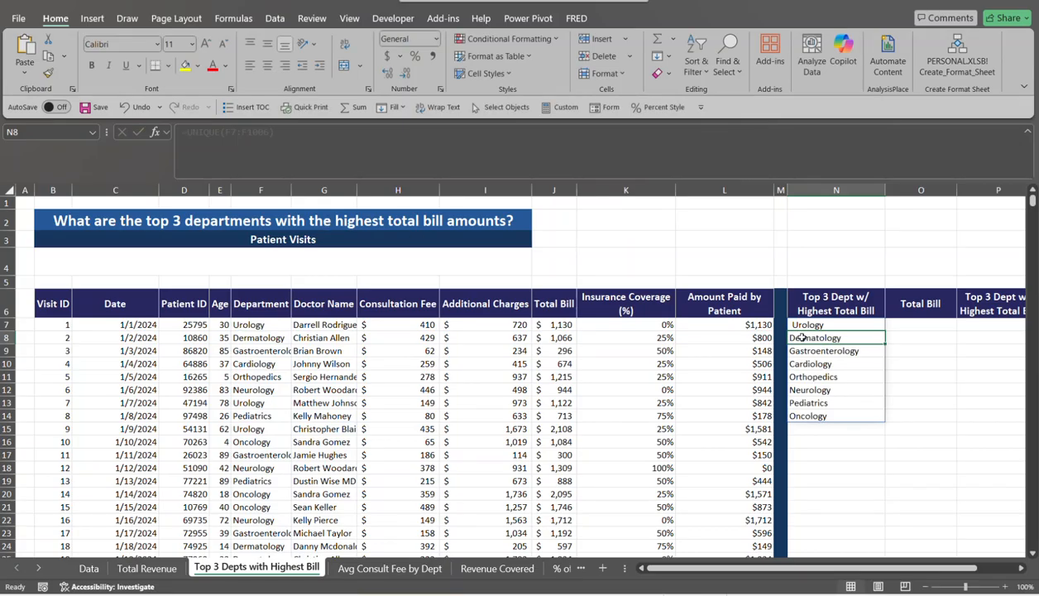
Wrap the N7 formula in SORT to read =SORT(UNIQUE(F7:F1006)), so the departments are listed alphabetically.
left_click(839, 324)
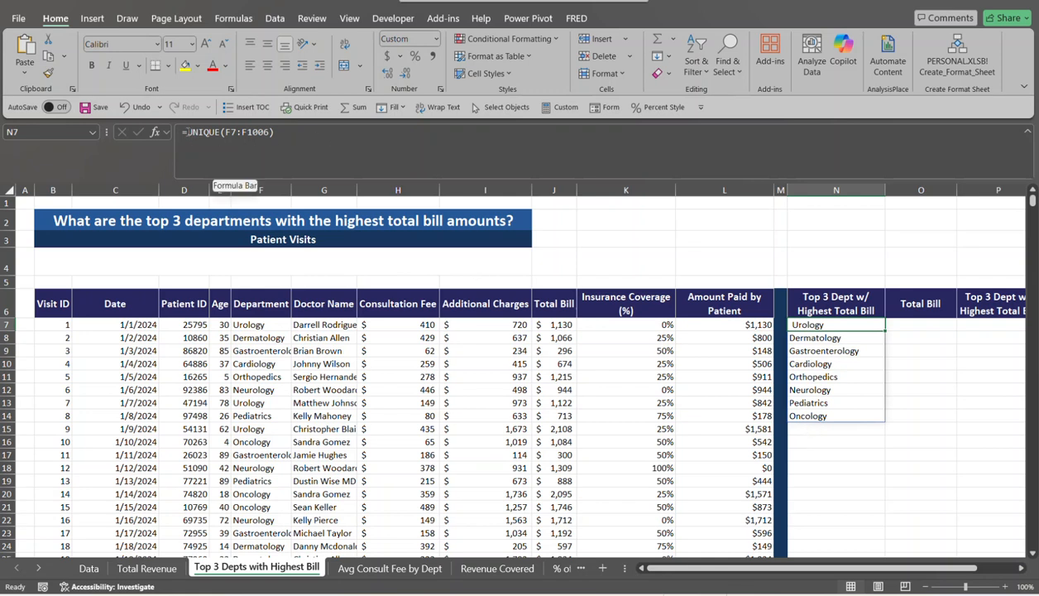
left_click(187, 132)
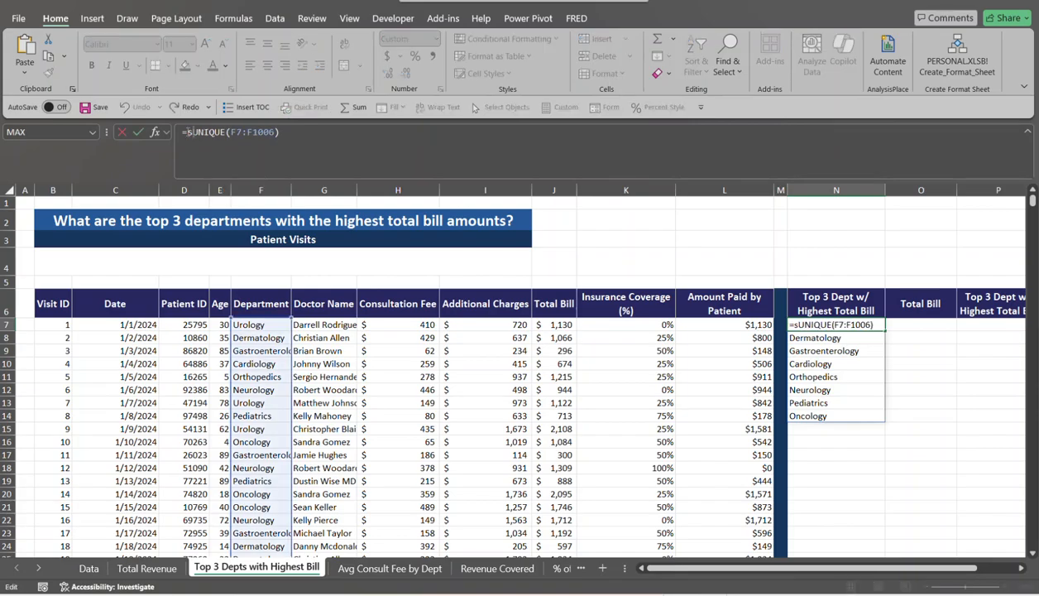
type("SORT(")
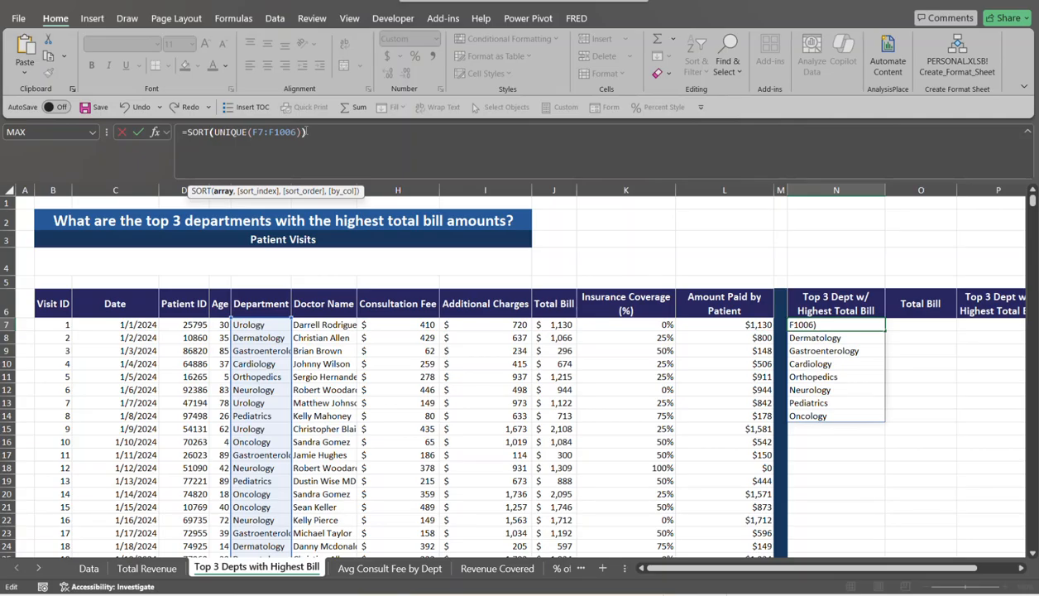
type(")")
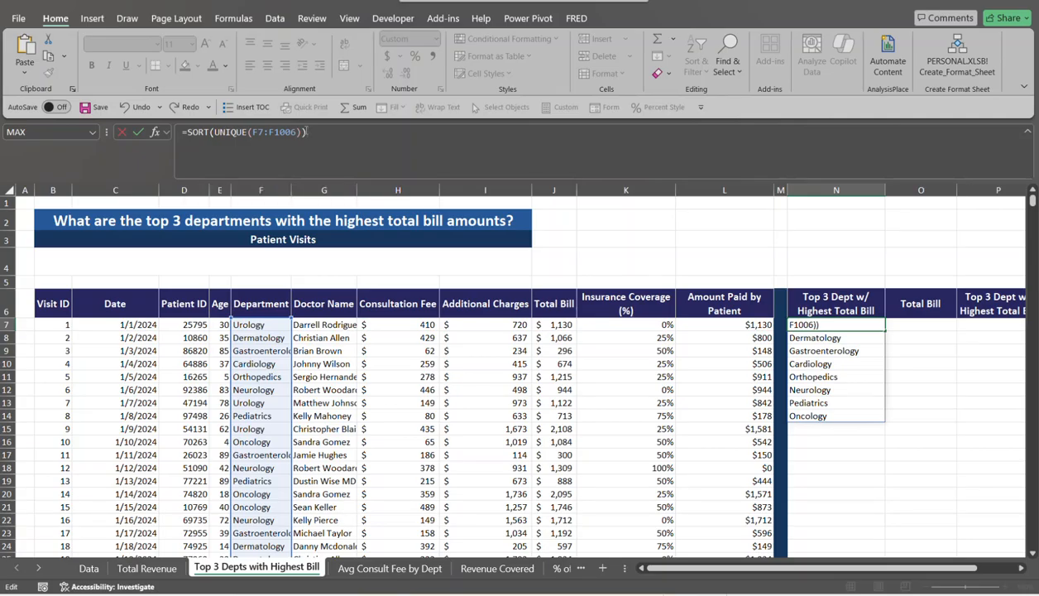
key("Return")
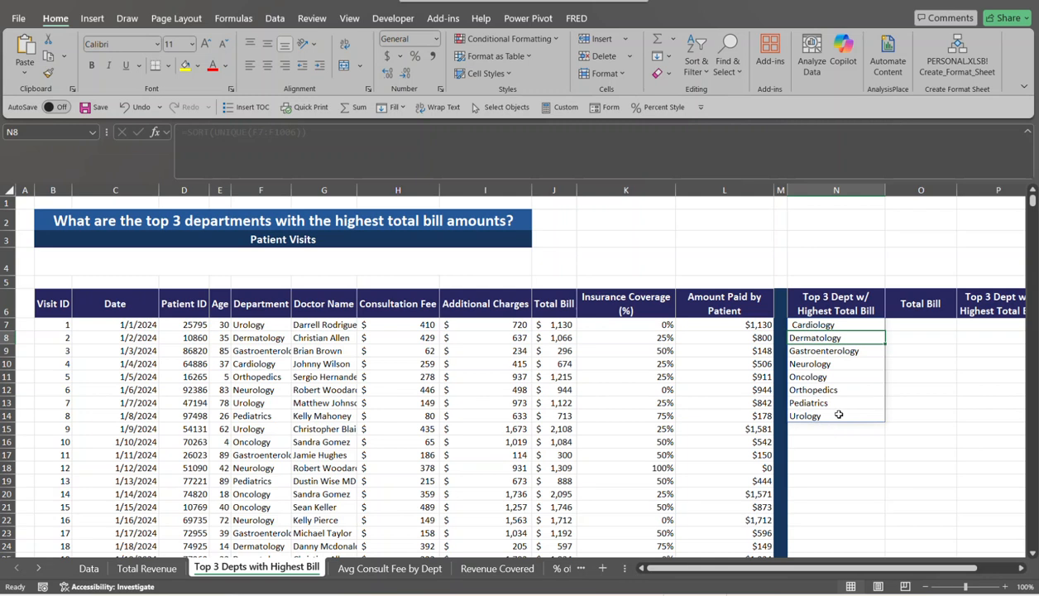
Start a SUMIF formula in O7 with the Department values as the absolute criteria range $F$7:$F$1006.
left_click(922, 327)
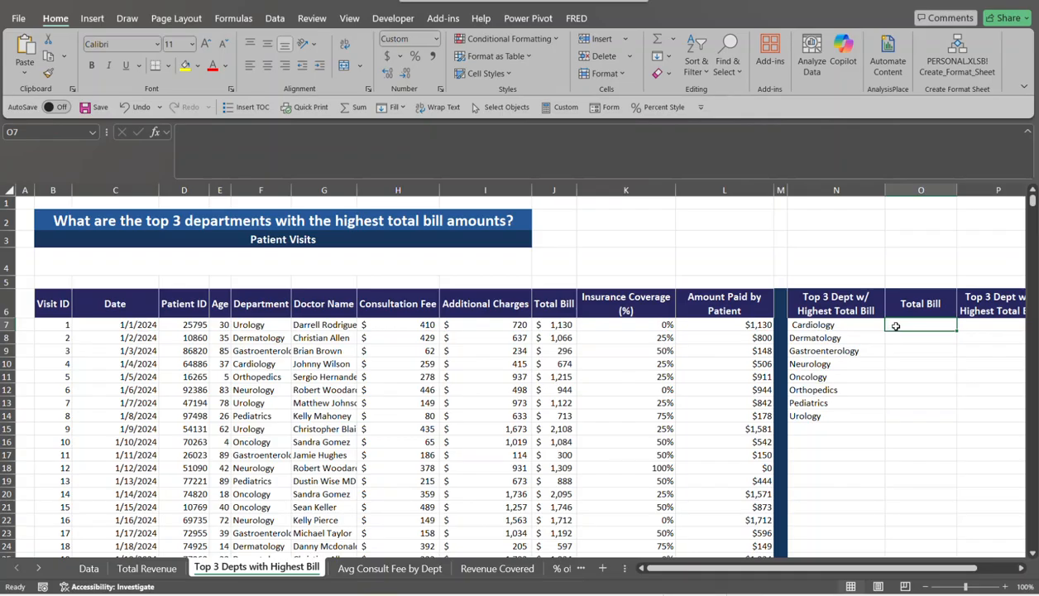
type("=")
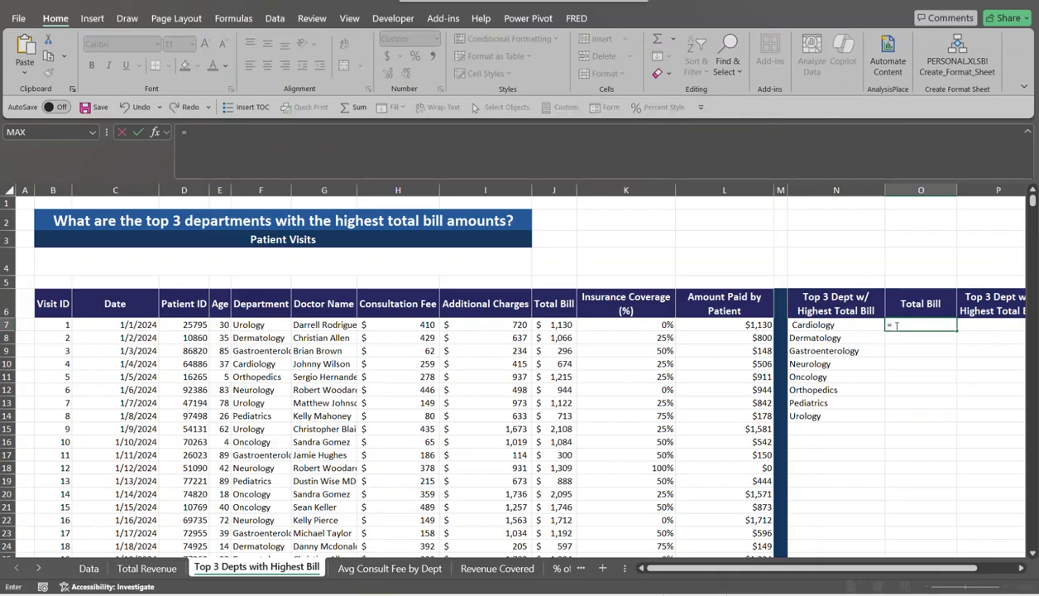
type("sumif")
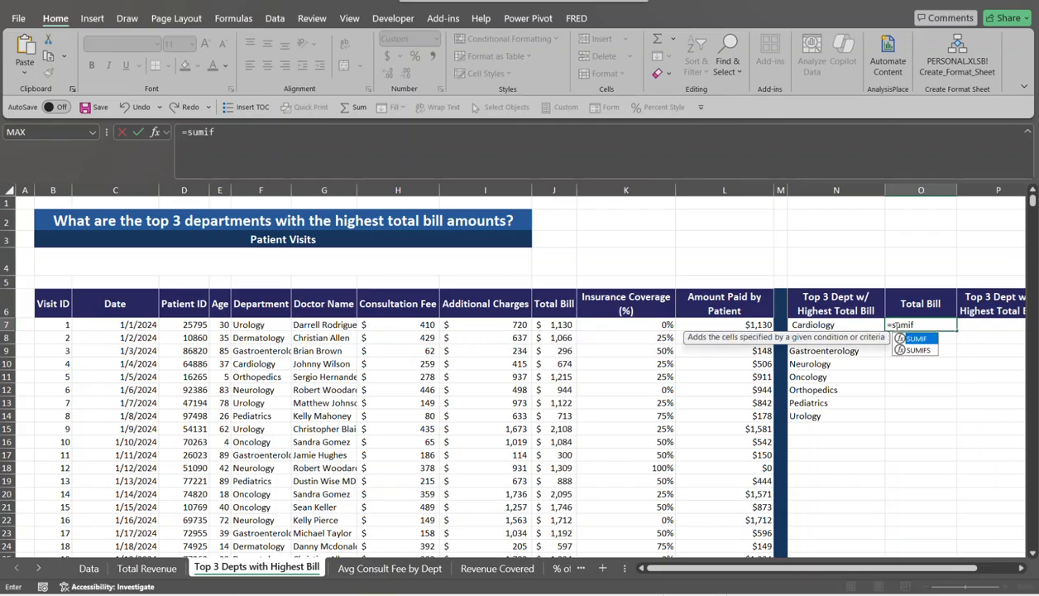
key("Tab")
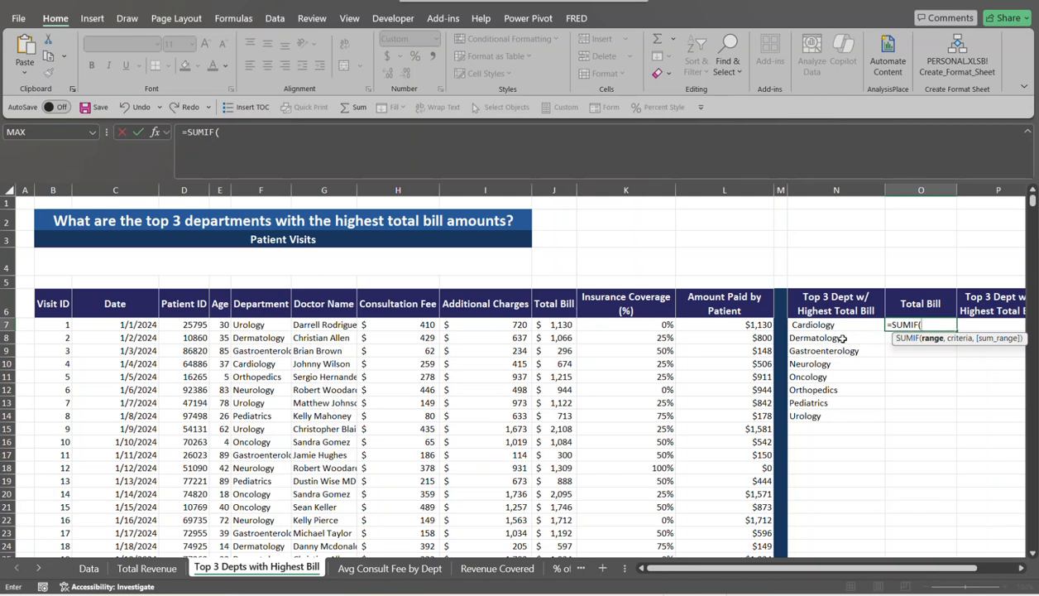
left_click(242, 324)
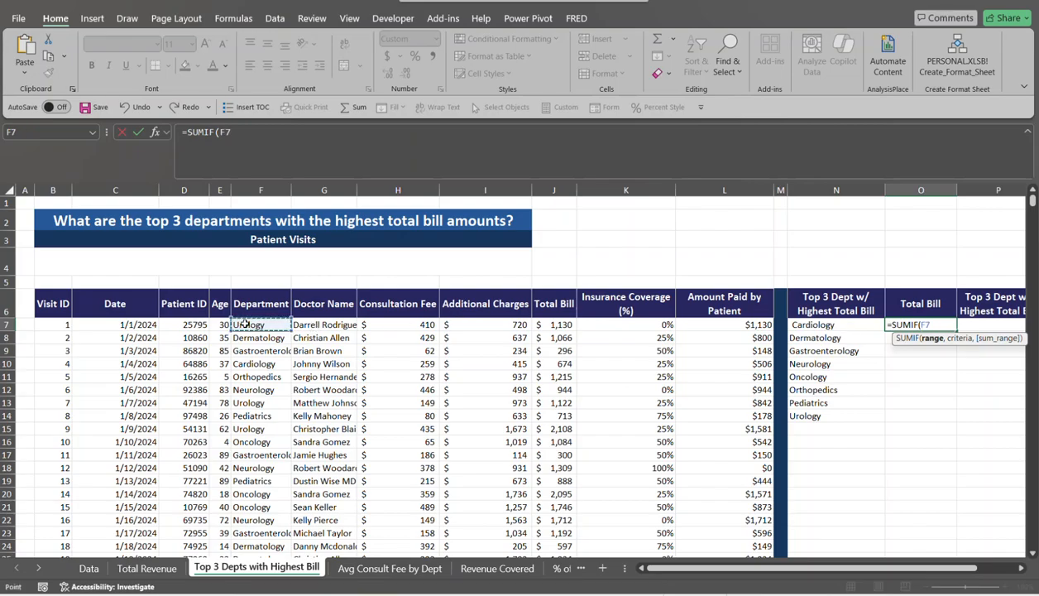
key("ctrl+shift+Down")
key("ctrl+BackSpace")
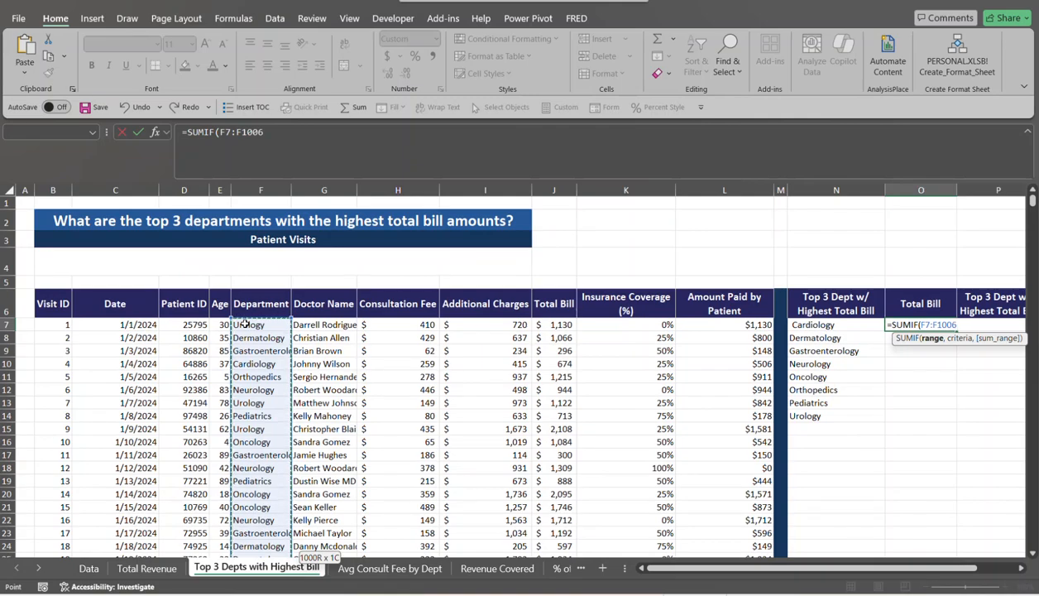
key("F4")
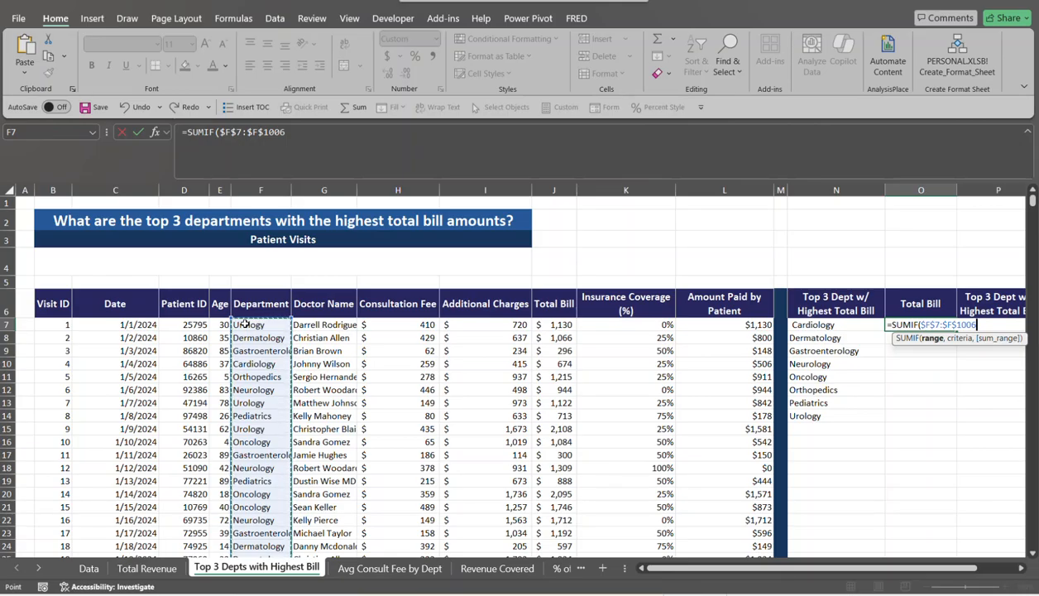
type(",")
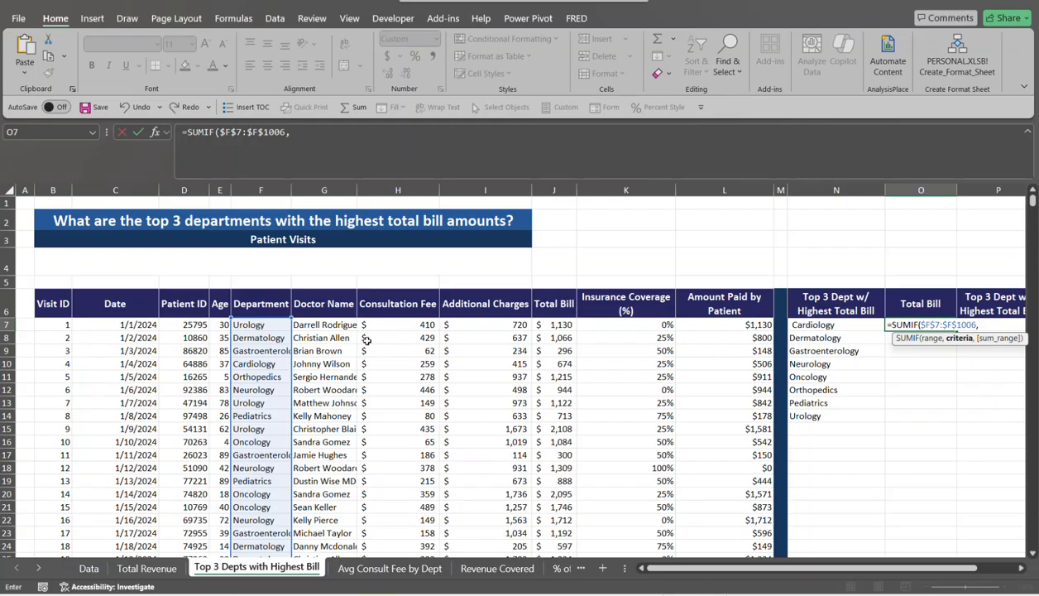
Complete the O7 SUMIF with criteria N7 and the absolute Total Bill range $J$7:$J$1006, and fill it down to O14.
left_click(863, 324)
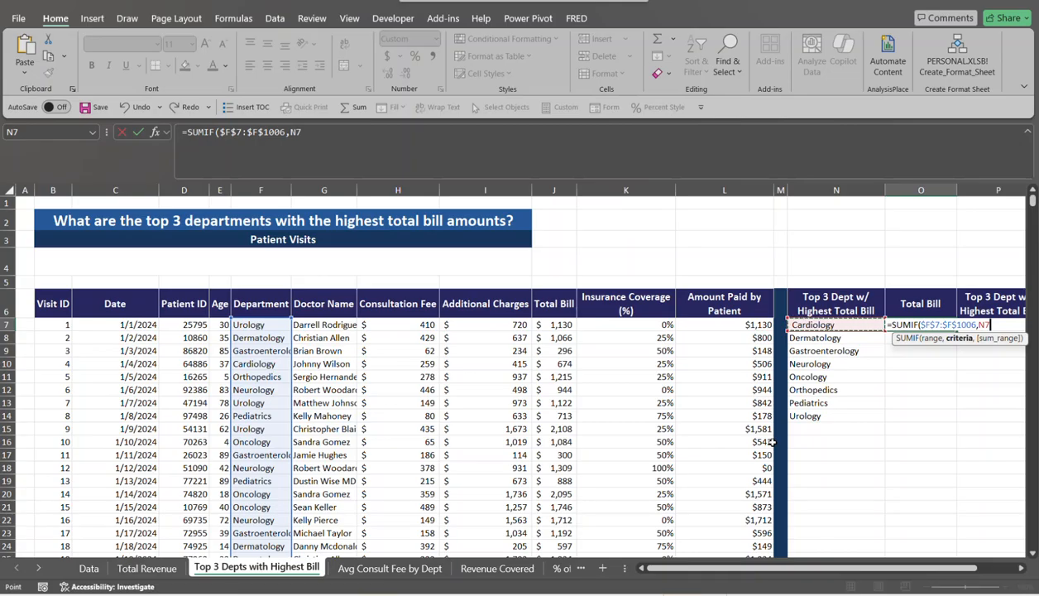
type(",")
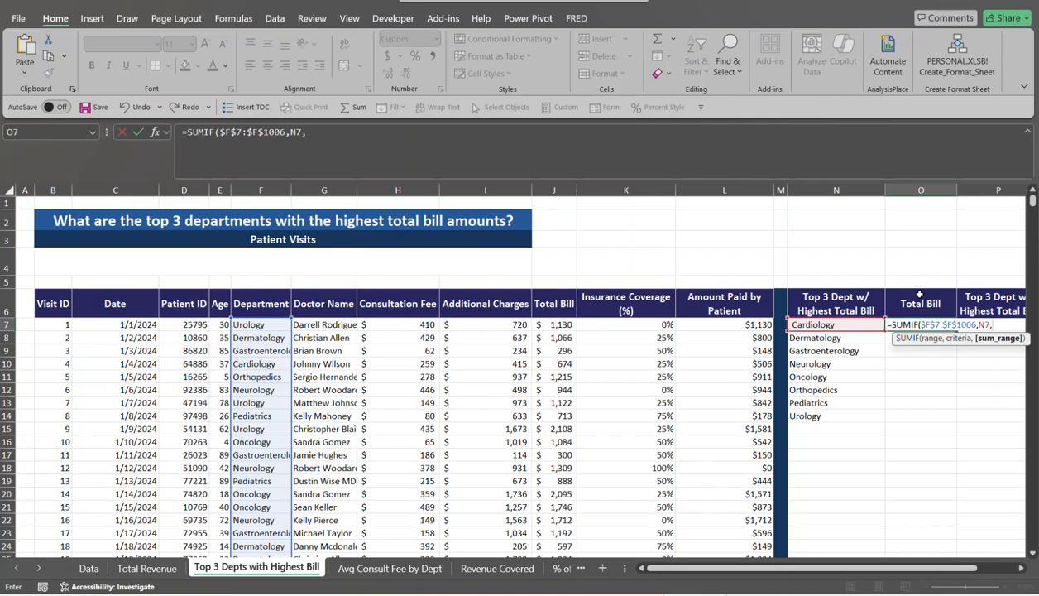
left_click(550, 325)
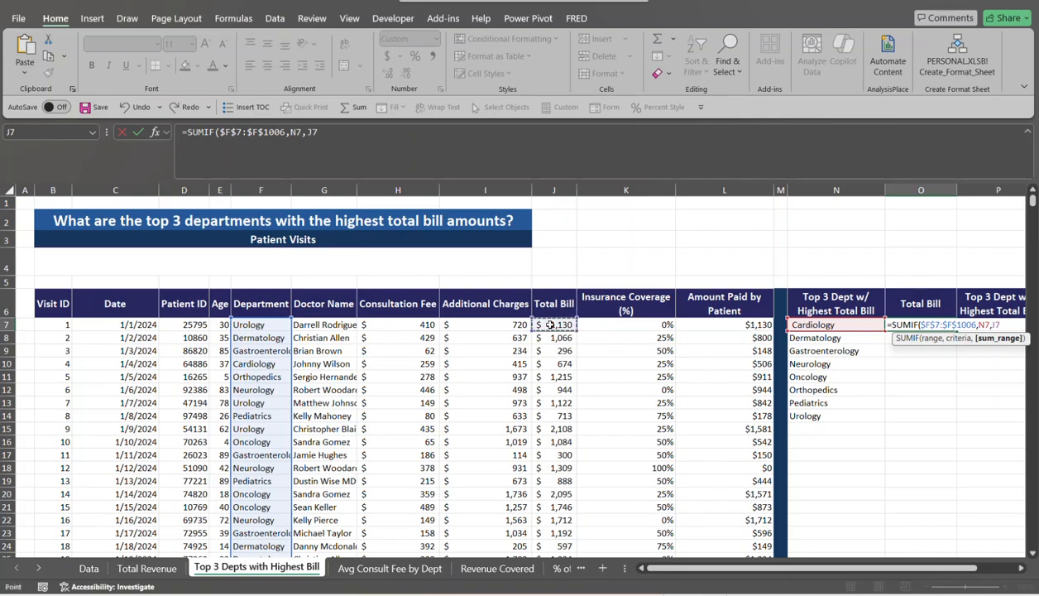
key("ctrl+shift+Down")
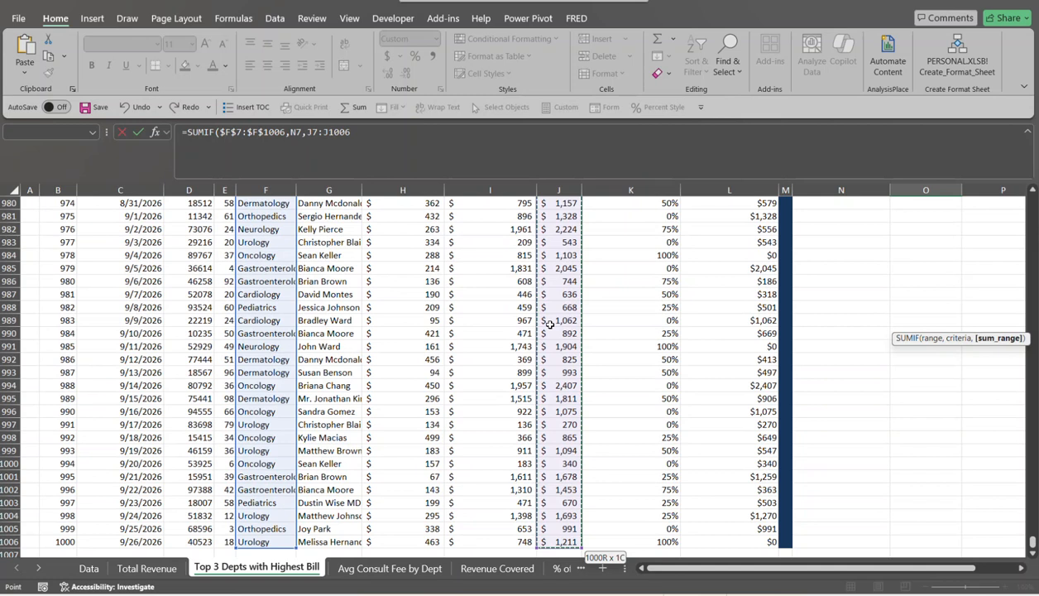
key("ctrl+BackSpace")
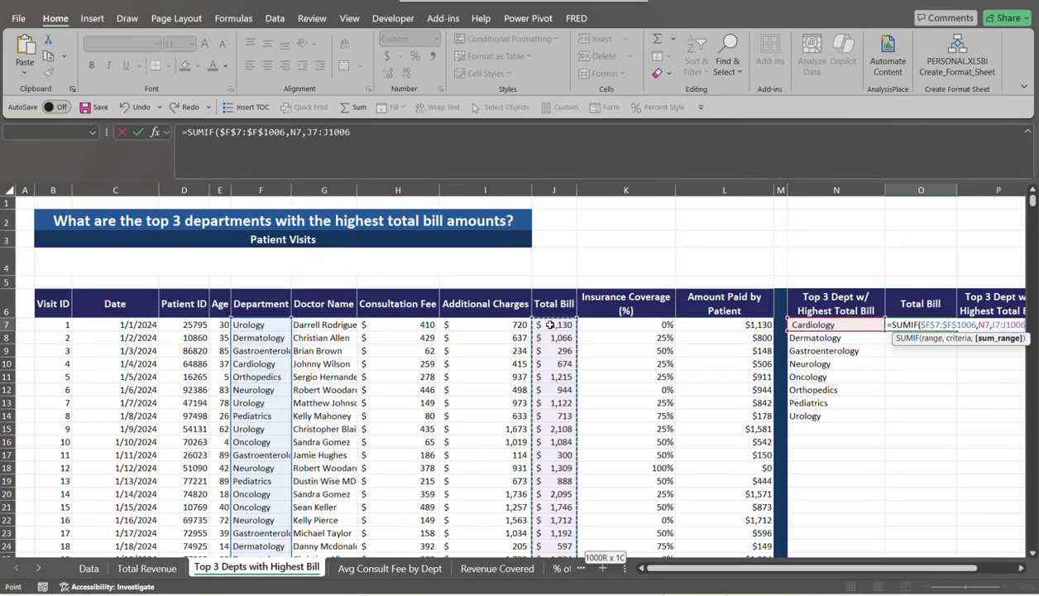
key("F4")
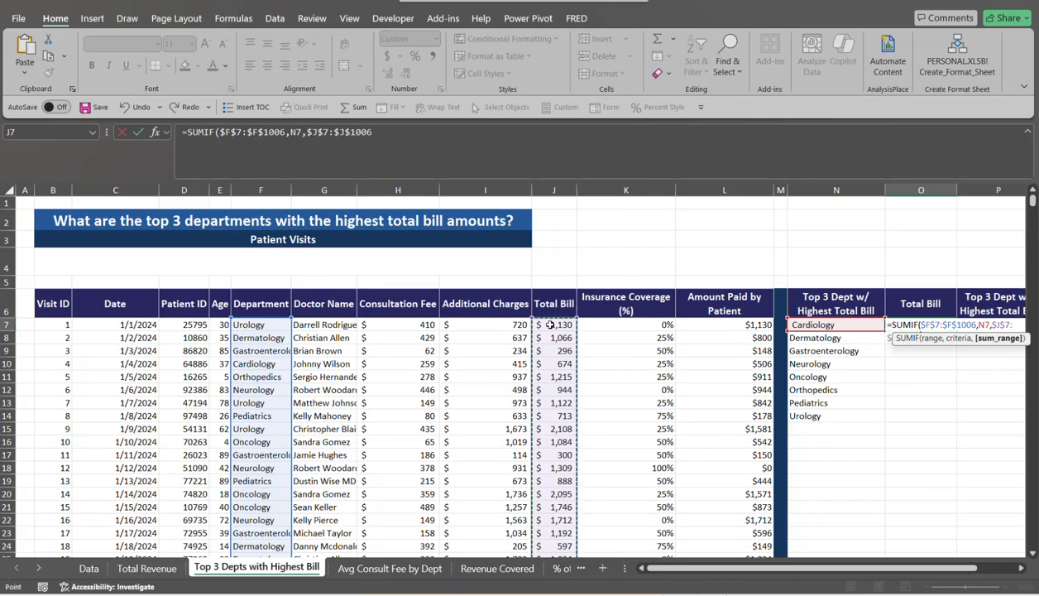
type(")")
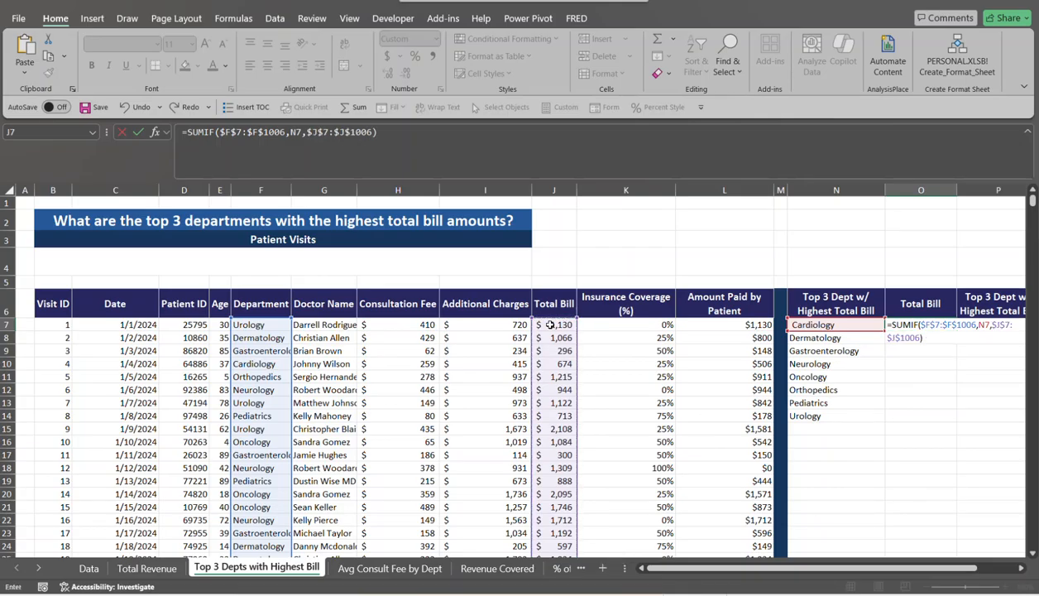
key("Return")
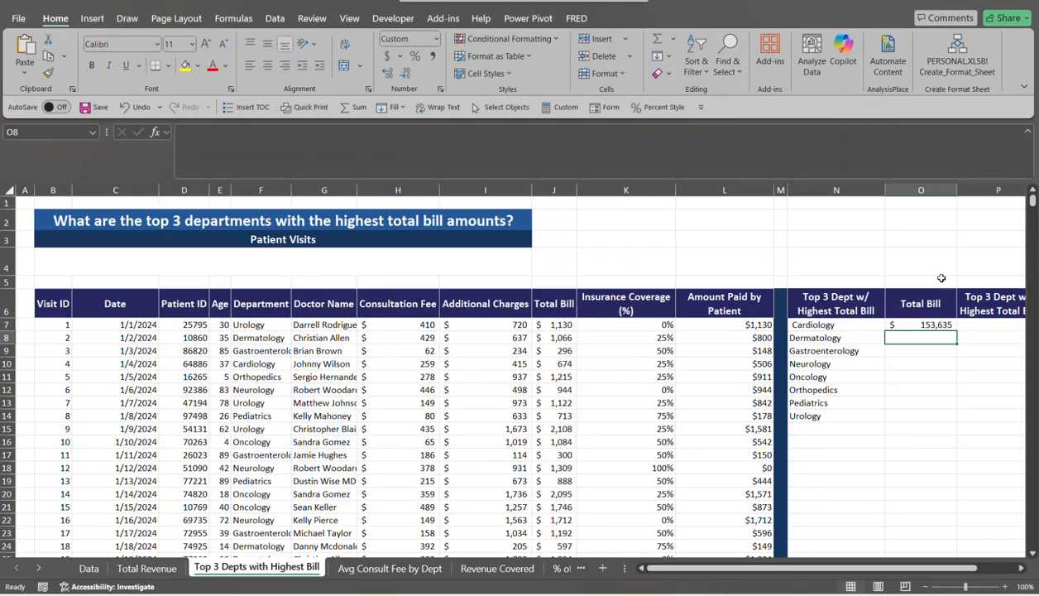
left_click(948, 324)
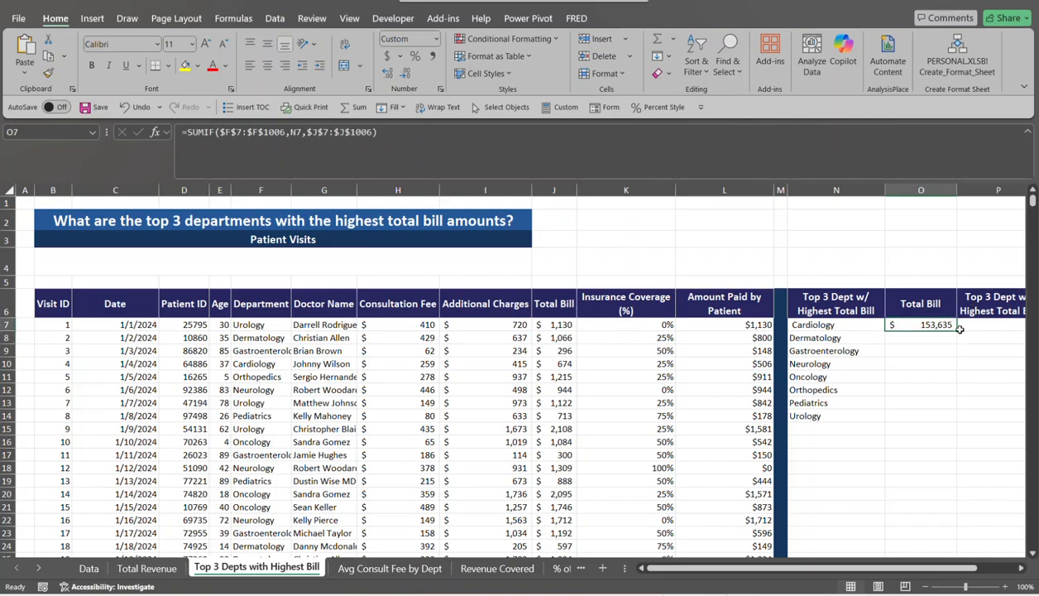
double_click(957, 330)
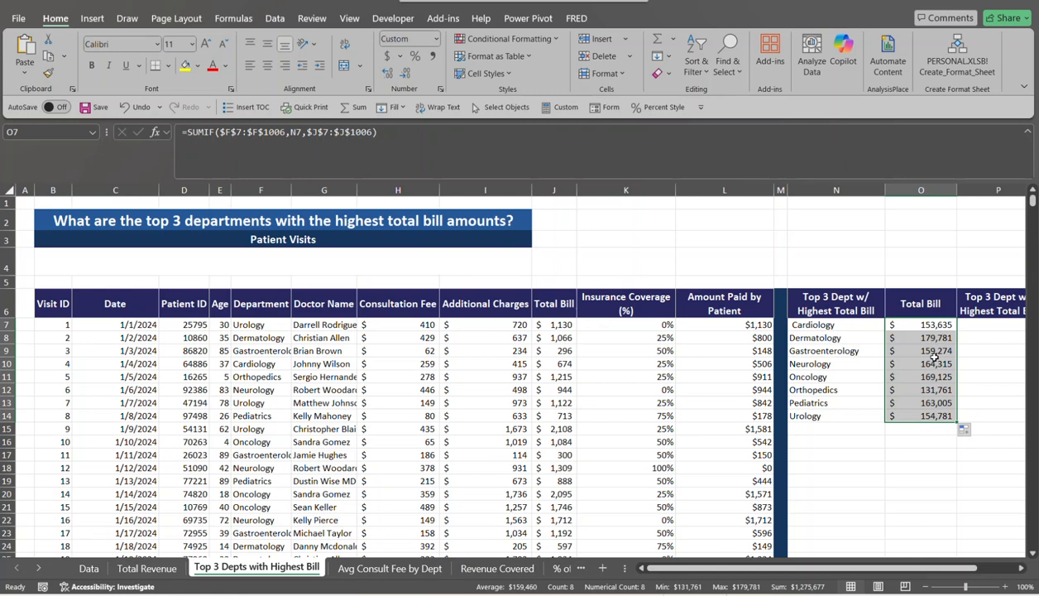
Enter =SORT(N7:O14,2,-1) in P7 to list the departments and their total bills in descending order of bill.
left_click(971, 325)
left_click_drag(958, 567, 997, 567)
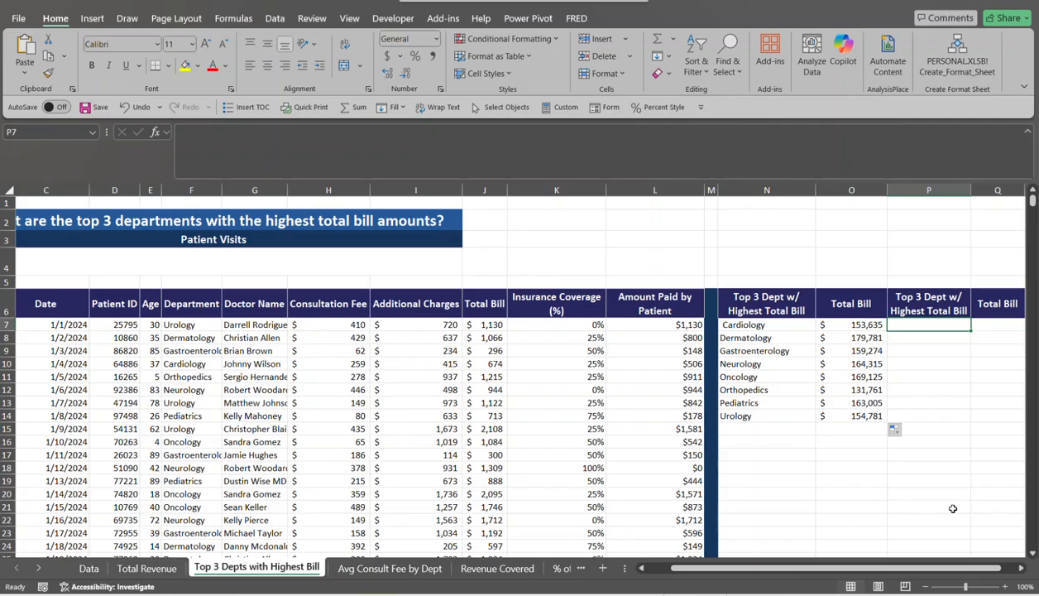
type("=")
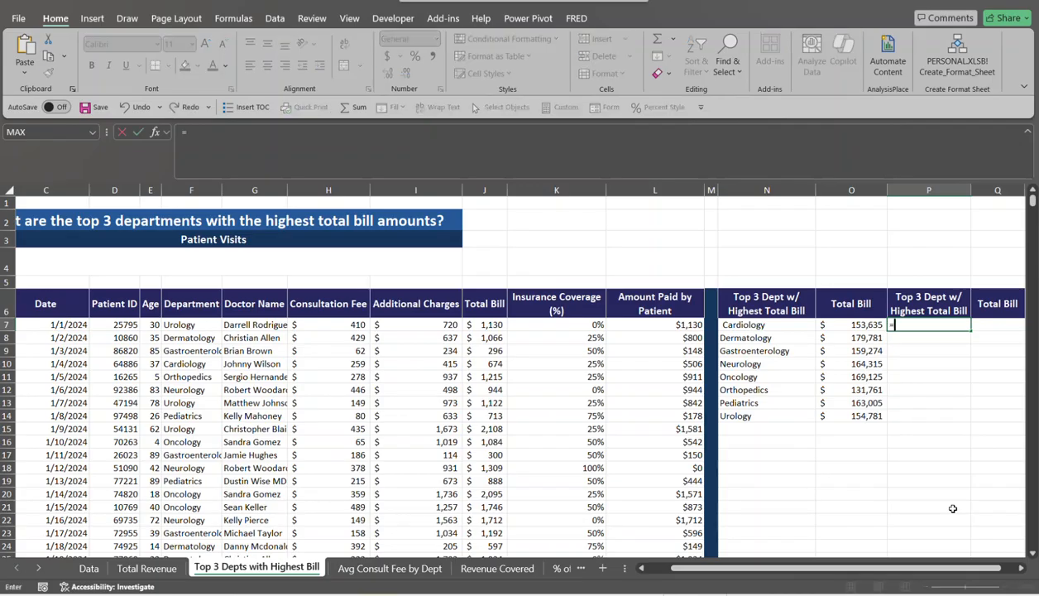
type("sort")
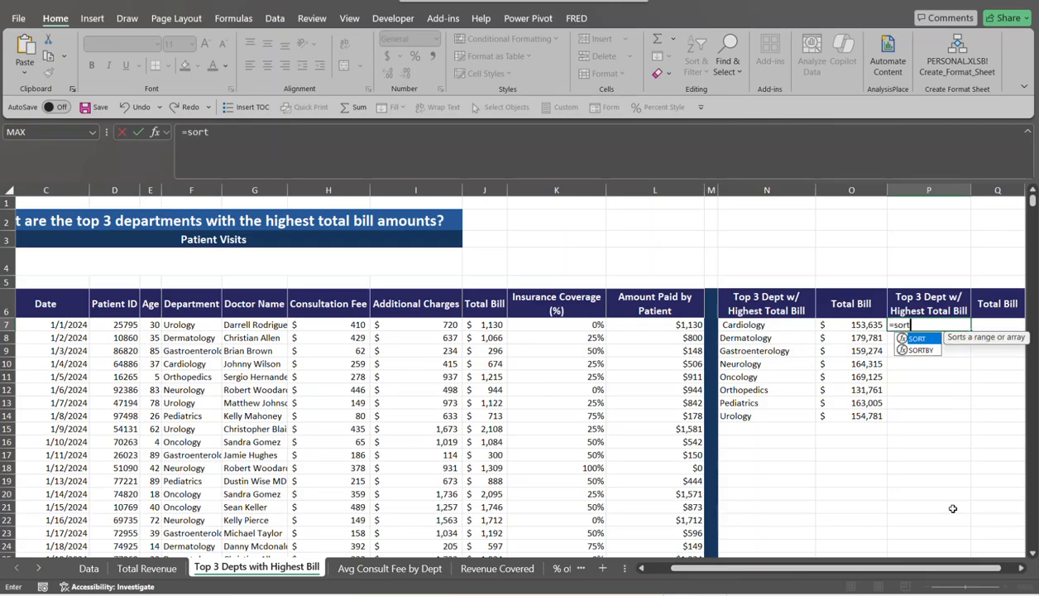
key("Tab")
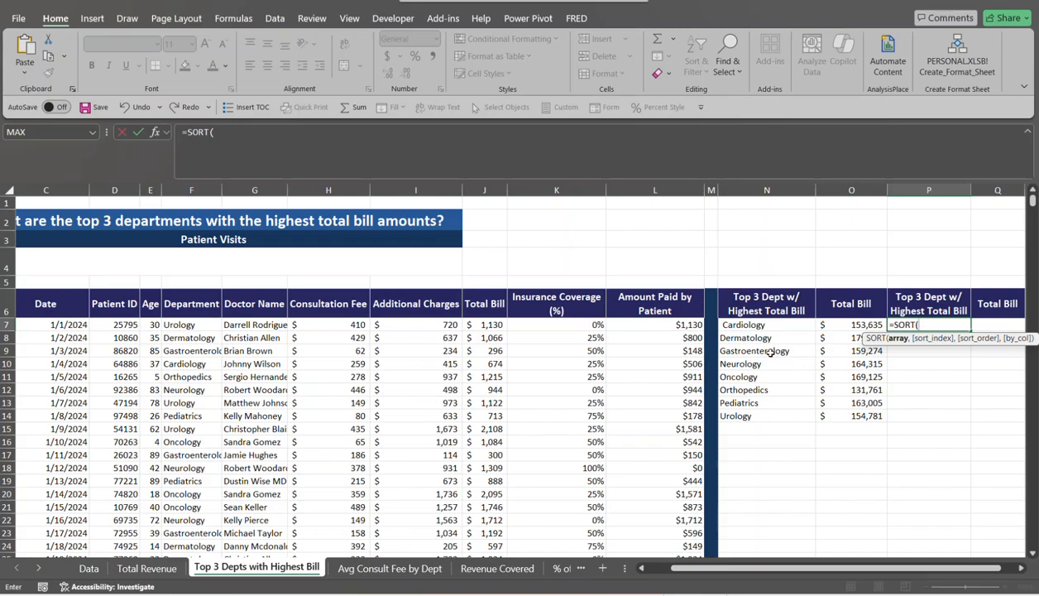
left_click(760, 326)
left_click_drag(759, 326, 863, 418)
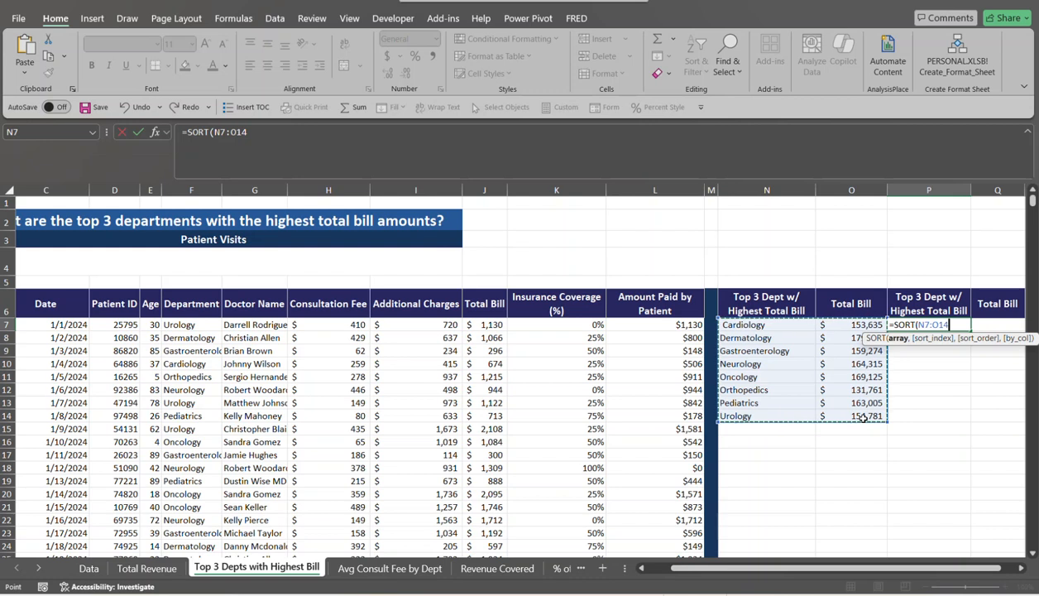
type("m")
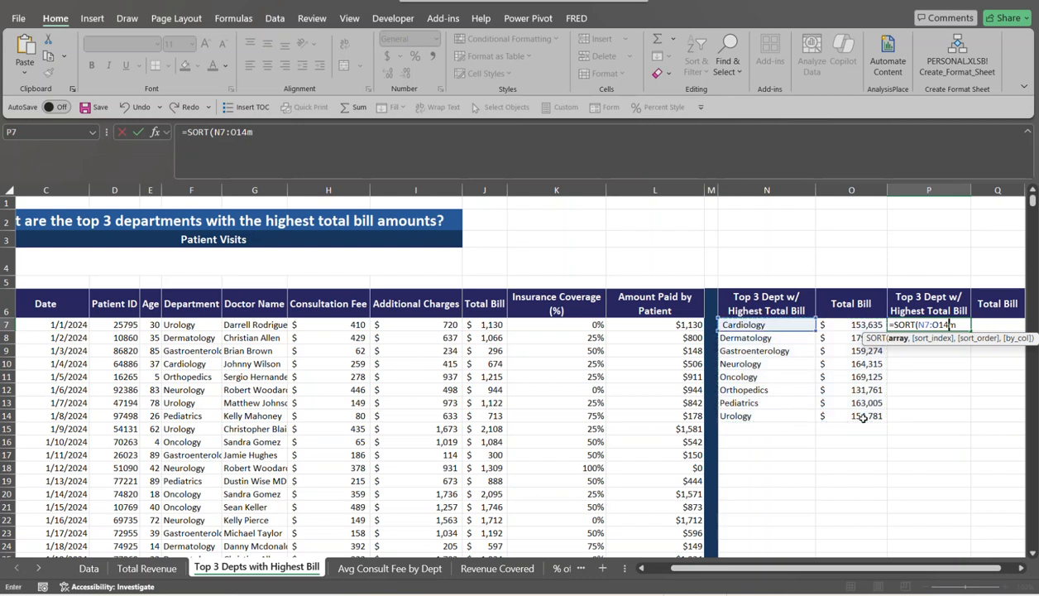
key("BackSpace")
type(",2")
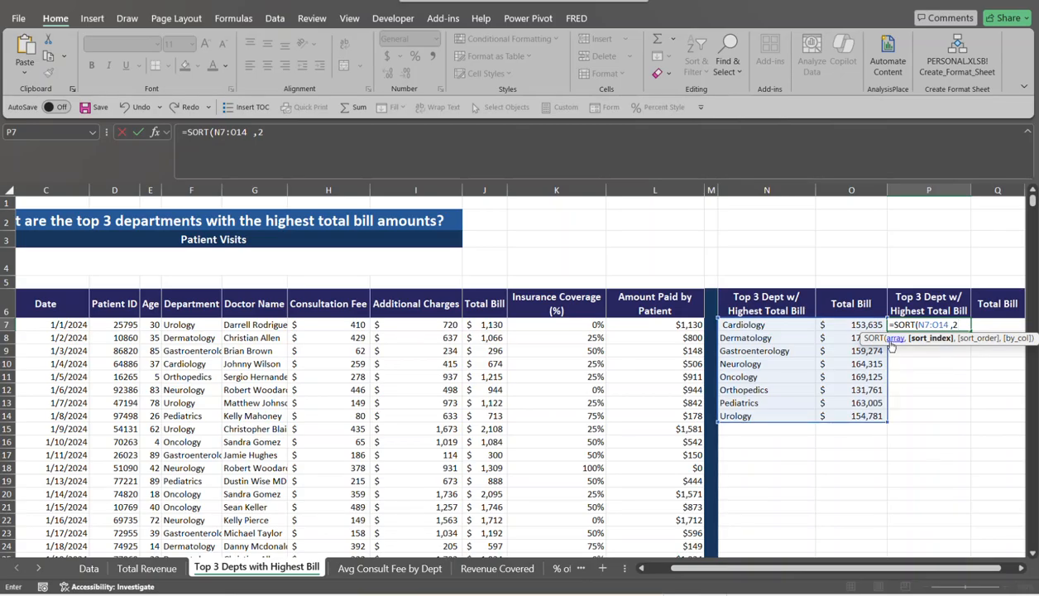
type(",")
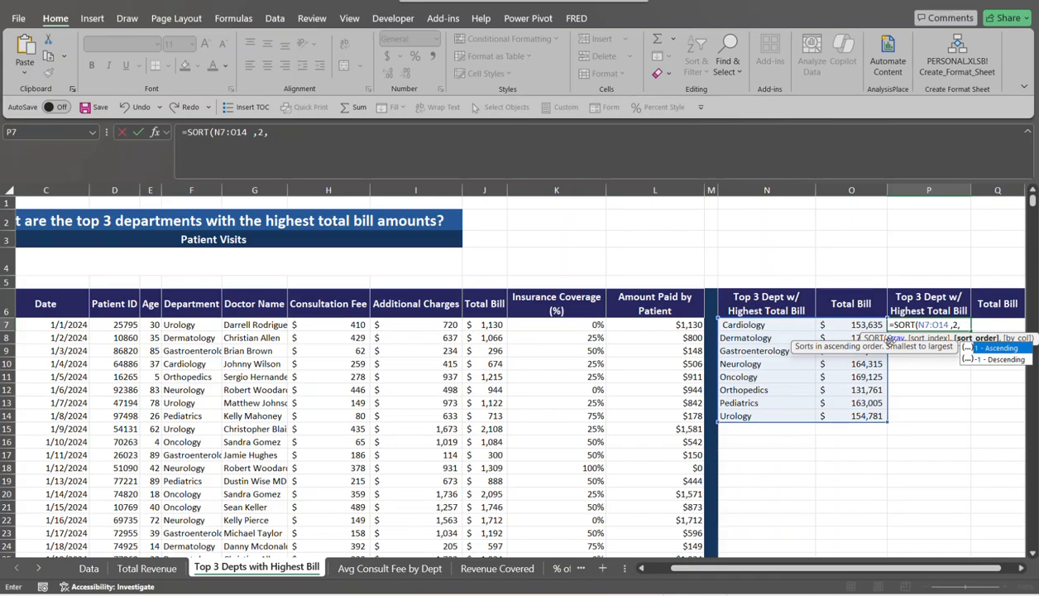
type("-1")
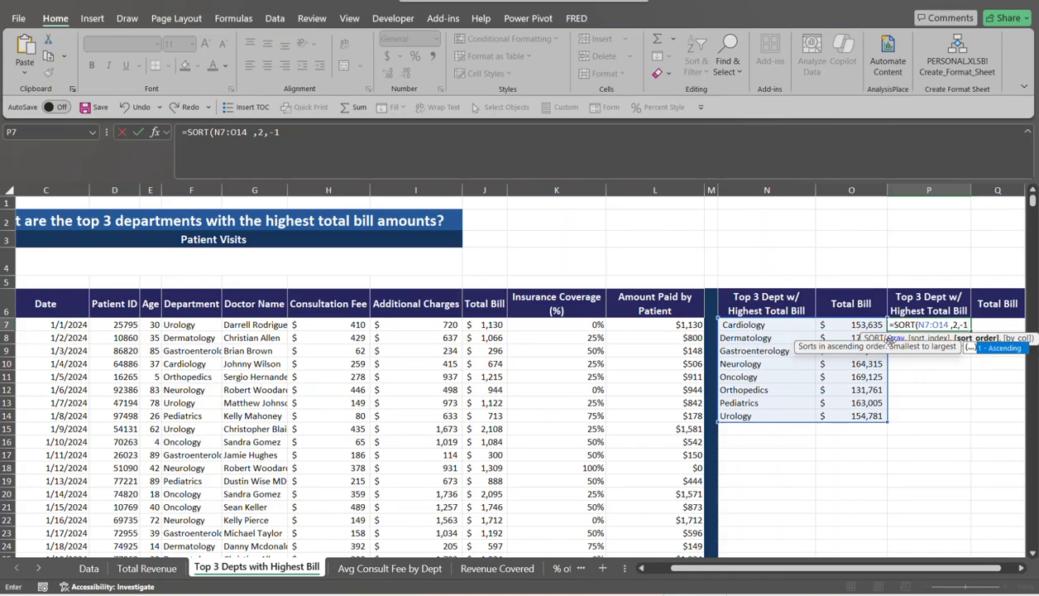
type(")")
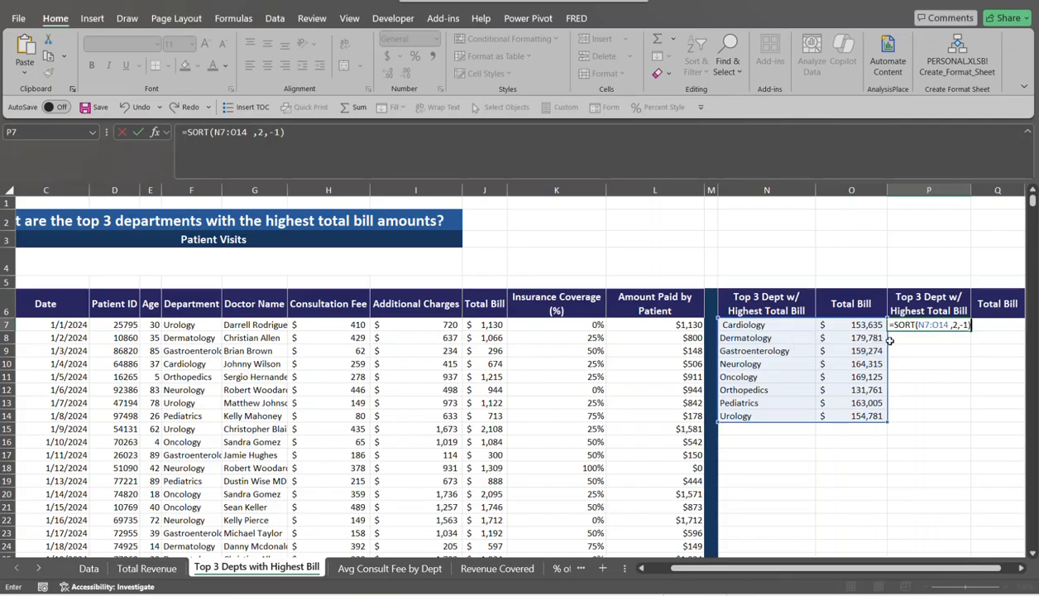
key("Return")
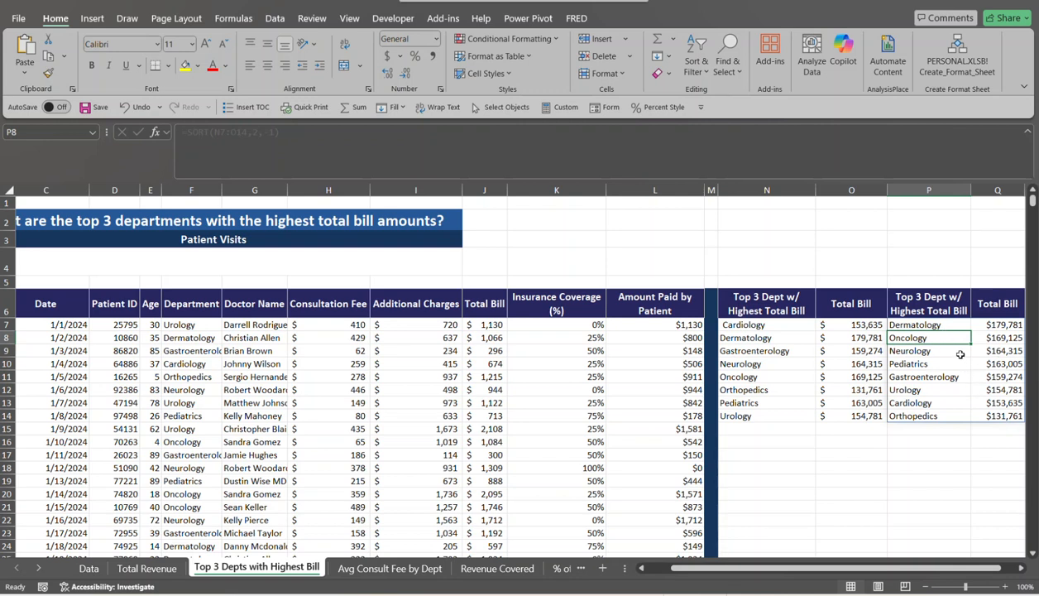
Wrap the P7 formula in TAKE to read =TAKE(SORT(N7:O14,2,-1),3), keeping only the top three departments.
left_click(937, 324)
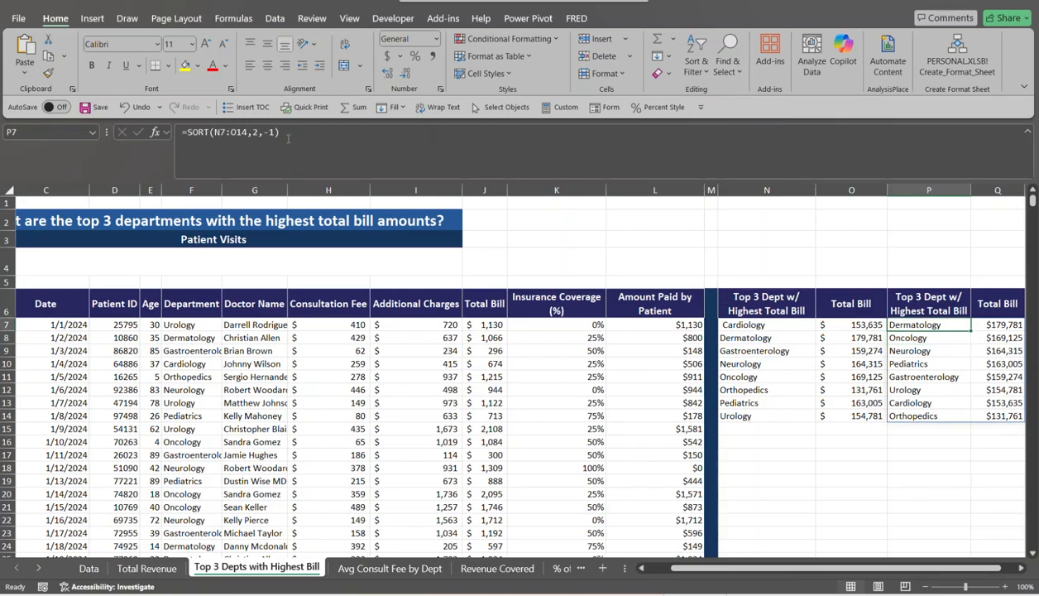
left_click(186, 132)
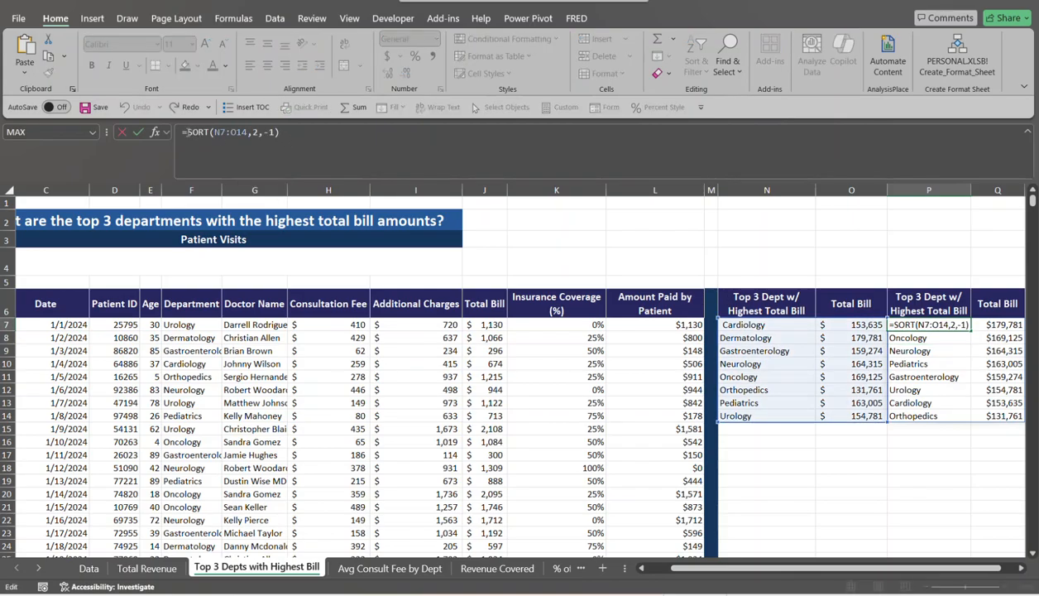
type("take")
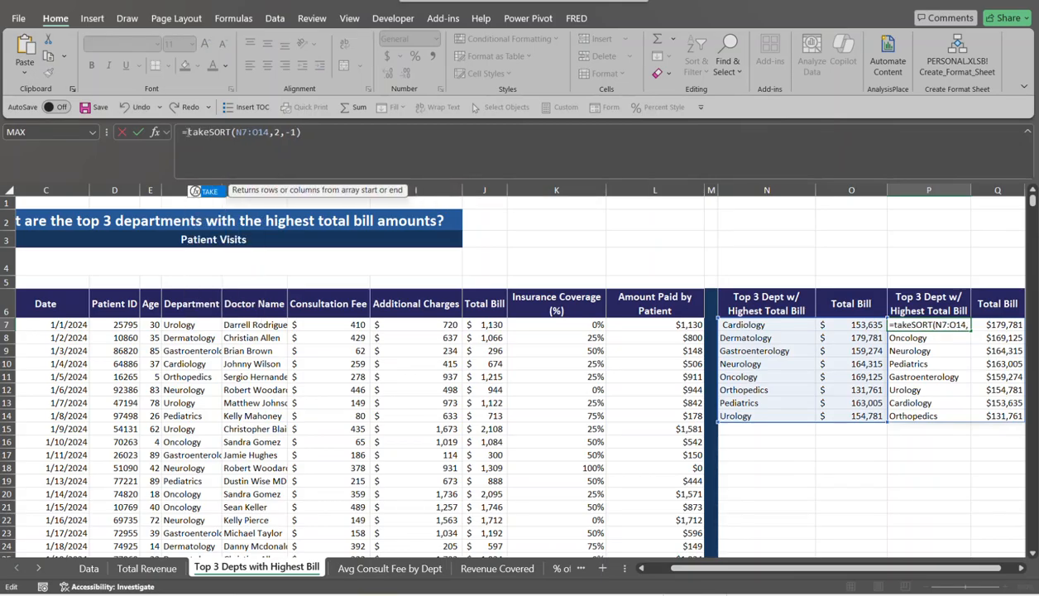
key("Tab")
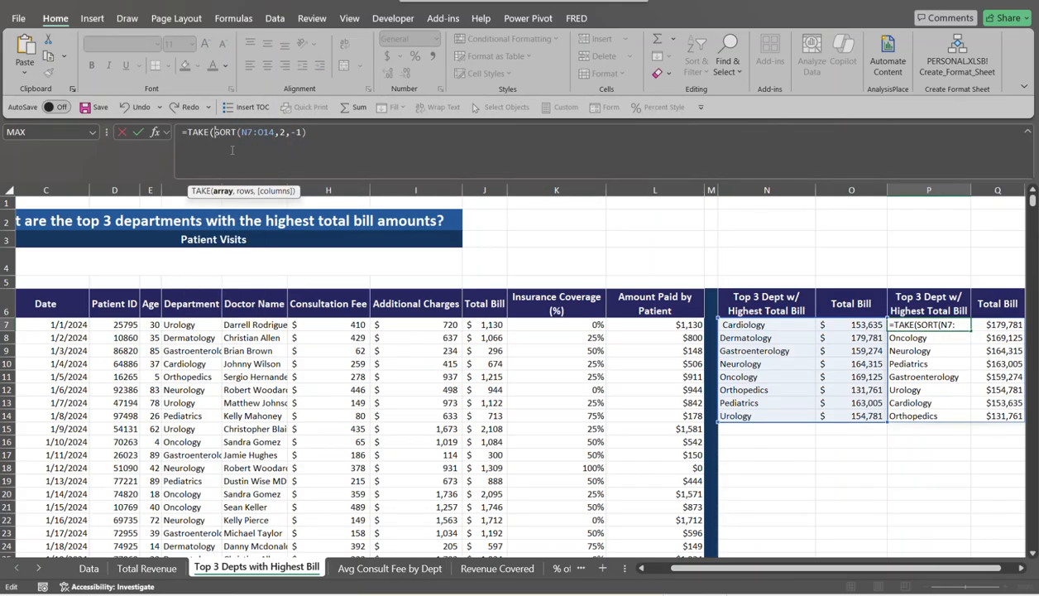
left_click(317, 131)
type(",")
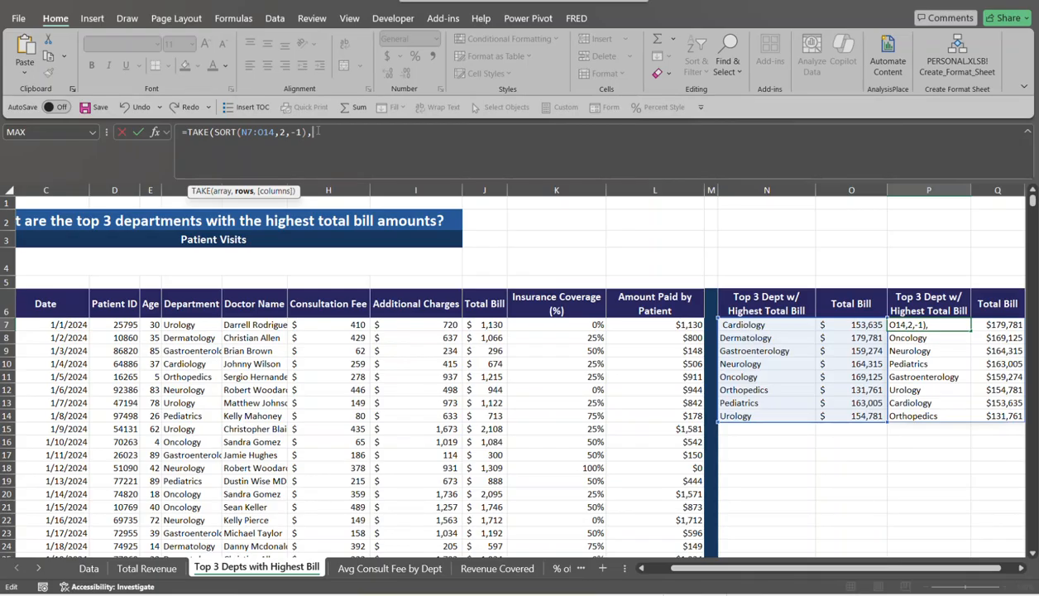
type("3)")
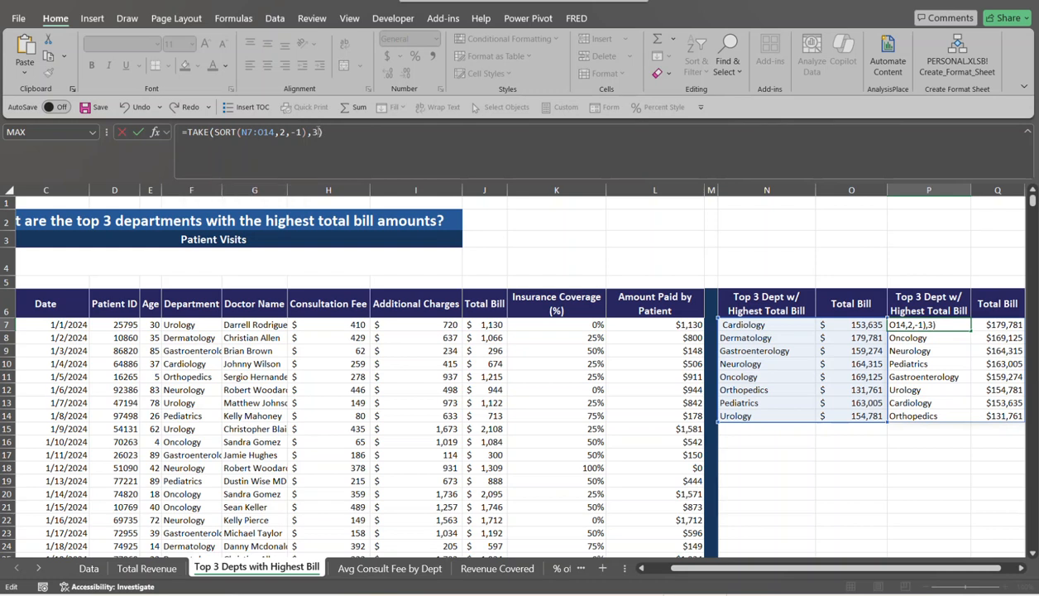
key("Return")
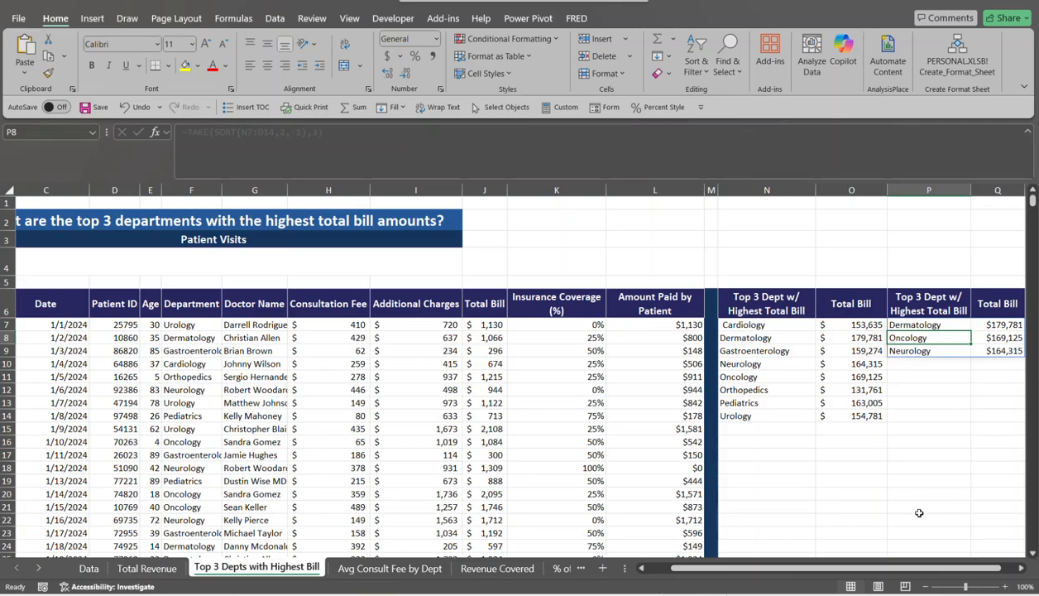
Insert a PivotTable from the patient visits data B6:L1006 on the existing worksheet at cell N17.
left_click_drag(944, 569, 957, 573)
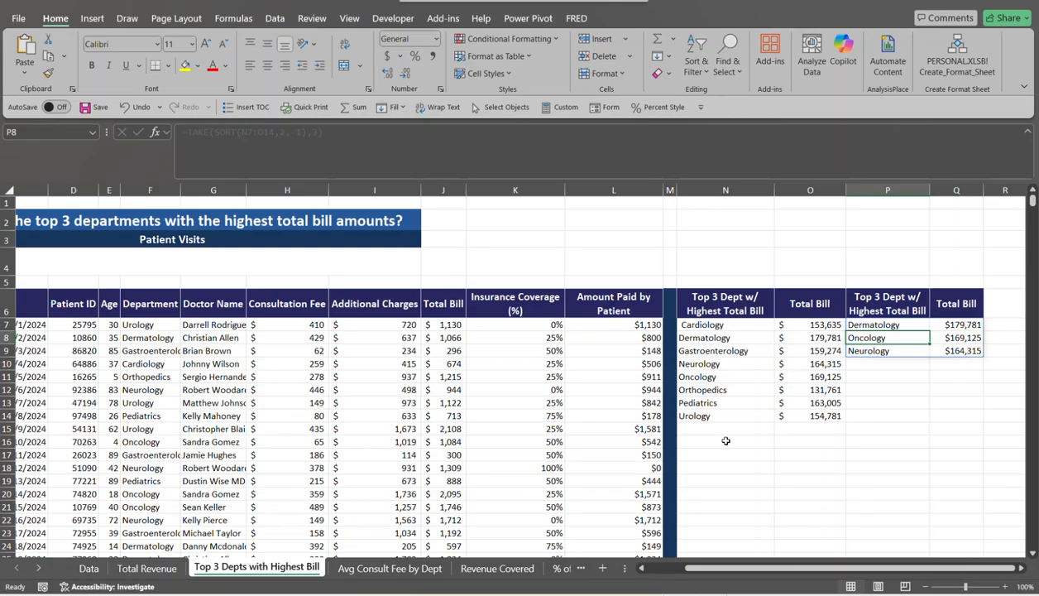
left_click(713, 442)
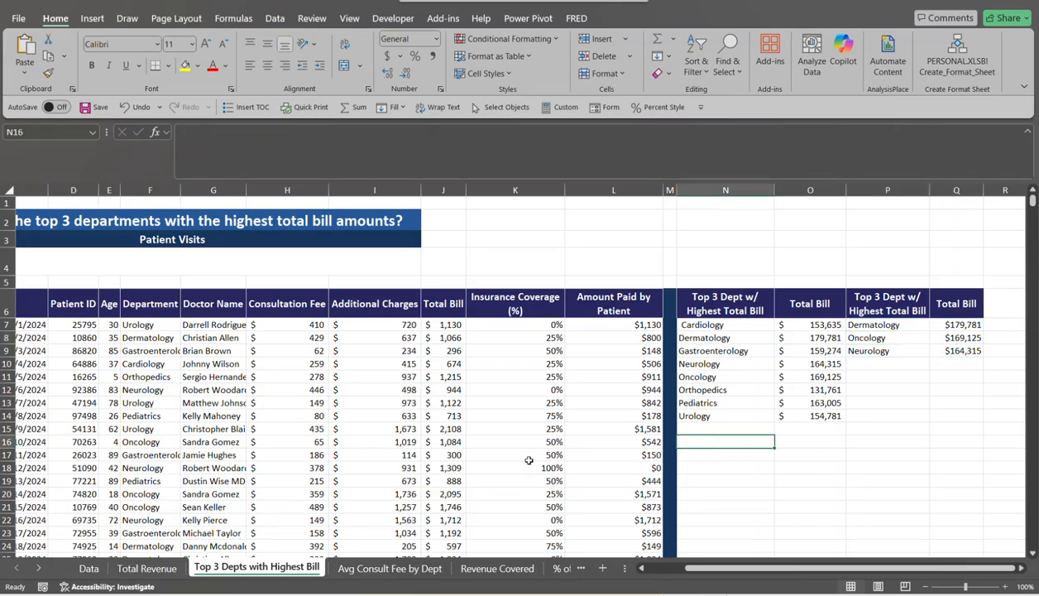
left_click(211, 376)
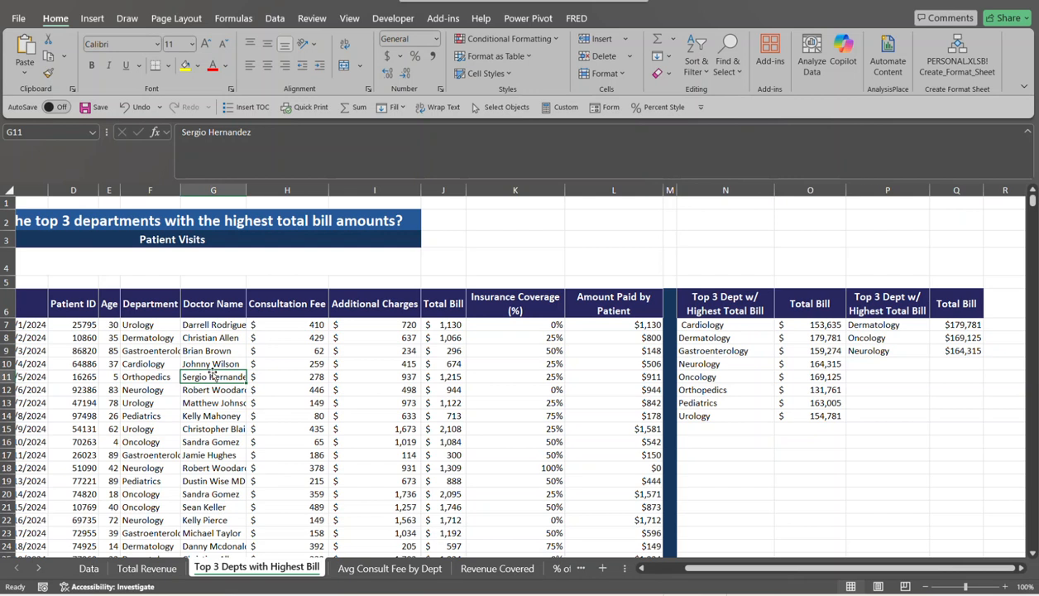
key("ctrl+a")
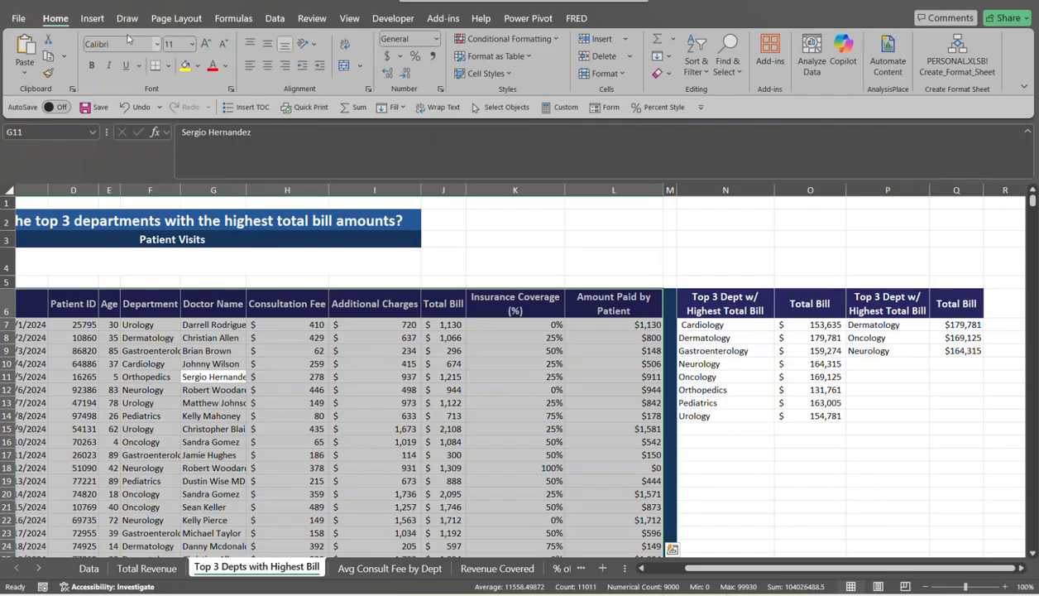
left_click(91, 19)
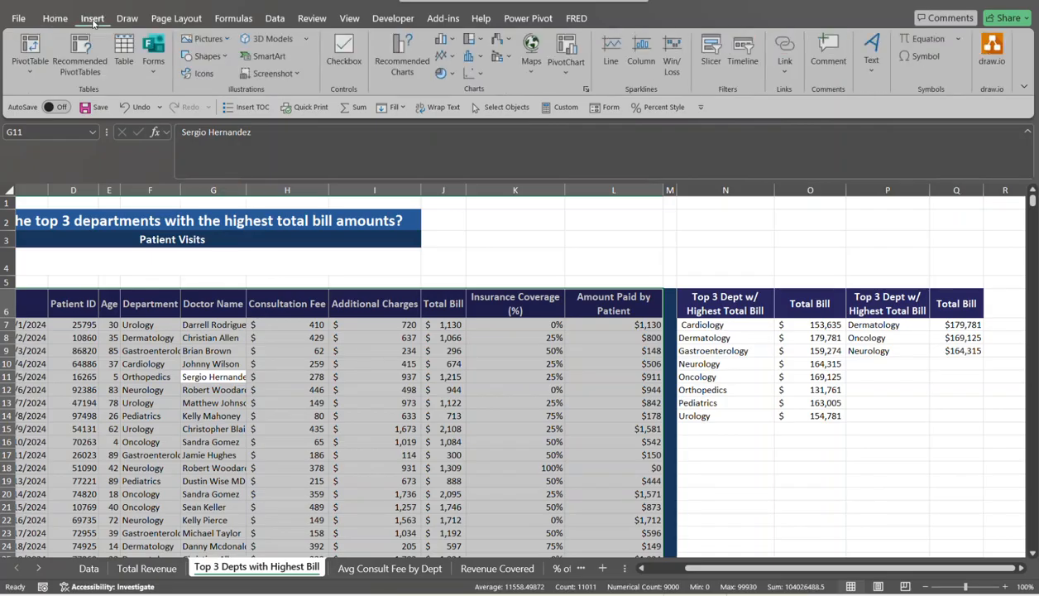
left_click(30, 46)
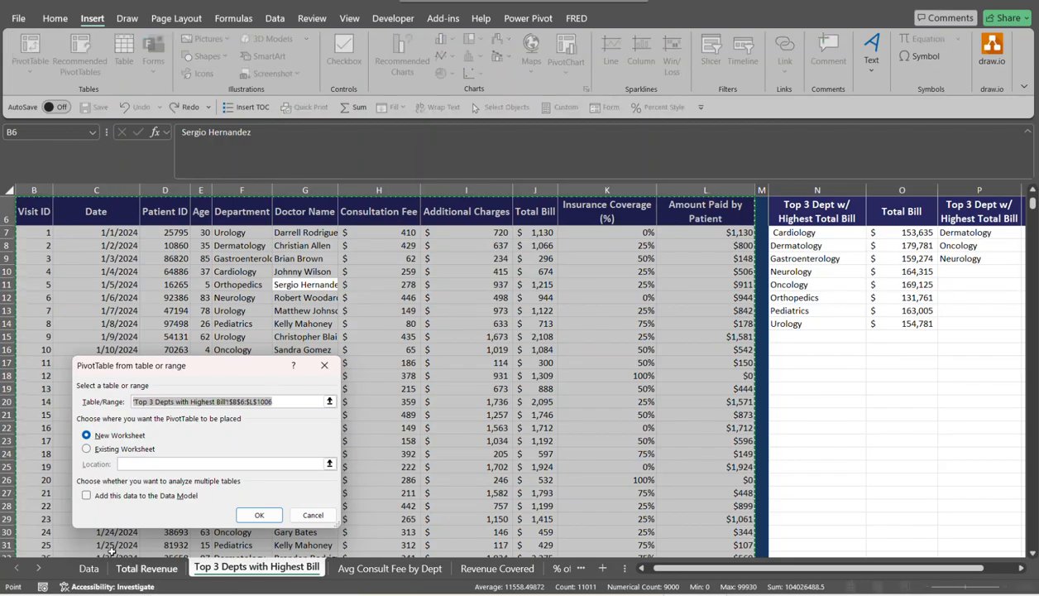
left_click(123, 448)
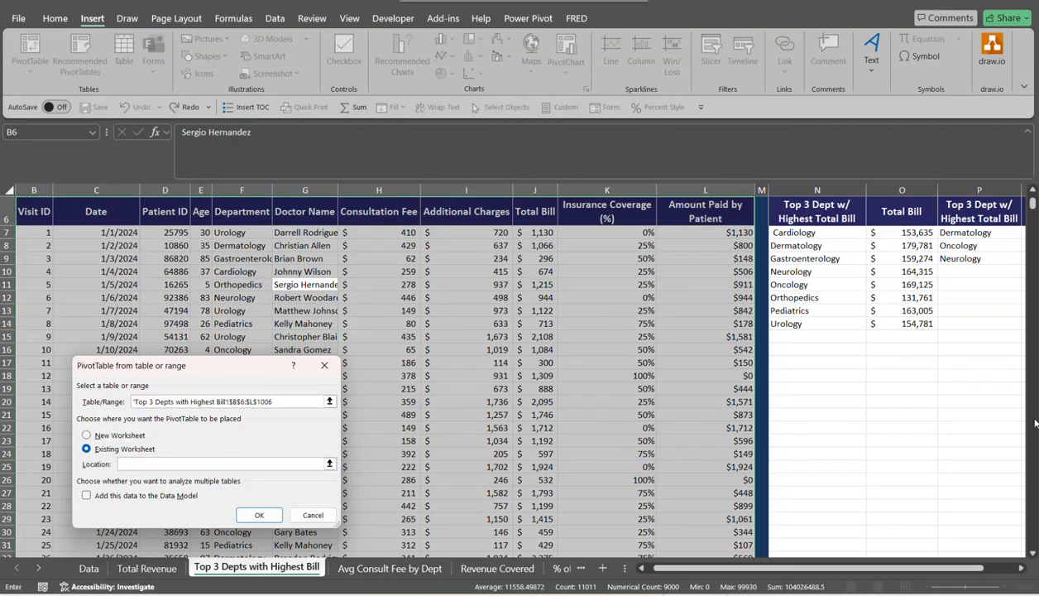
left_click(807, 366)
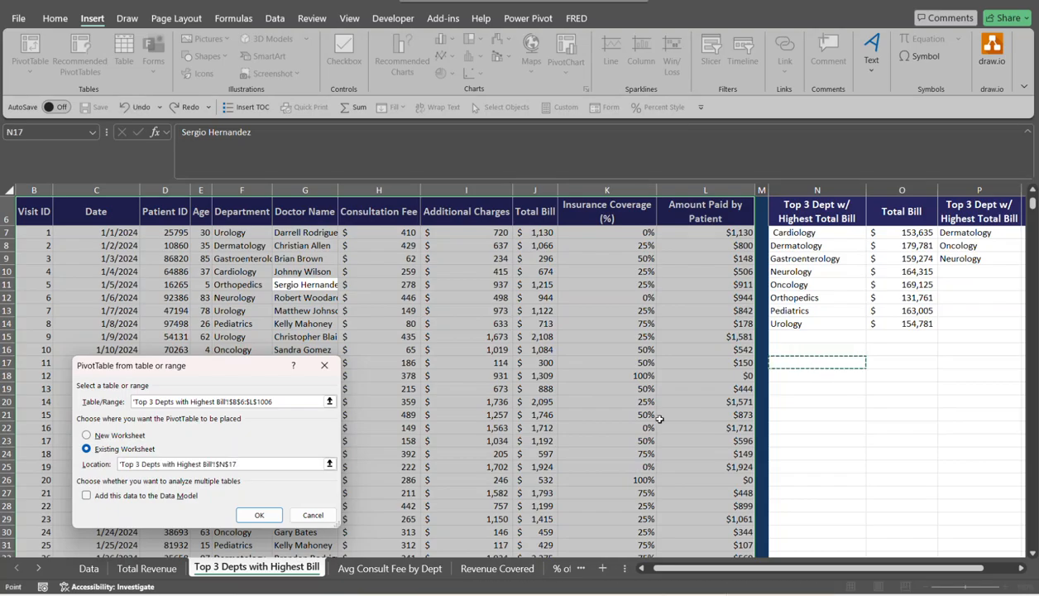
left_click(249, 517)
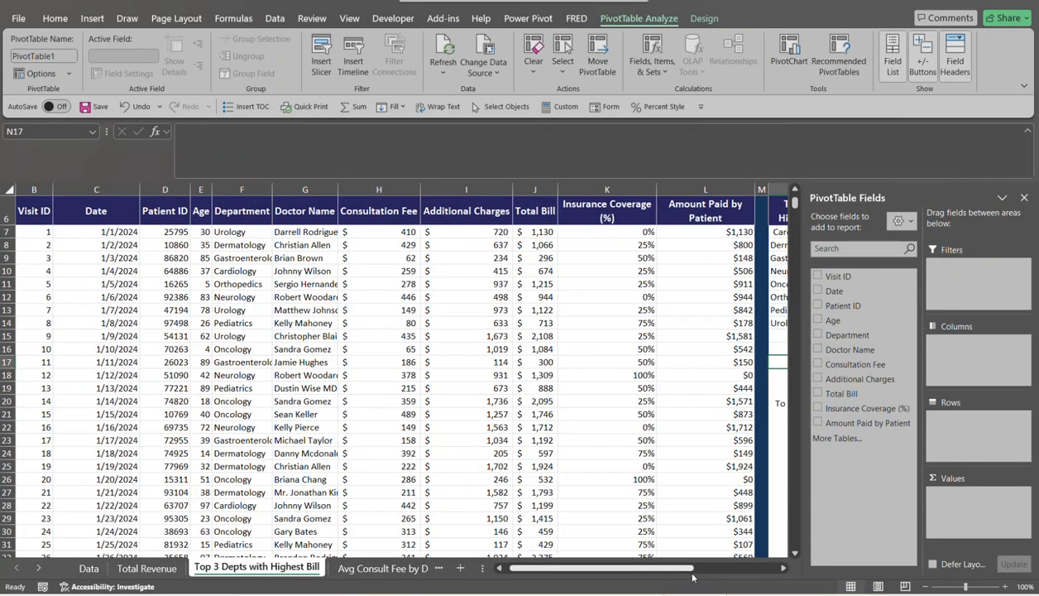
Build the PivotTable with Department as rows and the sum of Total Bill as values.
left_click_drag(679, 568, 803, 577)
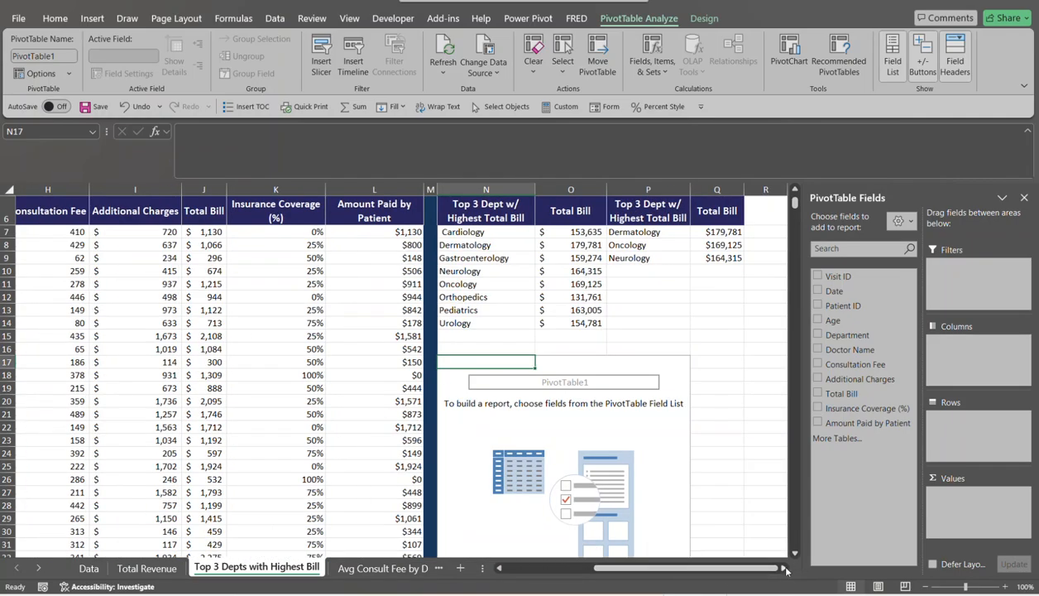
left_click(784, 567)
left_click(785, 567)
left_click(784, 567)
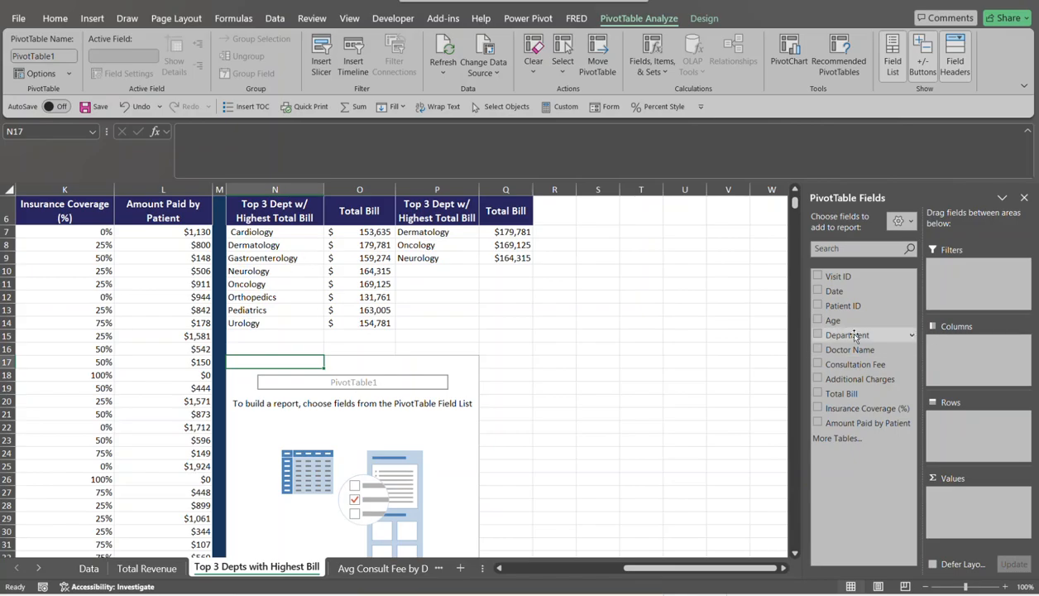
left_click_drag(855, 335, 954, 420)
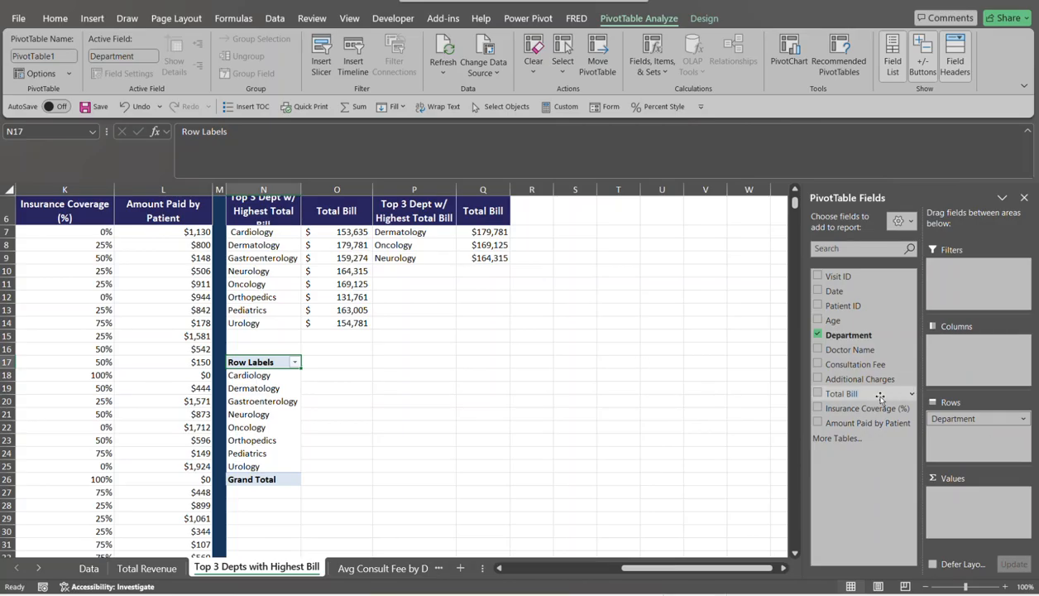
left_click_drag(880, 397, 960, 506)
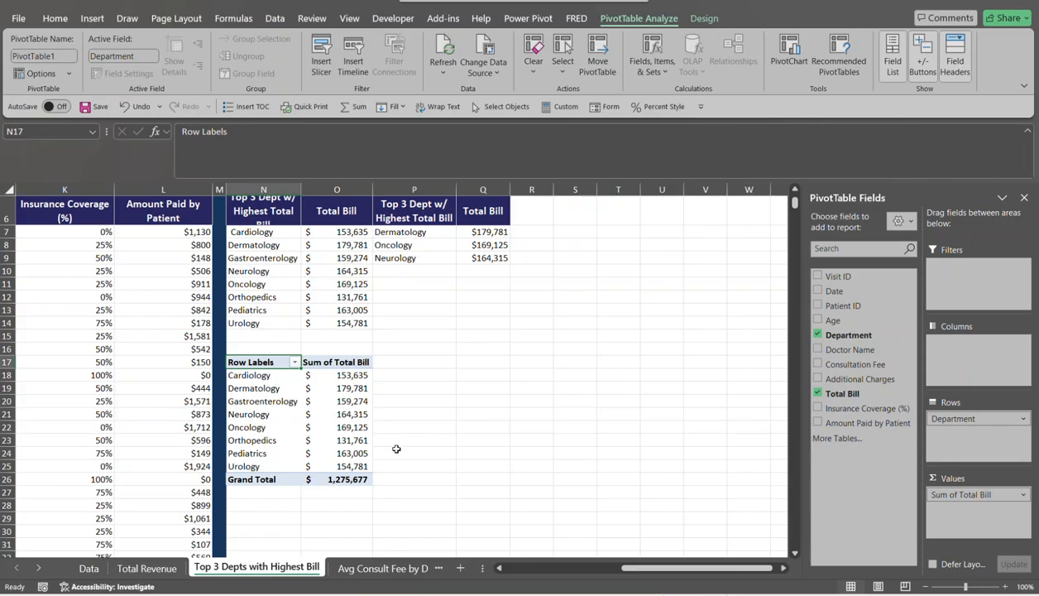
Sort the PivotTable's Sum of Total Bill values from largest to smallest.
left_click(349, 378)
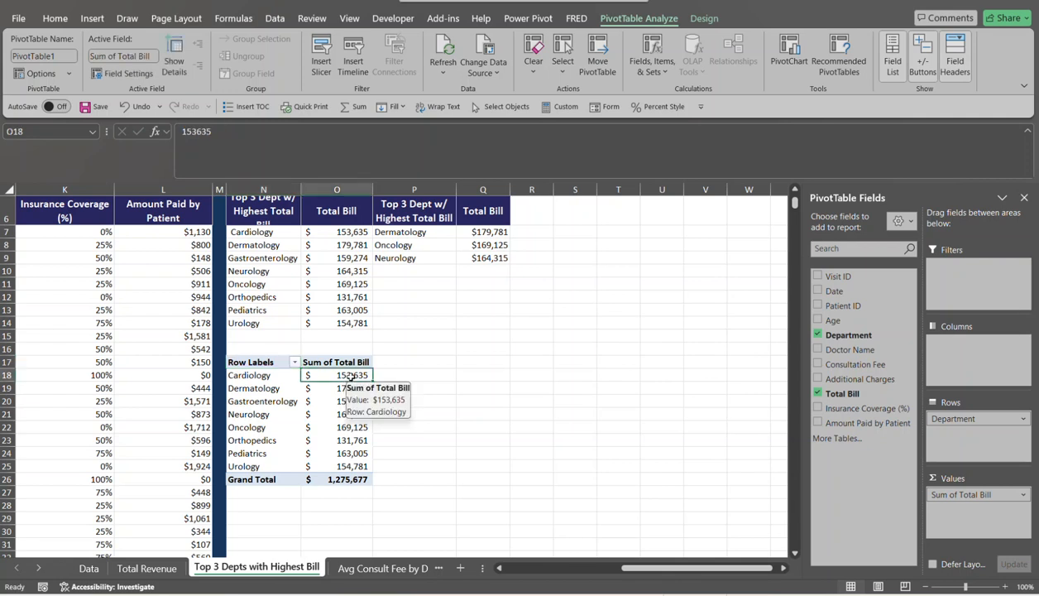
right_click(351, 377)
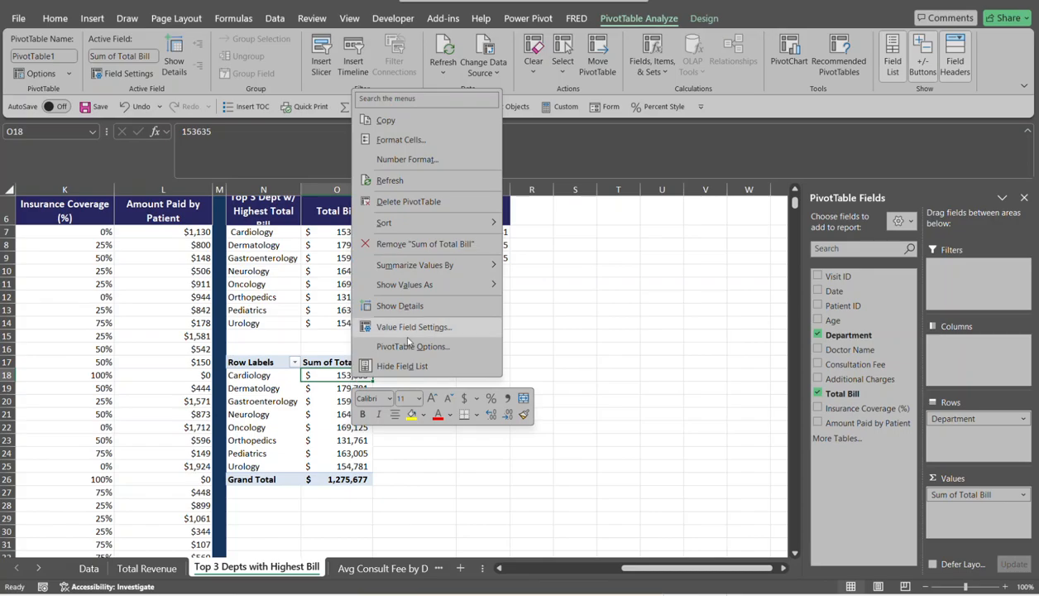
mouse_move(457, 224)
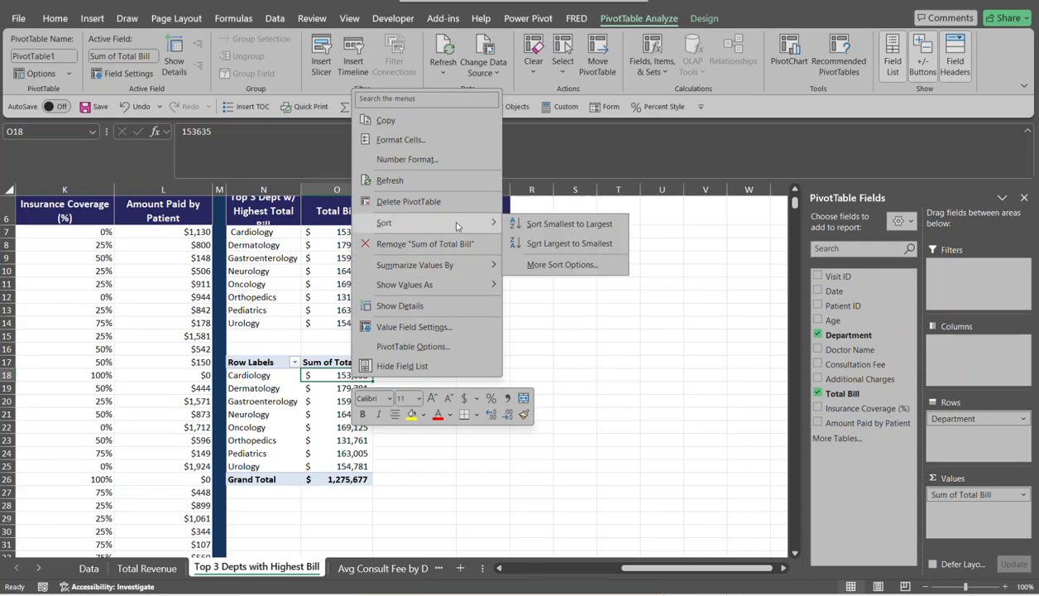
left_click(559, 242)
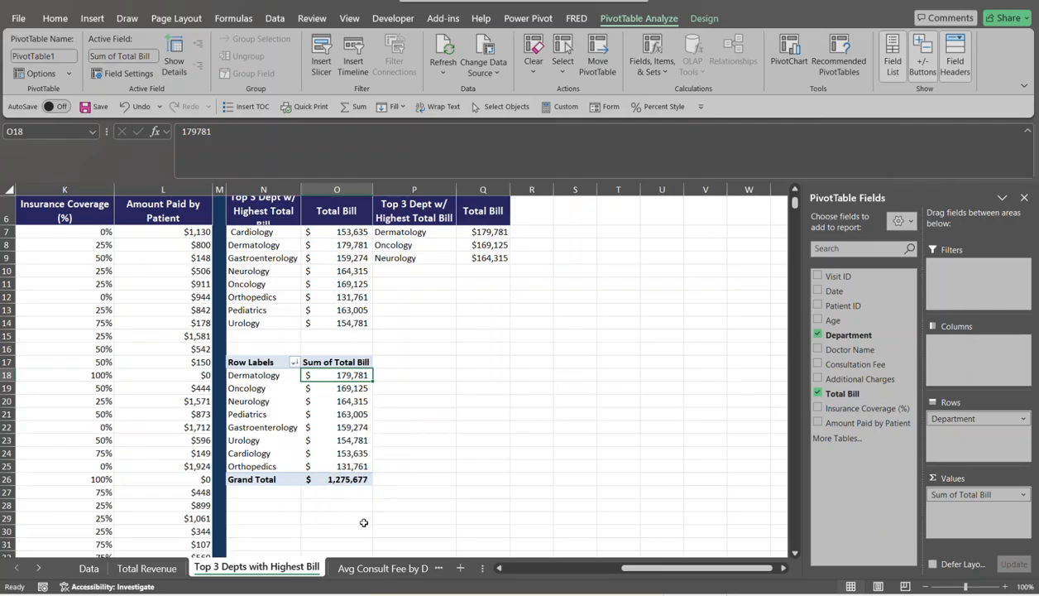
Switch to the Avg Consult Fee by Dept sheet and bring its question title and patient visits data into view.
left_click(375, 572)
left_click(375, 572)
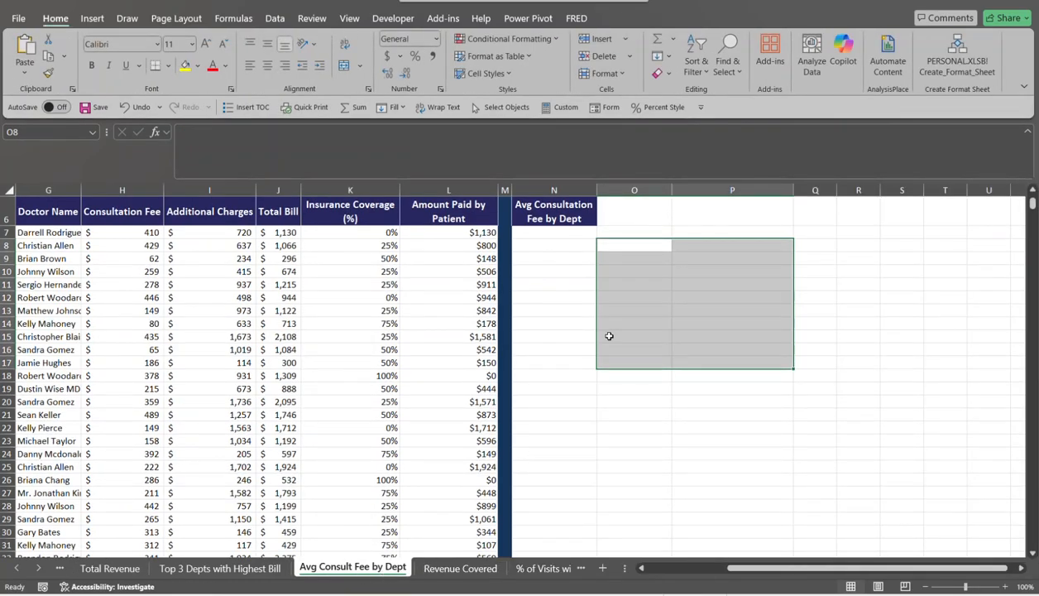
left_click(580, 309)
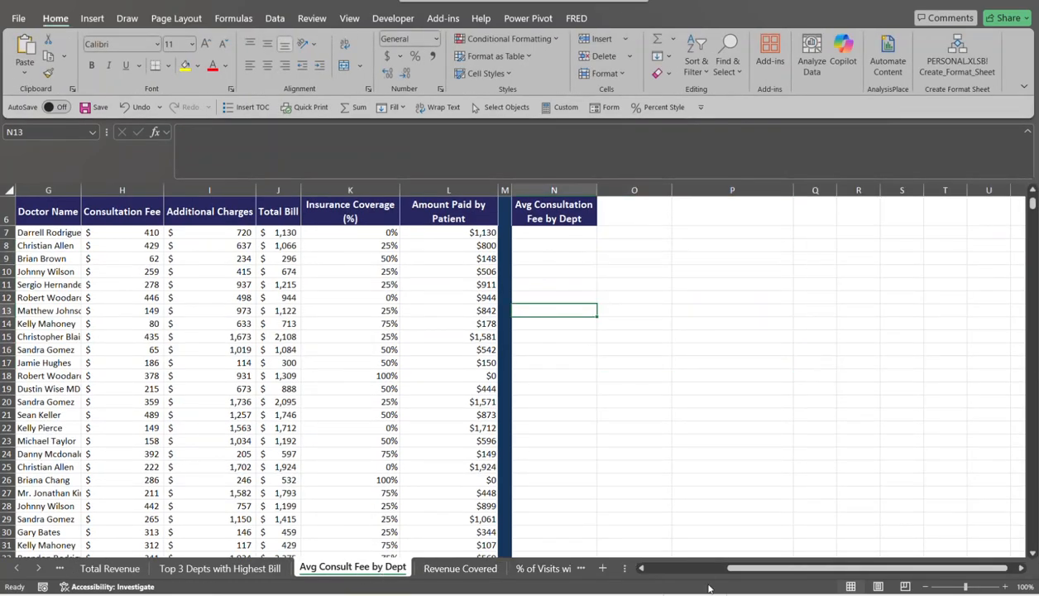
left_click_drag(753, 569, 732, 569)
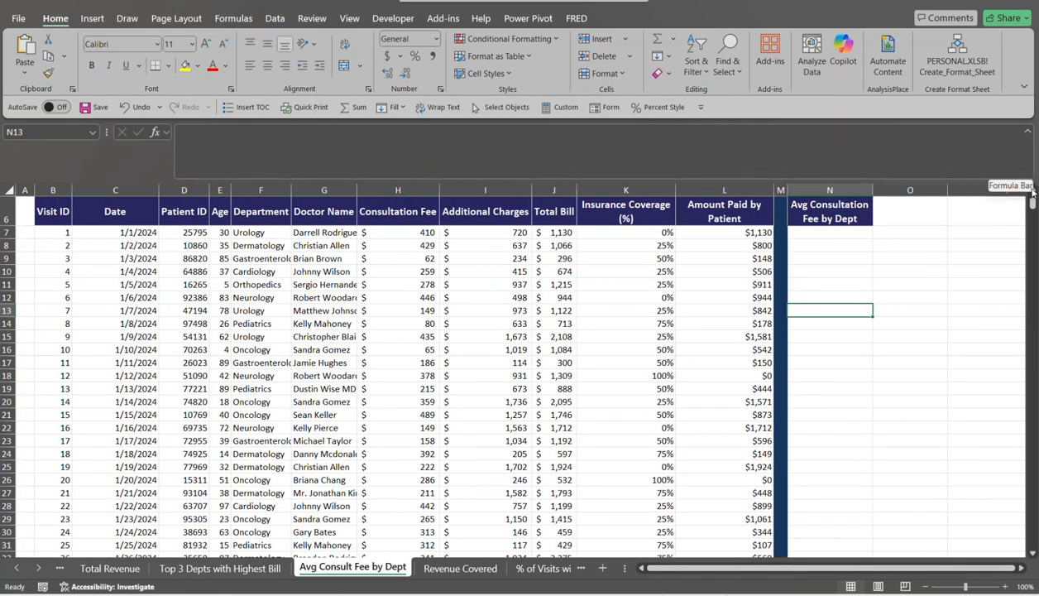
scroll(747, 189, "up", 2)
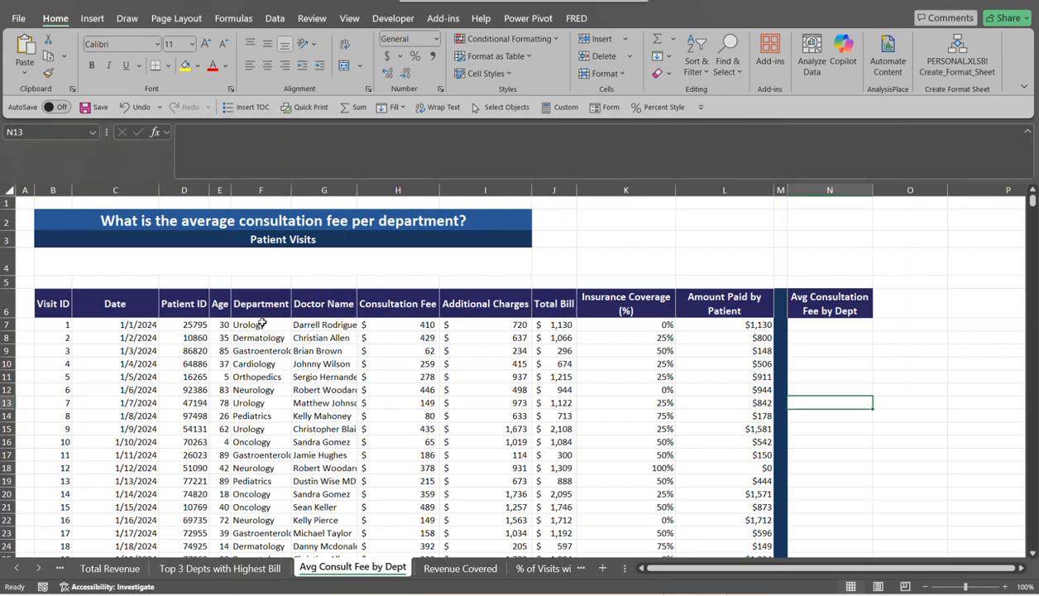
List the distinct departments from cell N7 with the formula =UNIQUE(F7:F1006).
left_click(815, 329)
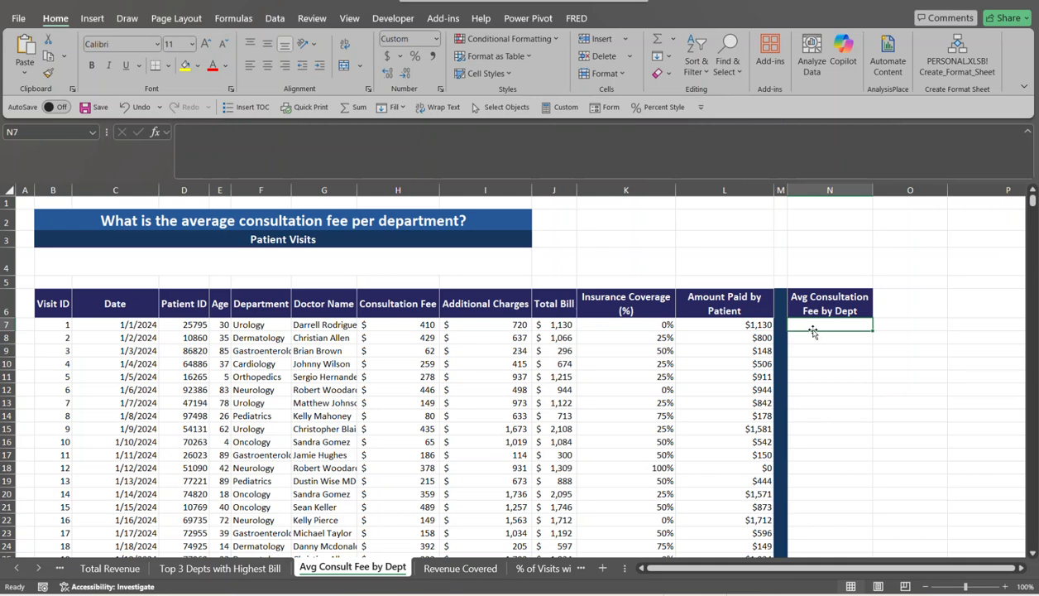
type("=")
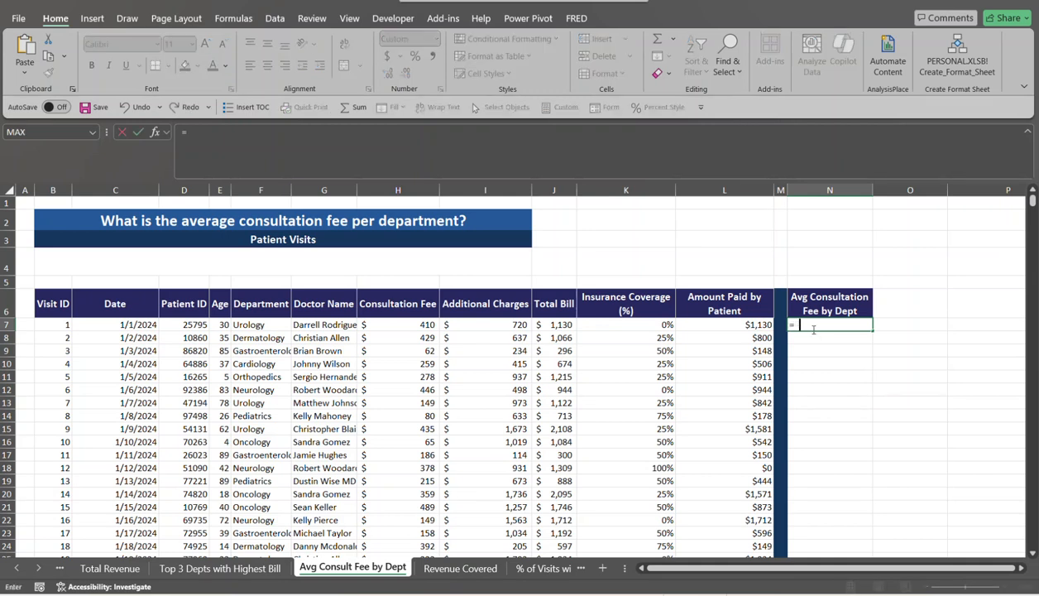
type("uni")
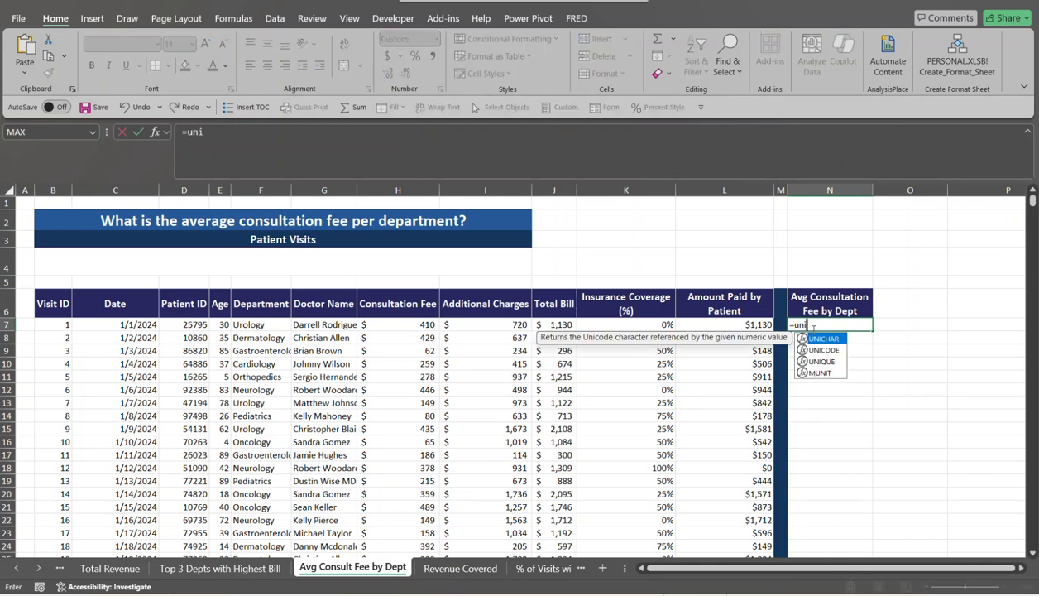
key("Down")
key("Down")
key("Tab")
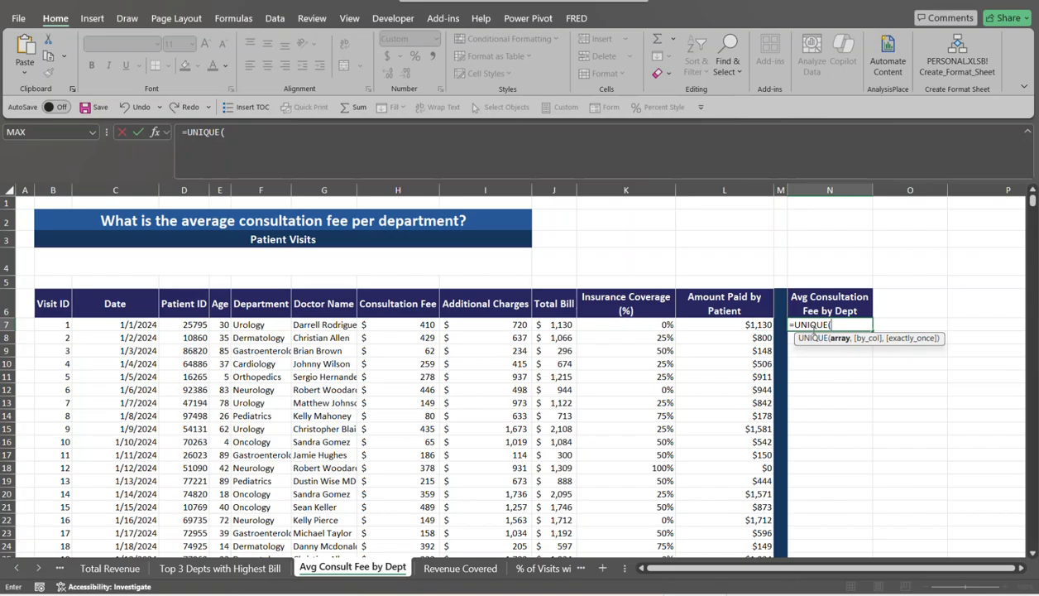
left_click(263, 322)
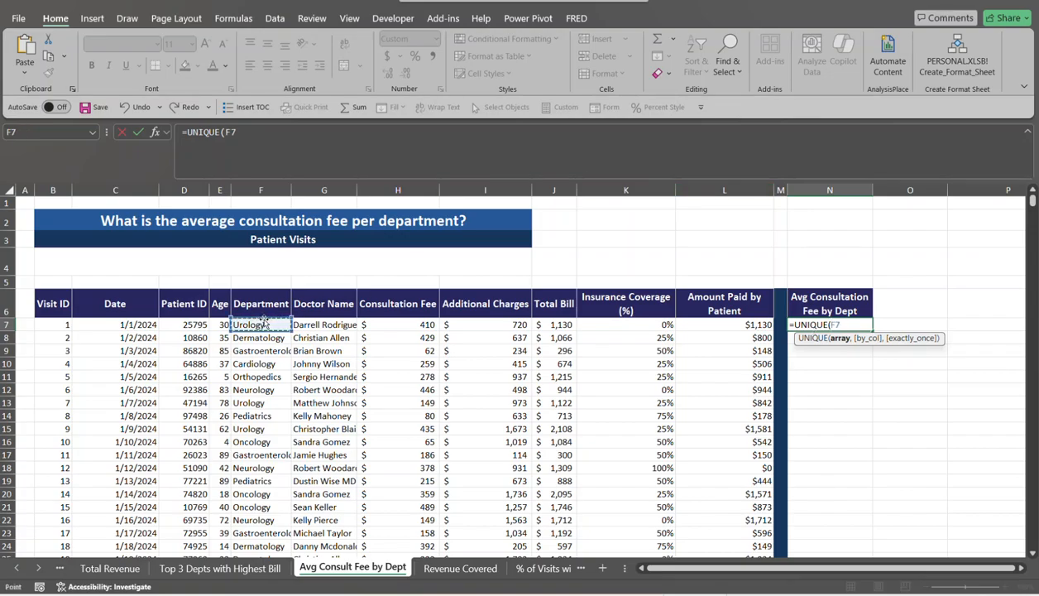
key("ctrl+shift+Down")
key("ctrl+BackSpace")
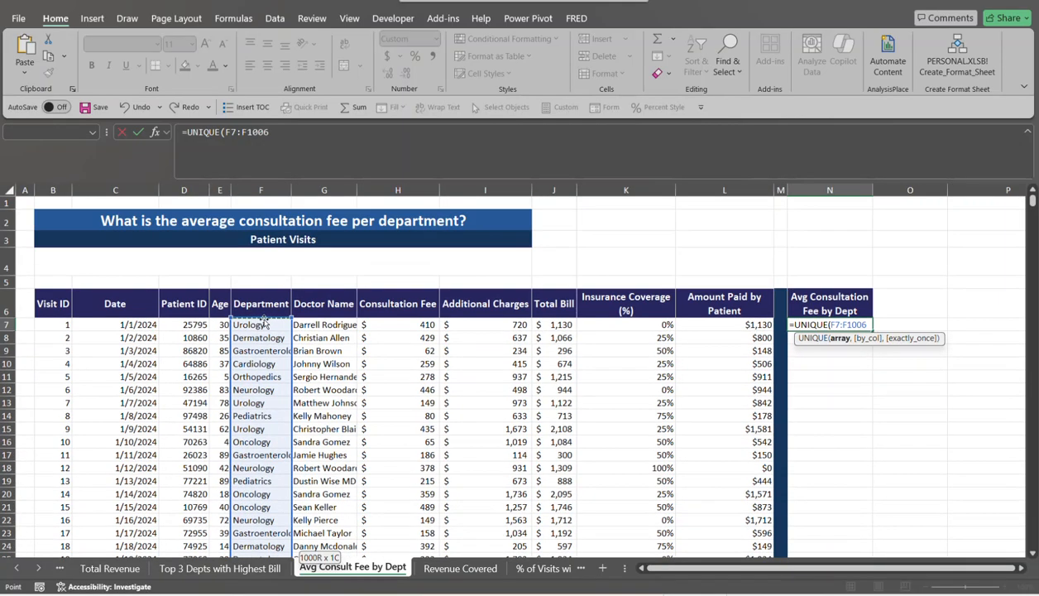
type(")")
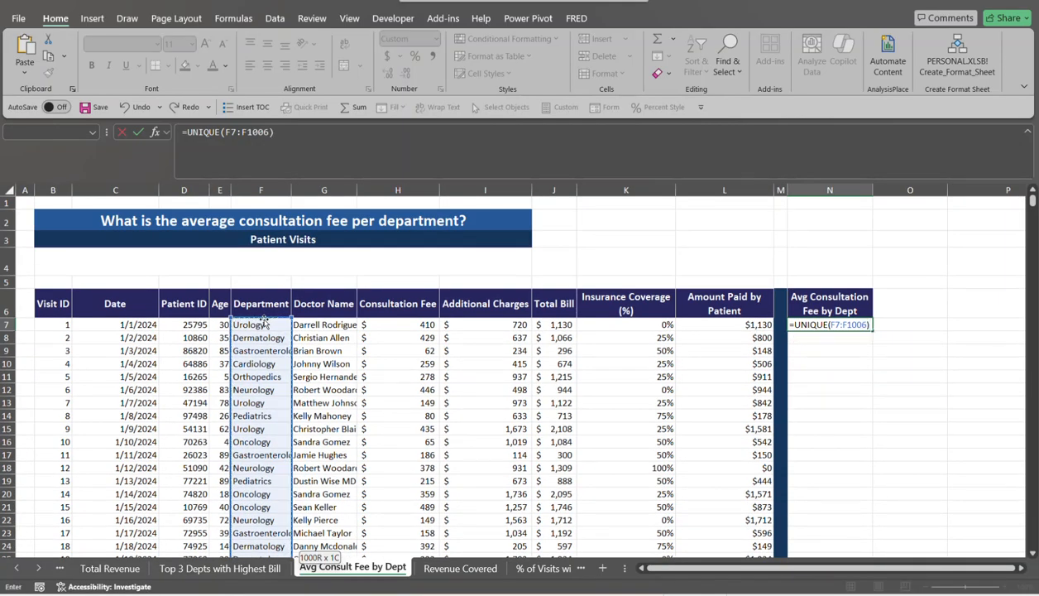
key("Return")
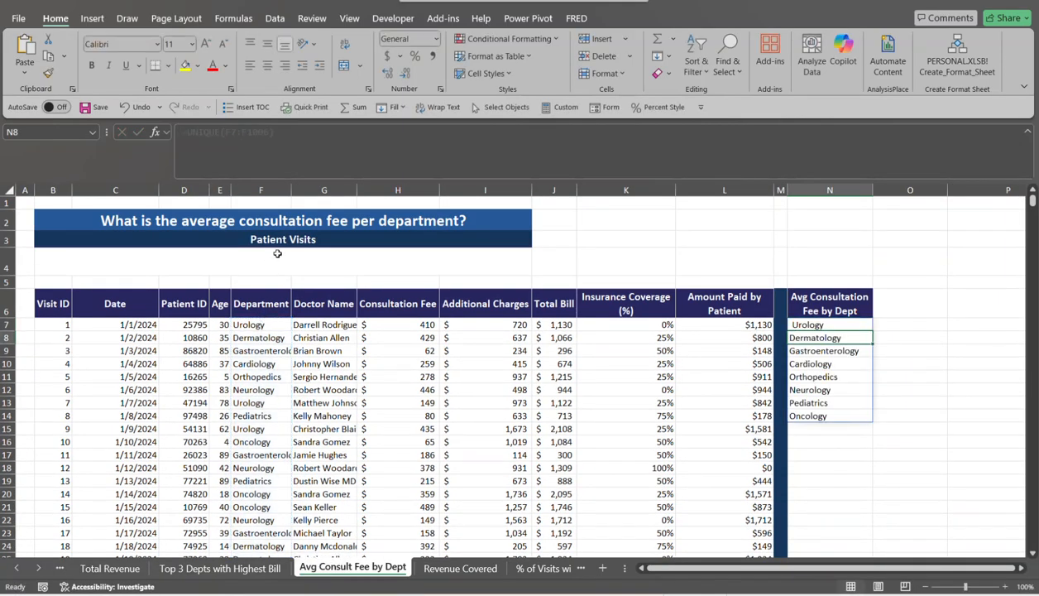
Wrap the department list formula in N7 in SORT so it reads =SORT(UNIQUE(F7:F1006)).
left_click(818, 325)
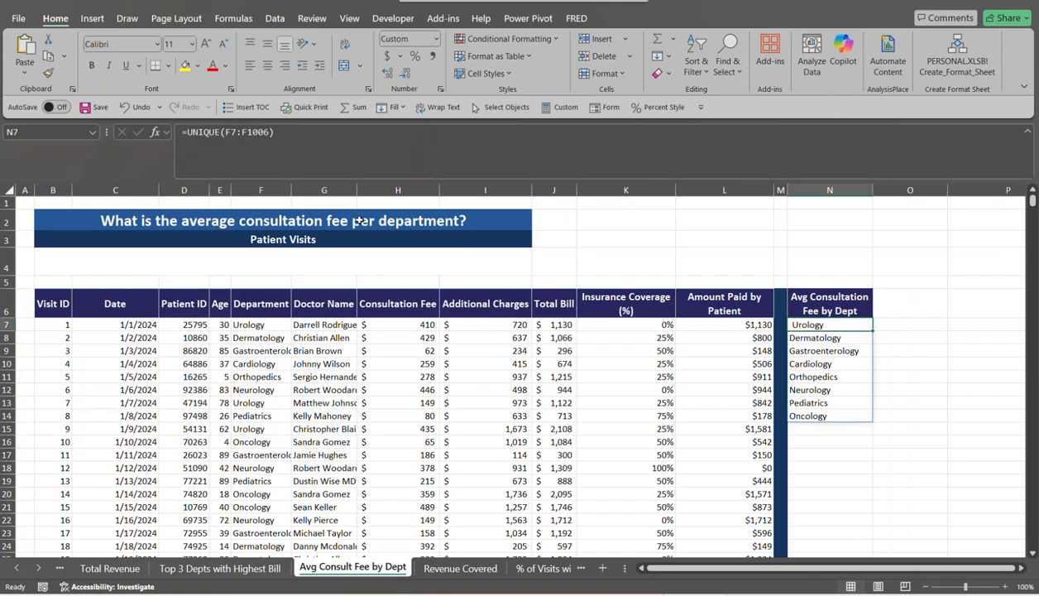
left_click(187, 132)
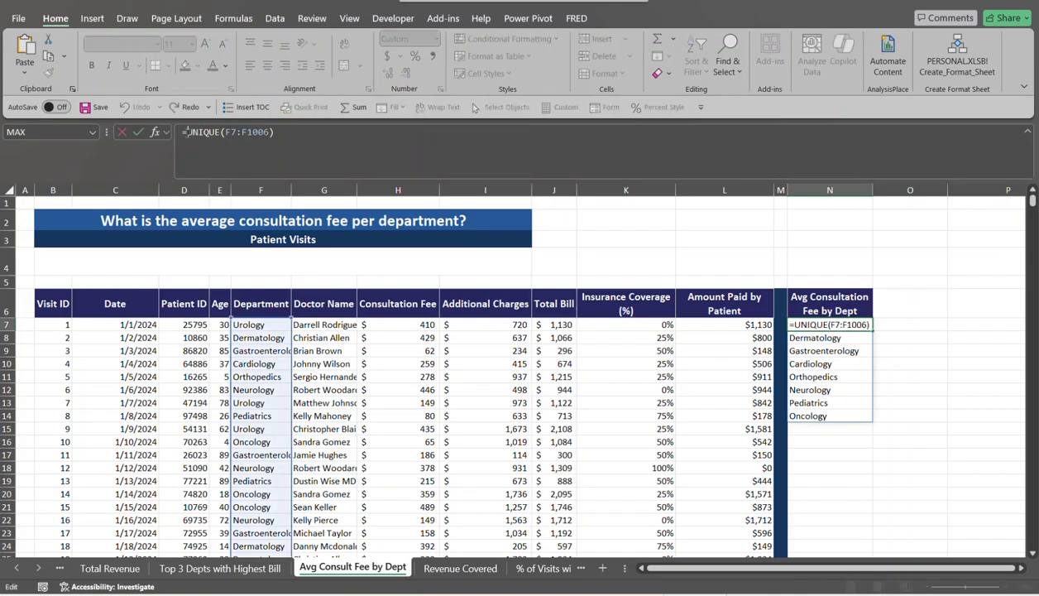
type("SORT(")
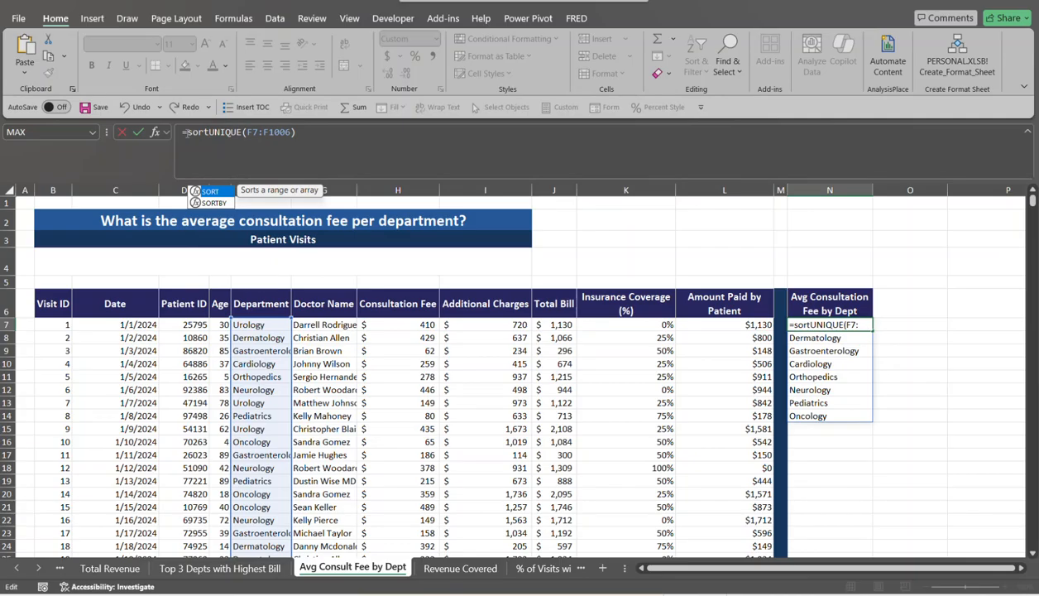
left_click(302, 131)
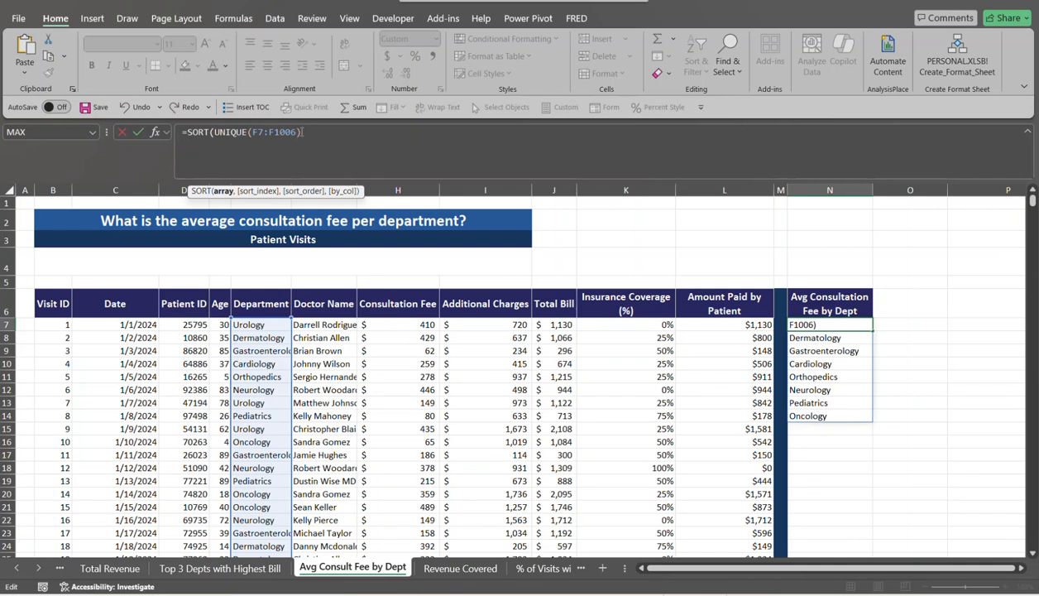
type(")")
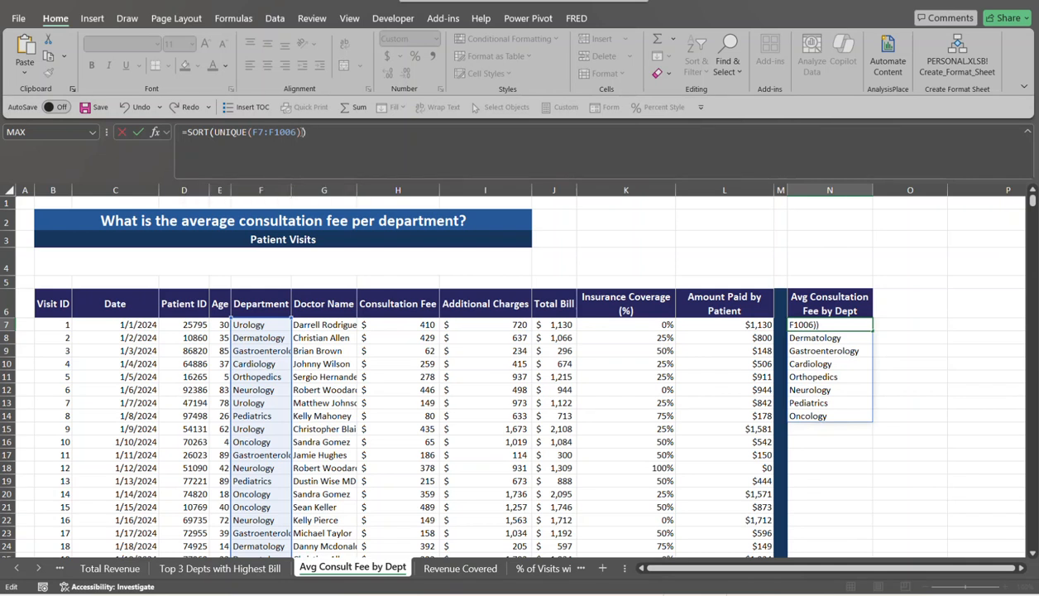
key("Return")
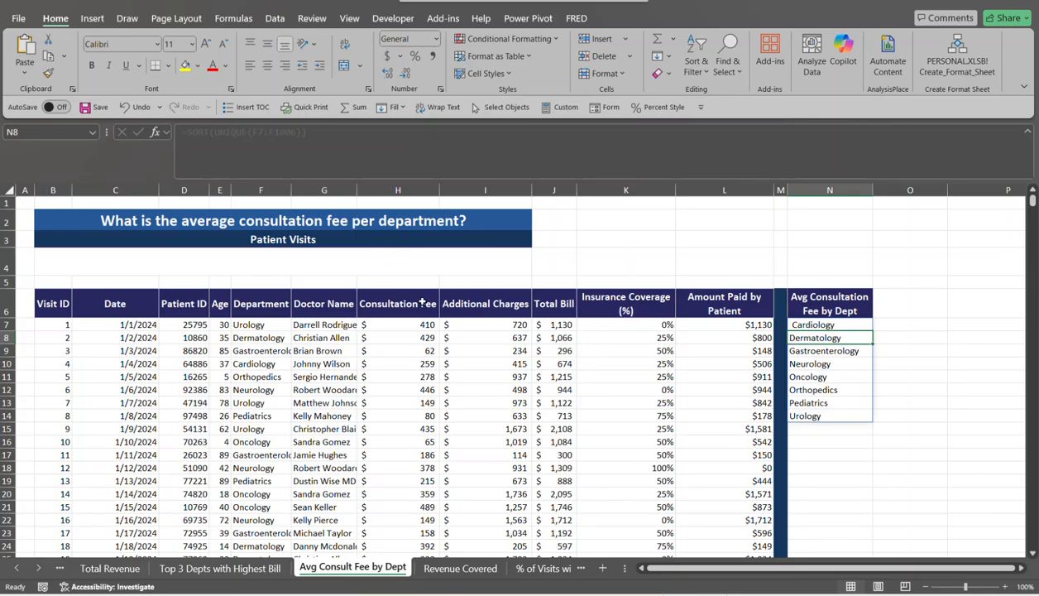
Start an AVERAGEIF formula in O7 with the Department cells $F$7:$F$1006 as the absolute criteria range.
left_click(888, 326)
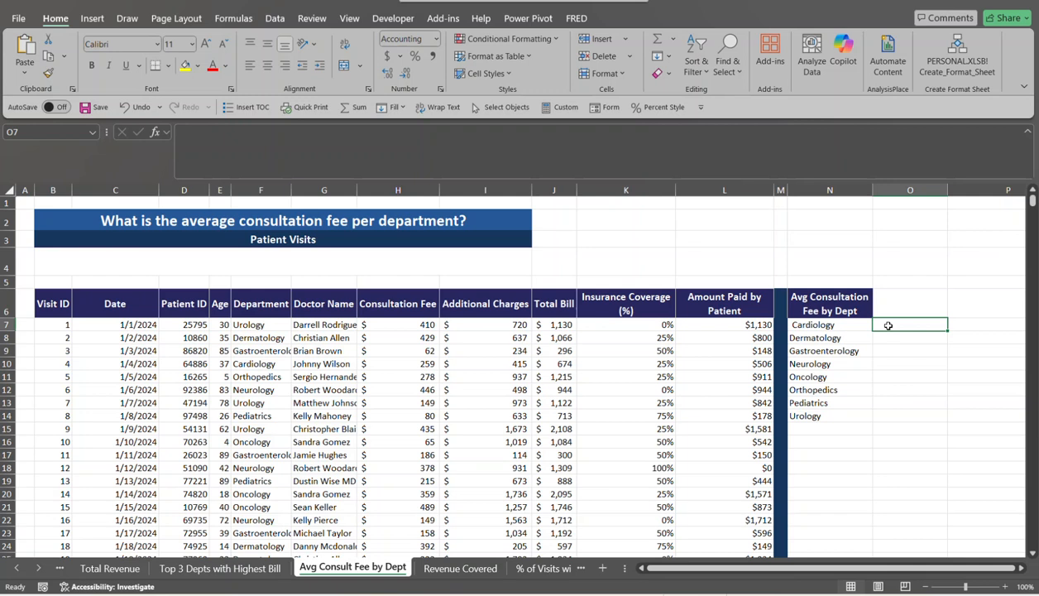
scroll(888, 325, "down", 1)
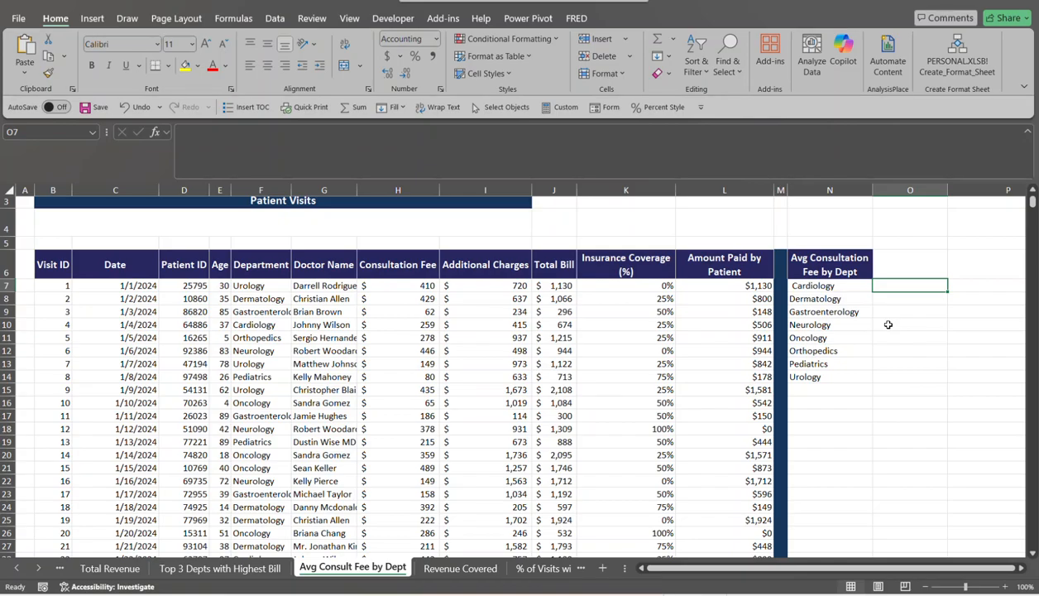
type("=average")
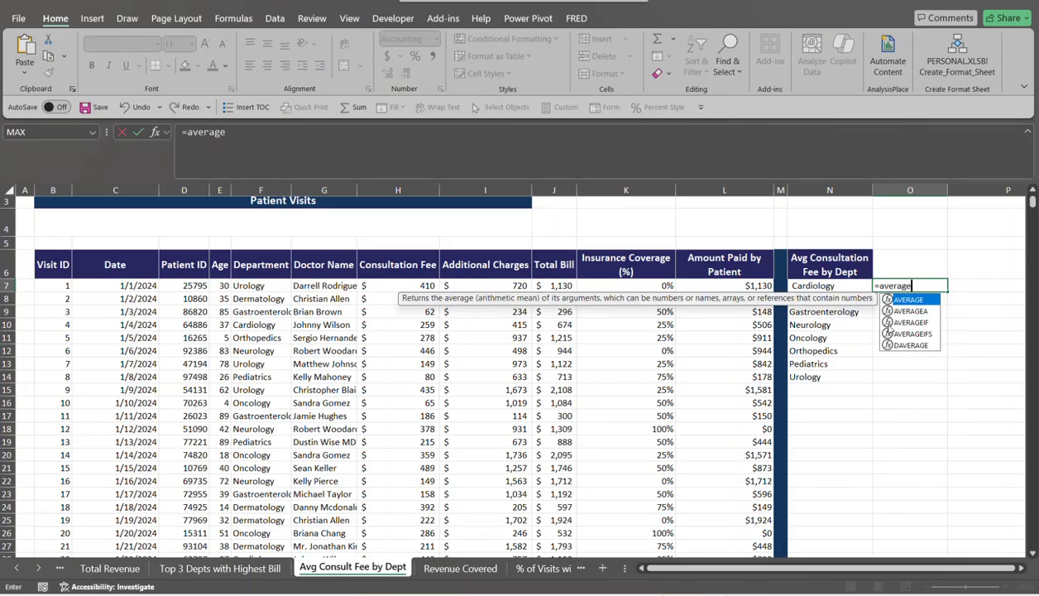
left_click(888, 323)
double_click(888, 322)
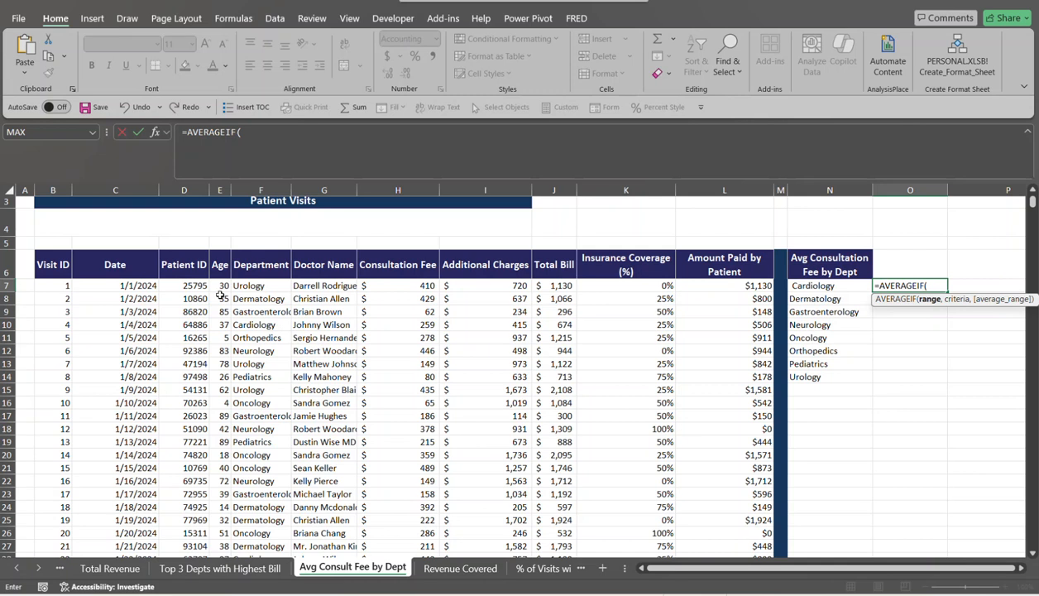
left_click(263, 286)
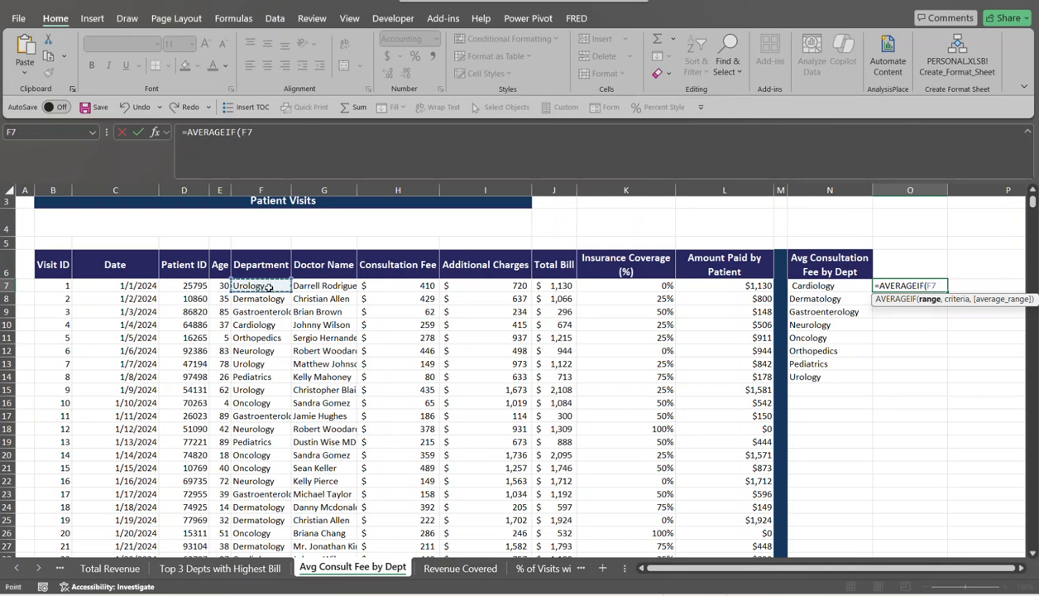
key("ctrl+shift+Down")
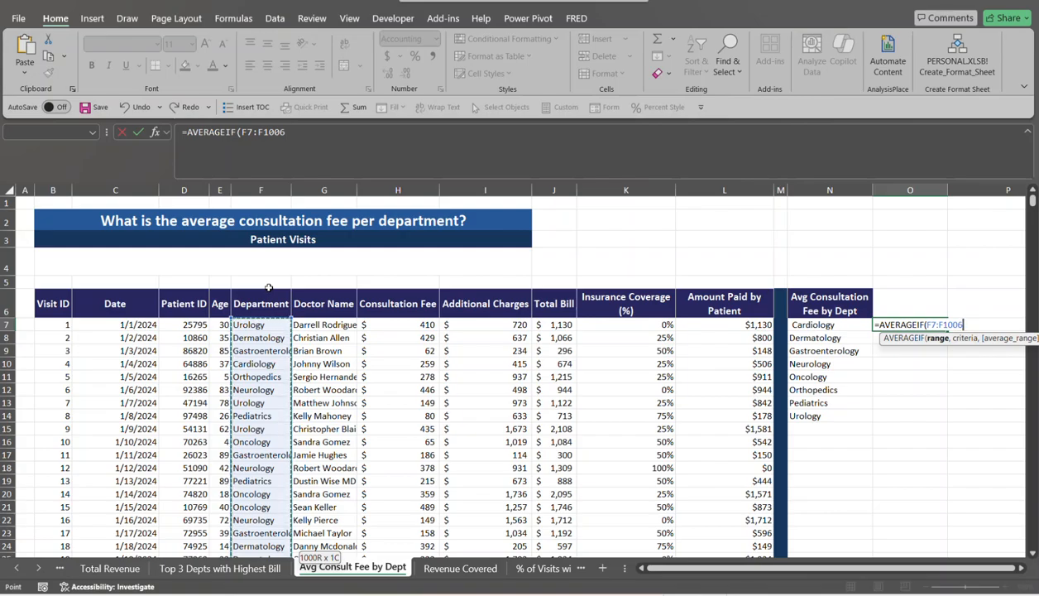
key("F4")
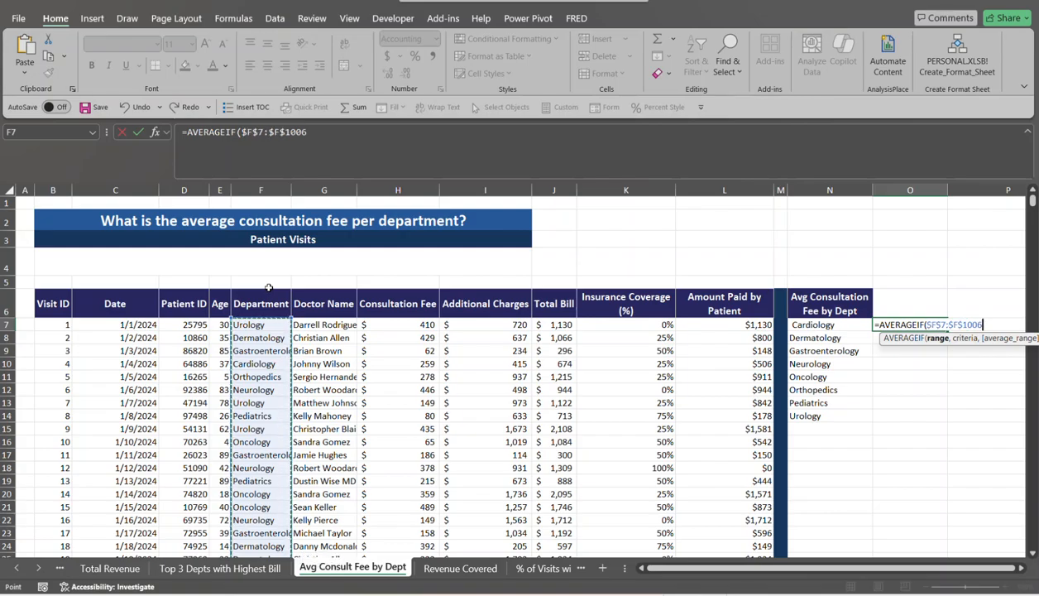
type(",")
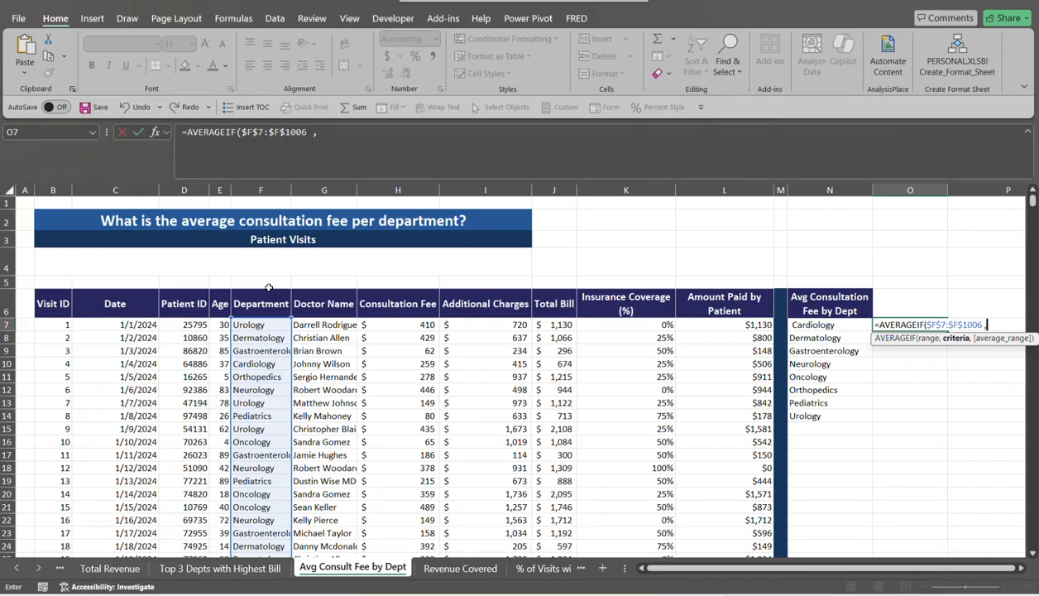
Complete the AVERAGEIF formula in O7 with N7 as the criteria and the consultation fees $H$7:$H$1006 as the absolute average range.
left_click(843, 325)
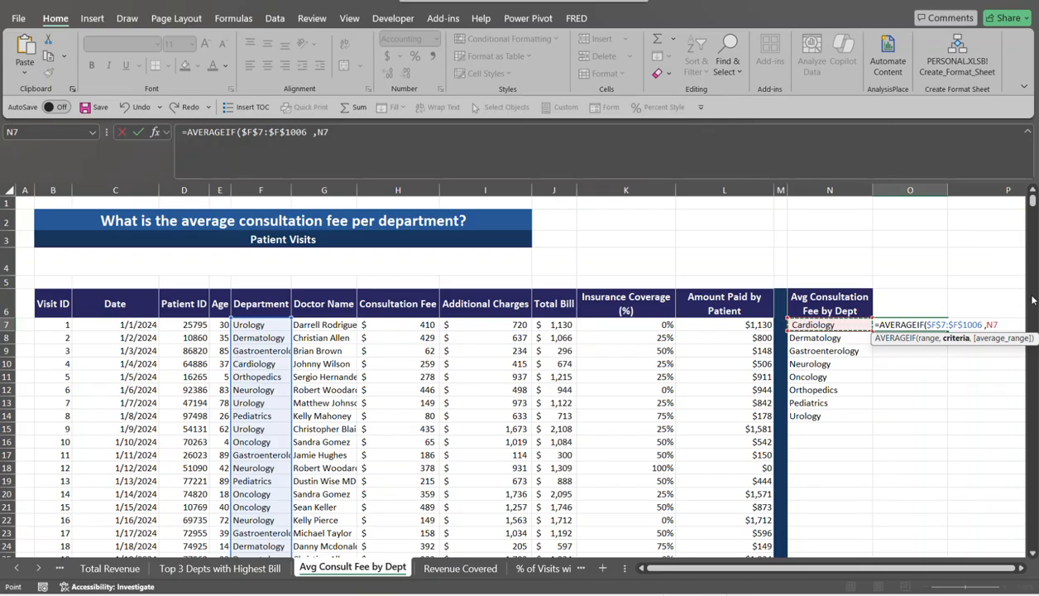
type(",")
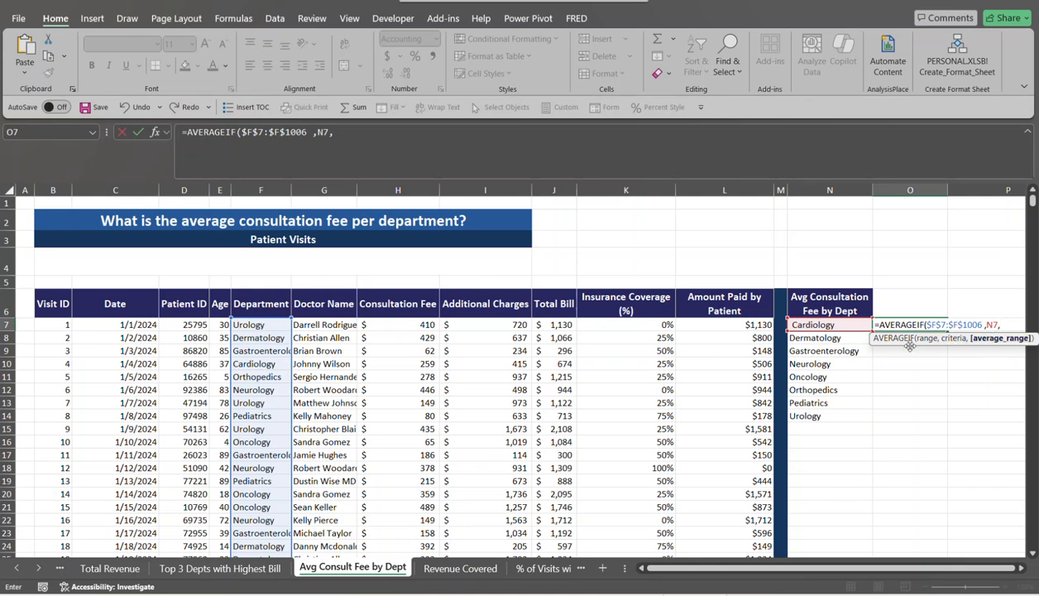
left_click(419, 324)
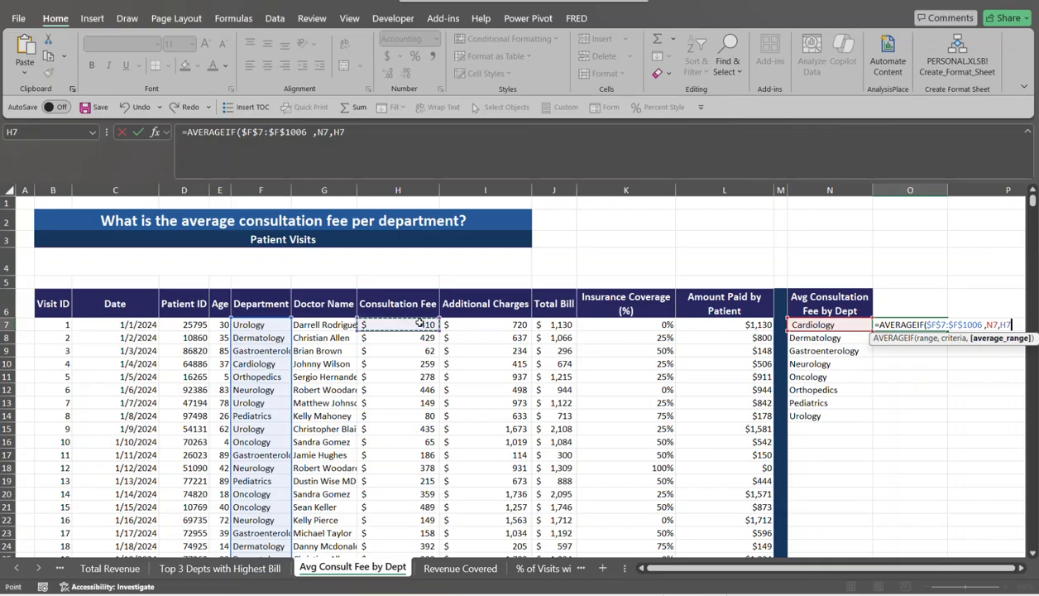
key("ctrl+shift+Down")
key("ctrl+BackSpace")
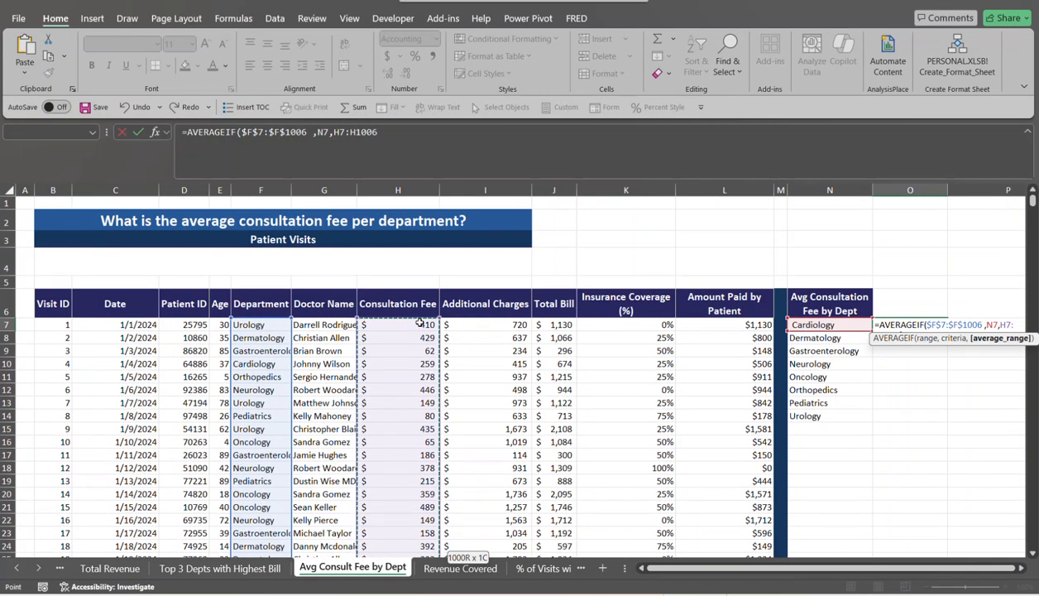
key("F4")
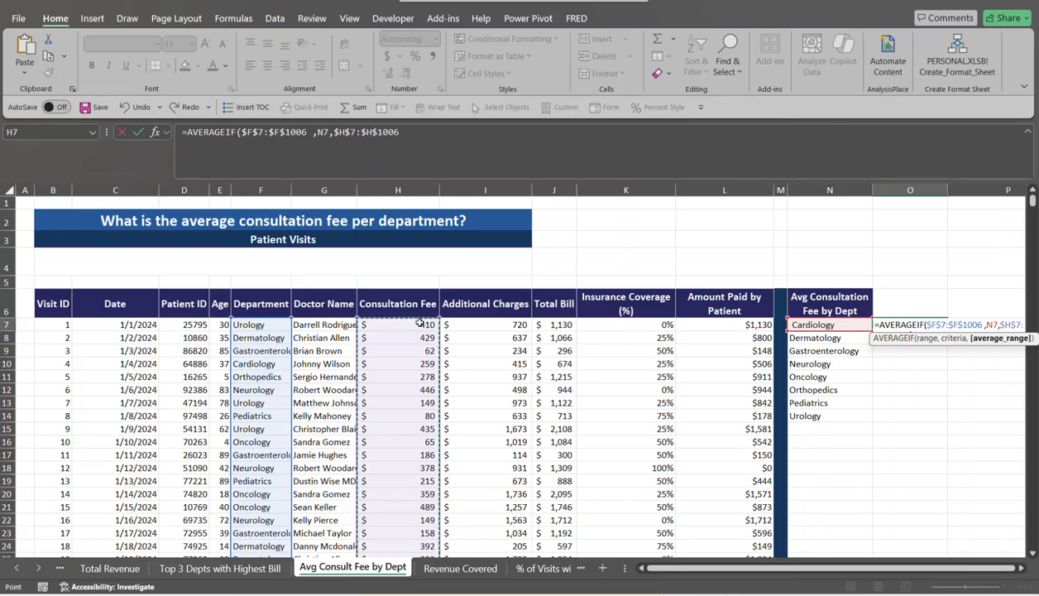
type(")")
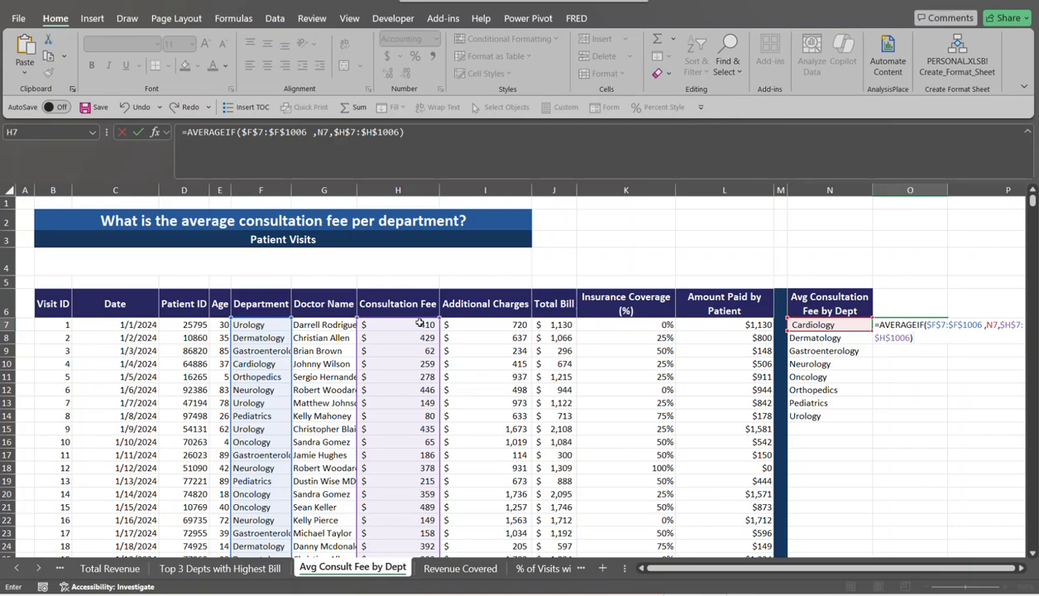
key("Return")
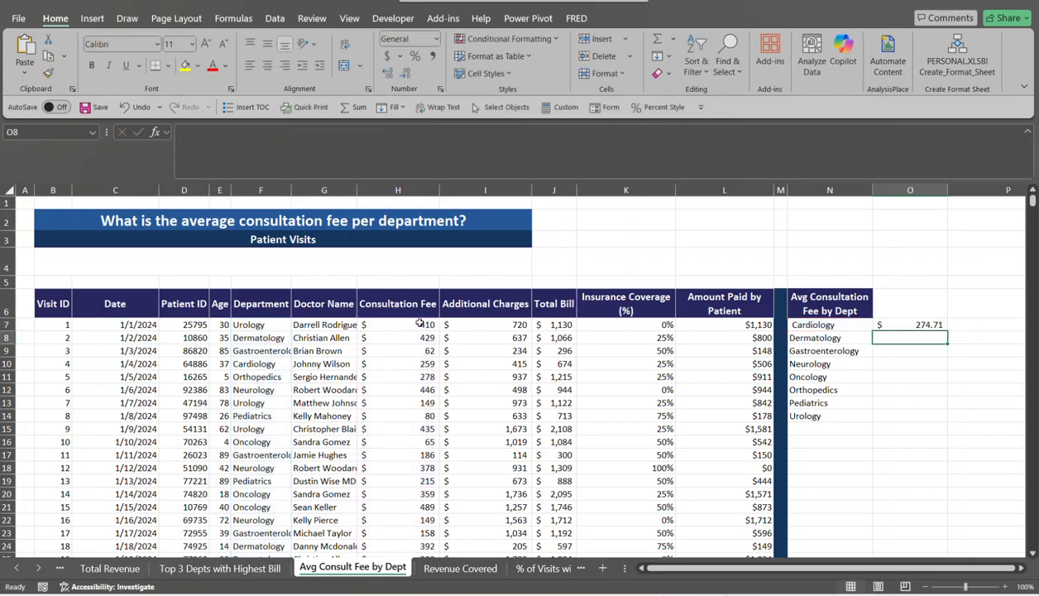
Fill the AVERAGEIF formula from O7 down to O14 for all listed departments.
left_click(929, 326)
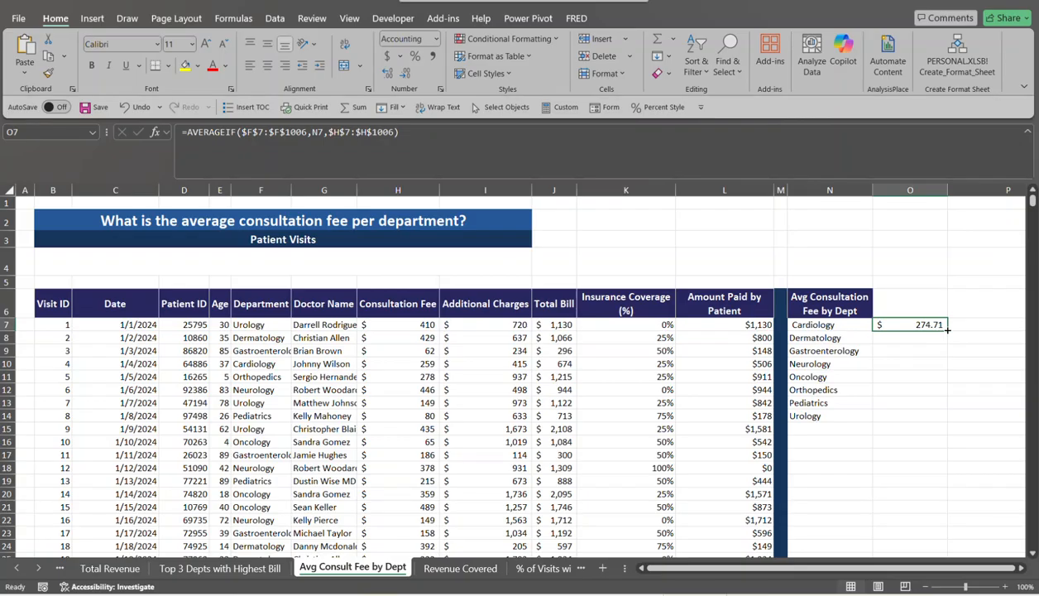
double_click(947, 329)
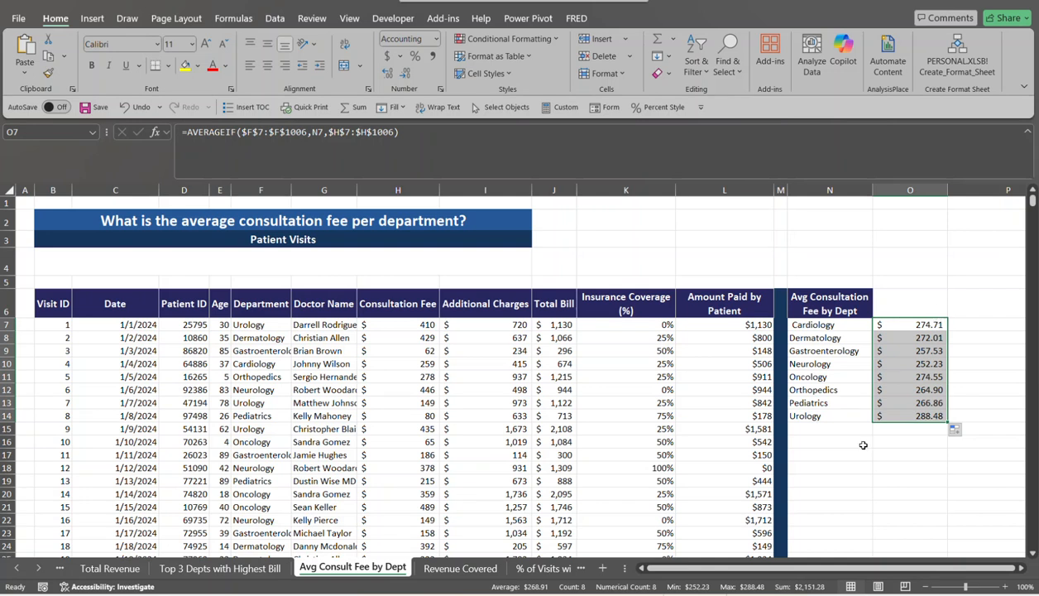
left_click(832, 460)
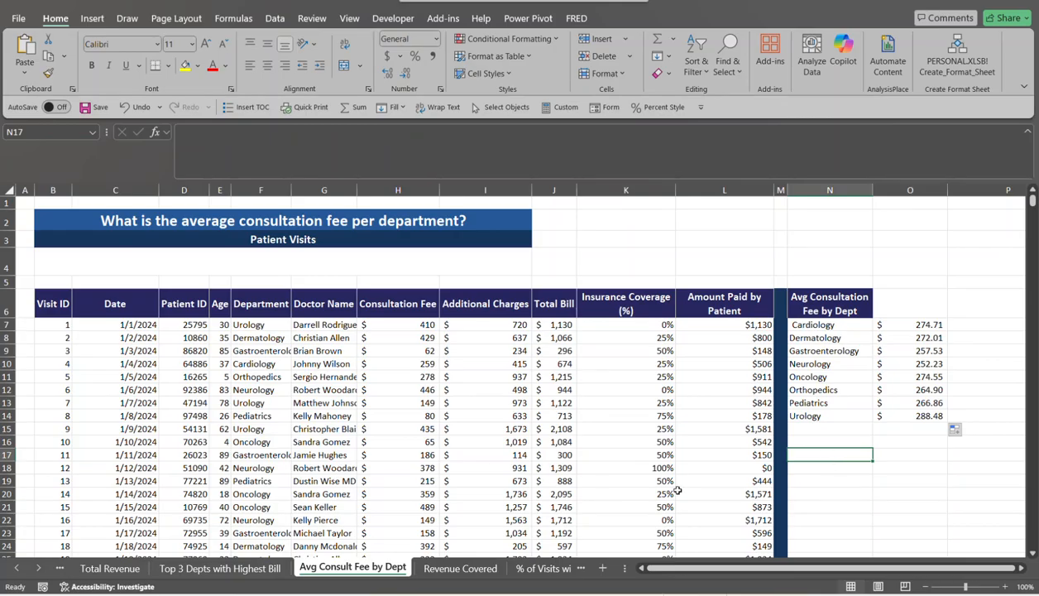
Insert a PivotTable from the patient visits range $B$6:$L$1006 on the existing worksheet at N17.
left_click(167, 386)
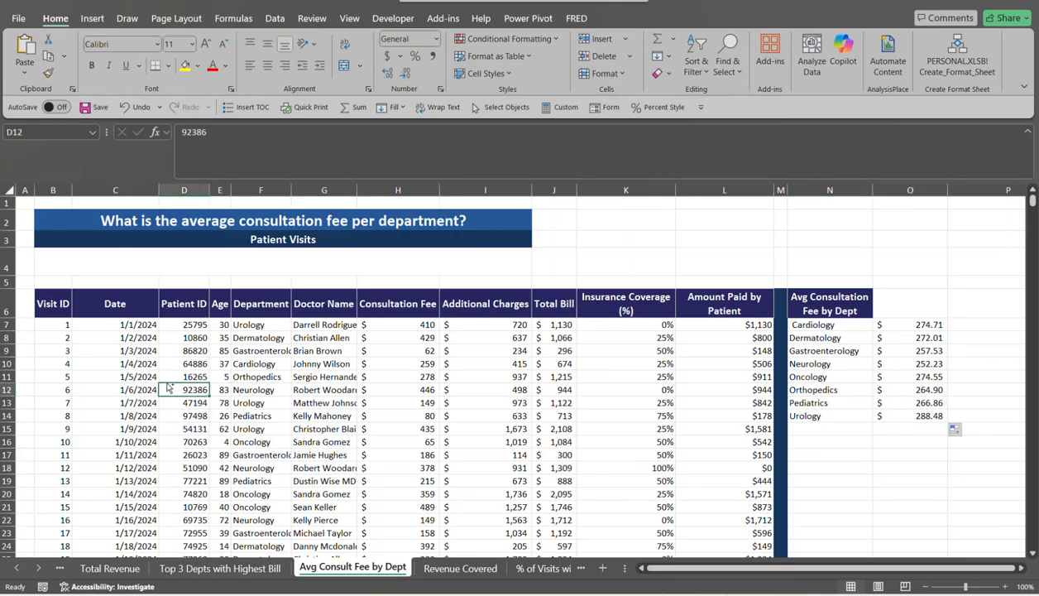
key("ctrl+a")
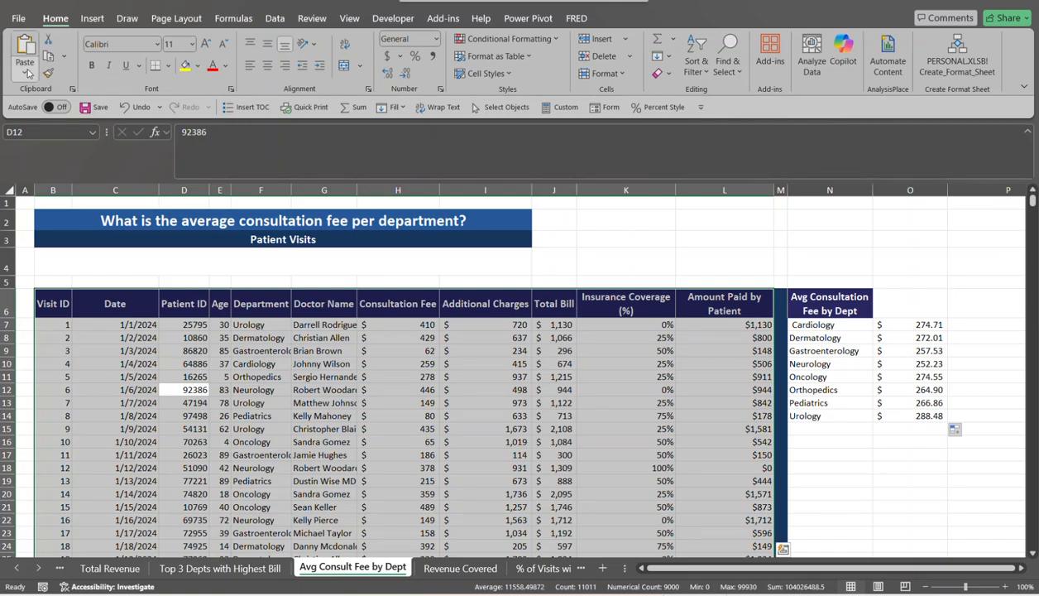
left_click(92, 19)
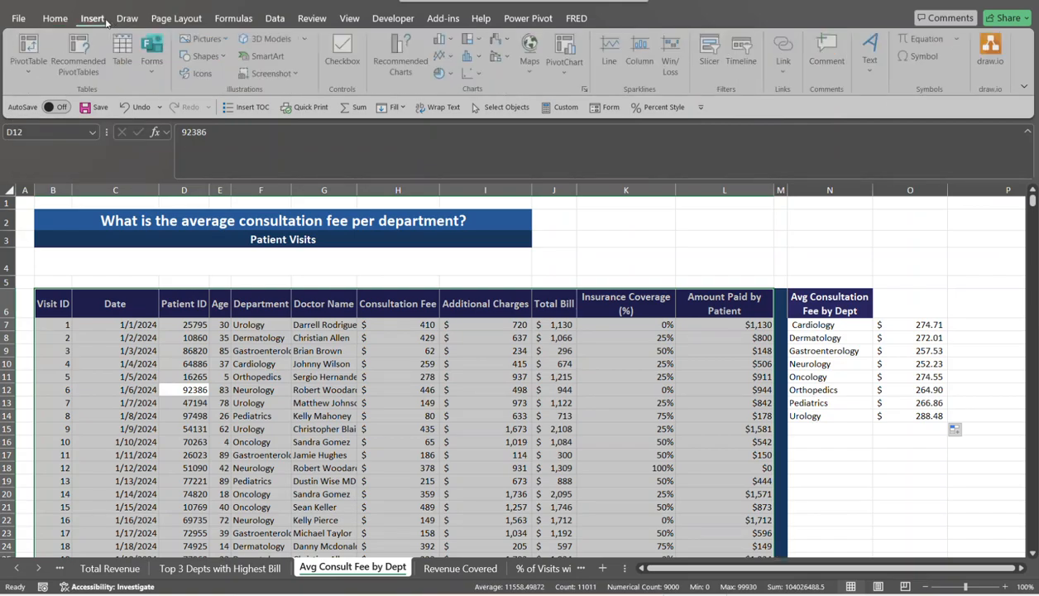
left_click(31, 46)
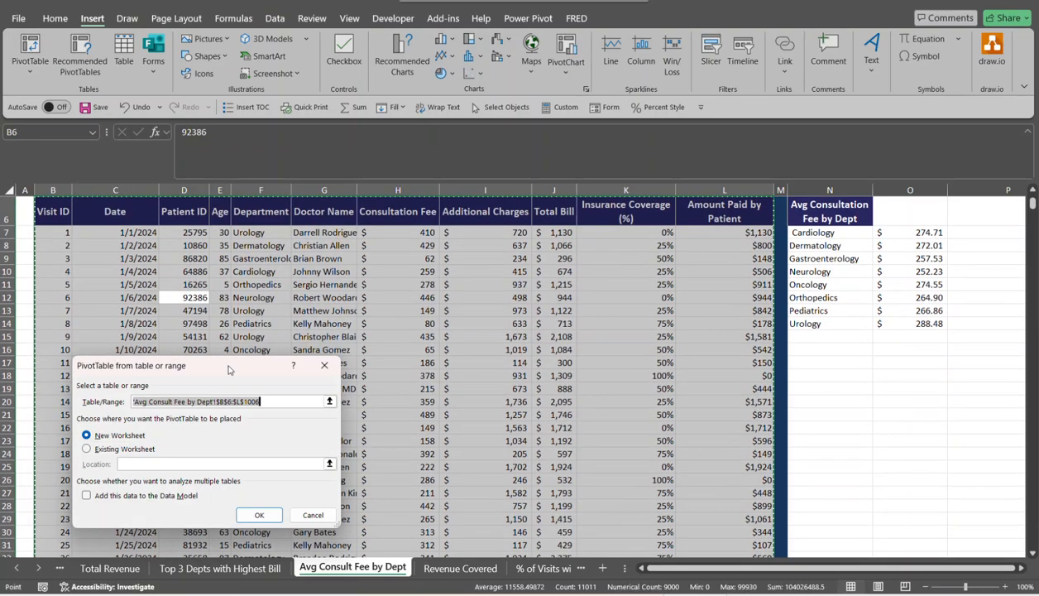
left_click(118, 449)
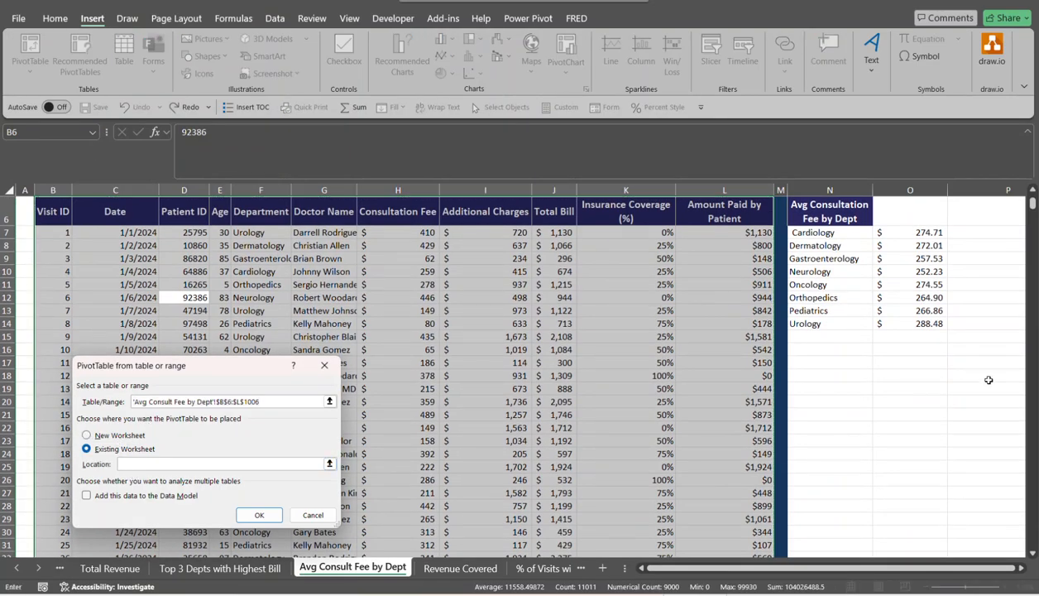
left_click(802, 368)
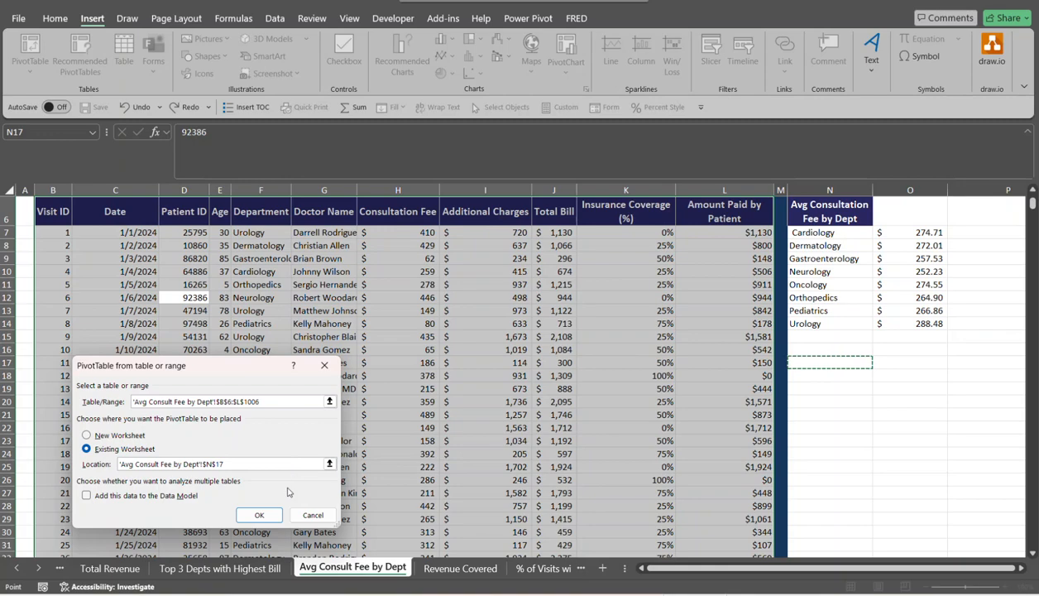
left_click(271, 513)
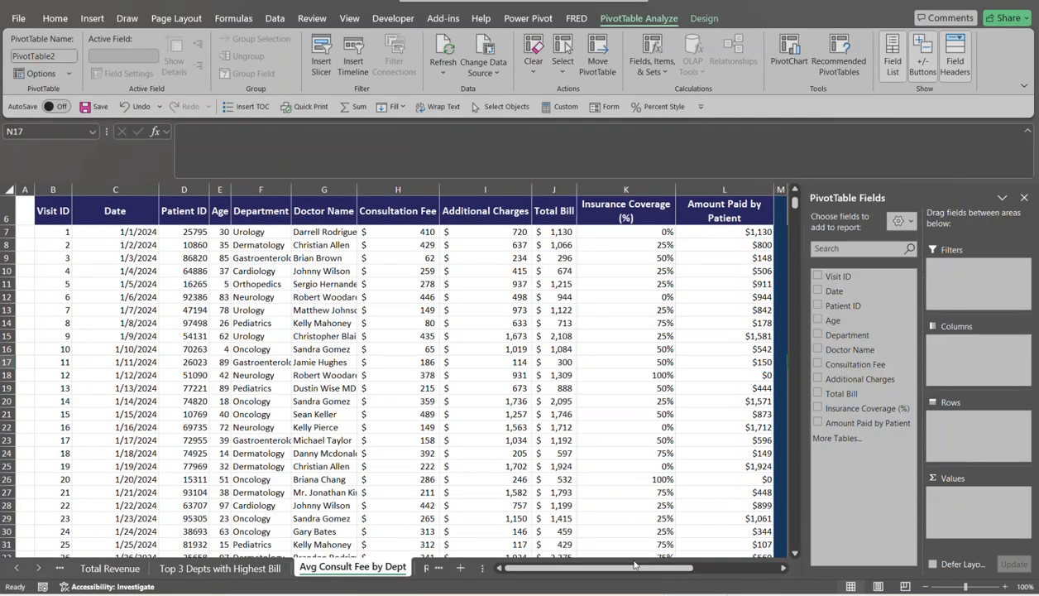
Build the PivotTable with Department as rows and Consultation Fee as values.
left_click_drag(634, 568, 763, 575)
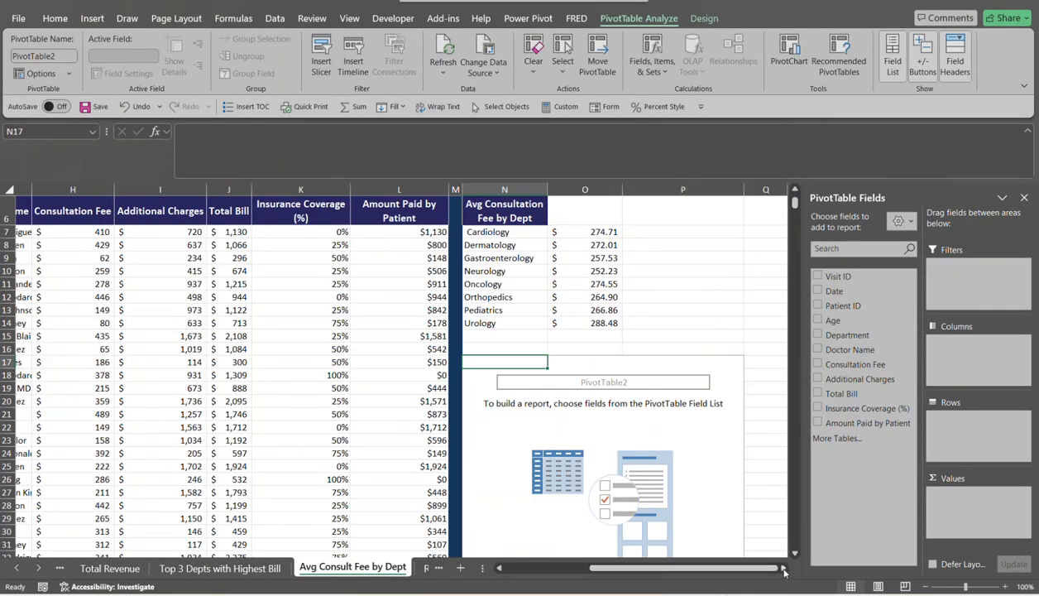
left_click(784, 568)
left_click(783, 568)
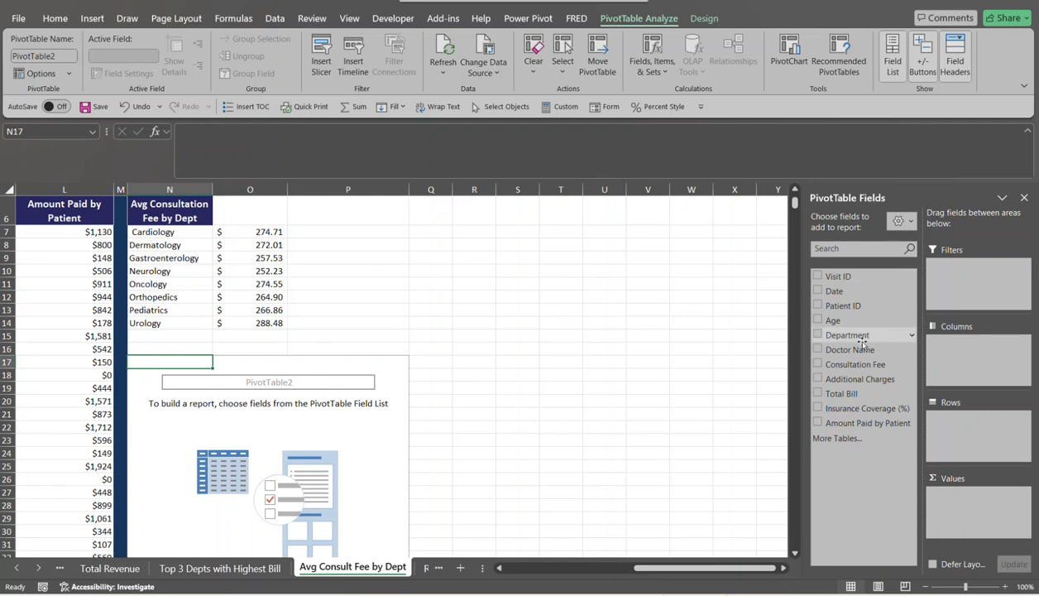
left_click_drag(855, 341, 978, 420)
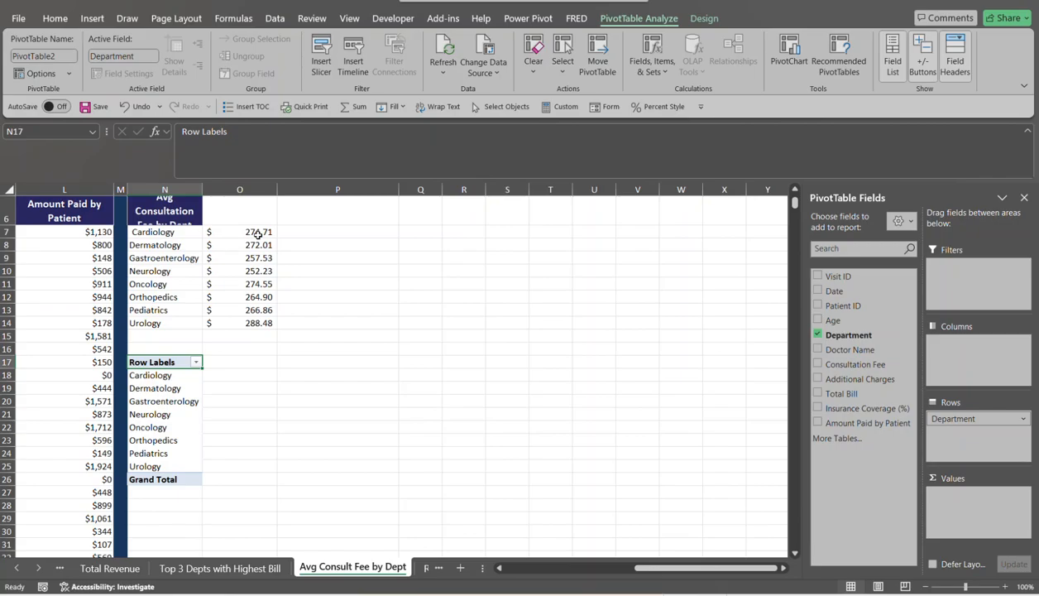
left_click_drag(846, 369, 983, 498)
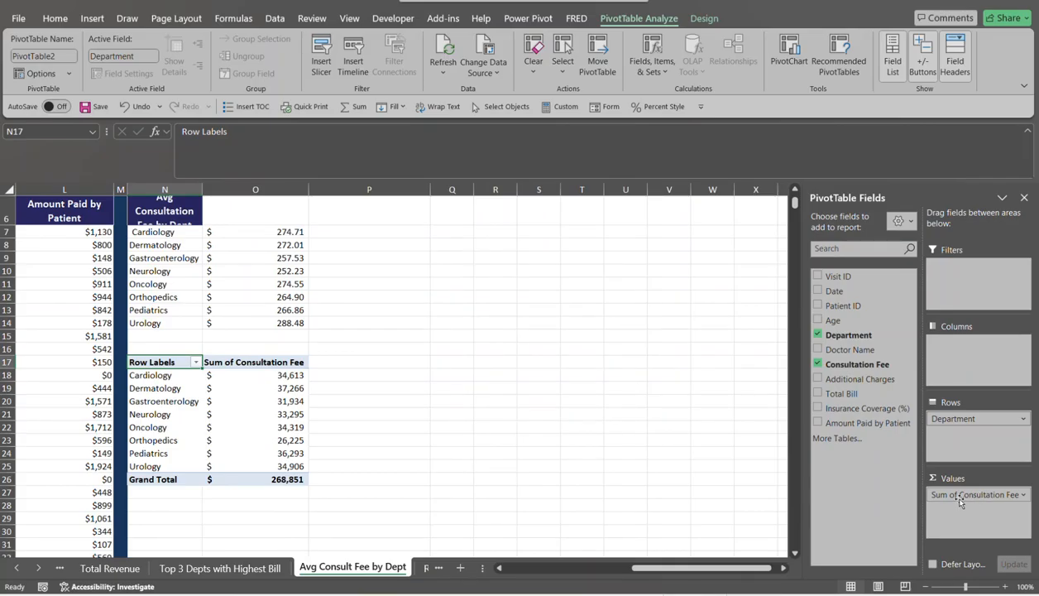
Summarize the PivotTable's Consultation Fee value field by Average.
left_click(960, 495)
left_click(960, 494)
left_click(960, 497)
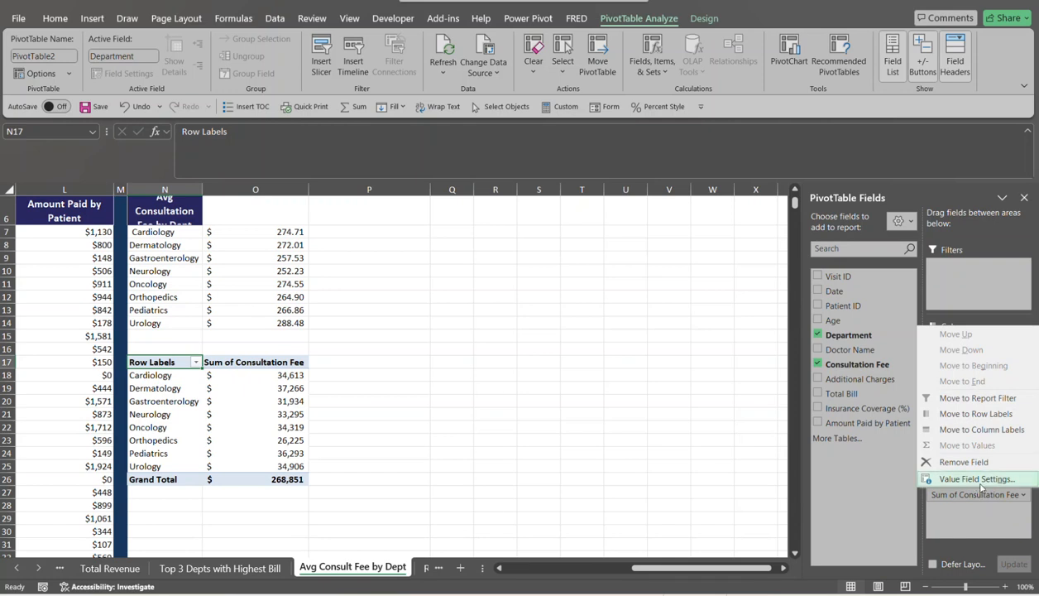
left_click(978, 480)
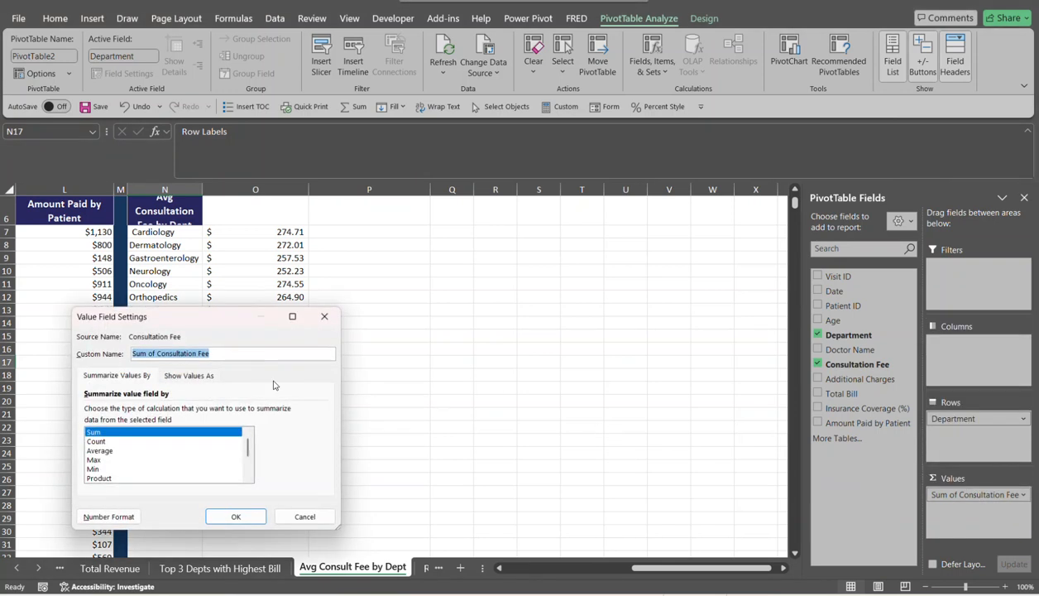
left_click(103, 450)
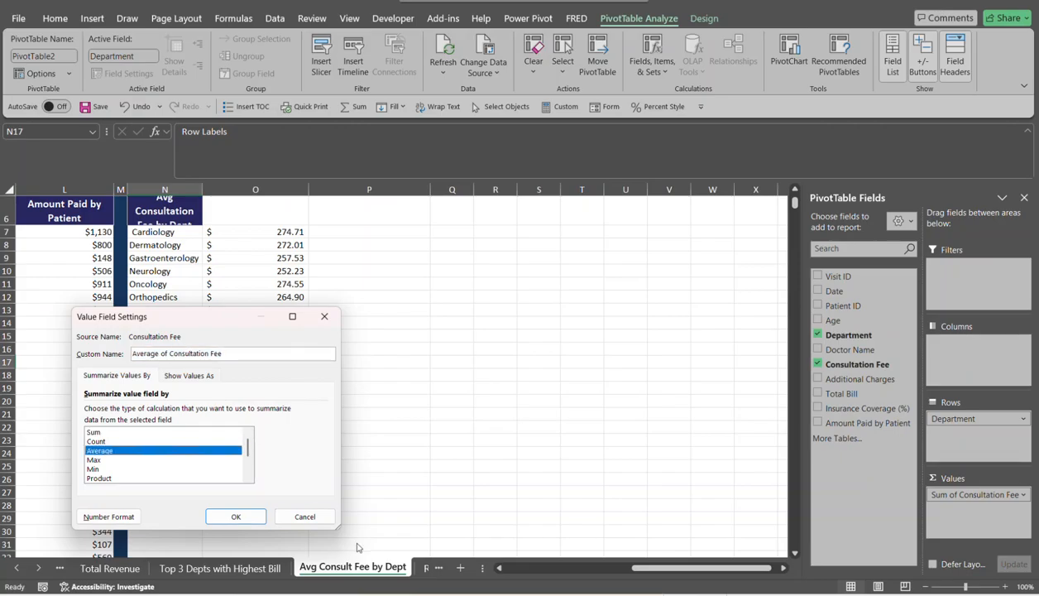
left_click(251, 516)
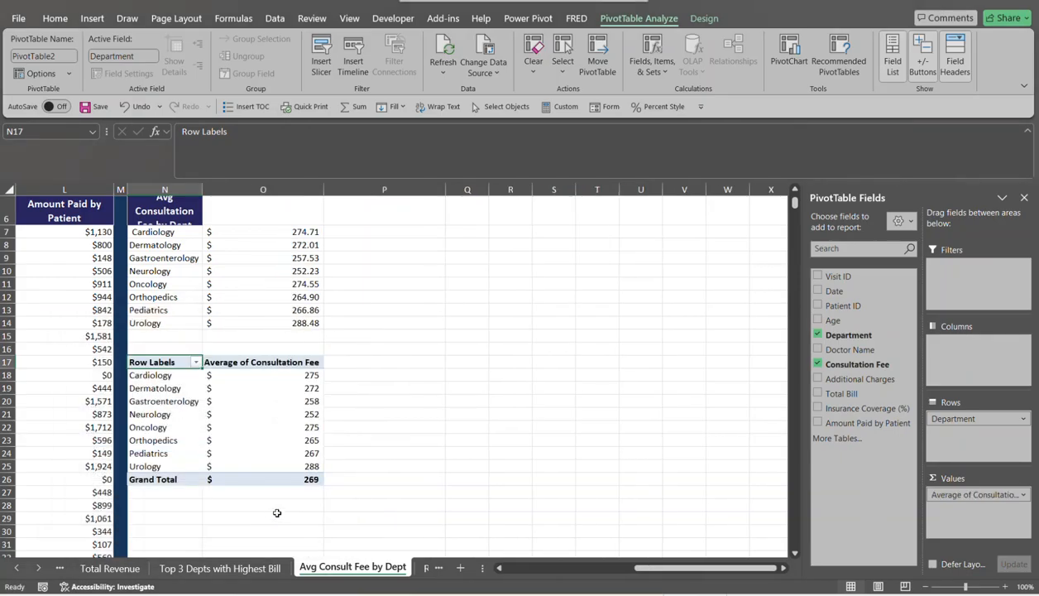
Format the PivotTable's average consultation fees as Currency with two decimal places.
mouse_move(299, 388)
left_click_drag(314, 234, 303, 323)
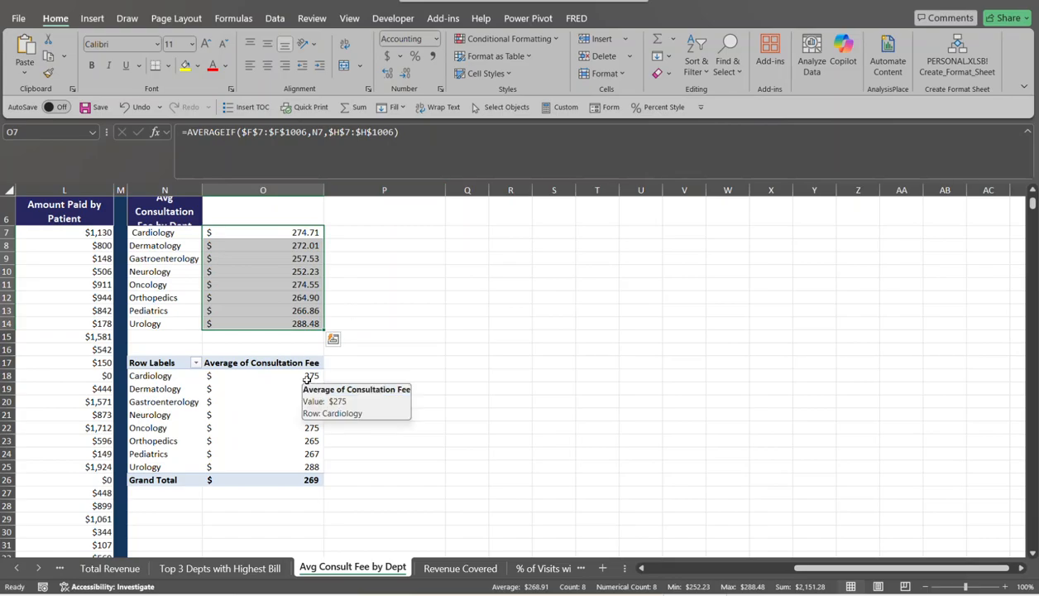
left_click(366, 278)
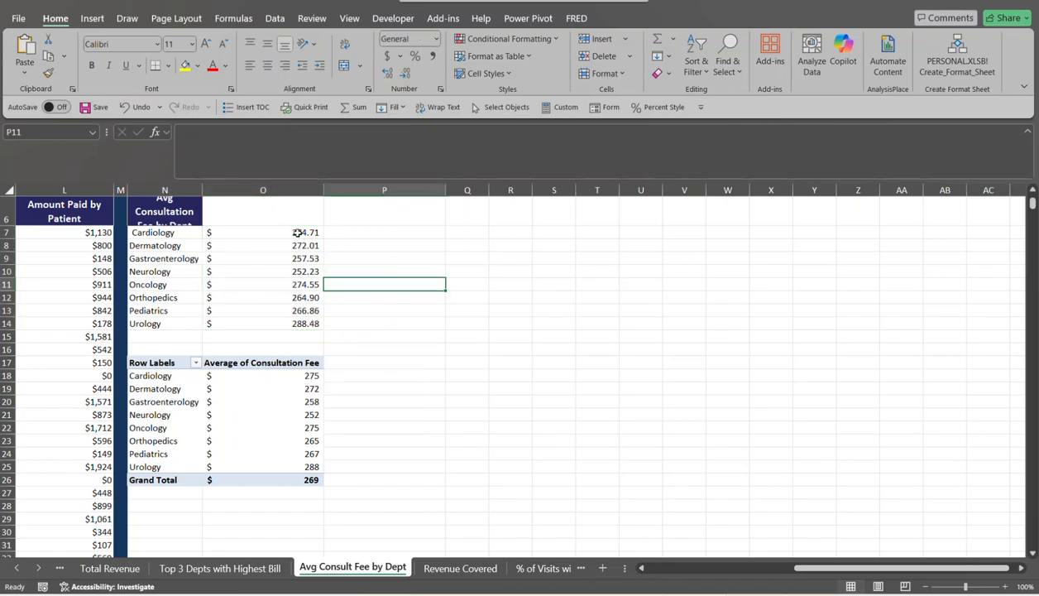
left_click(304, 377)
right_click(305, 377)
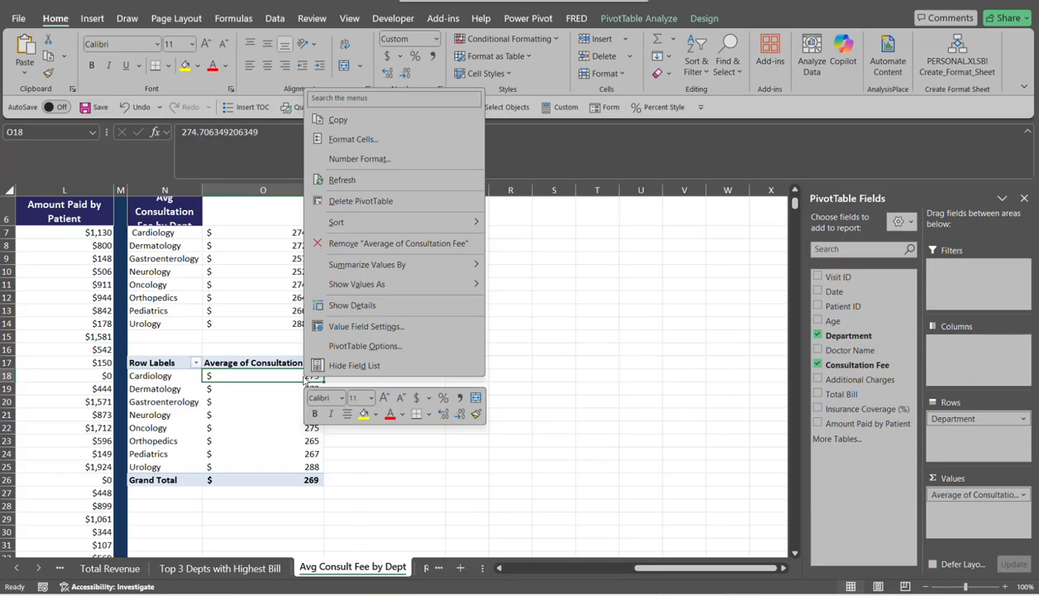
left_click(360, 160)
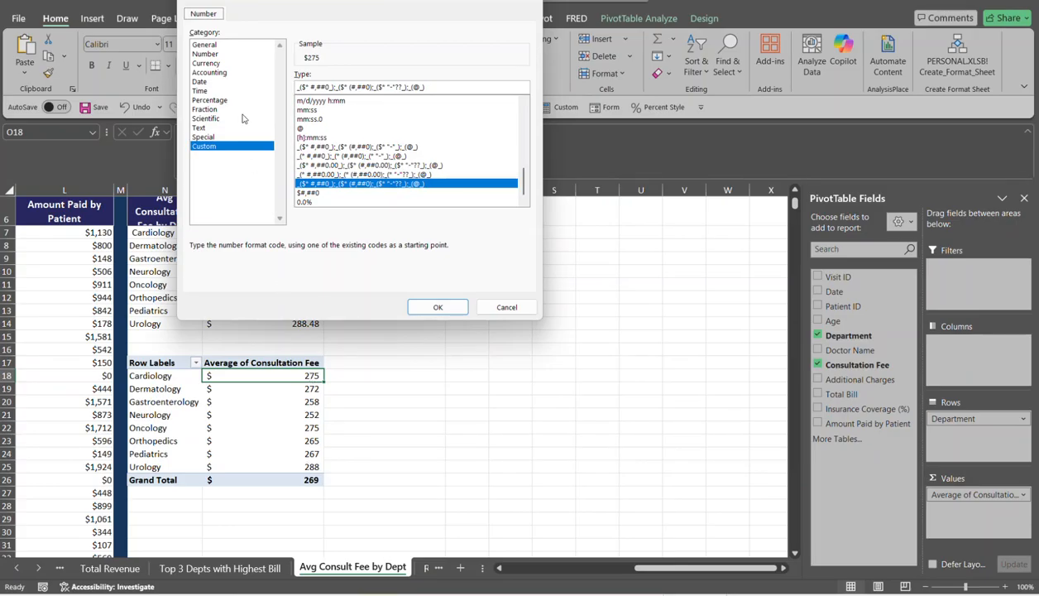
left_click(214, 64)
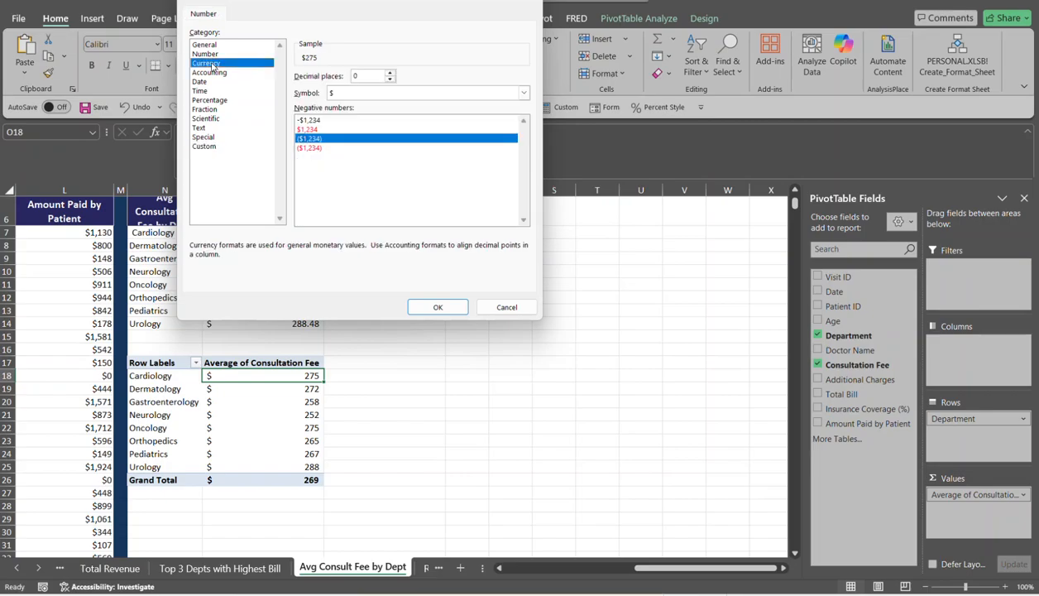
left_click(390, 73)
left_click(390, 73)
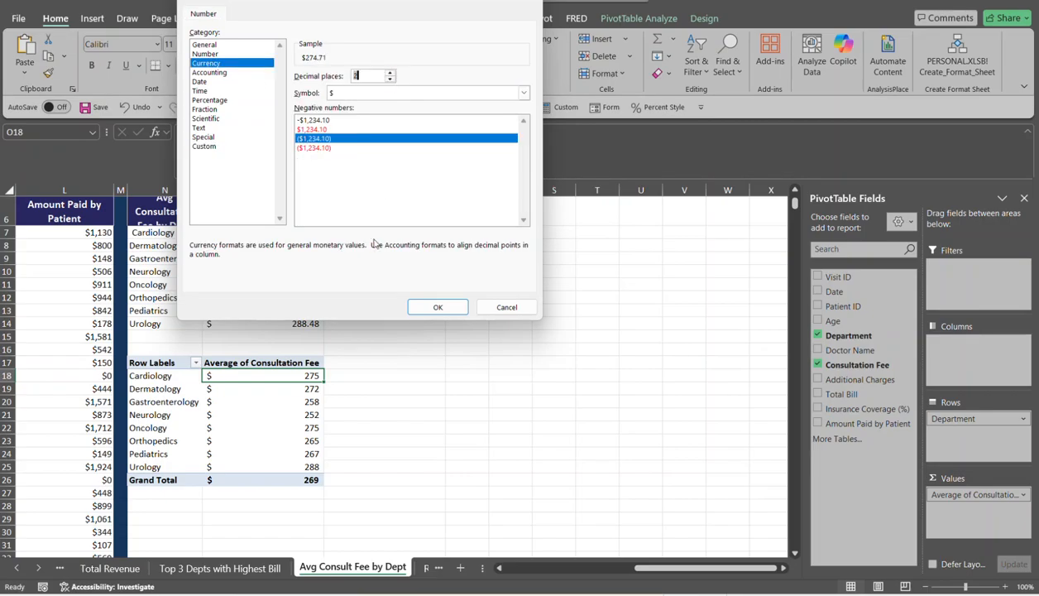
left_click(425, 306)
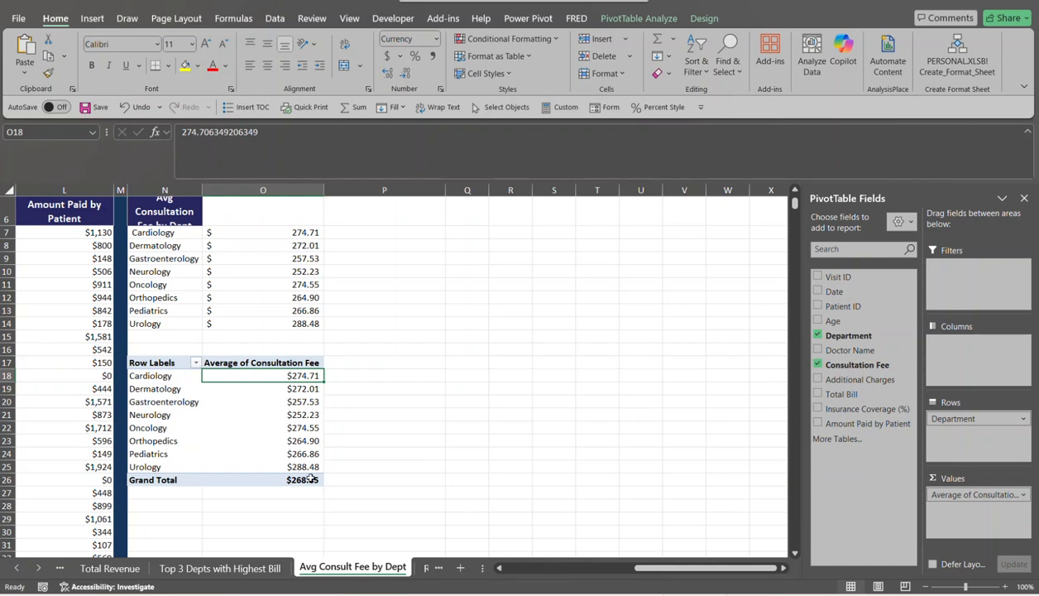
mouse_move(308, 467)
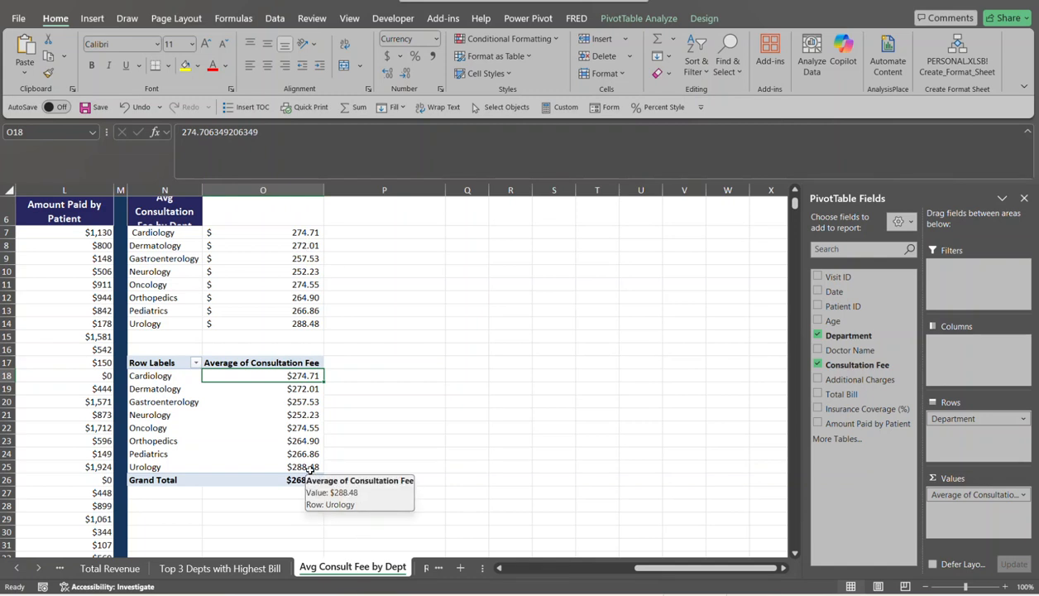
On the Revenue Covered sheet, enter =J7-L7 in N7 to subtract the patient-paid amount from the total bill.
left_click(425, 567)
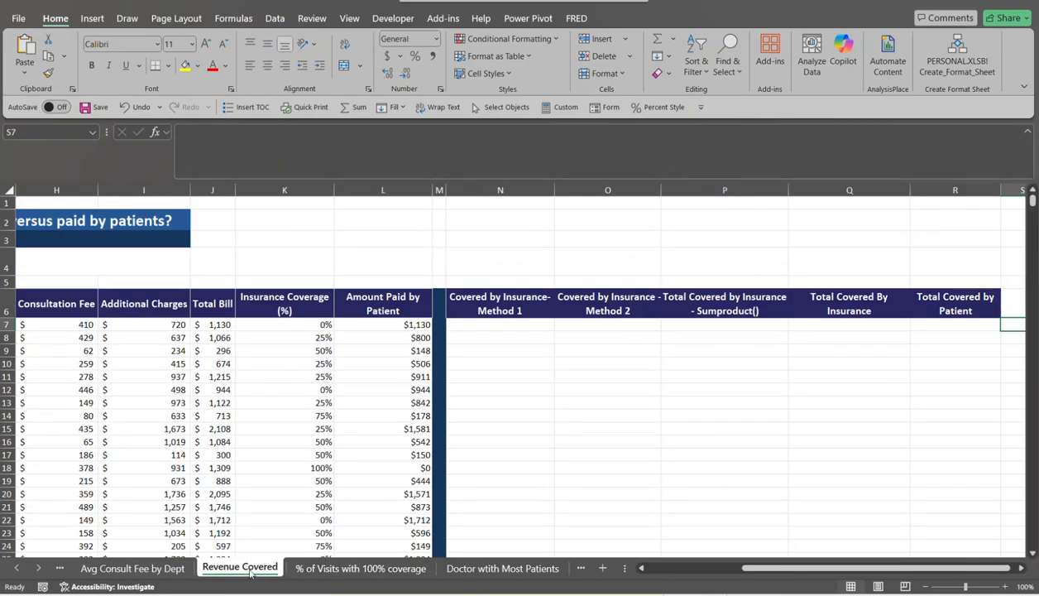
left_click_drag(855, 568, 763, 573)
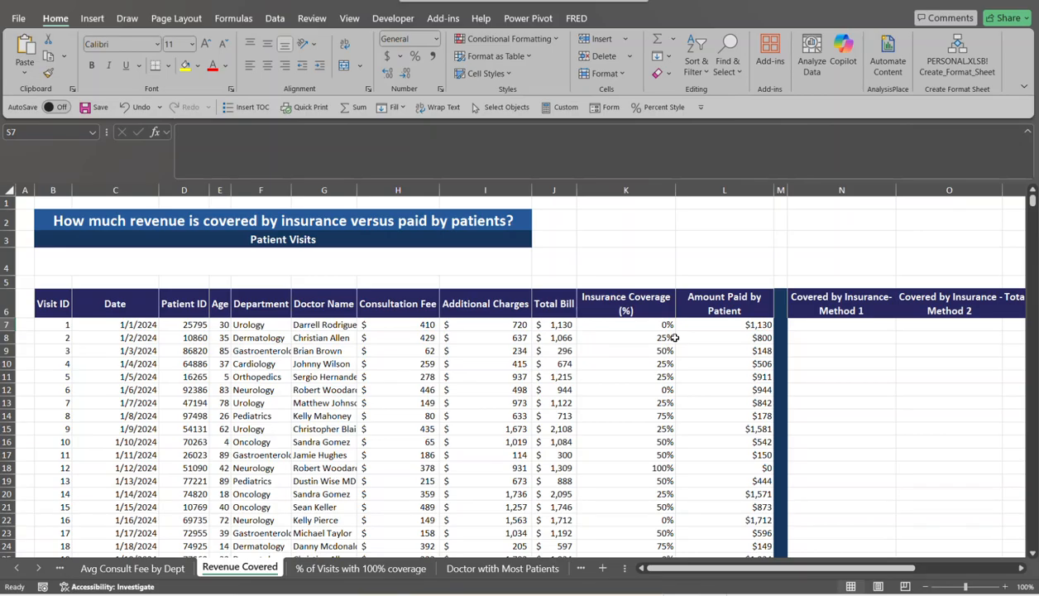
left_click(836, 328)
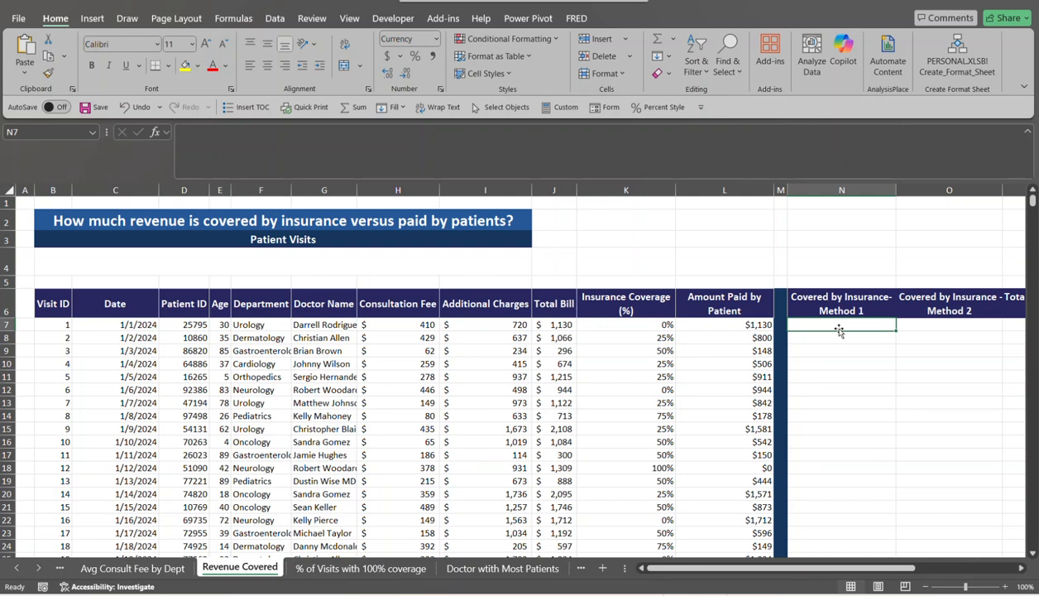
type("=")
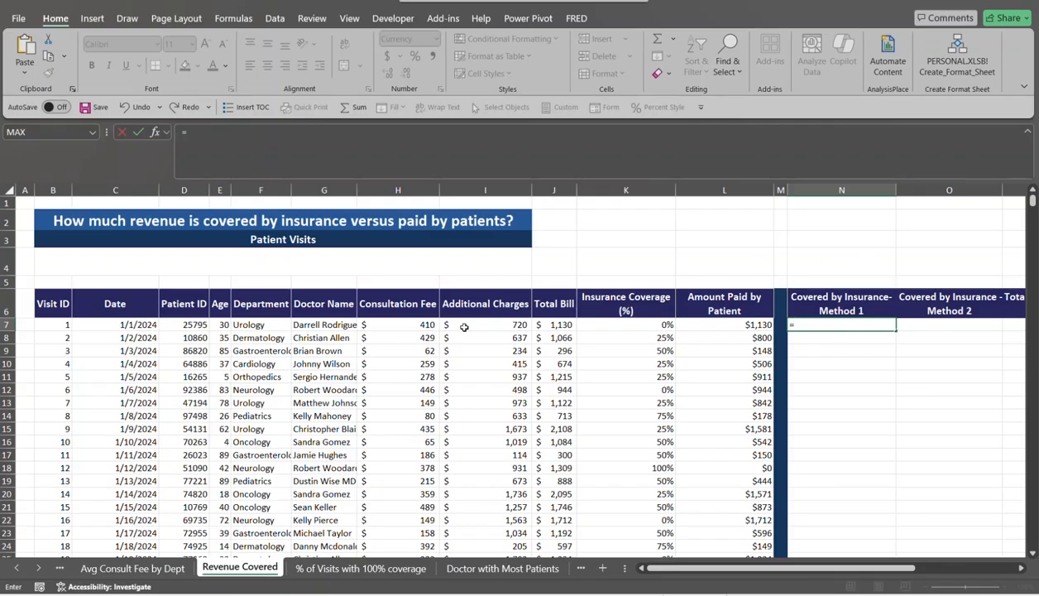
left_click(567, 325)
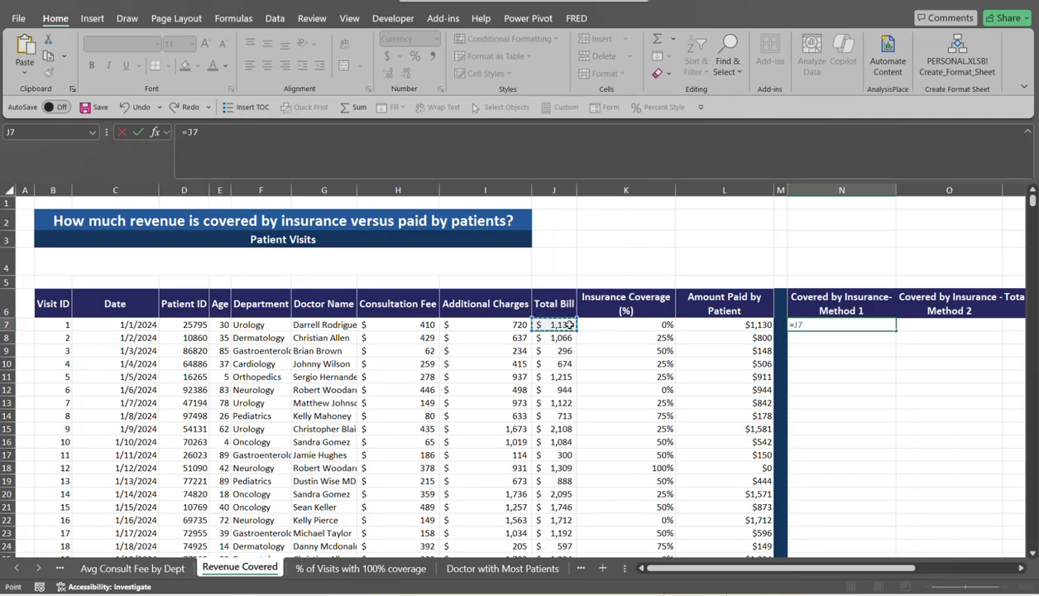
type("-")
left_click(743, 323)
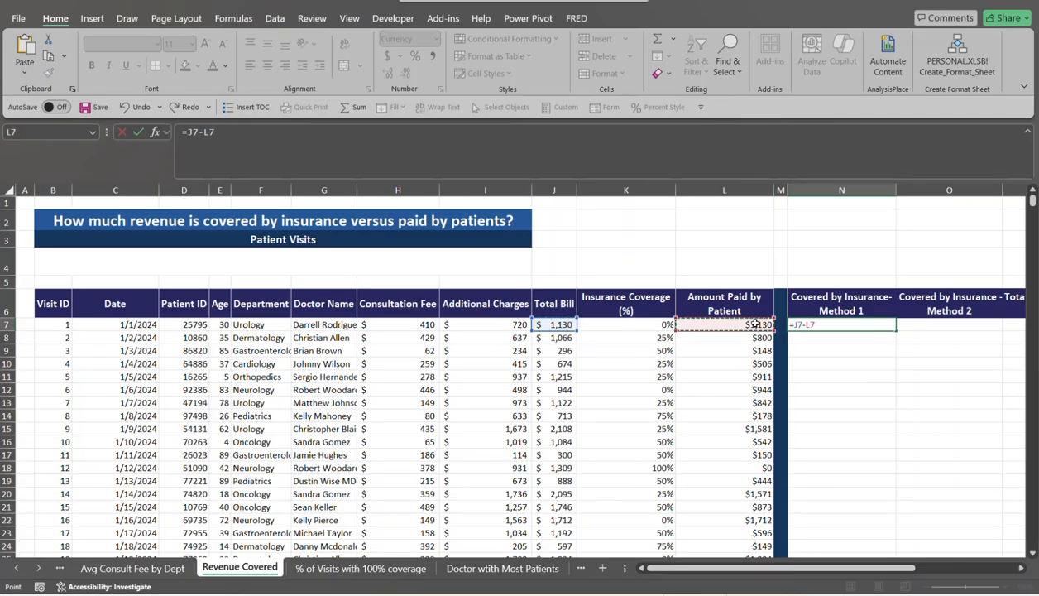
key("Return")
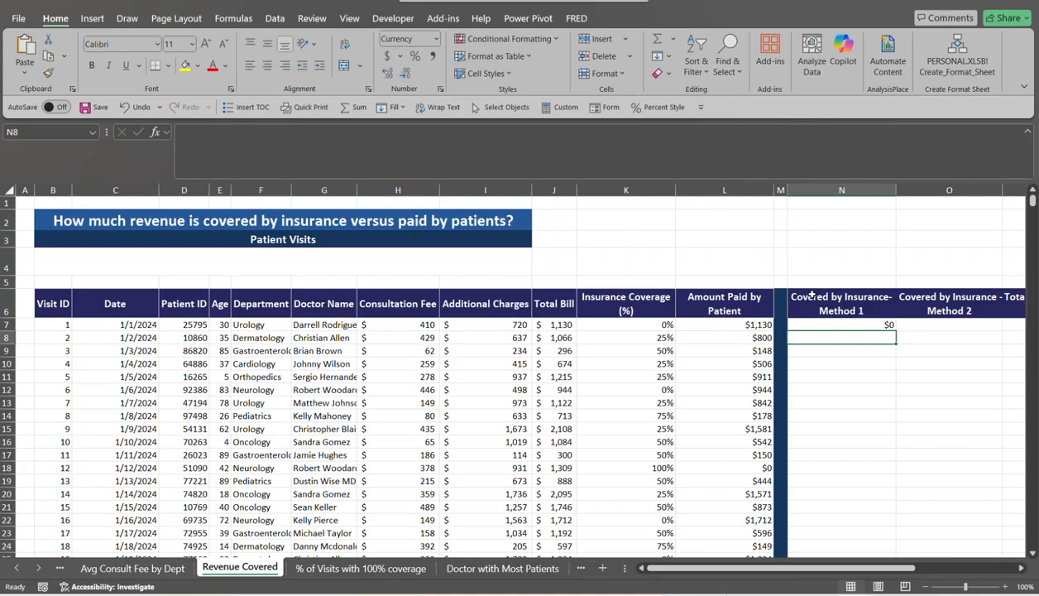
Copy the N7 formula down the Covered by Insurance - Method 1 column through N1006 and check the copied formulas.
left_click(880, 326)
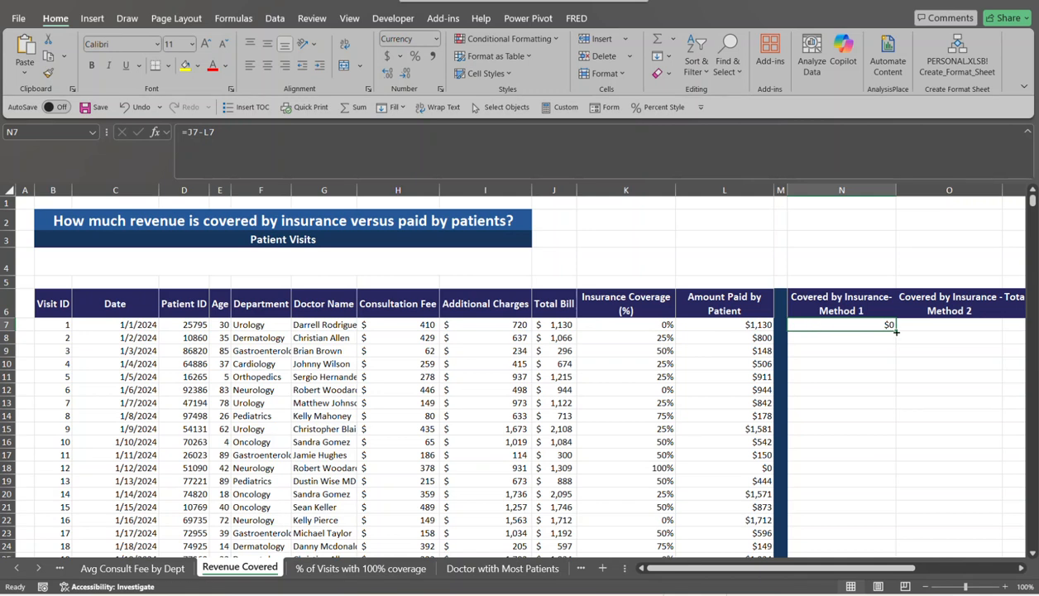
left_click_drag(896, 329, 881, 575)
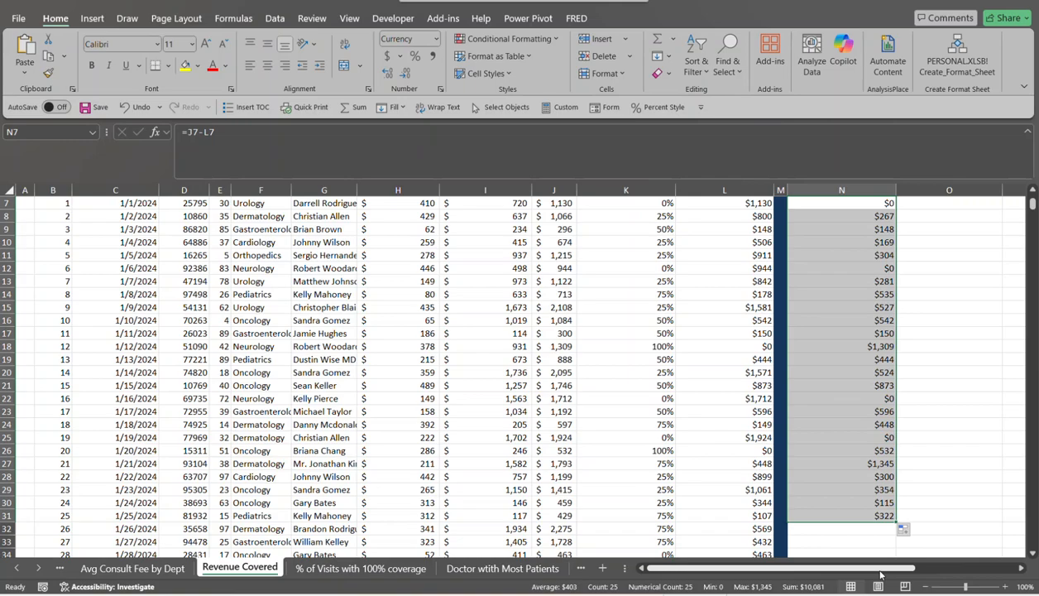
key("shift+Page_Down")
key("shift+Page_Down")
key("shift+Page_Down")
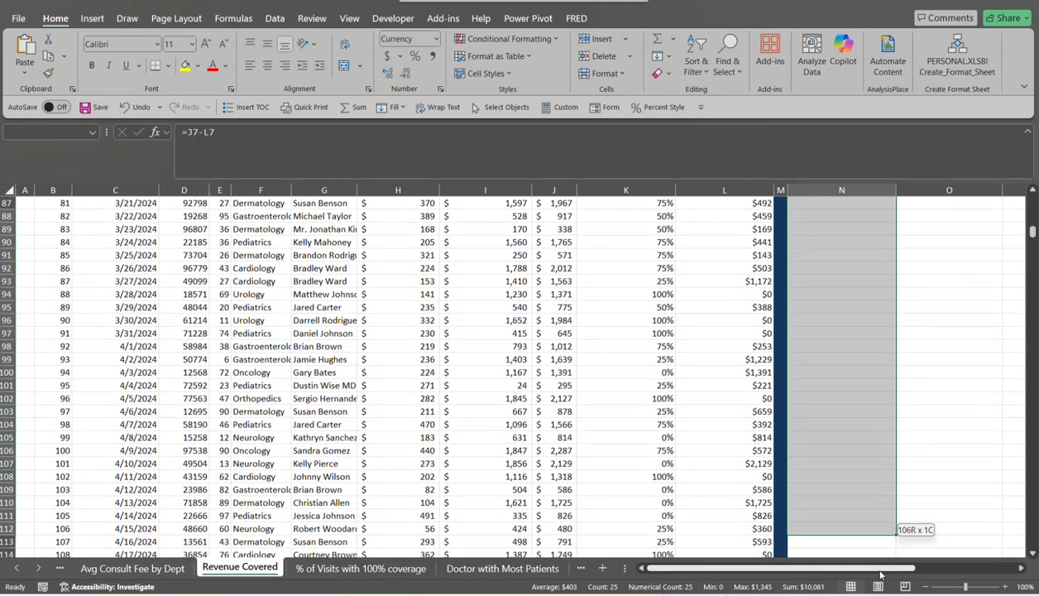
key("shift+Page_Down")
key("shift+Page_Down")
key("shift+Page_Down")
key("shift+Page_Down")
key("shift+Page_Down")
key("shift+Page_Down")
key("shift+Page_Down")
key("shift+Page_Down")
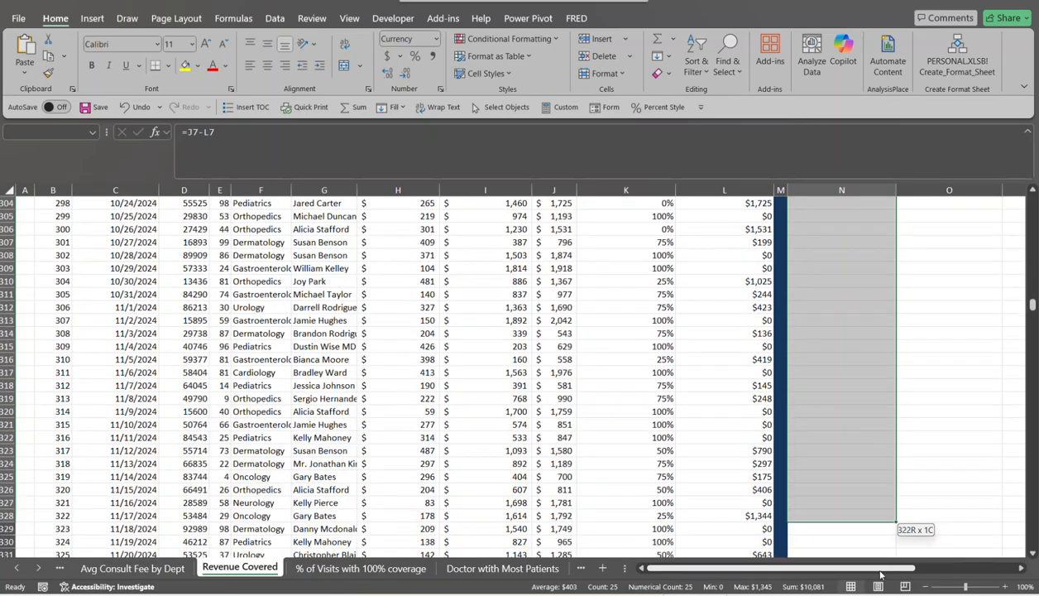
key("shift+Page_Down")
key("shift+Page_Down")
key("shift+Page_Down")
key("shift+Page_Down")
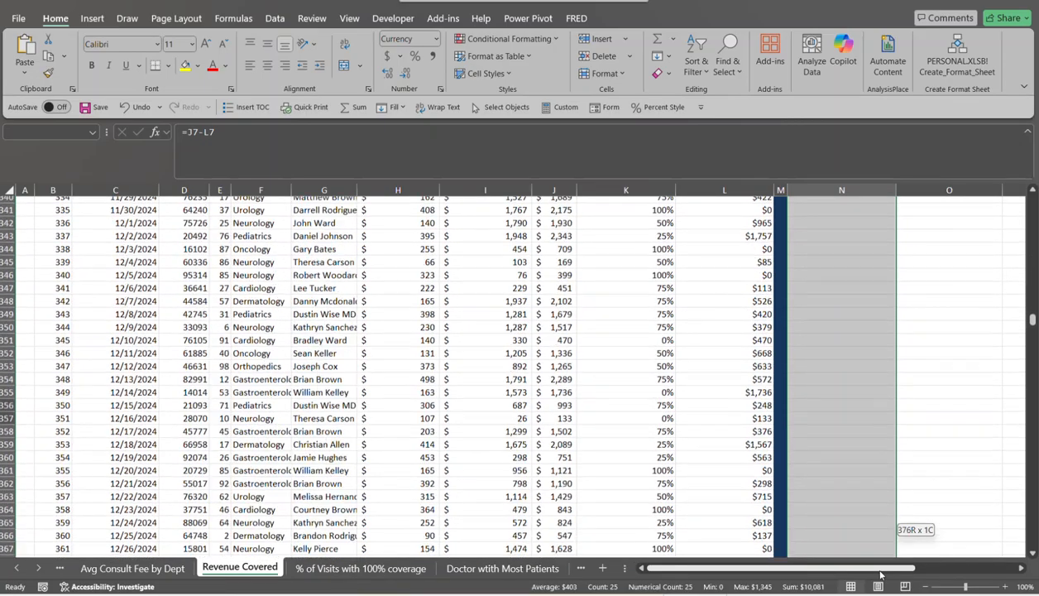
key("shift+Page_Down")
key("shift+Page_Down")
key("shift+Page_Down")
key("shift+Page_Down")
key("shift+Page_Down")
key("shift+Page_Down")
key("shift+Page_Down")
key("shift+Page_Down")
key("shift+Page_Down")
key("shift+Page_Down")
key("shift+Page_Down")
key("shift+Page_Down")
key("shift+Page_Down")
key("shift+Page_Down")
key("shift+Page_Down")
key("shift+Page_Down")
key("shift+Page_Down")
key("shift+Page_Down")
key("shift+Page_Down")
key("shift+Page_Down")
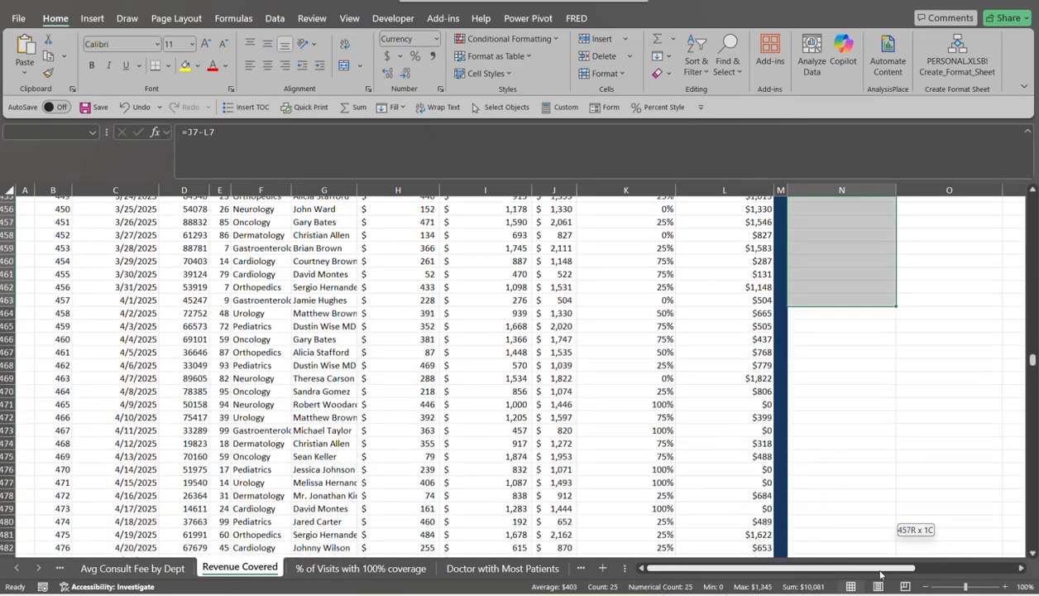
key("shift+Page_Down")
key("shift+Page_Down")
key("shift+Page_Down")
key("shift+Page_Down")
key("shift+Page_Down")
key("shift+Page_Down")
key("shift+Page_Down")
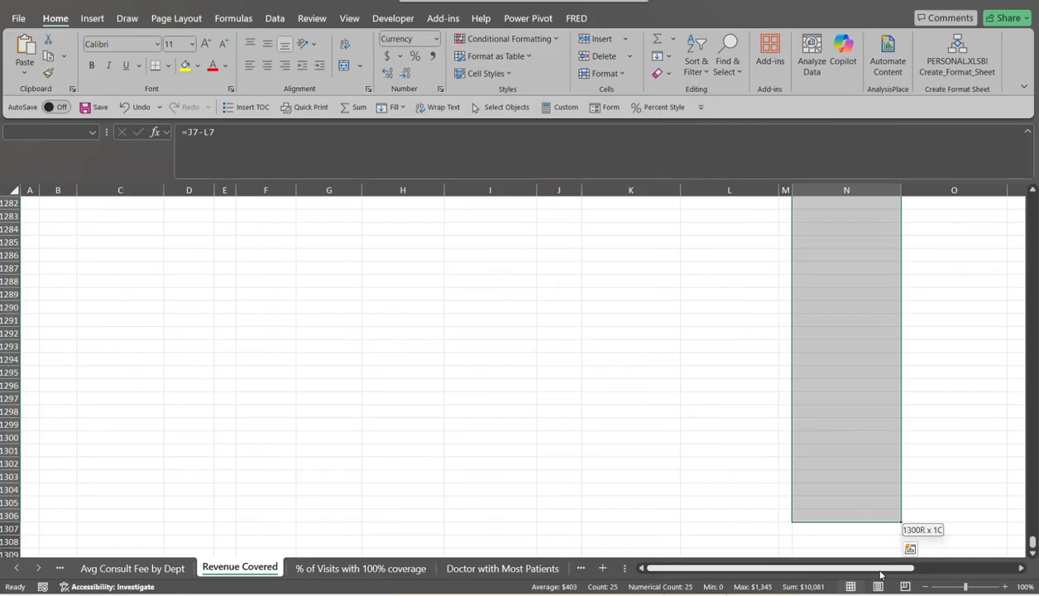
key("shift+Page_Up")
key("shift+Page_Up")
left_click_drag(881, 575, 880, 575)
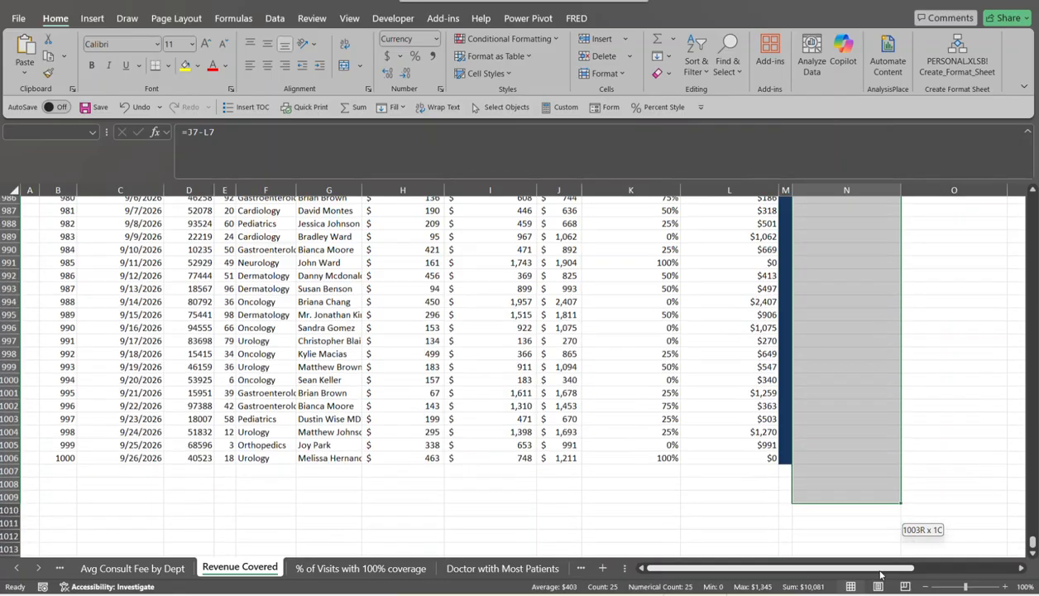
left_click_drag(880, 575, 881, 575)
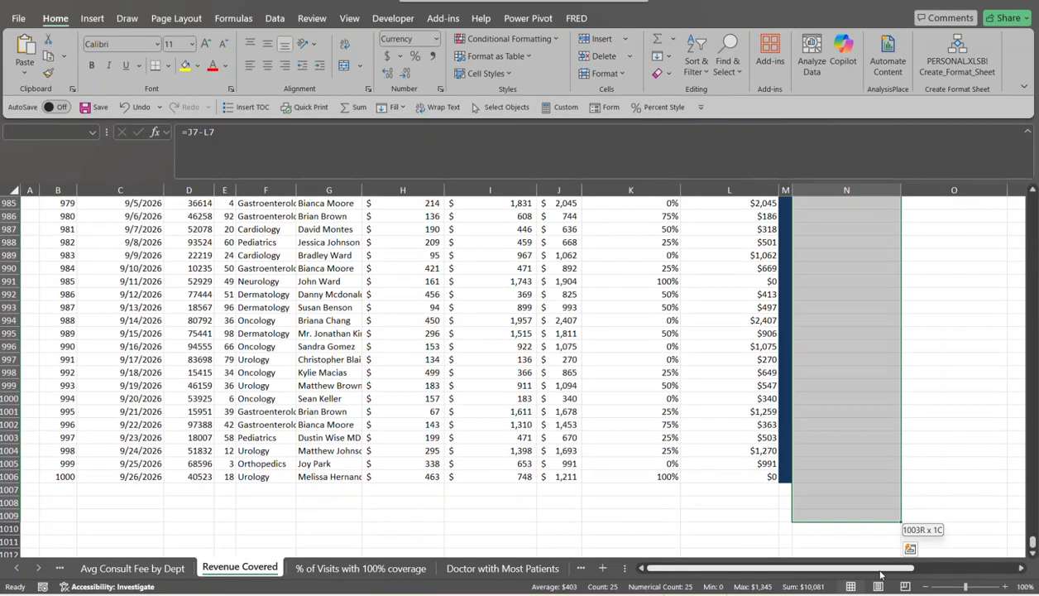
key("shift+Up")
key("shift+Up")
key("shift+Up")
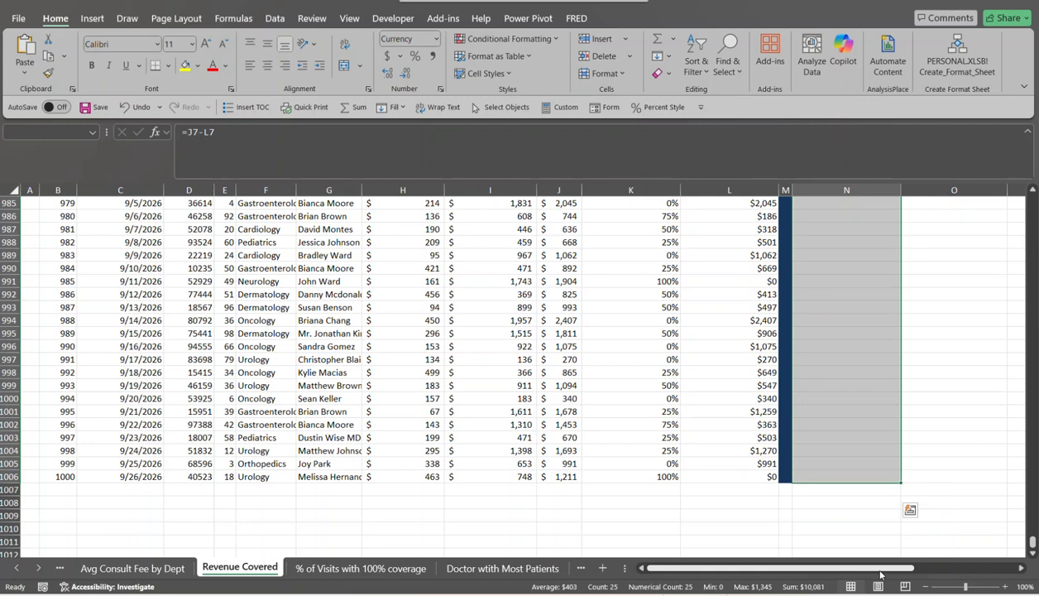
key("ctrl+Return")
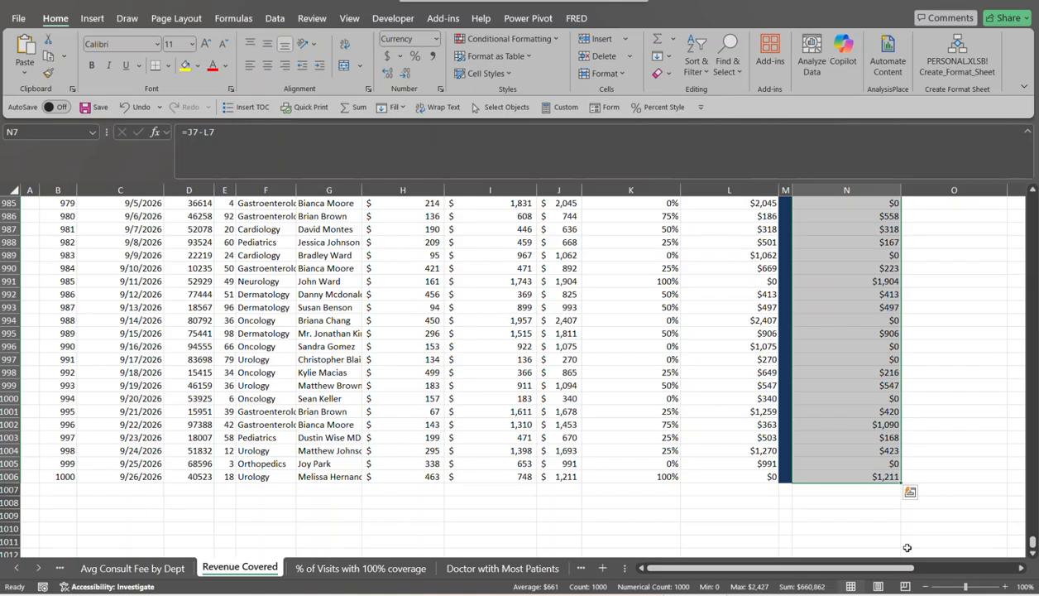
key("ctrl+Up")
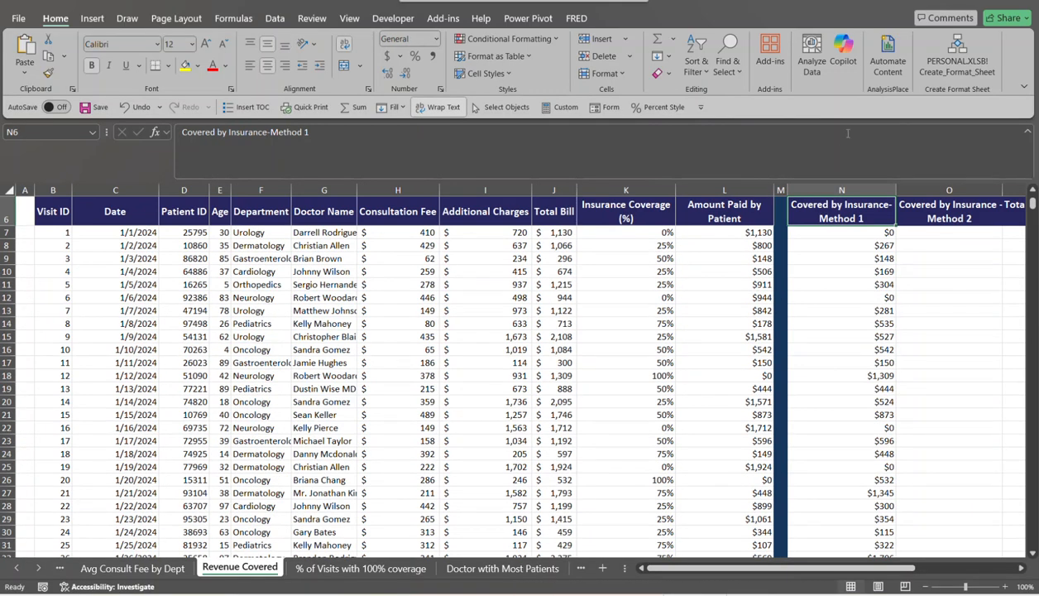
left_click(840, 245)
left_click(858, 273)
left_click(850, 243)
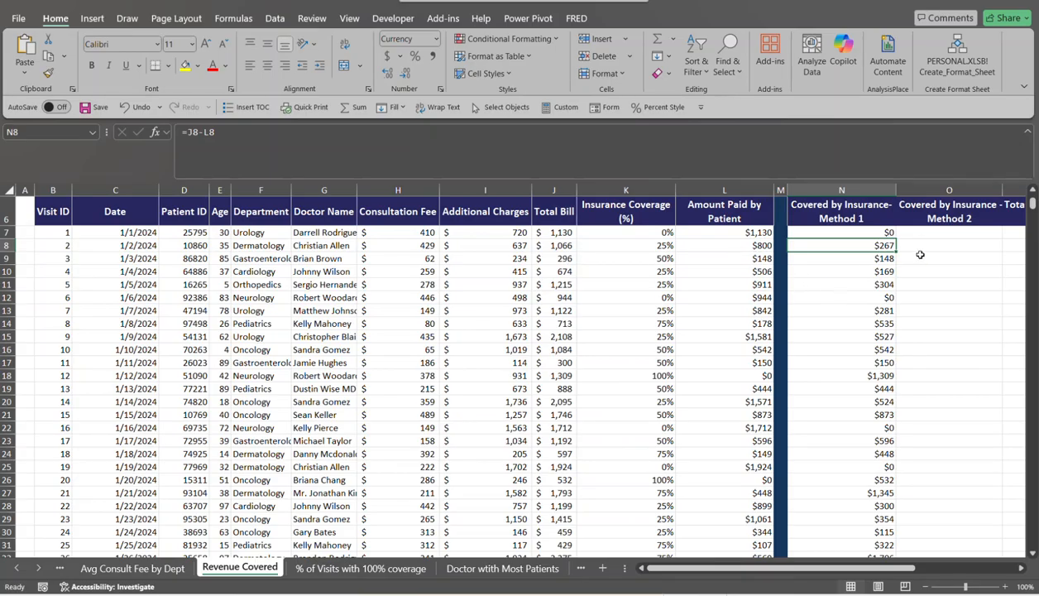
Enter =J7*K7 in O7 to multiply the total bill by the insurance coverage percentage.
left_click(950, 233)
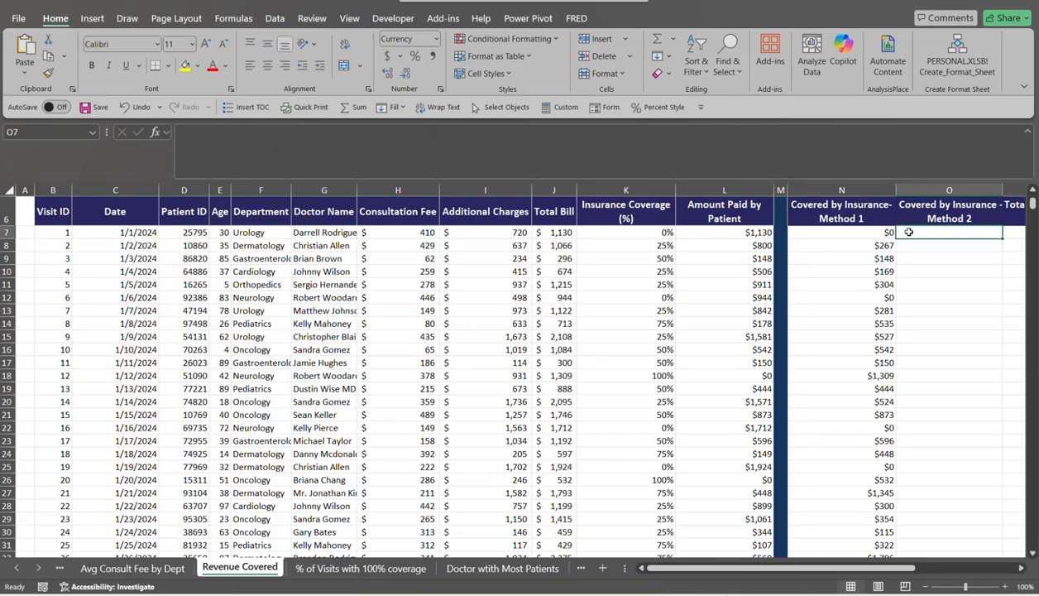
type("=")
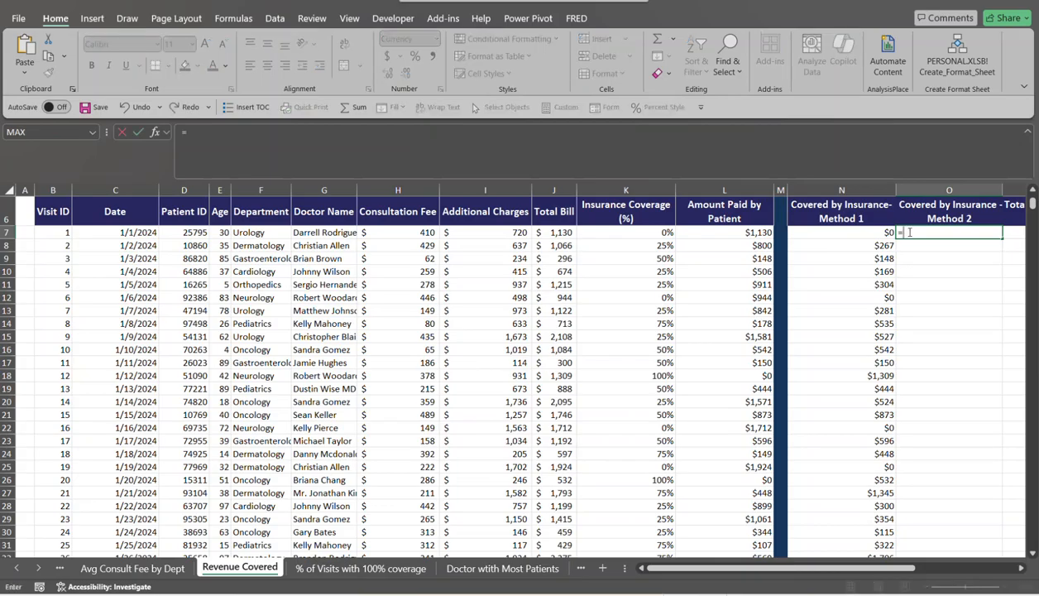
left_click(552, 233)
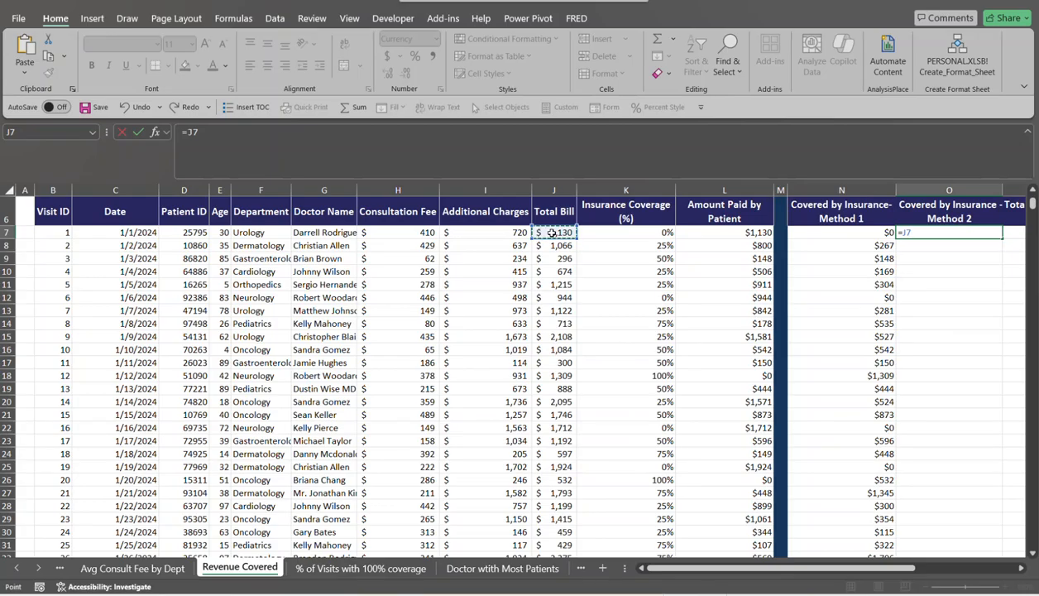
type("*")
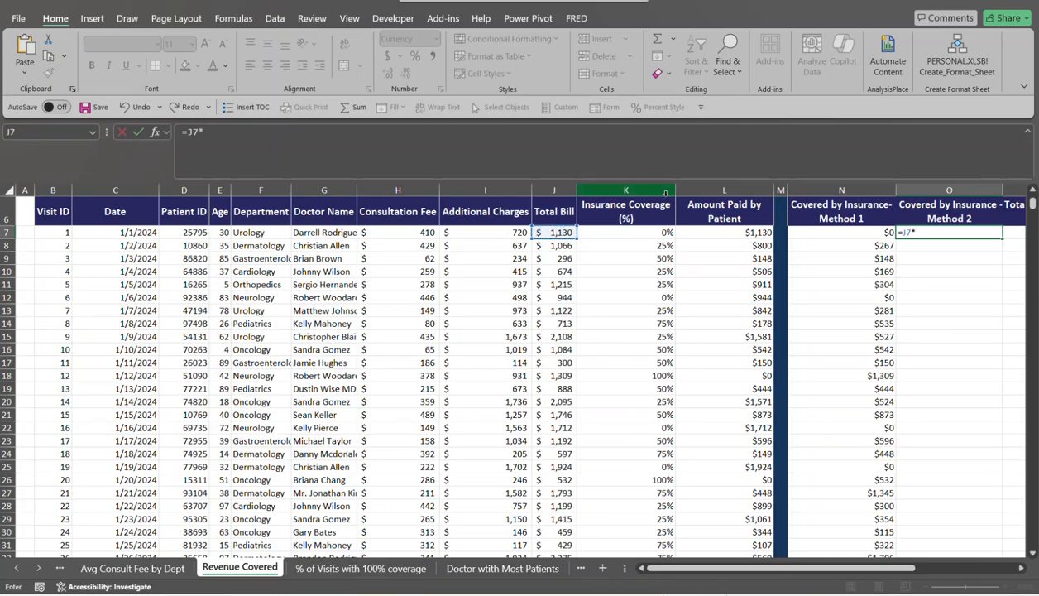
left_click(652, 235)
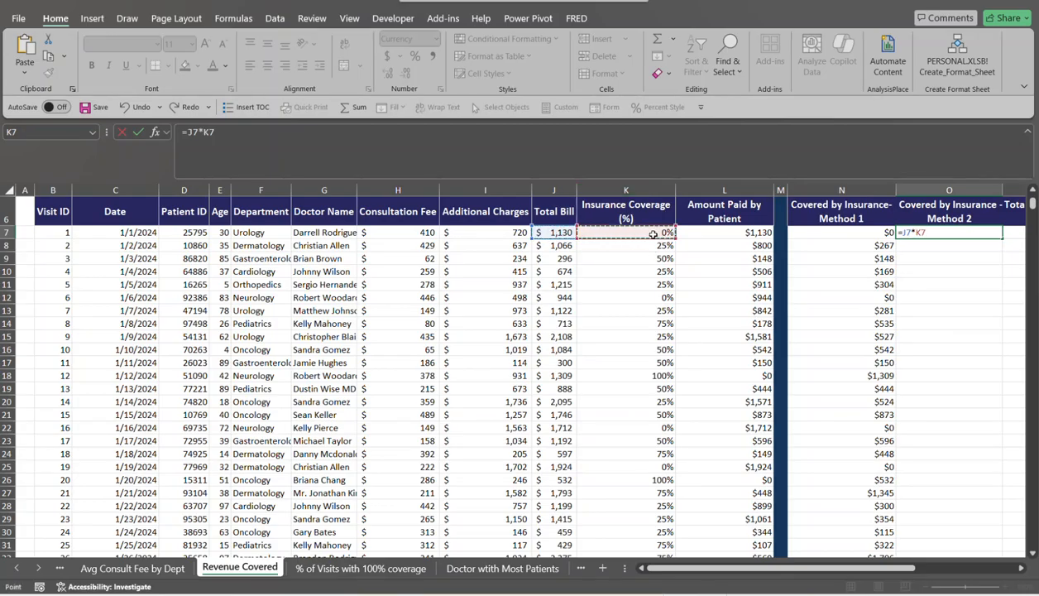
key("Return")
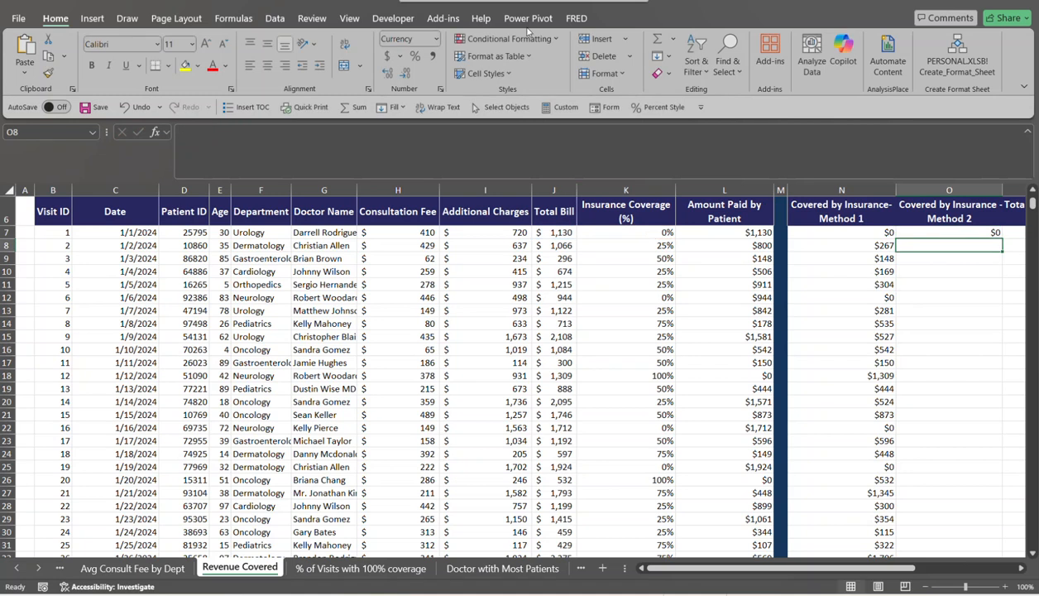
Fill the O7 formula down the Covered by Insurance - Method 2 column through O1006 and check the last row's formula.
left_click(978, 236)
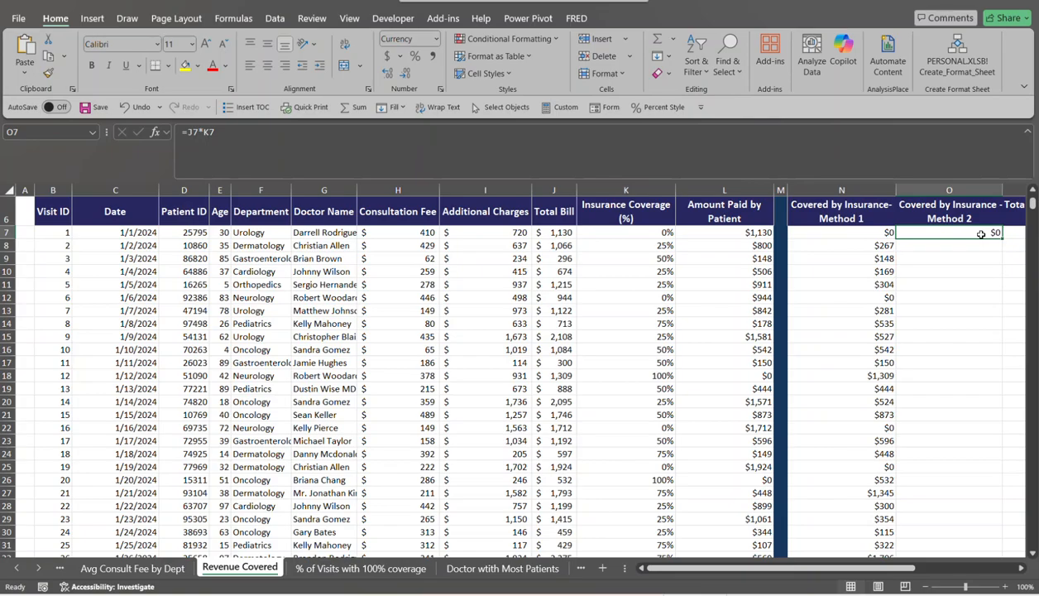
scroll(981, 235, "down", 20)
left_click_drag(981, 235, 981, 235)
scroll(981, 235, "down", 20)
scroll(981, 235, "down", 18)
scroll(981, 235, "down", 20)
scroll(981, 235, "down", 11)
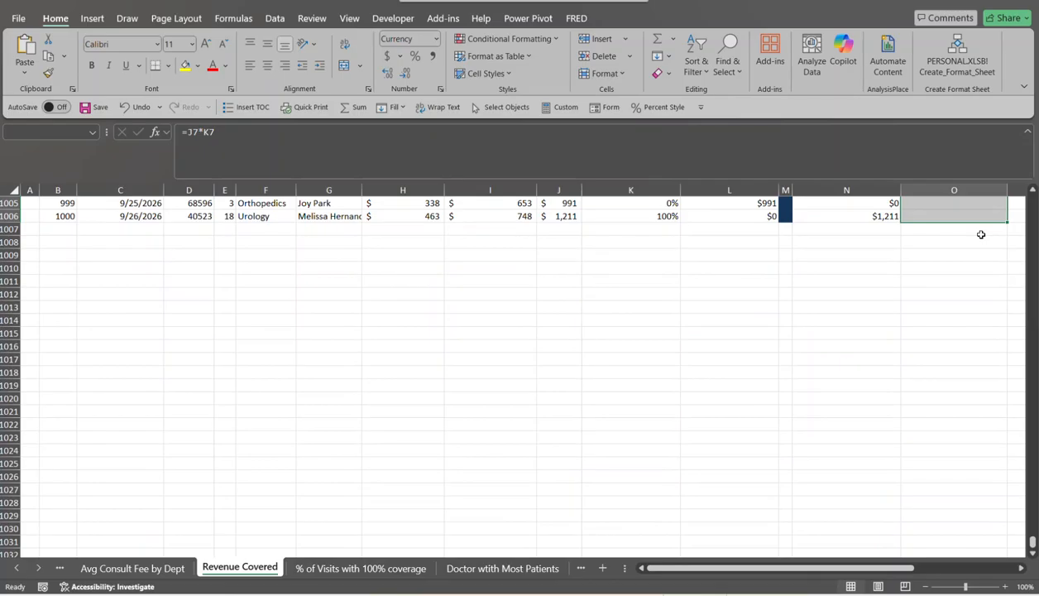
key("ctrl+d")
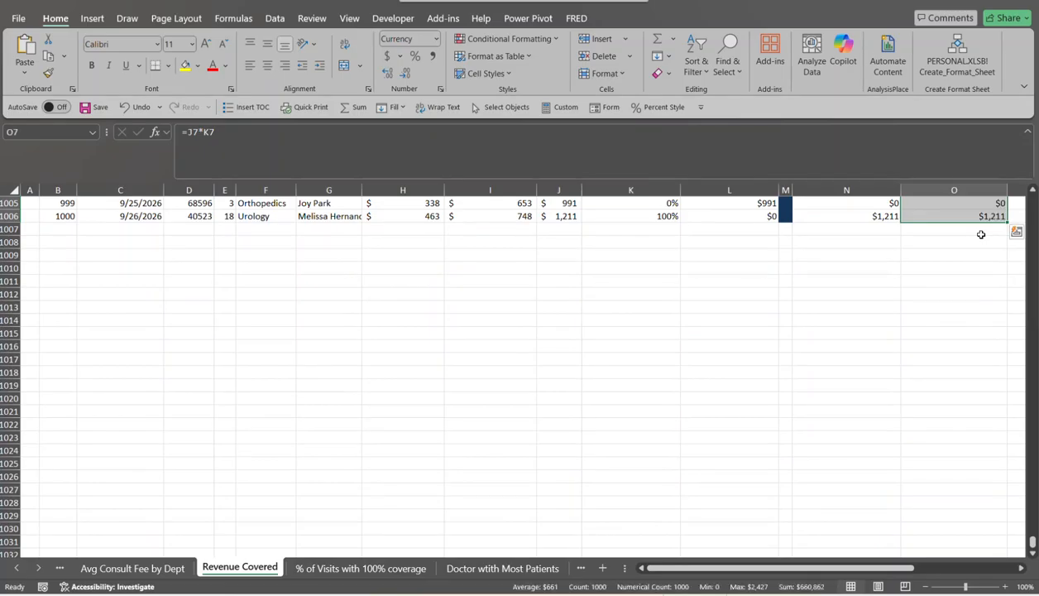
left_click(968, 215)
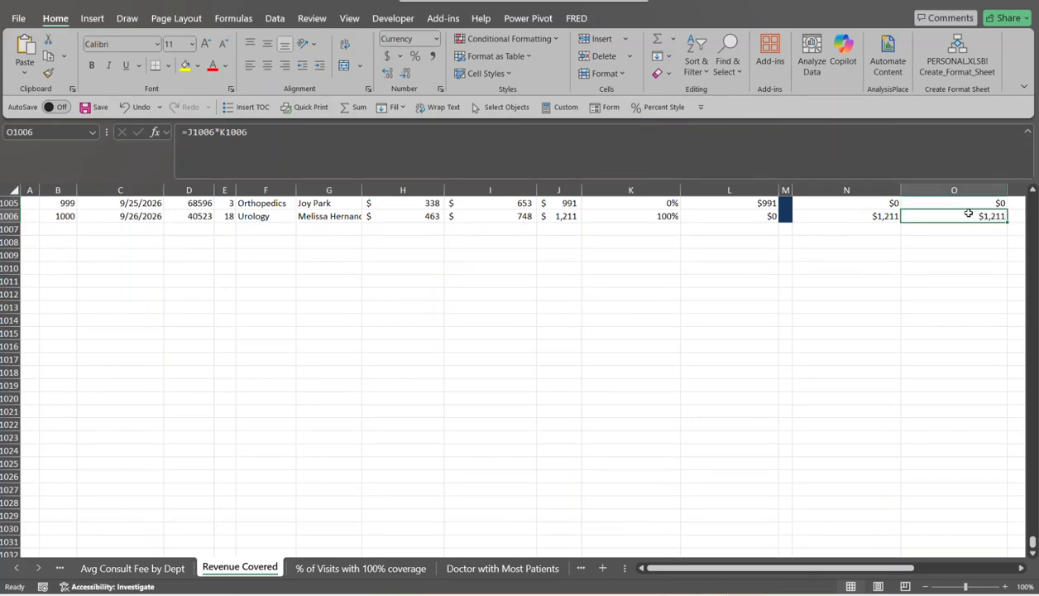
key("ctrl+Up")
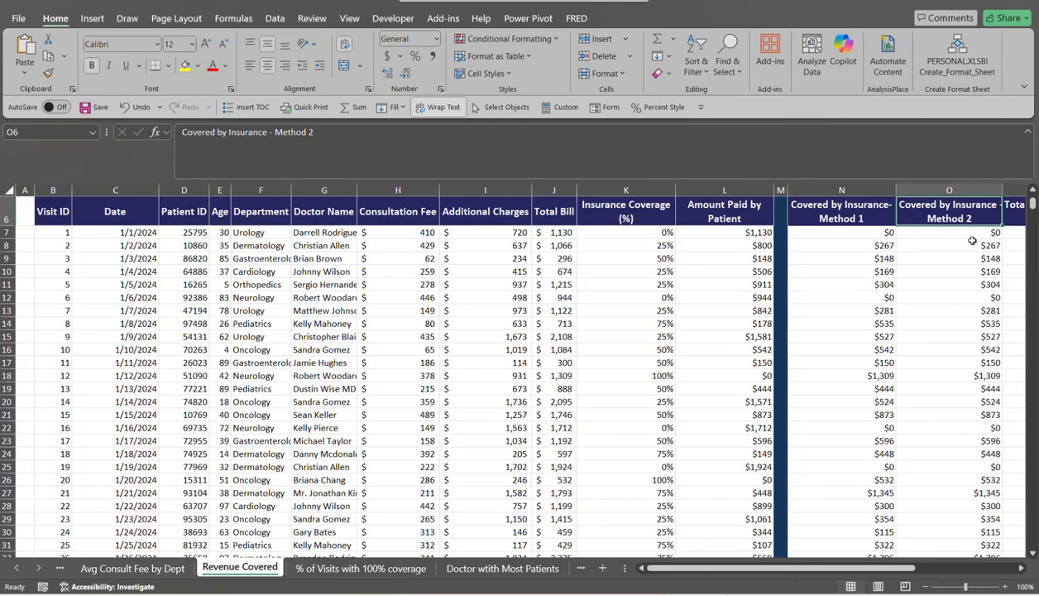
Enter =SUMPRODUCT(J7:J1006,K7:K1006) in P7 to total the bills multiplied by their insurance coverage percentages.
left_click_drag(906, 569, 985, 569)
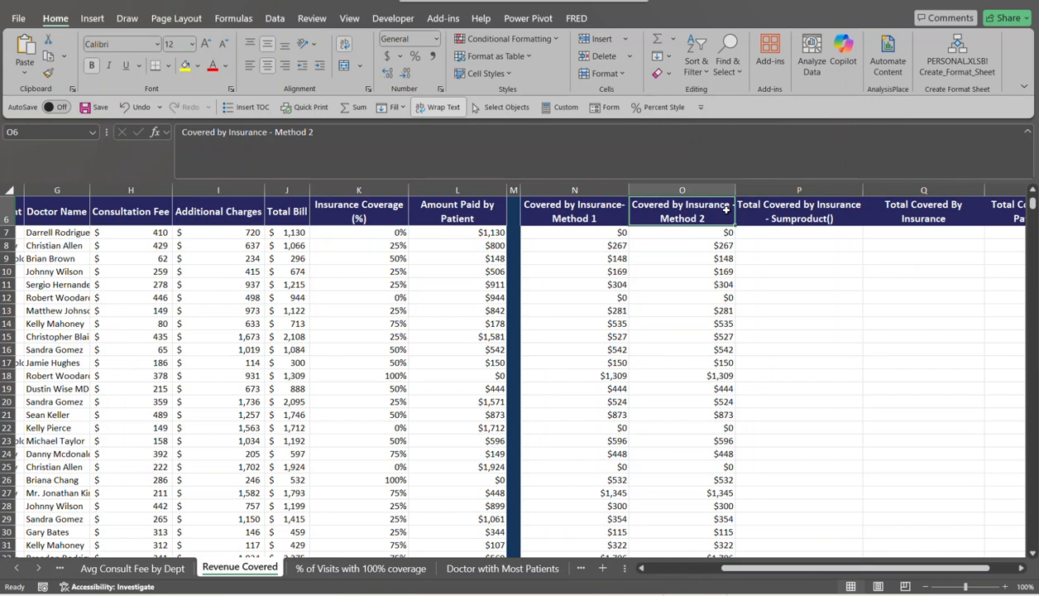
left_click(779, 235)
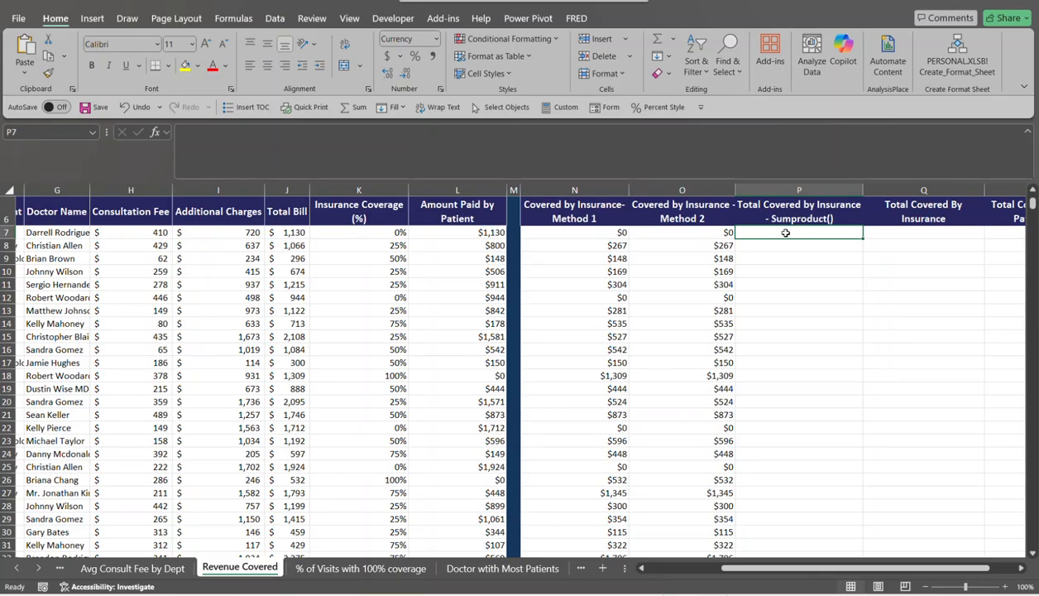
type("=")
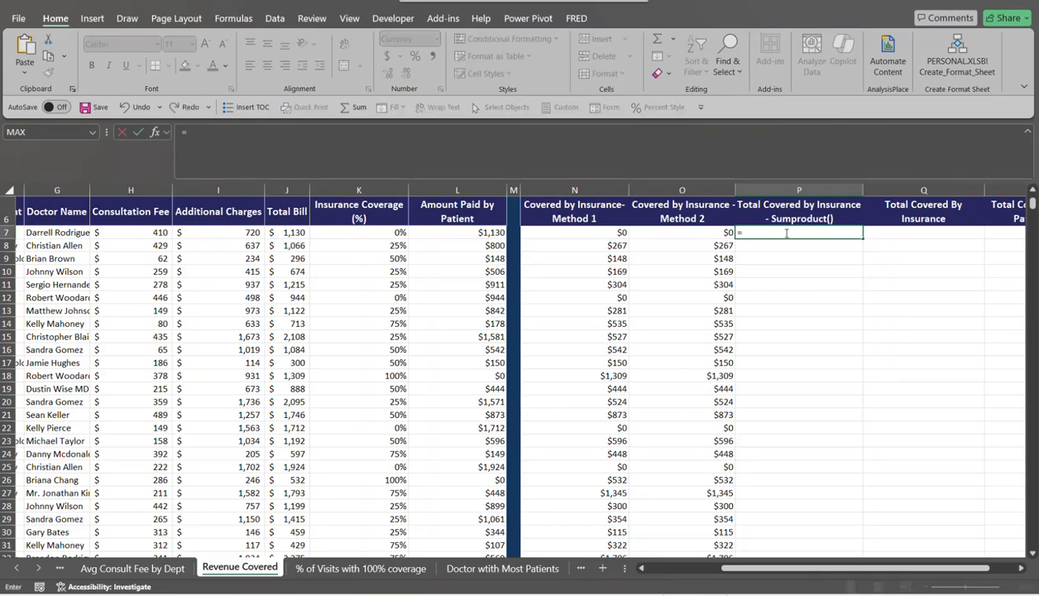
type("sump")
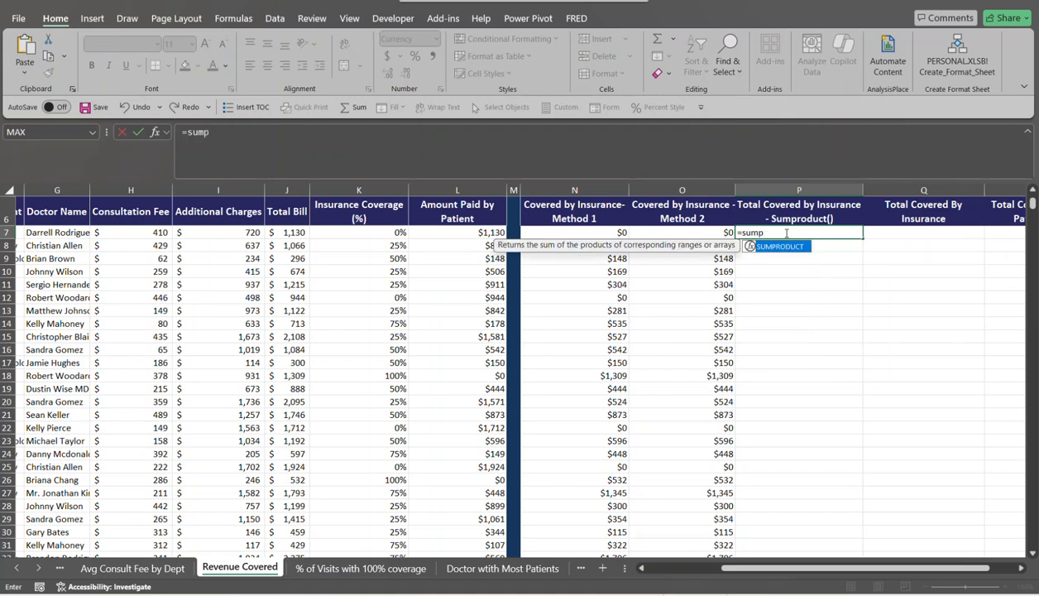
key("Tab")
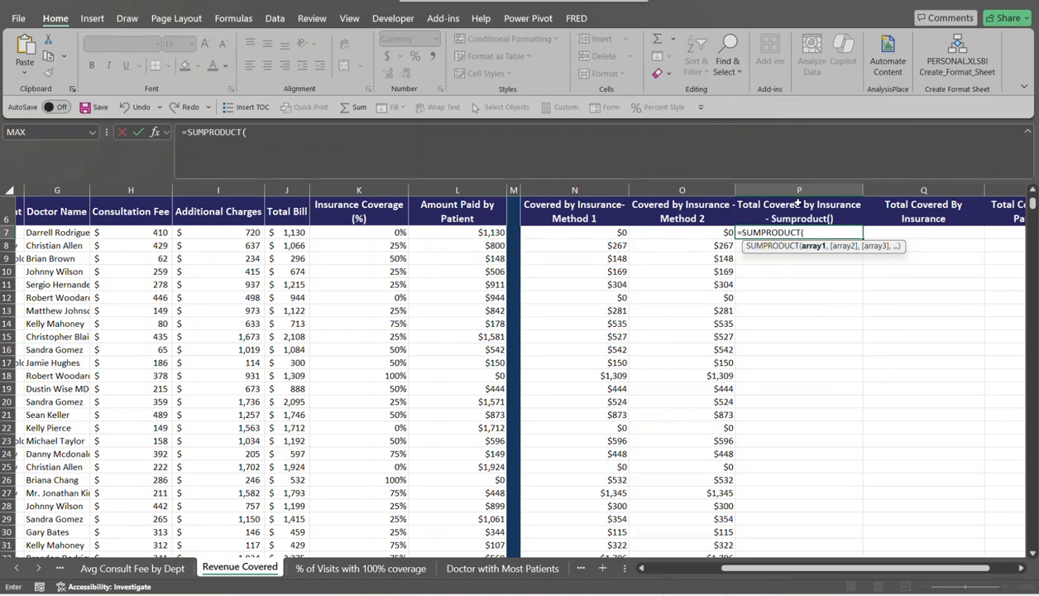
left_click(295, 233)
key("ctrl+shift+Down")
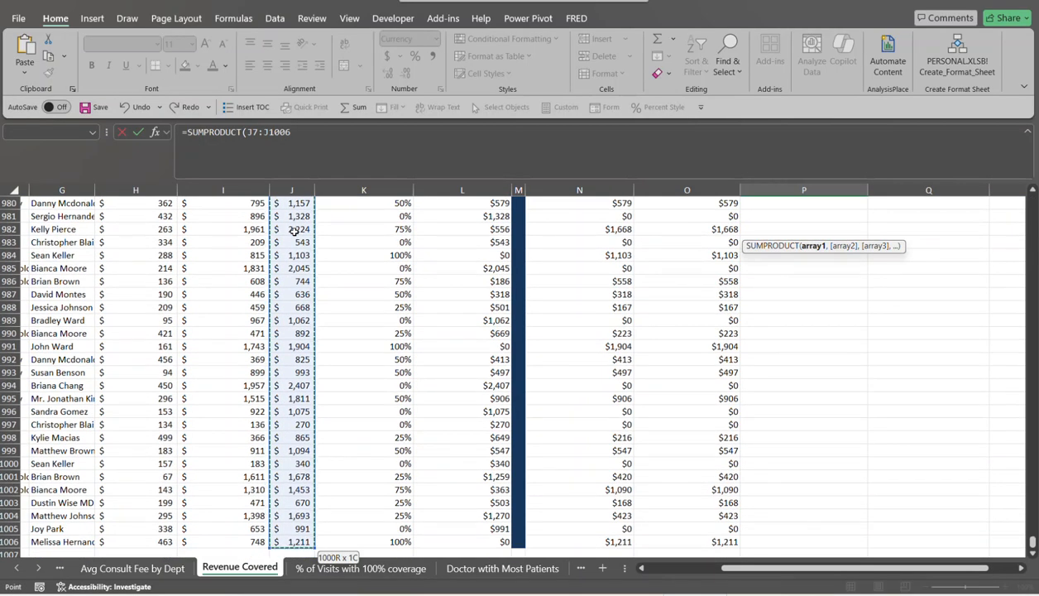
key("ctrl+BackSpace")
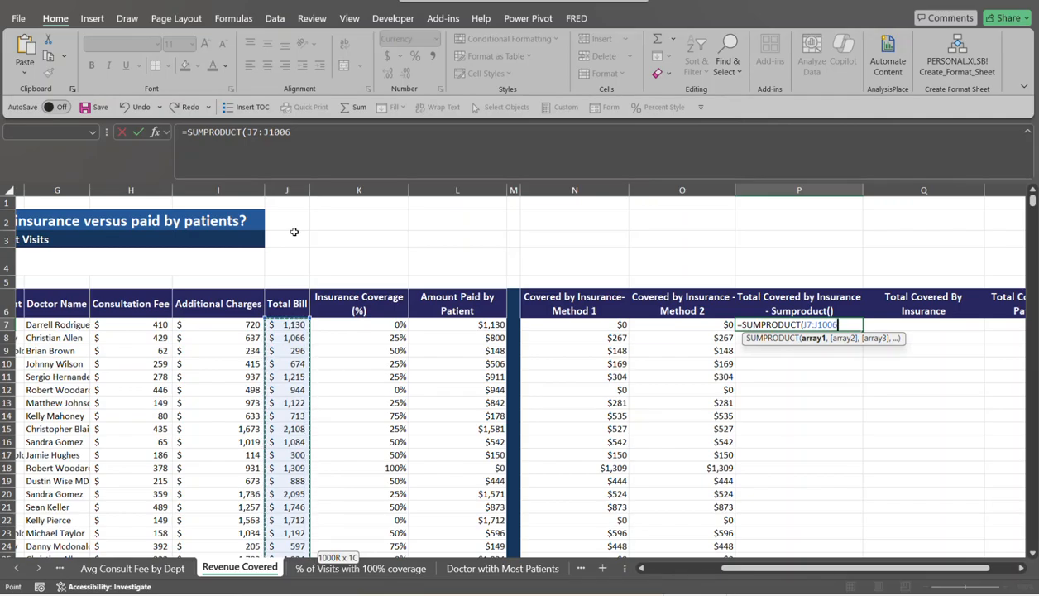
type(",")
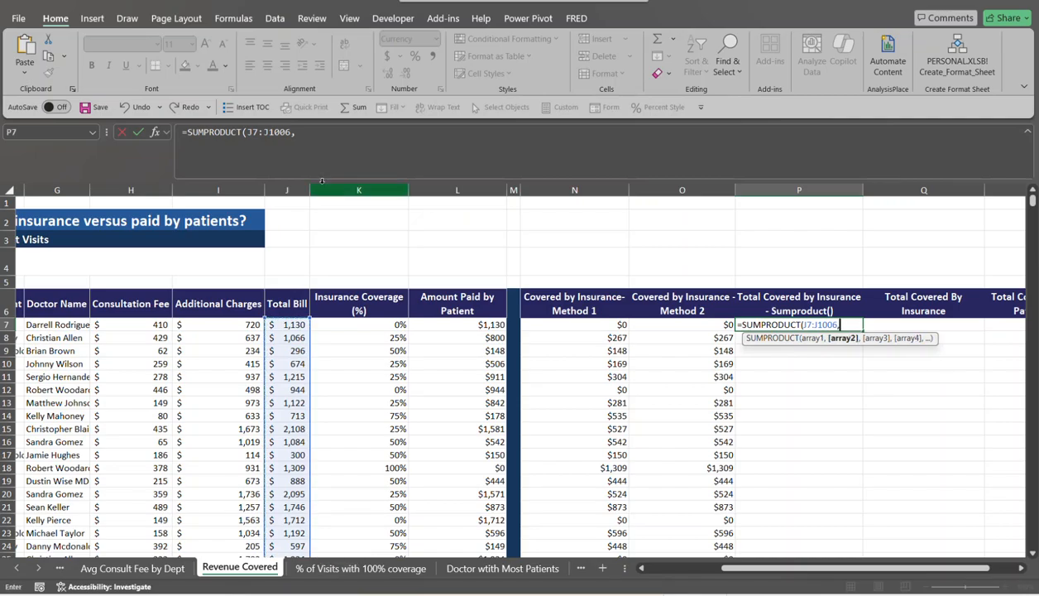
left_click(344, 325)
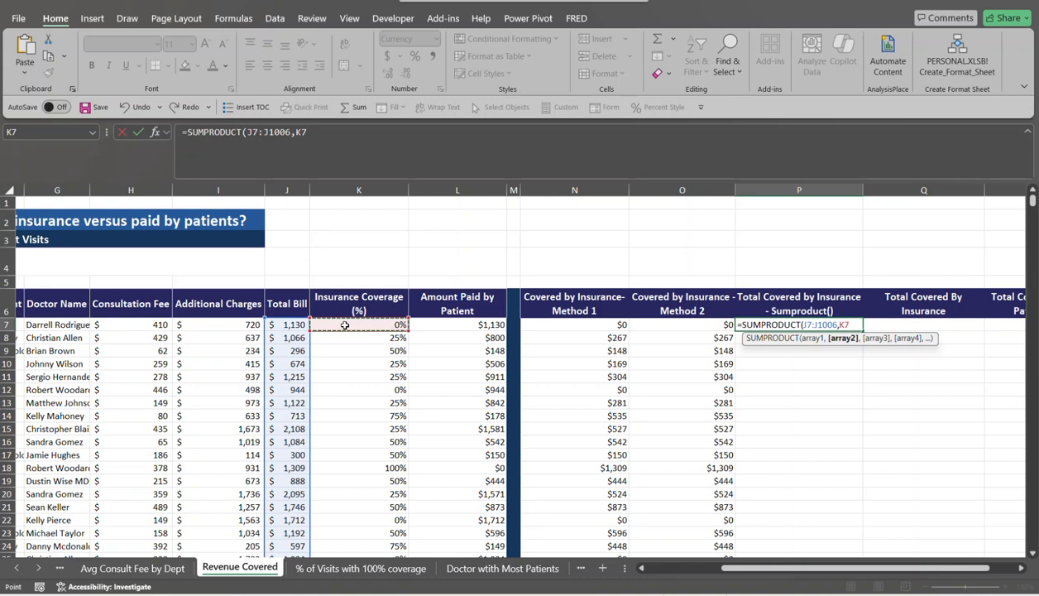
key("ctrl+shift+Down")
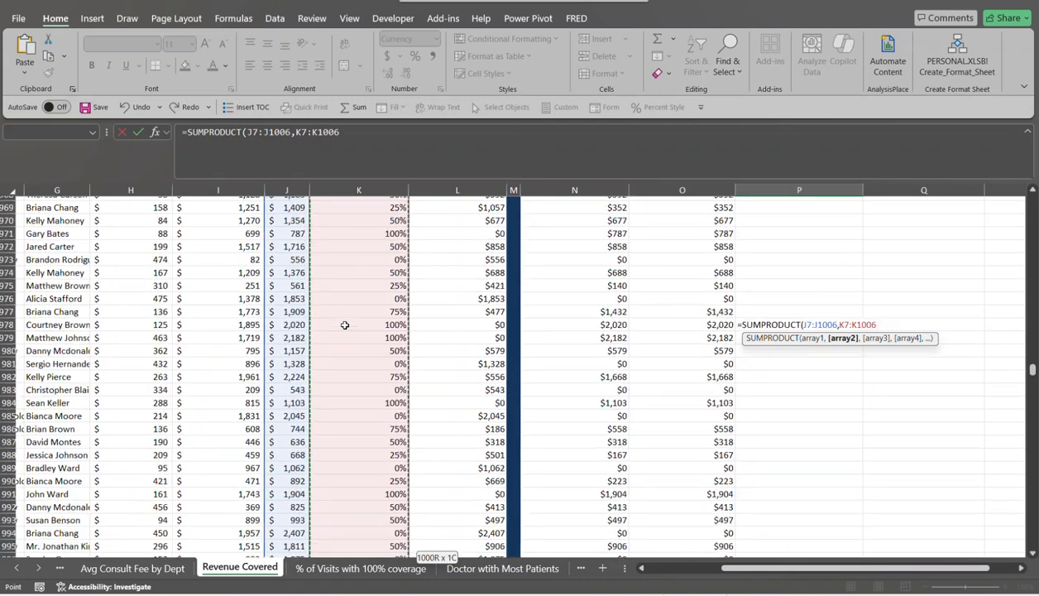
key("ctrl+BackSpace")
type(")")
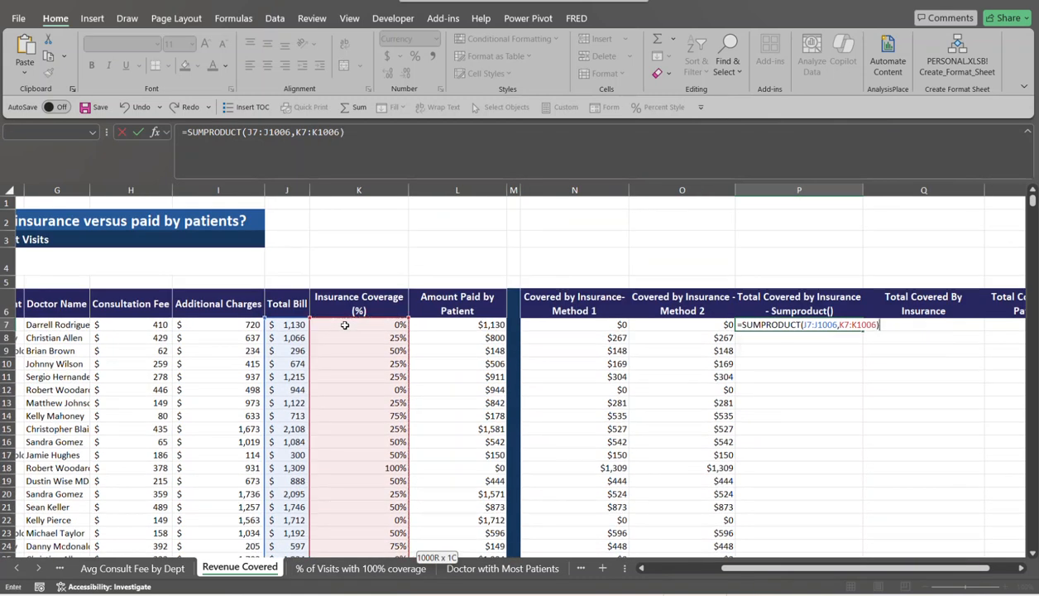
key("Return")
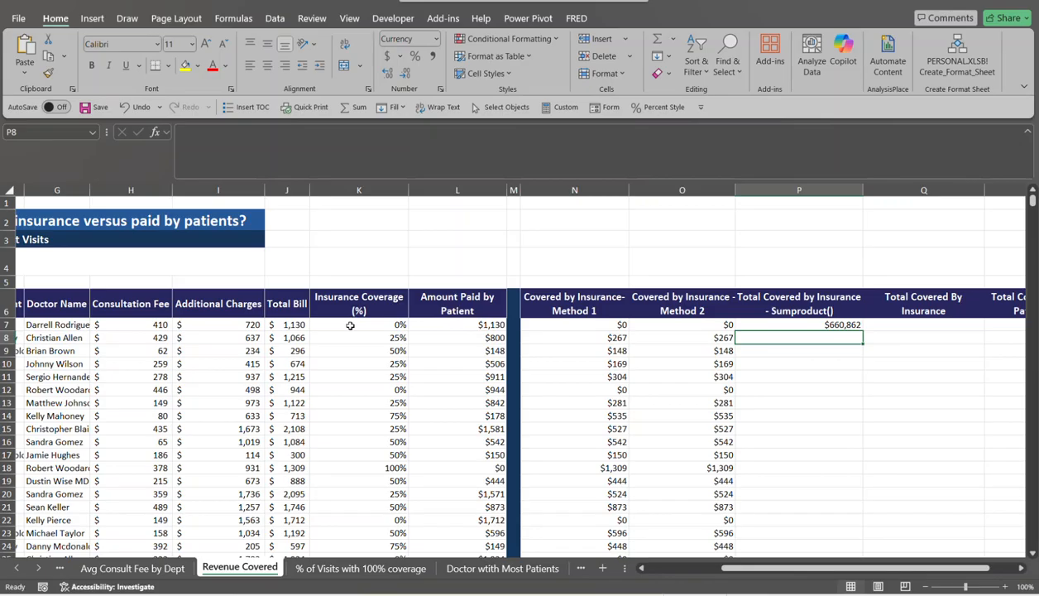
Compare the SUMPRODUCT total in P7 with the sum of the Covered by Insurance - Method 2 values in O7:O1006.
left_click(799, 324)
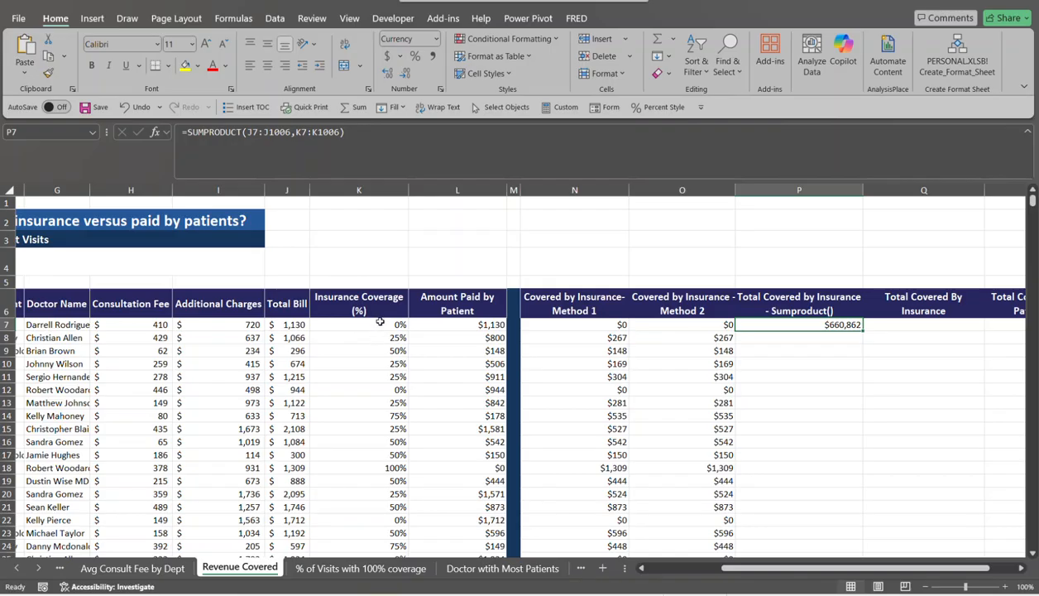
left_click(714, 325)
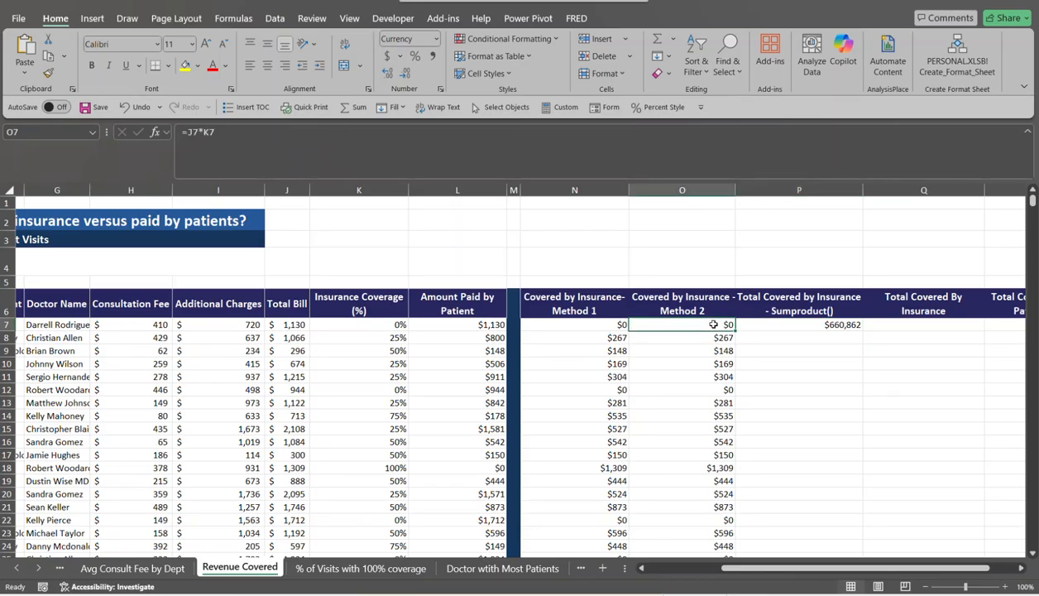
key("ctrl+shift+Down")
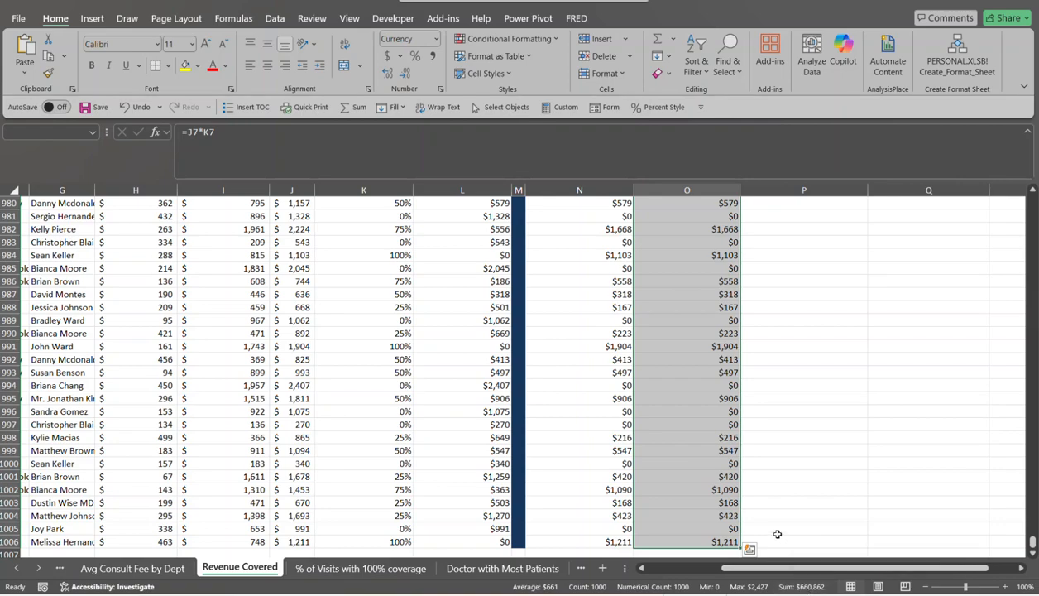
key("ctrl+BackSpace")
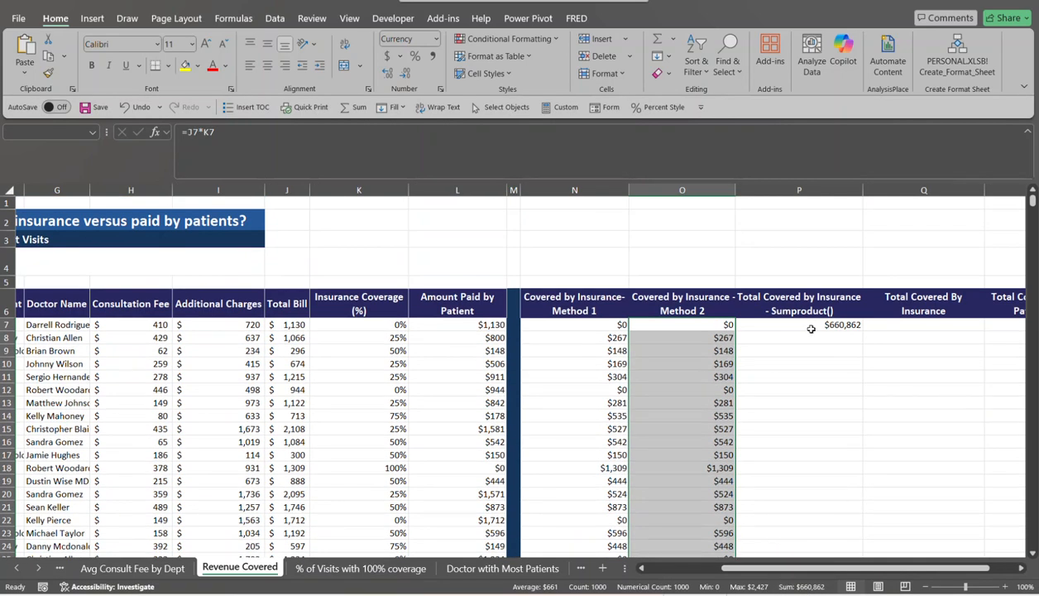
left_click(811, 328)
Start a formula in Q7, under Total Covered By Insurance.
left_click(896, 322)
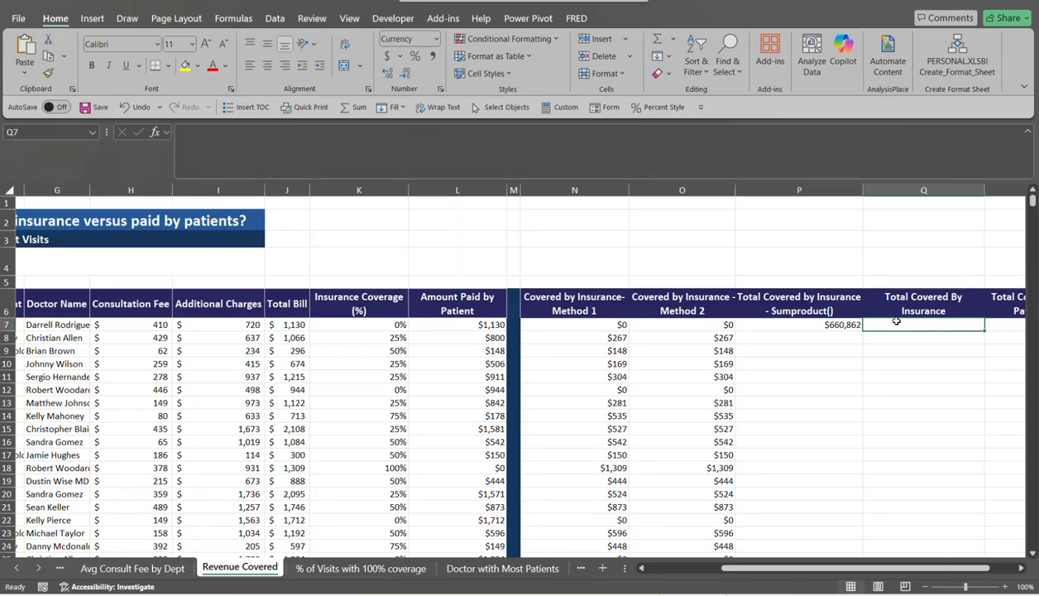
type("=")
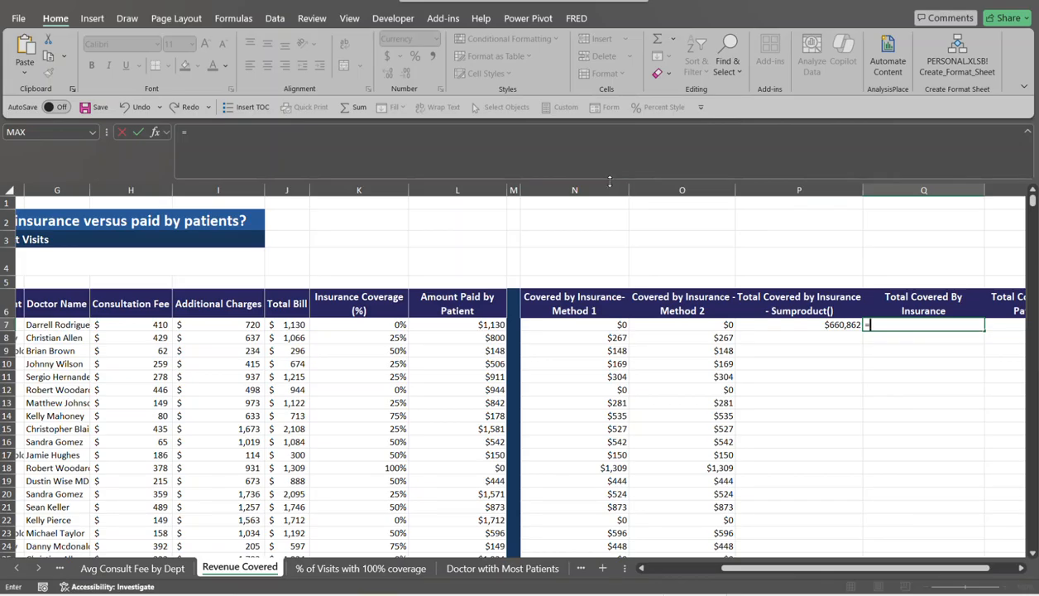
left_click(285, 325)
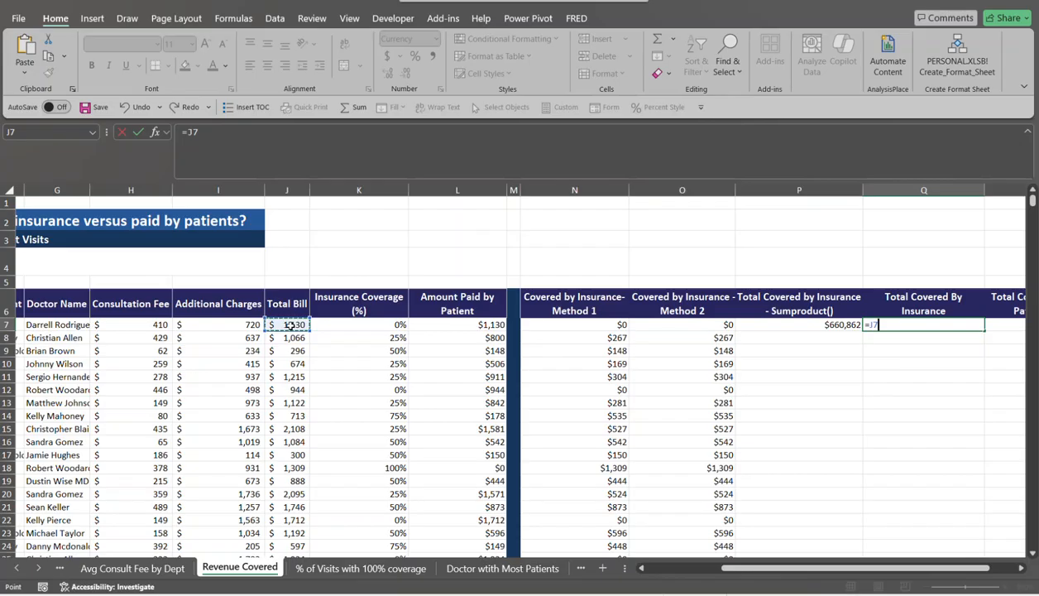
key("ctrl+shift+Down")
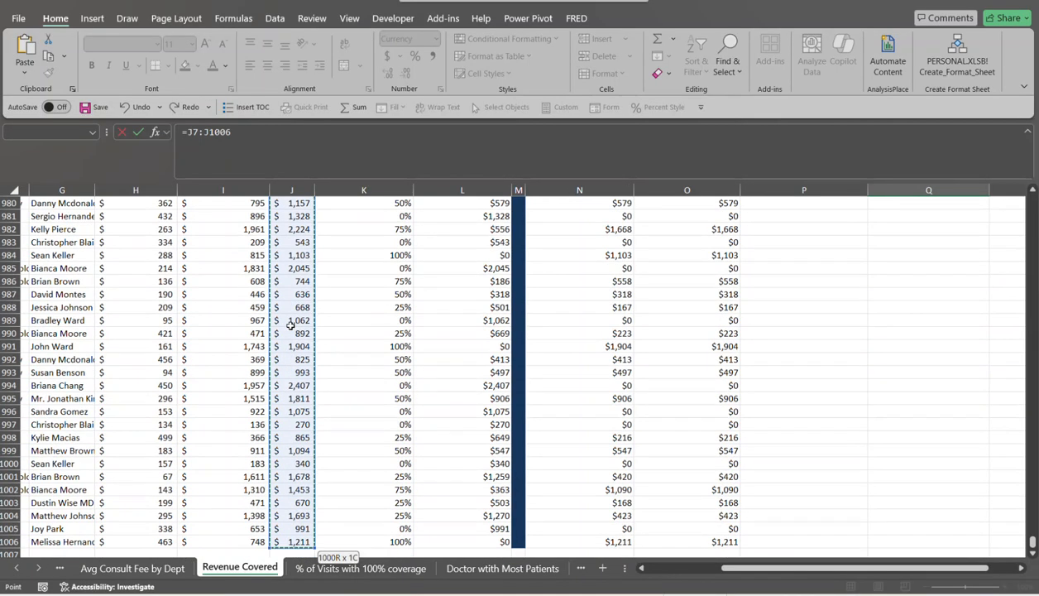
key("ctrl+BackSpace")
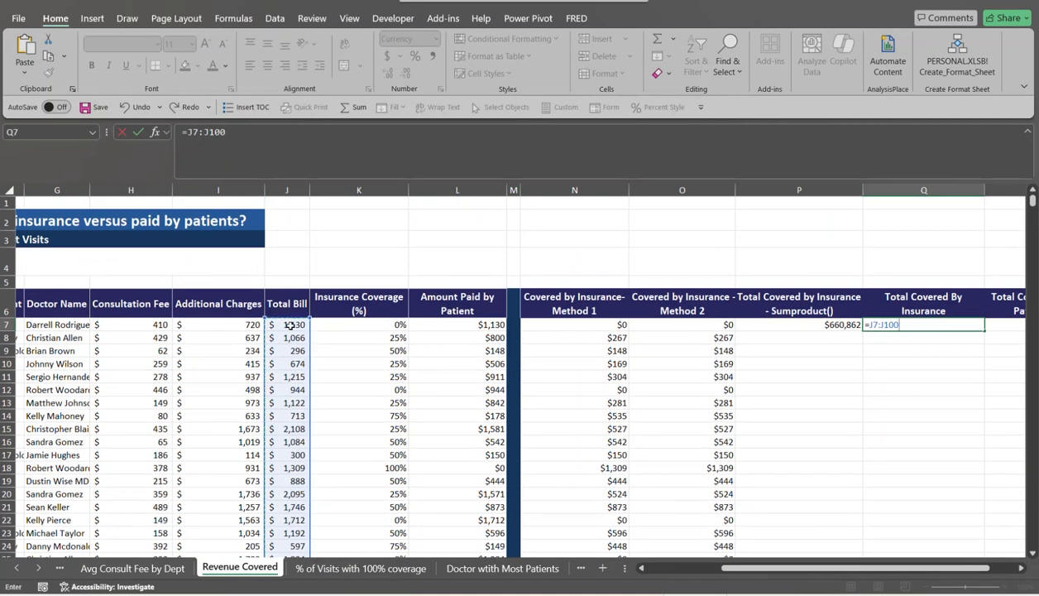
key("BackSpace")
key("BackSpace")
key("BackSpace")
key("BackSpace")
key("BackSpace")
key("BackSpace")
key("BackSpace")
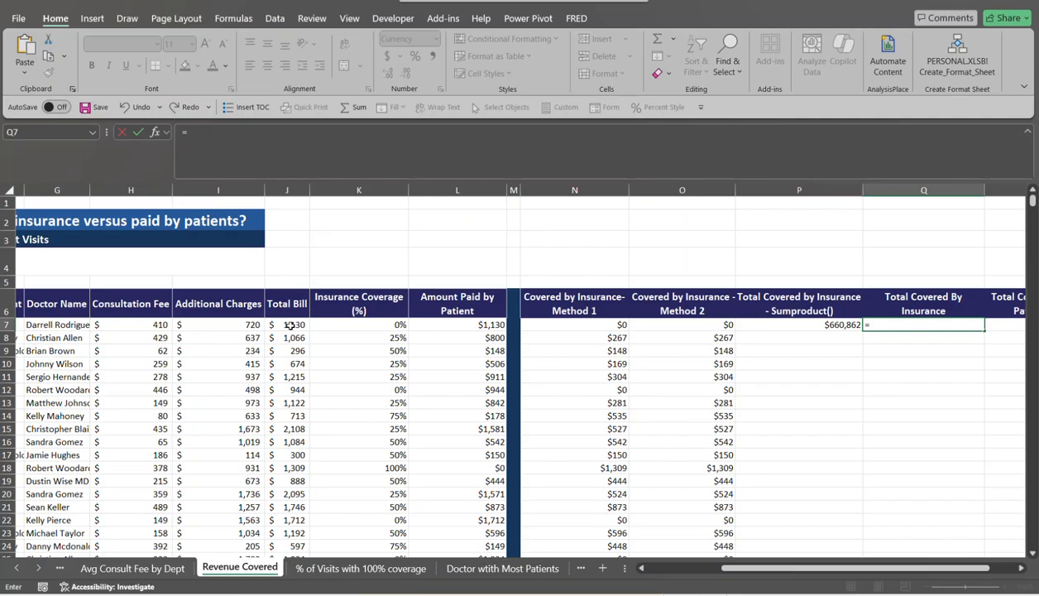
Begin the Q7 formula with SUM(J7:J1006) for the total bills, followed by a minus sign.
type("sum")
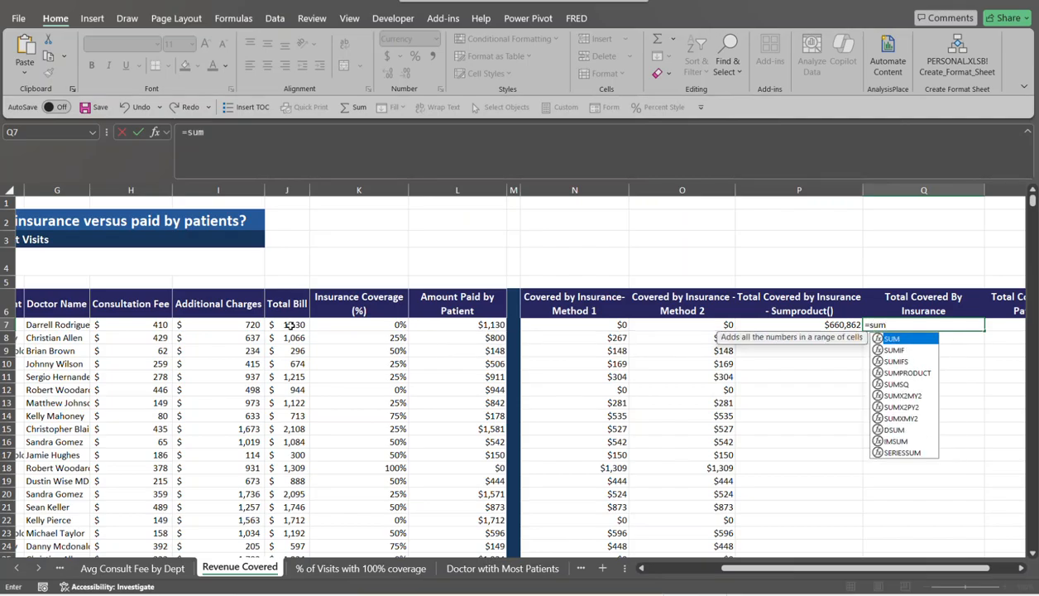
type("(")
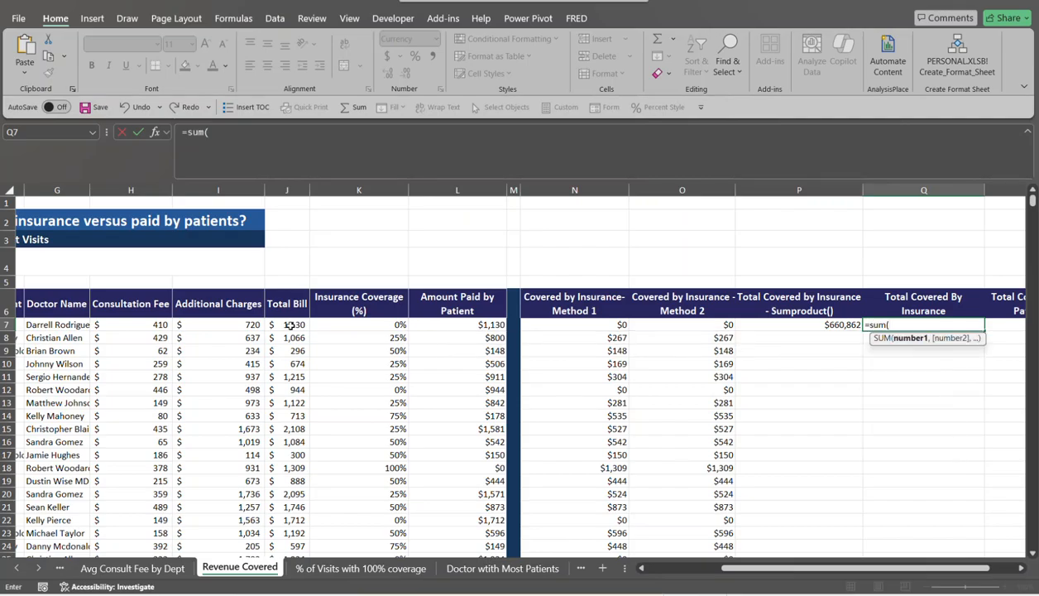
left_click(304, 323)
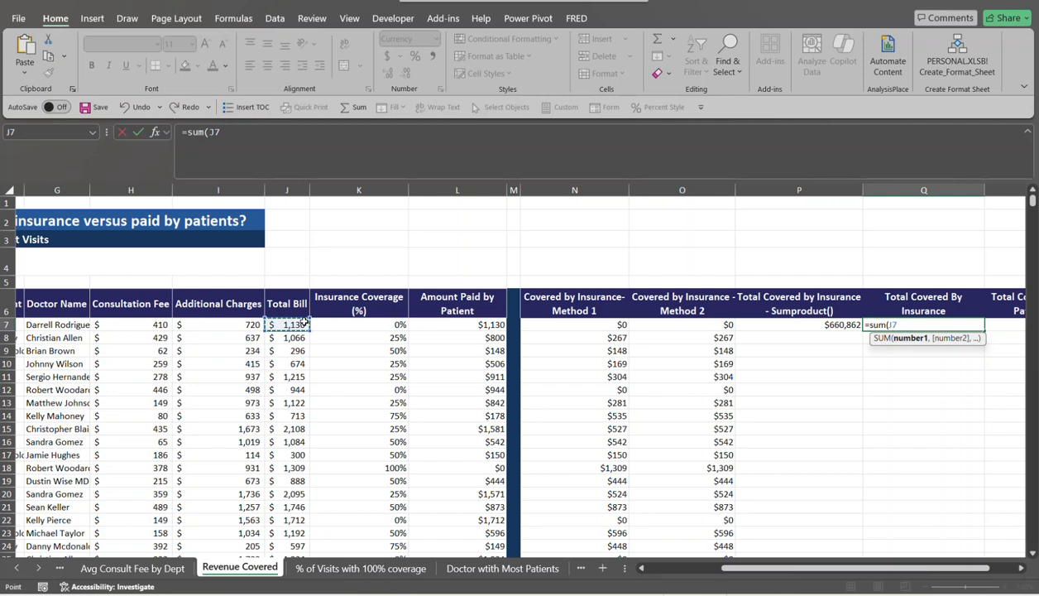
key("ctrl+shift+Down")
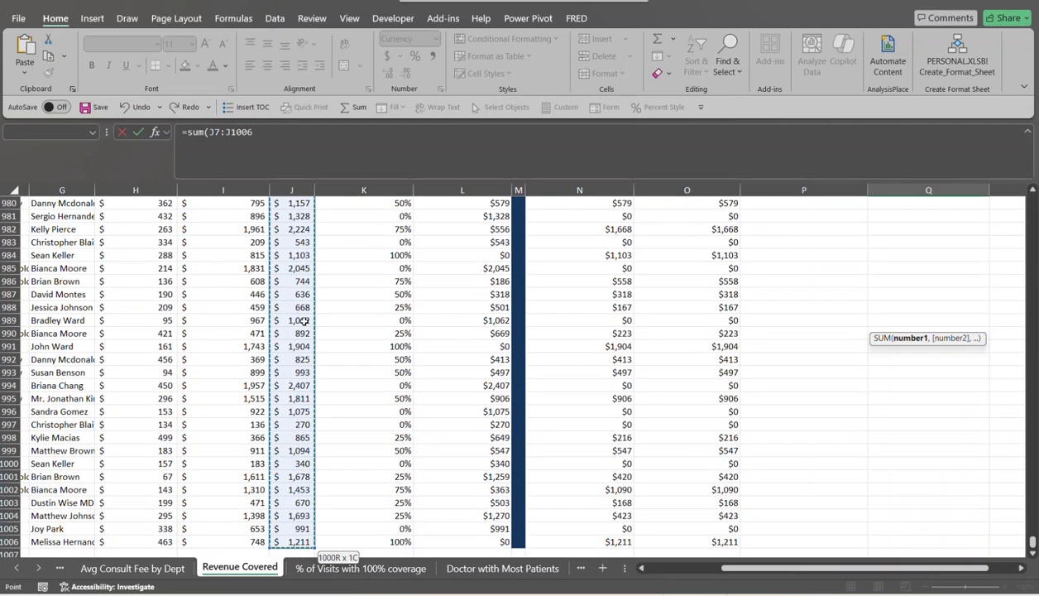
key("ctrl+BackSpace")
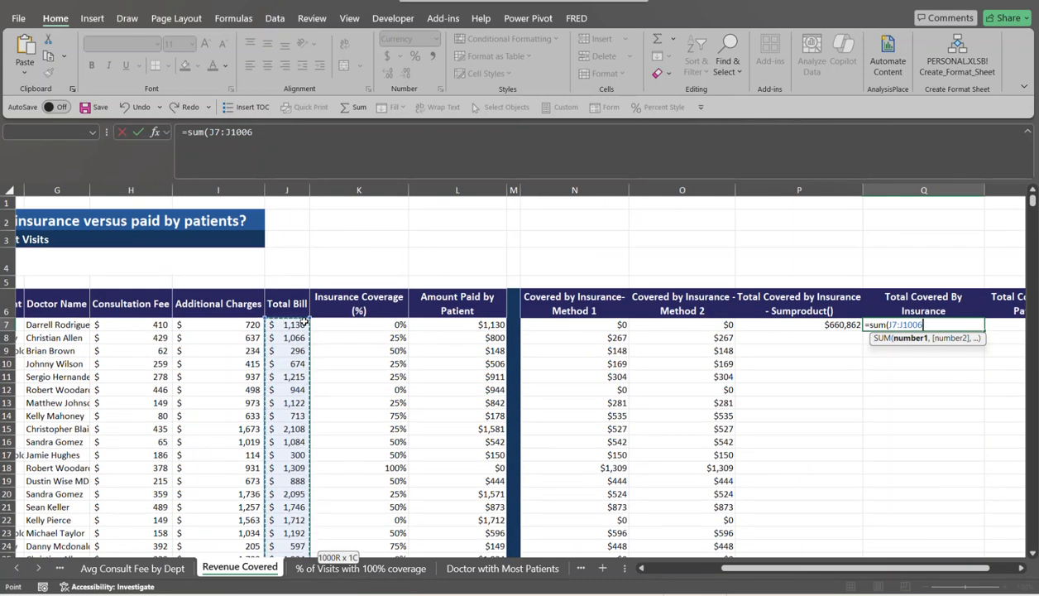
type(")-")
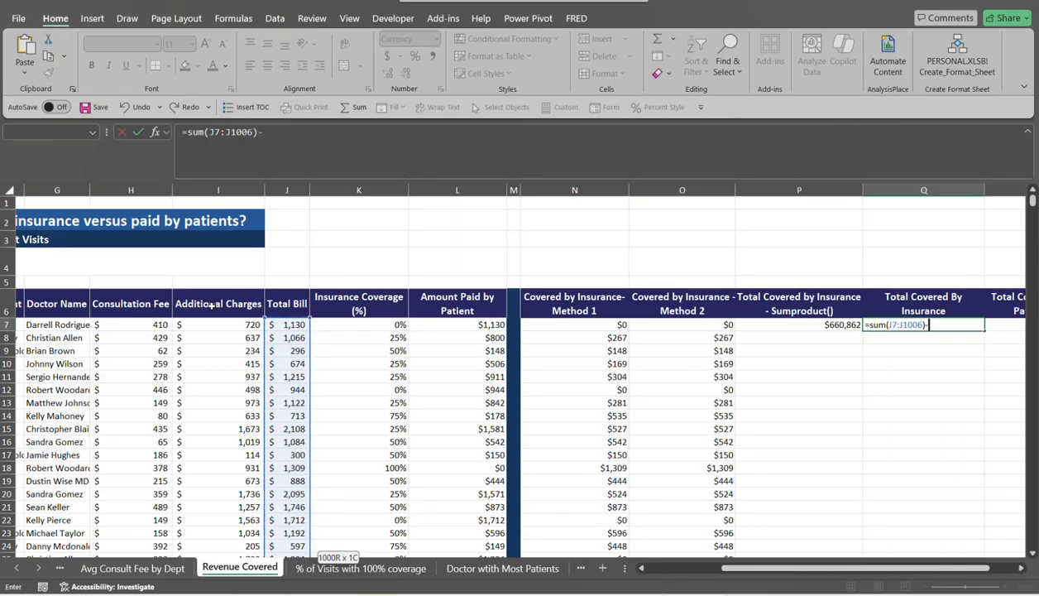
left_click(495, 324)
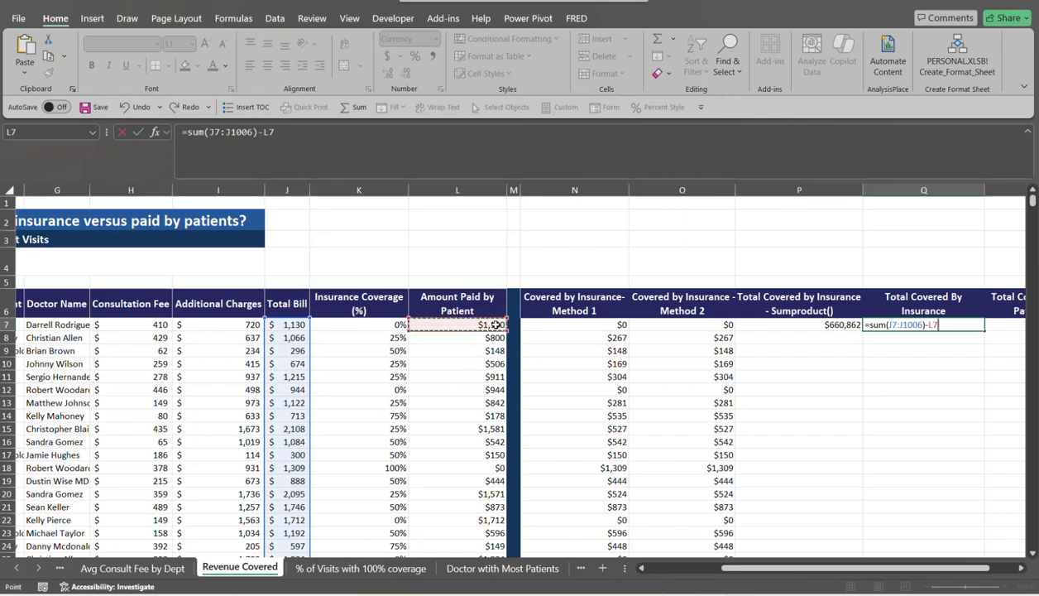
key("ctrl+shift+Down")
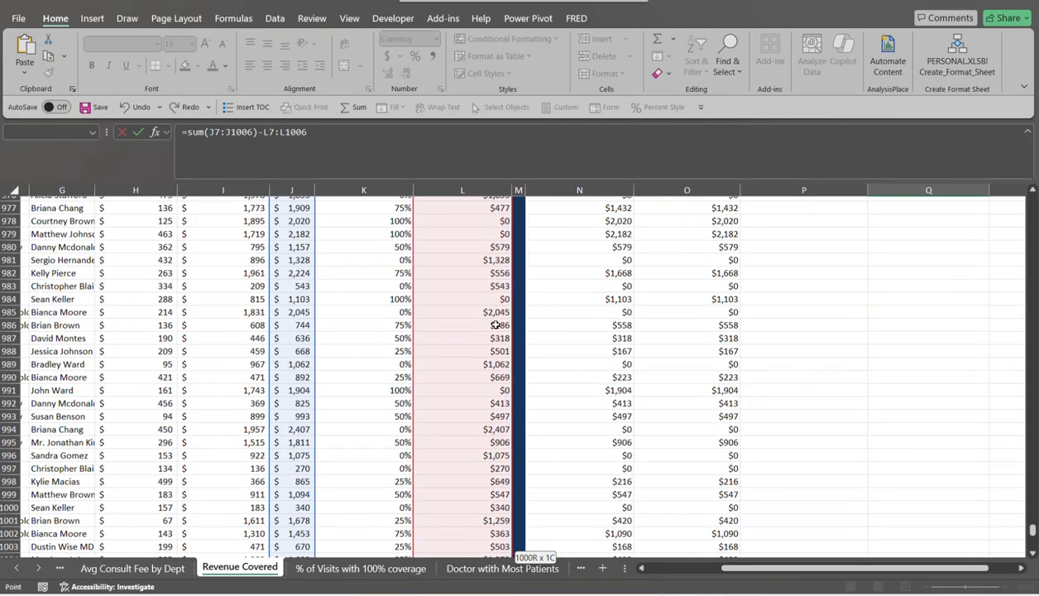
key("ctrl+BackSpace")
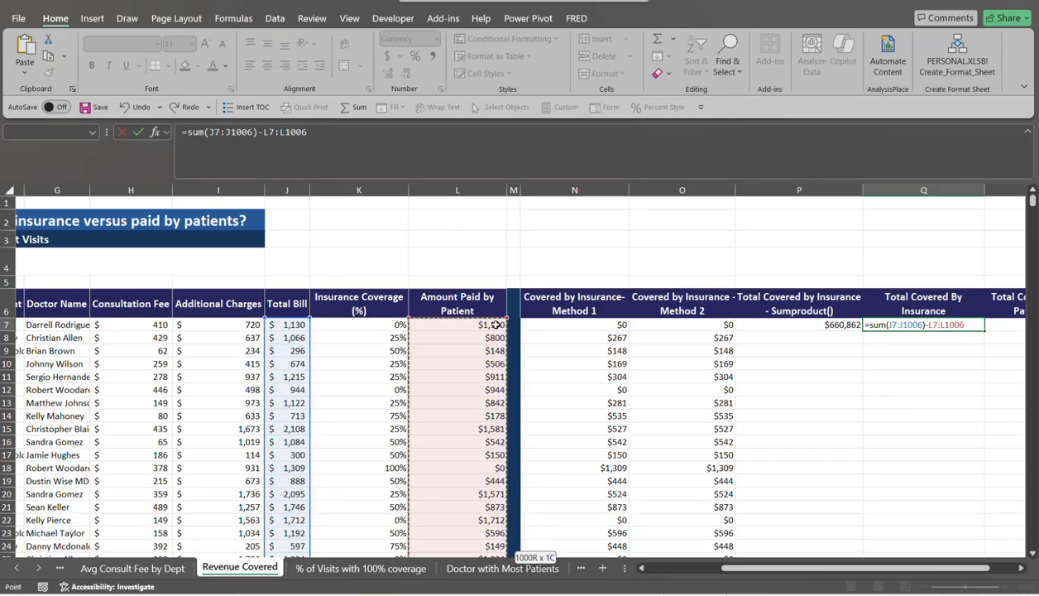
key("BackSpace")
key("BackSpace")
key("BackSpace")
key("BackSpace")
key("BackSpace")
key("BackSpace")
key("BackSpace")
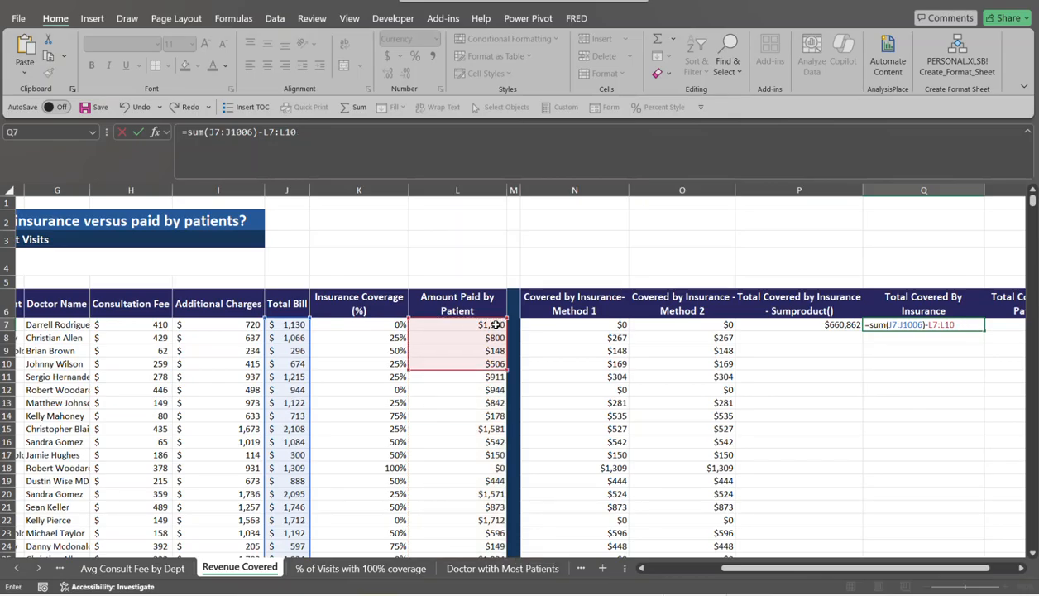
key("BackSpace")
Complete the Q7 formula as =SUM(J7:J1006)-SUM(L7:L1006) to subtract the patient-paid amounts from the total bills.
type("sum(")
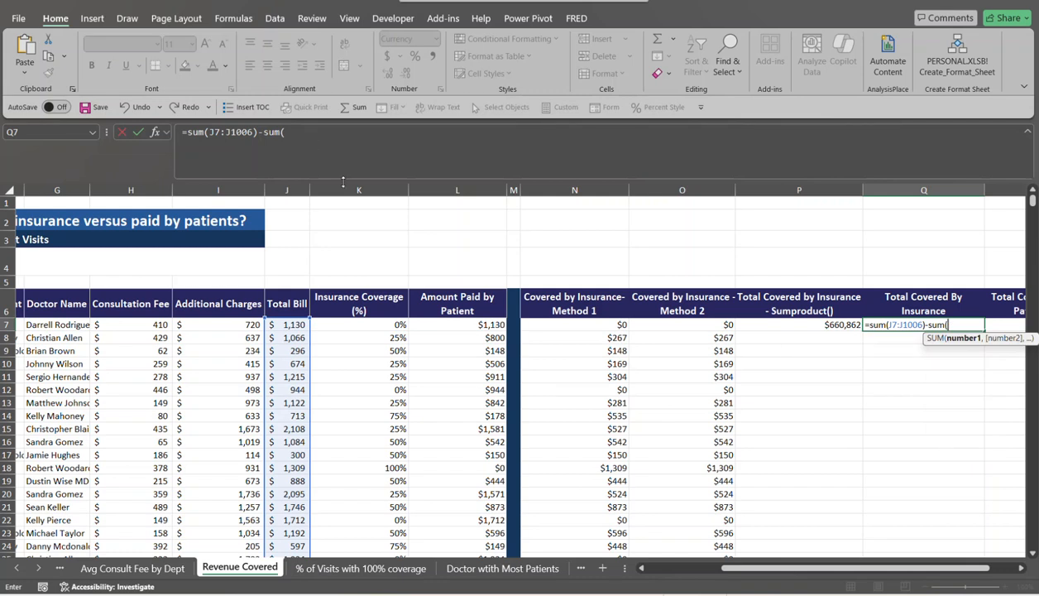
left_click(490, 327)
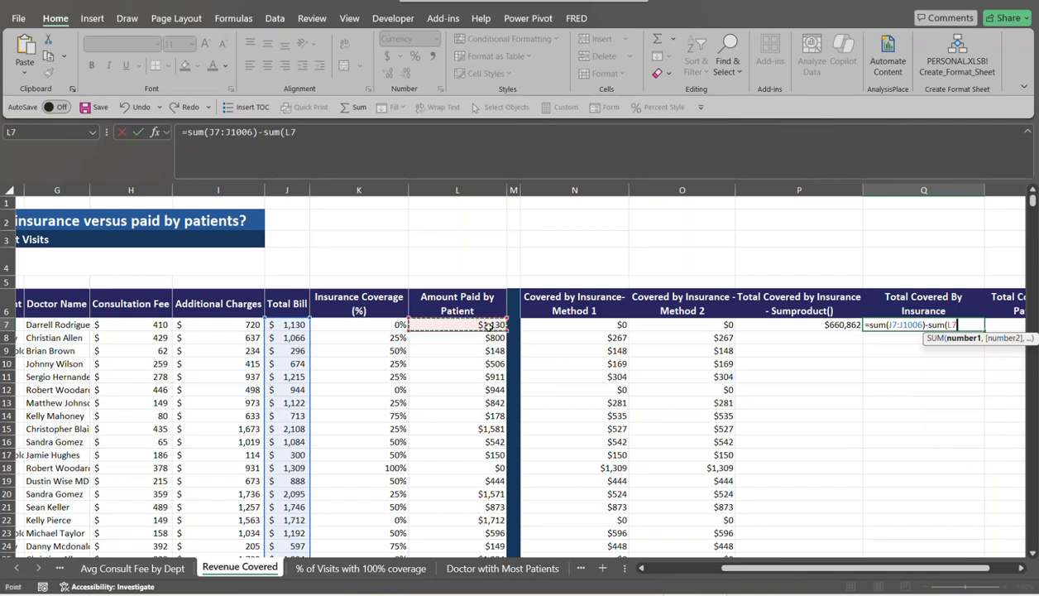
key("ctrl+shift+Down")
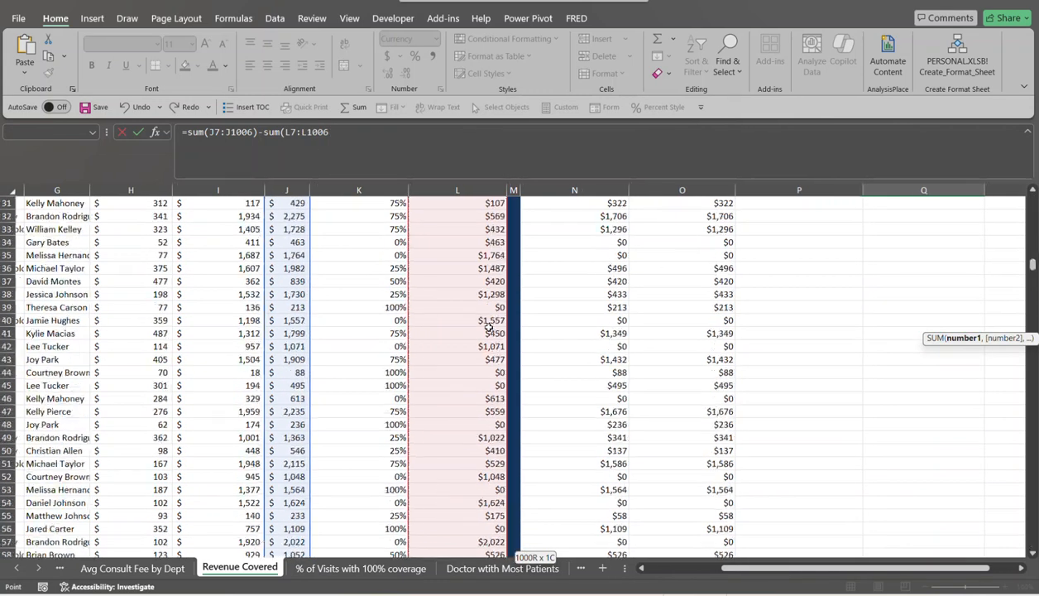
type(")")
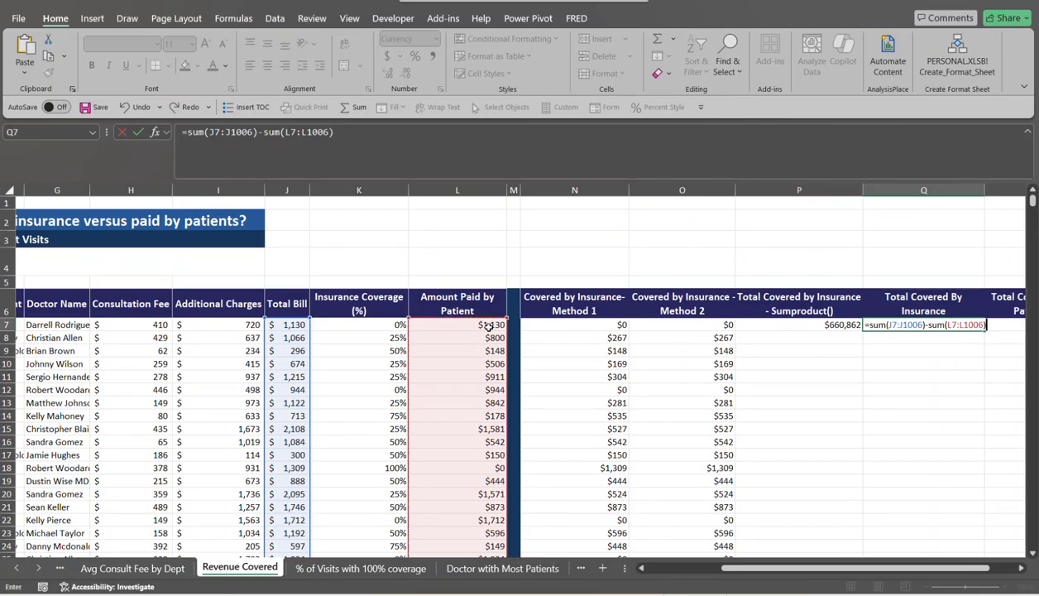
key("Return")
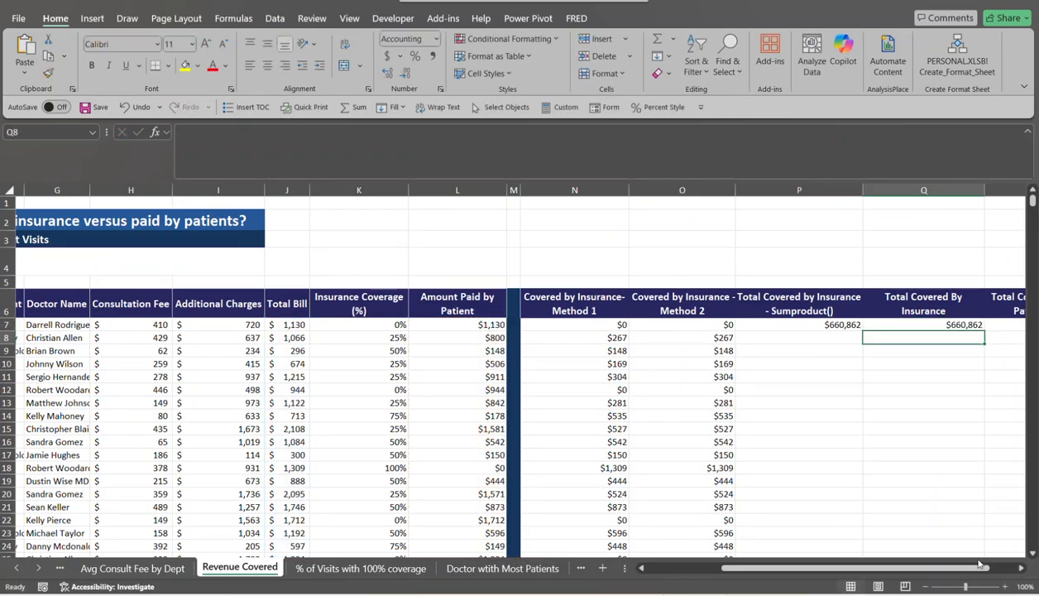
Enter =SUM(L7:L1006) in R7, under Total Covered by Patient, to total the amounts paid by patients.
scroll(976, 552, "right", 1)
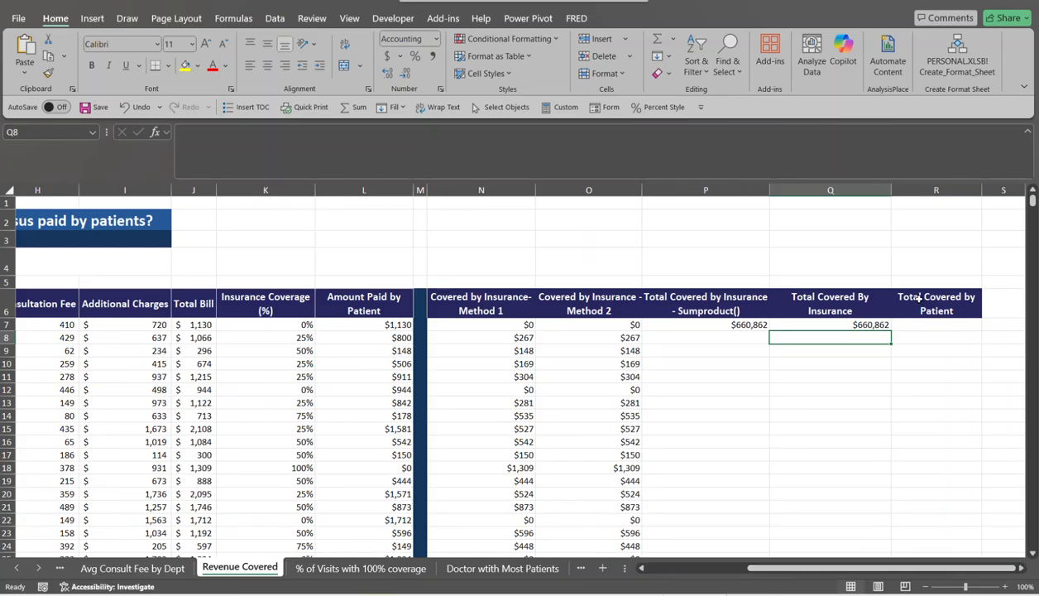
left_click(932, 325)
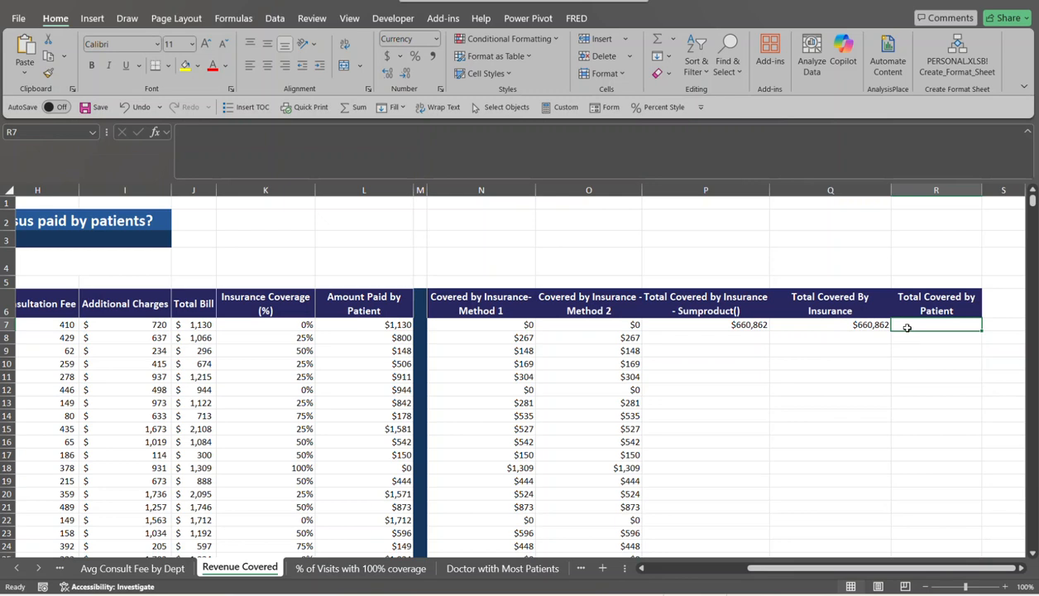
type("=")
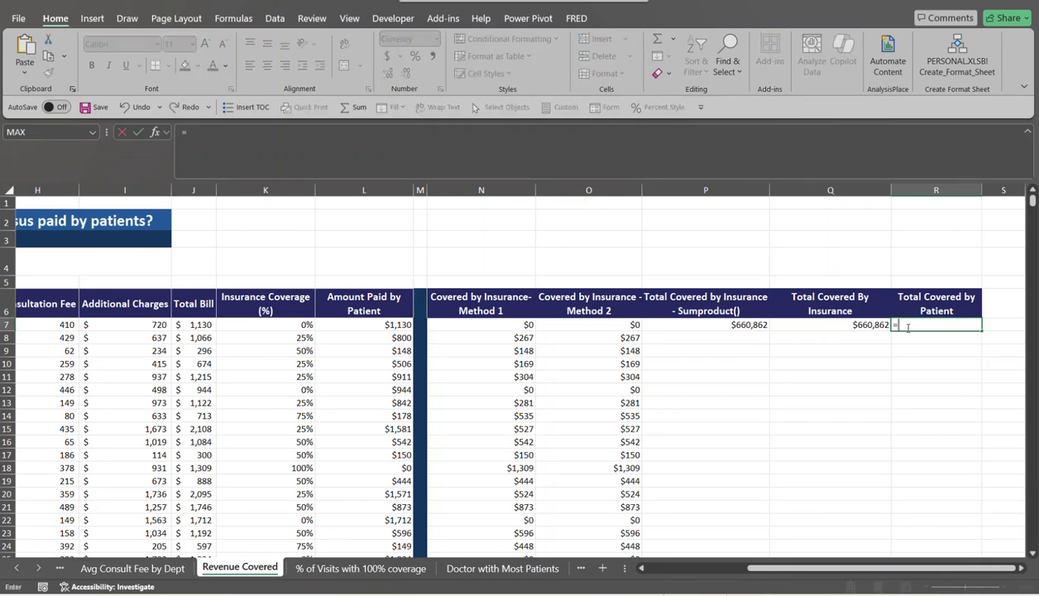
type("sum(")
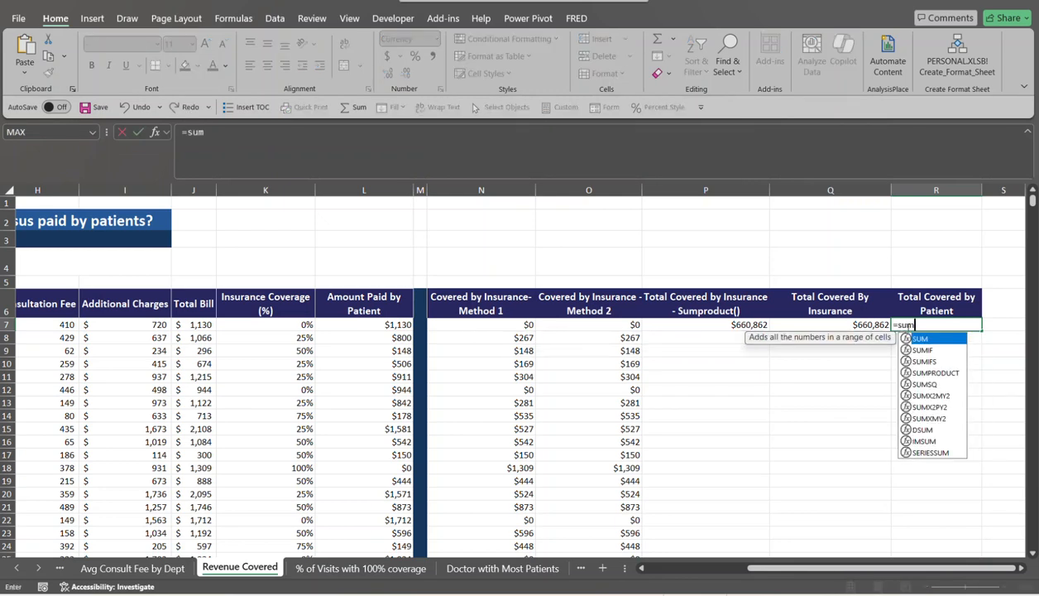
left_click(368, 327)
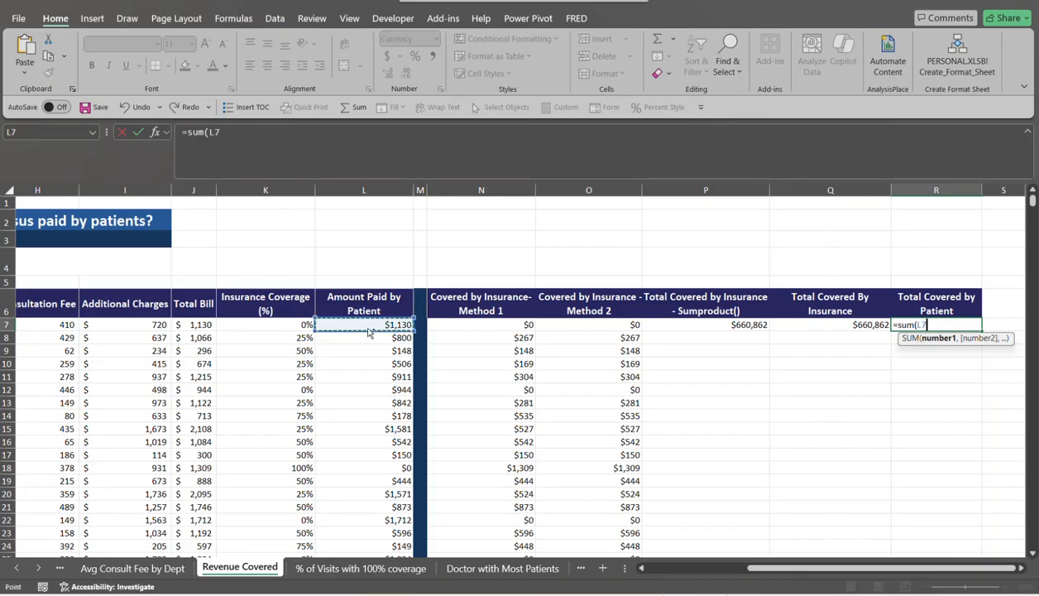
key("ctrl+shift+Down")
key("ctrl+BackSpace")
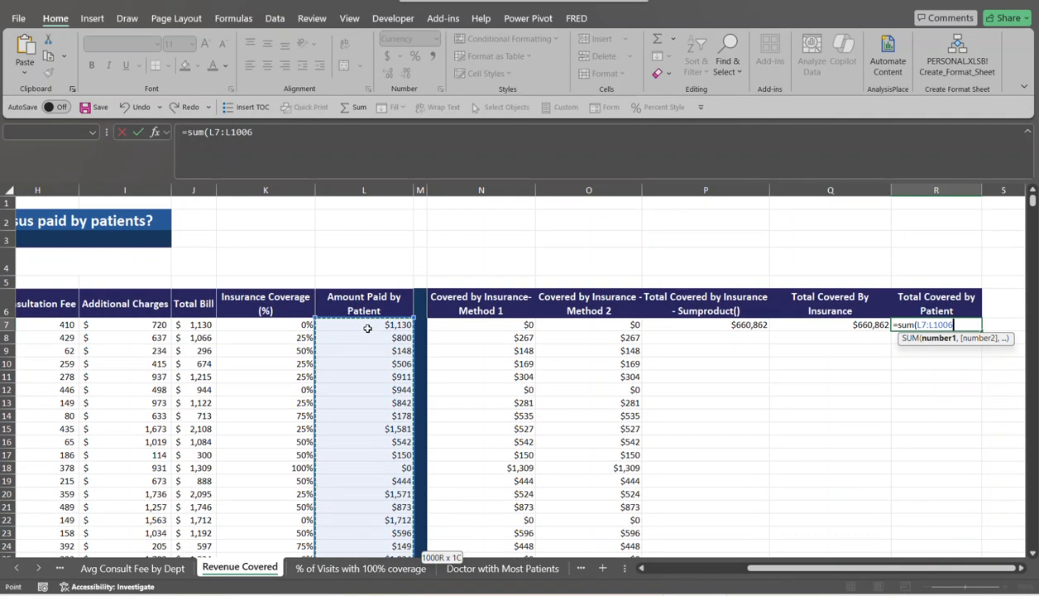
type(")")
key("Return")
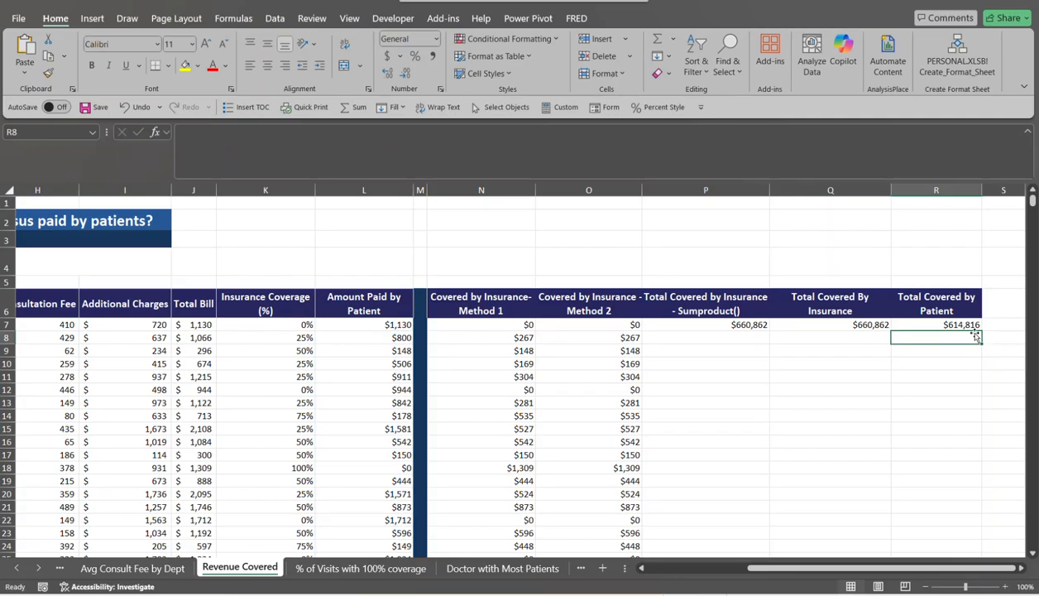
Check the R7 total against the sum of the Amount Paid by Patient values in L7:L1006.
left_click(373, 330)
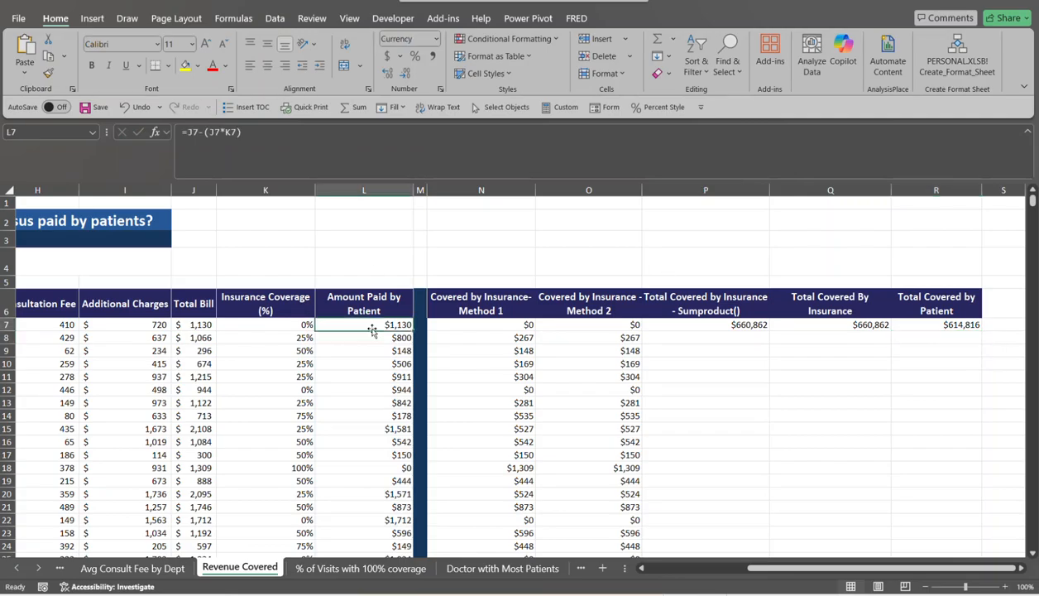
key("ctrl+shift+Down")
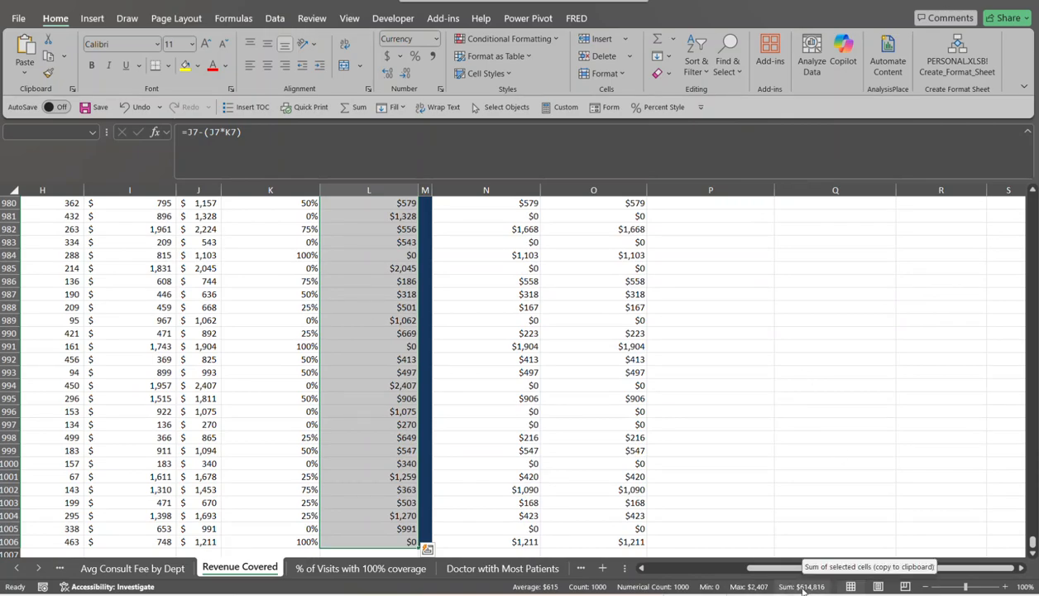
key("ctrl+BackSpace")
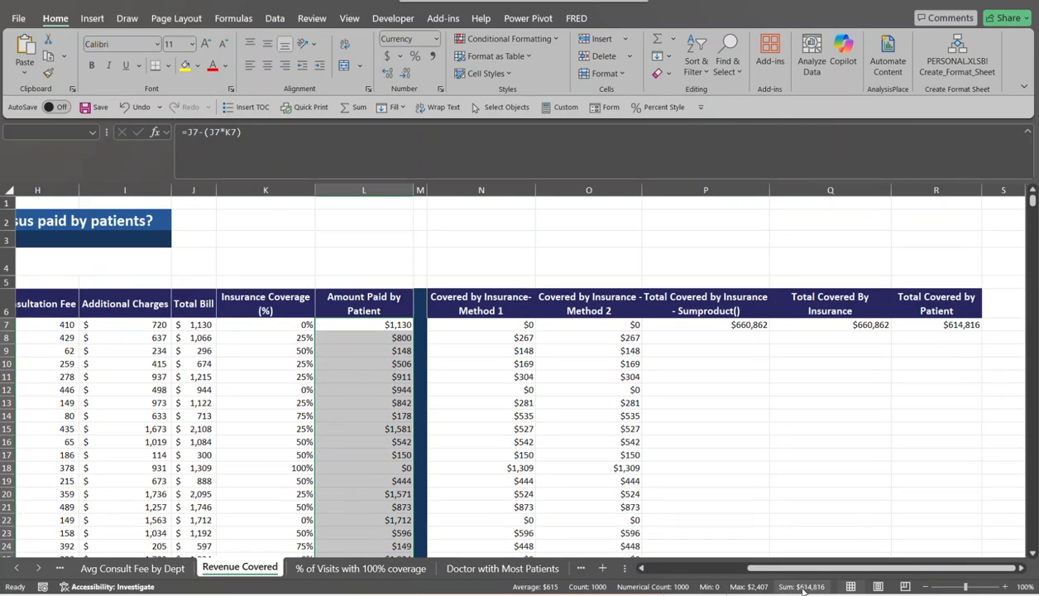
On the % of Visits with 100% coverage sheet, begin the N7 formula with COUNTIF(K7:K1006,1) to count fully covered visits.
left_click(376, 568)
left_click_drag(741, 569, 697, 568)
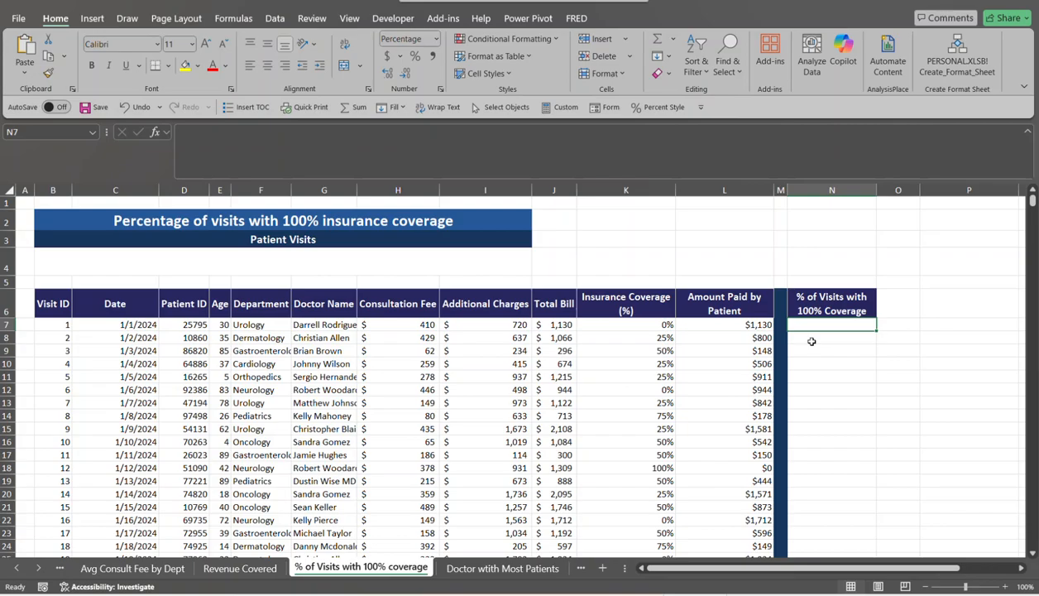
type("=countif")
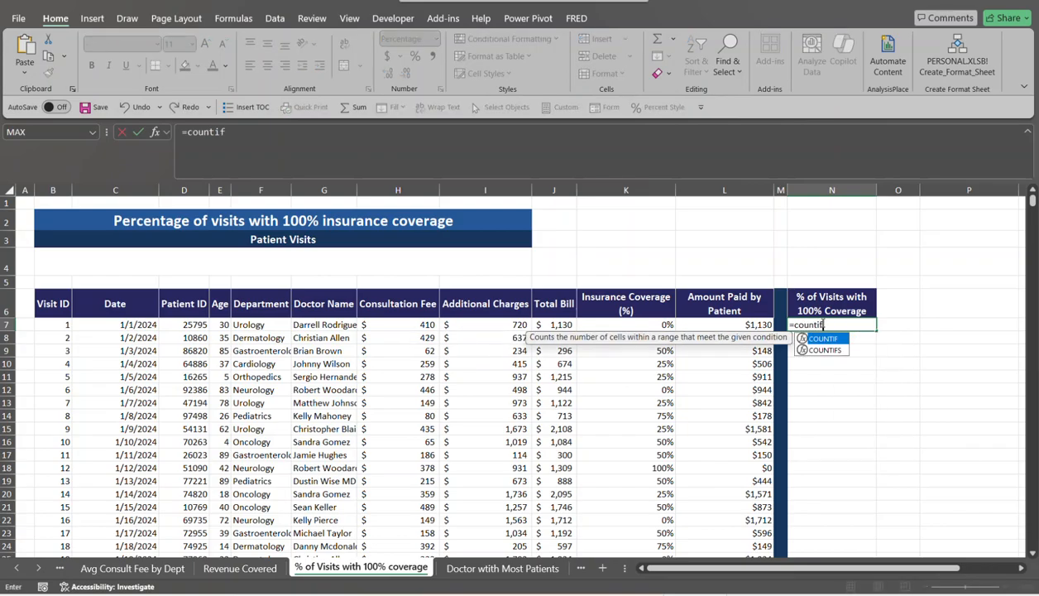
key("Tab")
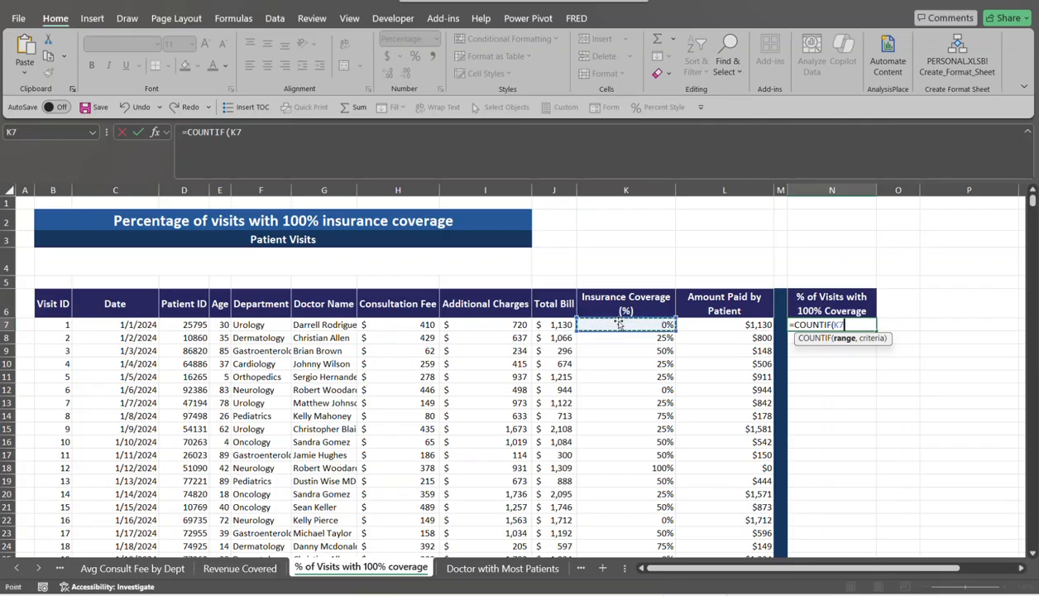
left_click(618, 324)
key("ctrl+shift+Down")
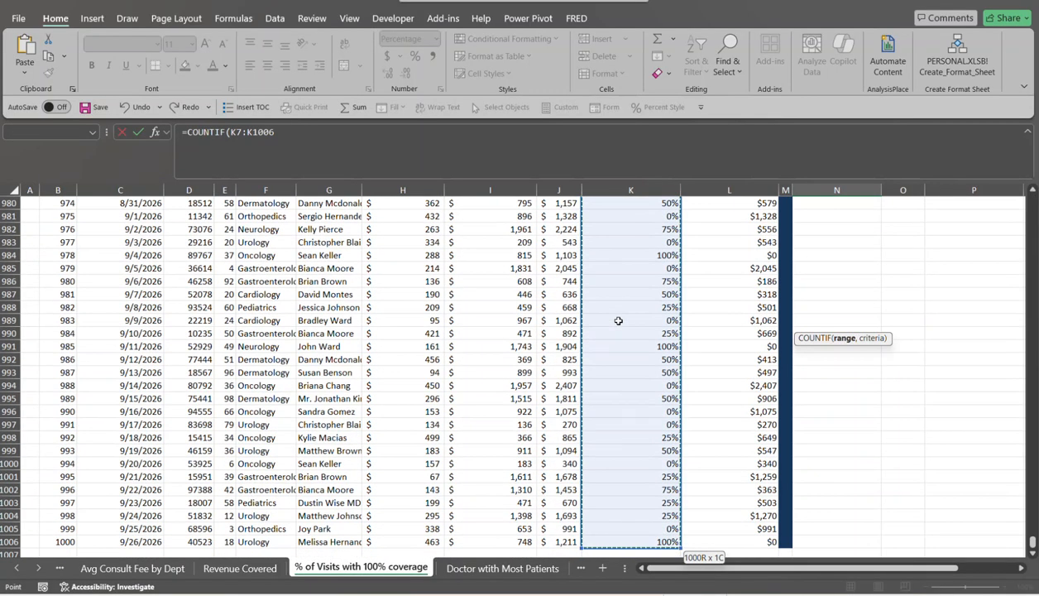
key("ctrl+BackSpace")
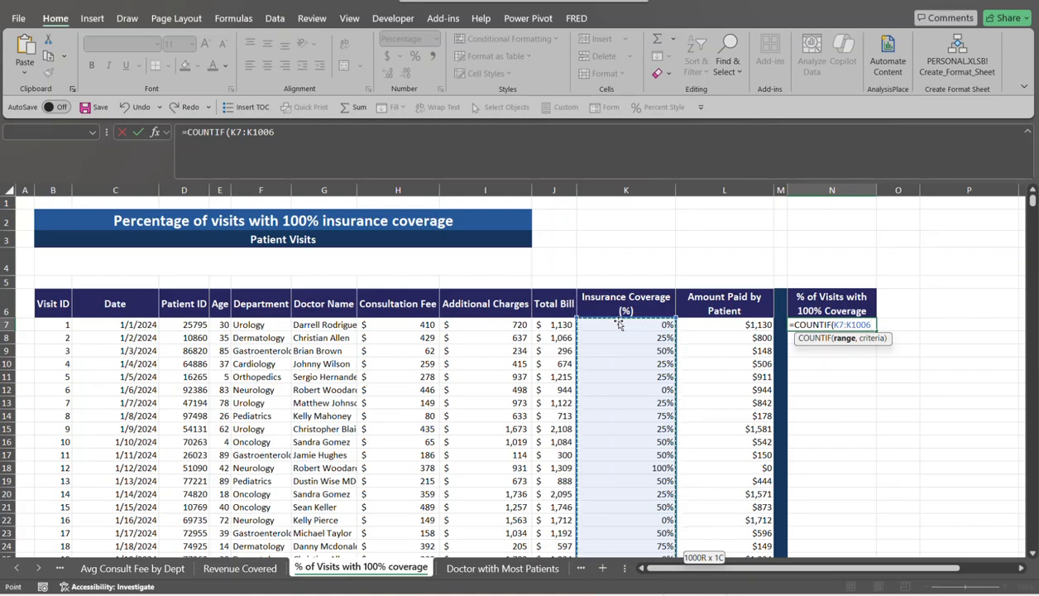
type(",1")
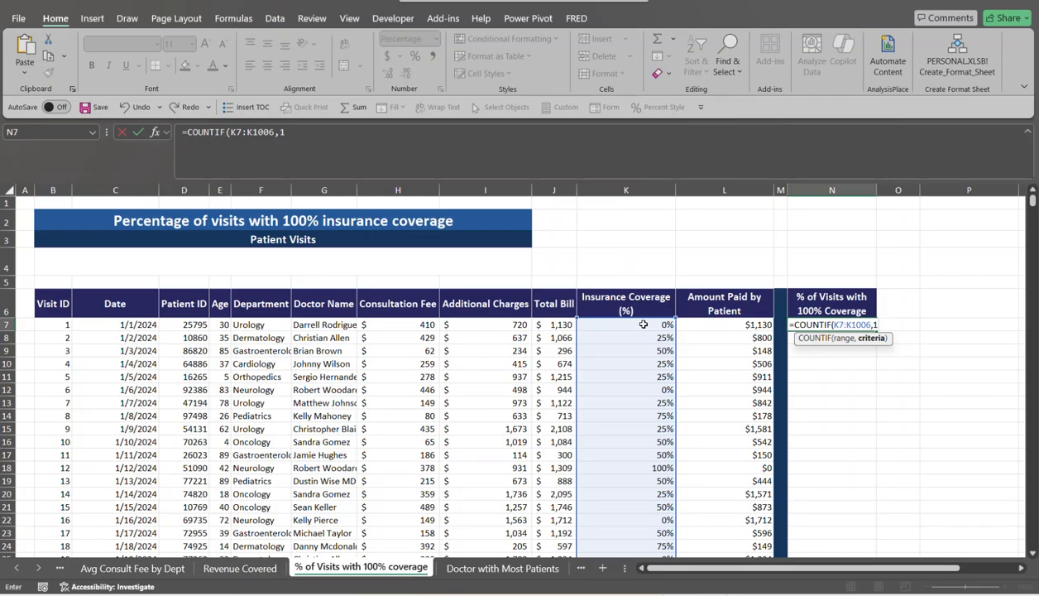
type(")")
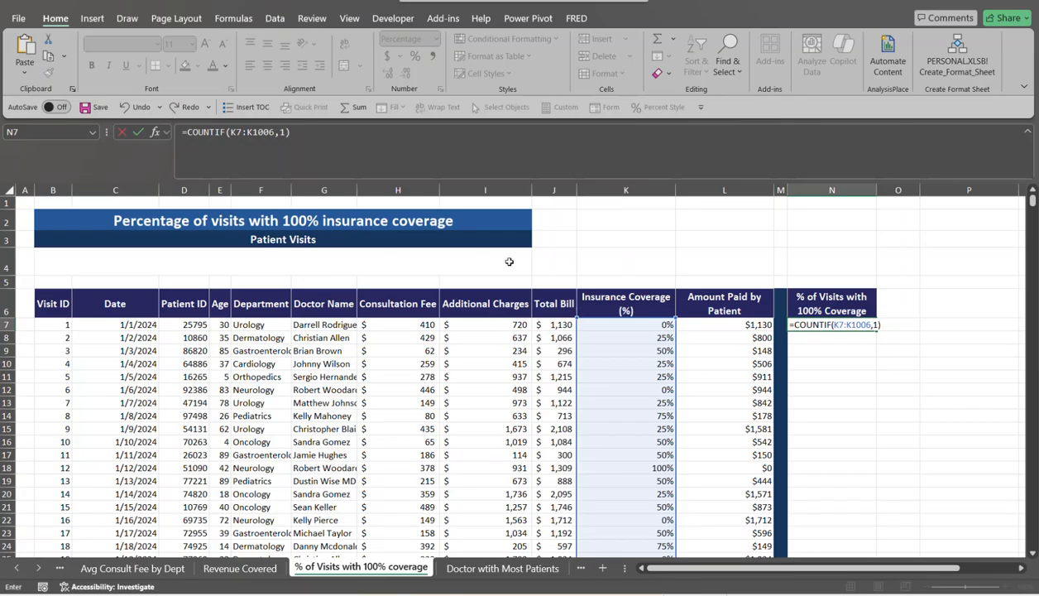
Complete the N7 formula by dividing the count by COUNTA(B7:B1006), the number of visit IDs, and review the result.
type("/")
type("counta")
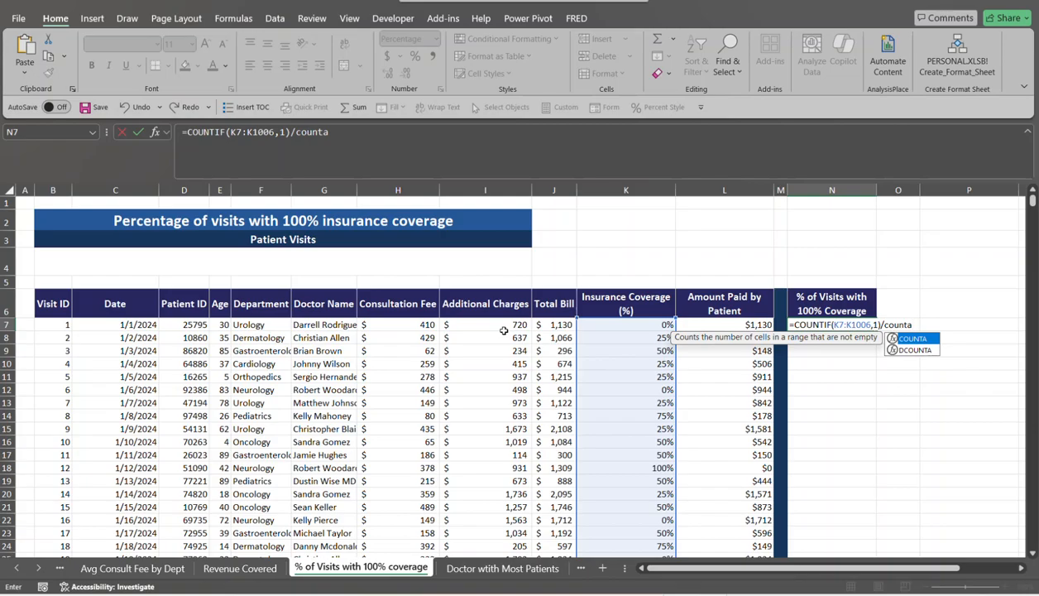
type("(")
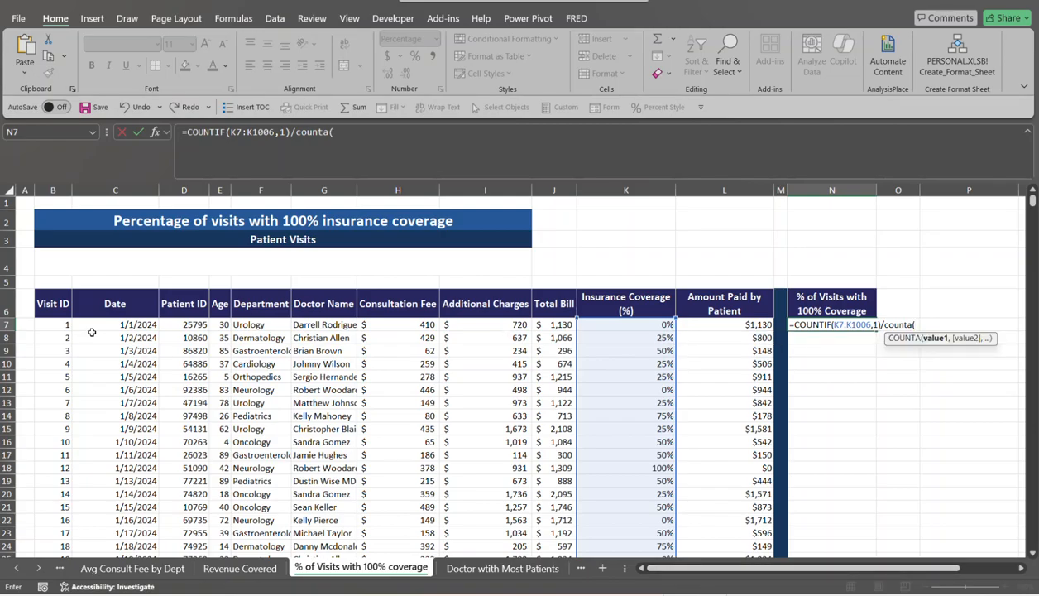
left_click(46, 325)
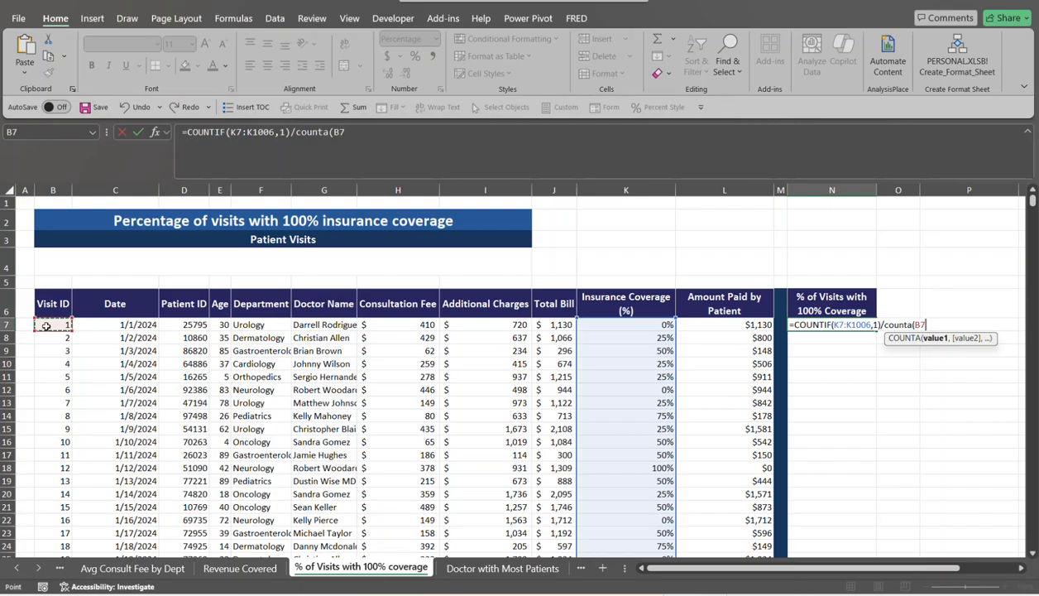
key("ctrl+shift+Down")
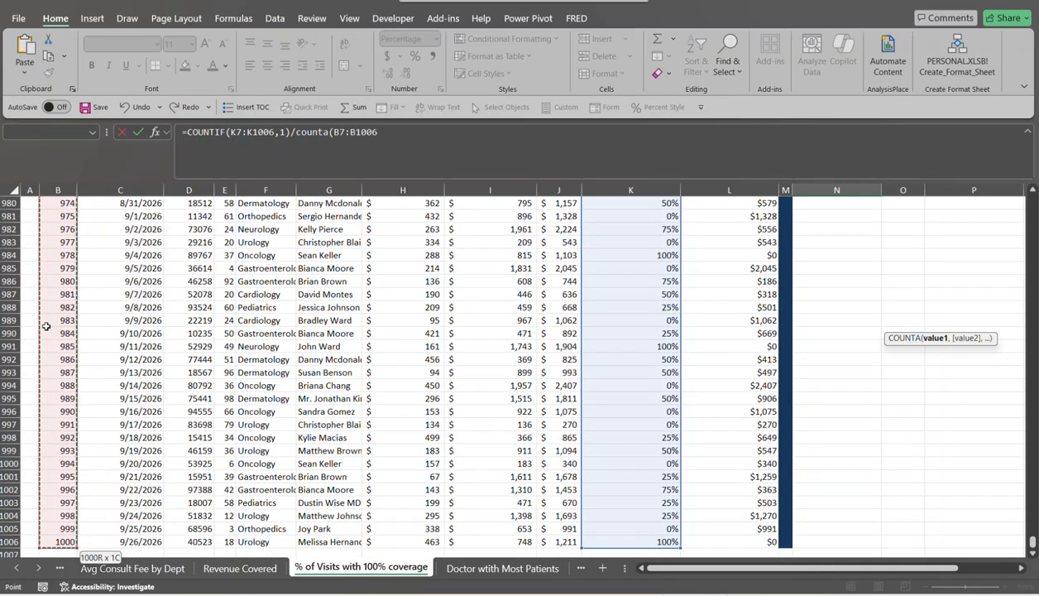
type(")")
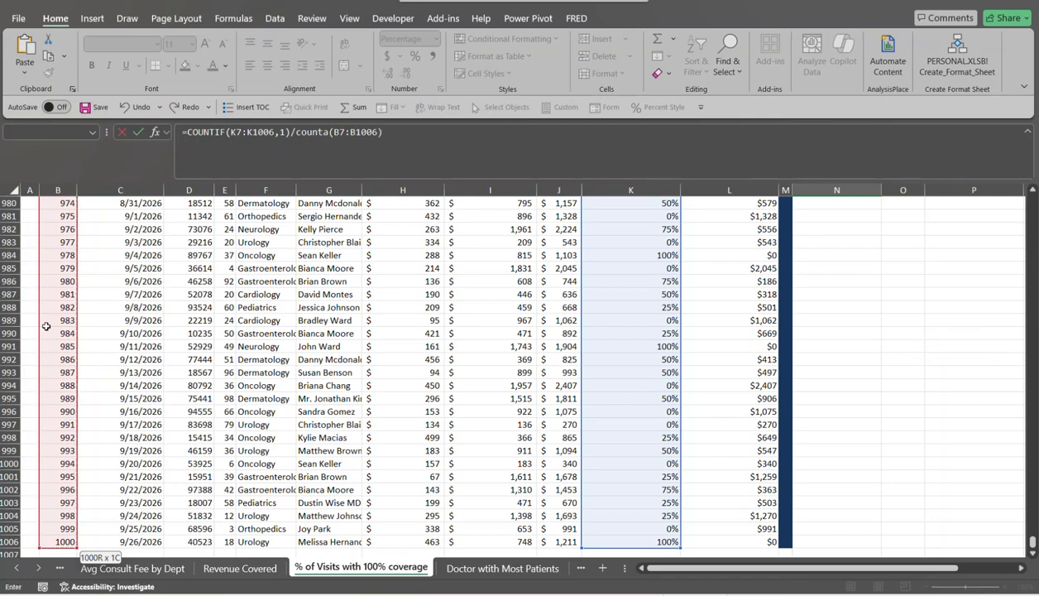
key("Return")
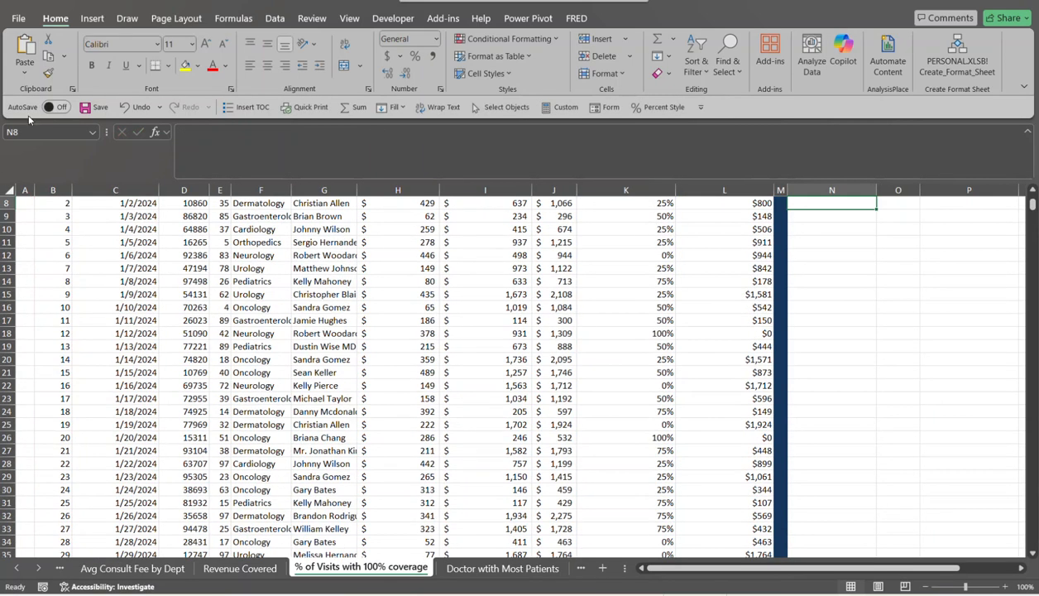
key("Up")
key("Up")
key("Up")
key("Up")
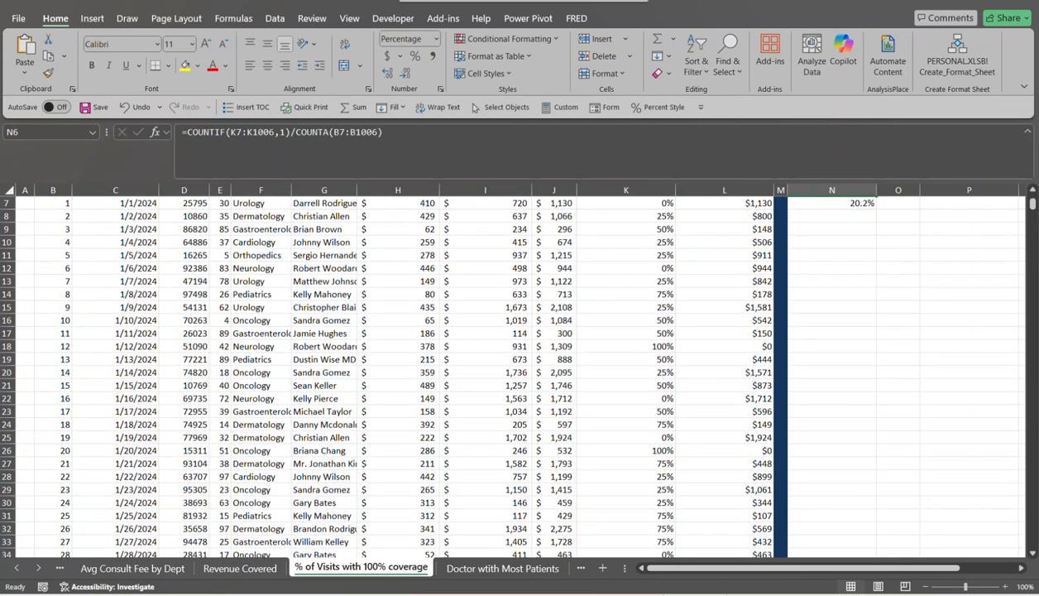
key("Down")
key("Down")
key("Down")
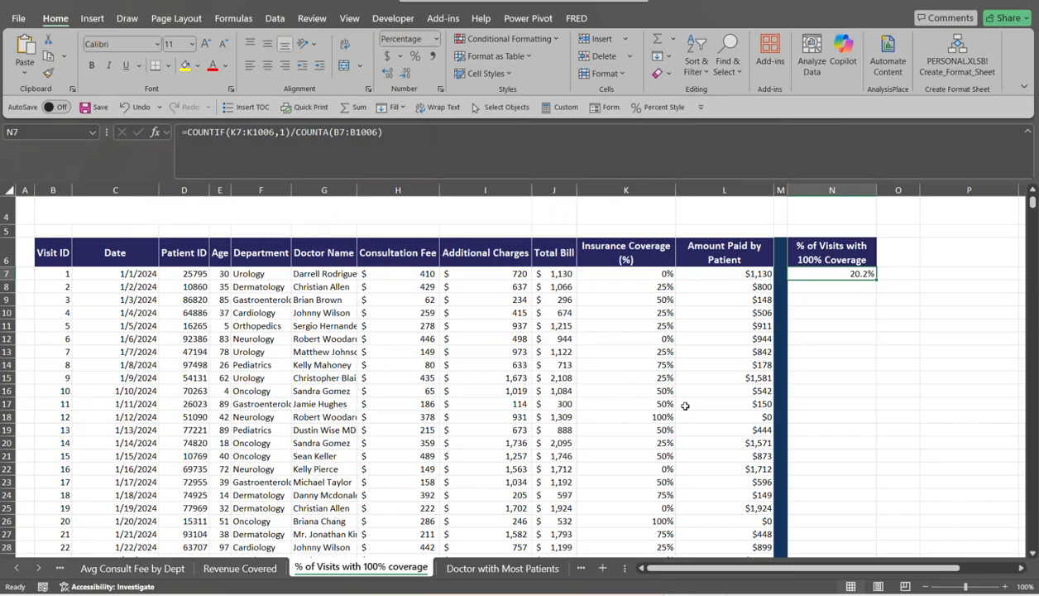
On the Doctor wtith Most Patients sheet, begin a UNIQUE formula in N7, under Doctors.
left_click(518, 569)
left_click_drag(742, 569, 650, 569)
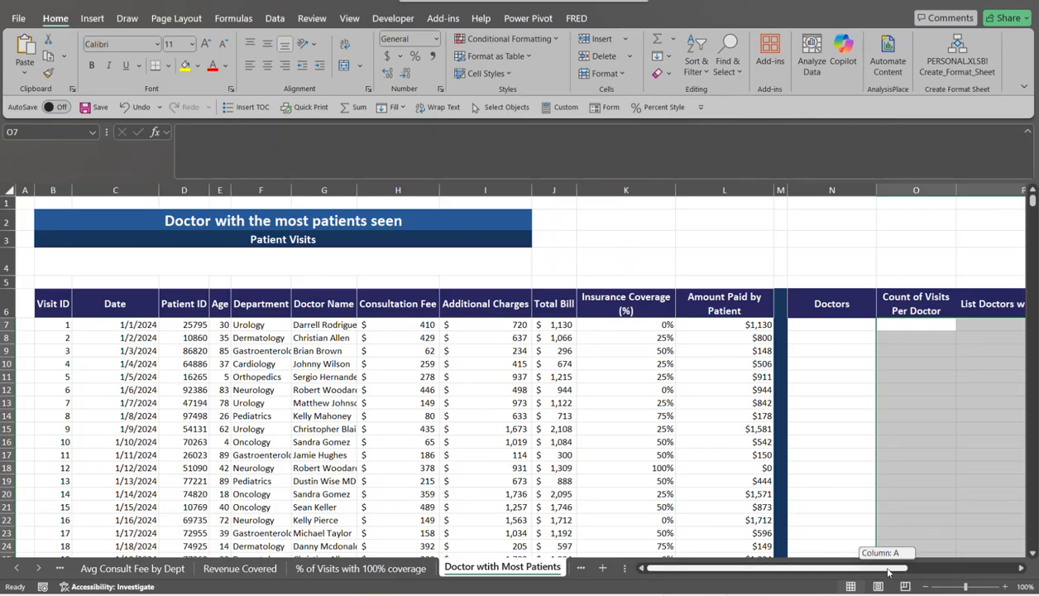
left_click(818, 330)
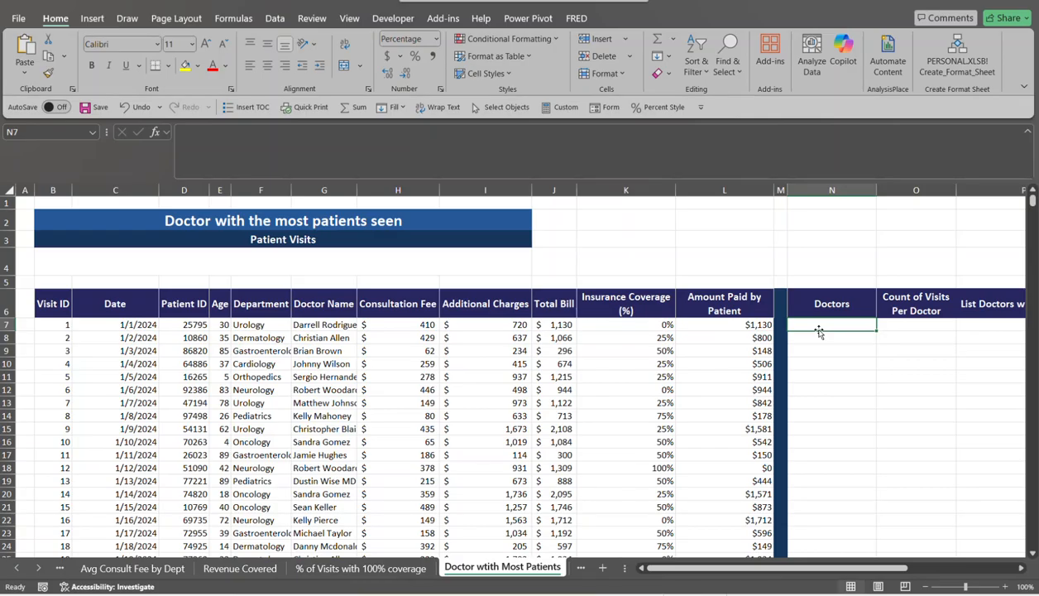
type("=u")
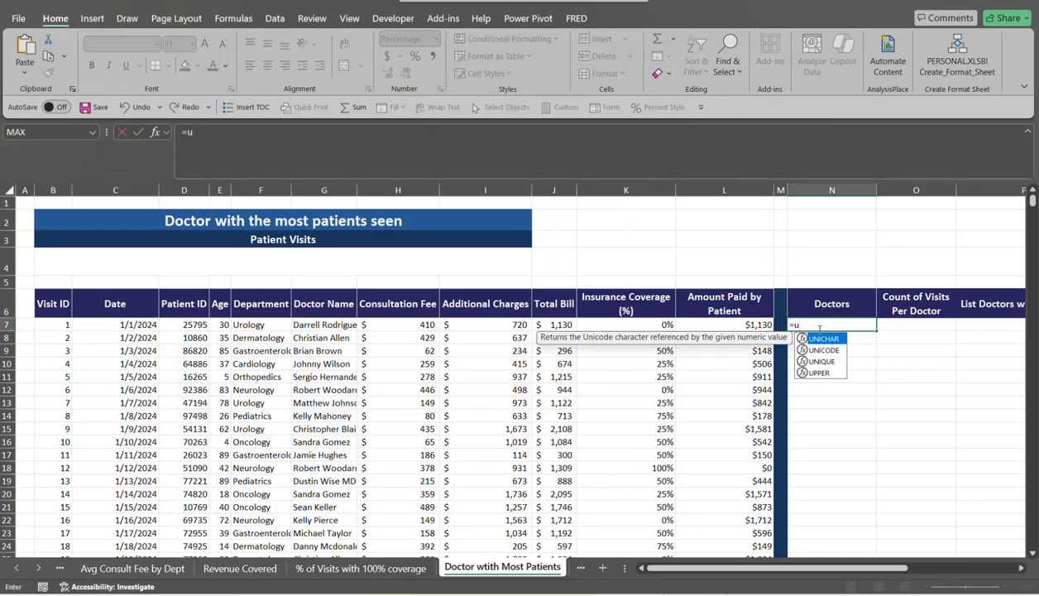
type("n")
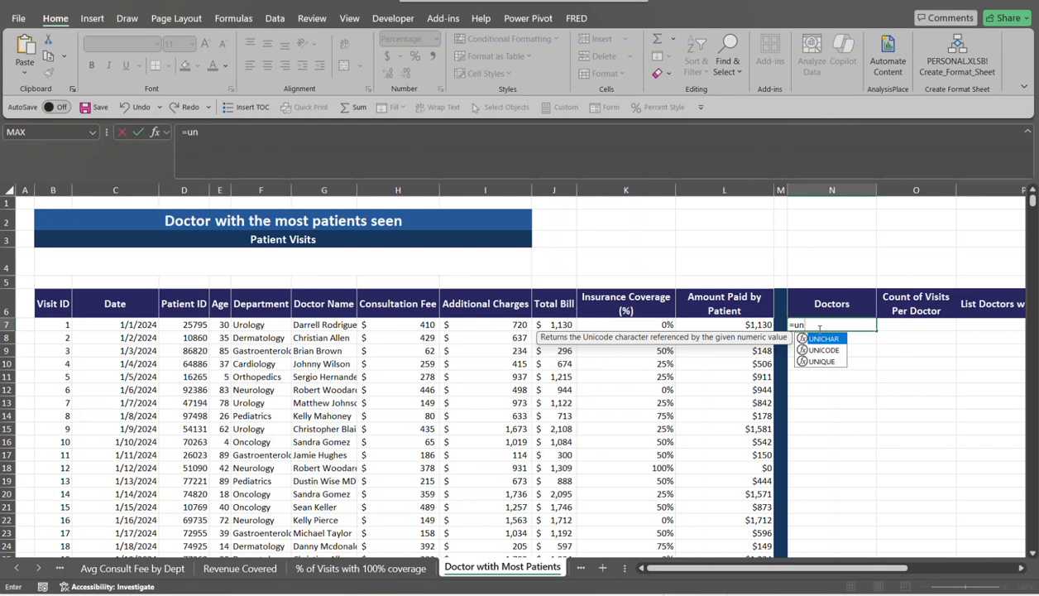
key("Down")
key("Down")
key("Tab")
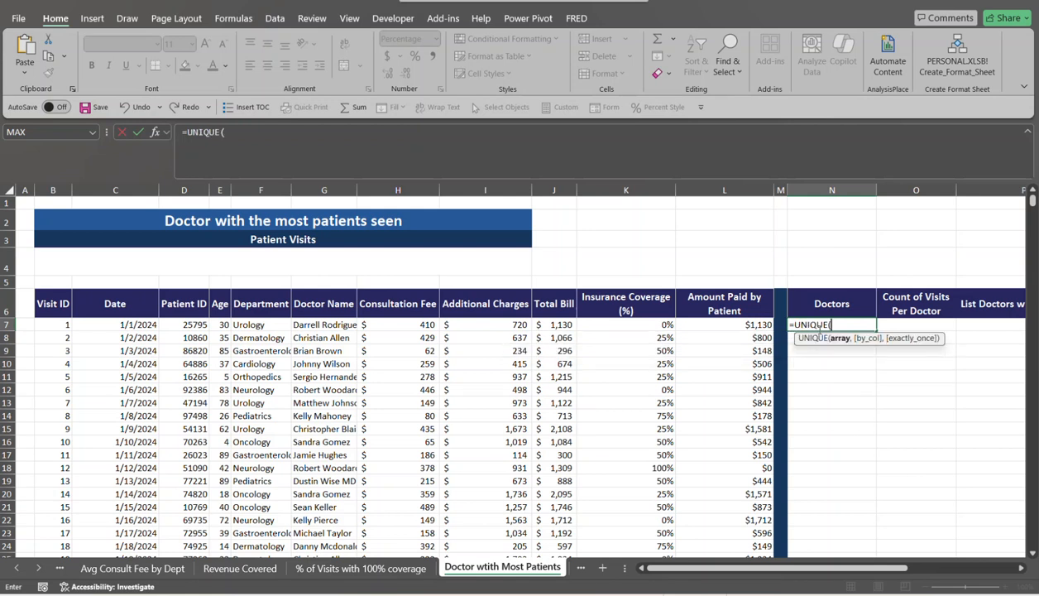
Complete the N7 formula as =UNIQUE(G7:G1006) to list each doctor name once.
left_click(310, 324)
key("ctrl+shift+Down")
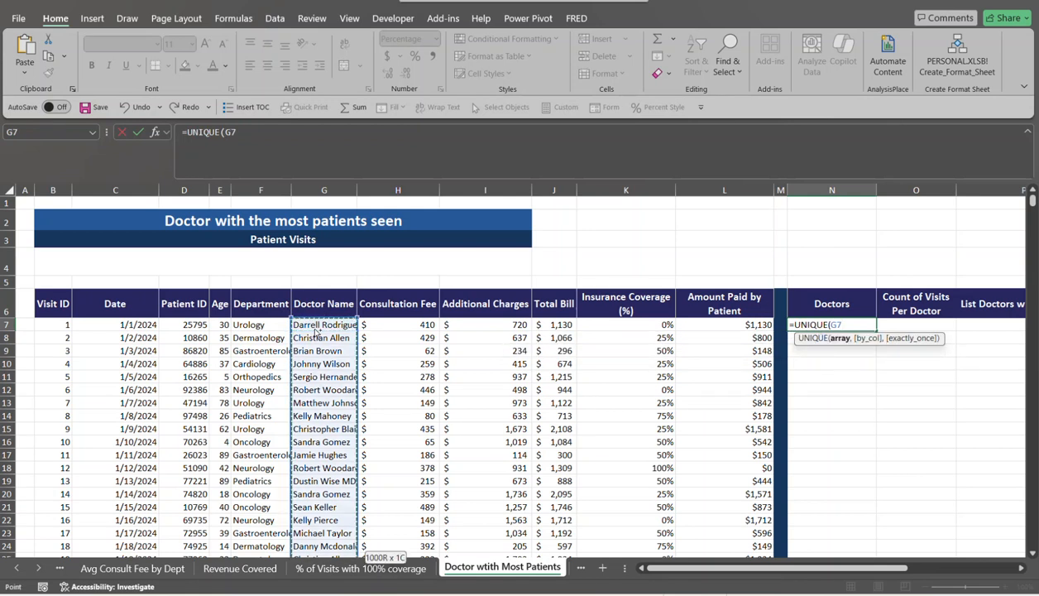
scroll(314, 330, "up", 20)
scroll(314, 331, "up", 10)
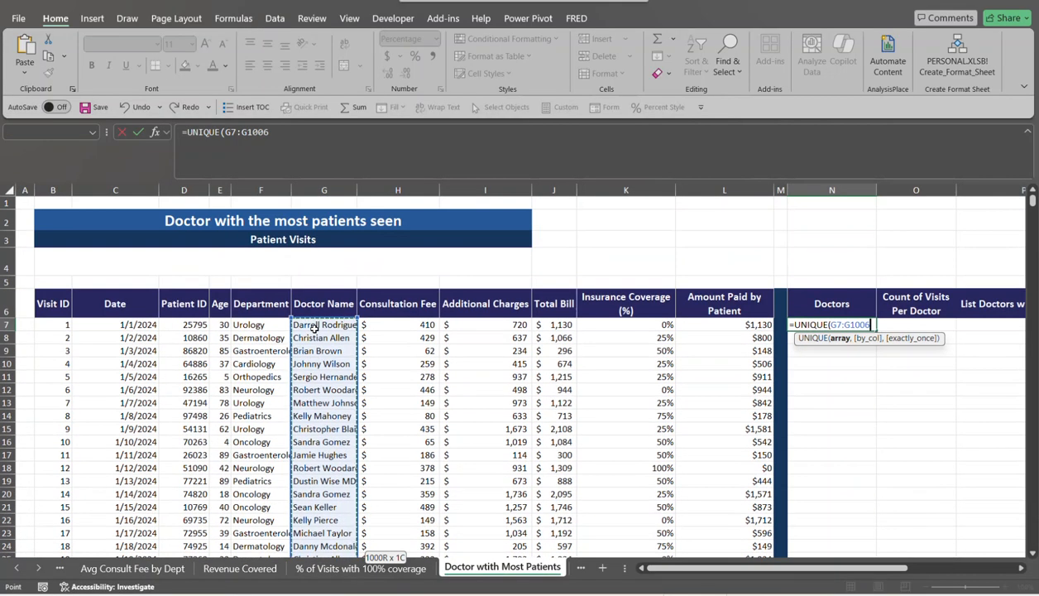
type(")")
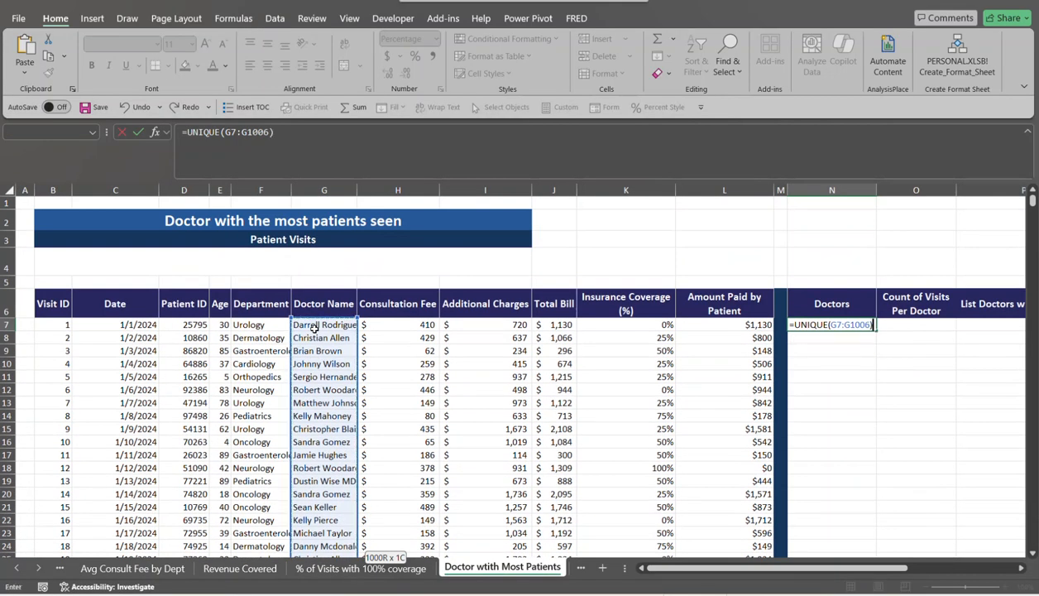
key("Return")
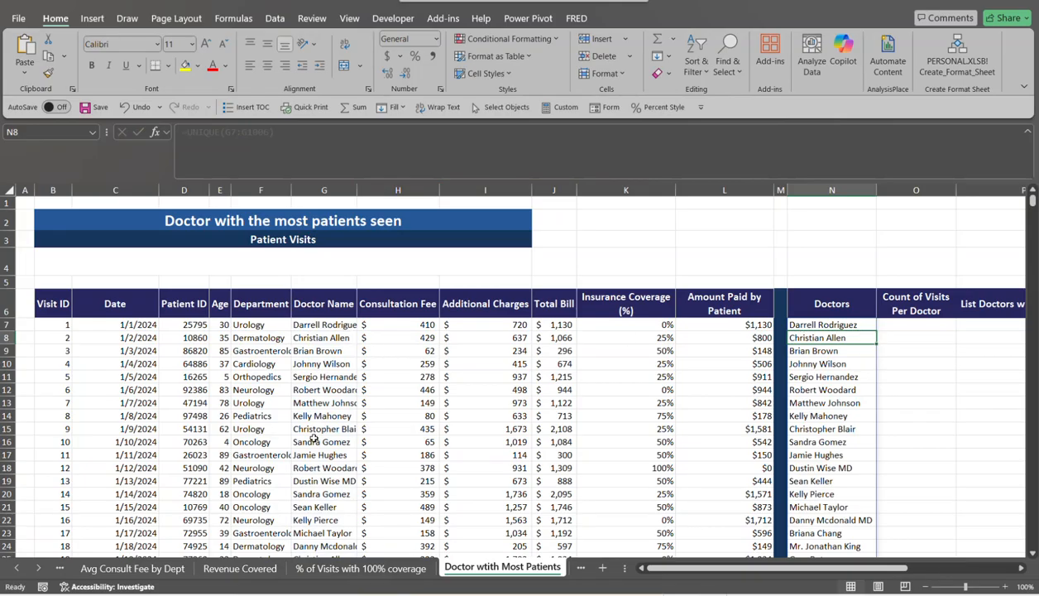
left_click(907, 324)
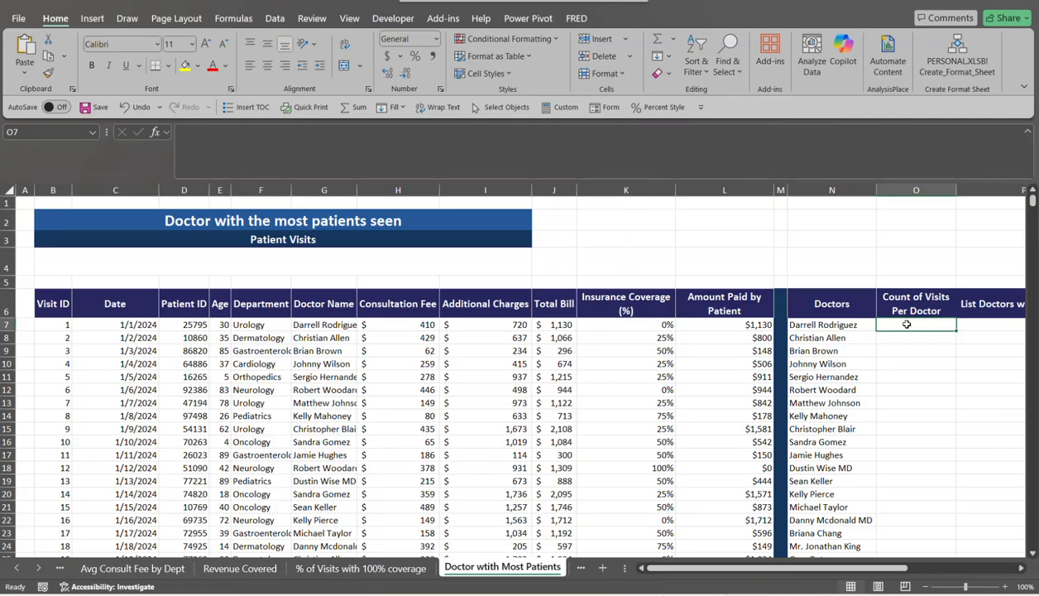
type("=coun")
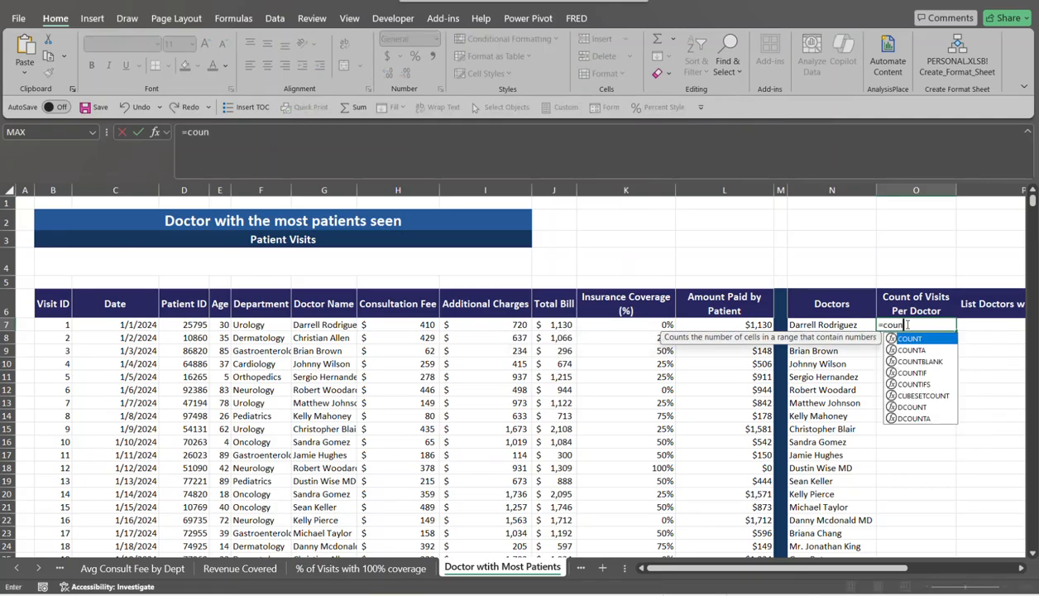
type("if")
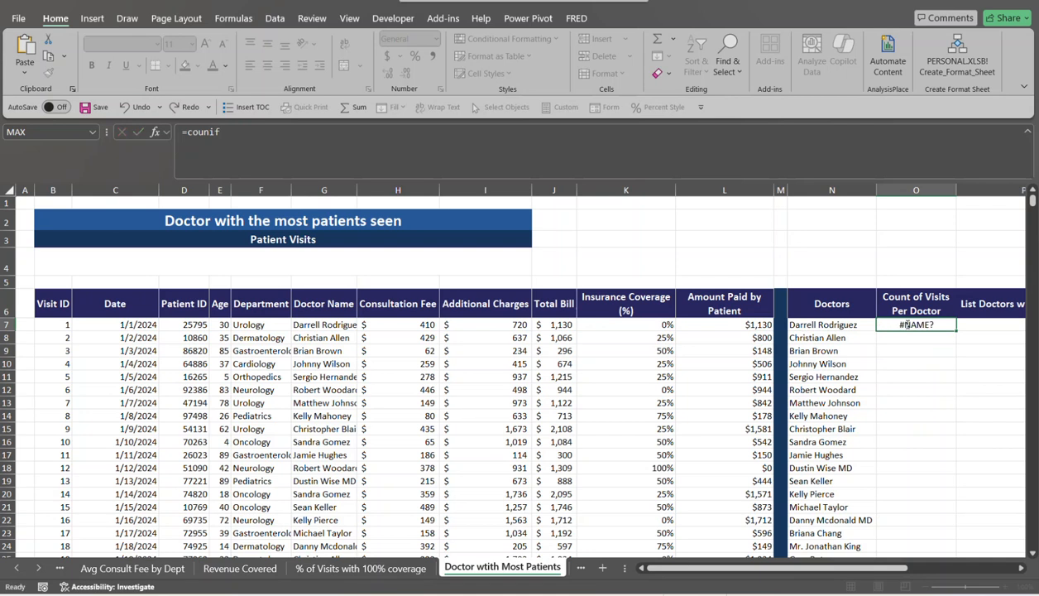
key("Tab")
key("Caps_Lock")
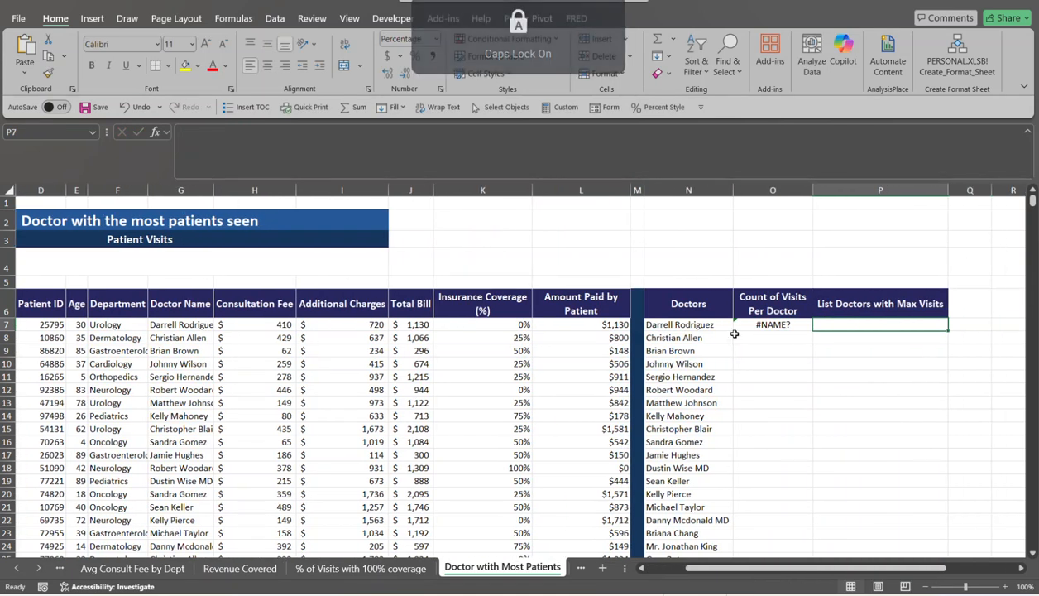
left_click(764, 325)
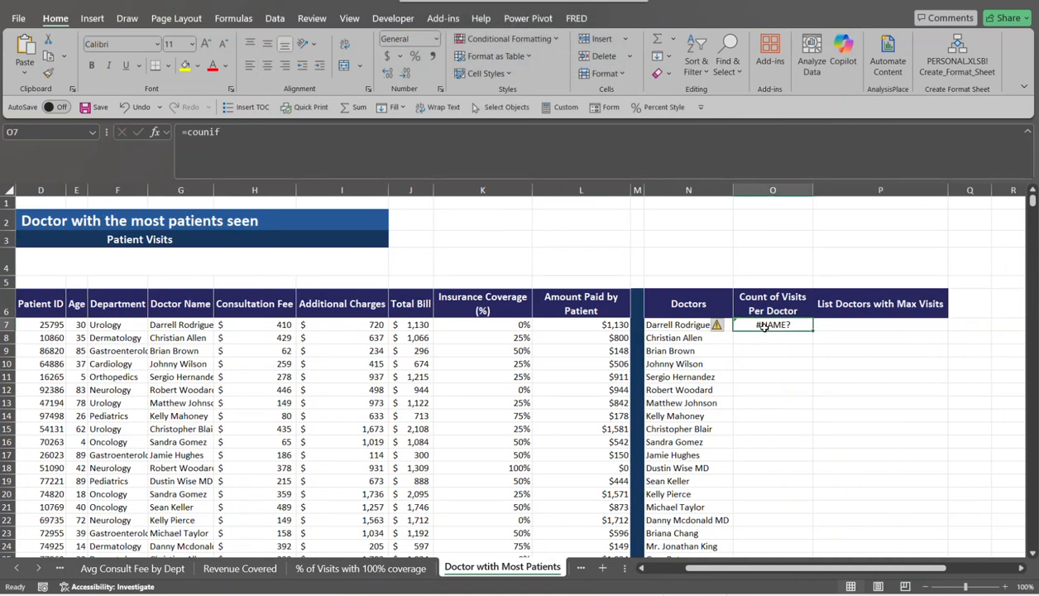
key("Caps_Lock")
left_click(242, 137)
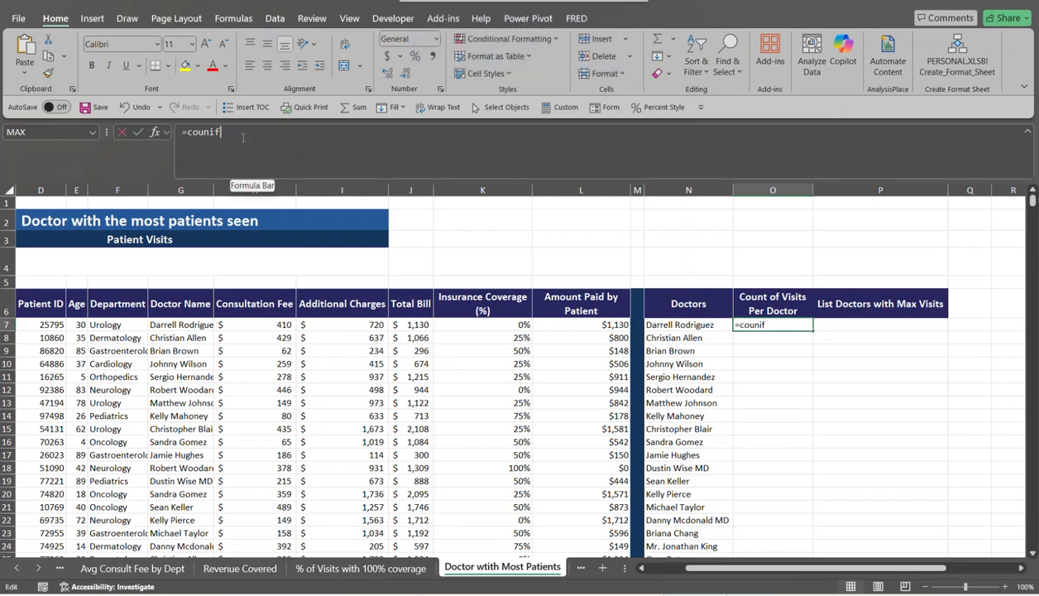
key("BackSpace")
key("BackSpace")
key("BackSpace")
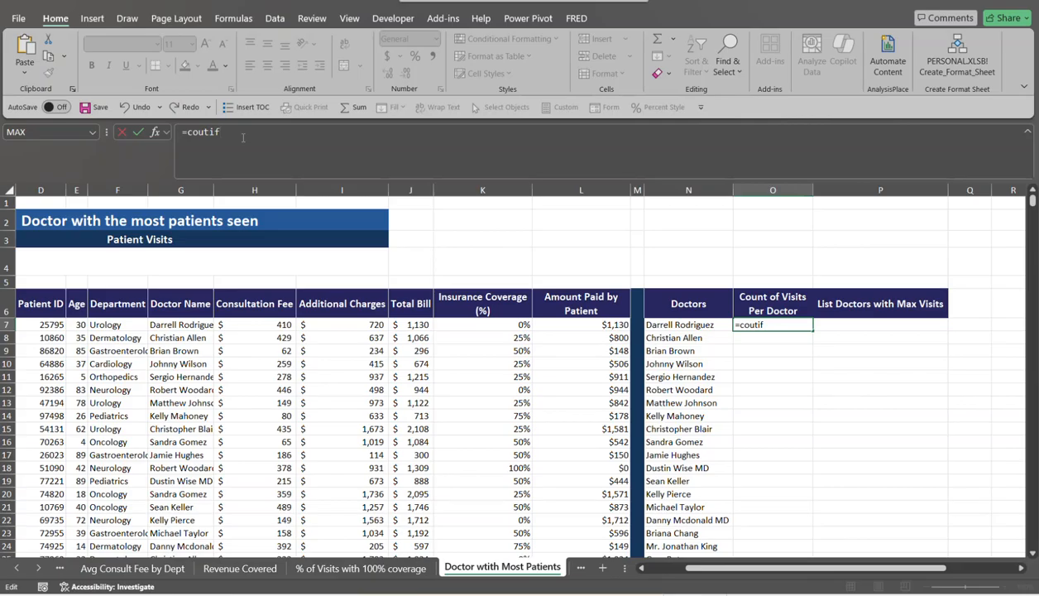
key("Tab")
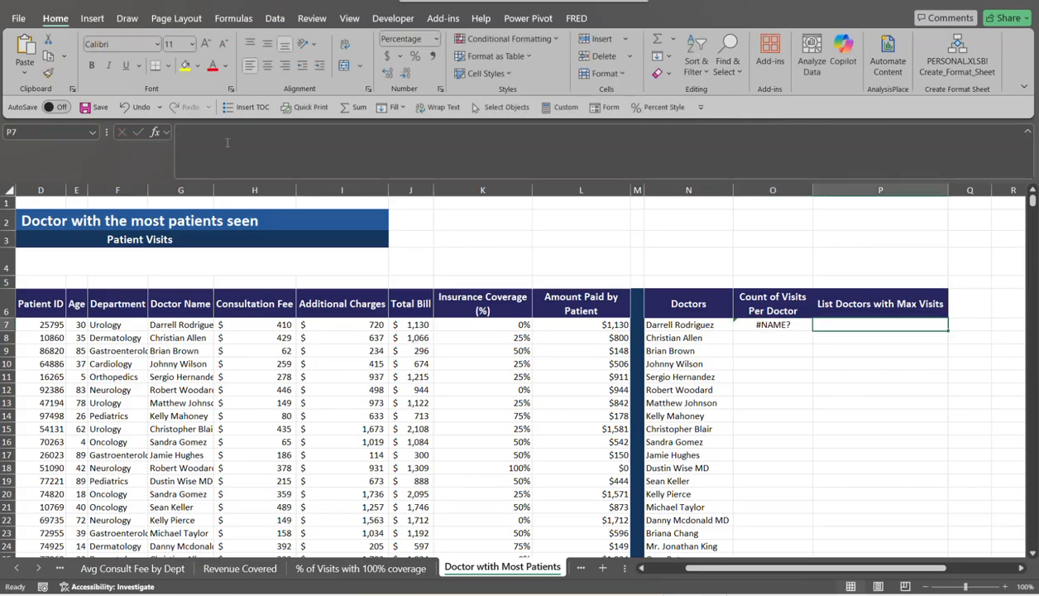
Begin the O7 formula, under Count of Visits Per Doctor, with the COUNTIF function.
left_click(781, 321)
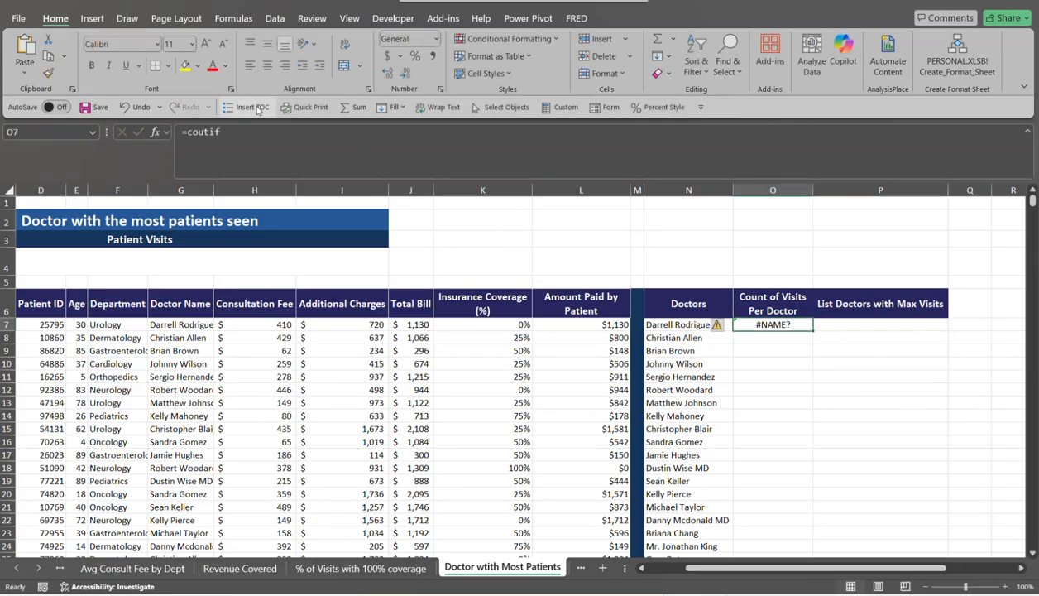
left_click(246, 129)
key("BackSpace")
key("BackSpace")
key("BackSpace")
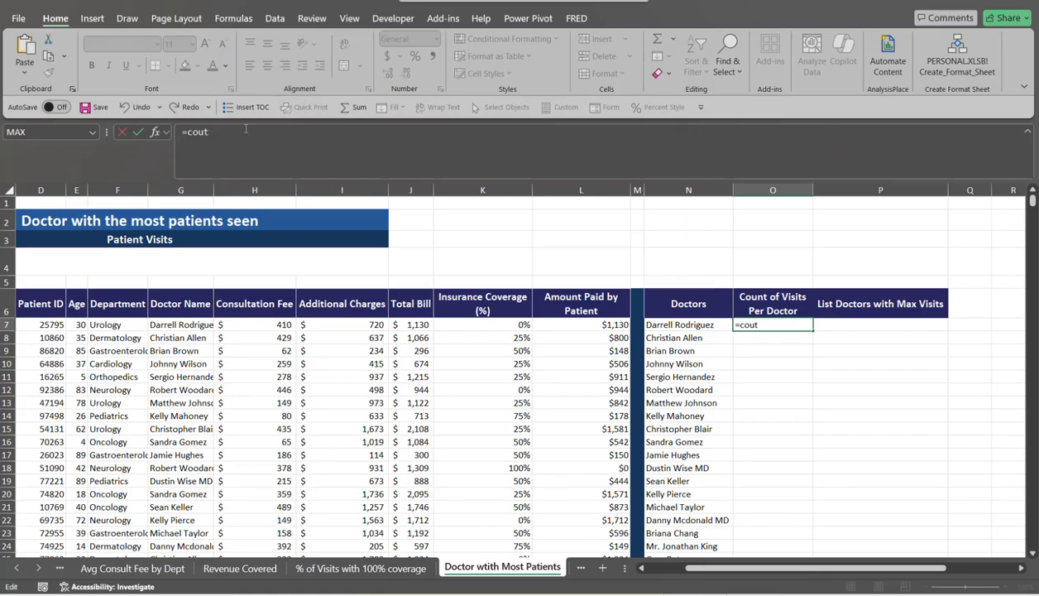
type("n")
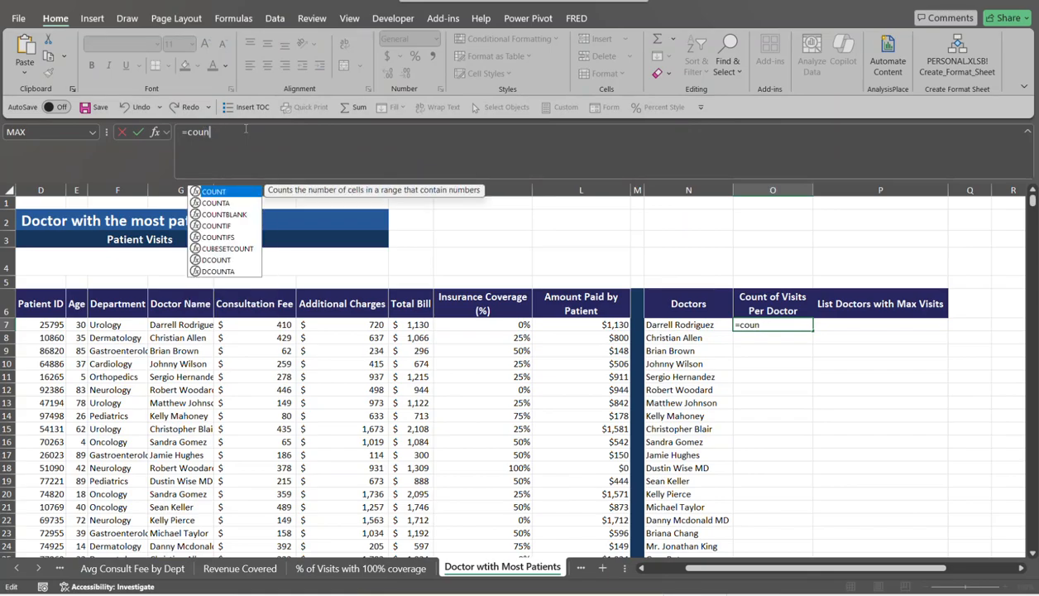
type("tif")
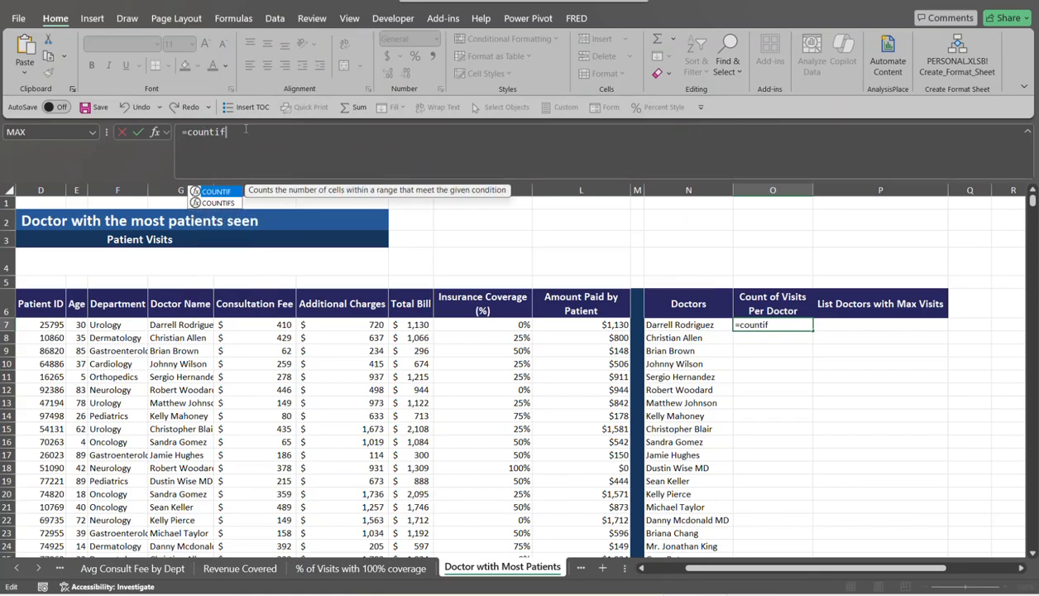
key("Tab")
type("(")
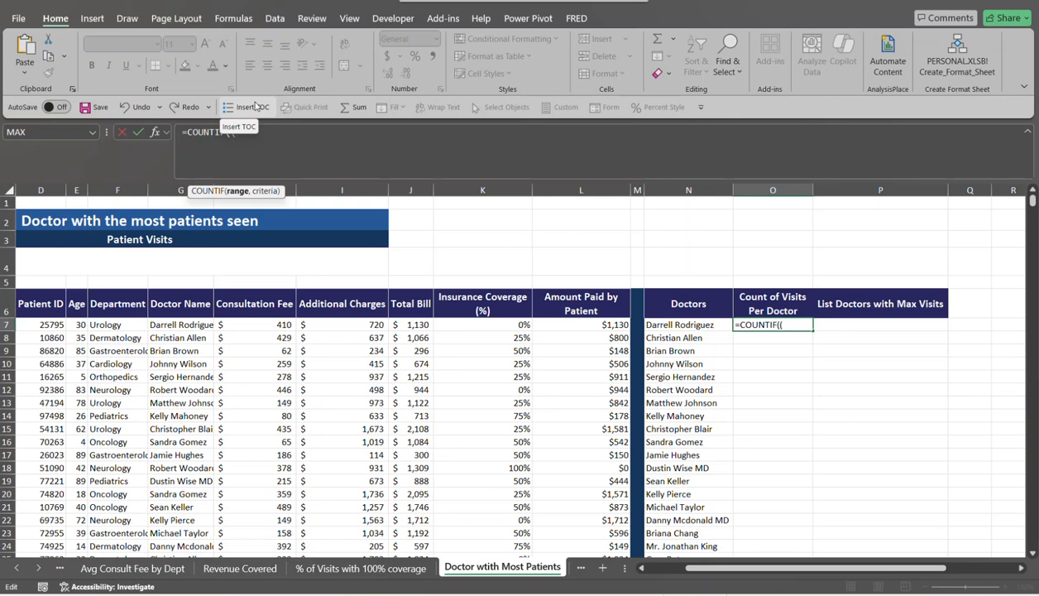
left_click(175, 326)
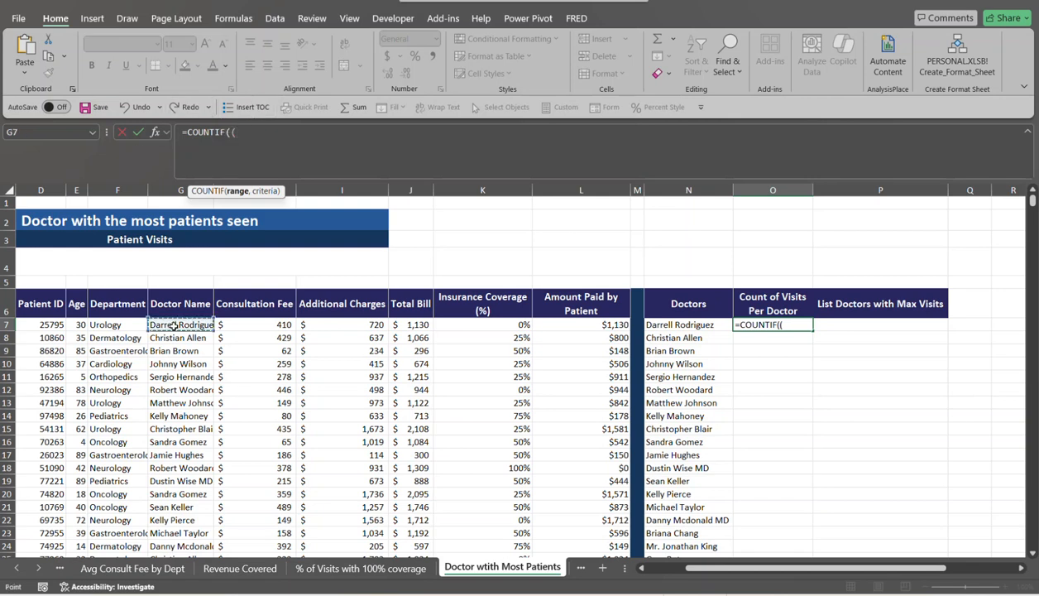
key("ctrl+shift+Down")
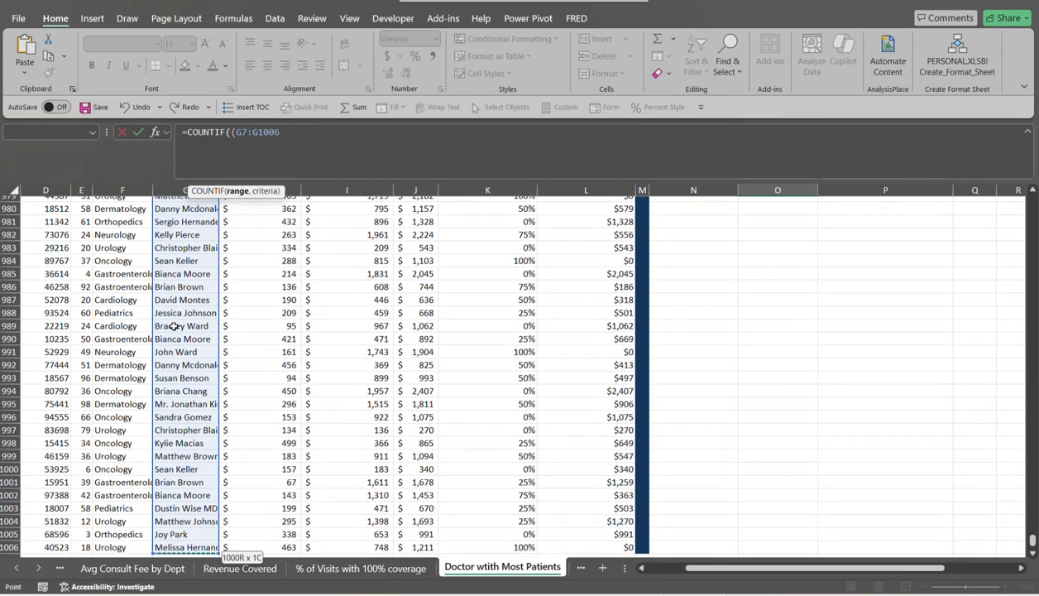
scroll(173, 327, "up", 8)
key("ctrl+BackSpace")
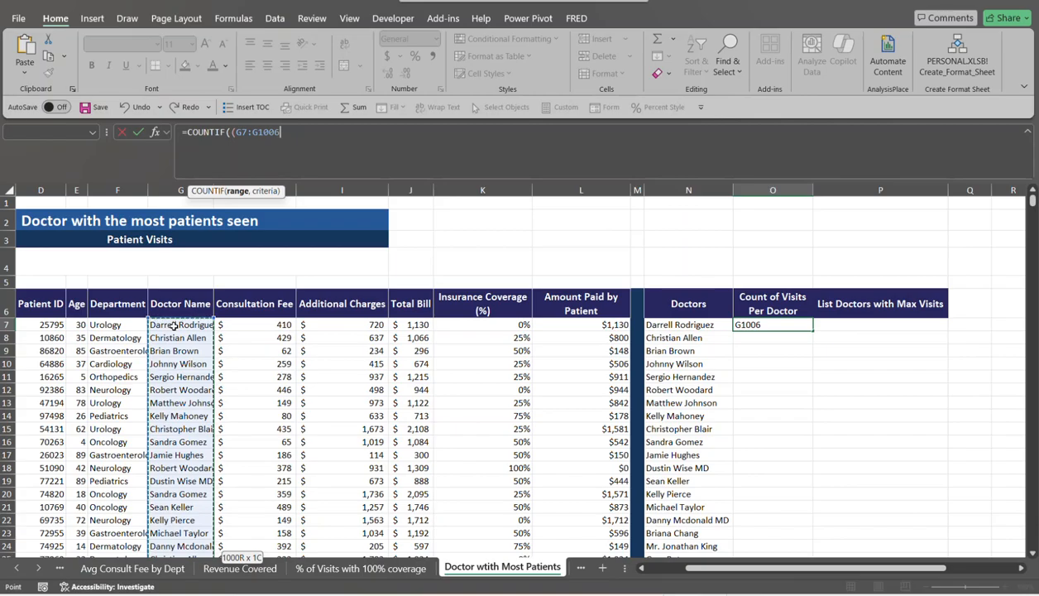
key("F4")
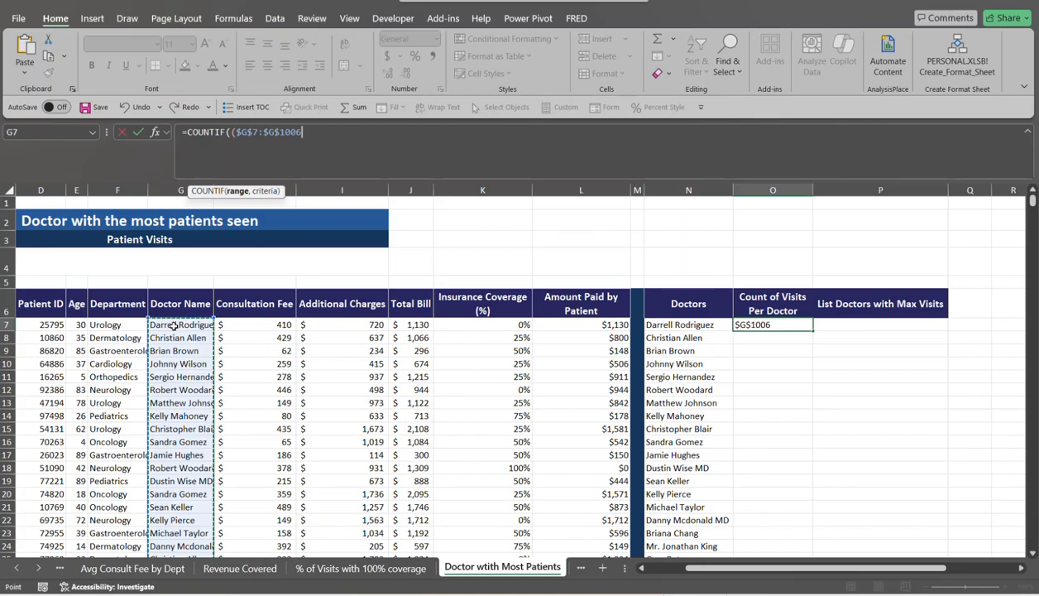
key("BackSpace")
key("BackSpace")
key("BackSpace")
key("BackSpace")
key("BackSpace")
key("BackSpace")
key("BackSpace")
key("BackSpace")
key("BackSpace")
key("BackSpace")
key("BackSpace")
key("BackSpace")
type("F((F")
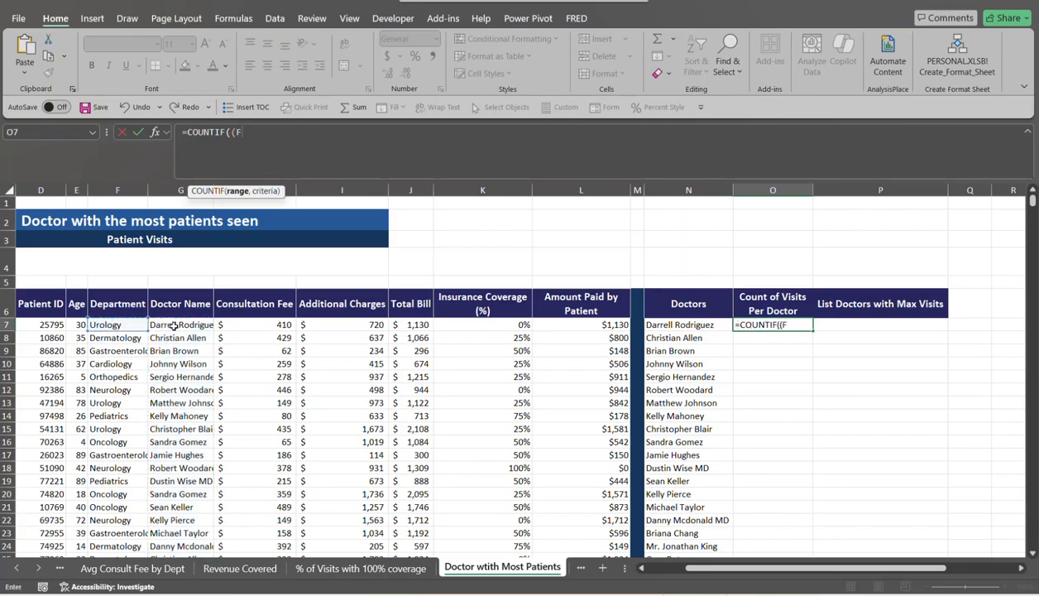
key("BackSpace")
Complete the O7 formula with the absolute range $G$7:$G$1006 and criterion N7 to count the first listed doctor's visits.
left_click(189, 324)
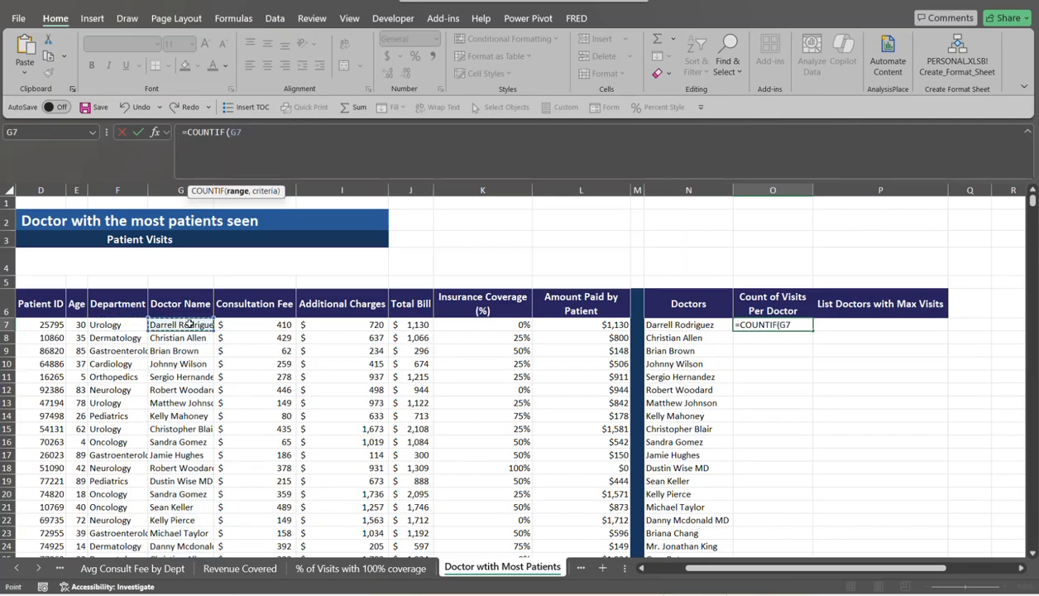
key("ctrl+shift+Down")
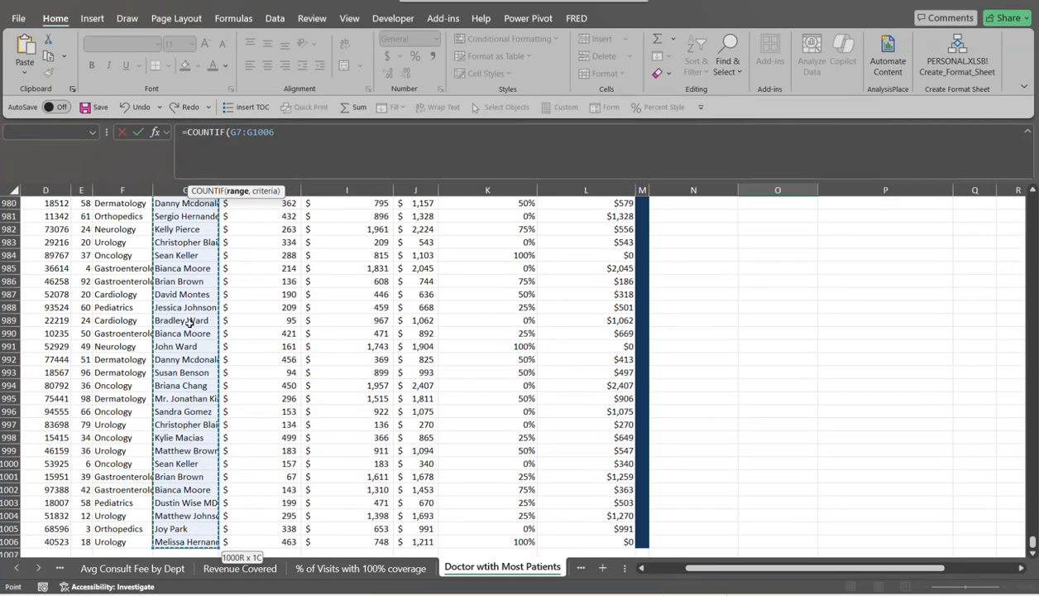
key("ctrl+BackSpace")
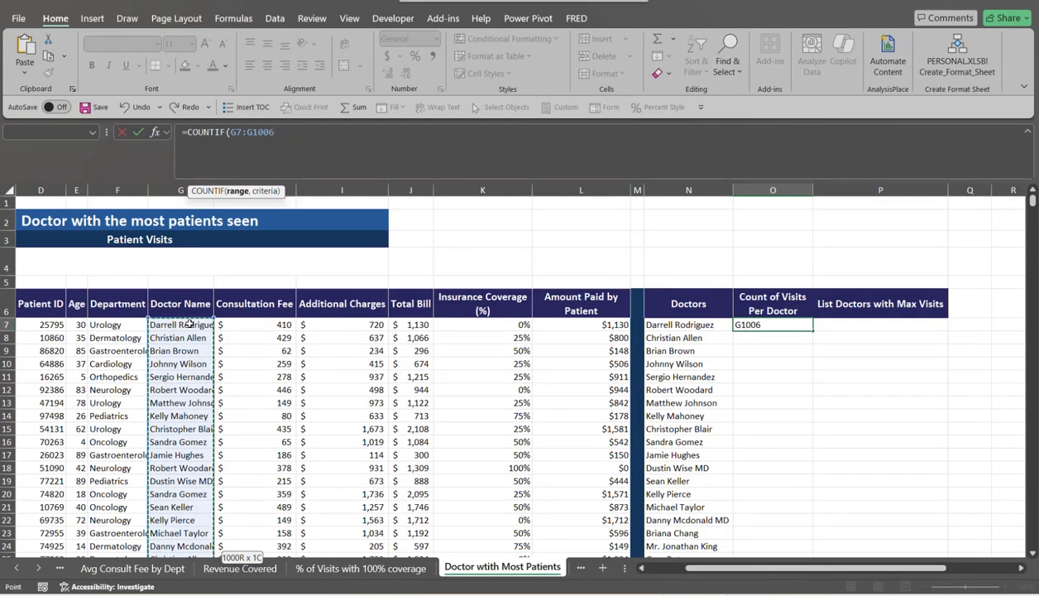
key("F4")
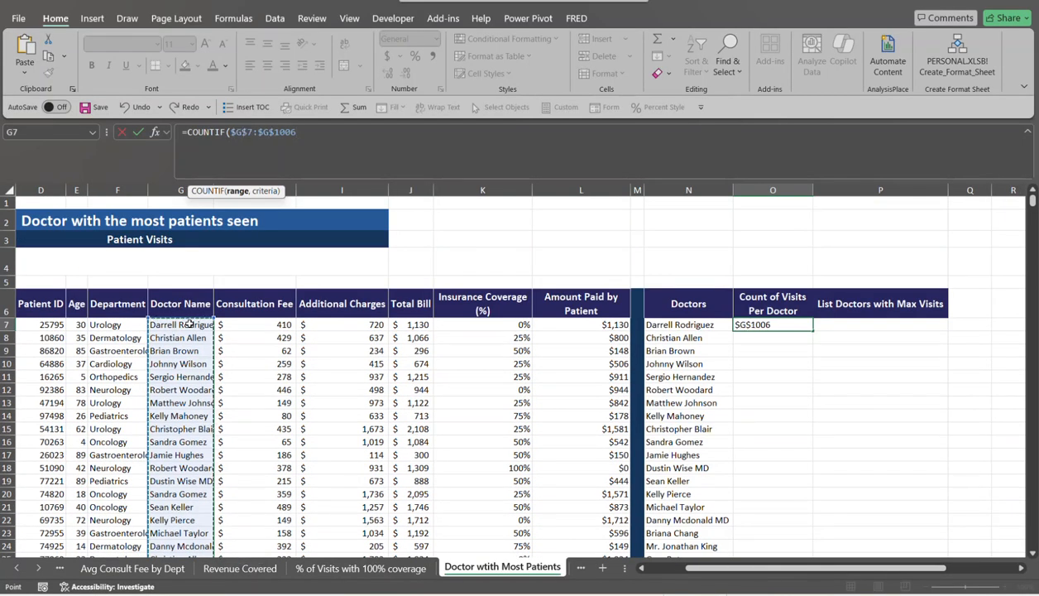
type(",")
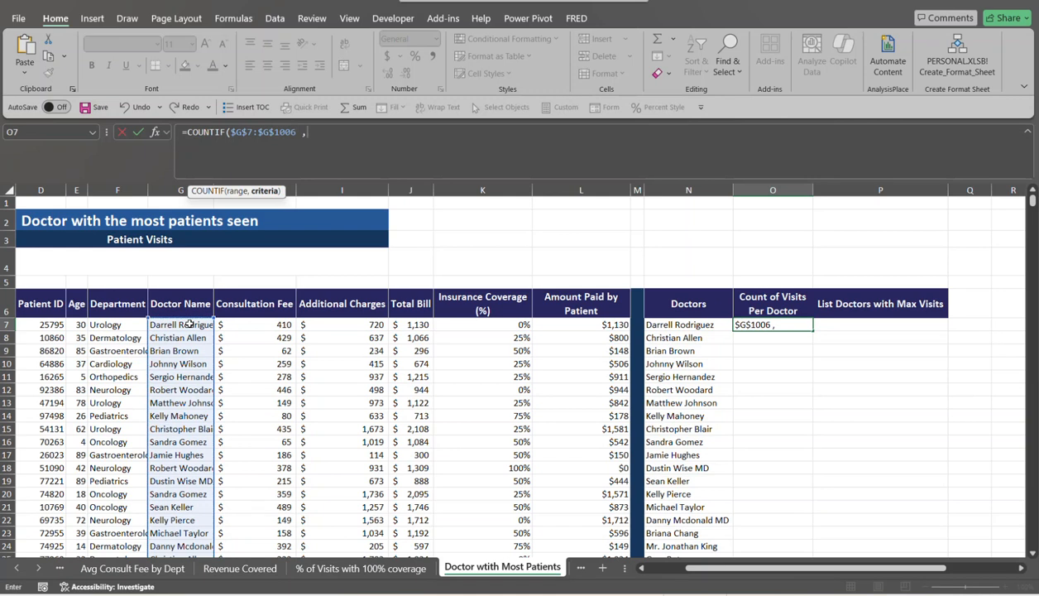
left_click(675, 322)
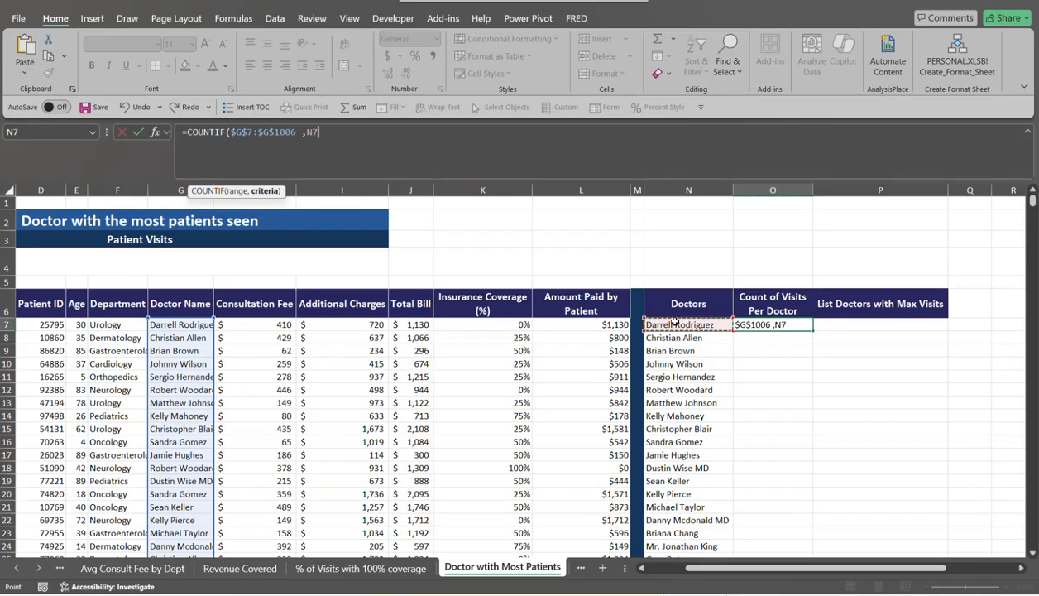
type(")")
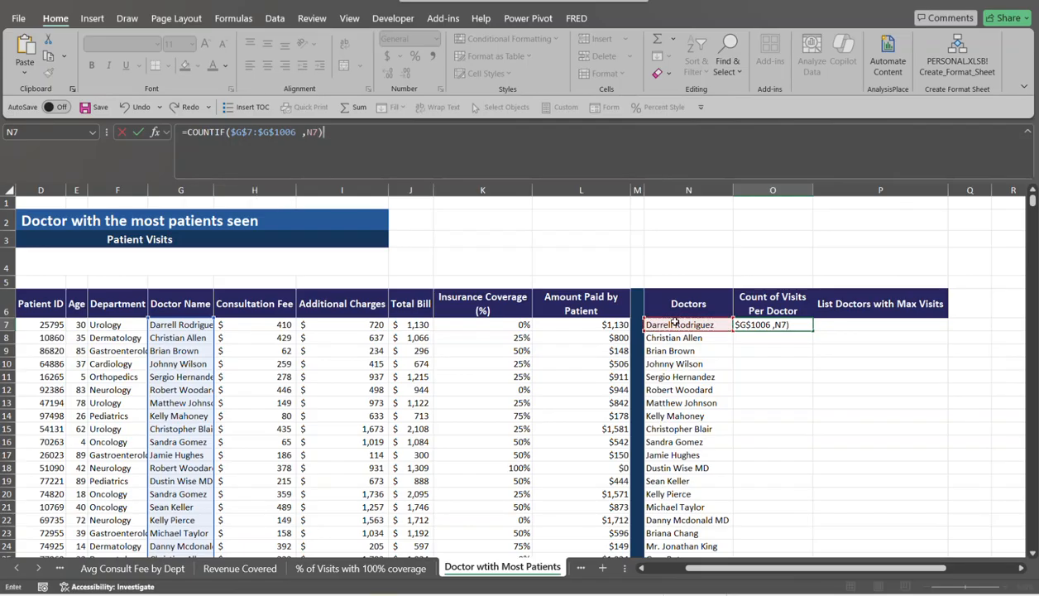
key("Return")
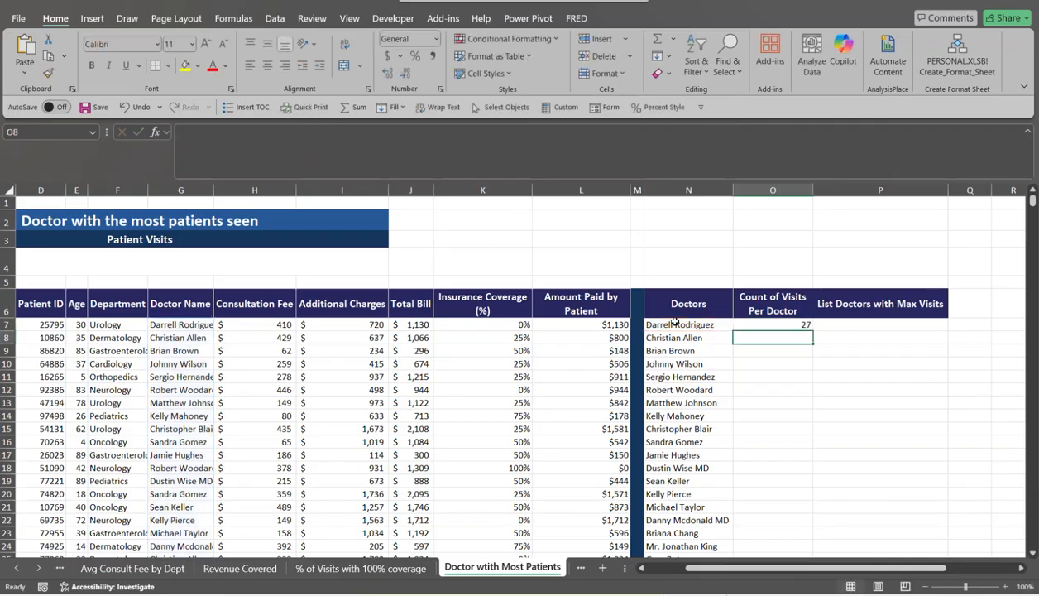
Fill the O7 COUNTIF formula down the Count of Visits Per Doctor column for every listed doctor.
left_click(812, 327)
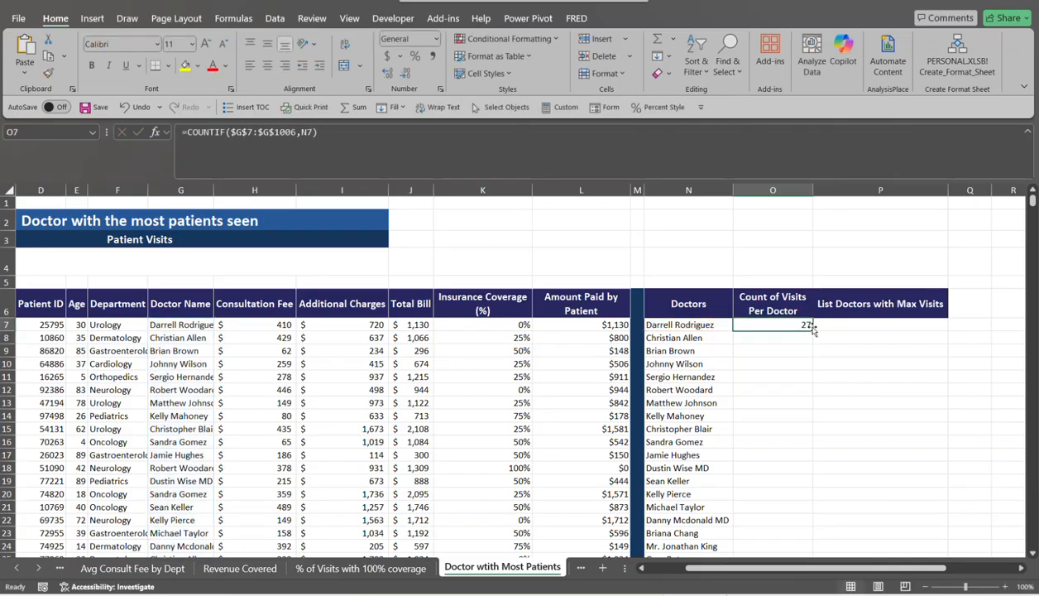
double_click(813, 331)
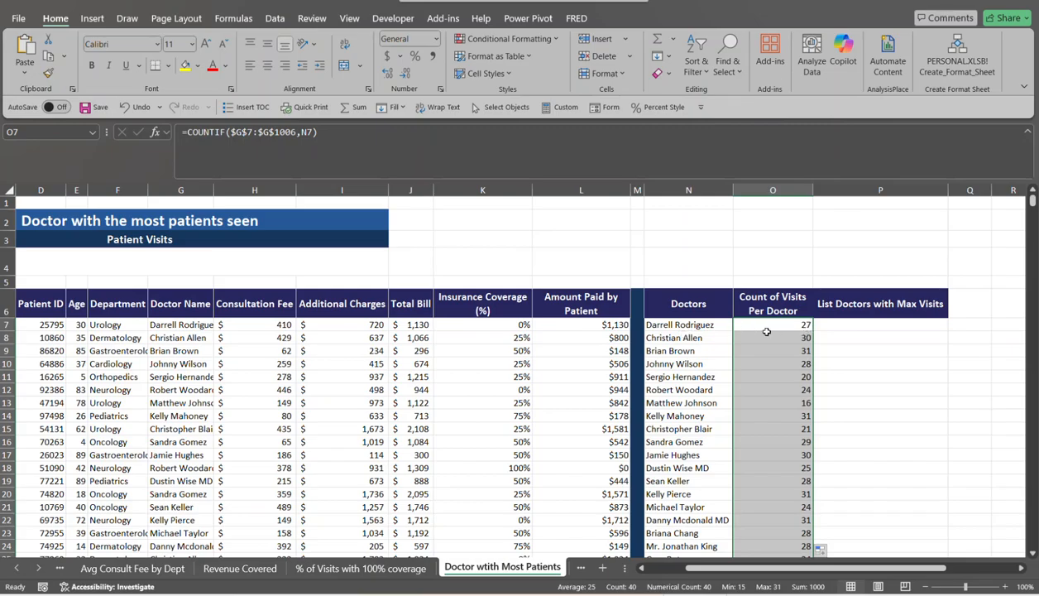
Begin a FILTER formula in P7, under List Doctors with Max Visits, with N7:O46 as its array.
left_click(834, 326)
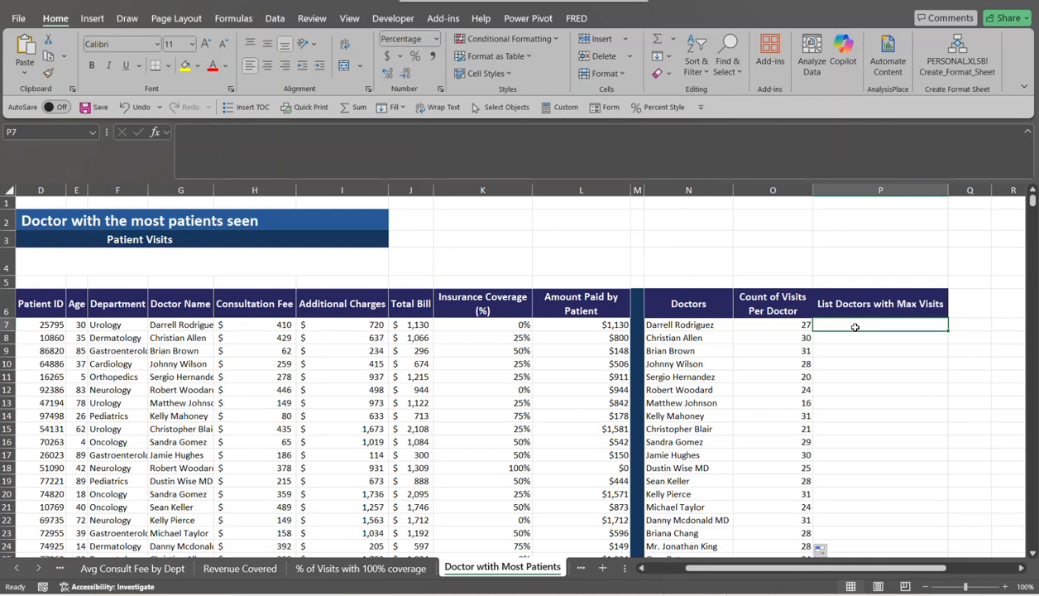
type("=fil")
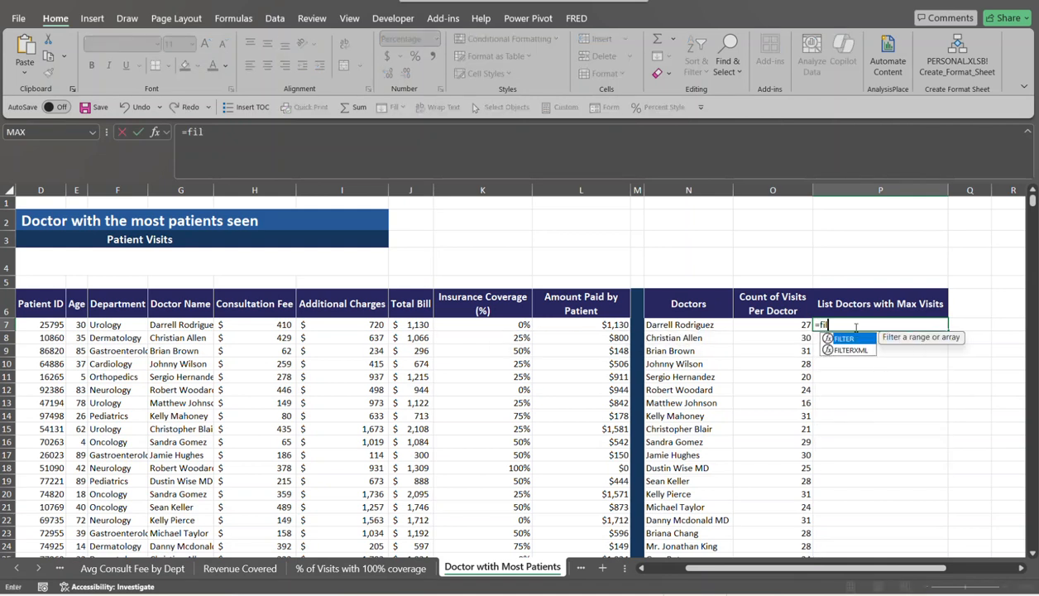
type("ter")
key("Tab")
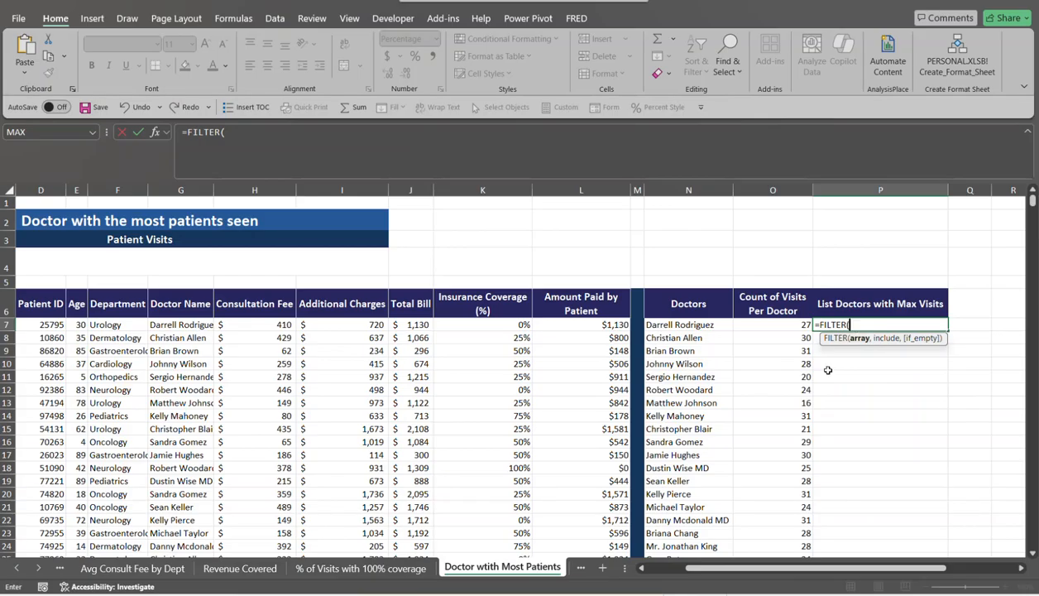
left_click(686, 325)
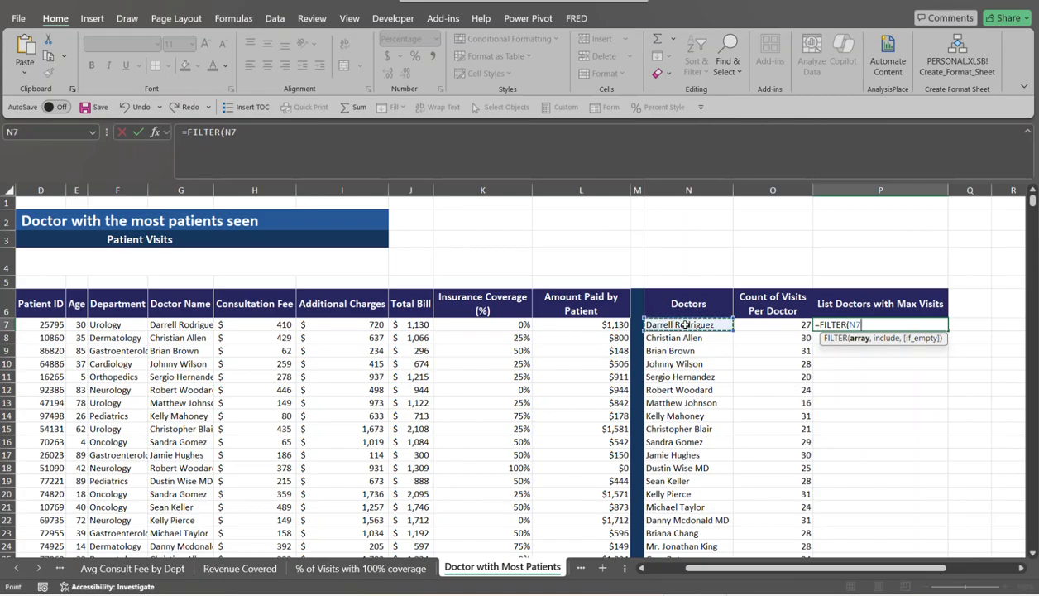
key("shift+Right")
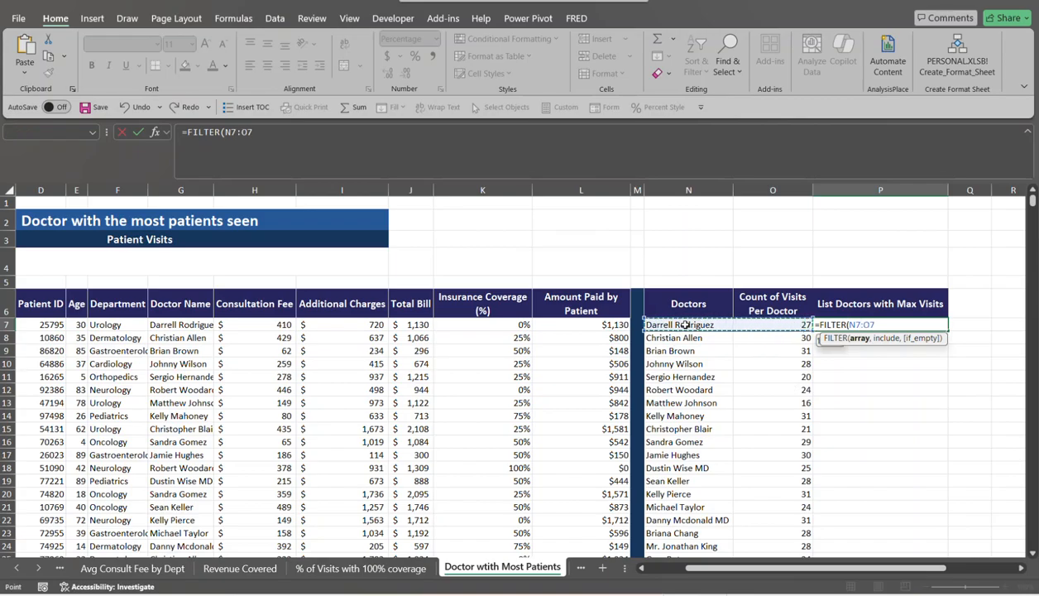
key("ctrl+shift+Down")
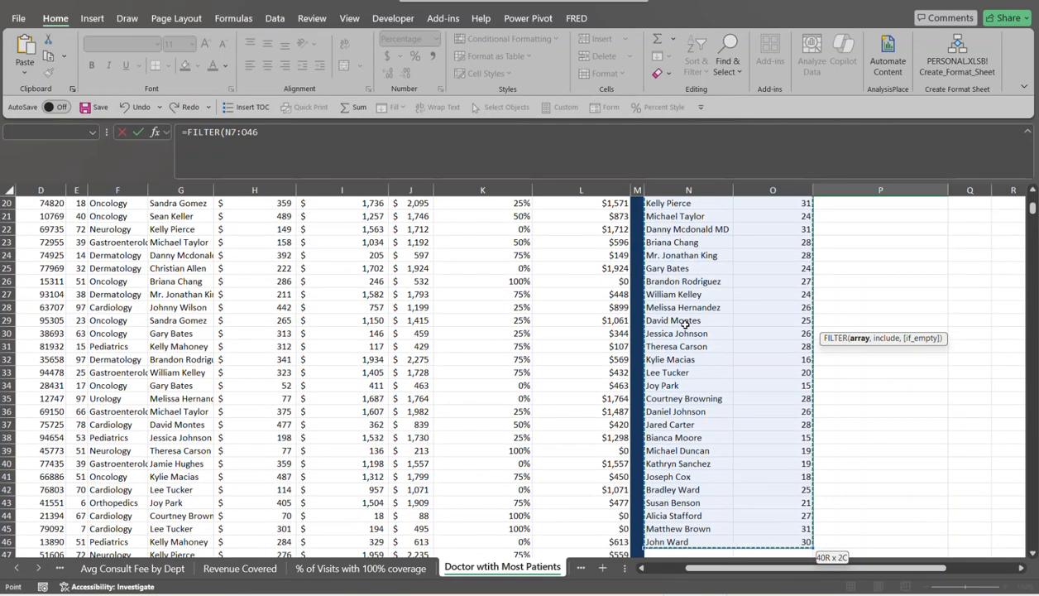
key("ctrl+BackSpace")
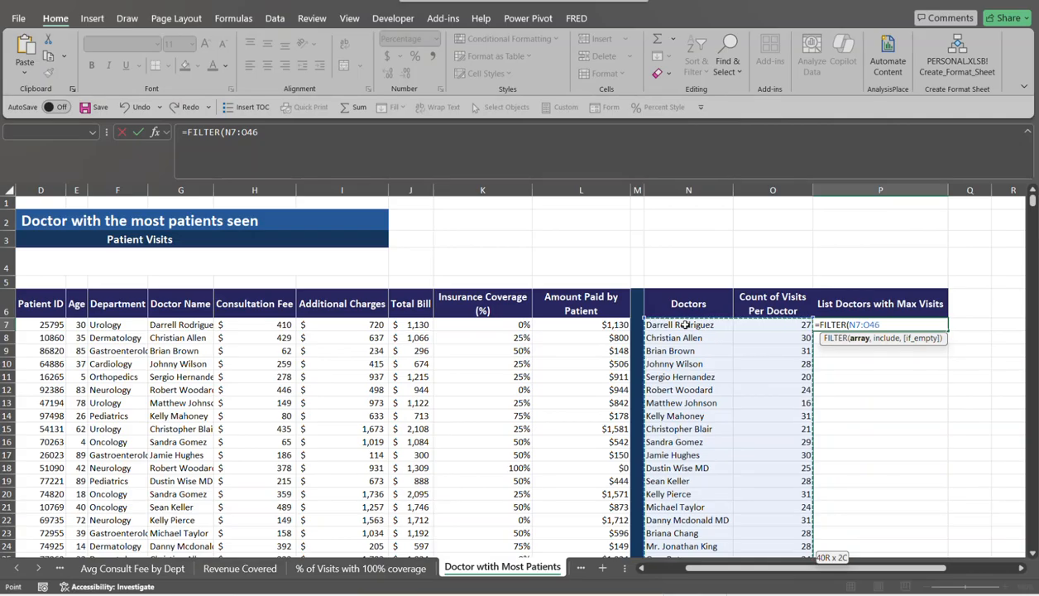
type(",")
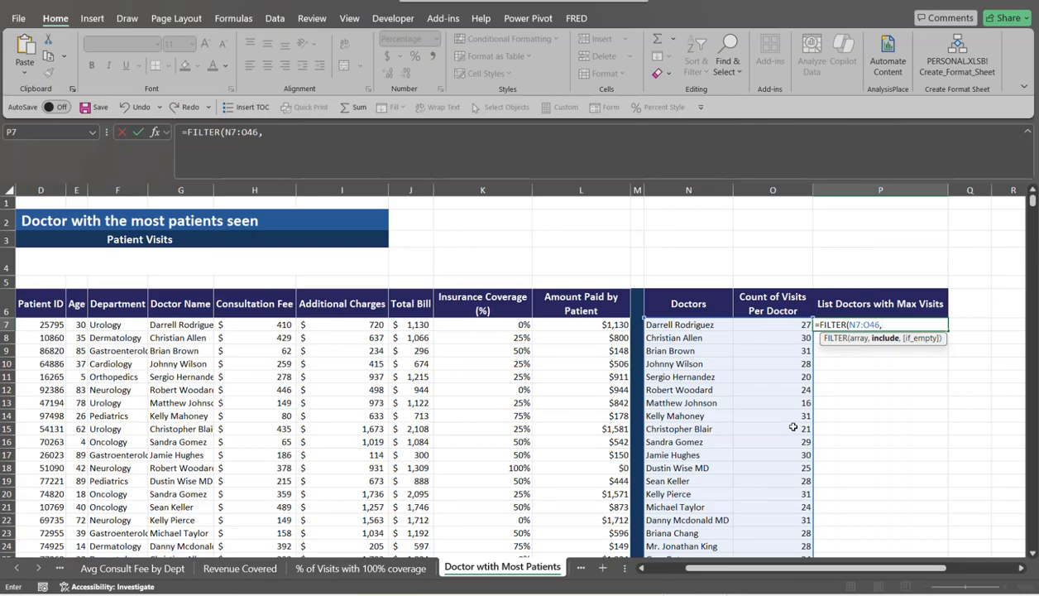
Complete the P7 FILTER formula with the include condition O7:O46=MAX(O7:O46) to list the doctors with the most visits.
left_click(805, 327)
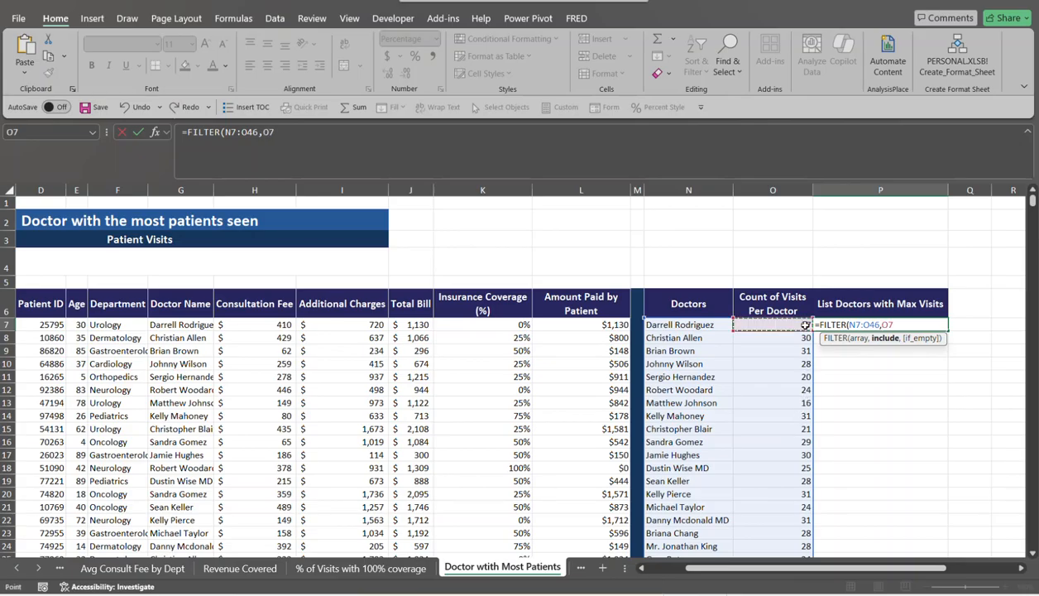
key("ctrl+shift+Down")
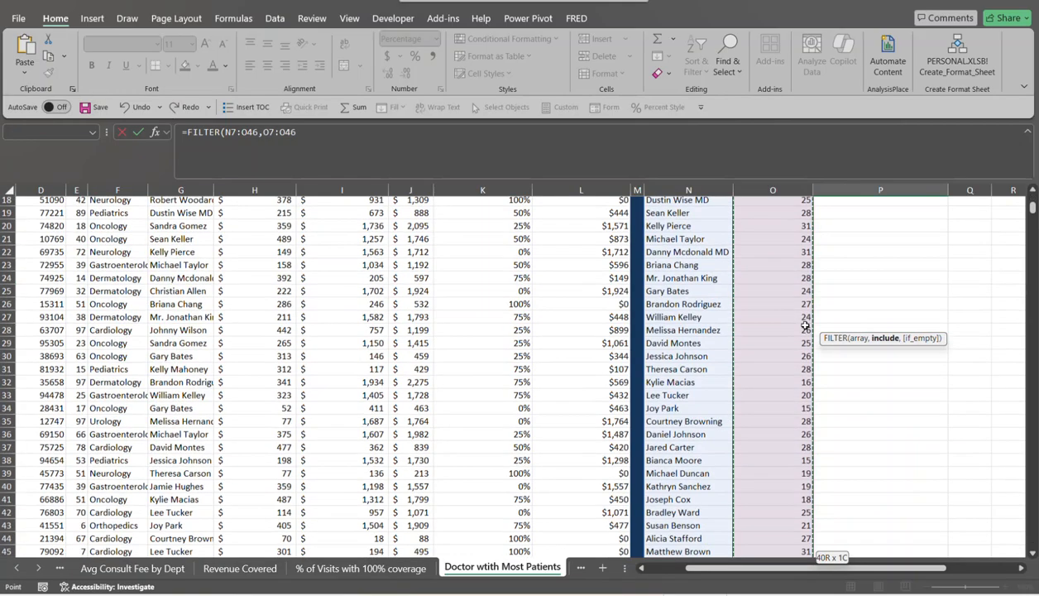
scroll(805, 327, "up", 6)
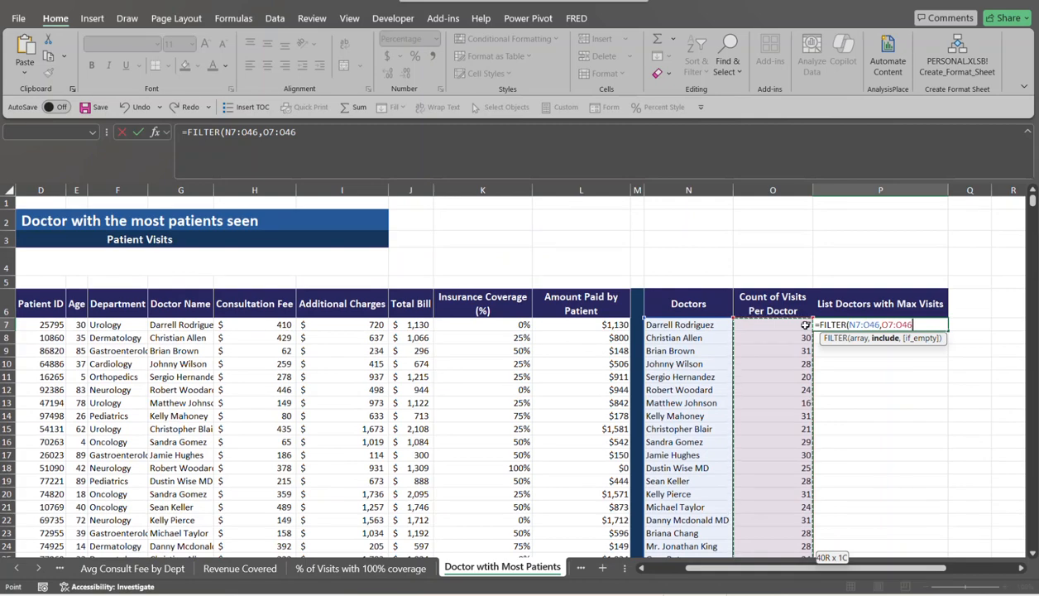
type("=")
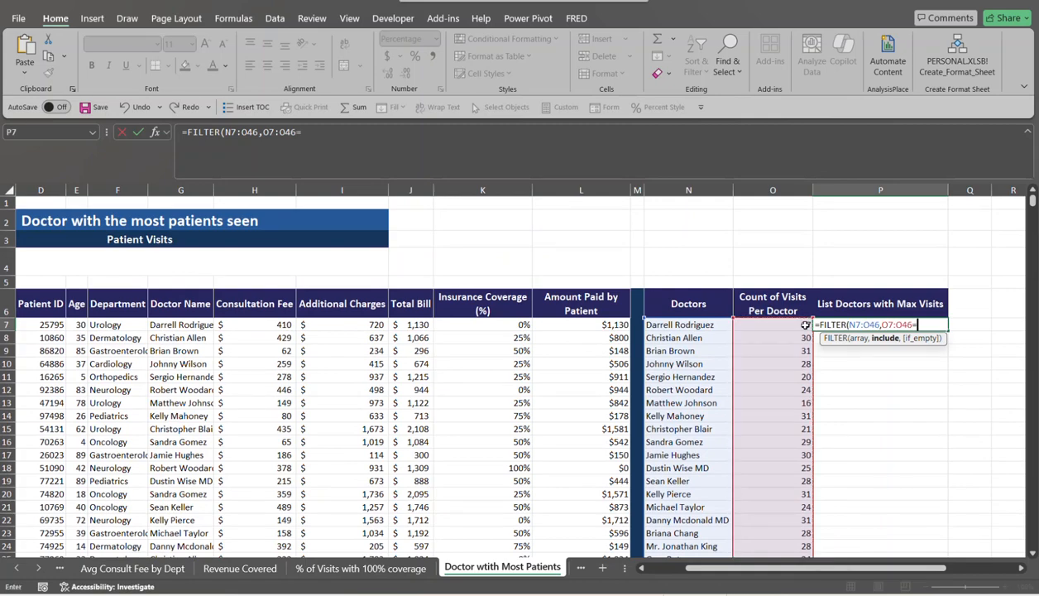
type("max")
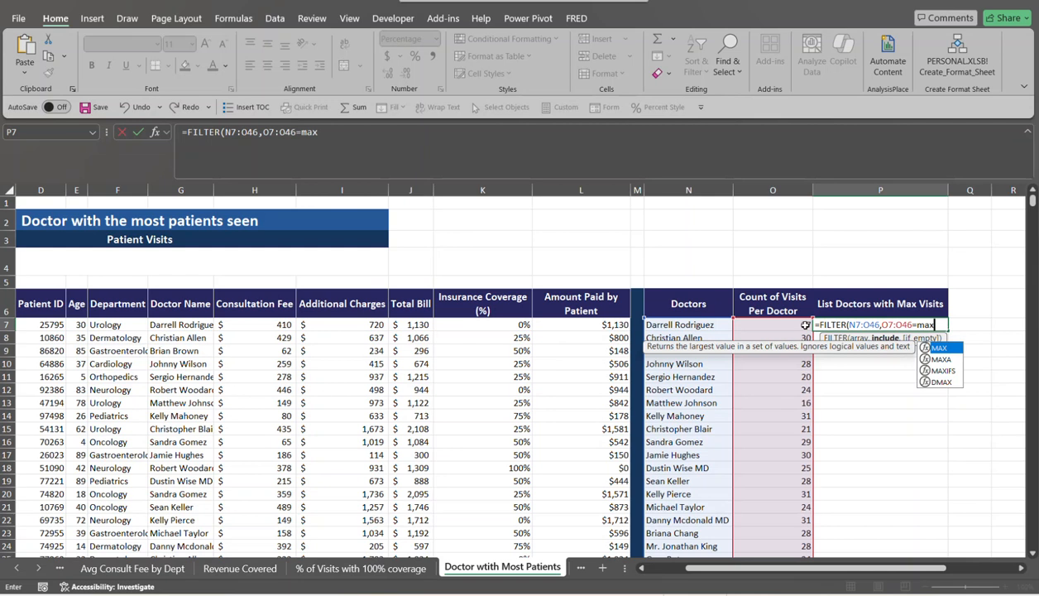
key("Tab")
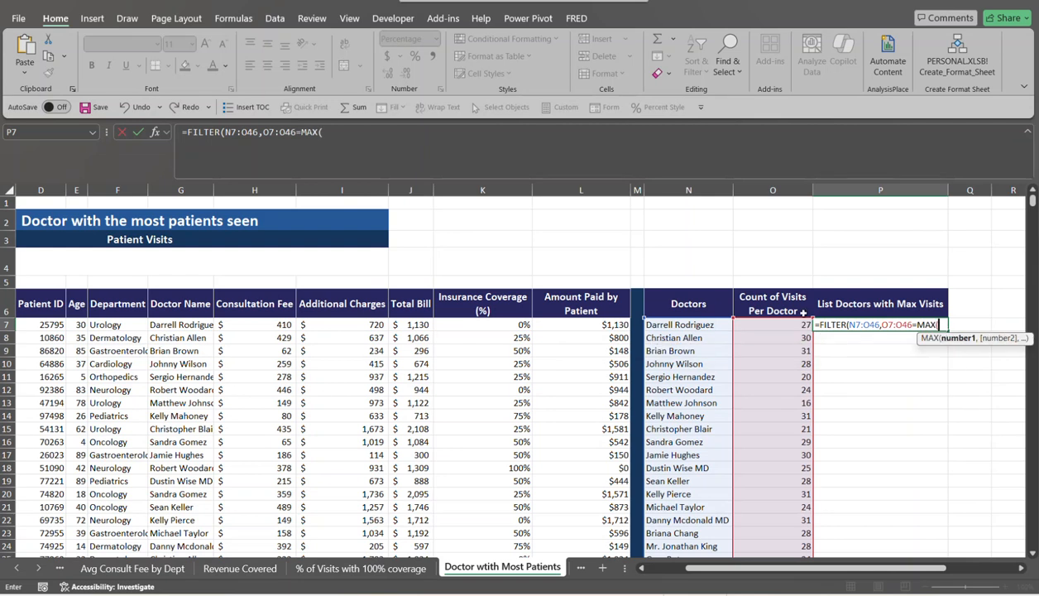
left_click(793, 326)
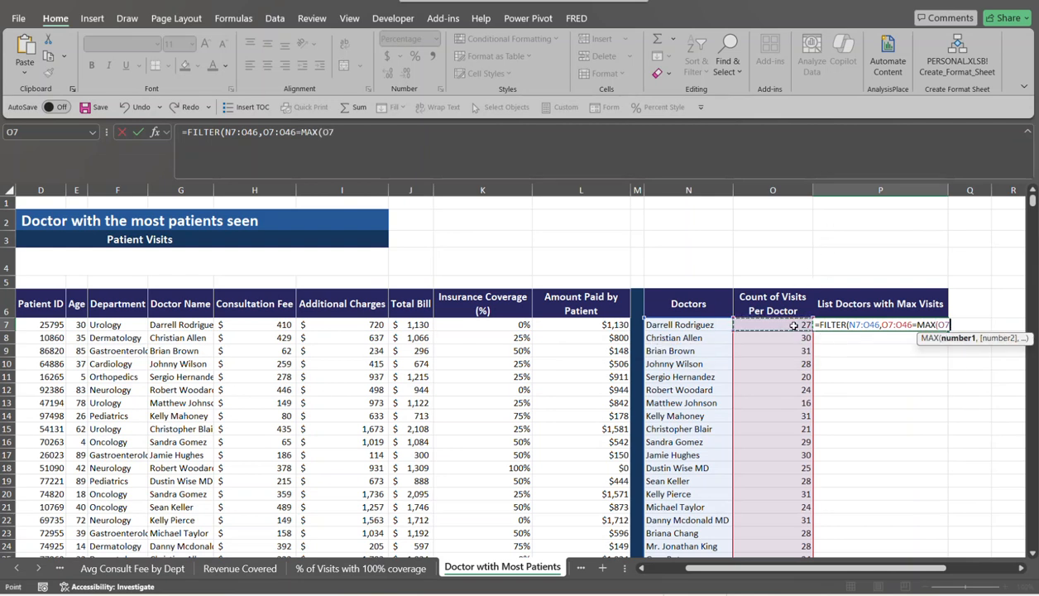
key("ctrl+shift+Down")
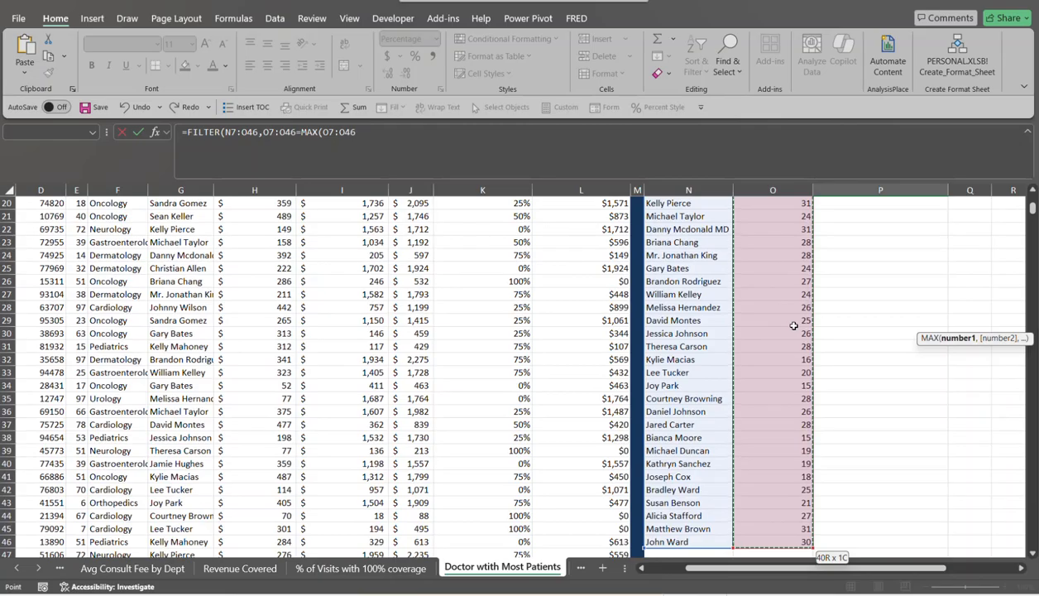
scroll(793, 326, "up", 6)
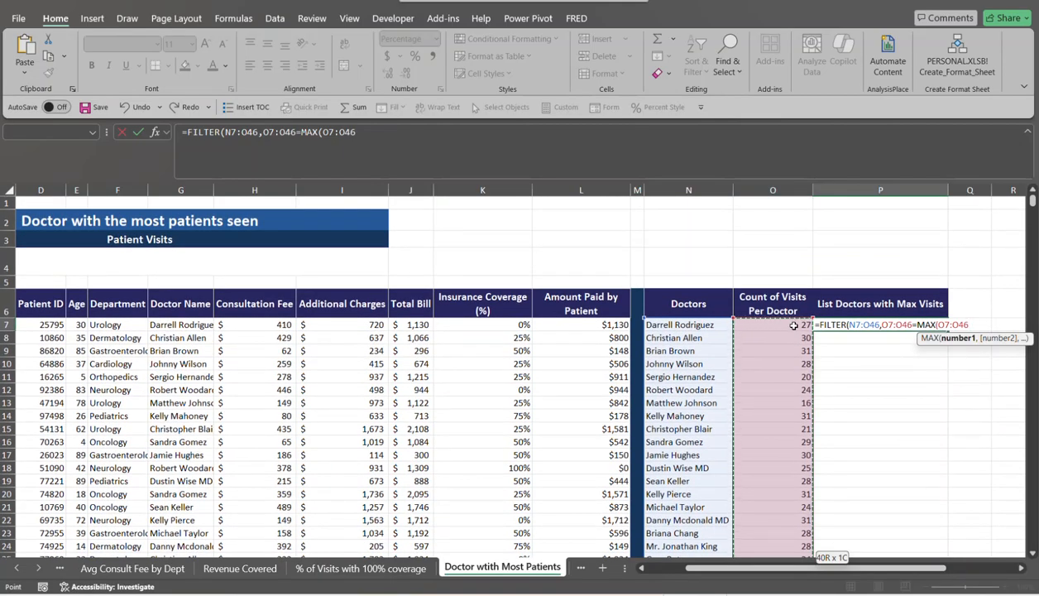
type(")")
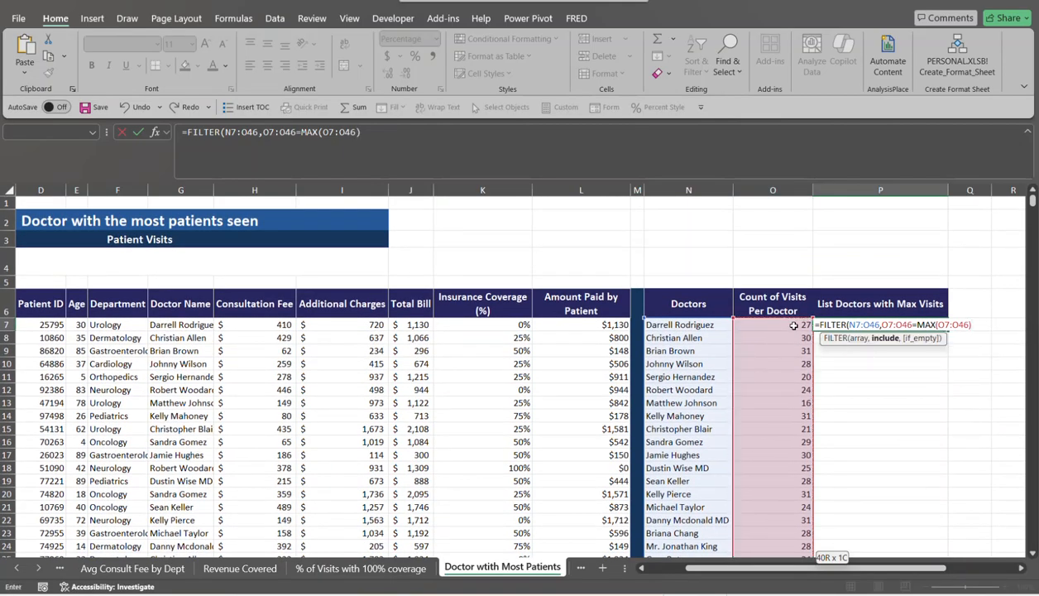
type(")")
key("Return")
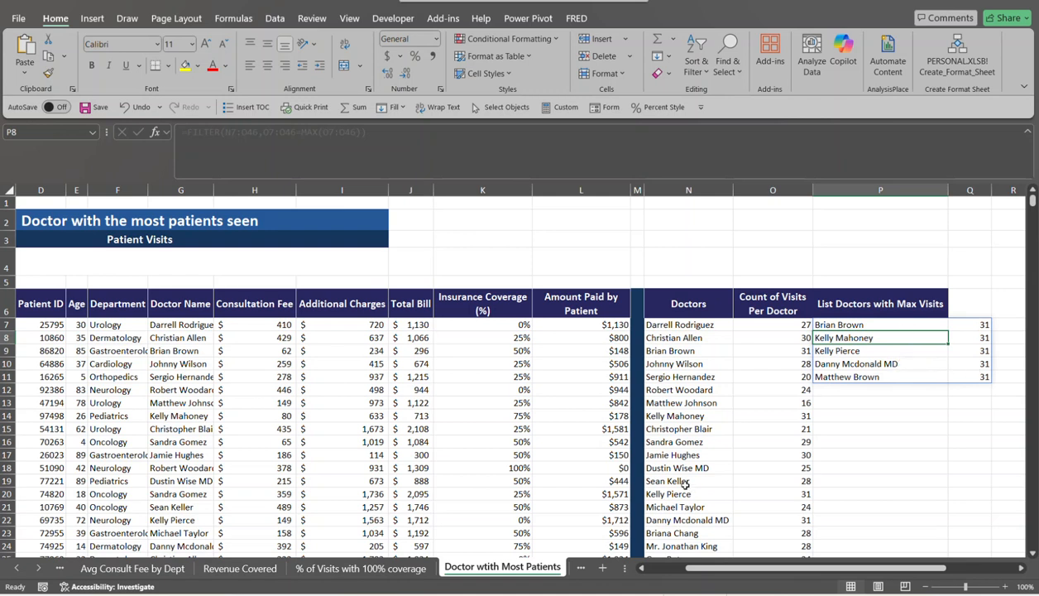
On the Highest Single Visit Bill sheet, enter =MAX(J7:J1006) in N7 to find the largest total bill.
left_click(582, 567)
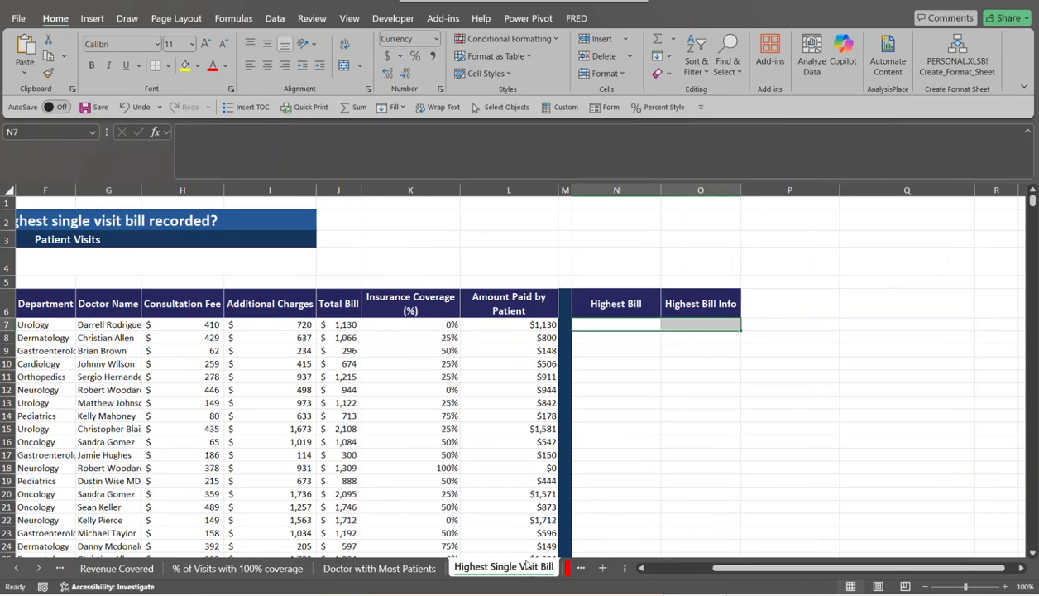
left_click_drag(763, 568, 675, 571)
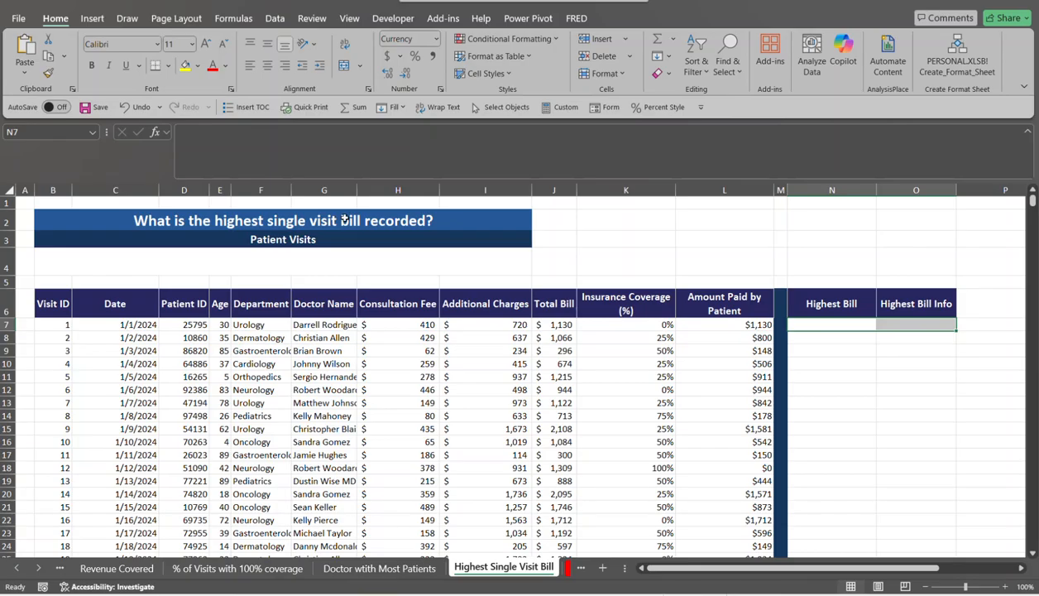
left_click(816, 326)
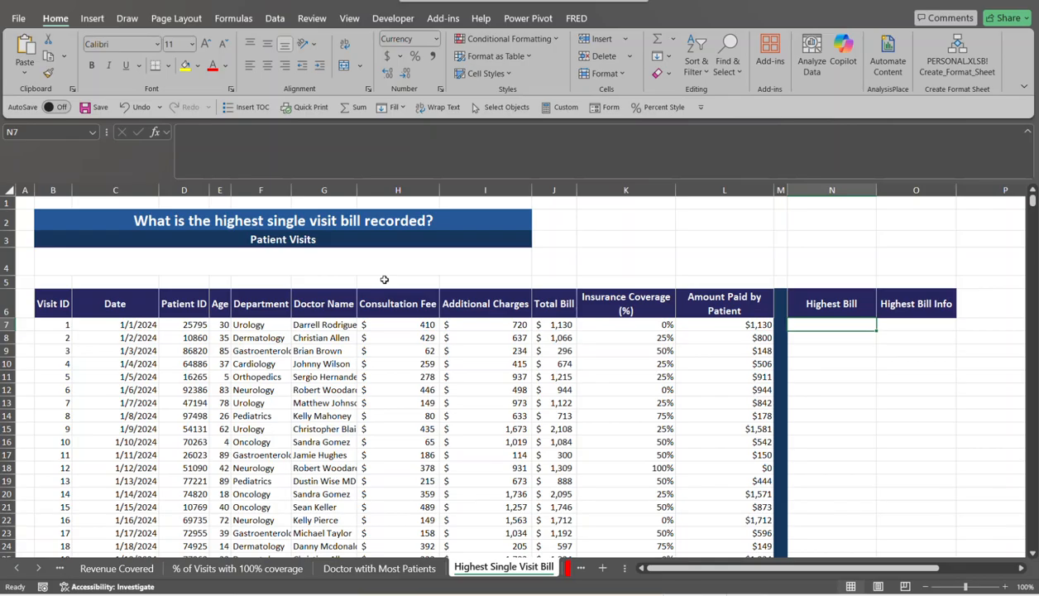
type("=")
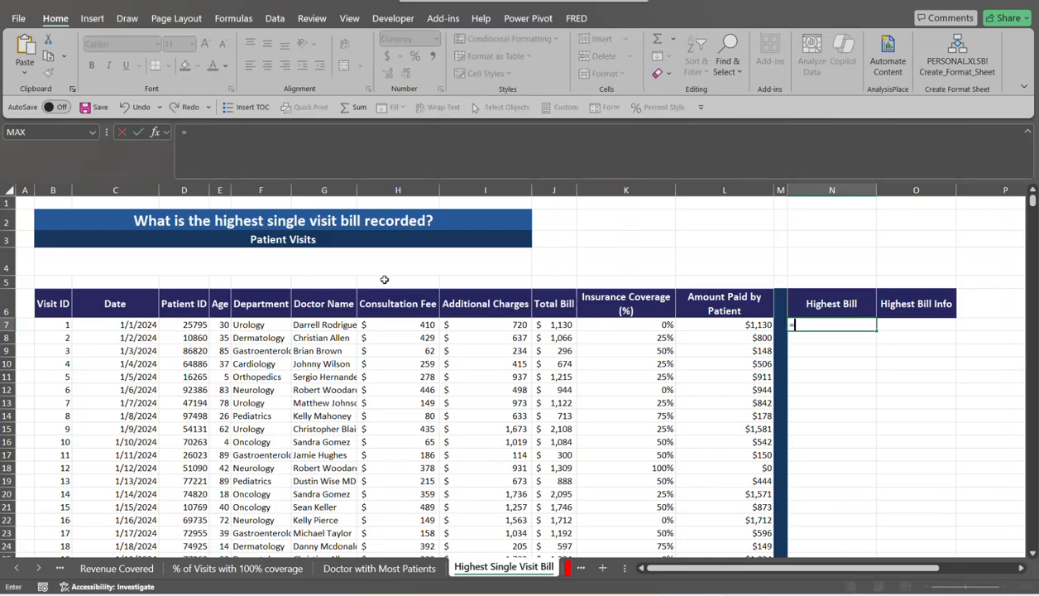
type("max")
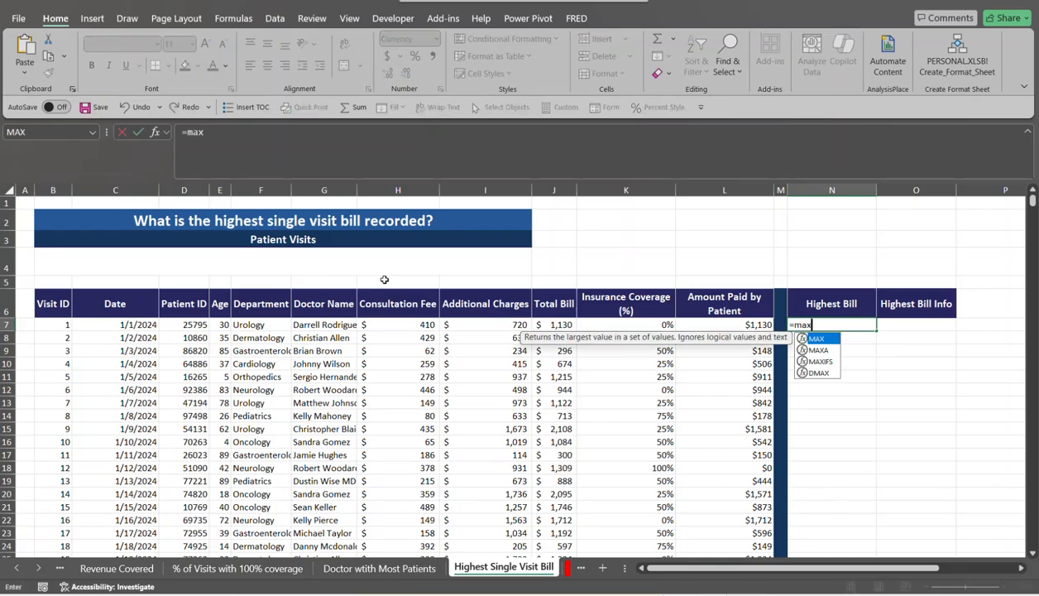
key("Tab")
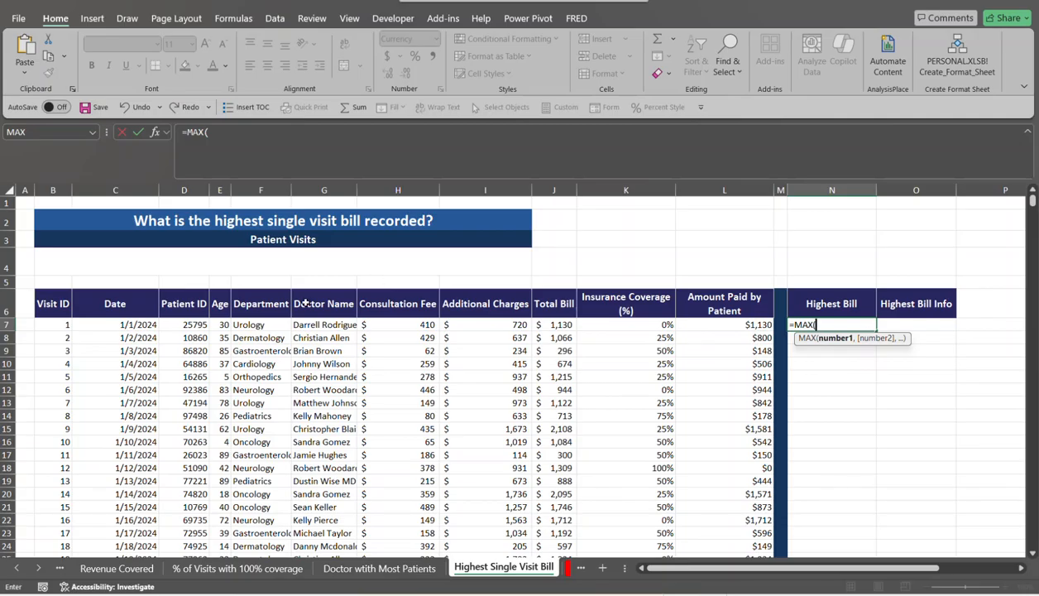
left_click(551, 328)
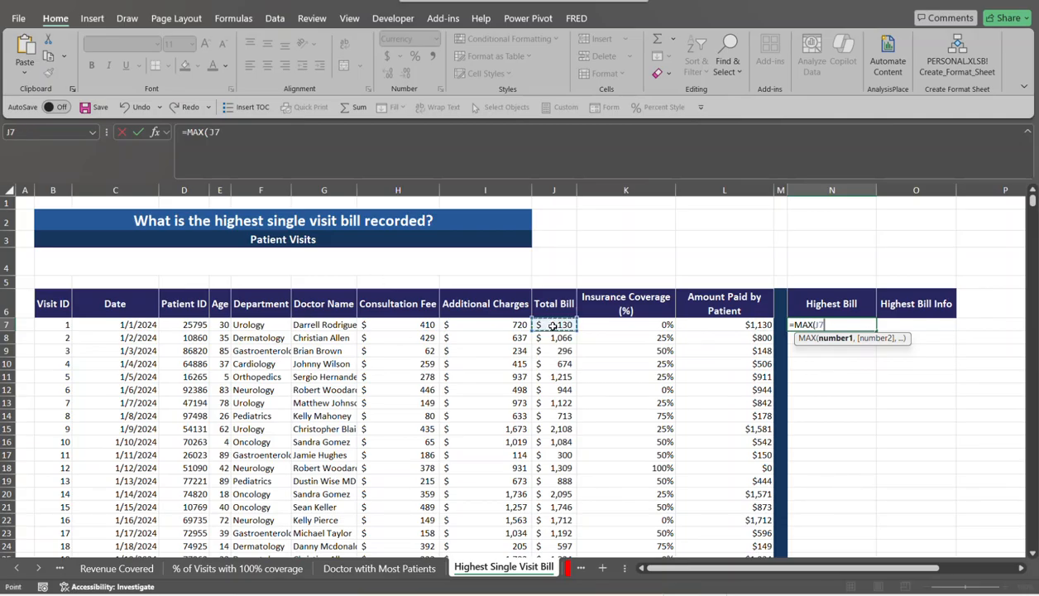
key("ctrl+shift+Down")
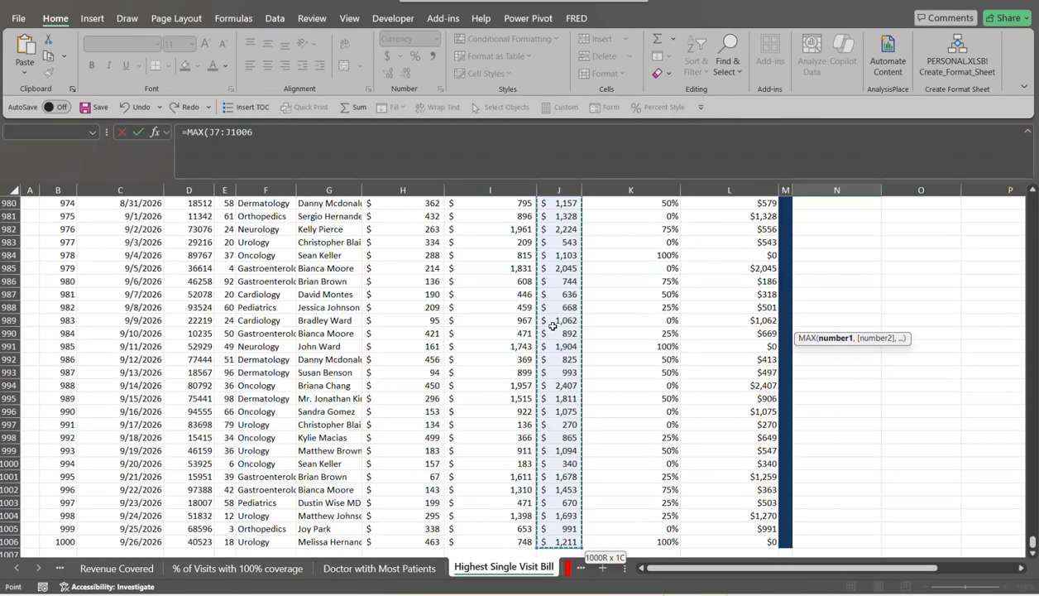
key("ctrl+BackSpace")
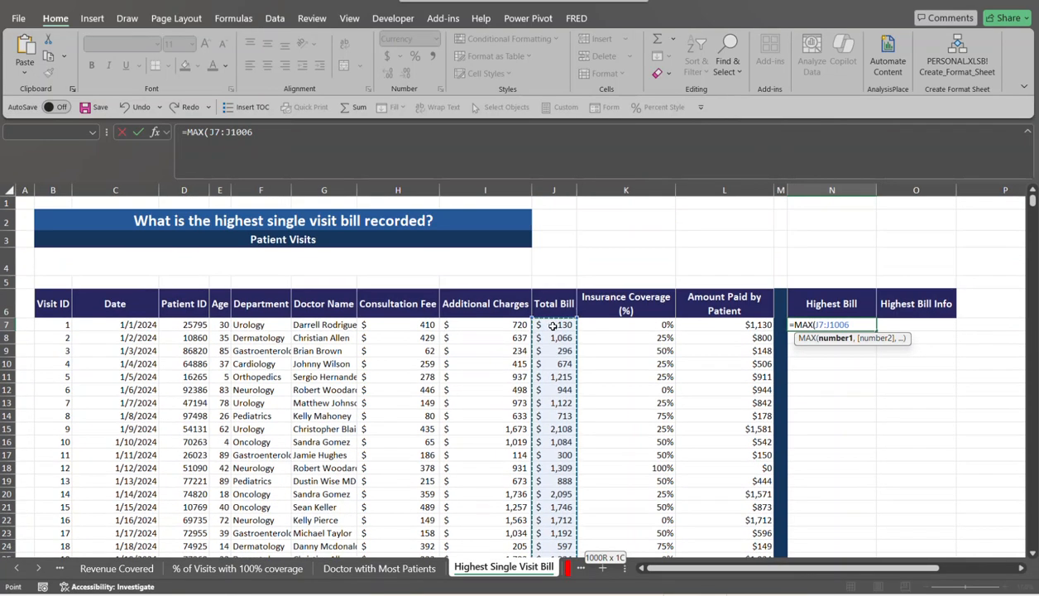
type(")")
key("Return")
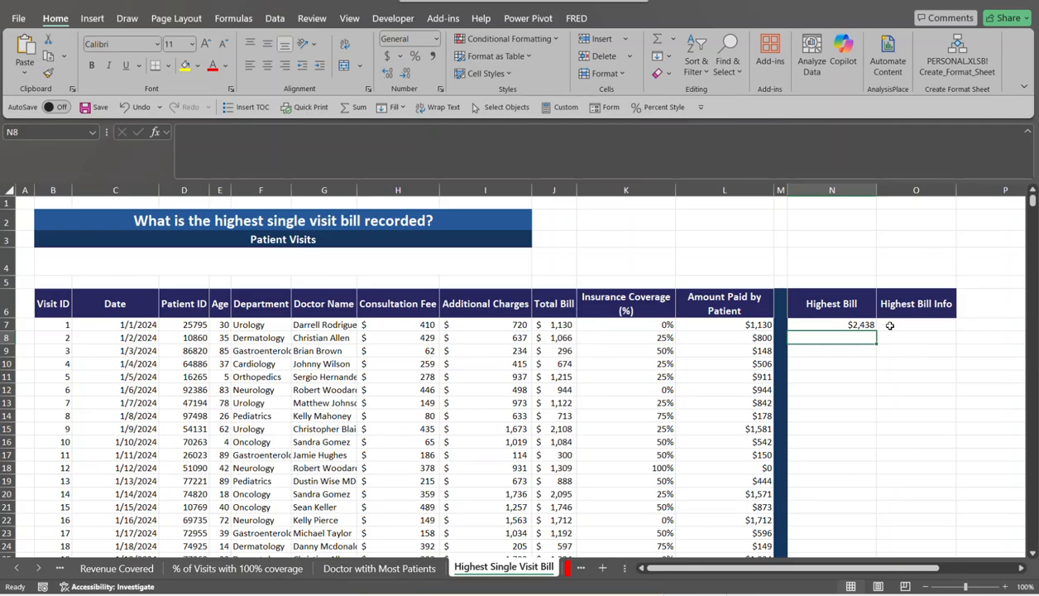
Begin a FILTER formula in O7, under Highest Bill Info.
left_click(851, 324)
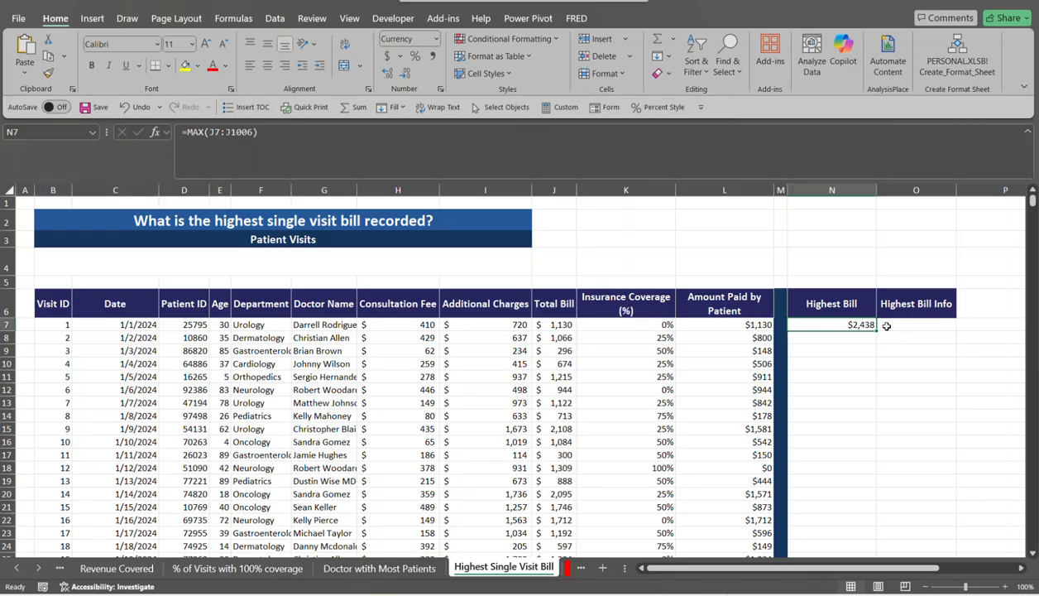
left_click(886, 326)
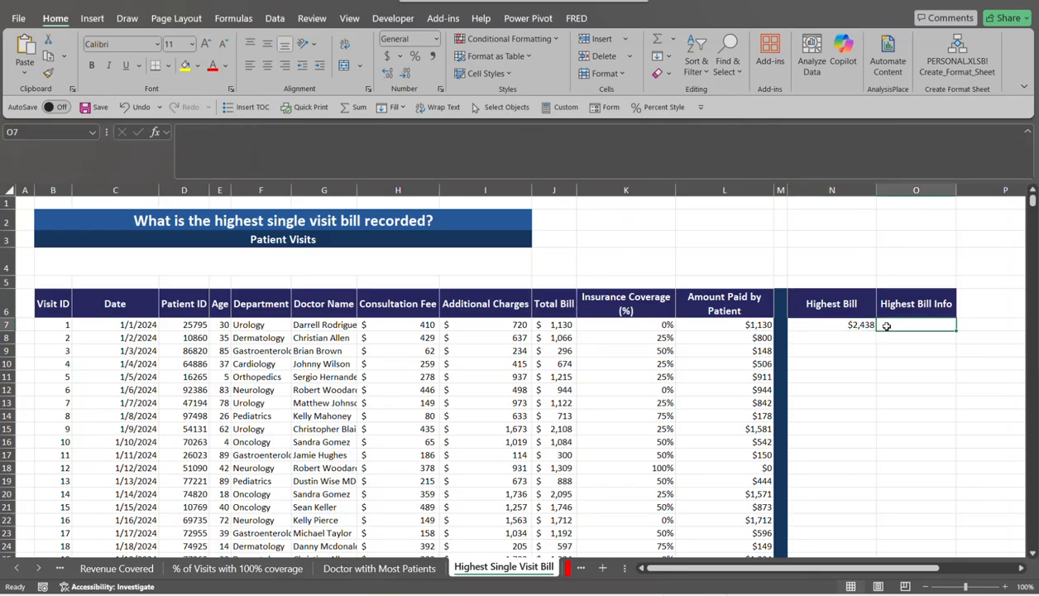
type("=fi")
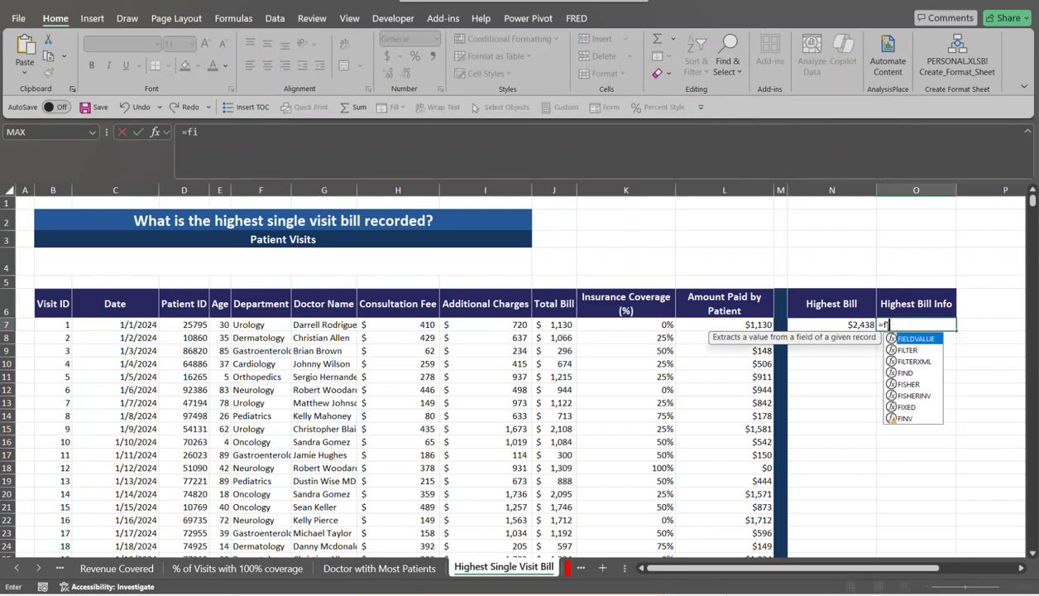
type("lter(")
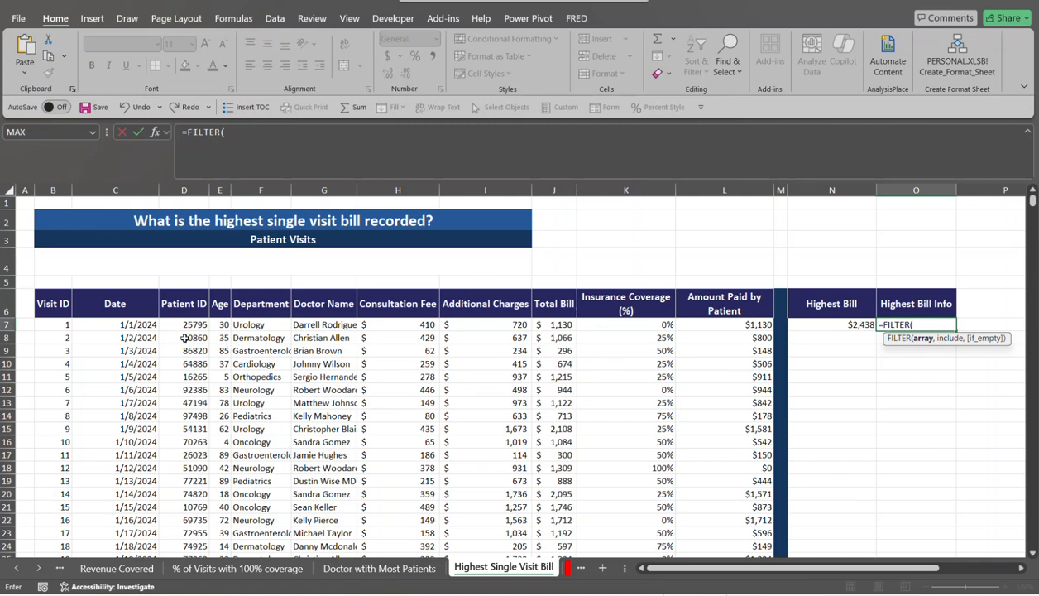
Set the array argument of the FILTER formula in O7 to the whole patient visits data, B7:L1006.
left_click(67, 325)
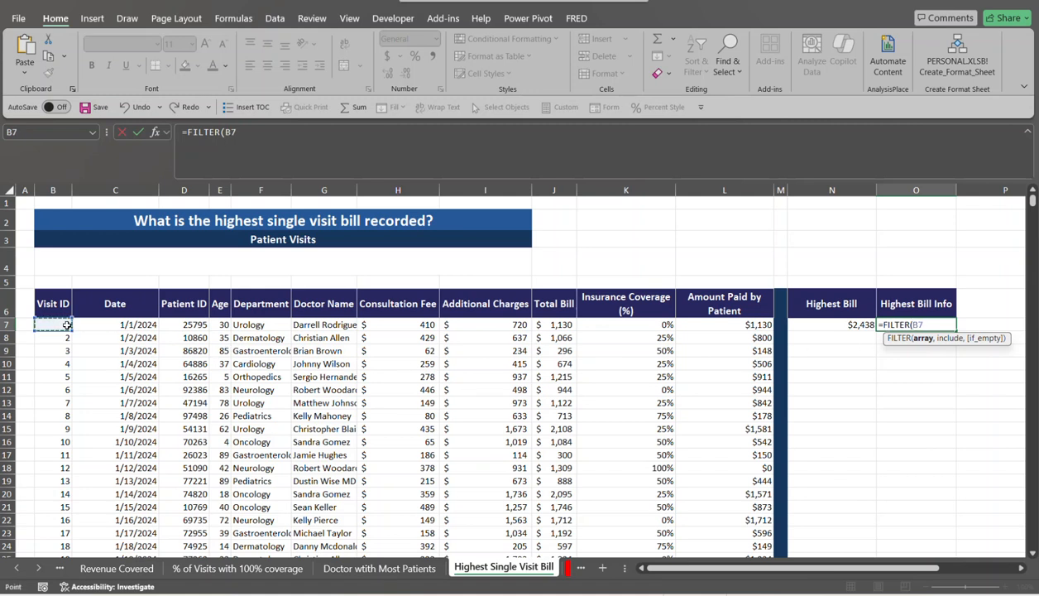
key("ctrl+shift+Down")
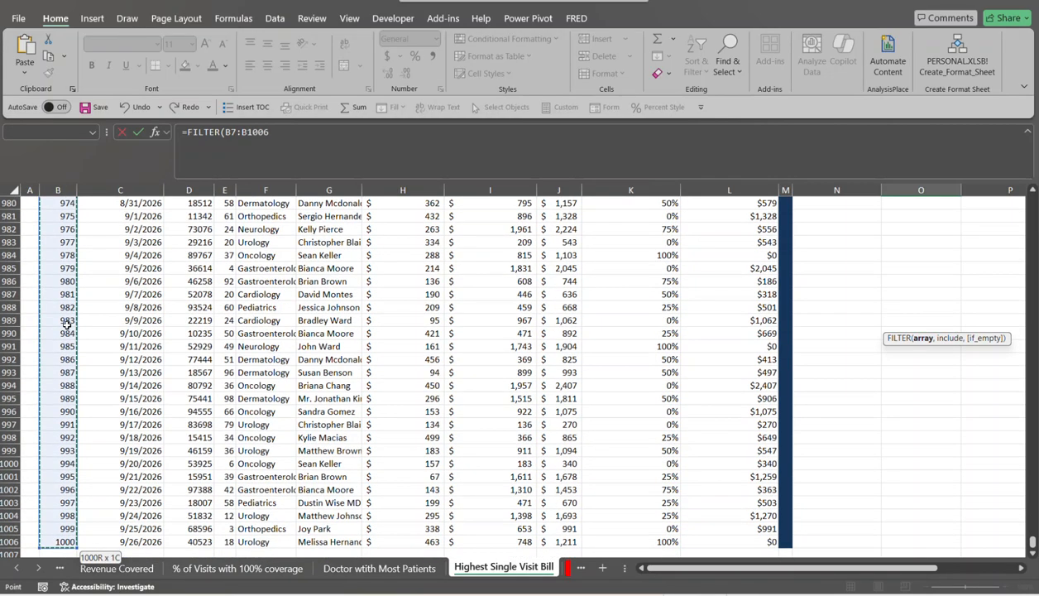
key("ctrl+shift+Right")
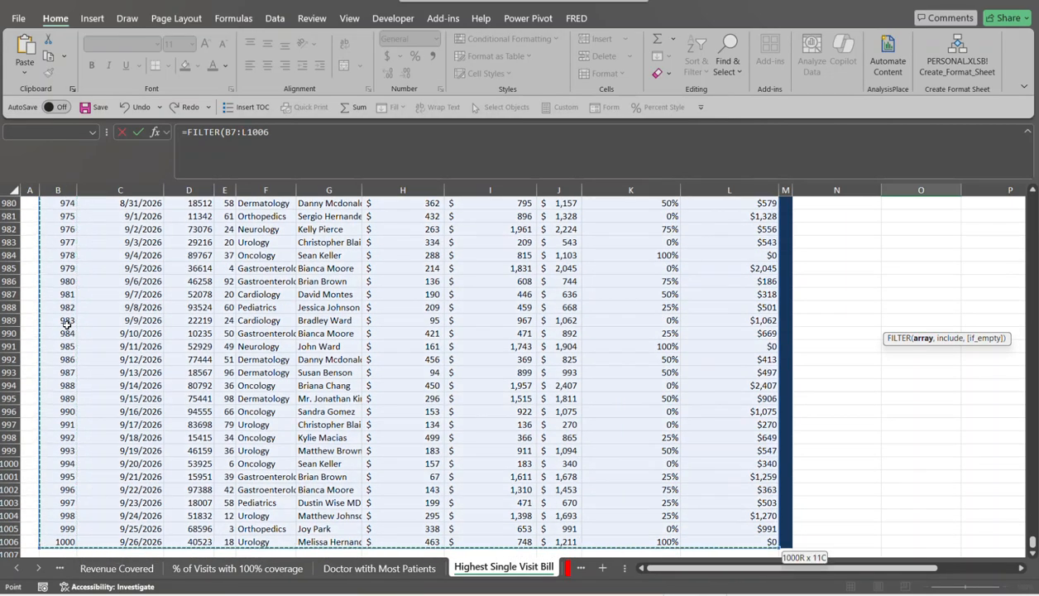
key("ctrl+BackSpace")
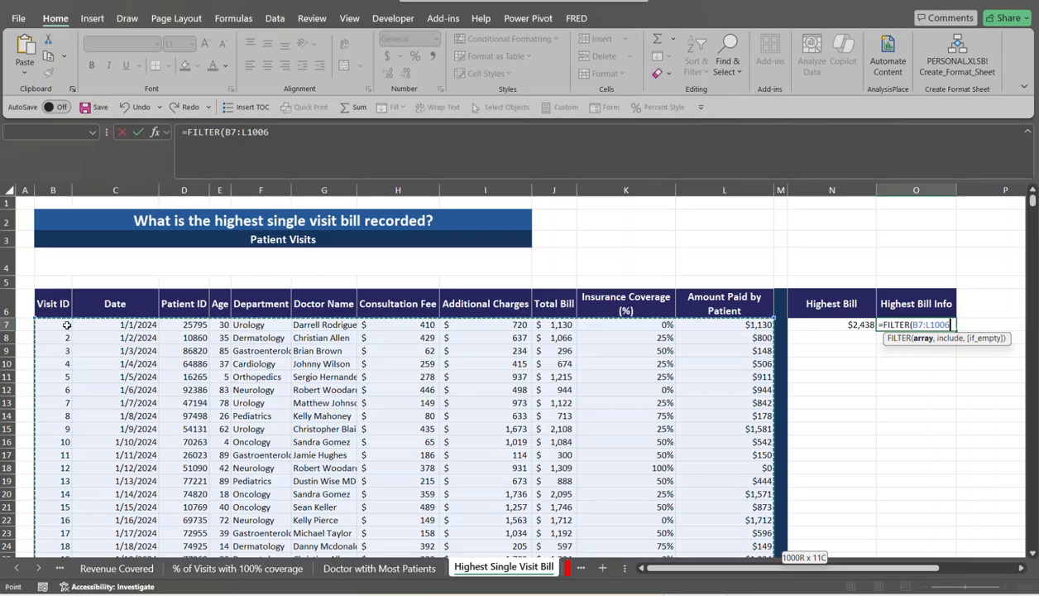
type(",")
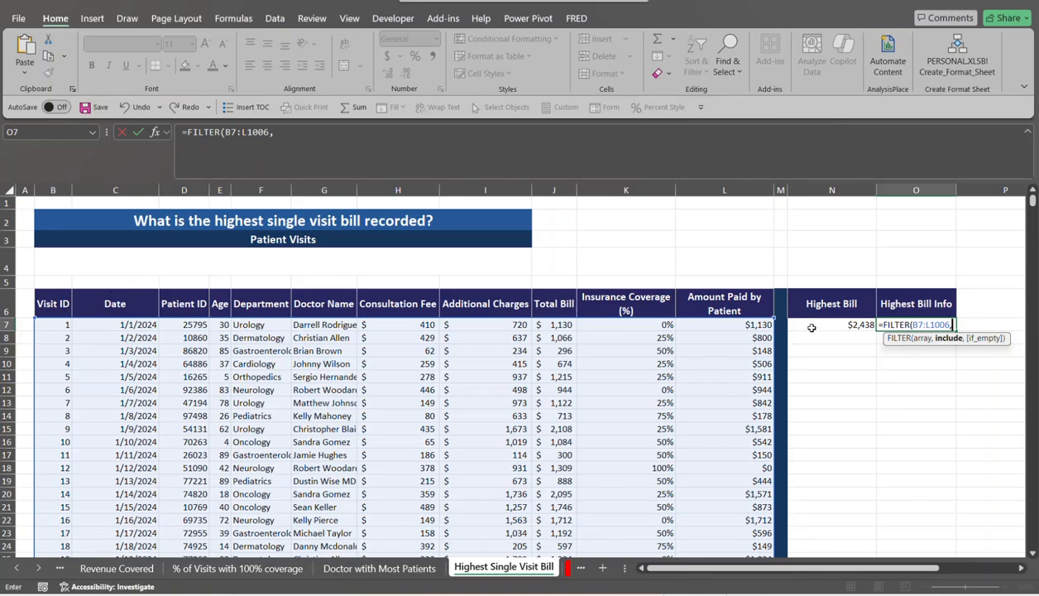
Add the include condition J7:J1006=N7 to the FILTER formula and enter it in O7.
left_click(562, 325)
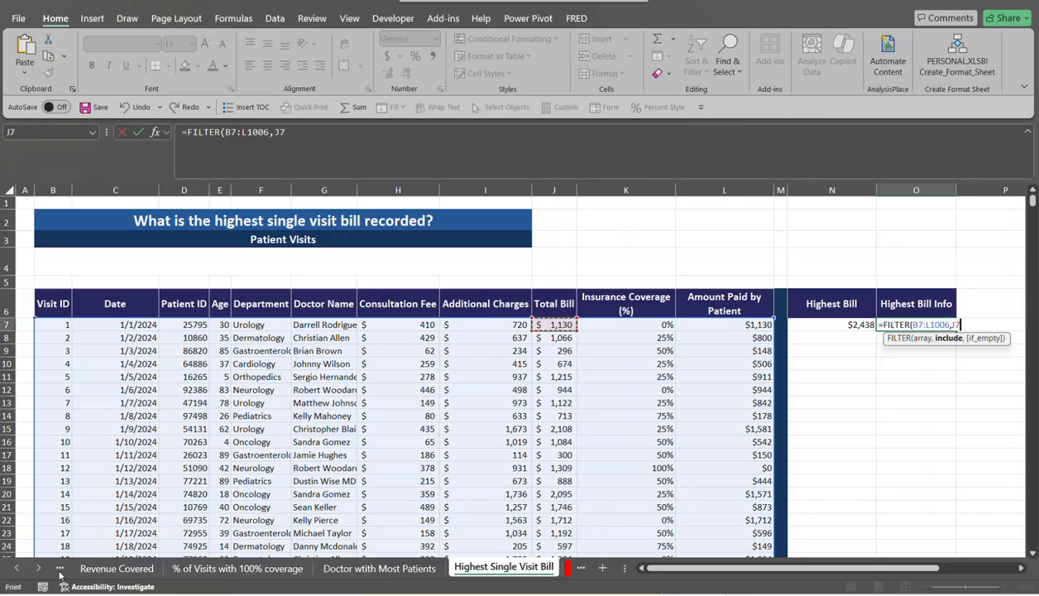
key("ctrl+shift+Down")
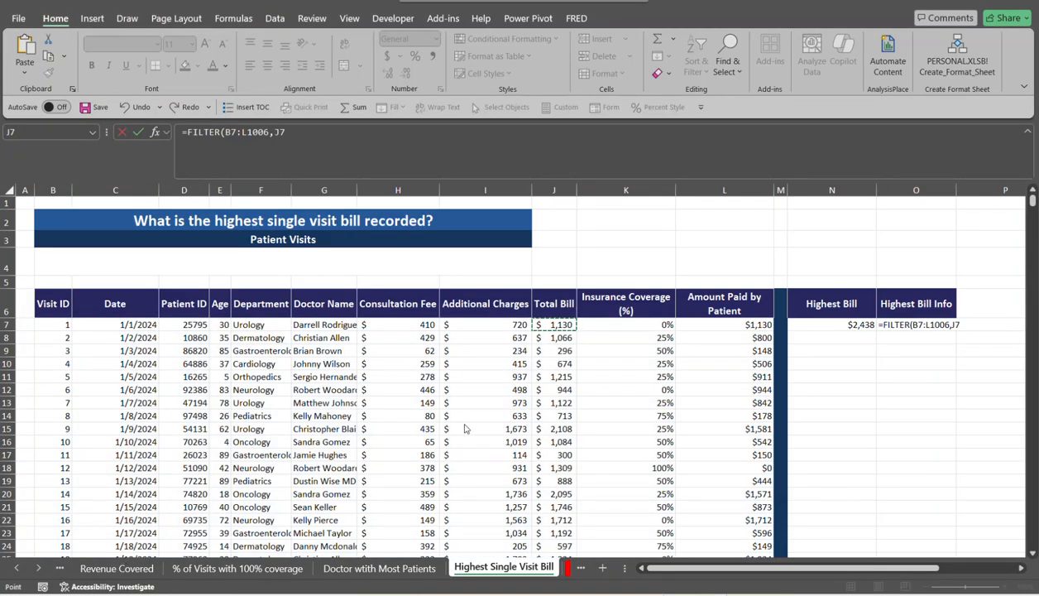
left_click(555, 326)
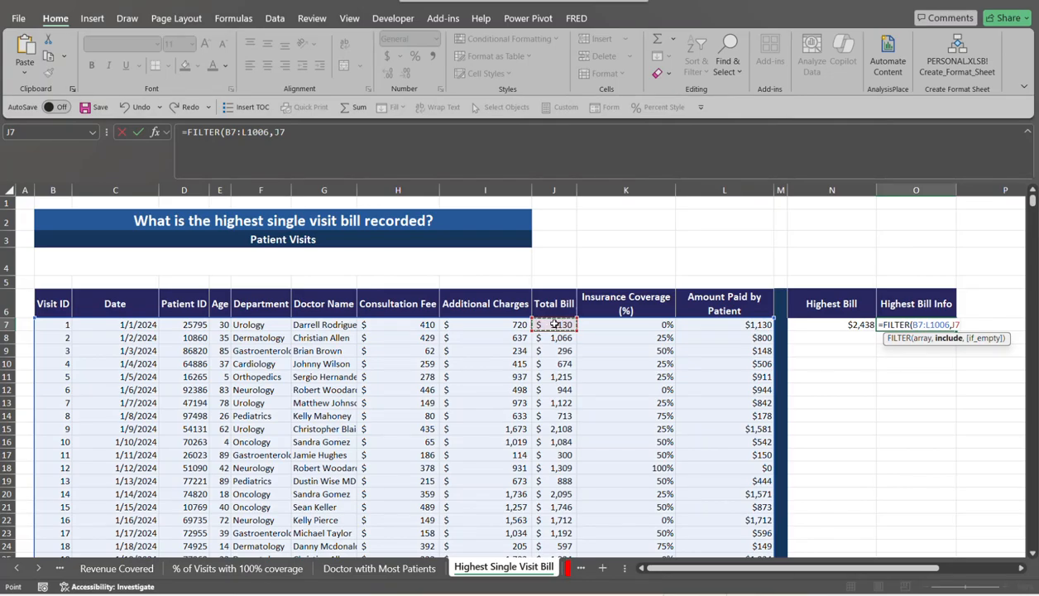
key("ctrl+shift+Down")
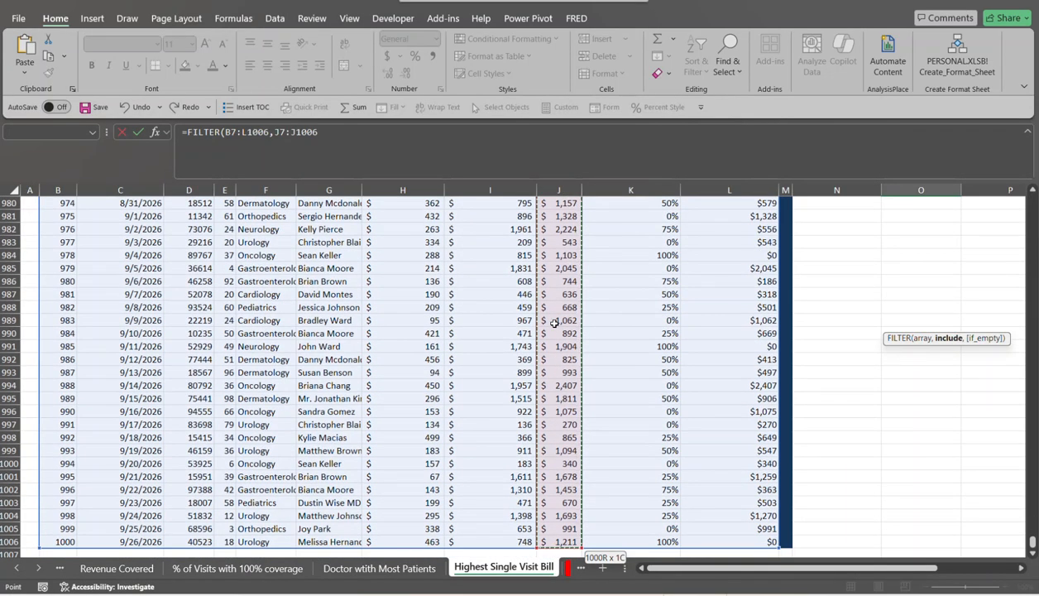
key("ctrl+BackSpace")
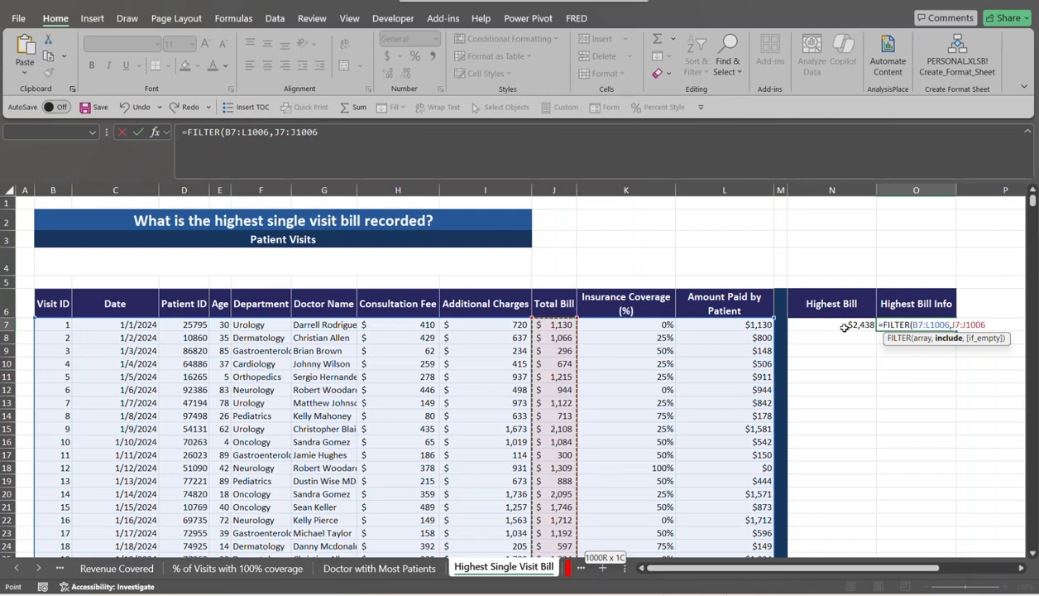
type("=")
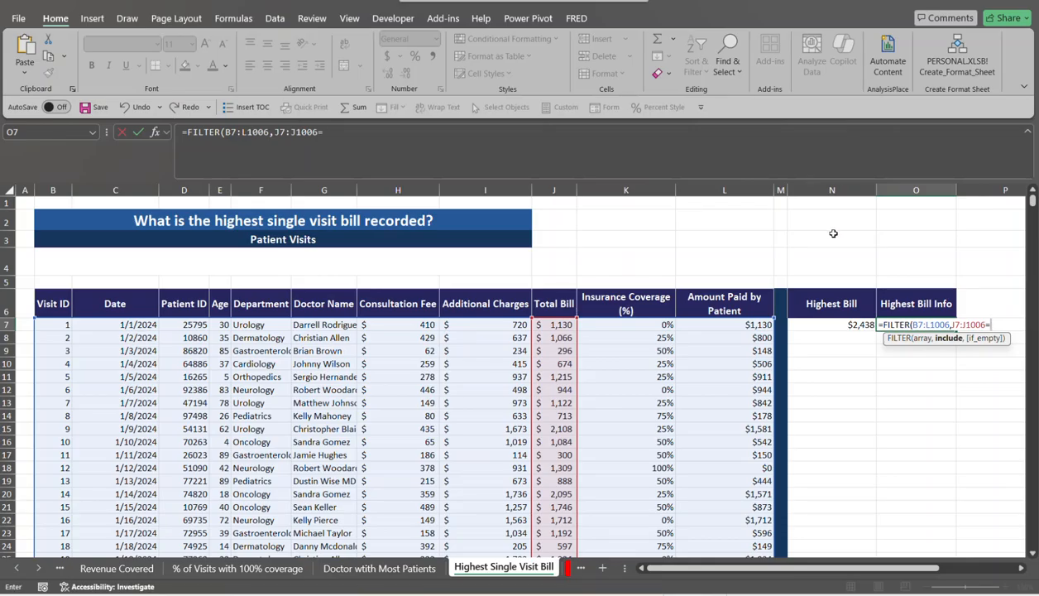
left_click(831, 323)
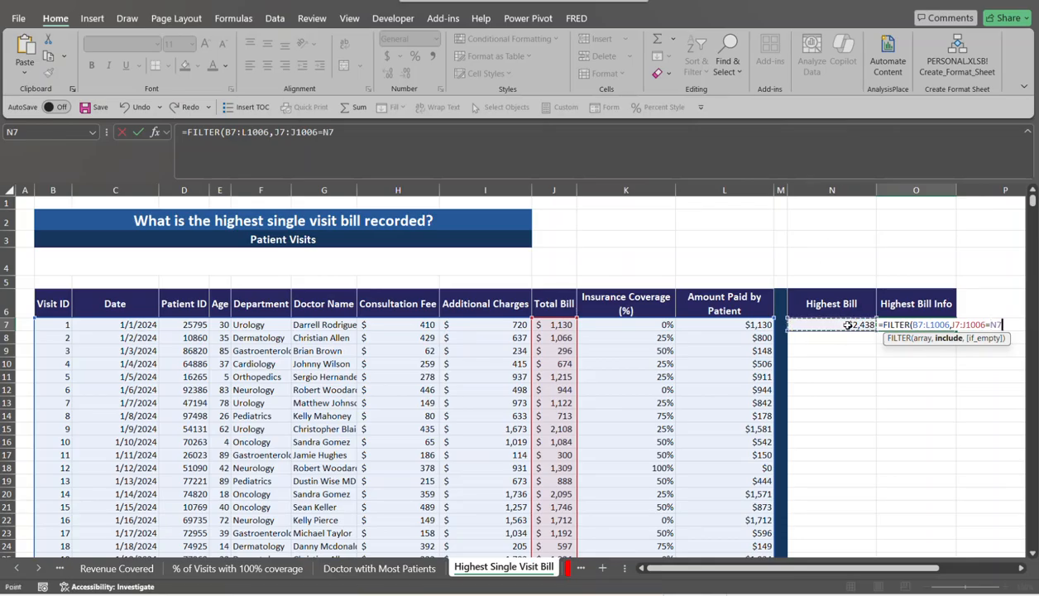
type(")")
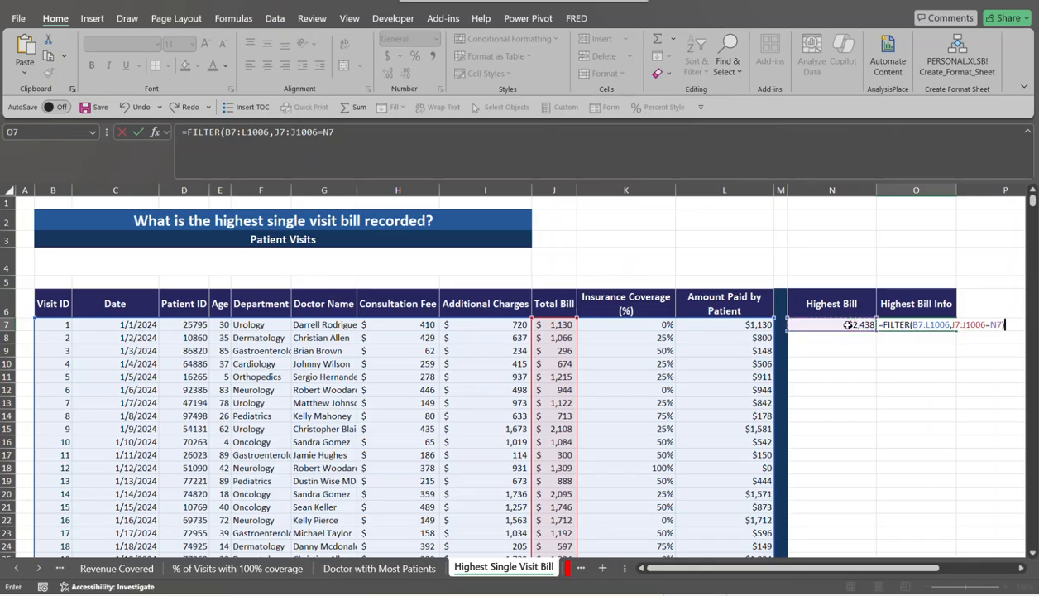
key("ctrl+Return")
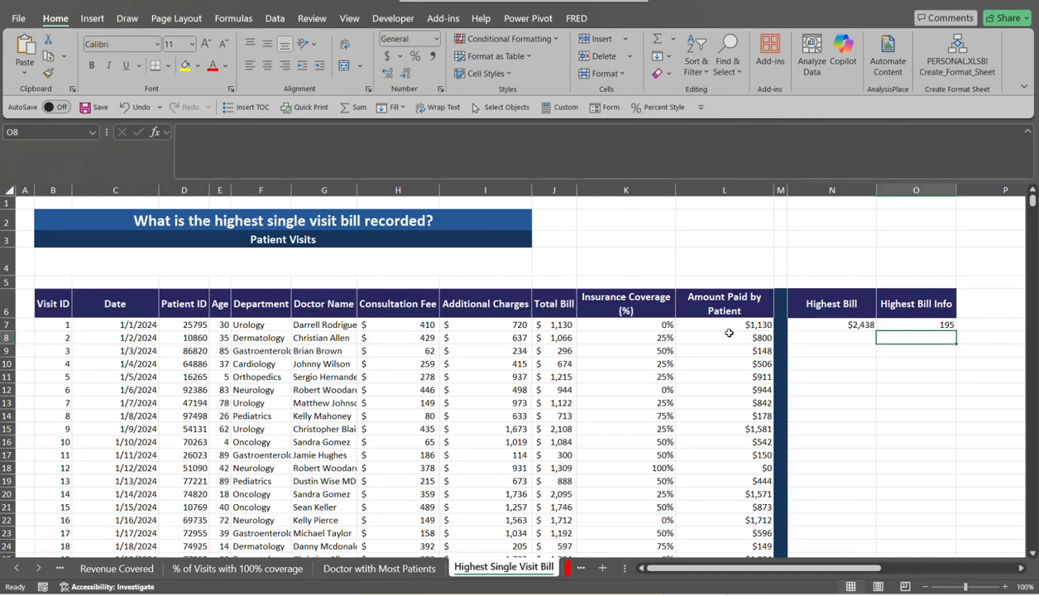
left_click_drag(851, 569, 772, 571)
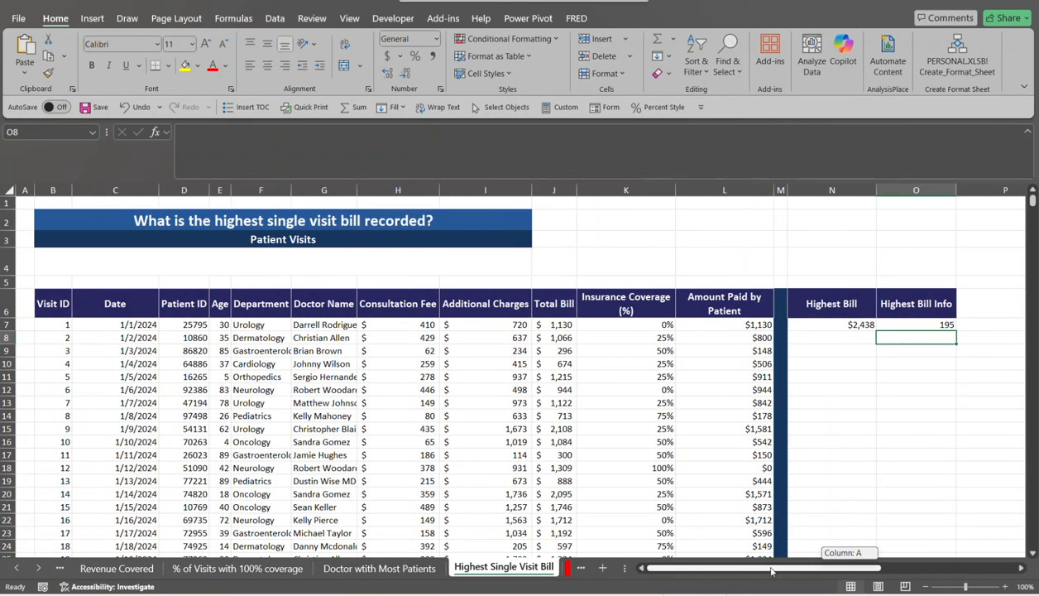
Wrap the FILTER formula in O7 in a CHOOSECOLS function.
left_click(895, 323)
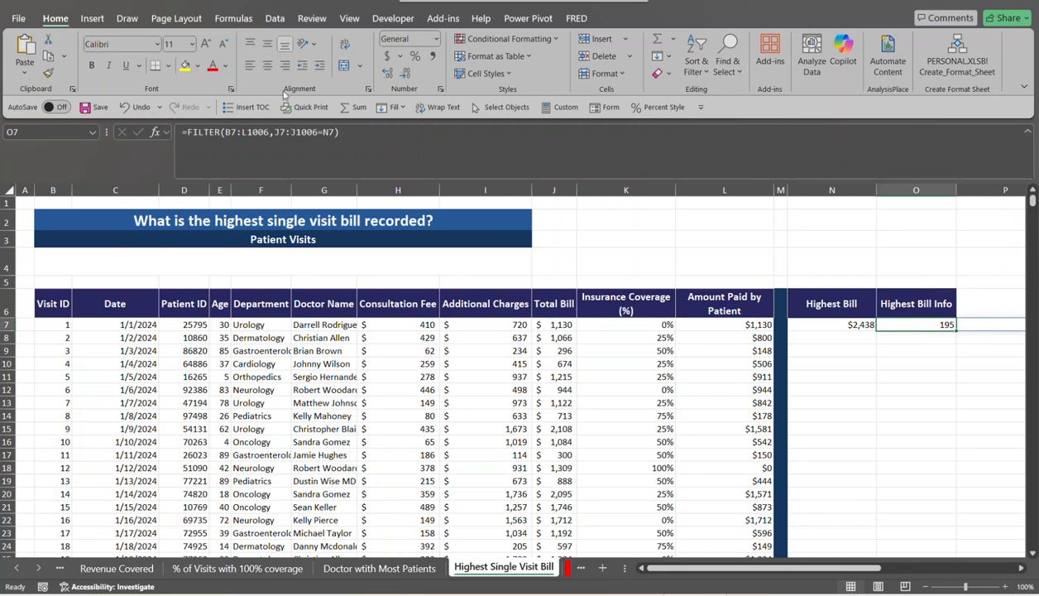
left_click(188, 152)
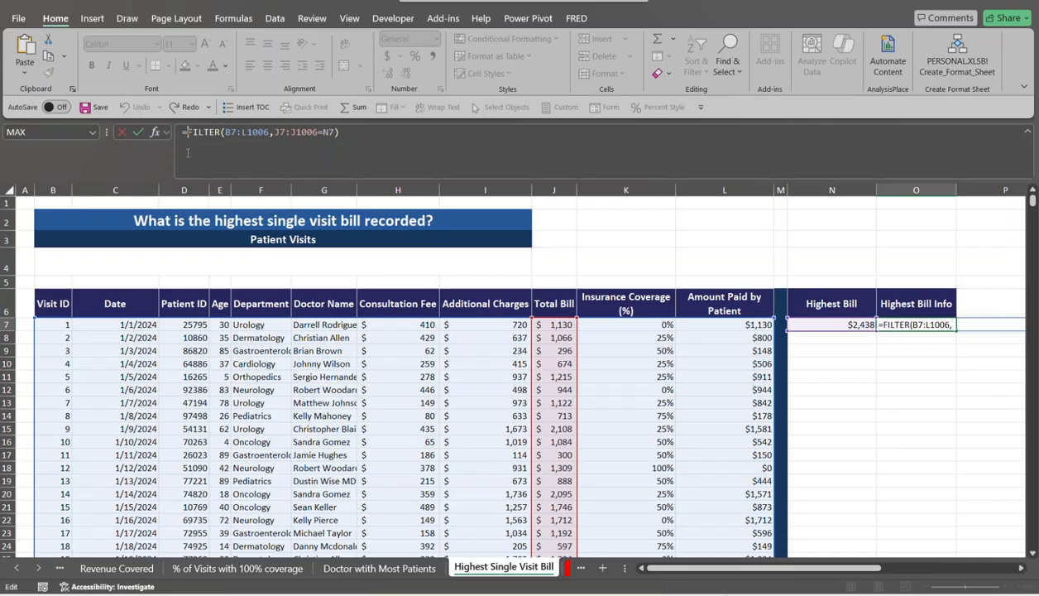
type("ch")
type("oose")
type("colzz")
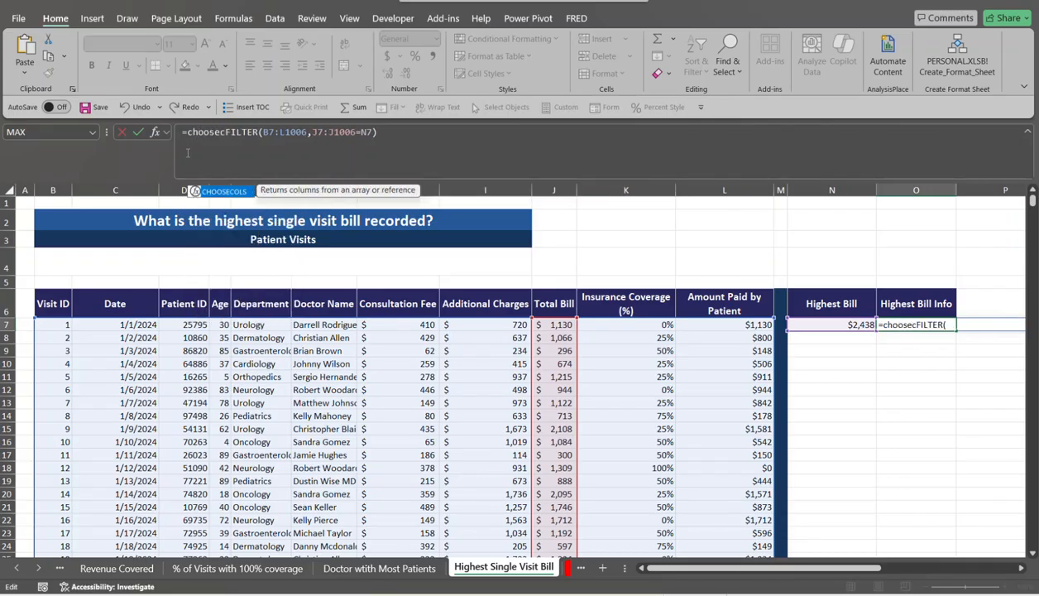
key("BackSpace")
key("BackSpace")
type("s")
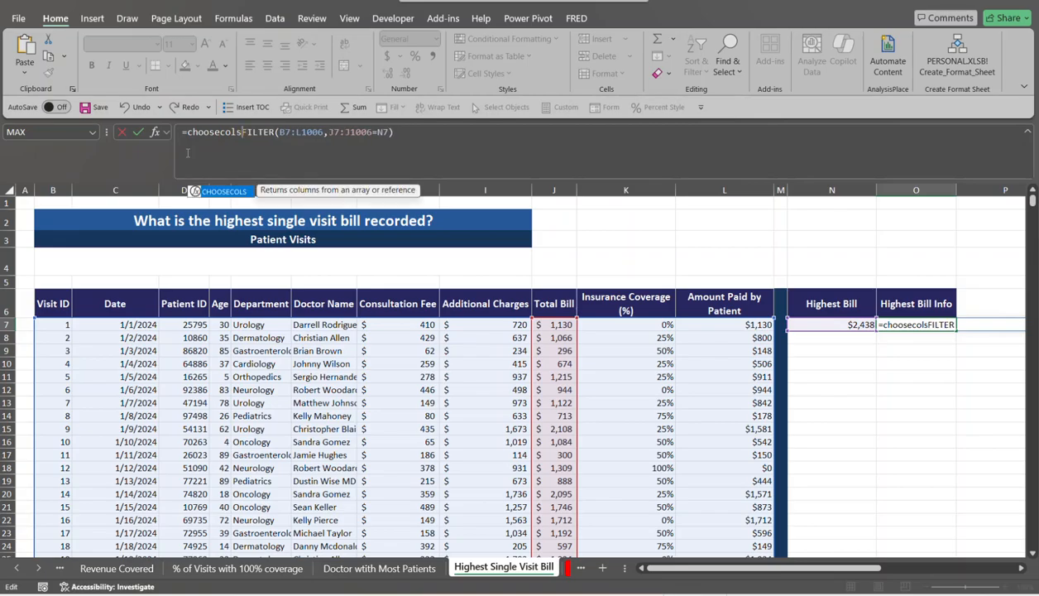
key("Tab")
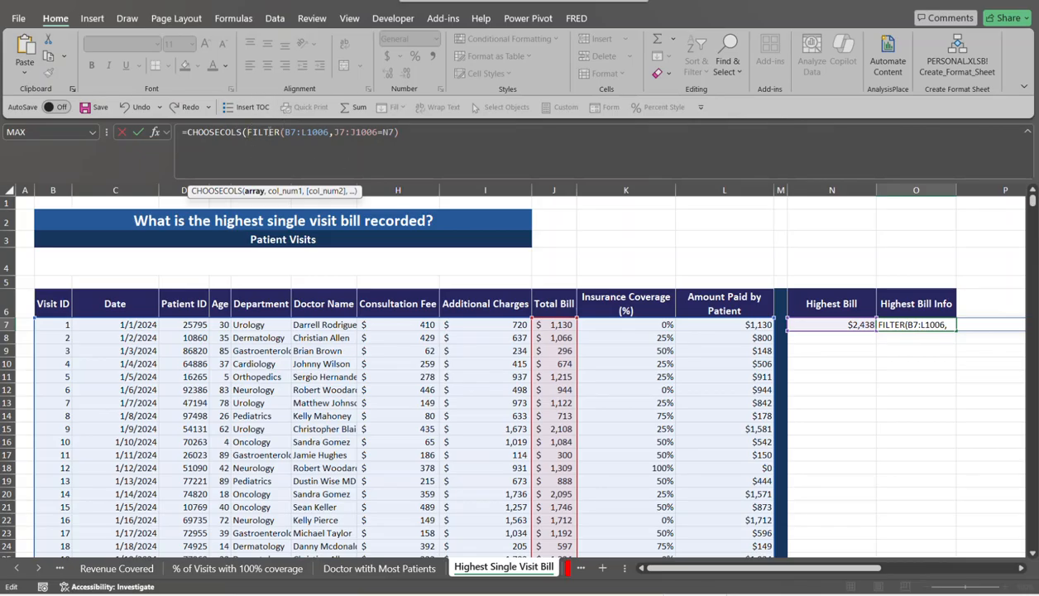
Complete the CHOOSECOLS formula in O7 with column numbers 1, 5, 6 and 9, and enter it.
left_click(406, 132)
type(",")
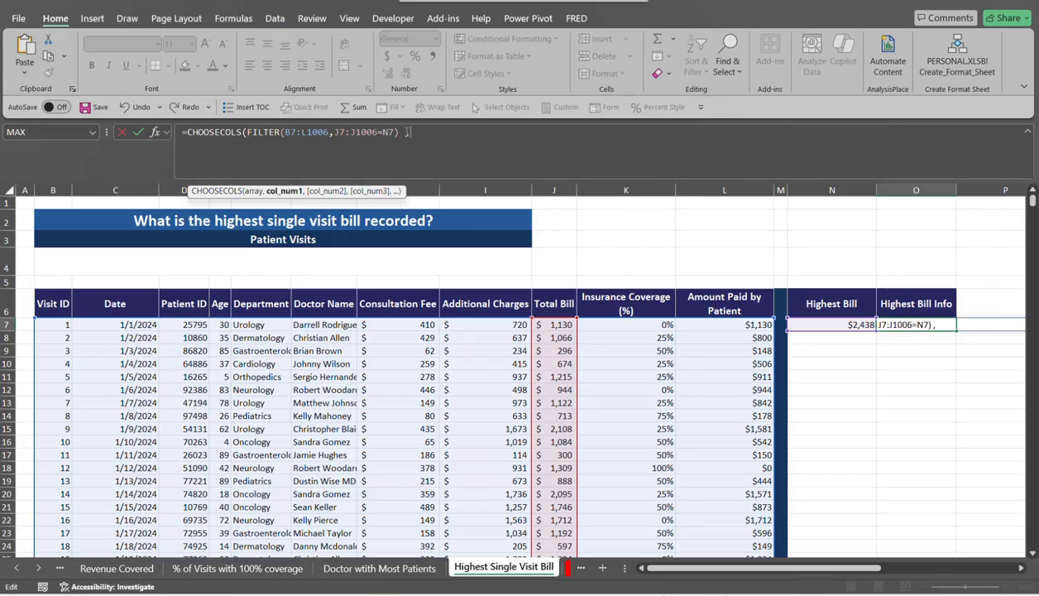
key("BackSpace")
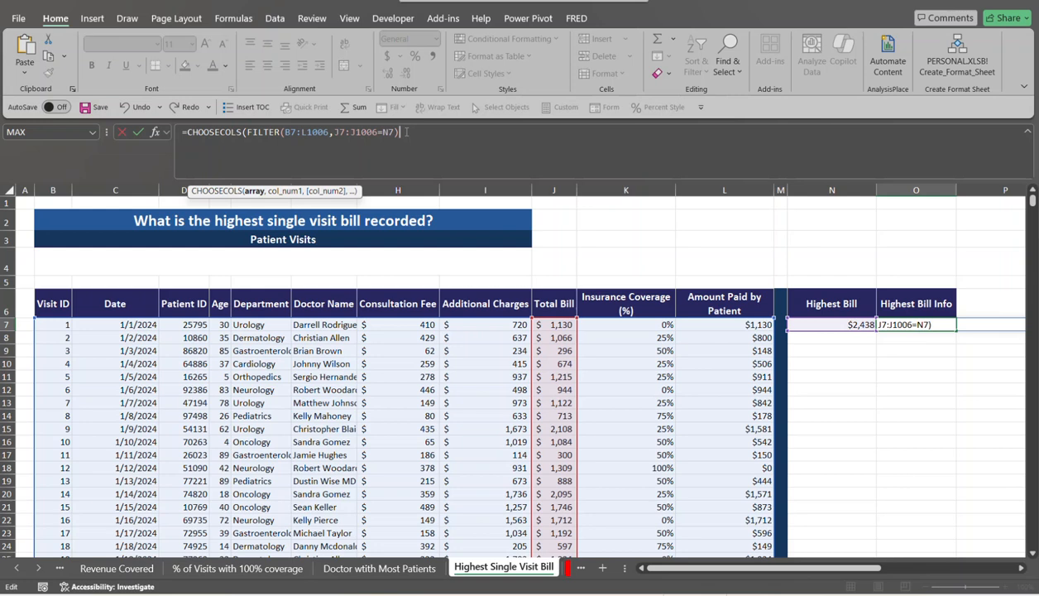
type(",")
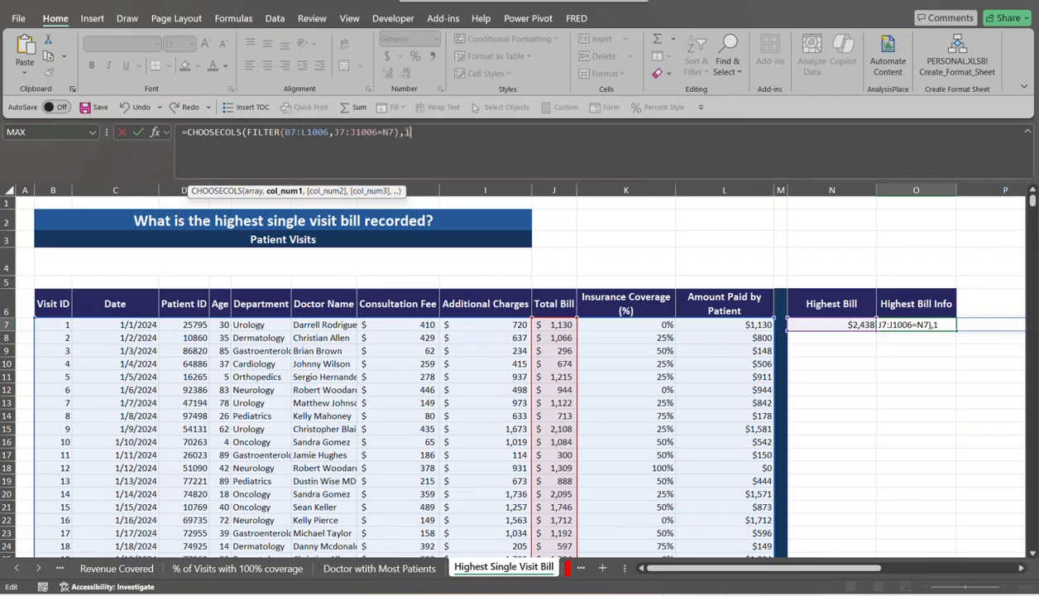
type("1,")
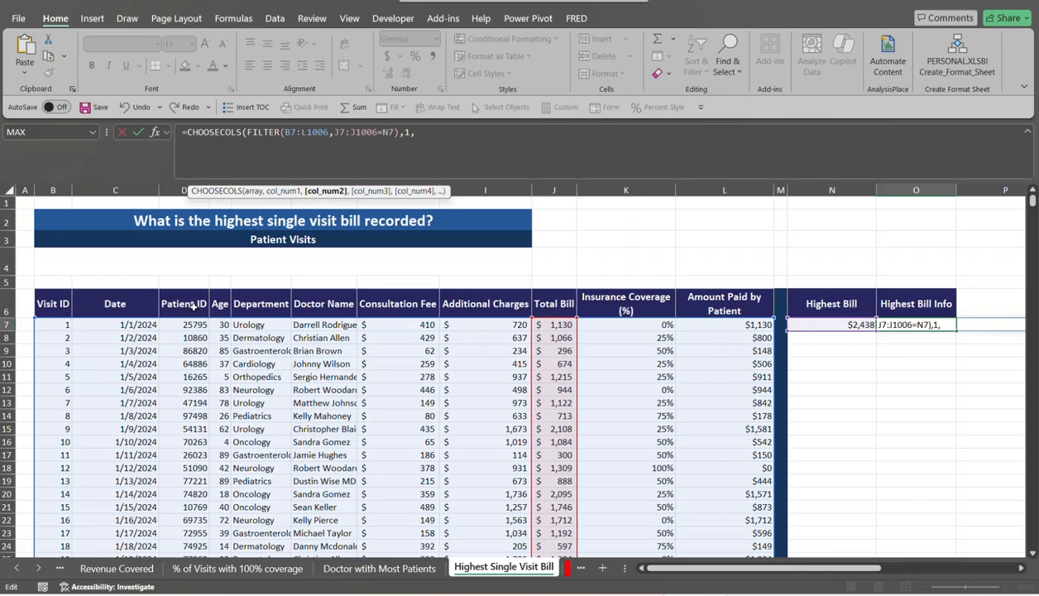
type("5,6")
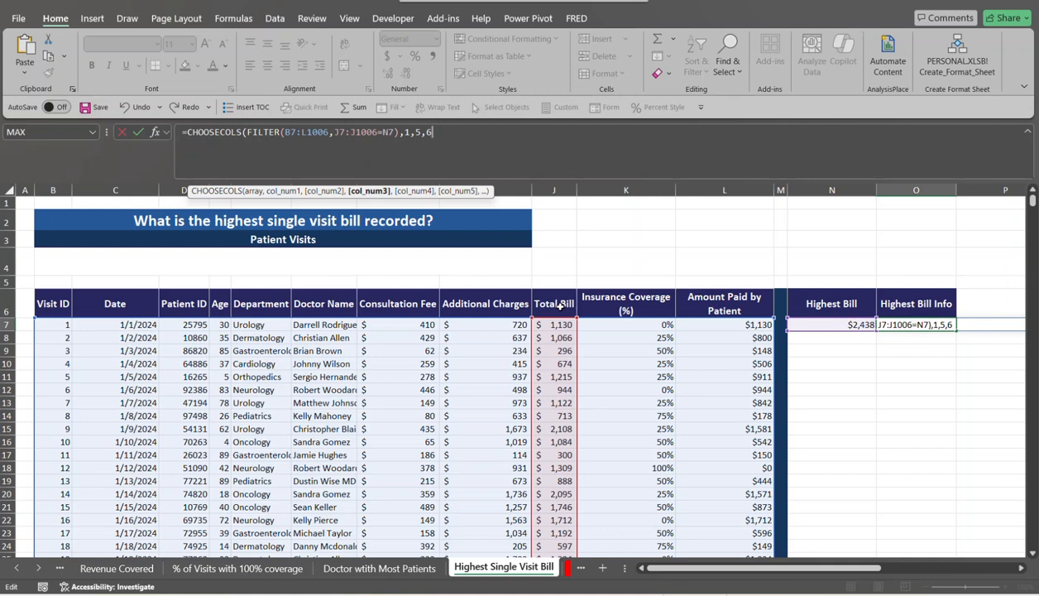
type(",")
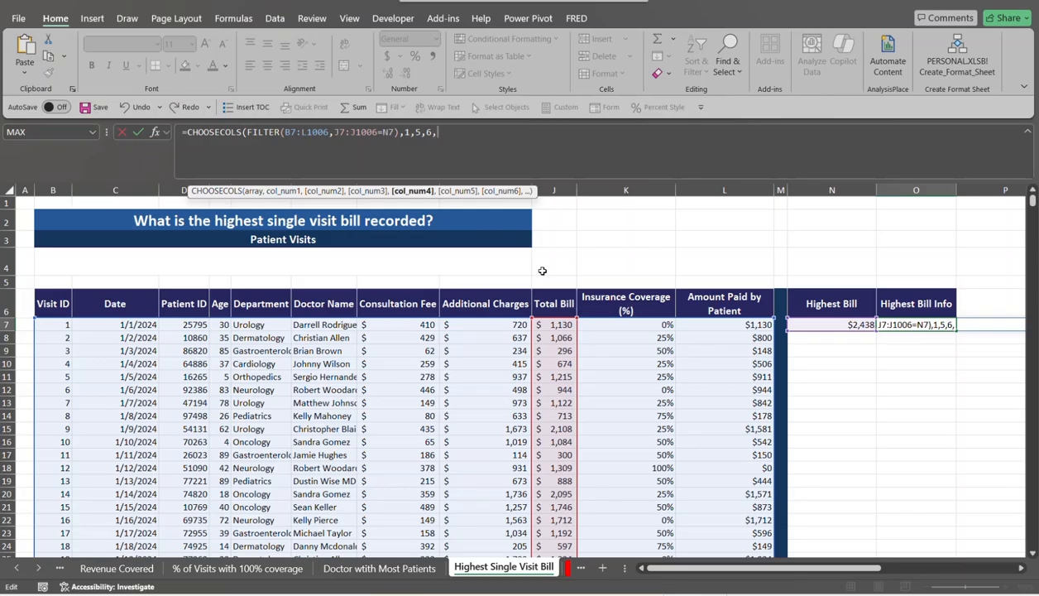
type("(")
key("BackSpace")
type("9)")
key("Return")
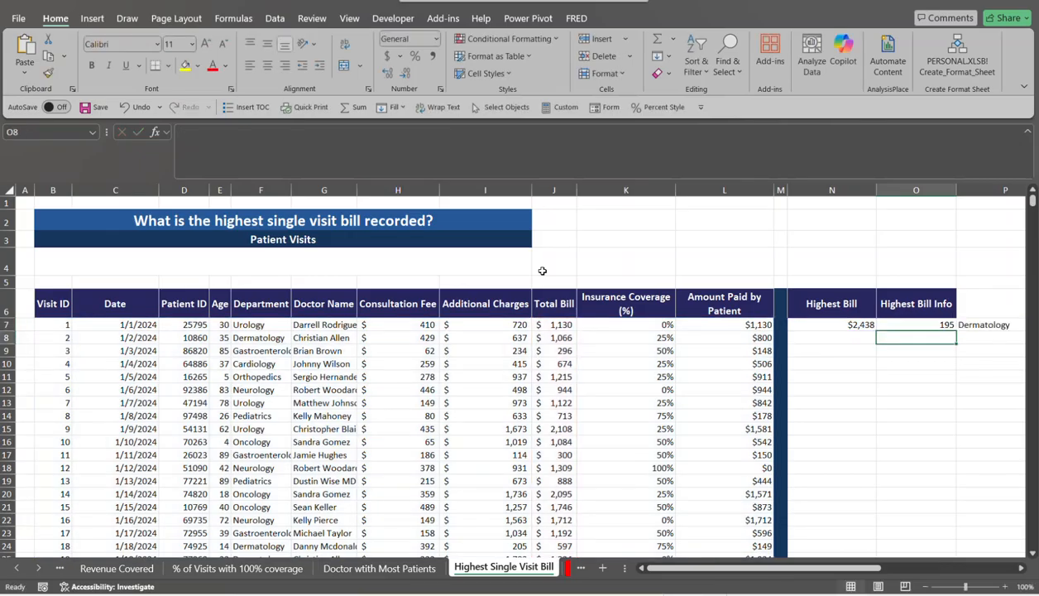
left_click_drag(749, 571, 868, 568)
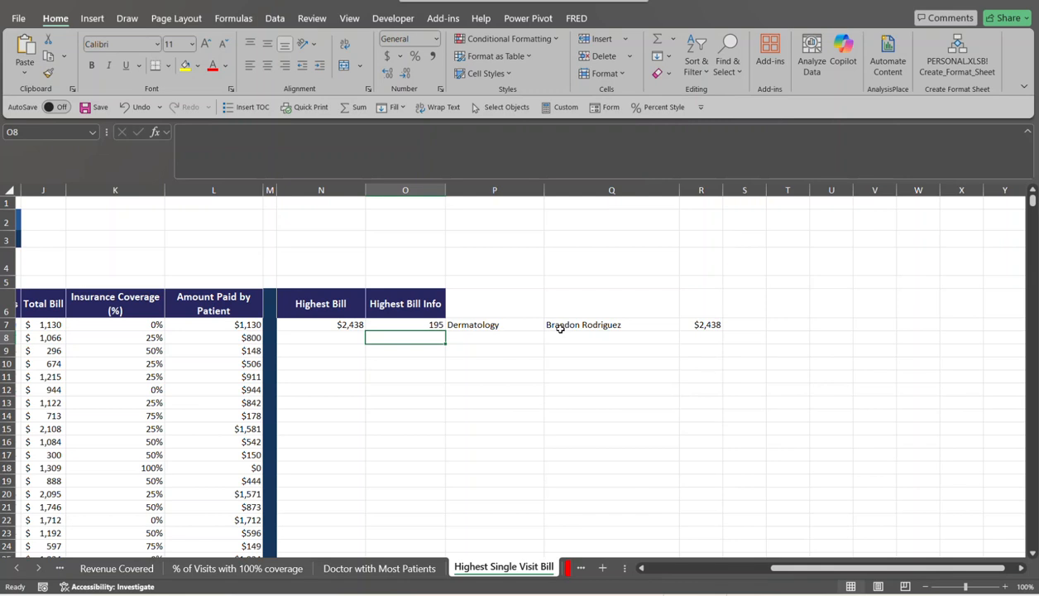
Switch to the Age Distribution sheet and examine its question, the Age Group SWITCH formula in M7 and the age in E7 it refers to.
left_click(568, 568)
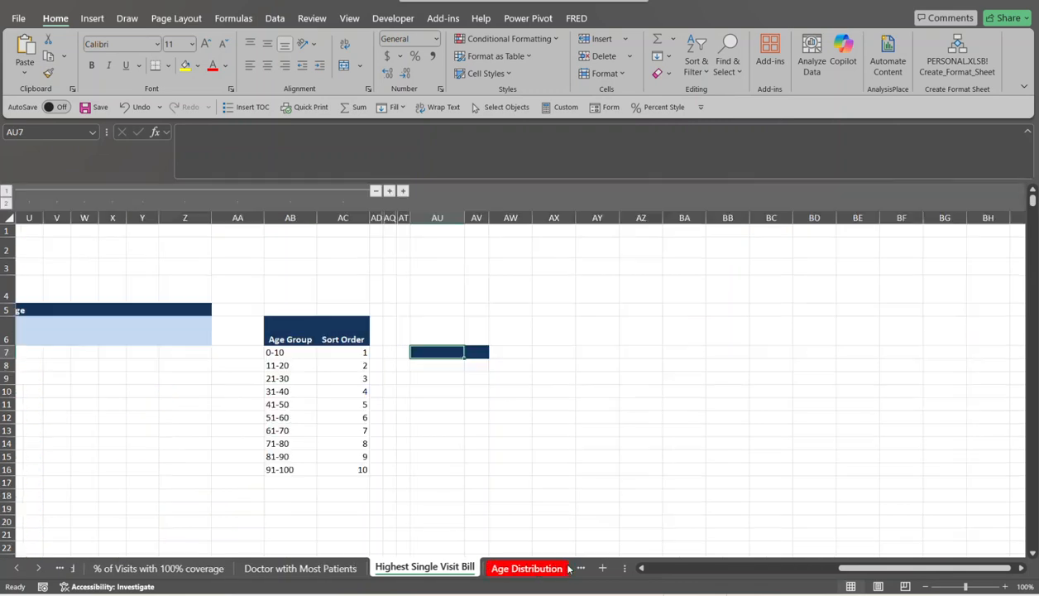
left_click_drag(856, 575, 640, 579)
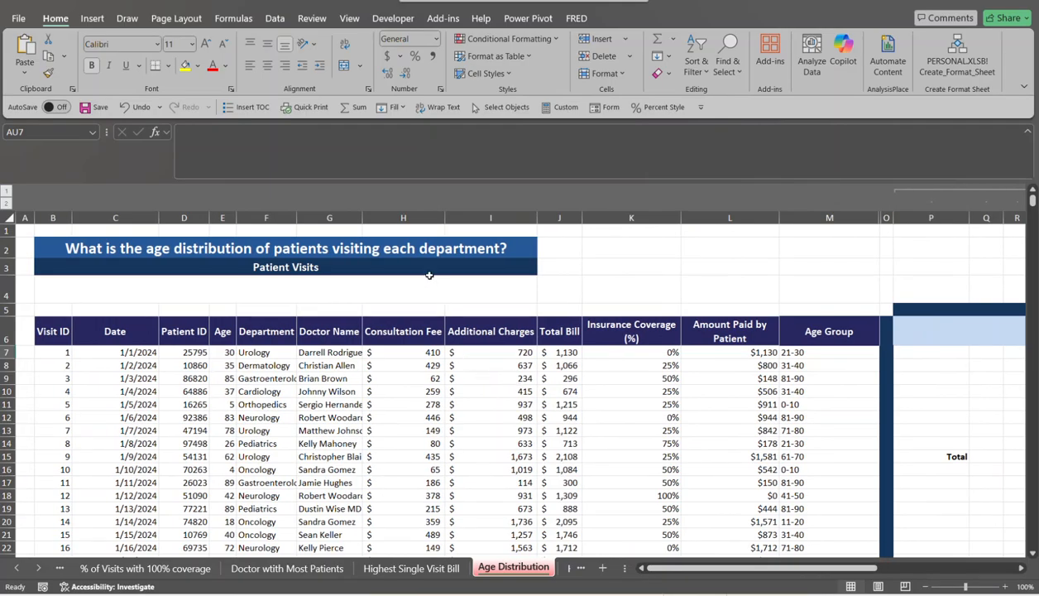
left_click(352, 250)
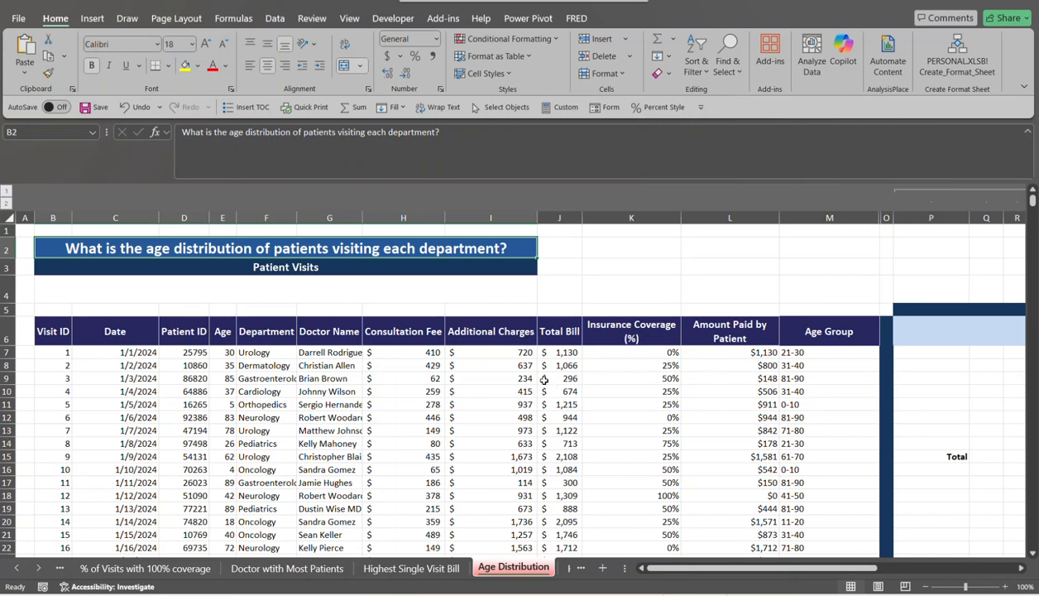
left_click(824, 353)
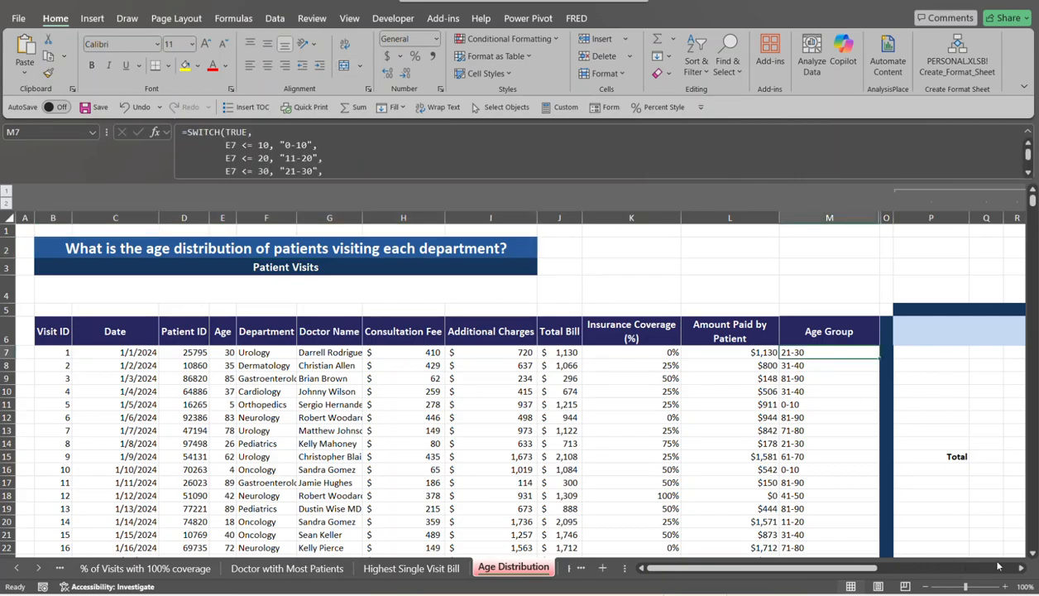
left_click(1022, 569)
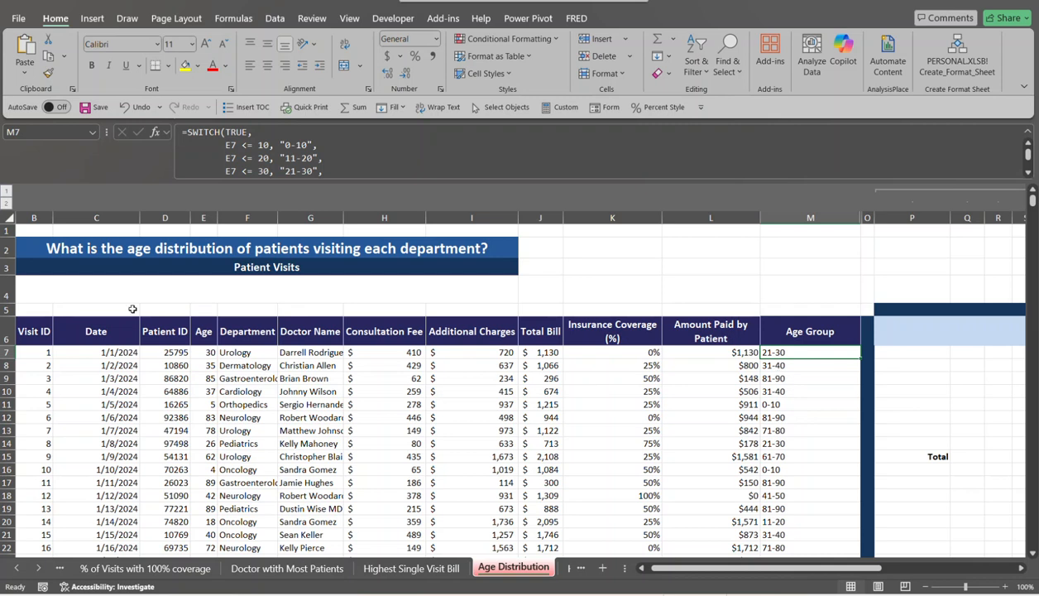
left_click(204, 354)
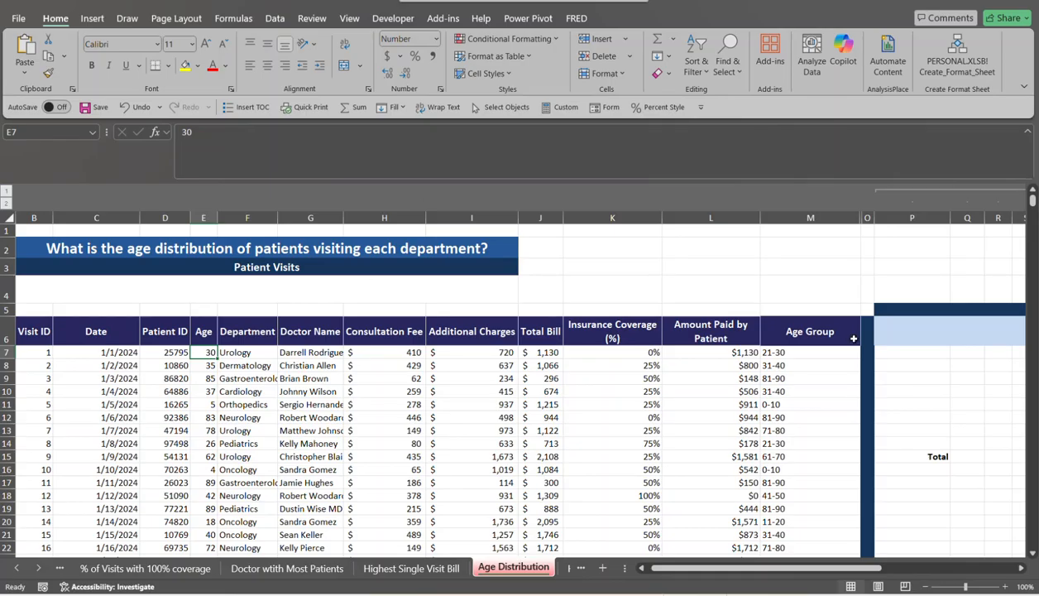
left_click(829, 355)
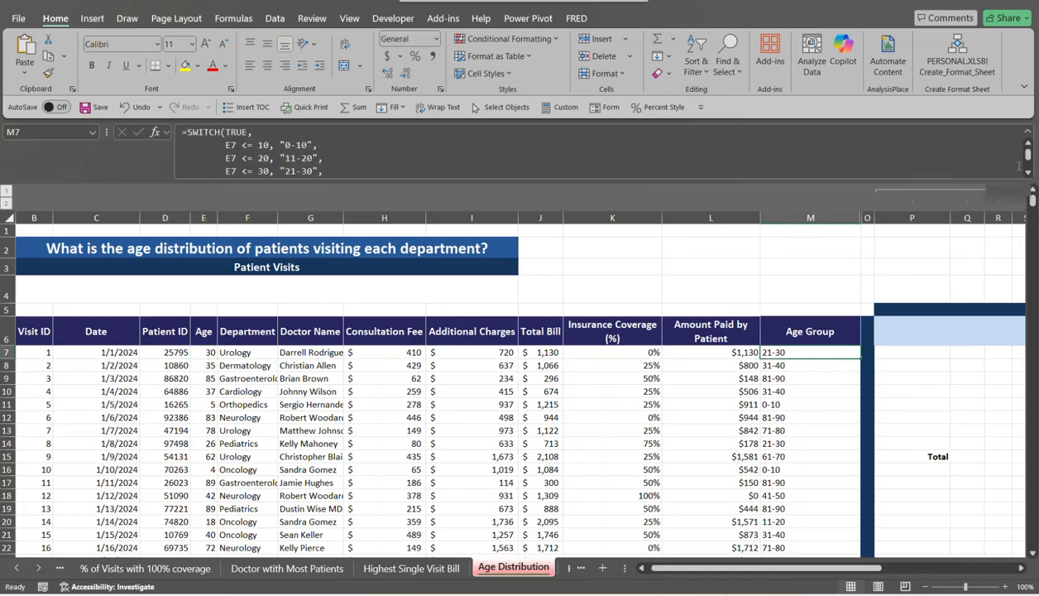
Examine all the age brackets in the Age Group SWITCH formula in M7, leaving the formula as it is.
key("F2")
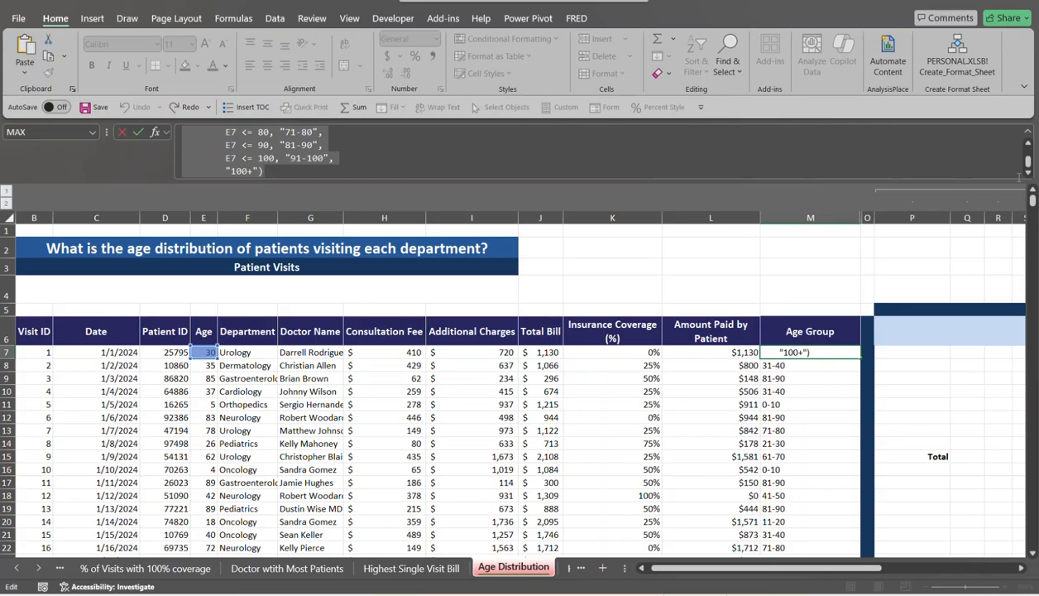
left_click(995, 175)
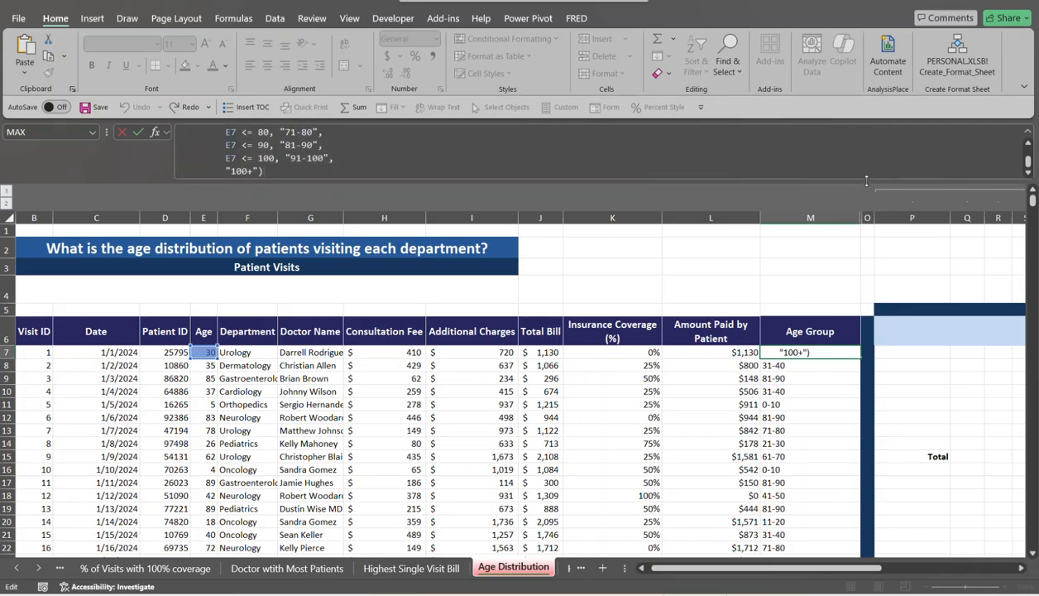
left_click_drag(866, 181, 863, 290)
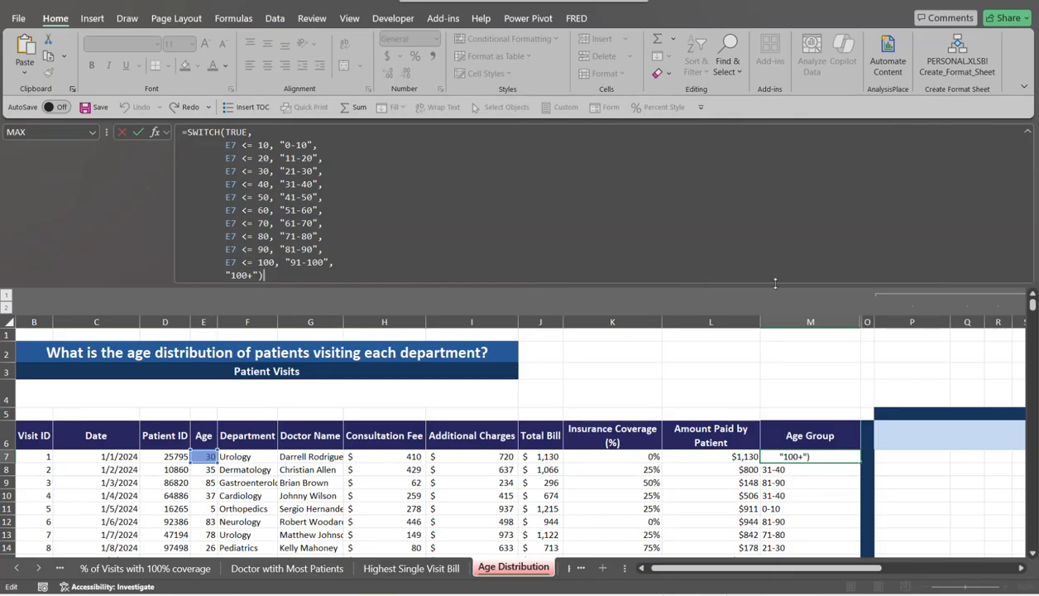
left_click_drag(790, 283, 788, 172)
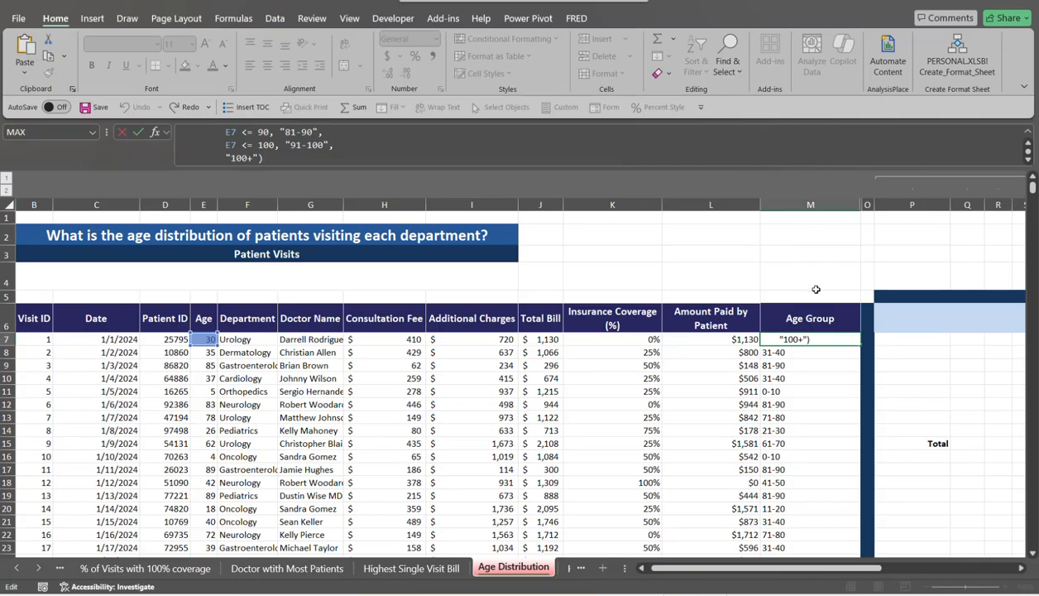
key("ctrl+Return")
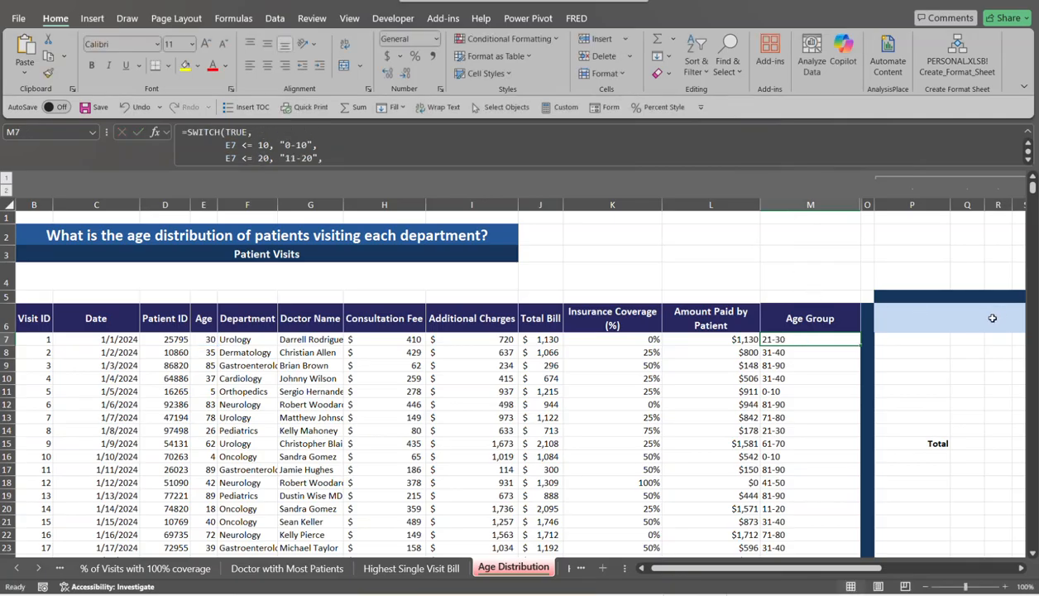
Enter a UNIQUE formula in P7 that lists the departments from F7:F1006.
left_click(876, 339)
left_click_drag(847, 565, 935, 567)
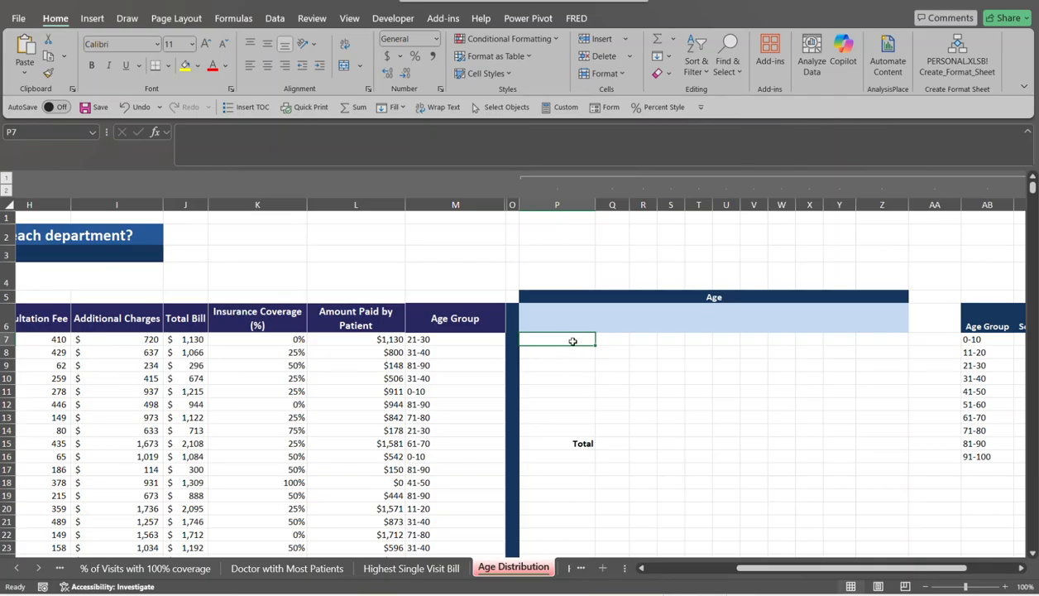
type("=un")
key("Down")
key("Down")
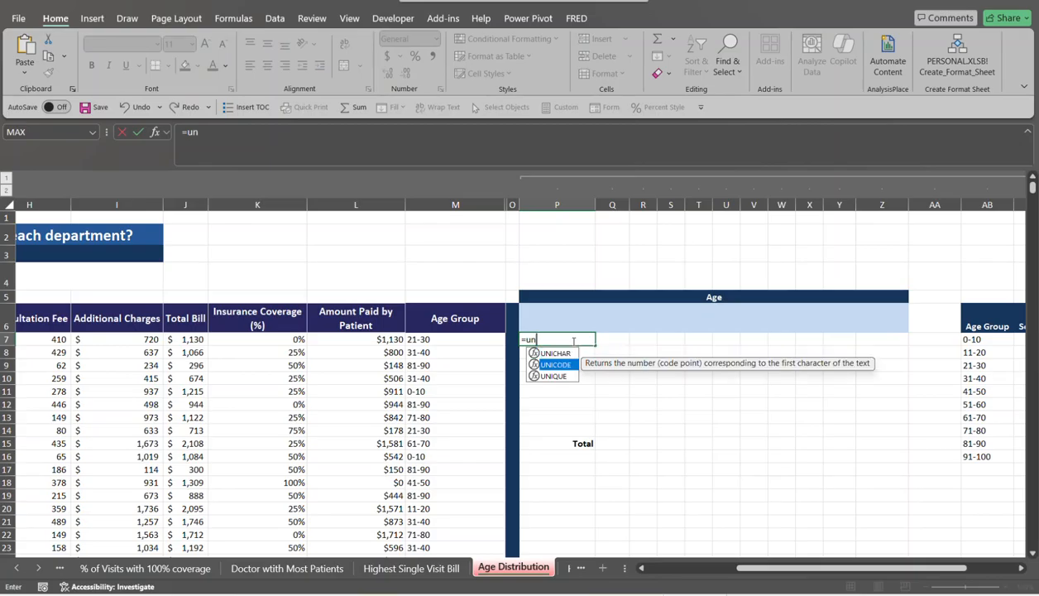
key("Tab")
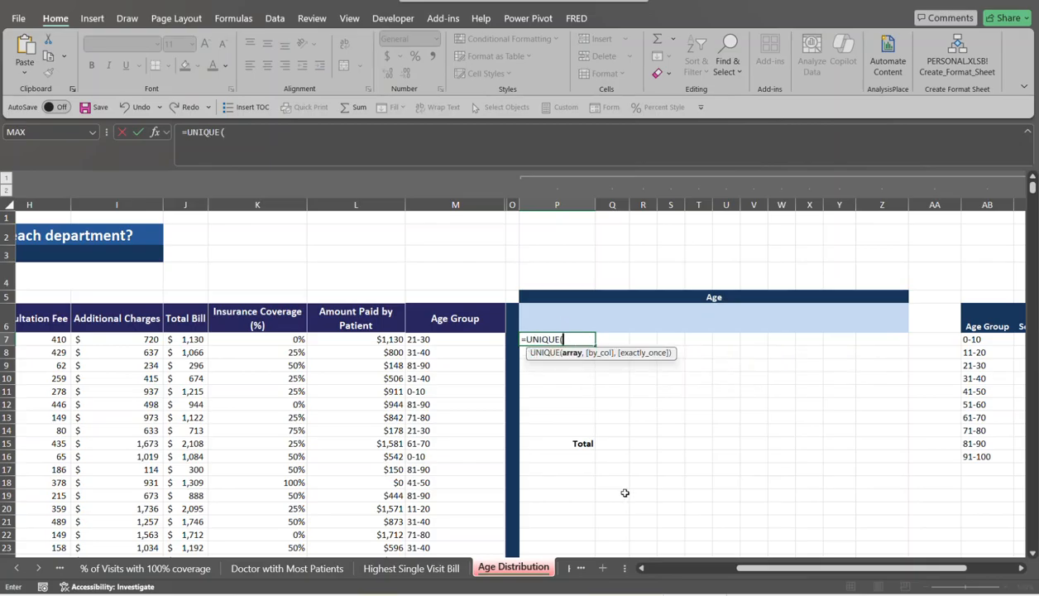
left_click_drag(720, 567, 614, 572)
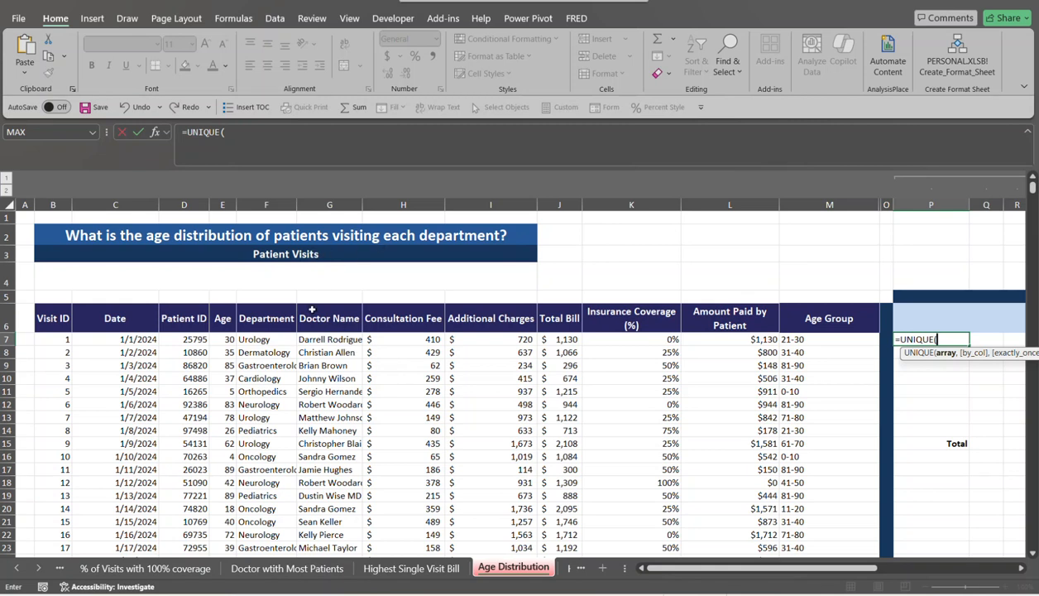
left_click(276, 338)
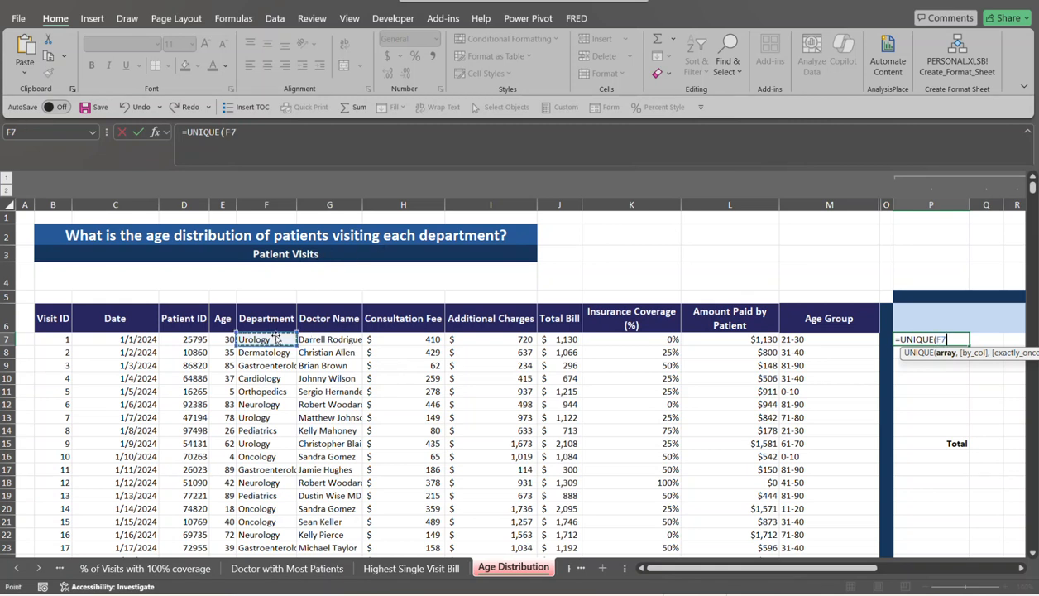
key("ctrl+shift+Down")
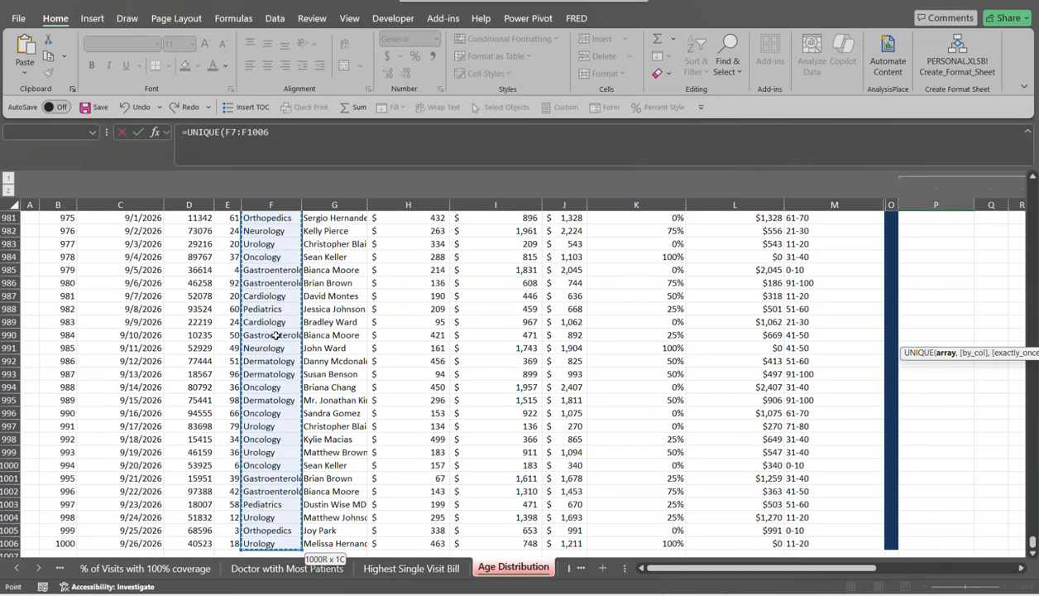
key("ctrl+BackSpace")
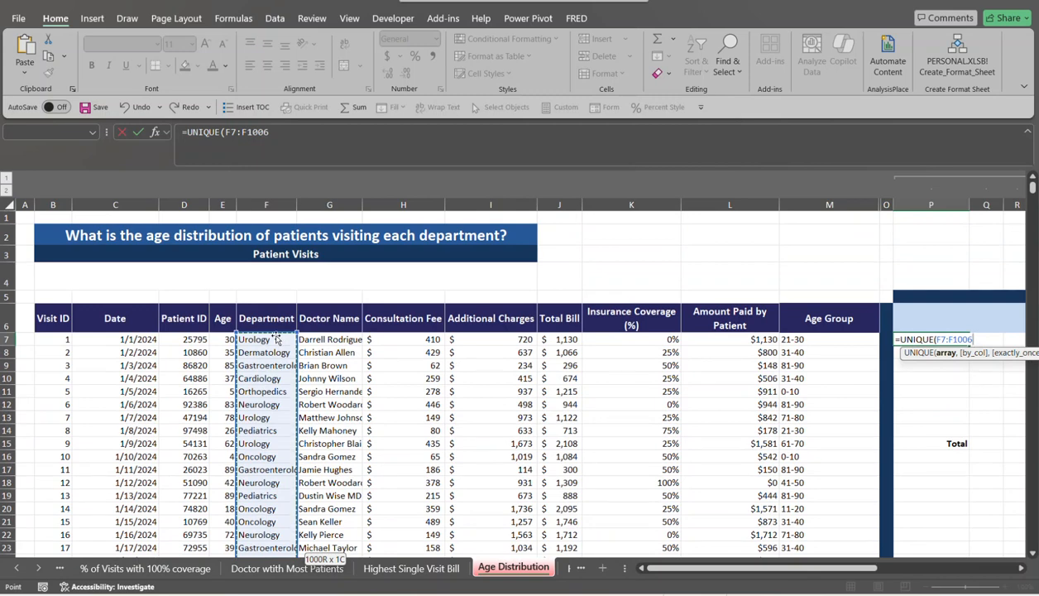
type(")")
key("Return")
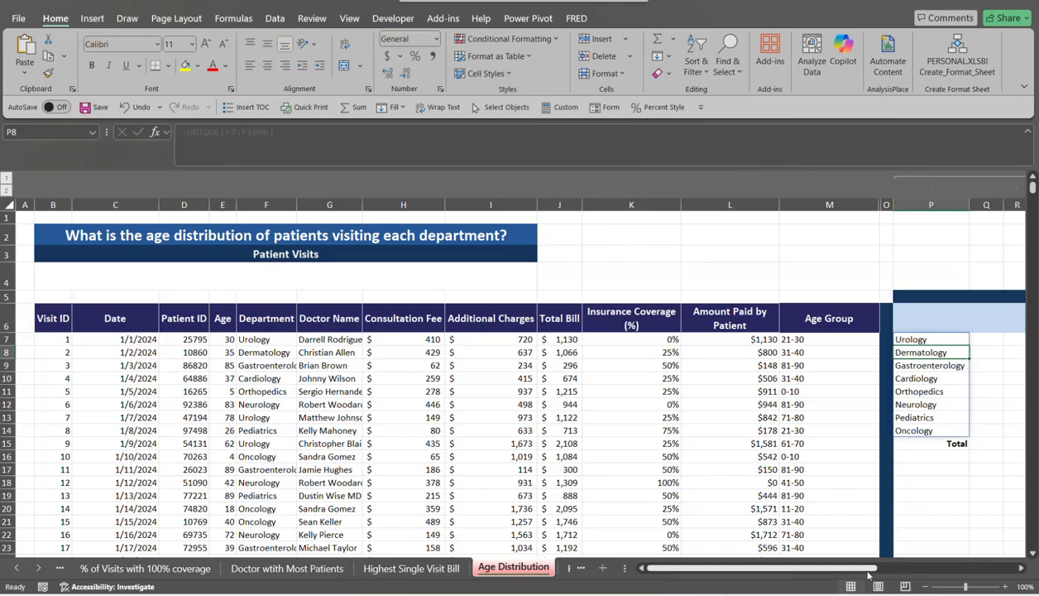
Wrap the UNIQUE formula in P7 in a SORT function to list the departments alphabetically.
left_click_drag(868, 574, 991, 574)
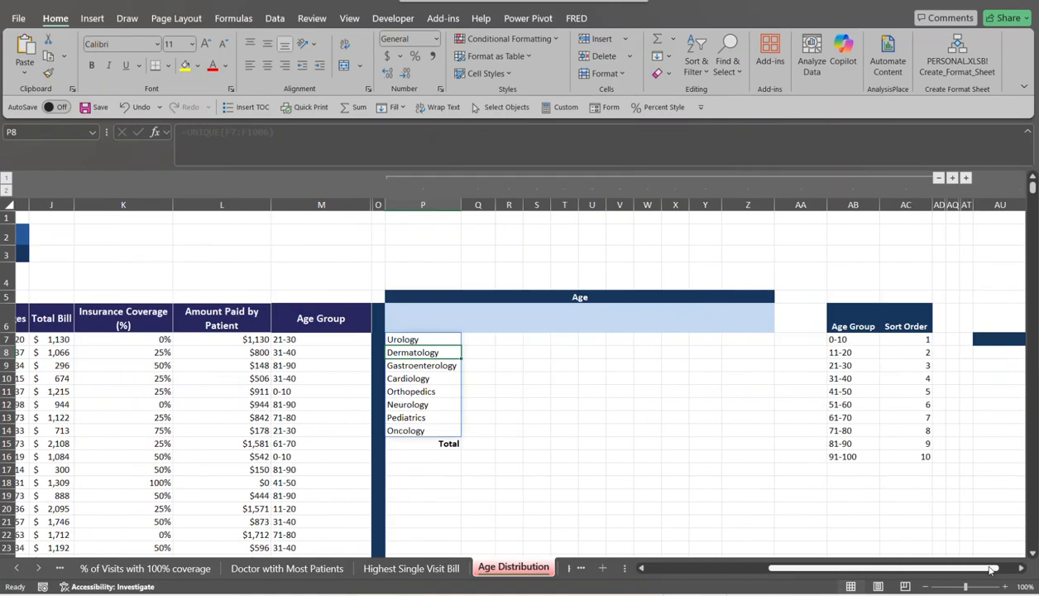
left_click_drag(448, 347, 447, 336)
left_click(546, 326)
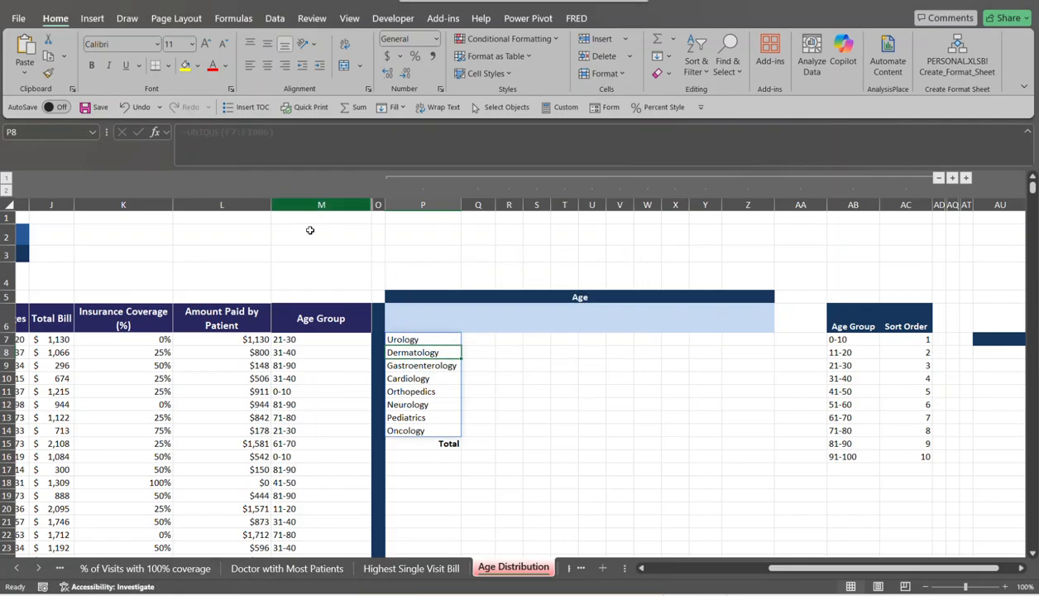
left_click(434, 336)
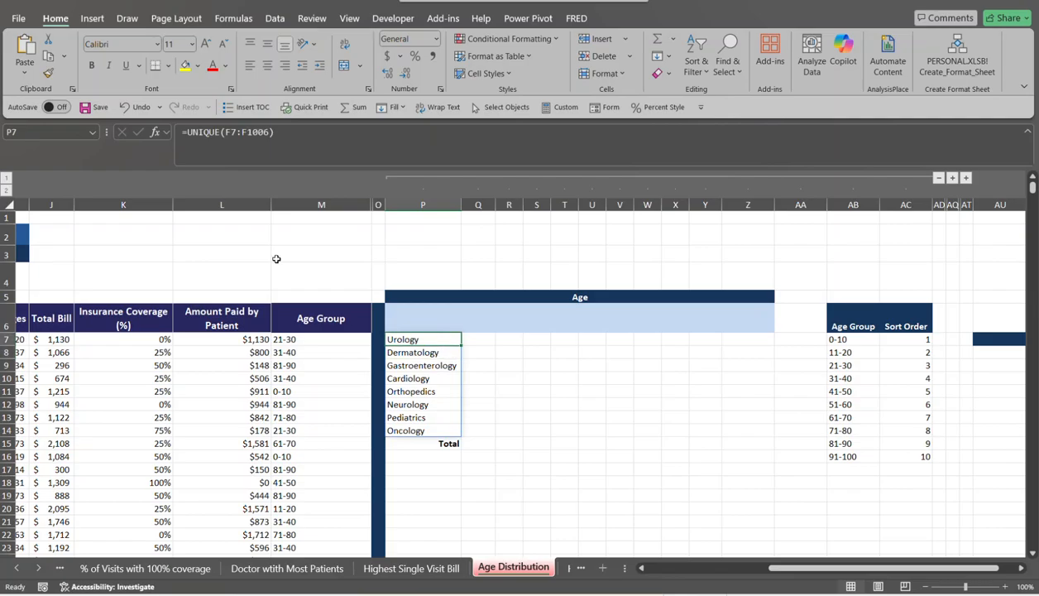
left_click(187, 131)
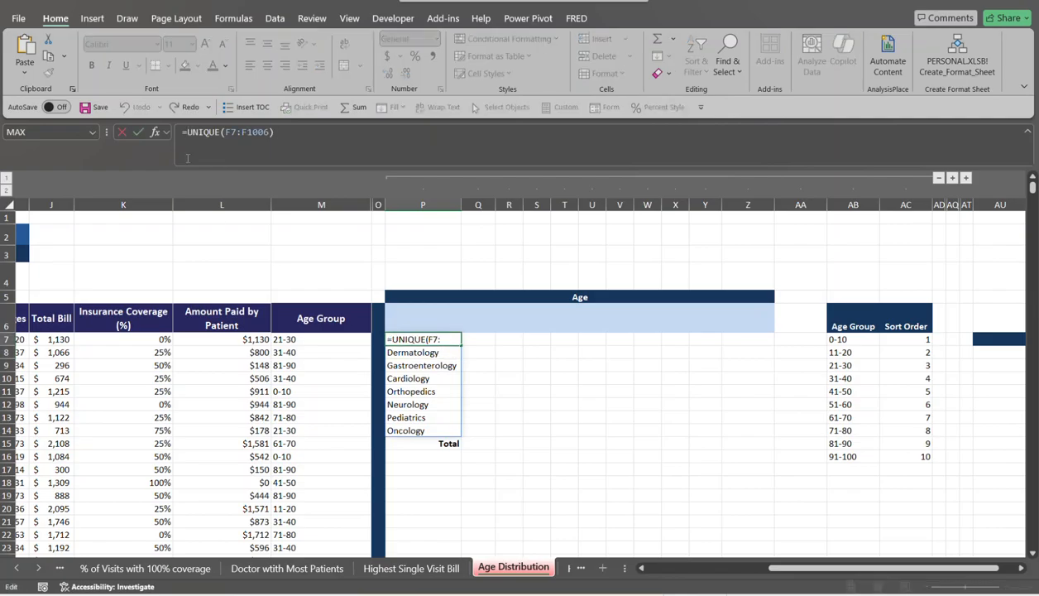
type("sort")
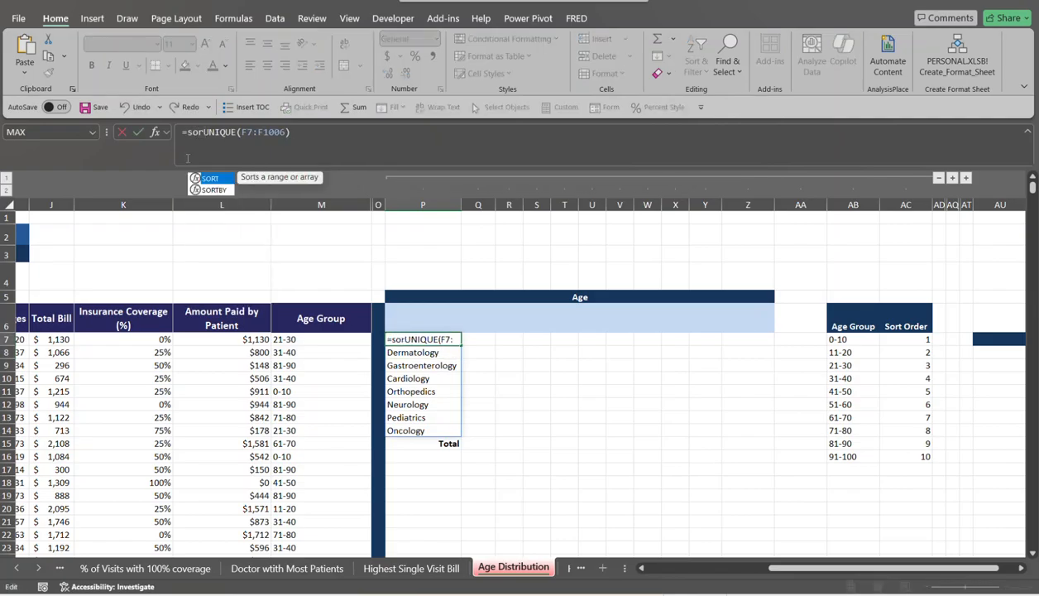
key("Tab")
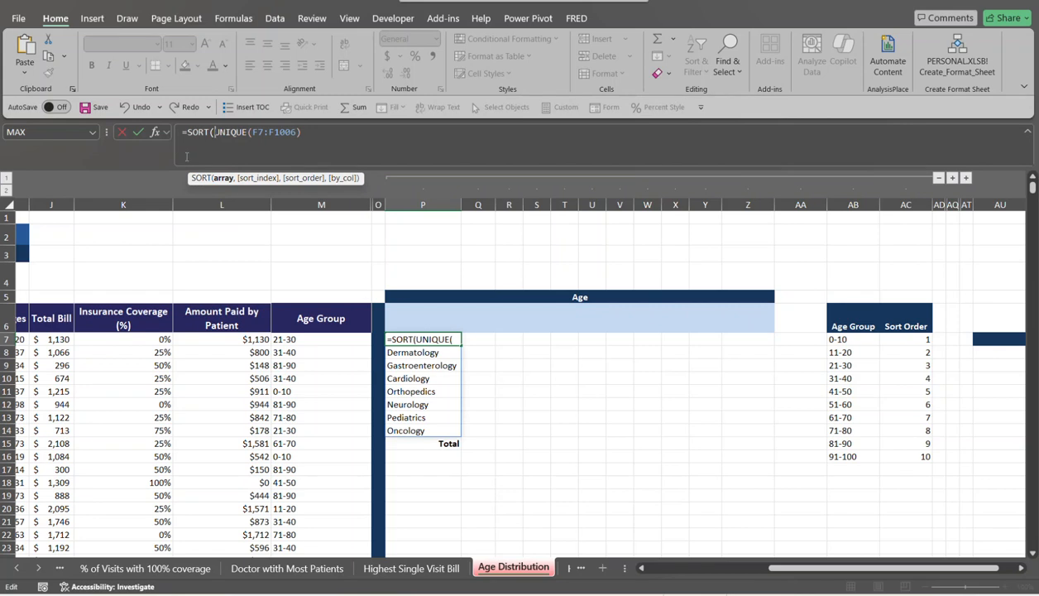
left_click(324, 132)
type(")")
key("Return")
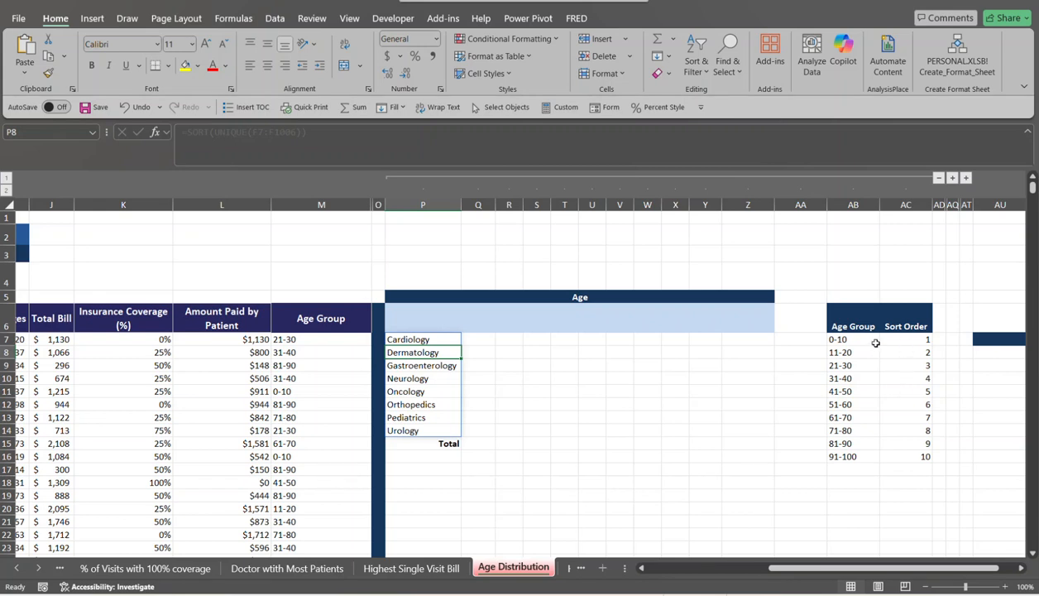
Enter a TRANSPOSE formula in Q6 that lays out the age groups in AB7:AB16 as column headers.
left_click(850, 430)
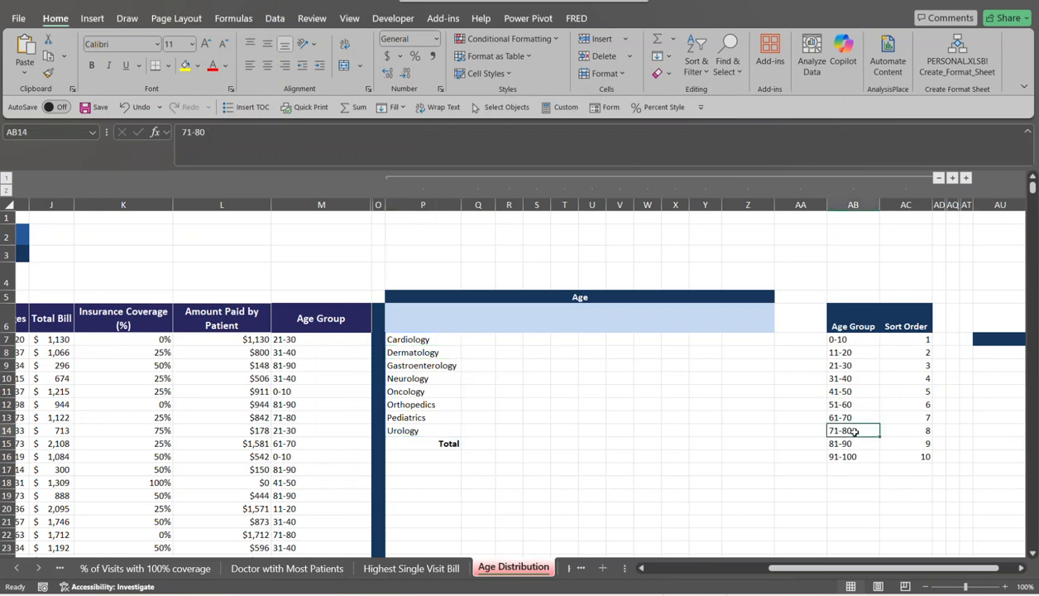
left_click(838, 338)
left_click(476, 326)
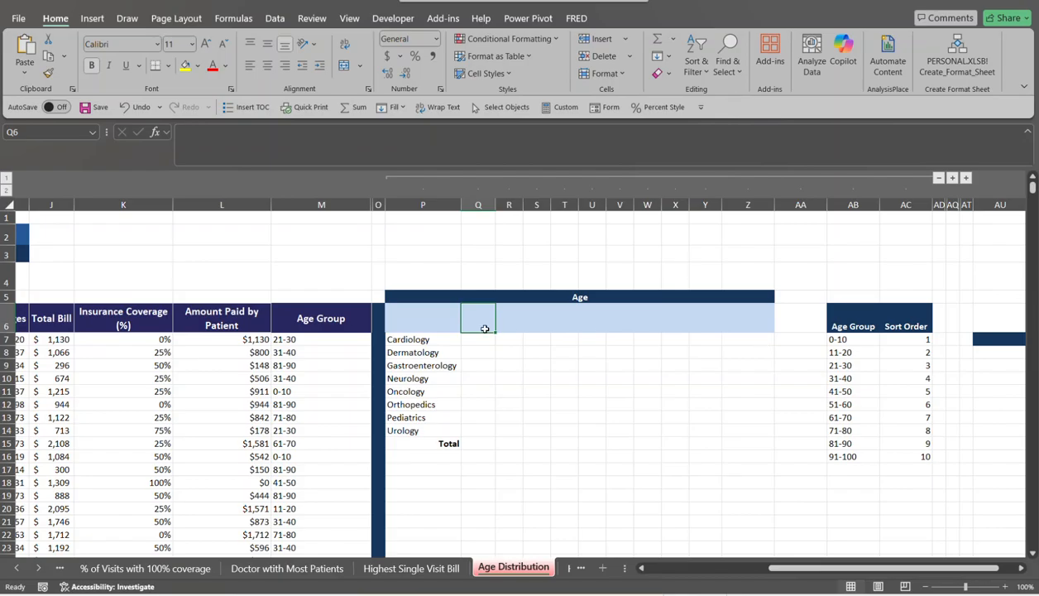
type("=tran")
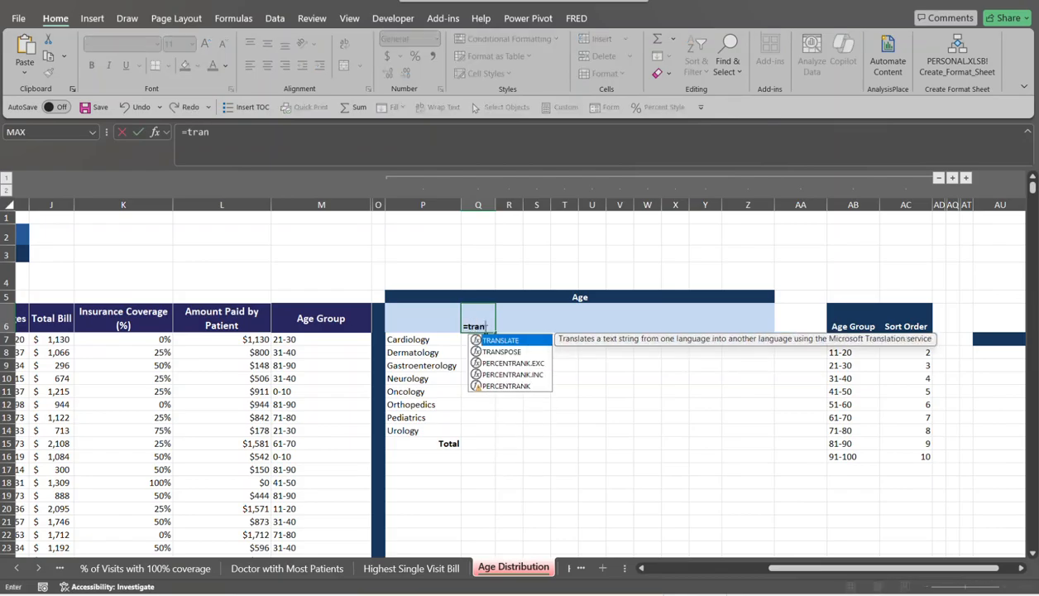
key("Down")
key("Tab")
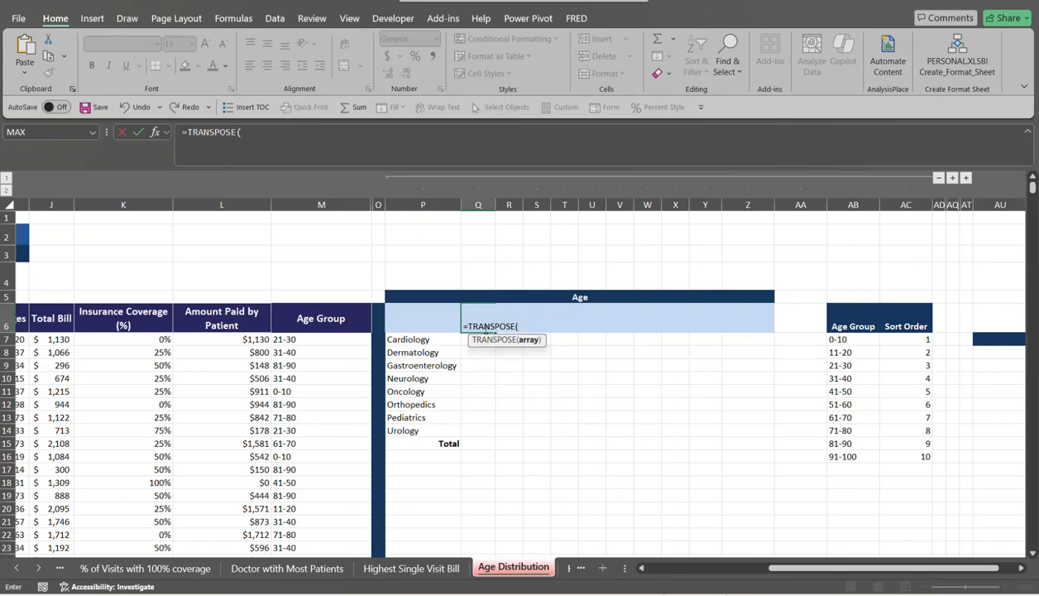
left_click_drag(852, 339, 850, 458)
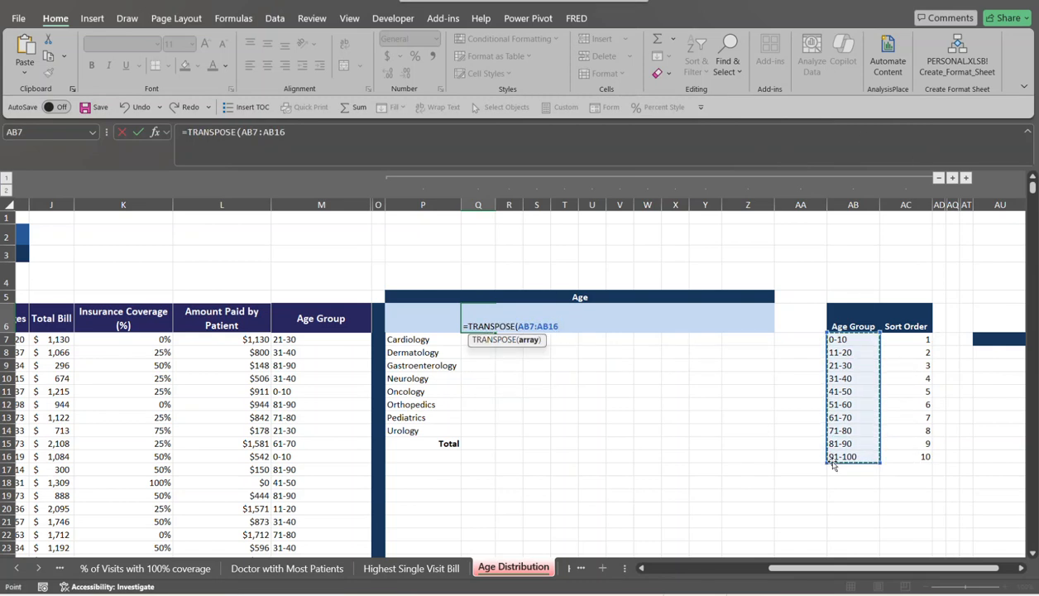
type(")")
key("Return")
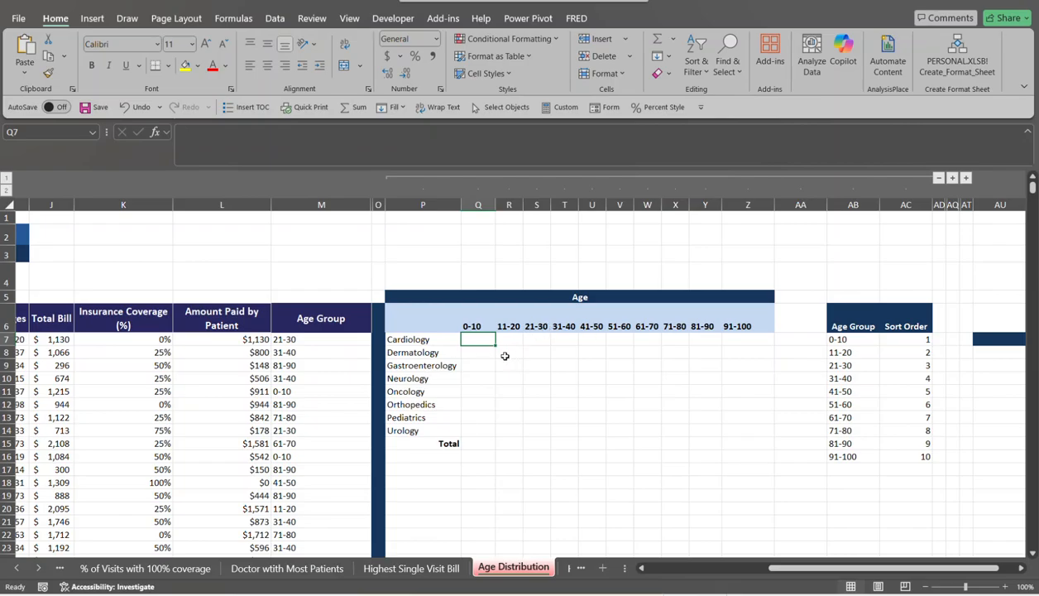
Start a COUNTIFS formula in Q7 with the absolute department range $F$7:$F$1006 as the first criteria range.
type("=")
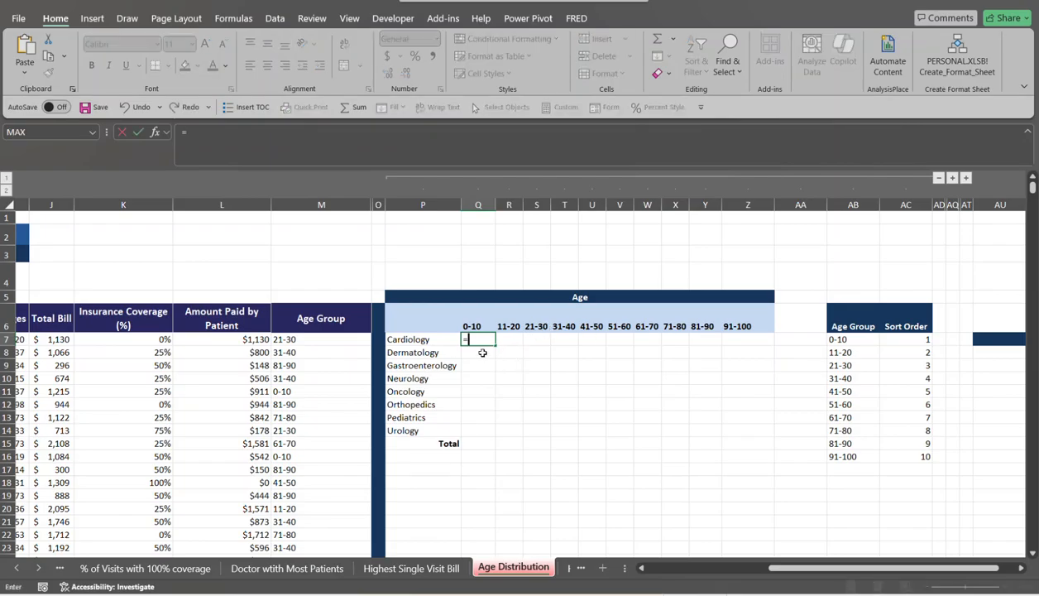
type("coun")
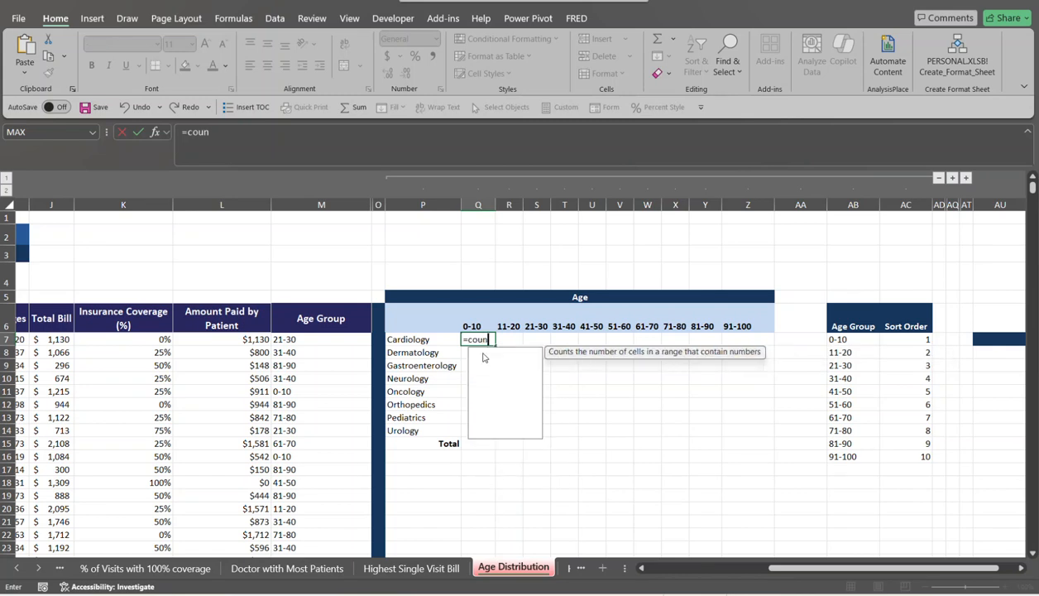
type("tifs")
key("Tab")
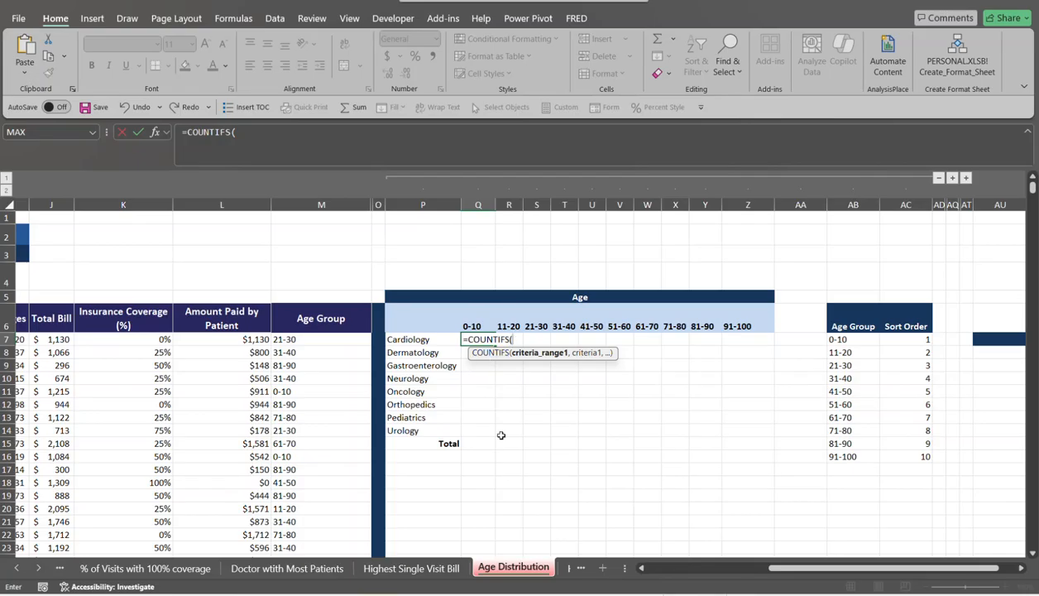
left_click_drag(756, 567, 658, 582)
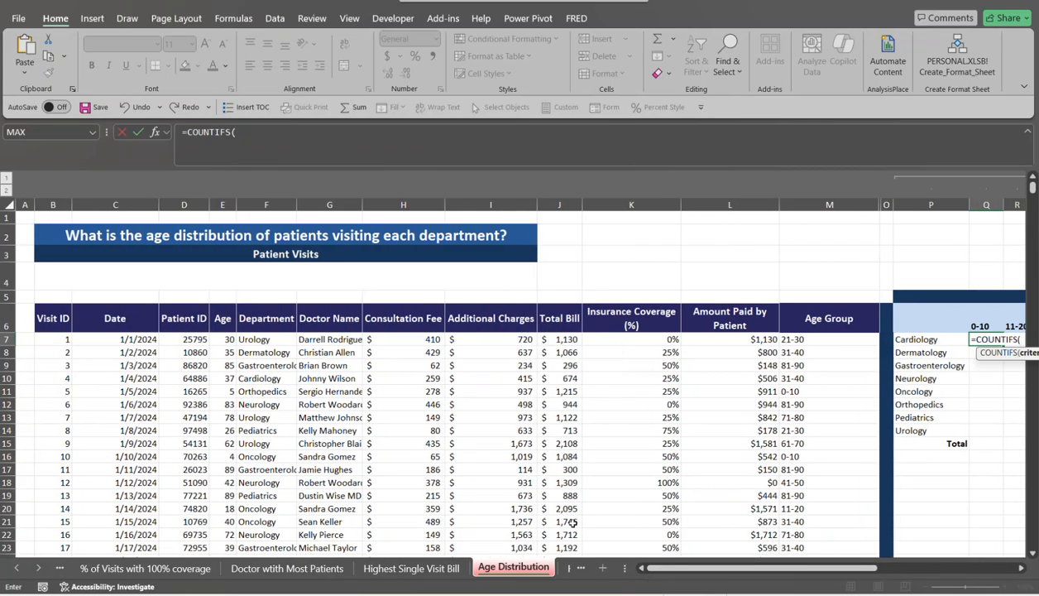
left_click(263, 341)
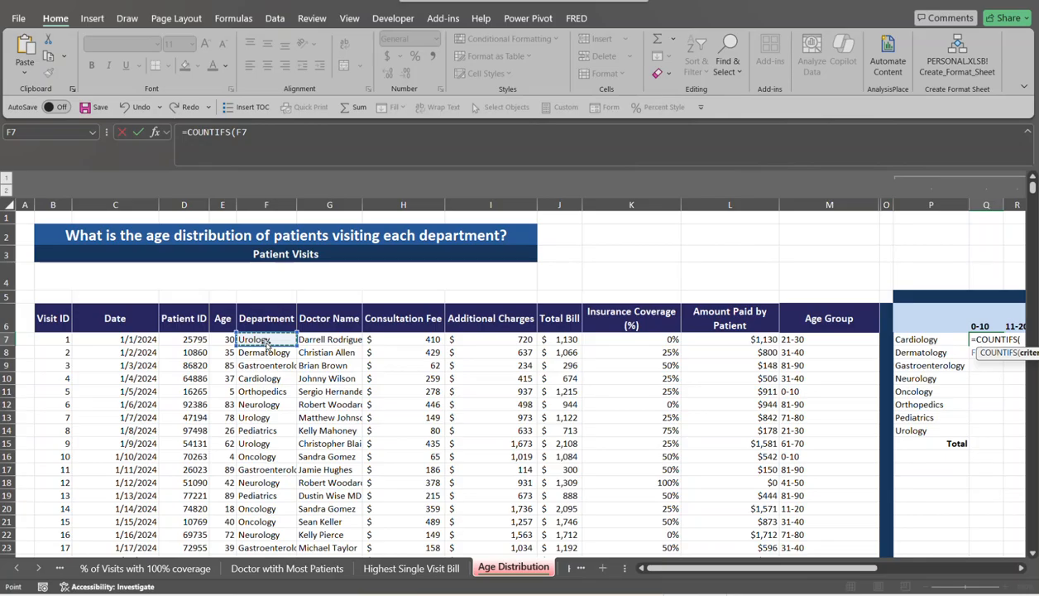
left_click_drag(268, 345, 266, 350)
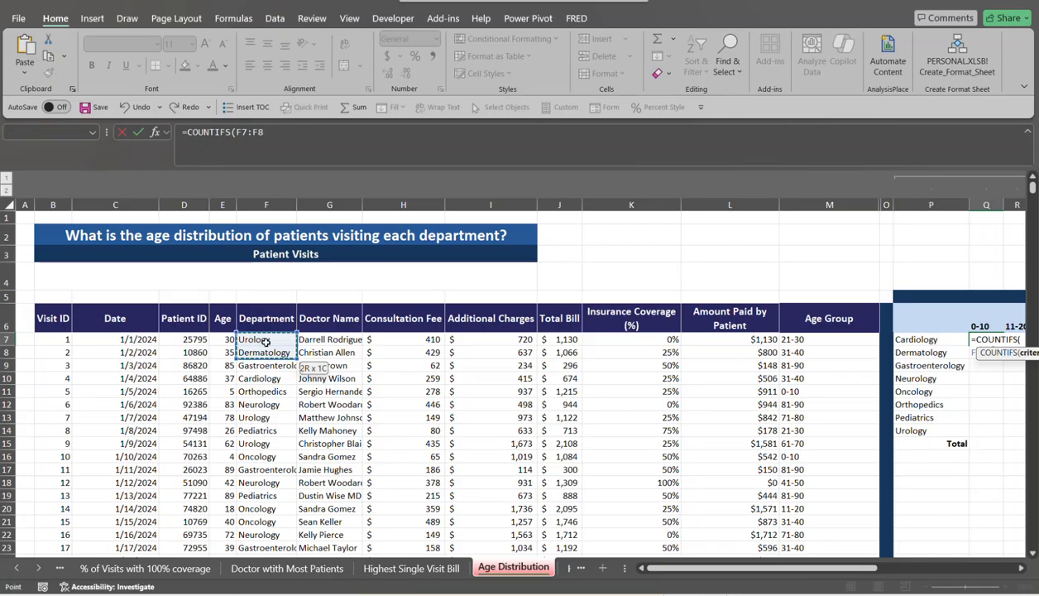
key("ctrl+shift+Down")
key("ctrl+BackSpace")
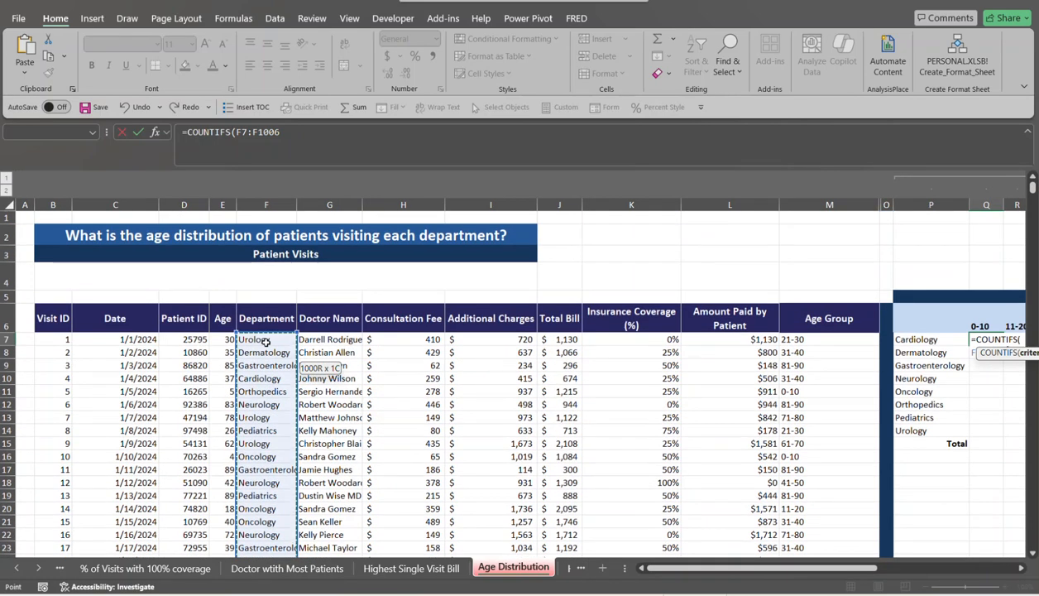
key("F4")
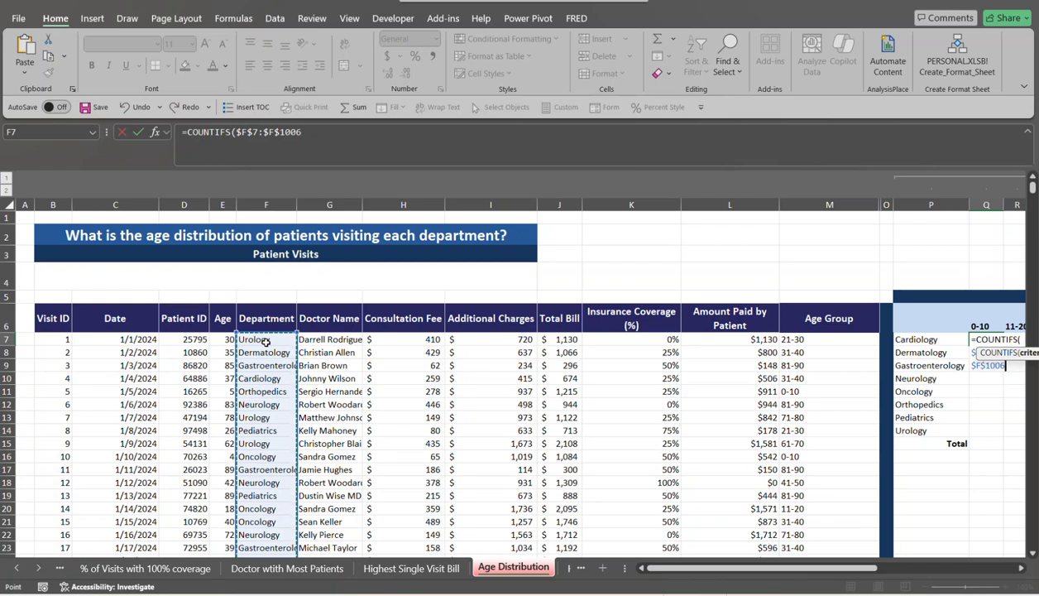
type(",")
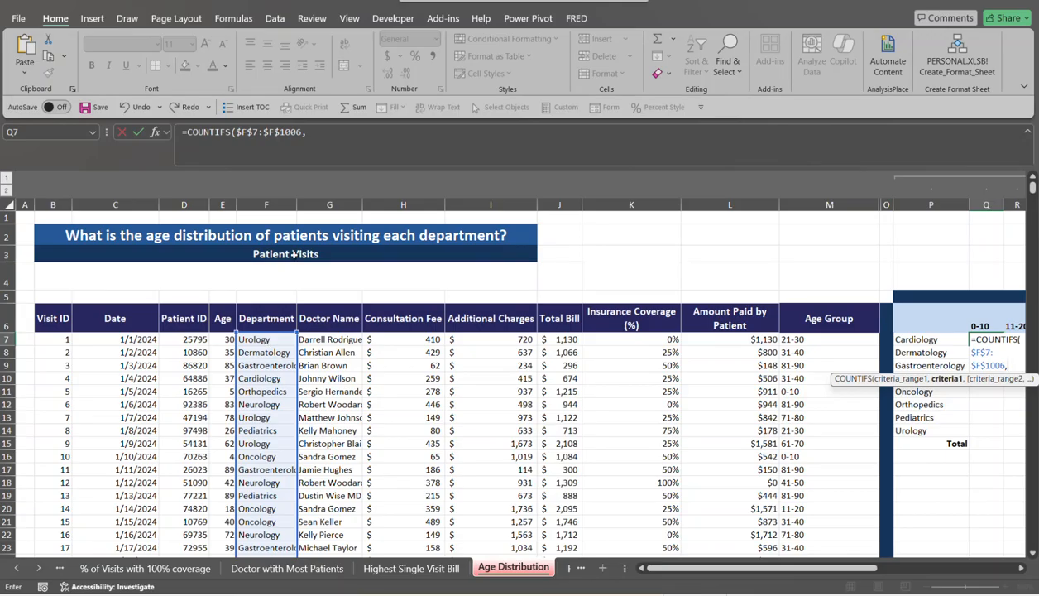
Add the department label in P7 as the first COUNTIFS criterion, locking only its column as $P7.
left_click(933, 338)
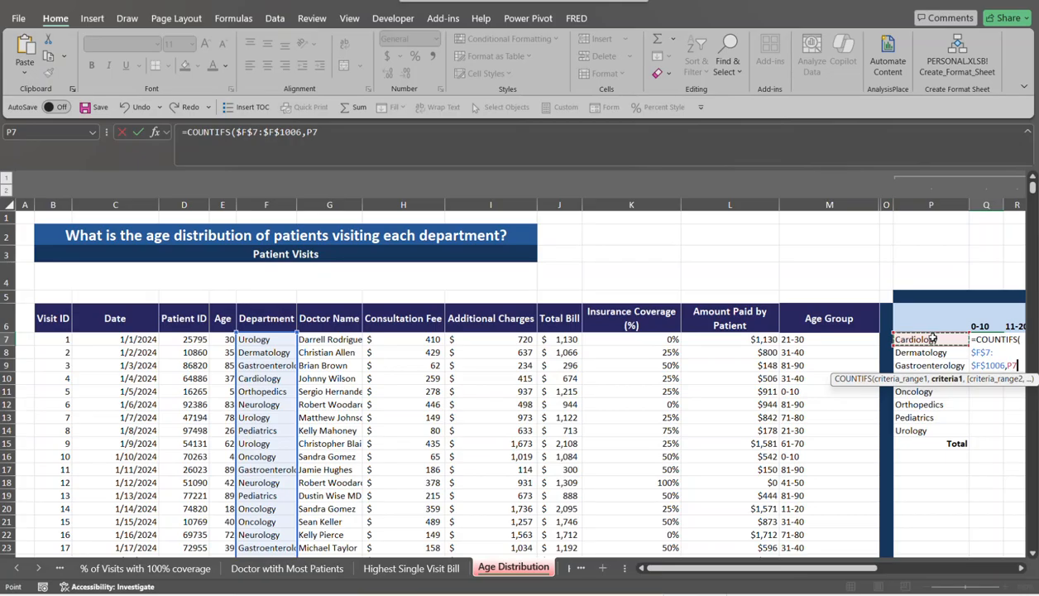
key("F4")
key("F4")
key("F4")
type(",")
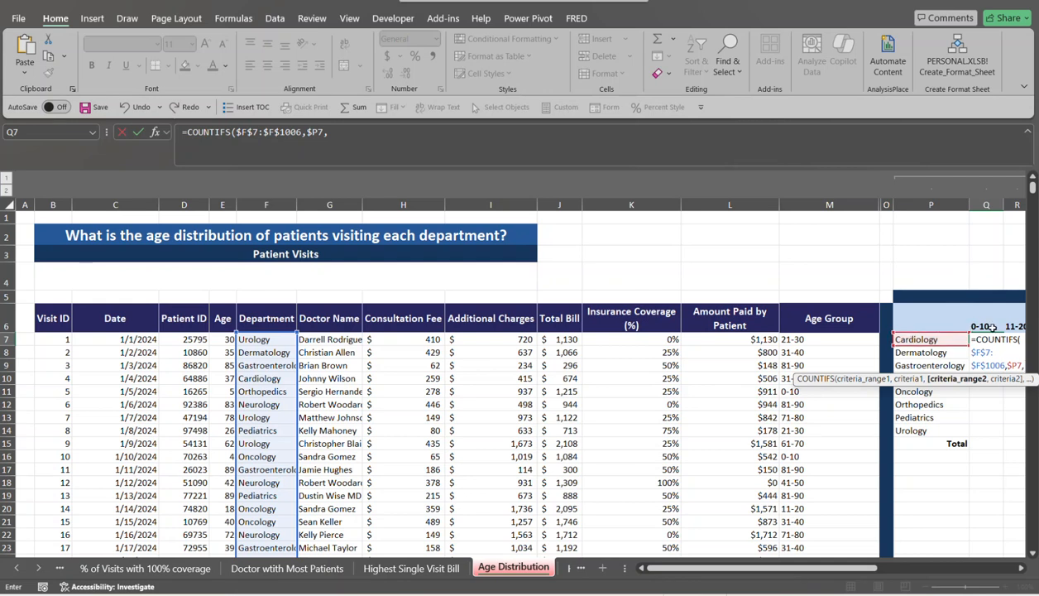
Add the absolute Age Group range $M$7:$M$1006 as the second criteria range of the COUNTIFS formula.
left_click(833, 339)
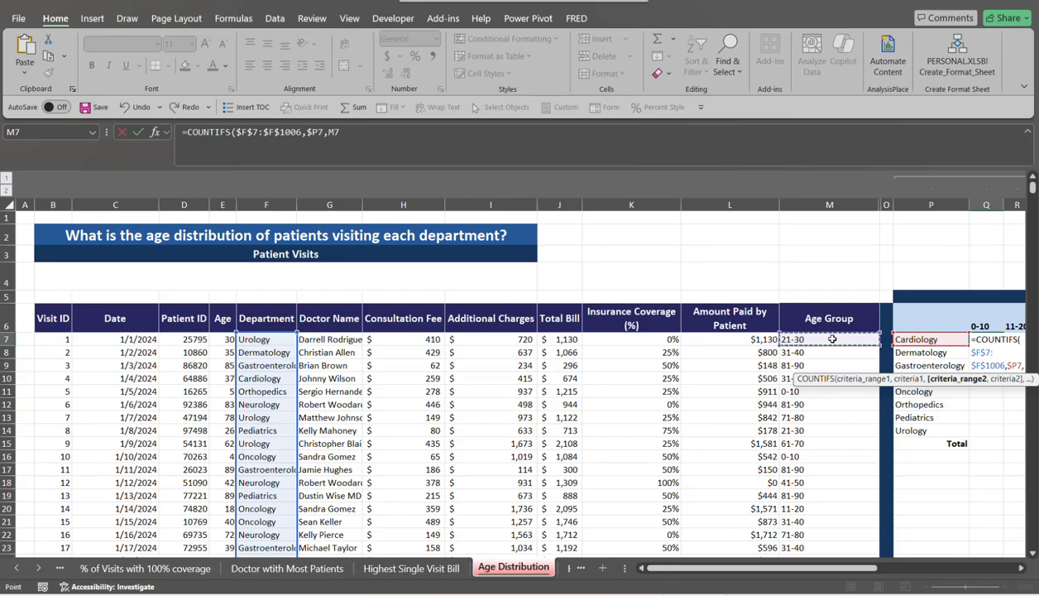
key("ctrl+shift+Down")
key("ctrl+BackSpace")
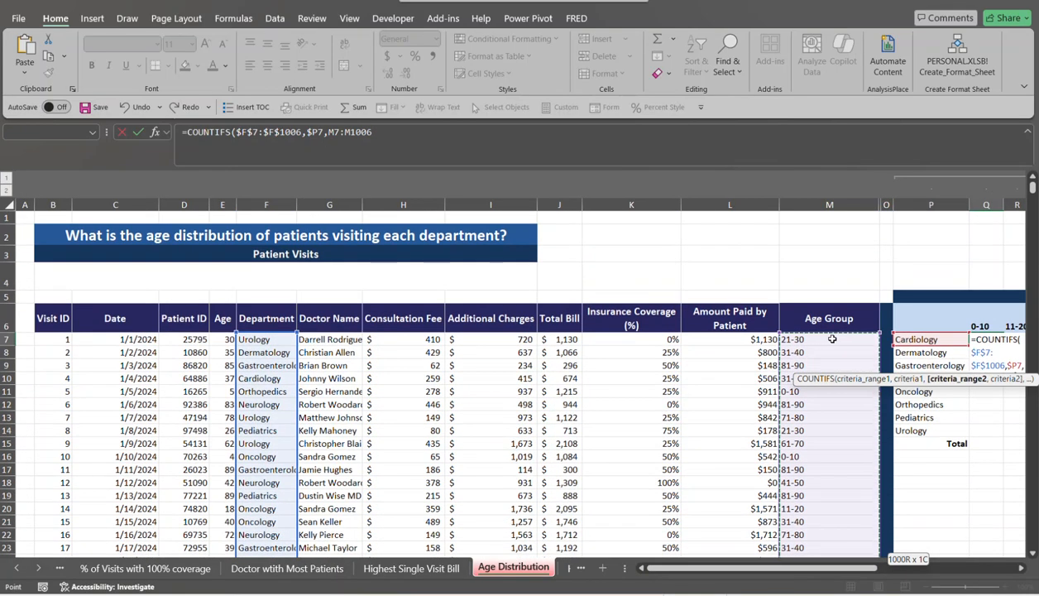
key("F4")
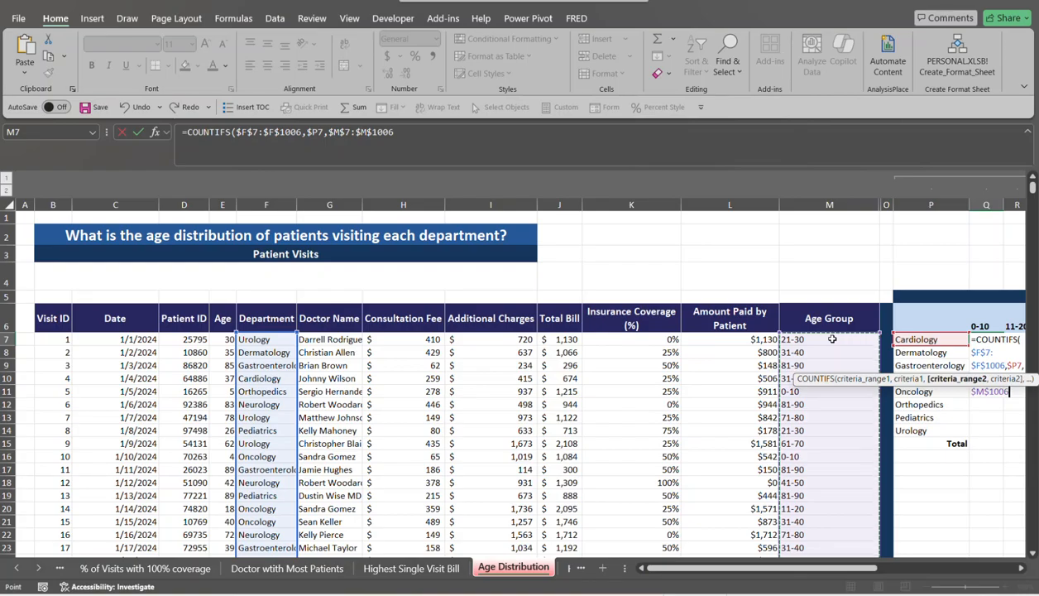
type(",")
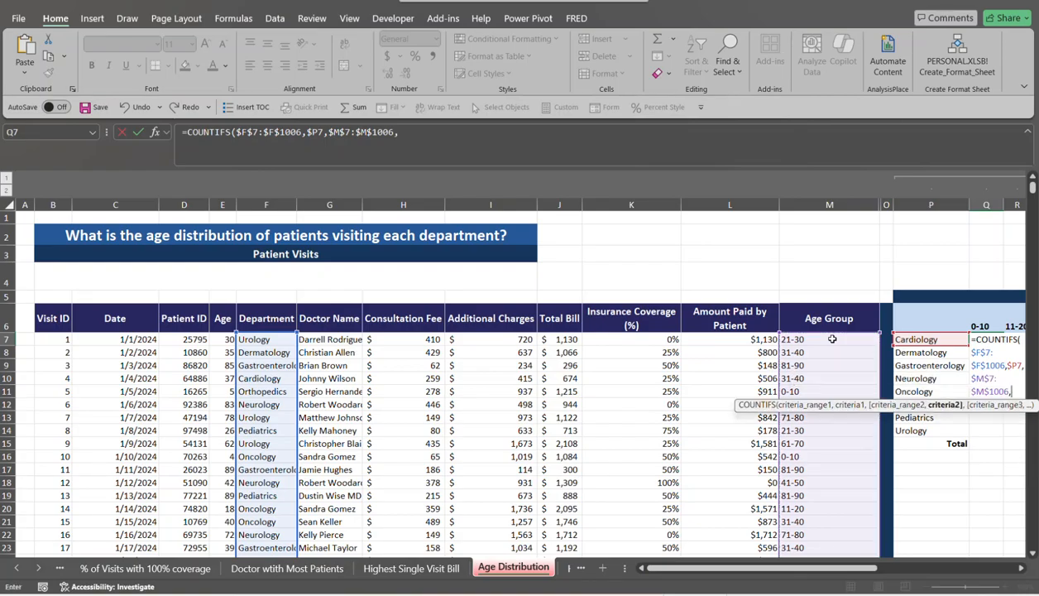
Add the age group header Q6 as the second criterion with only its row locked (Q$6), and complete the formula.
left_click(989, 328)
left_click_drag(859, 575, 981, 574)
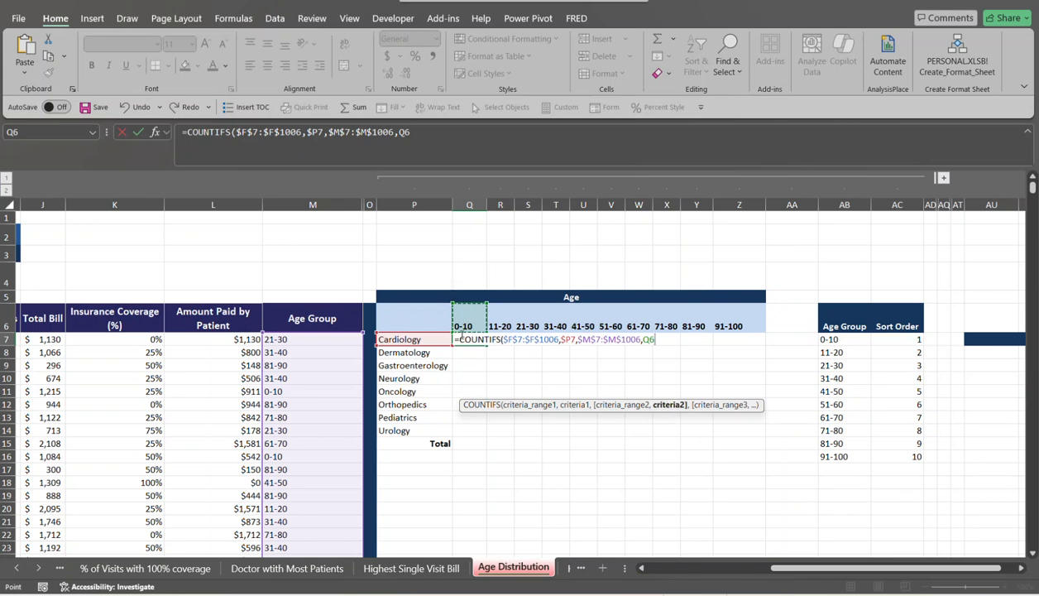
key("F4")
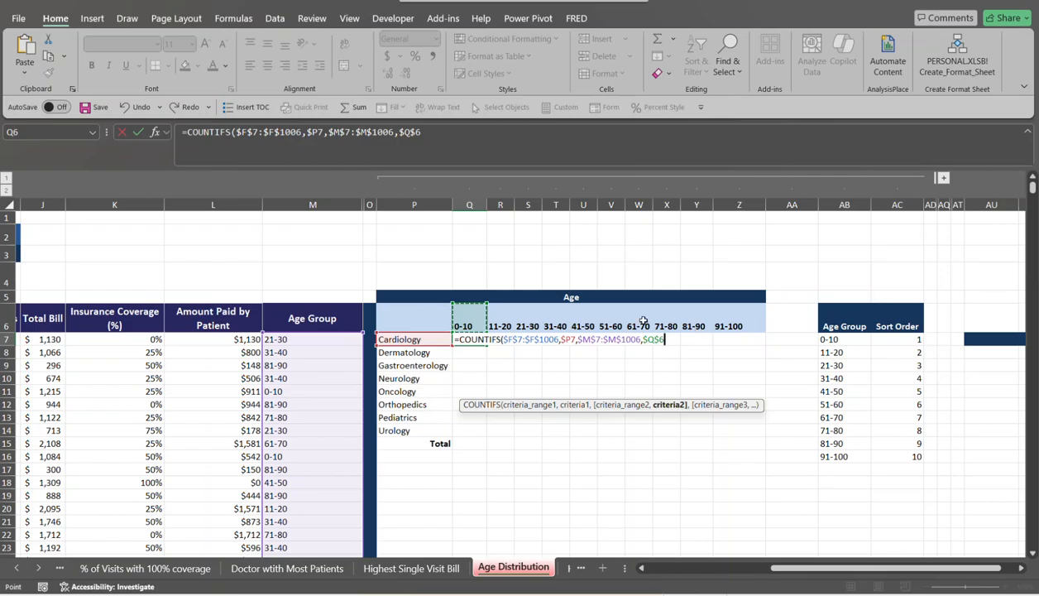
key("F4")
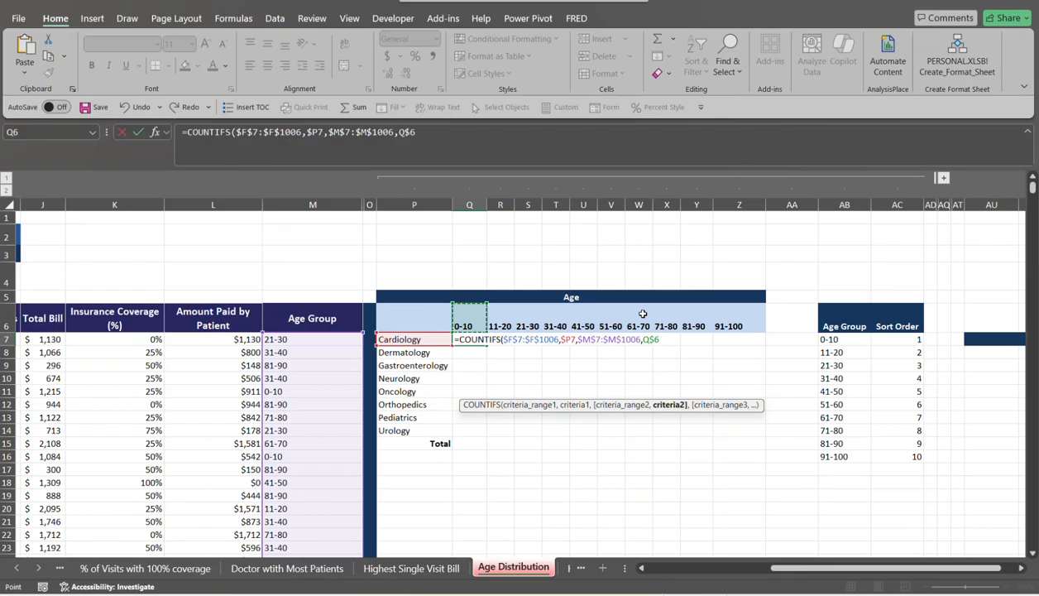
type(")")
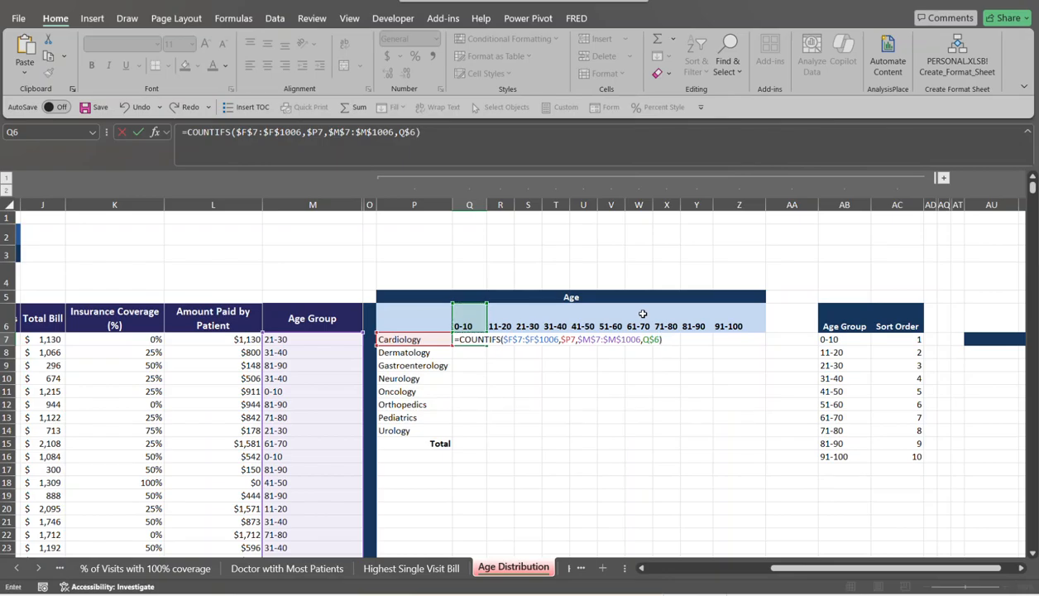
key("Return")
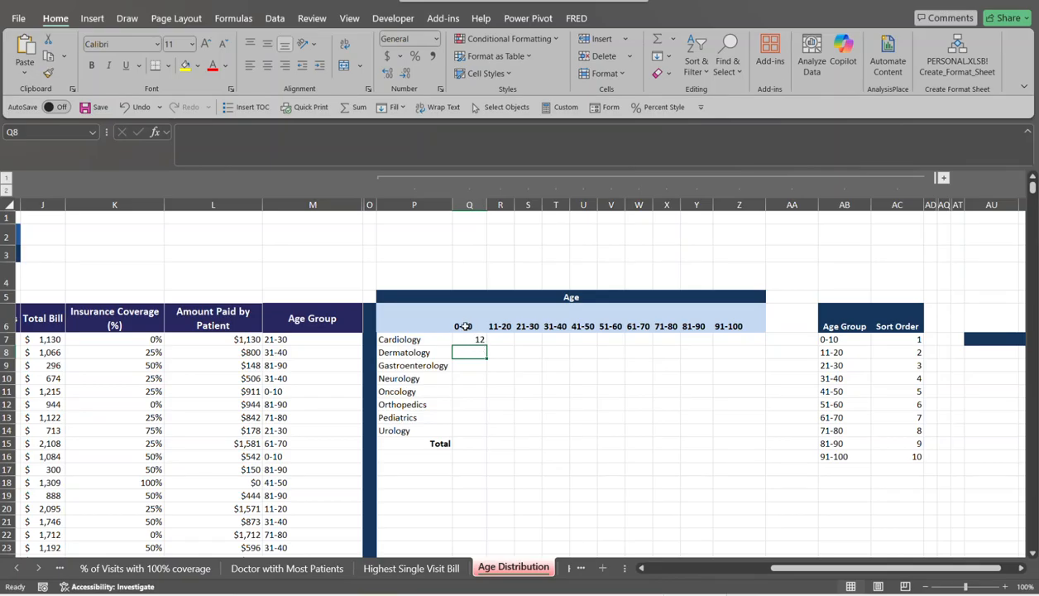
Fill the COUNTIFS formula from Q7 down to row 15 and across to column Z.
left_click(475, 340)
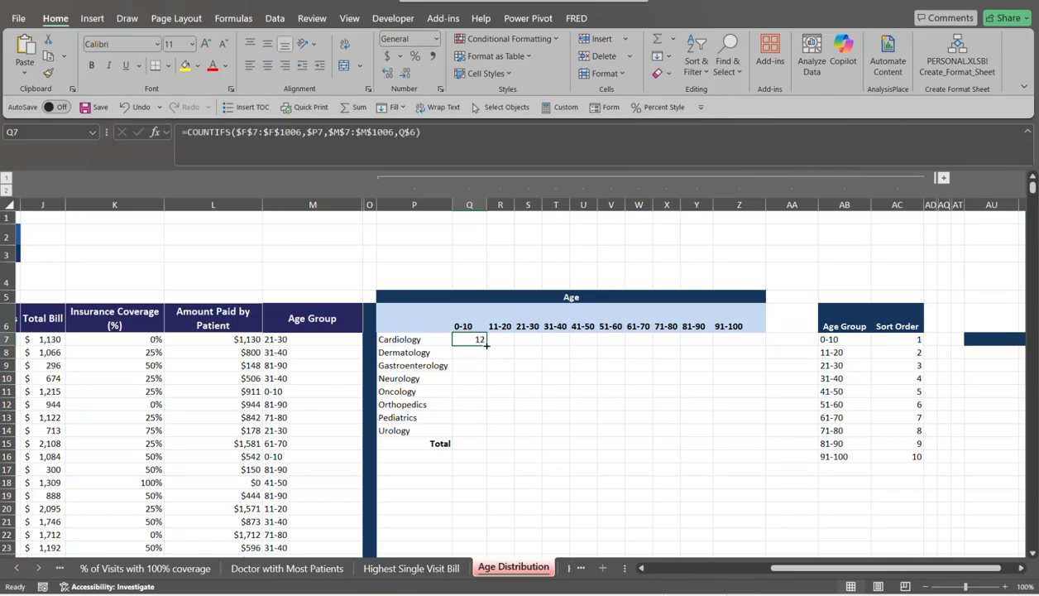
double_click(486, 346)
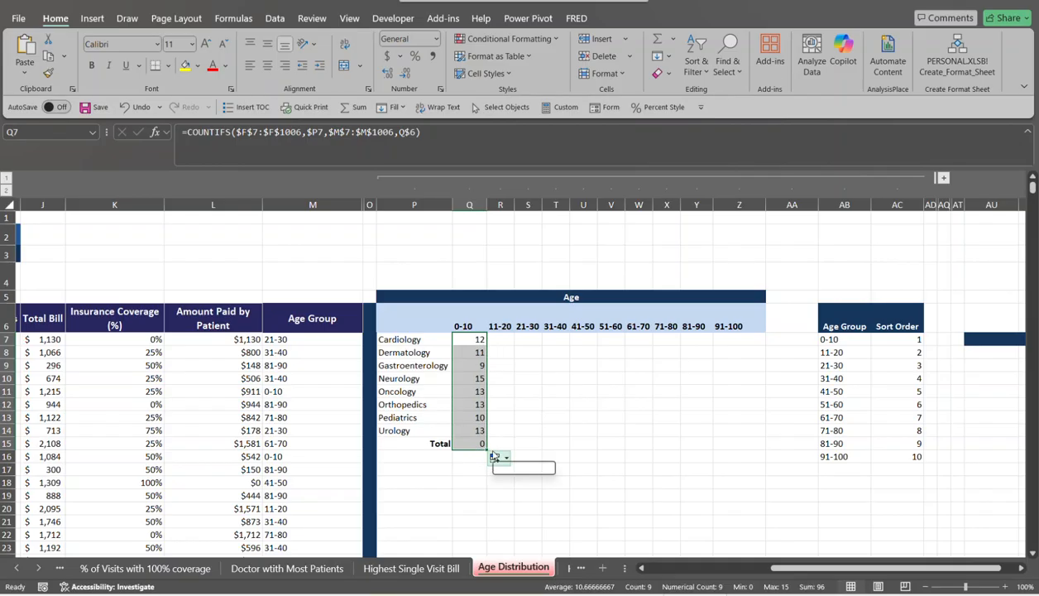
left_click_drag(485, 450, 739, 443)
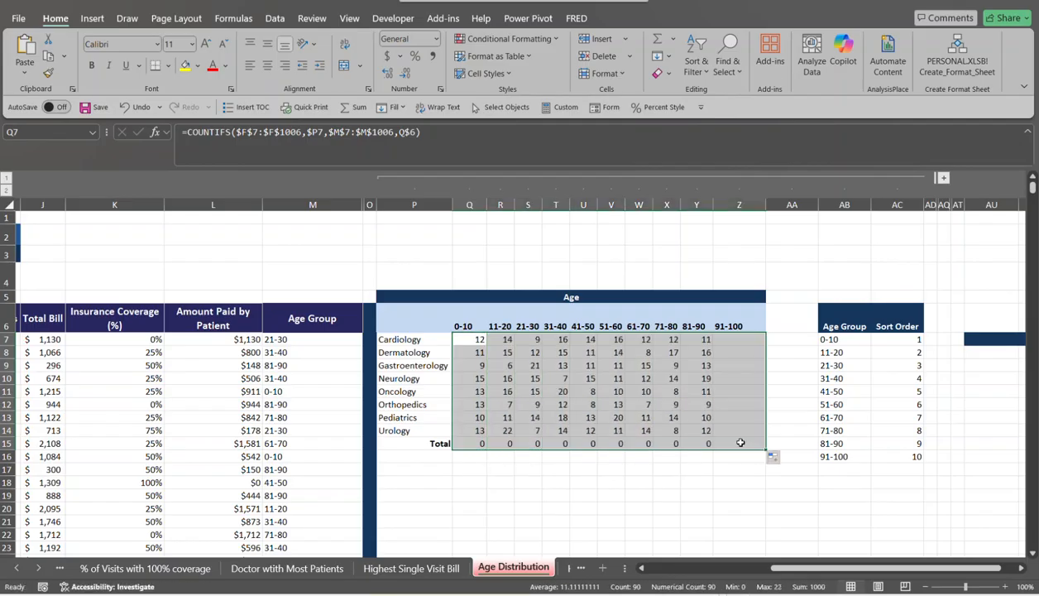
left_click(534, 354)
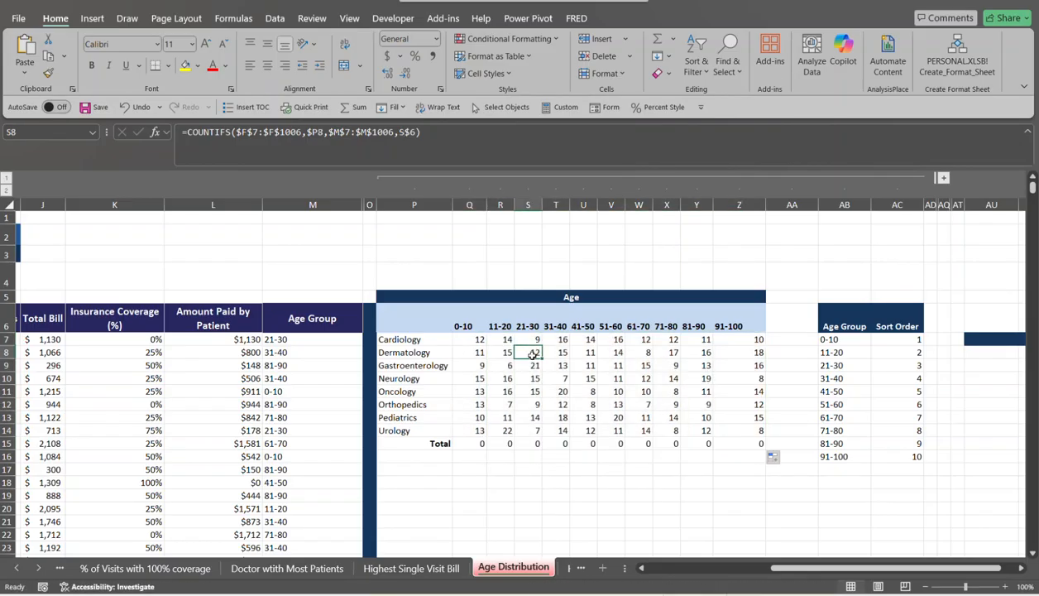
left_click(472, 444)
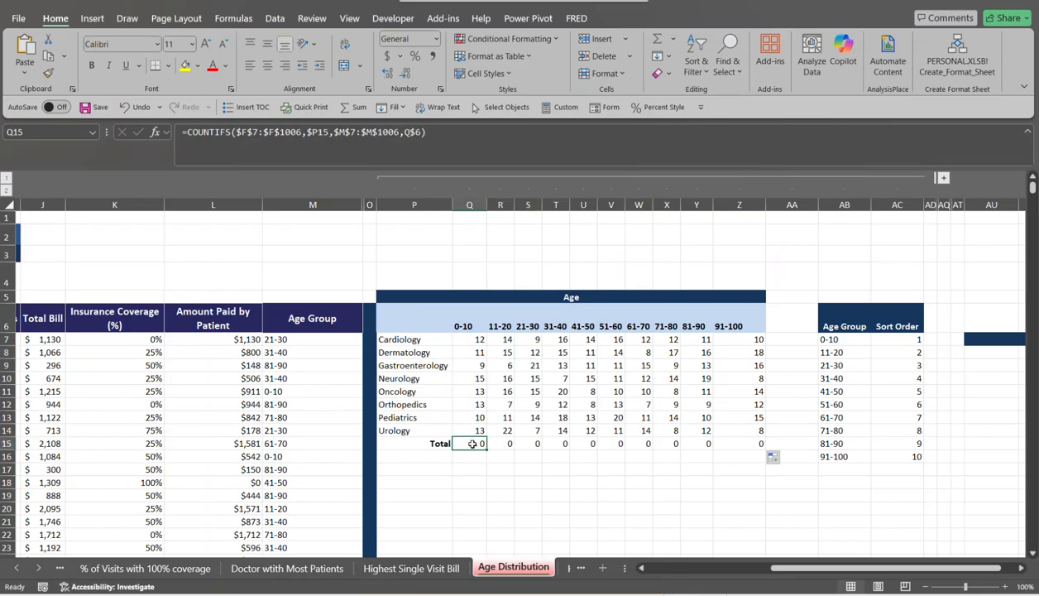
left_click_drag(472, 444, 734, 443)
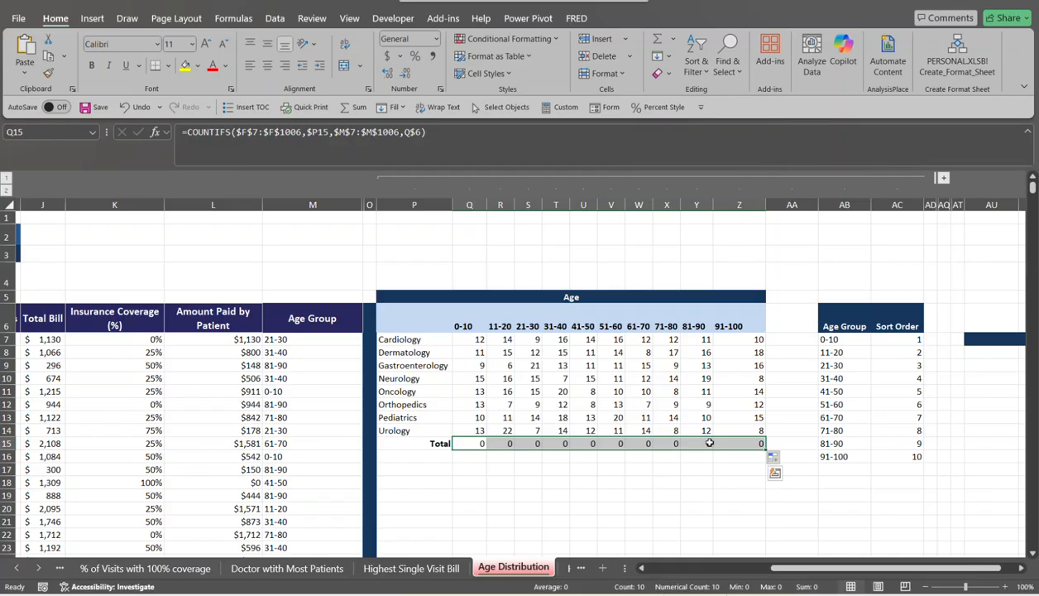
key("shift+Right")
key("ctrl+r")
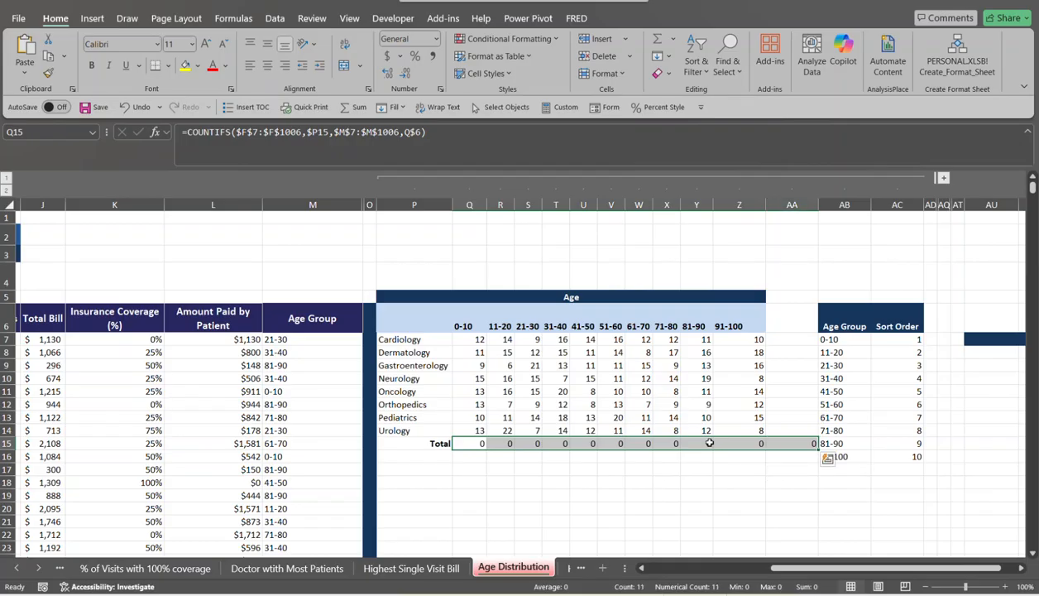
left_click(709, 443)
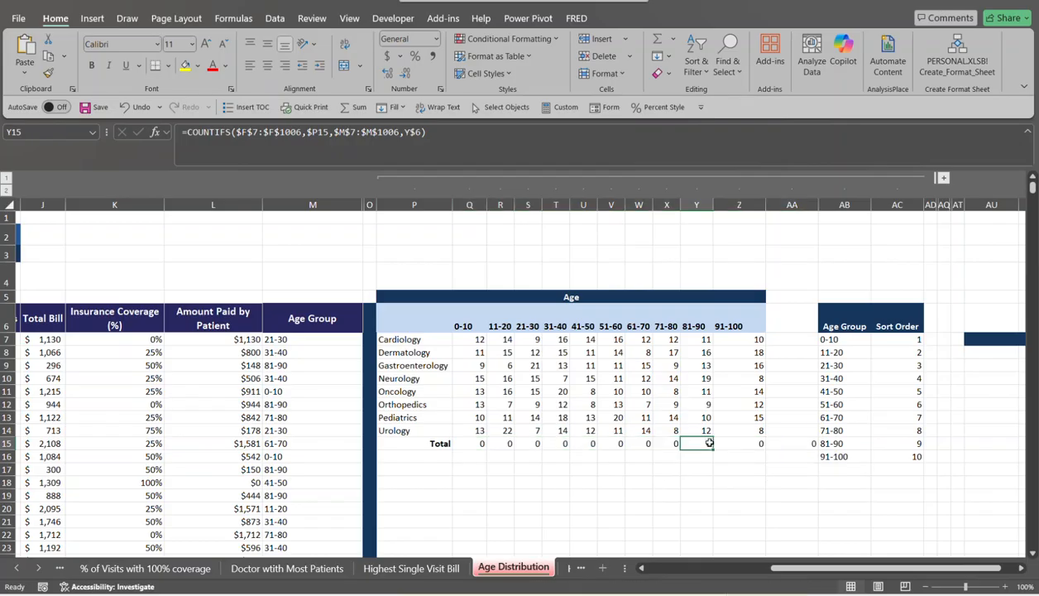
left_click(789, 445)
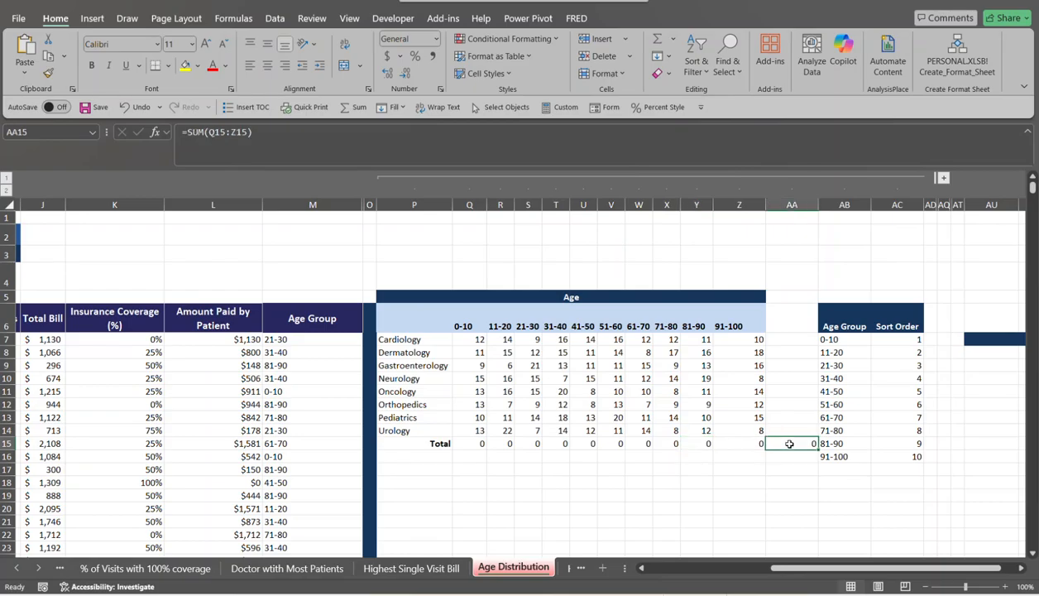
key("Delete")
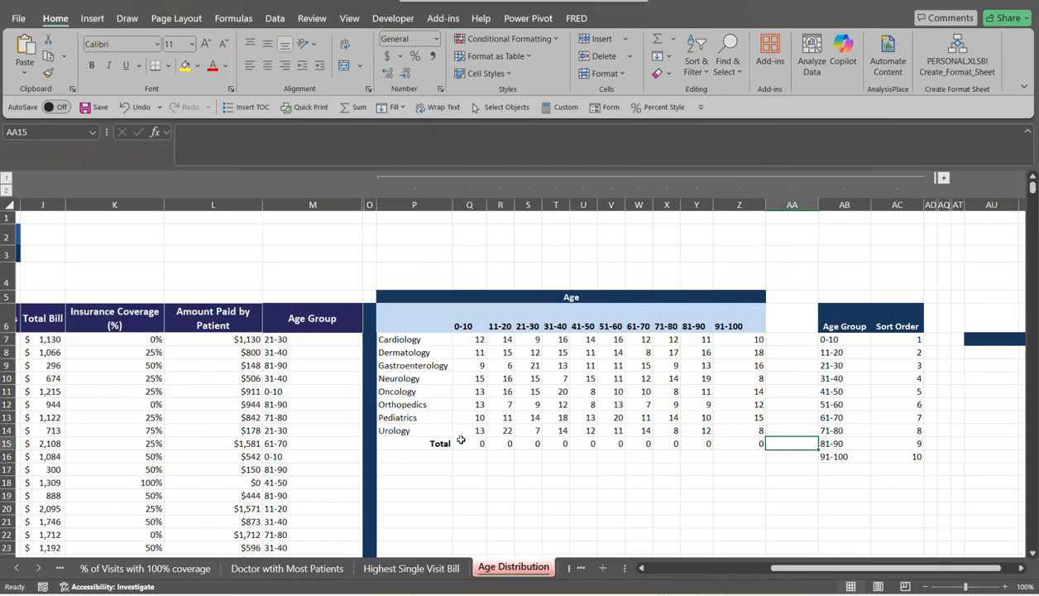
Clear the COUNTIFS formulas from the Total row Q15:Z15 and replace them with AutoSum totals of each age group column.
left_click_drag(471, 444, 731, 443)
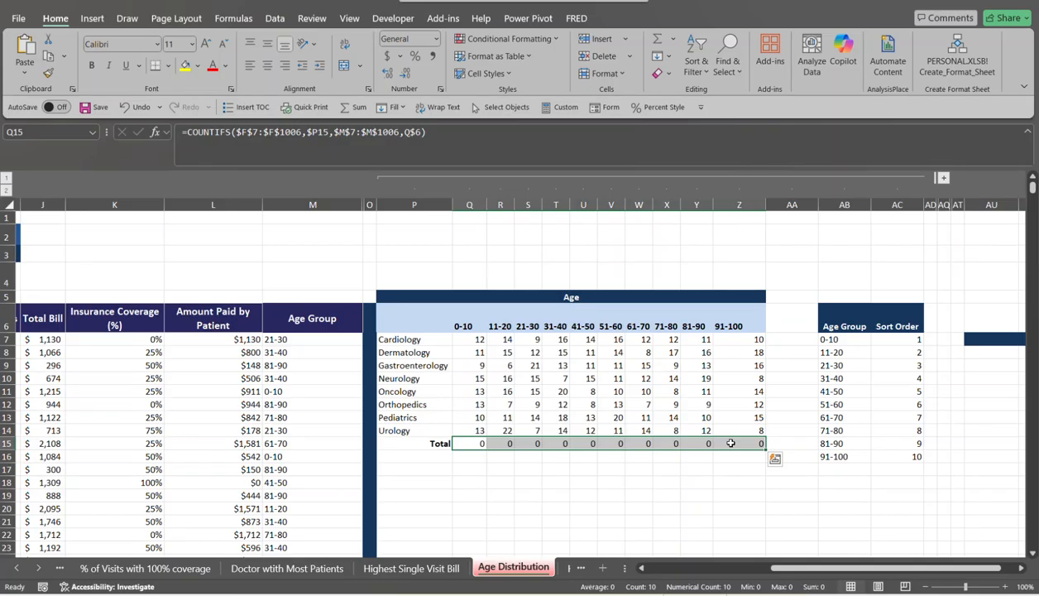
key("Delete")
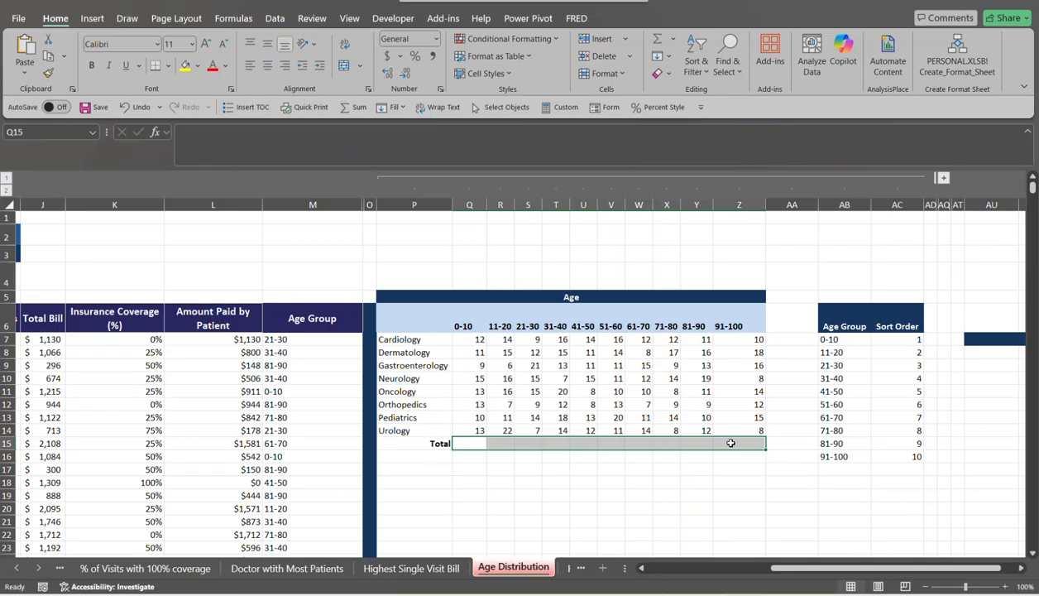
key("alt+equal")
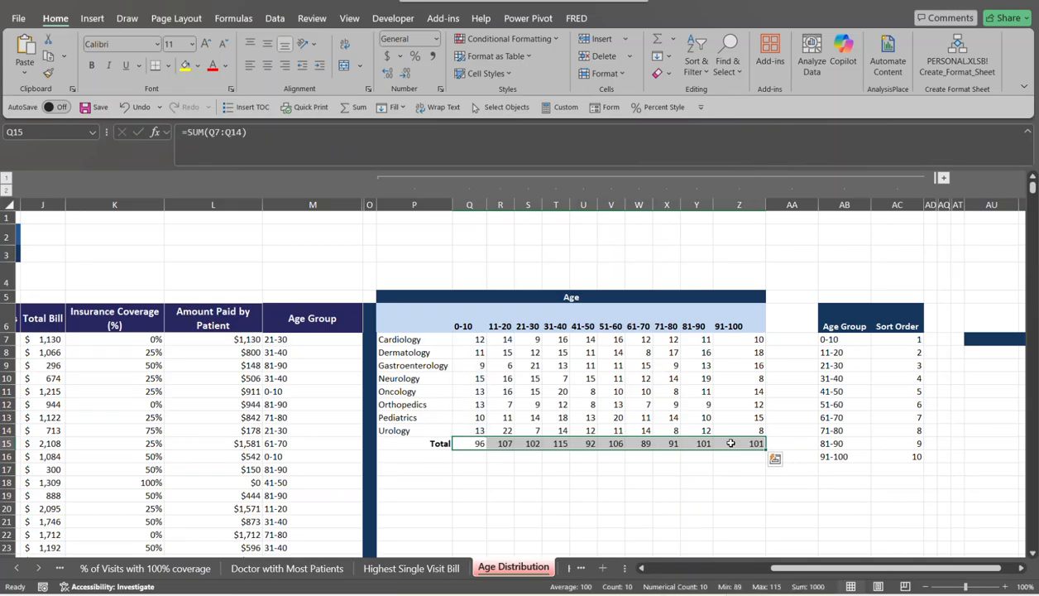
left_click(633, 443)
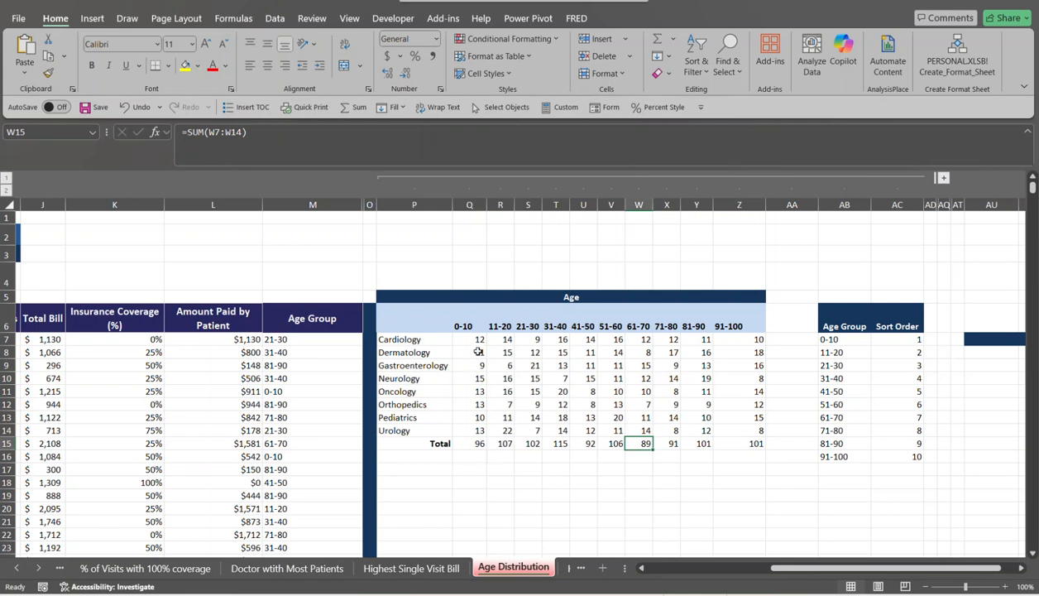
left_click_drag(480, 404, 480, 418)
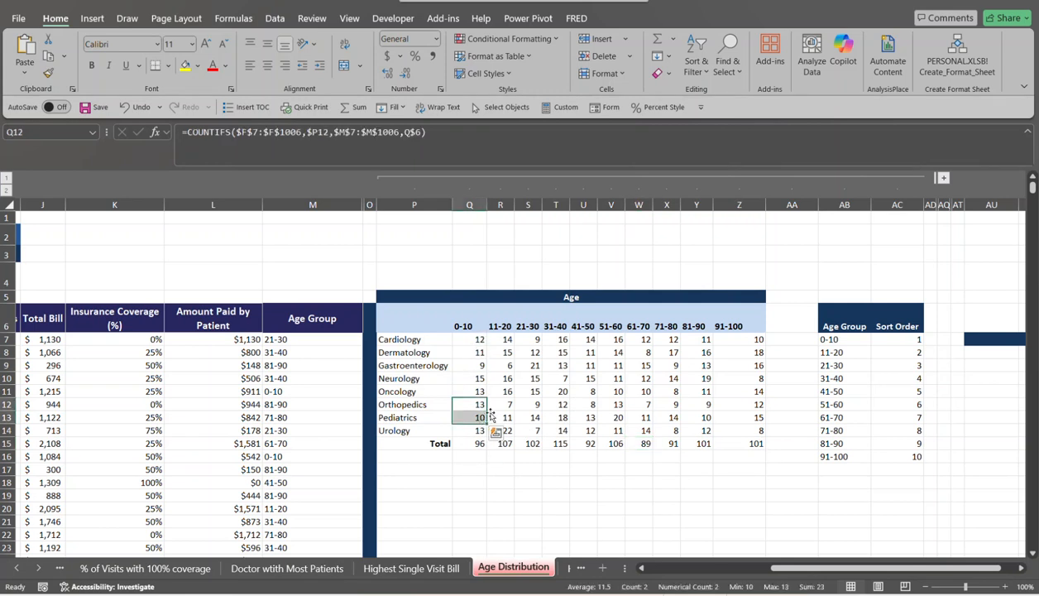
Collapse the formula table's grouped columns P:AC and expand the grouped columns AE:AP.
left_click(502, 379)
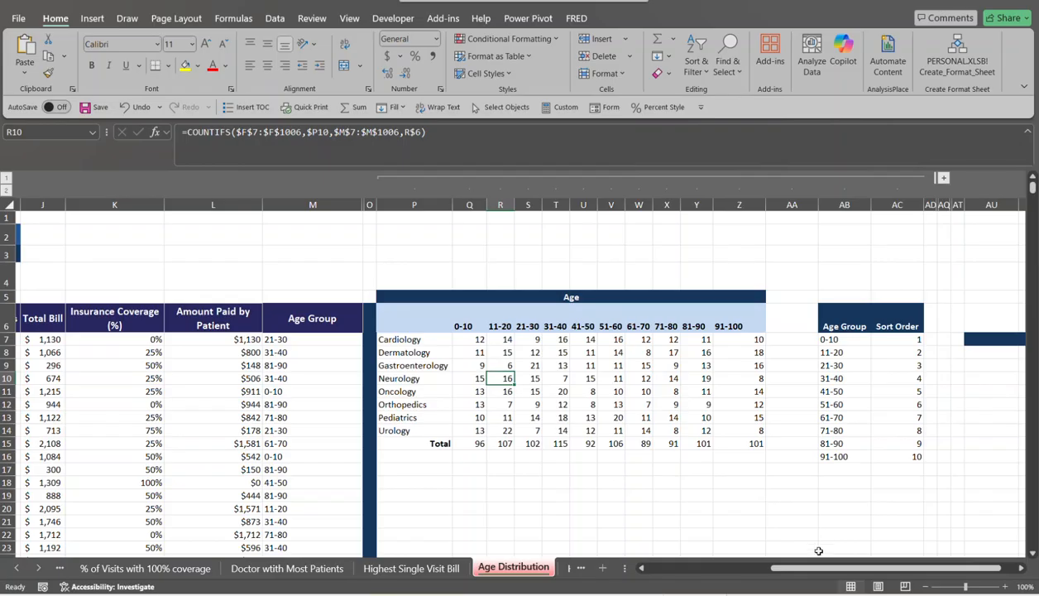
left_click(1023, 568)
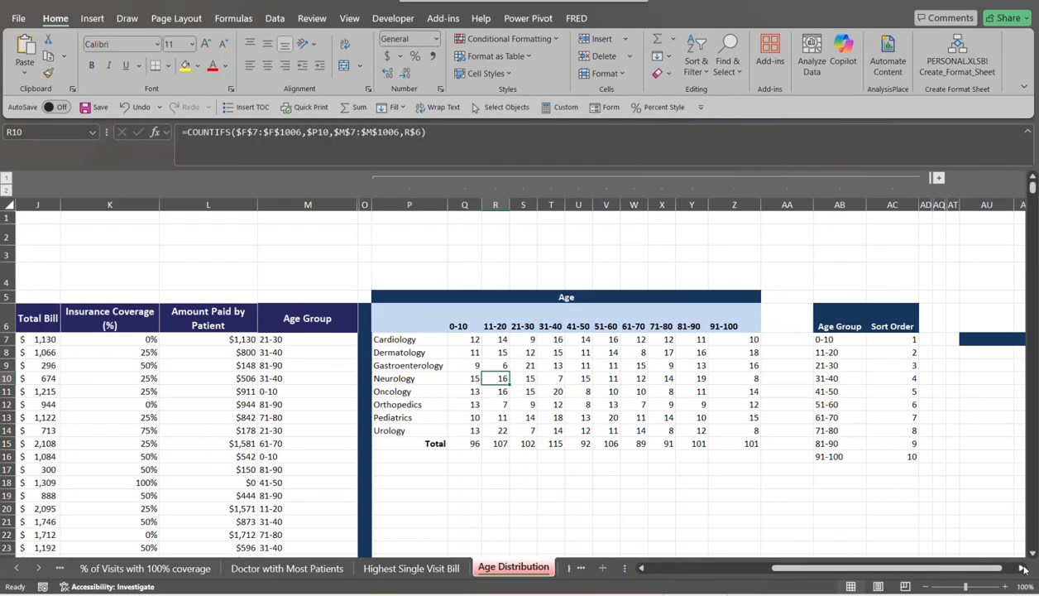
left_click(1023, 567)
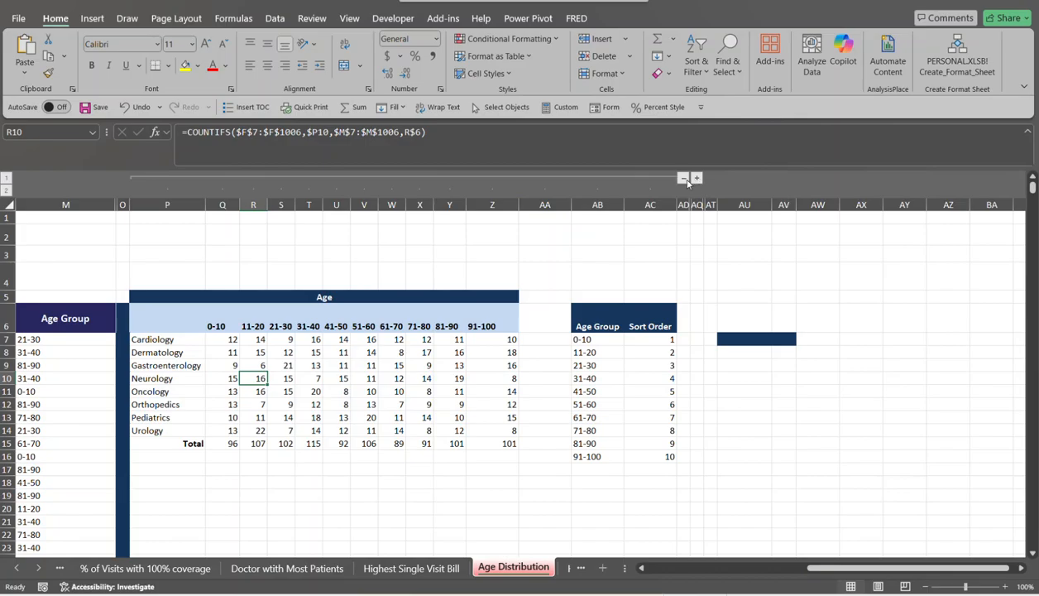
left_click(688, 179)
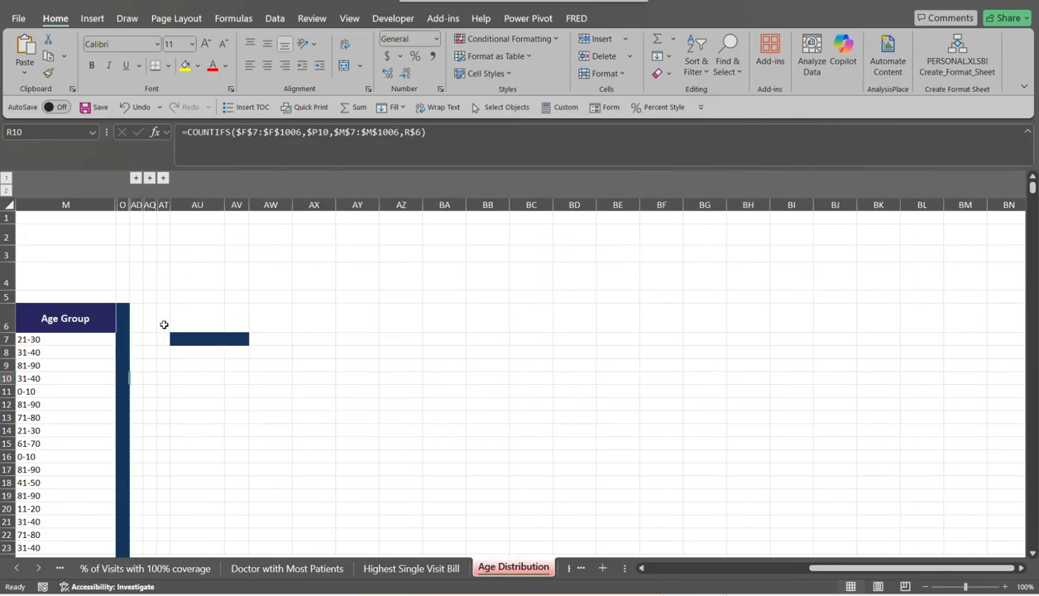
left_click(149, 178)
left_click_drag(824, 568, 777, 545)
Expand the grouped columns P:AC again beside the empty columns AE:AP, and select cell AE5.
left_click(387, 178)
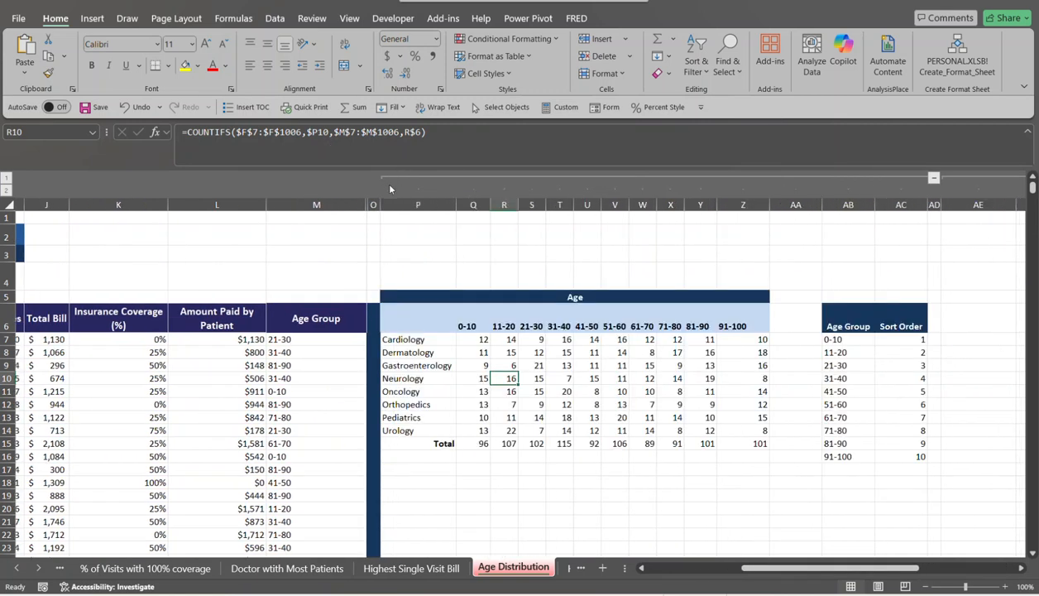
left_click(935, 178)
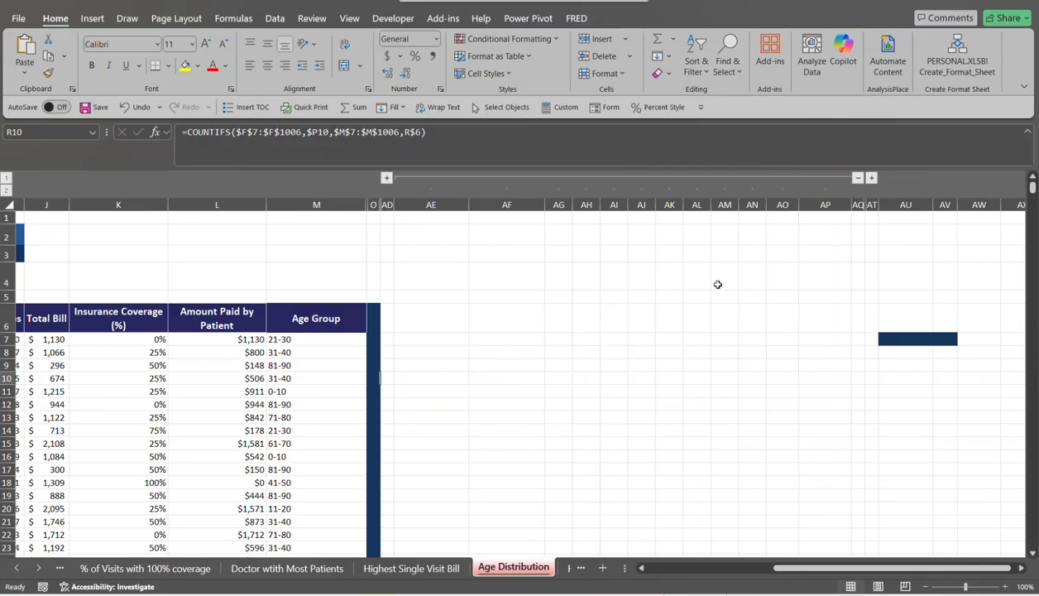
left_click(401, 342)
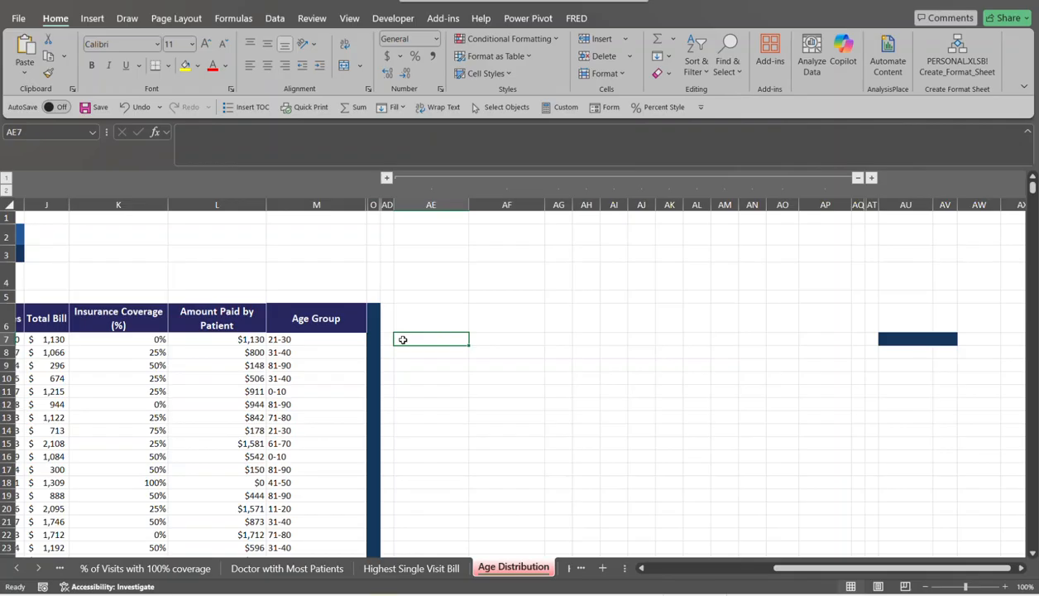
left_click(387, 178)
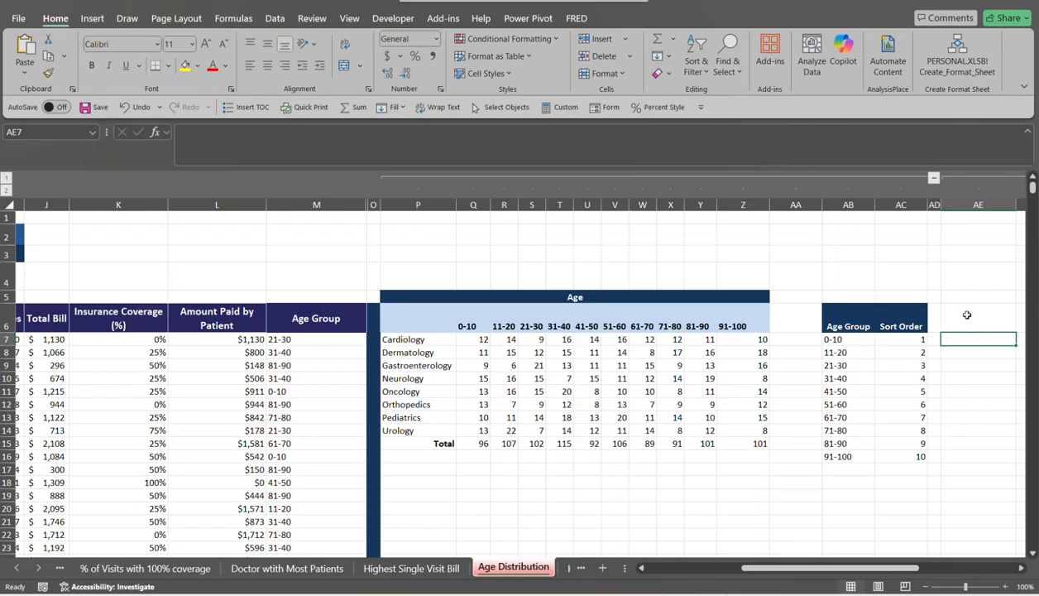
left_click(951, 291)
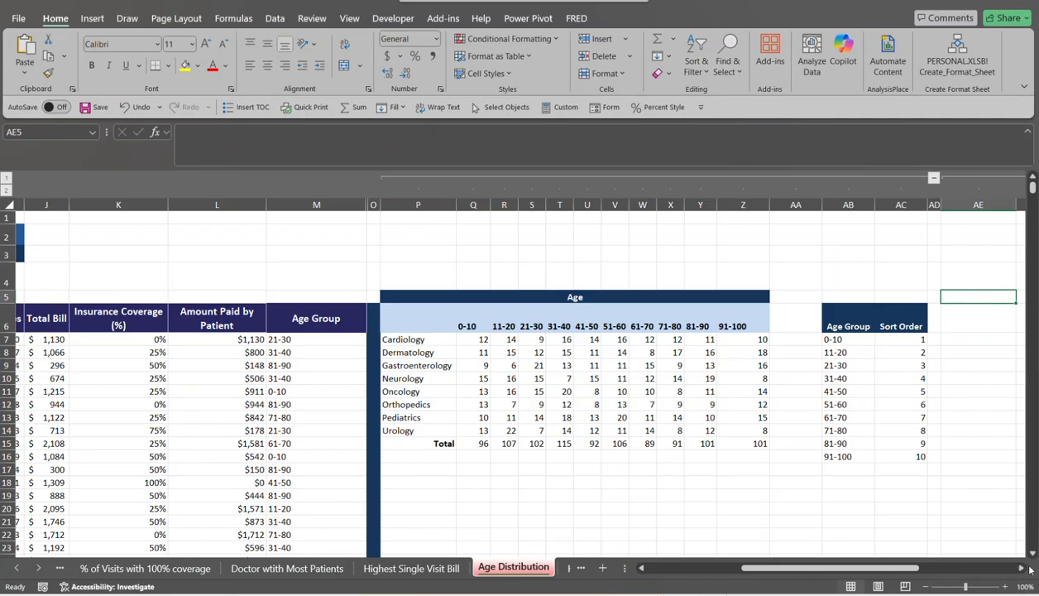
left_click(1024, 570)
left_click(1024, 570)
left_click(1024, 570)
left_click(1023, 570)
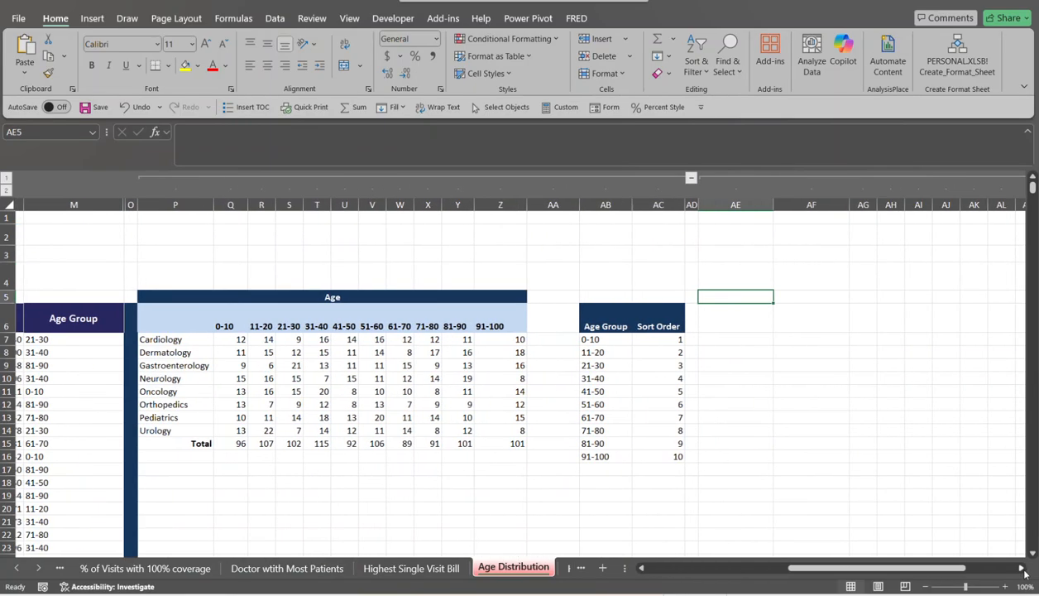
left_click(1024, 570)
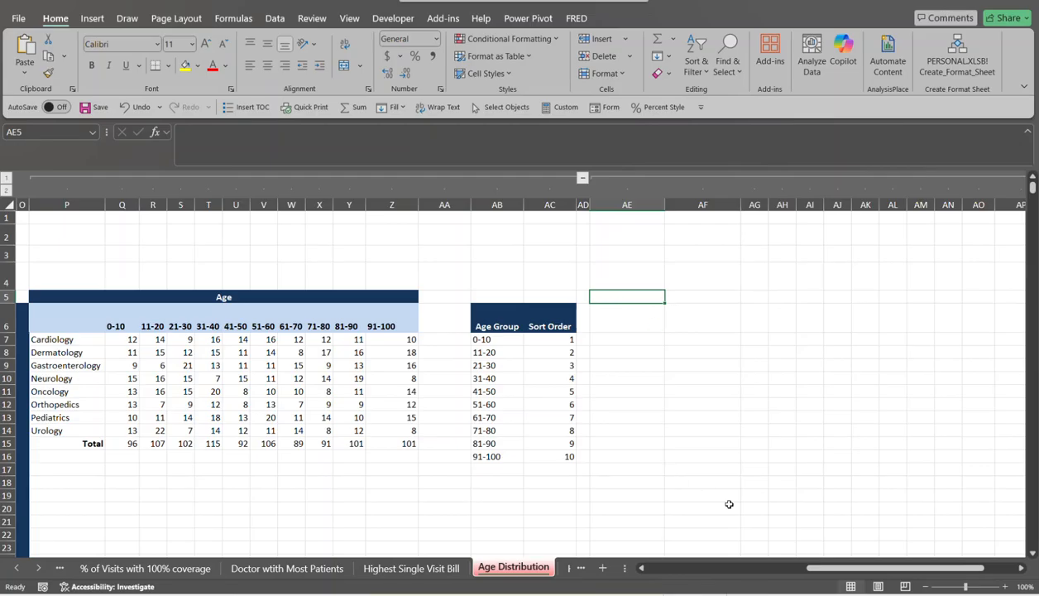
Select the entire visits data table including the Age Group column and start a PivotTable from it.
left_click_drag(853, 569, 791, 571)
left_click(206, 391)
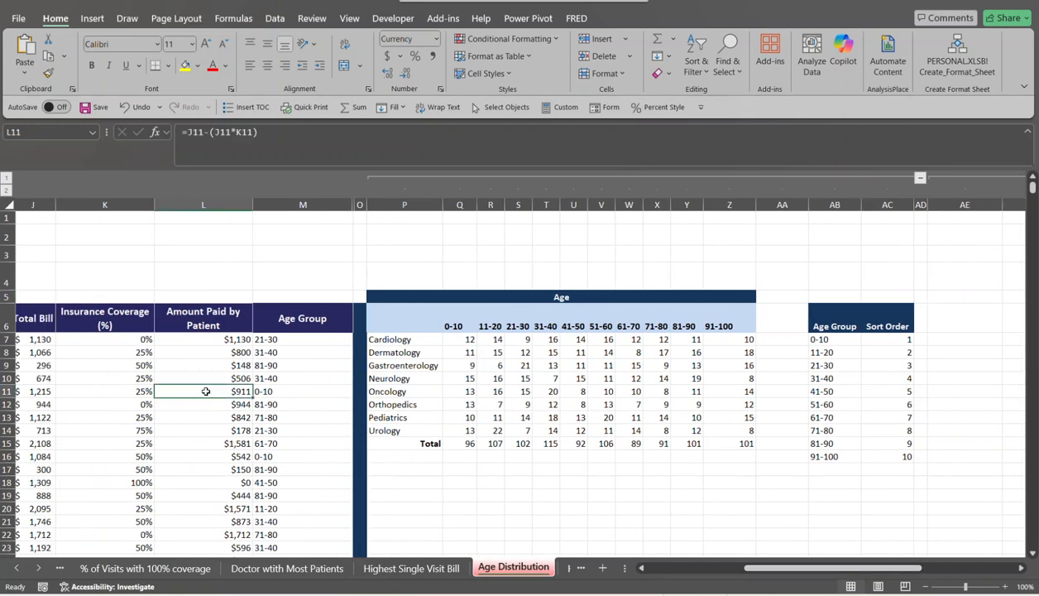
type("a")
key("Escape")
key("ctrl+a")
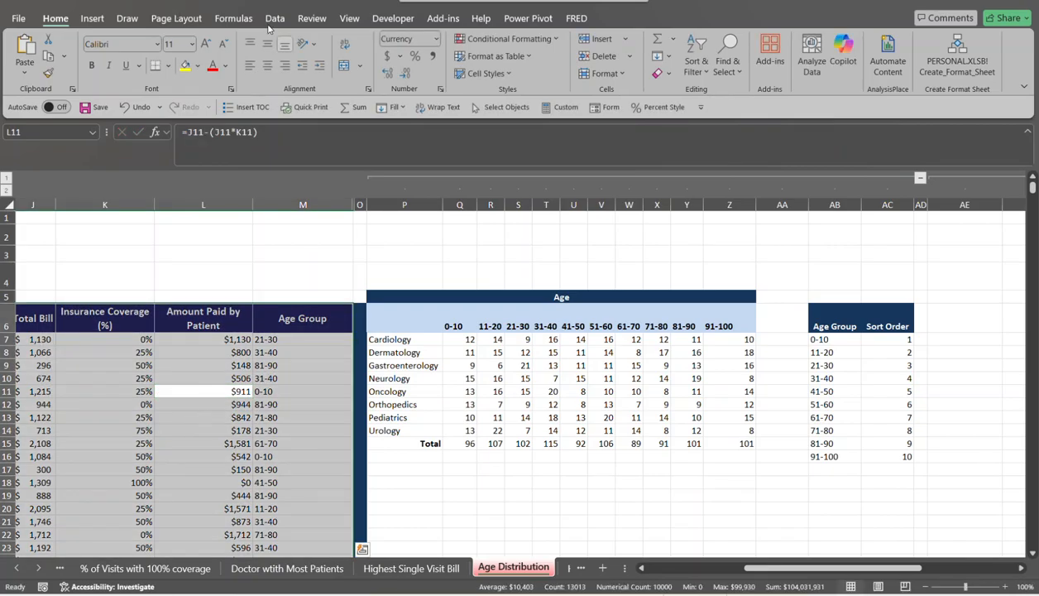
left_click(91, 19)
left_click(43, 58)
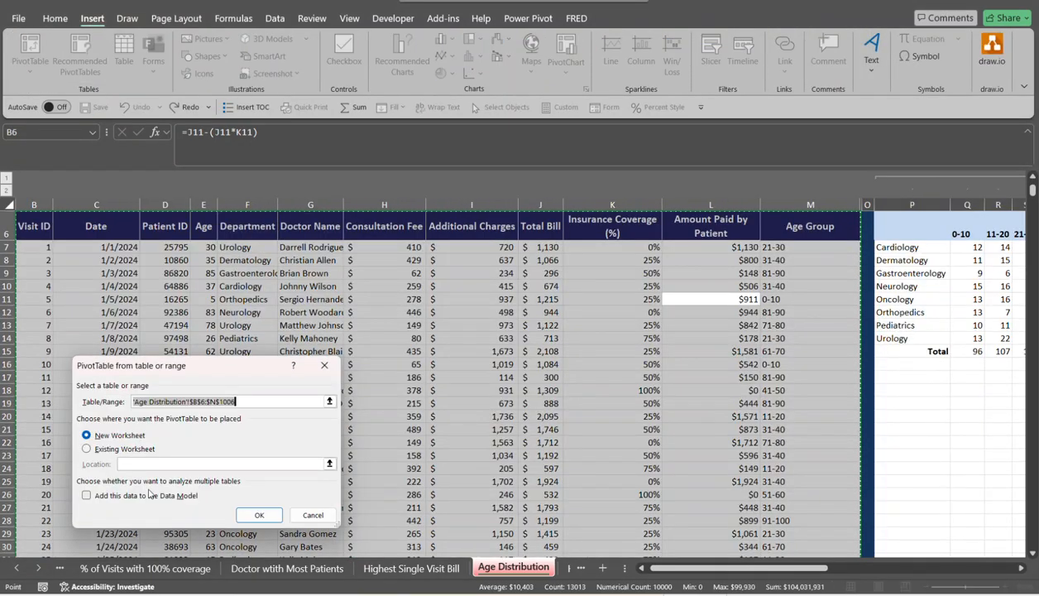
Place the PivotTable on the existing Age Distribution worksheet at cell AE5 and create it.
left_click(86, 449)
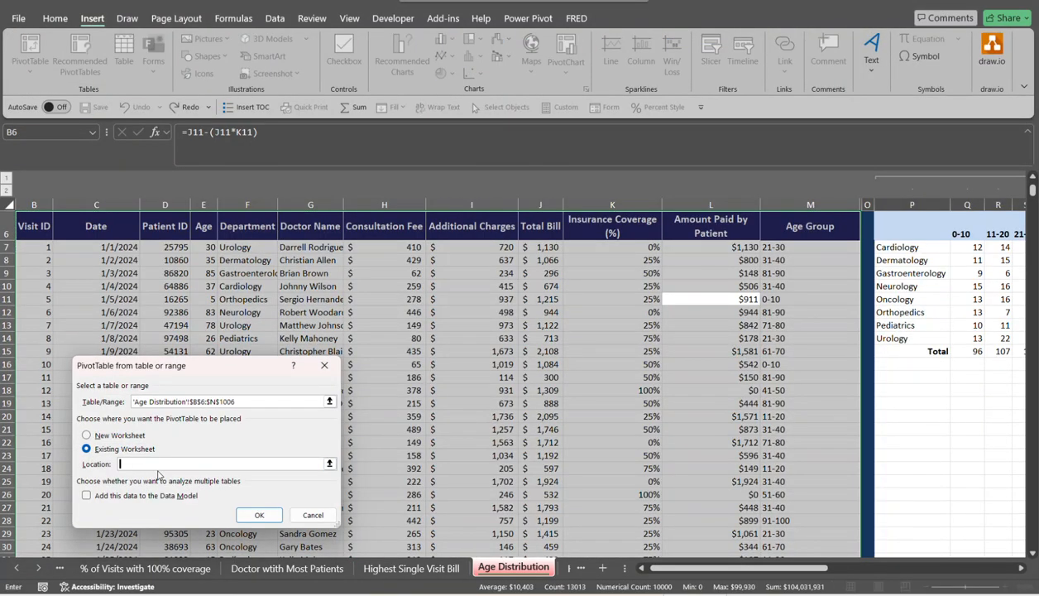
left_click(328, 463)
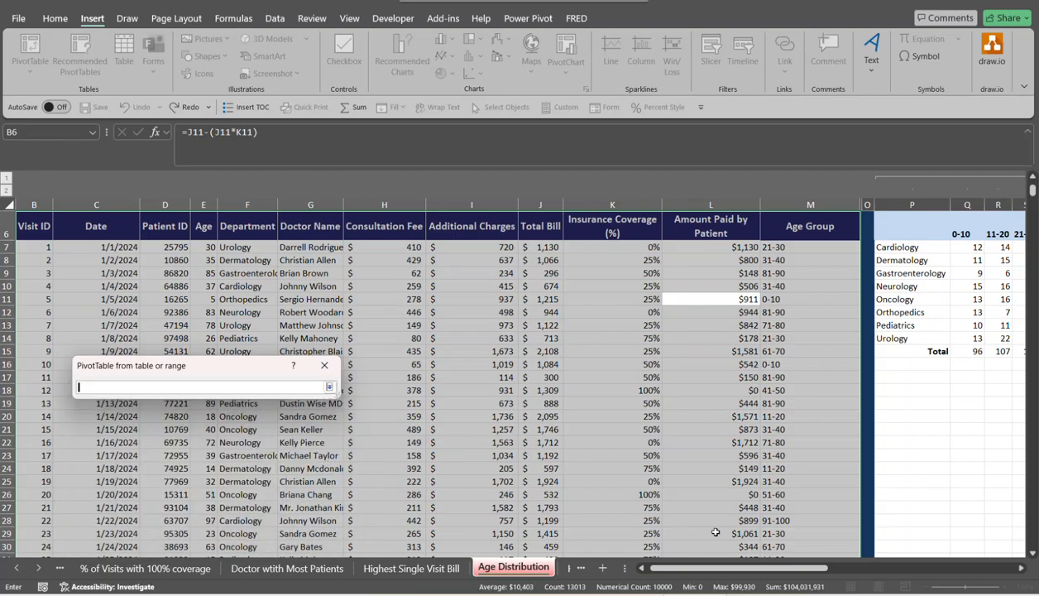
left_click_drag(776, 568, 941, 569)
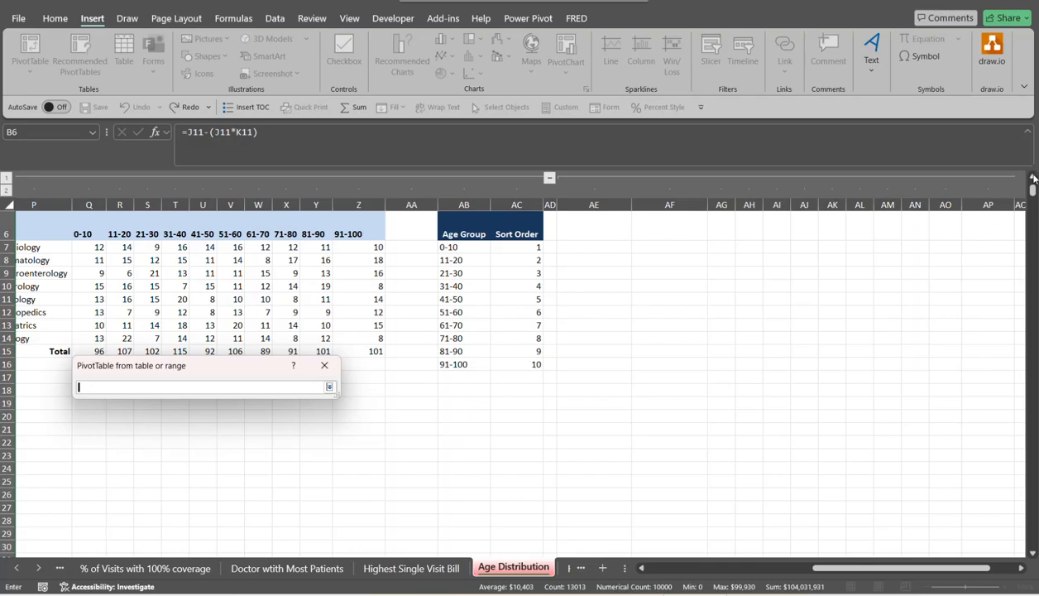
scroll(1033, 177, "up", 1)
left_click(572, 245)
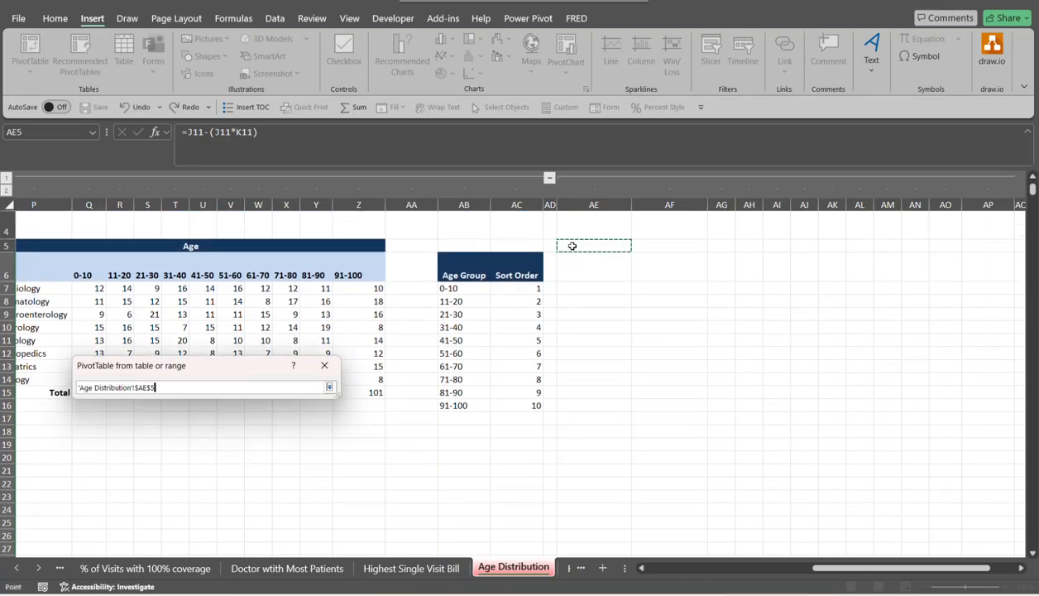
left_click(329, 386)
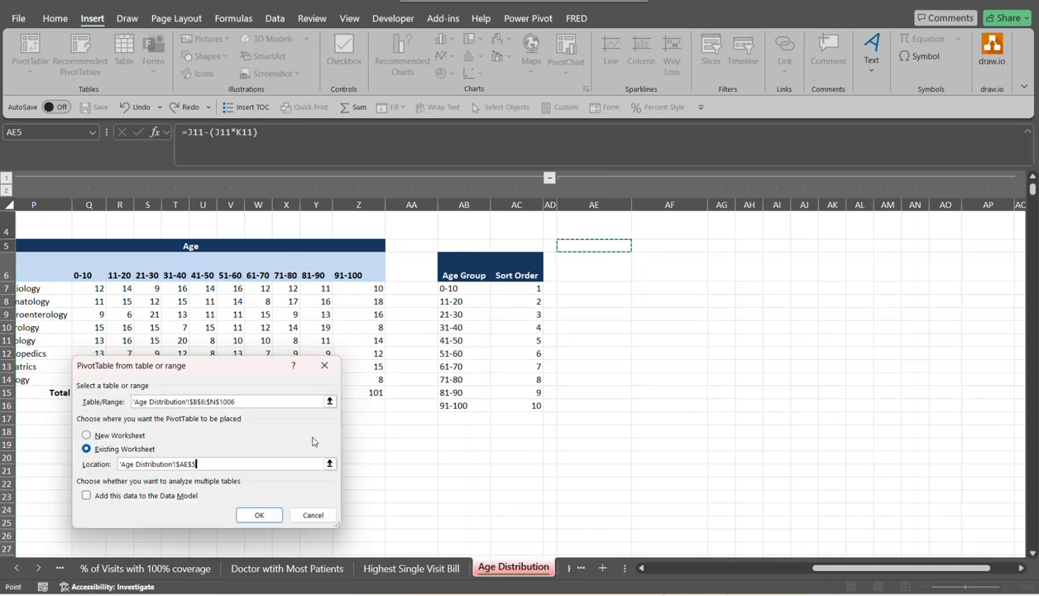
left_click(259, 515)
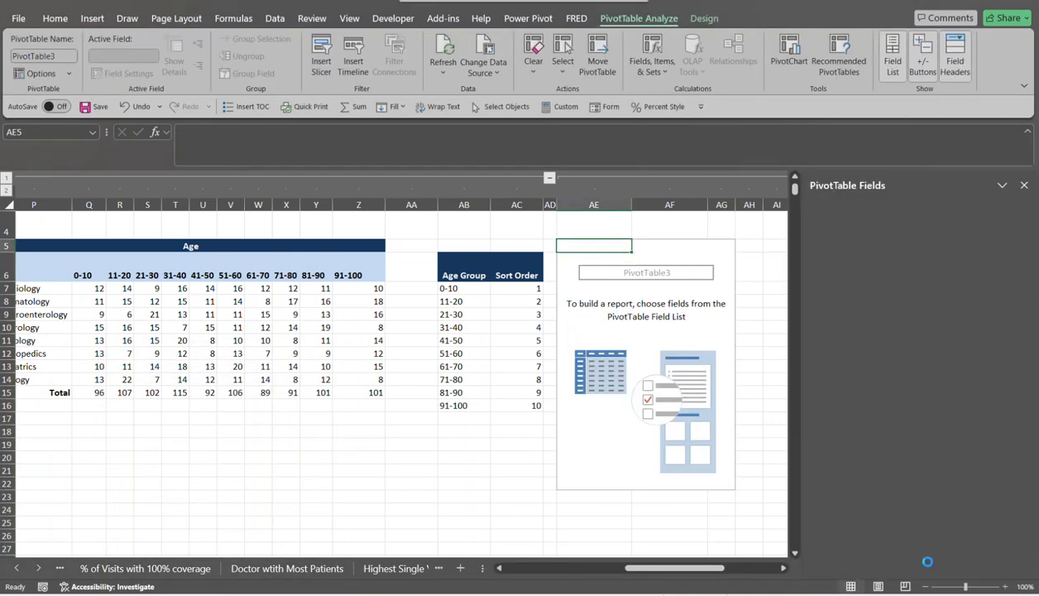
Lay out the PivotTable with Department as rows and Age Group as columns.
left_click_drag(711, 571, 744, 576)
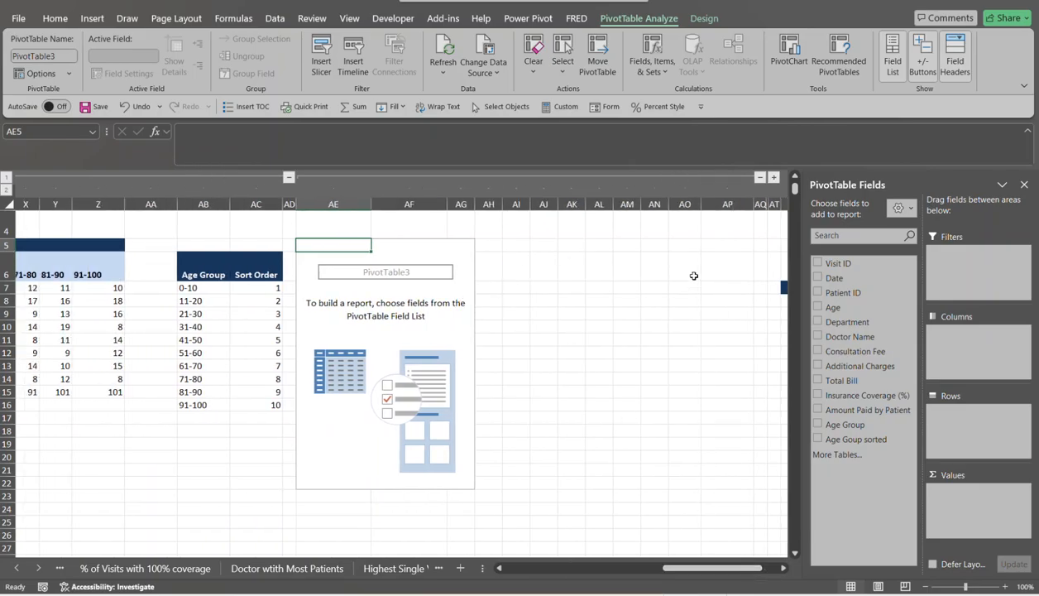
left_click(384, 306)
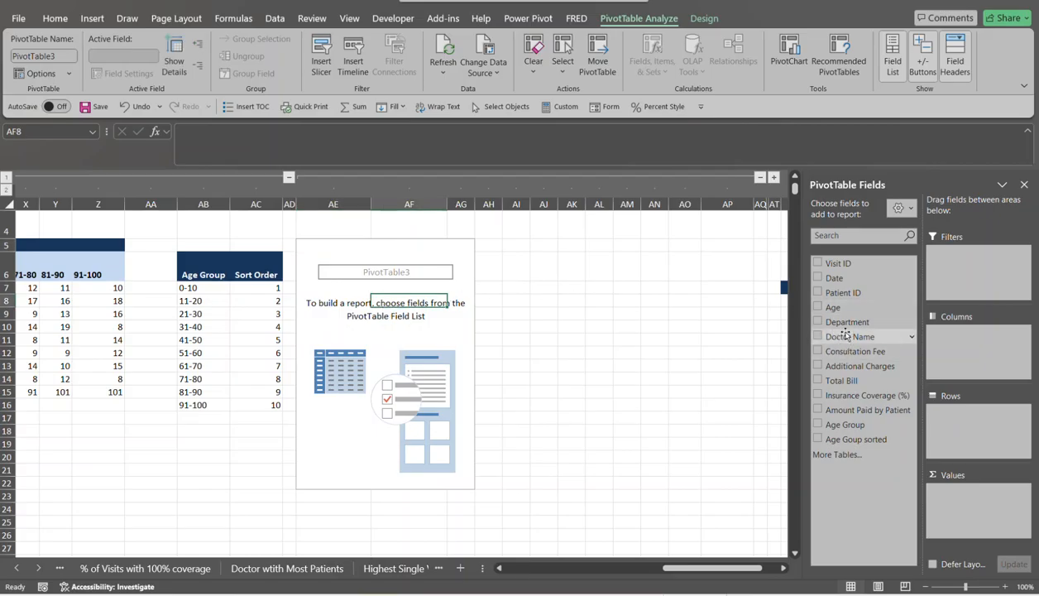
left_click_drag(838, 321, 962, 421)
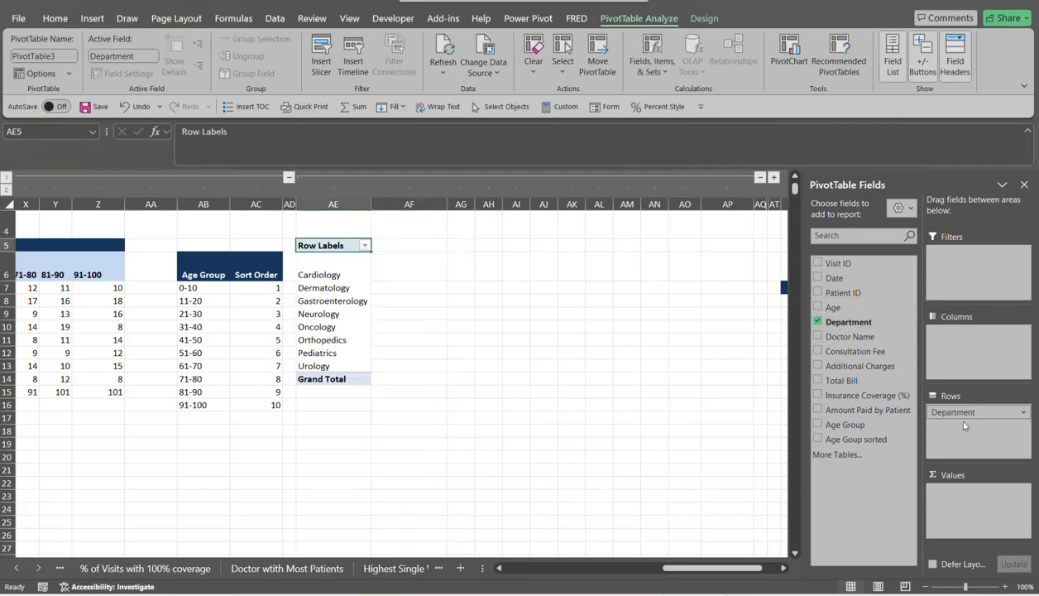
left_click_drag(848, 430, 950, 339)
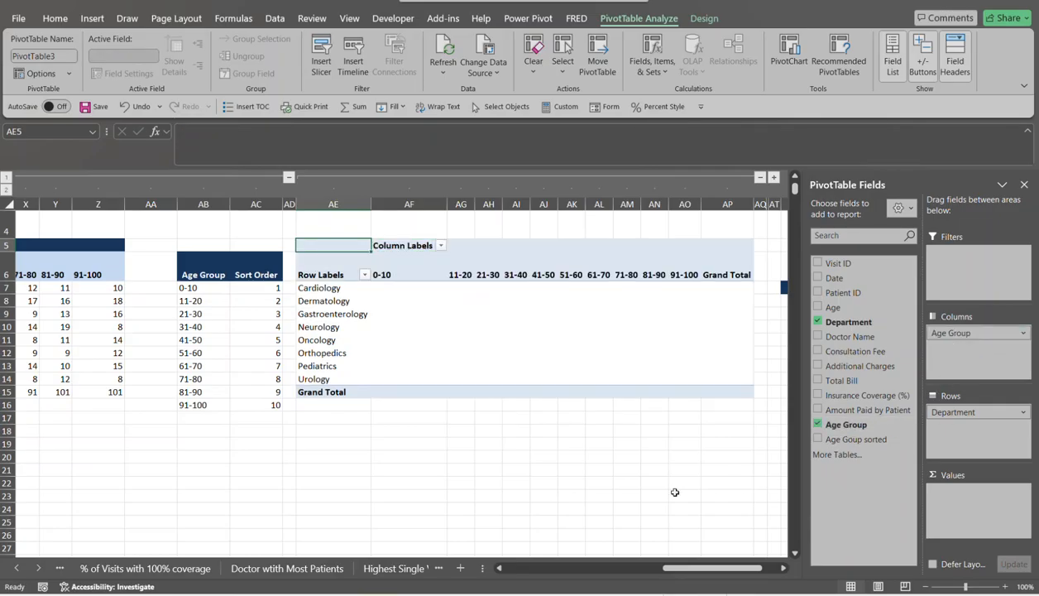
Add Age to the PivotTable values and summarize it by Count.
mouse_move(699, 568)
left_mouse_down()
mouse_move(653, 568)
mouse_move(708, 562)
left_mouse_up()
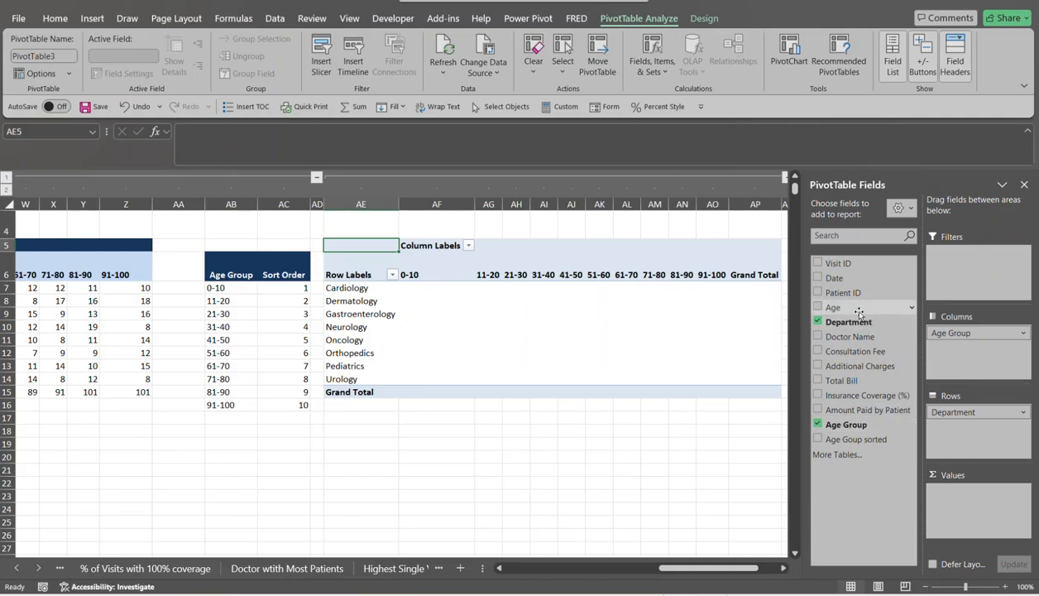
left_click_drag(833, 307, 952, 494)
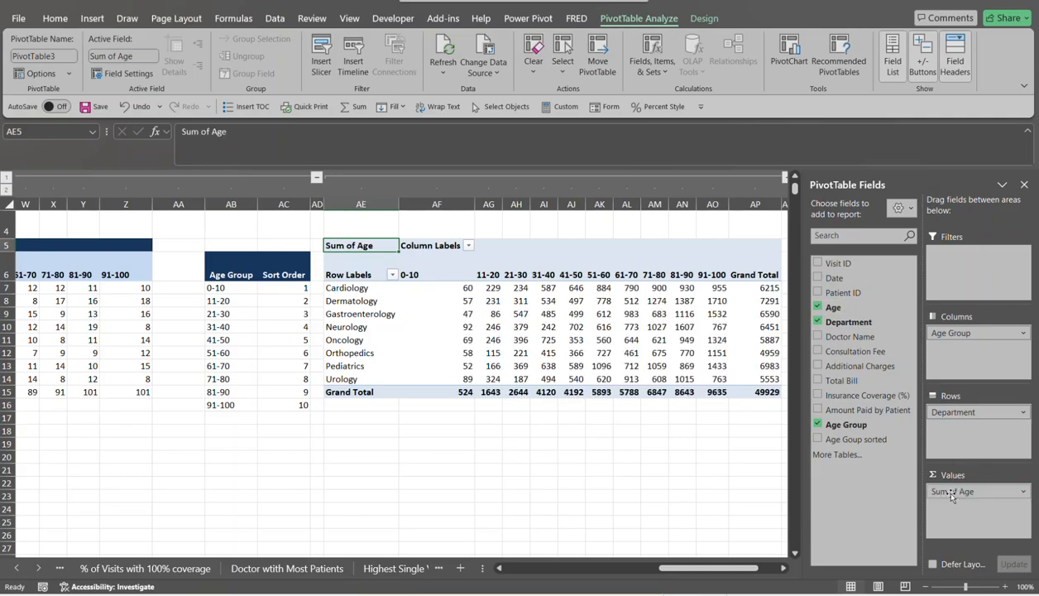
left_click(960, 492)
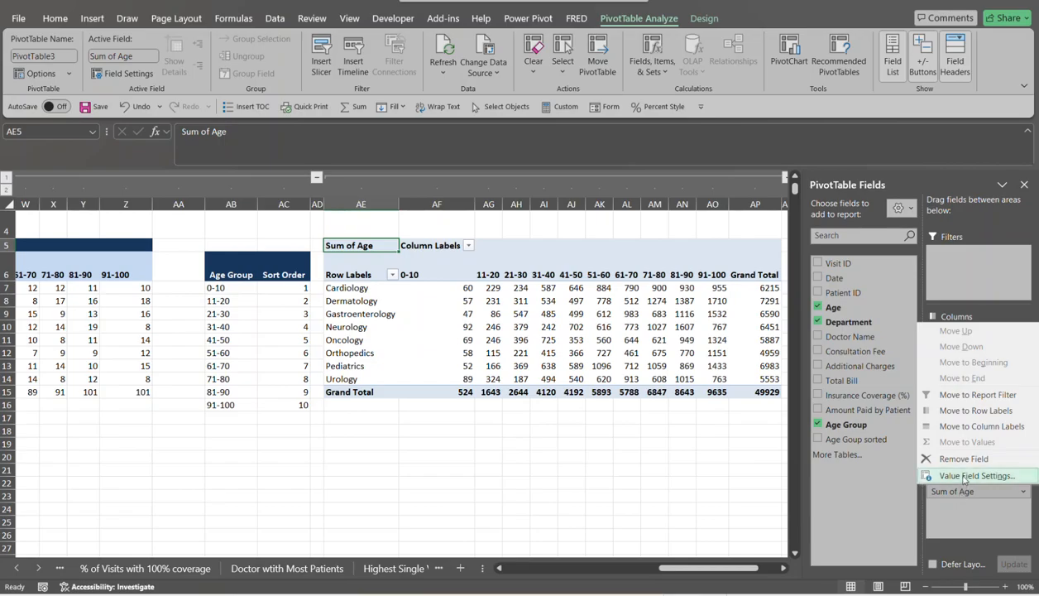
left_click(964, 476)
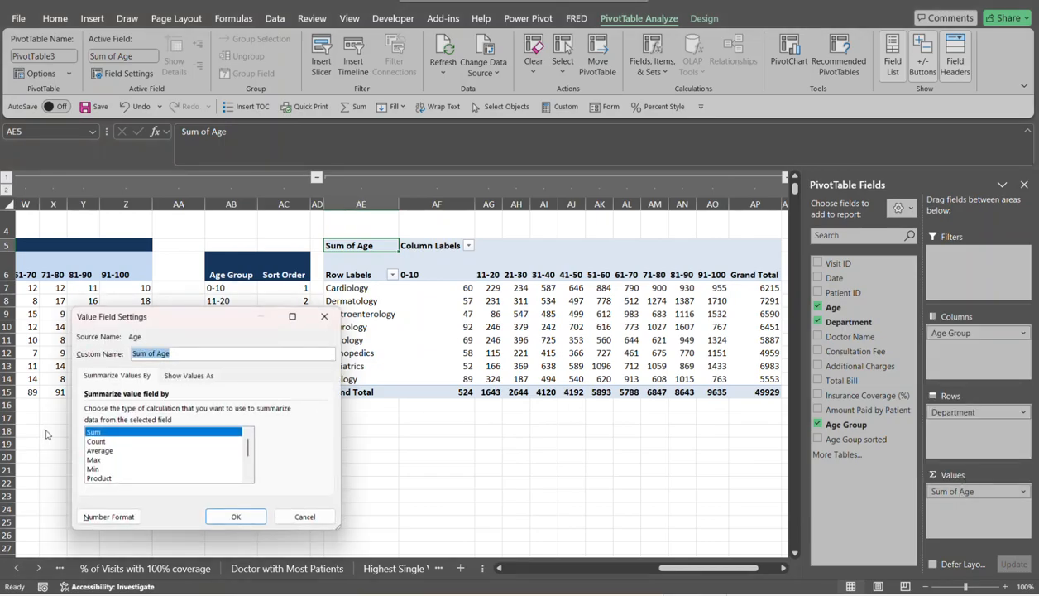
left_click(118, 441)
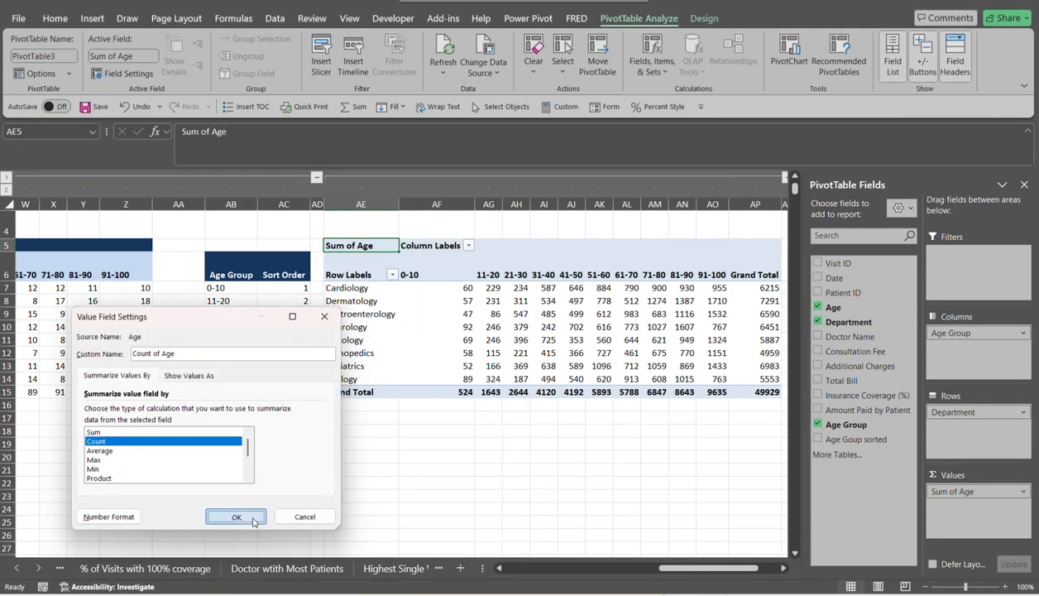
left_click(251, 520)
Compare the PivotTable counts with the formula table, and collapse the PivotTable's grouped columns AE:AP.
left_click_drag(745, 569, 711, 561)
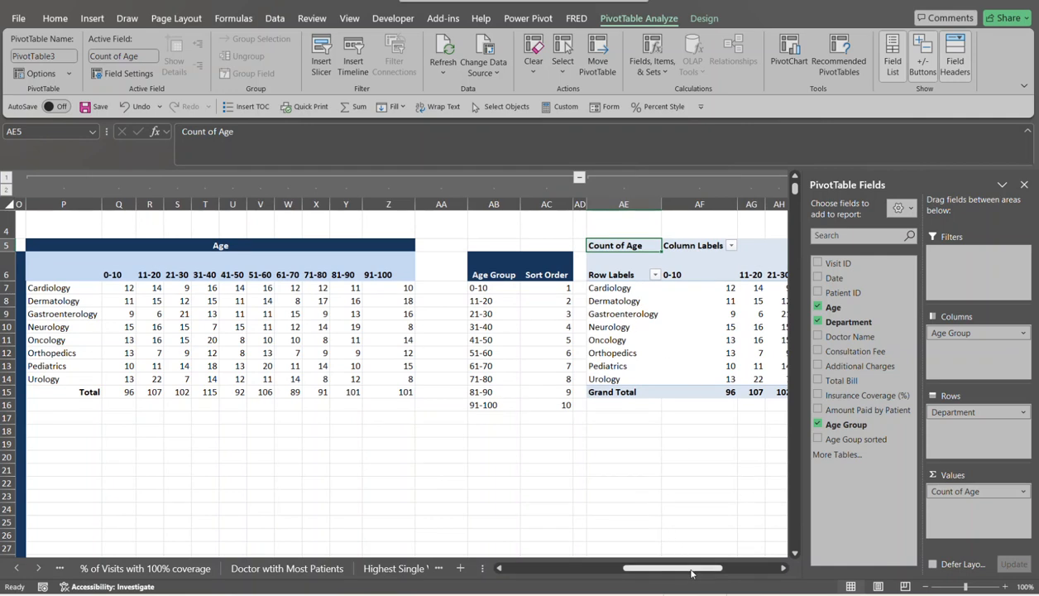
left_click_drag(692, 573, 749, 571)
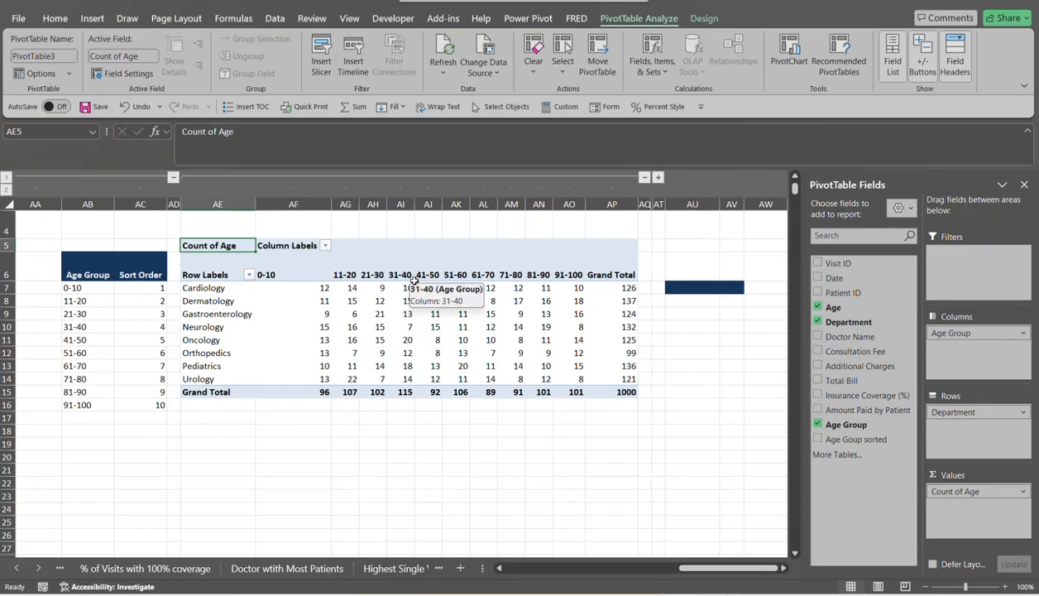
left_click(644, 177)
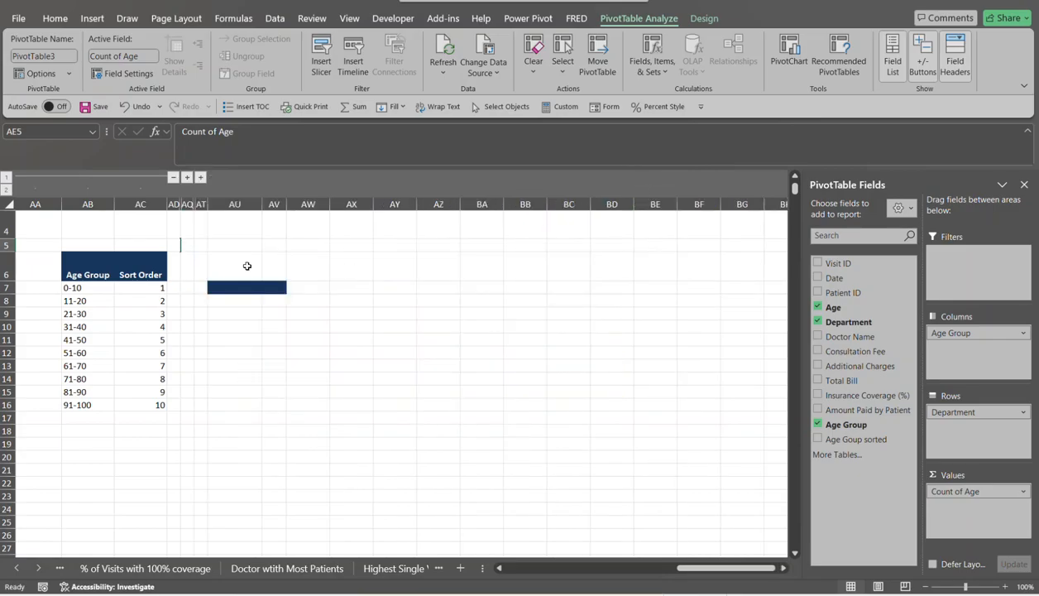
left_click(225, 267)
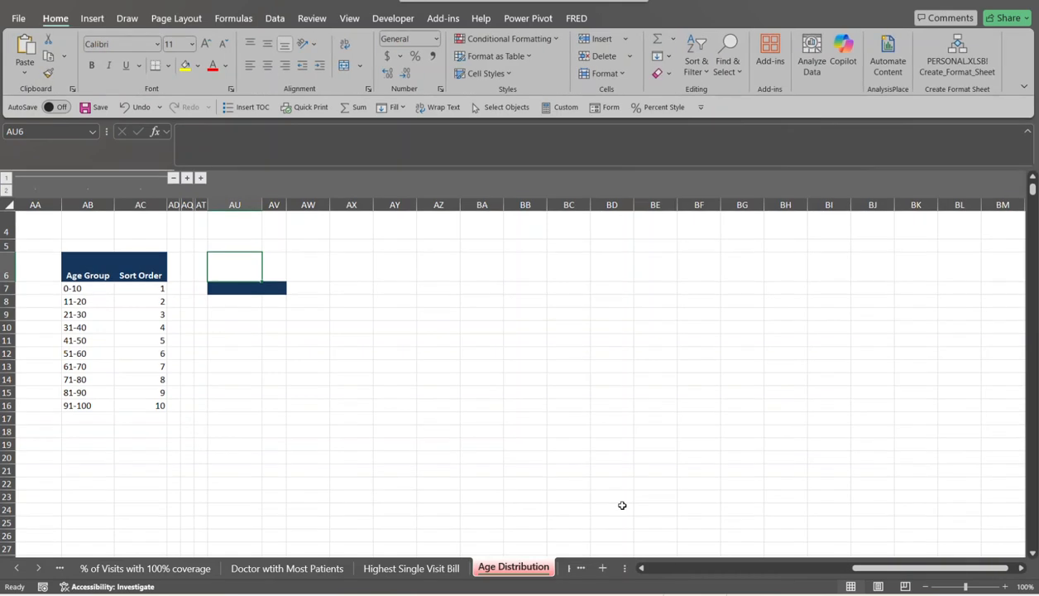
Select the entire patient-visit data table, including its headers, and start a new PivotTable from it.
left_click_drag(860, 567, 656, 577)
left_click(305, 316)
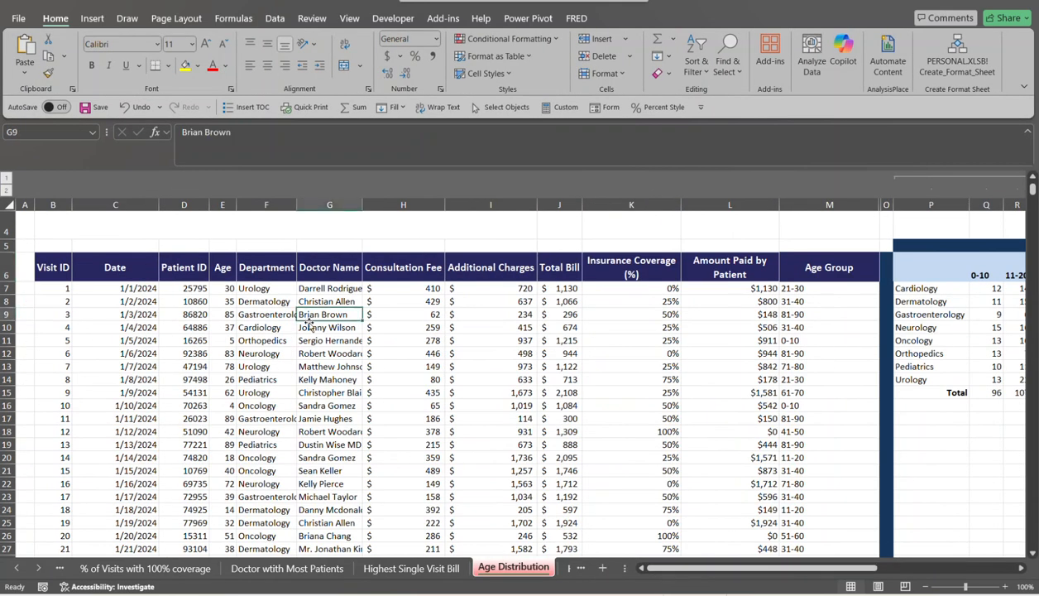
type("a")
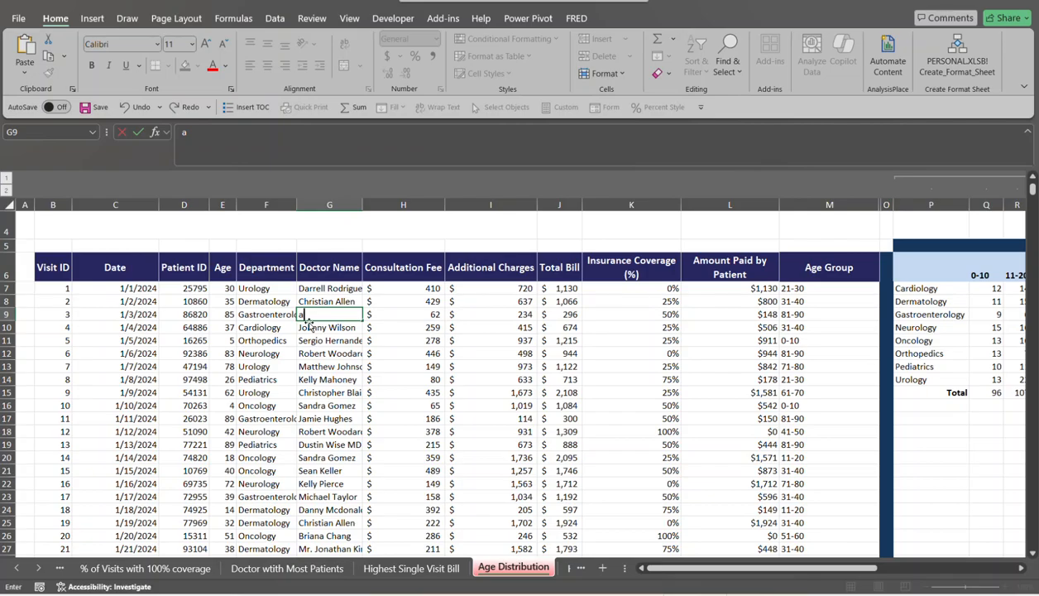
key("Escape")
key("ctrl+a")
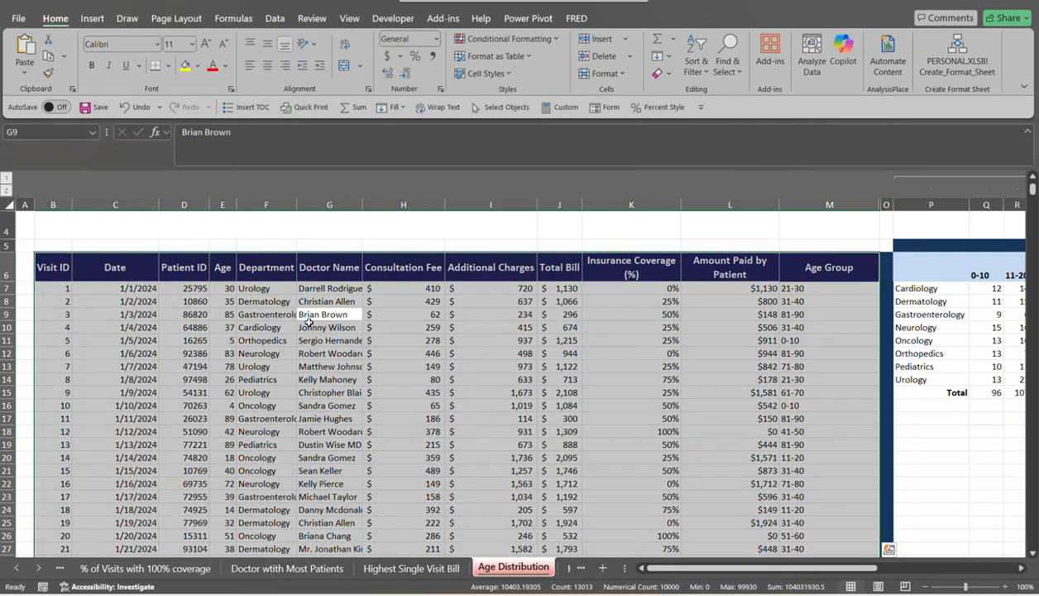
left_click(91, 18)
left_click(45, 70)
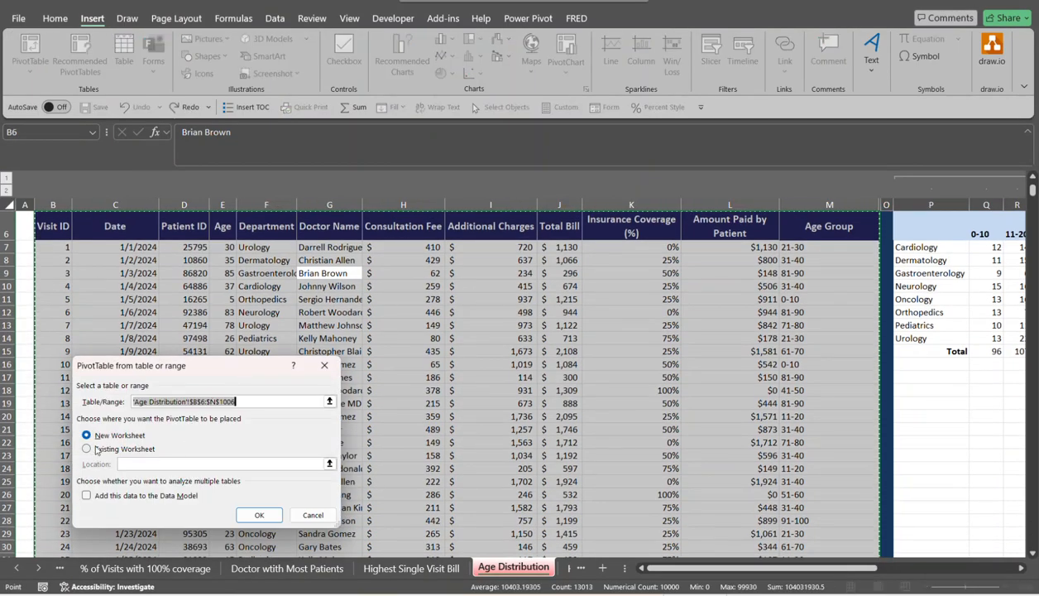
Place the PivotTable on the existing Age Distribution worksheet at cell AT6 and create it.
left_click(87, 448)
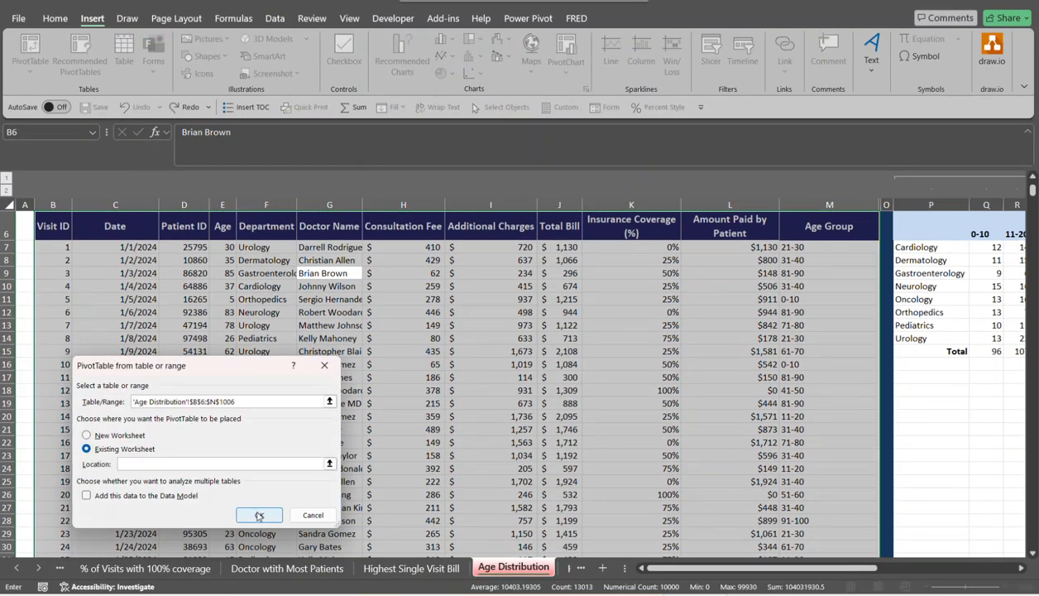
left_click(329, 464)
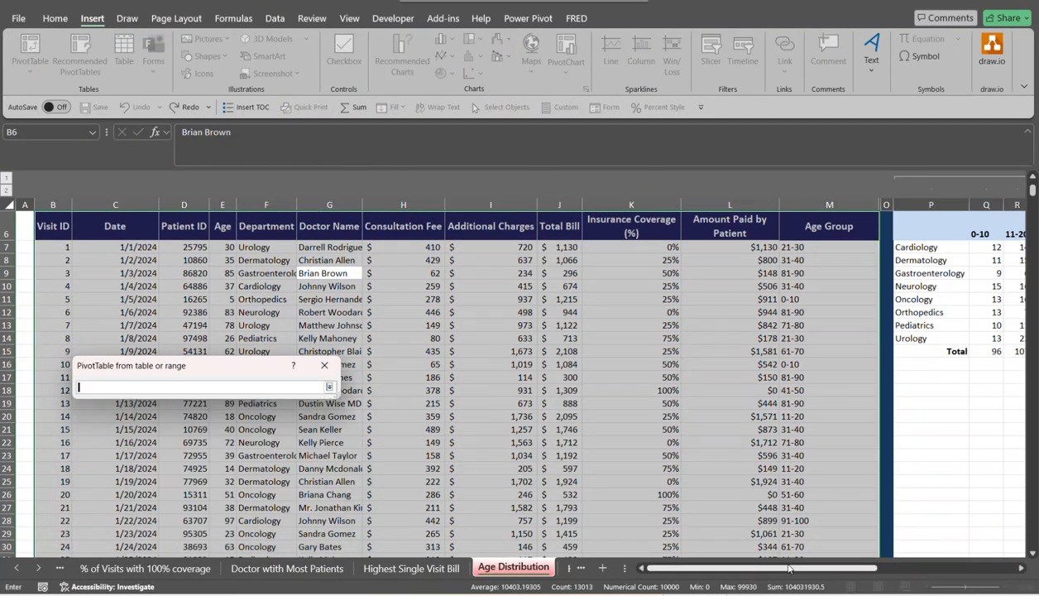
left_click_drag(789, 568, 948, 563)
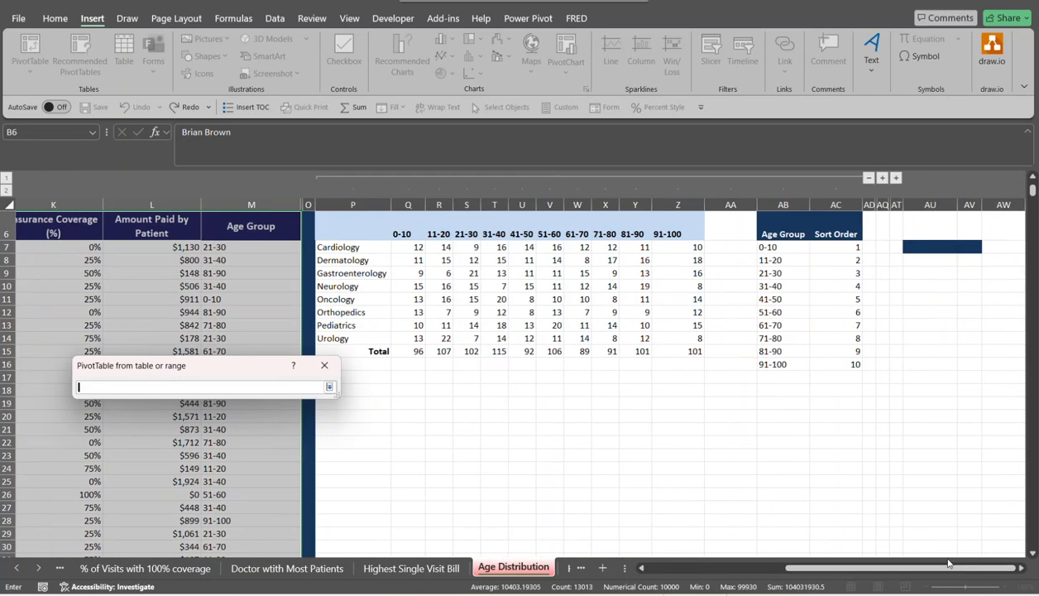
left_click(927, 246)
left_click(946, 233)
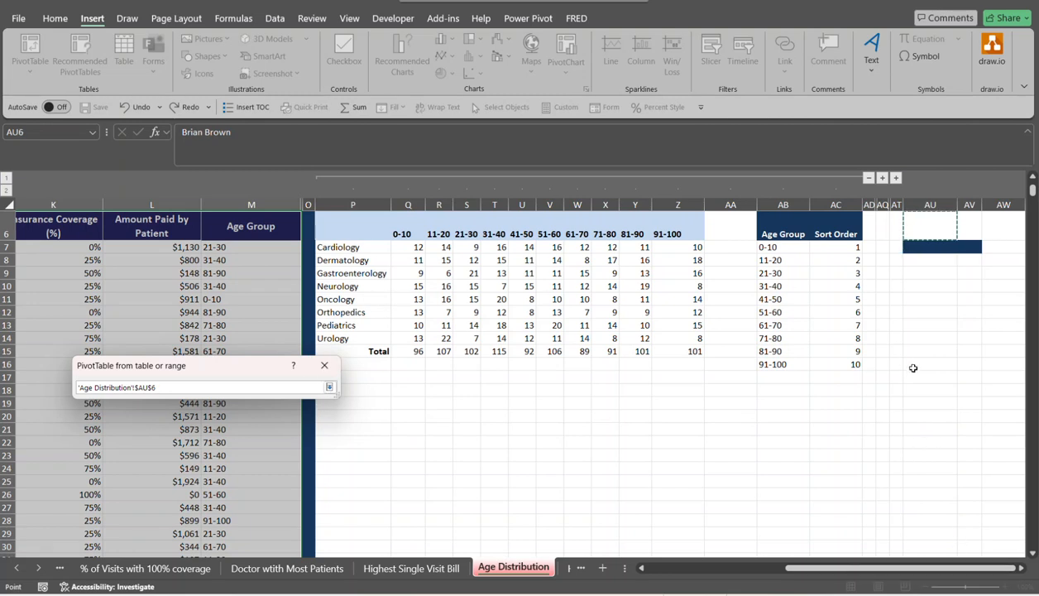
key("Left")
key("Left")
key("Left")
key("Right")
key("Right")
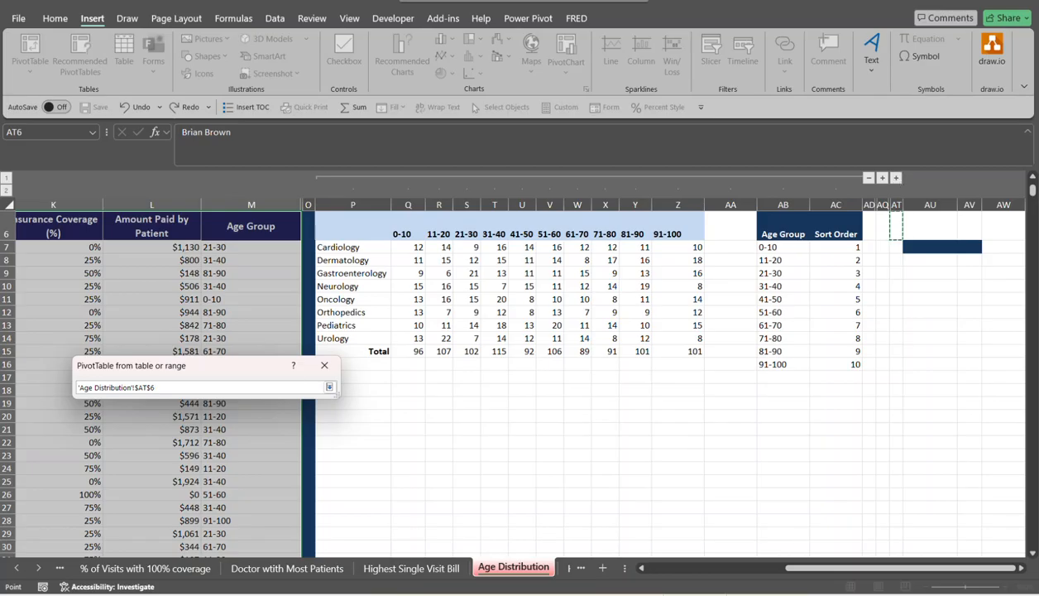
key("Return")
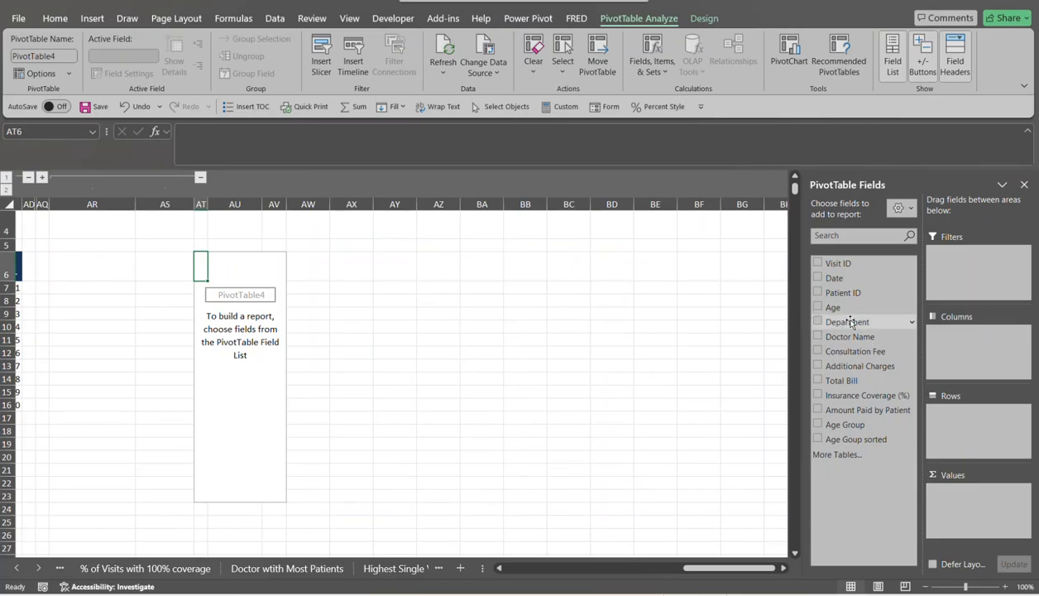
Add Department and then Age to the PivotTable rows, and add Age to the values.
left_click_drag(852, 322, 968, 420)
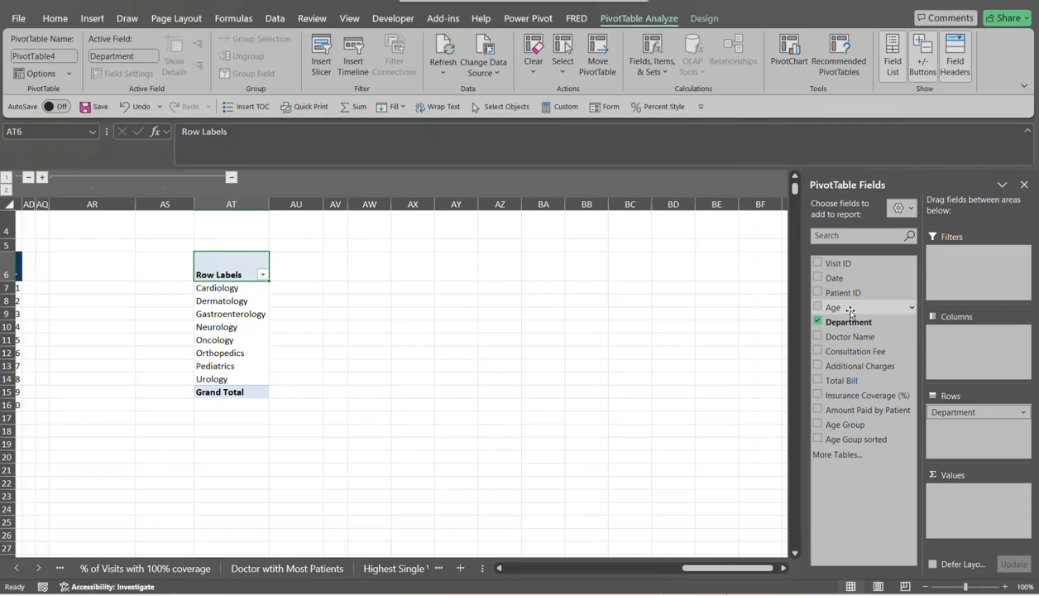
left_click_drag(851, 311, 943, 428)
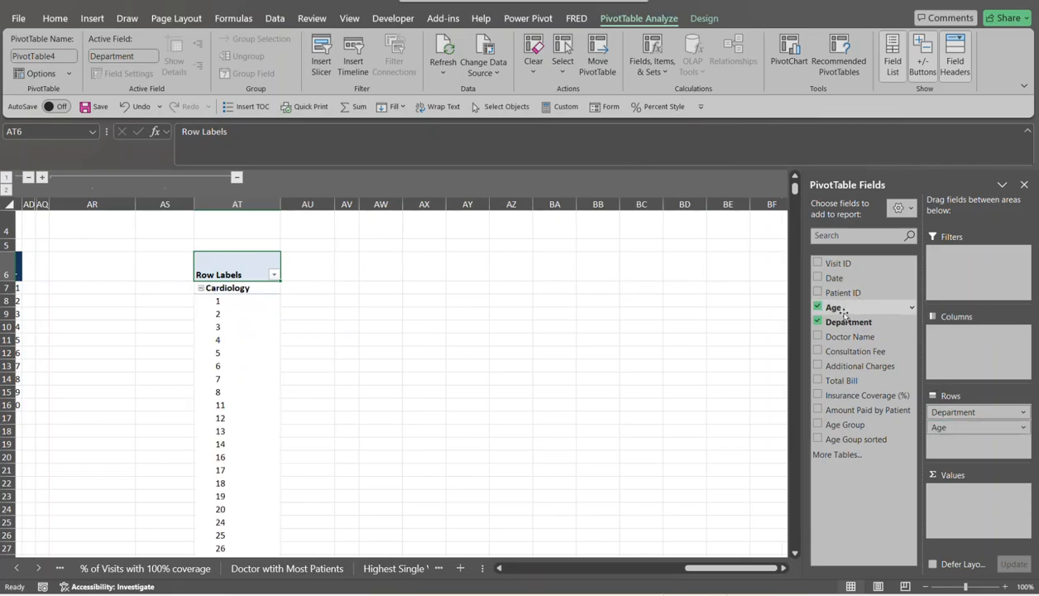
left_click_drag(845, 312, 959, 494)
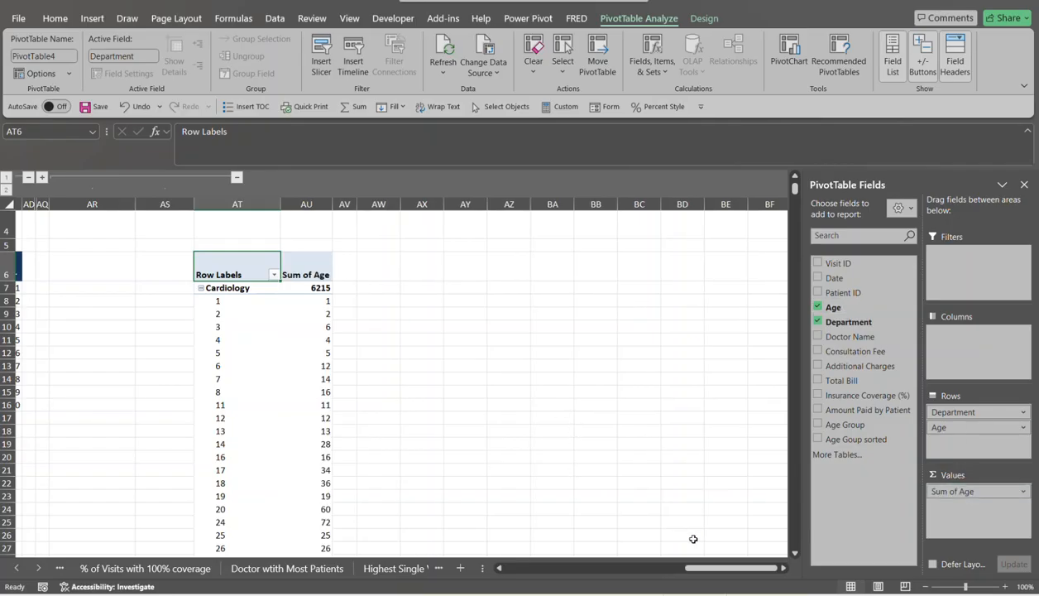
Group the PivotTable's Age row items starting at 0 and ending at 100 in intervals of 10.
left_click(213, 301)
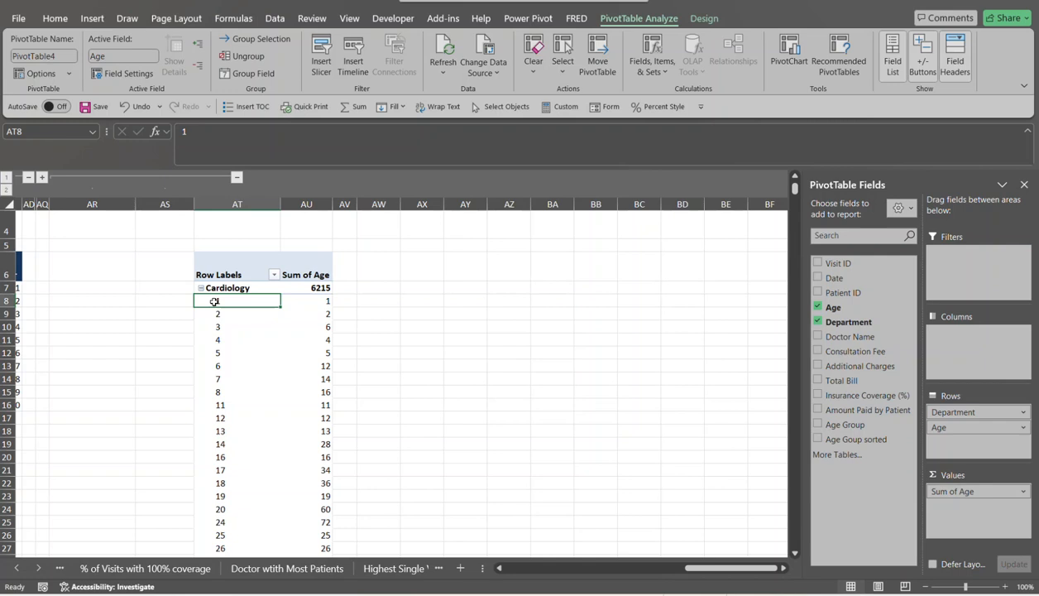
right_click(214, 301)
mouse_move(264, 398)
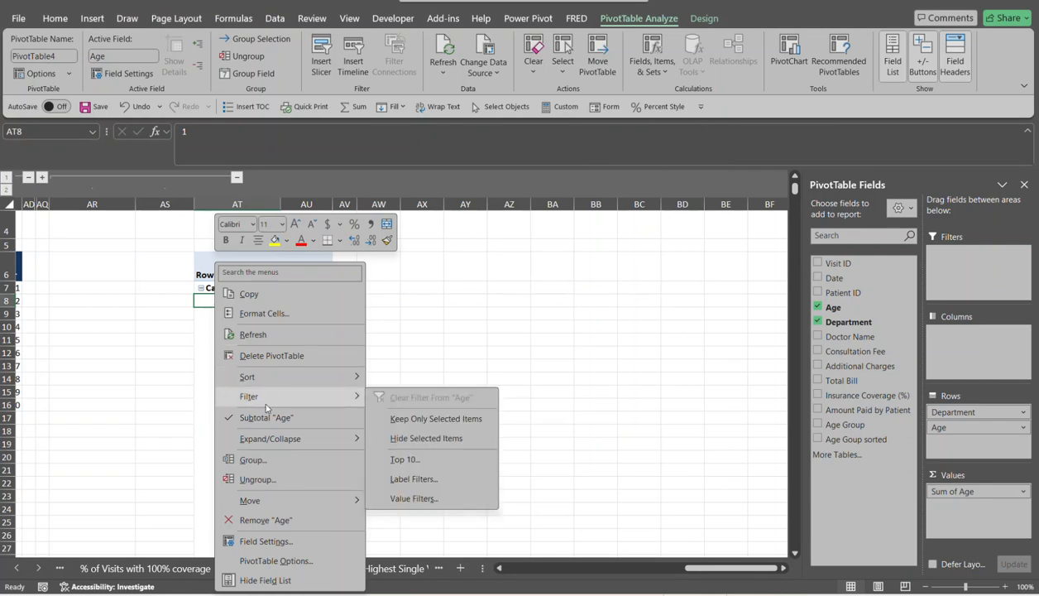
left_click(267, 459)
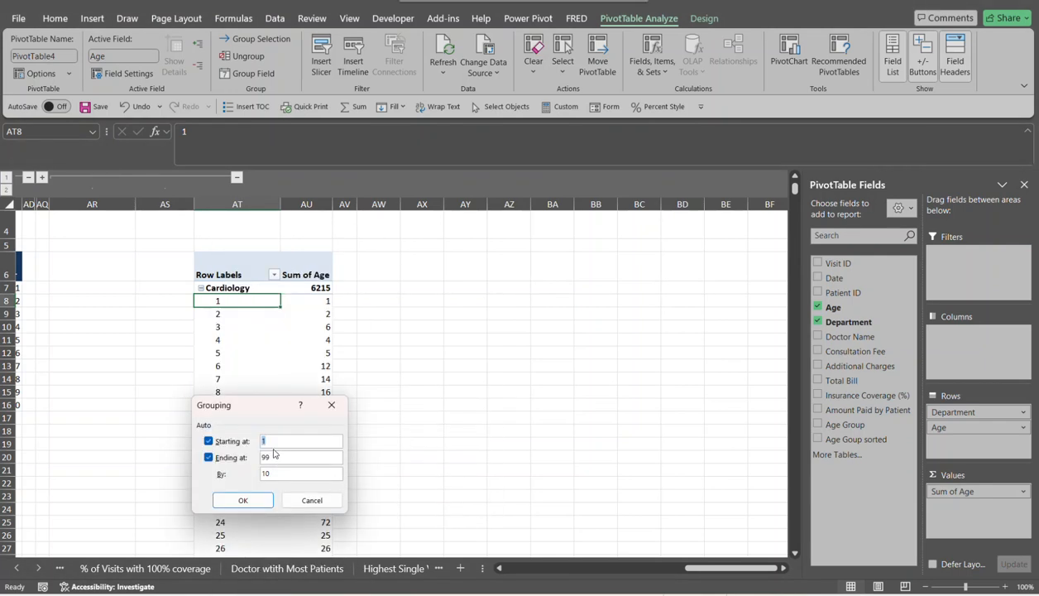
type("0")
key("Tab")
key("Tab")
type("1")
left_click(247, 499)
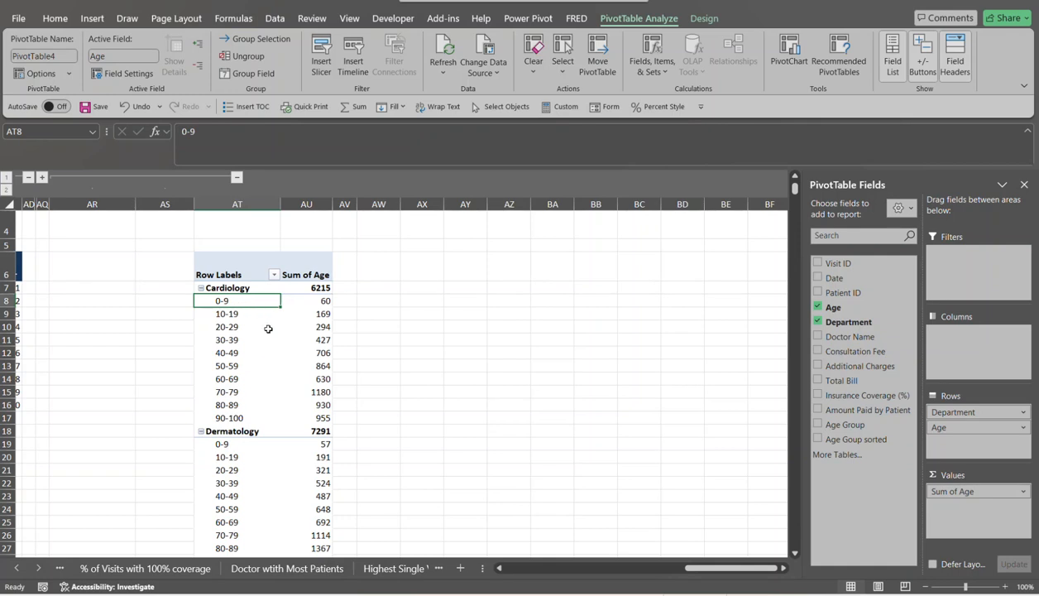
Change the Age value field to be summarized by Count.
left_click(326, 303)
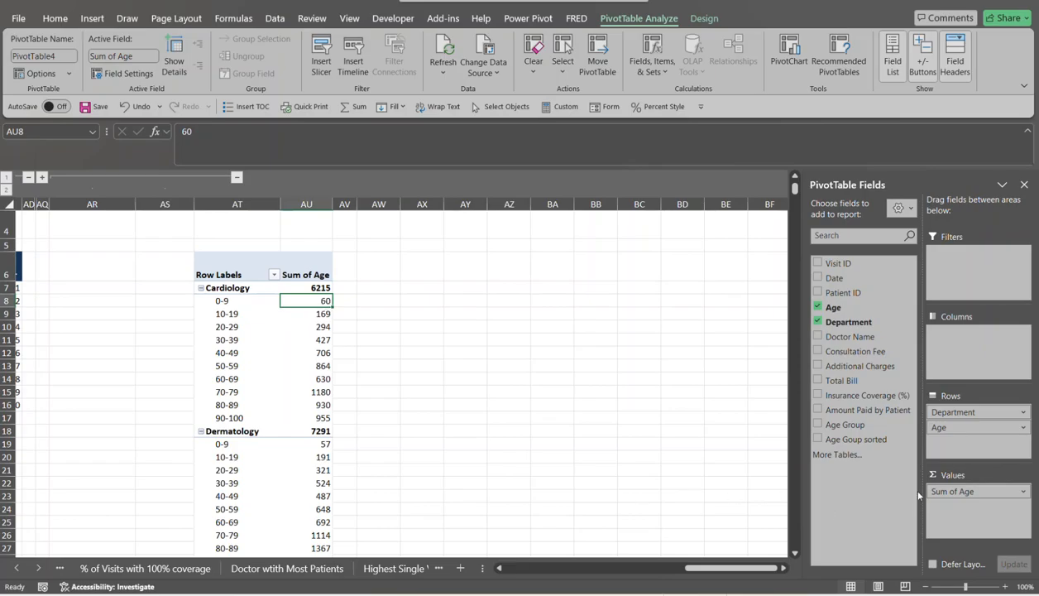
left_click(974, 492)
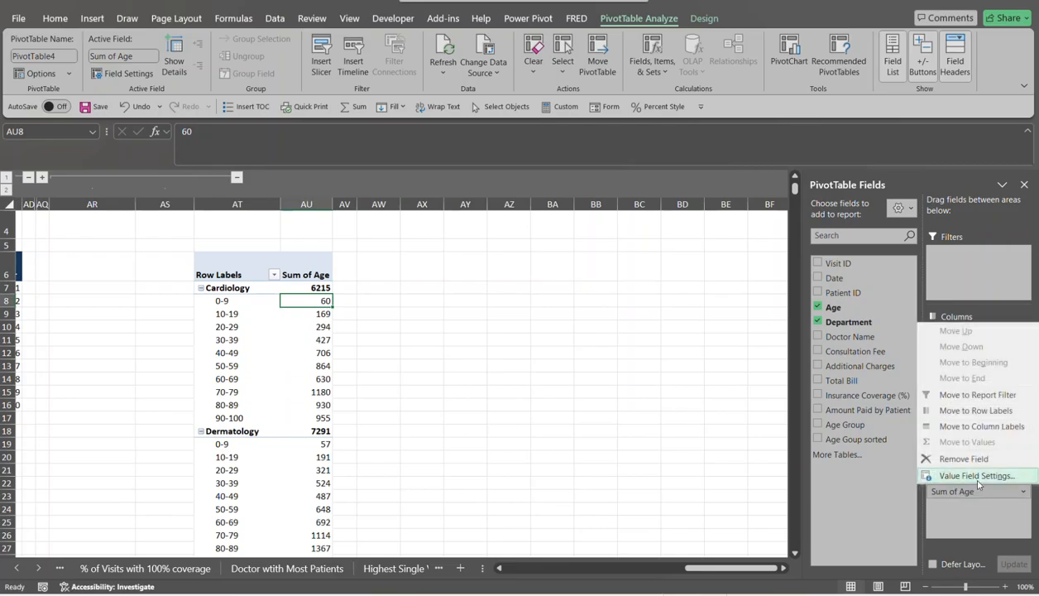
left_click(981, 475)
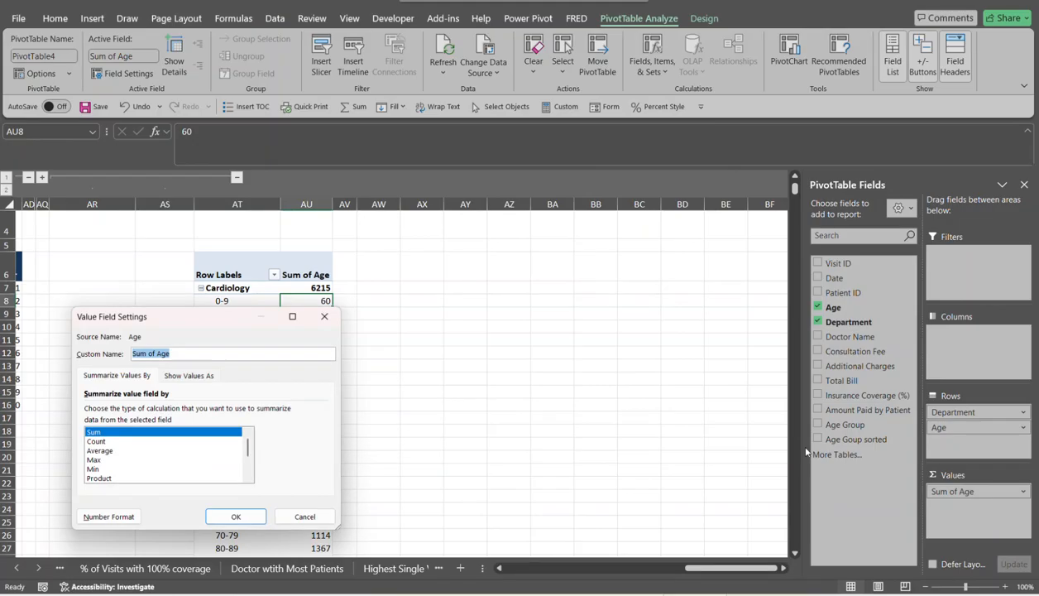
left_click(115, 441)
left_click(236, 516)
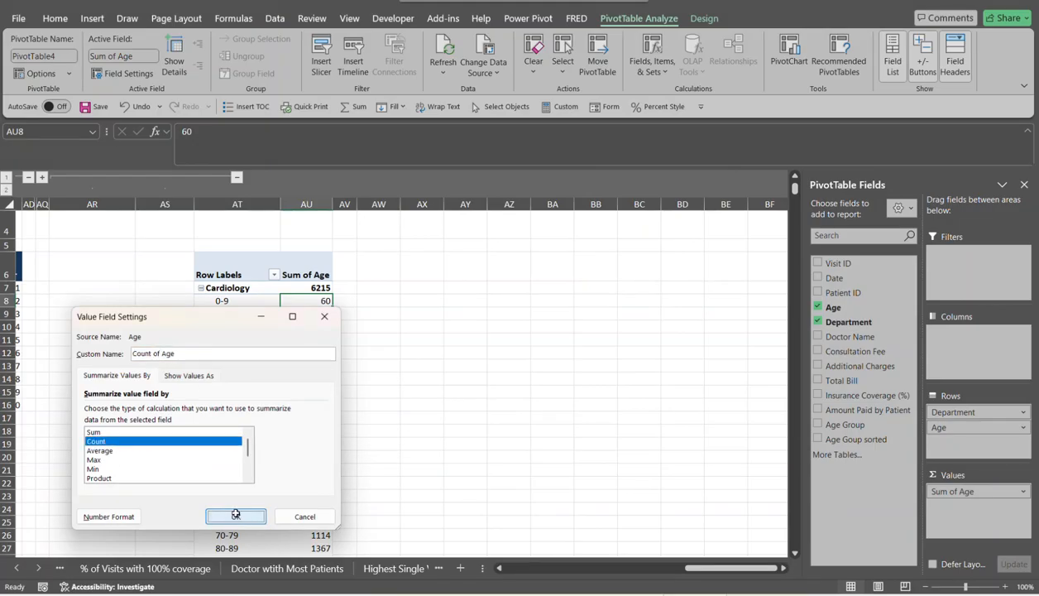
Compare the age bands with the formula table, and regroup the PivotTable's Age items to start at 1.
left_click_drag(693, 568, 625, 573)
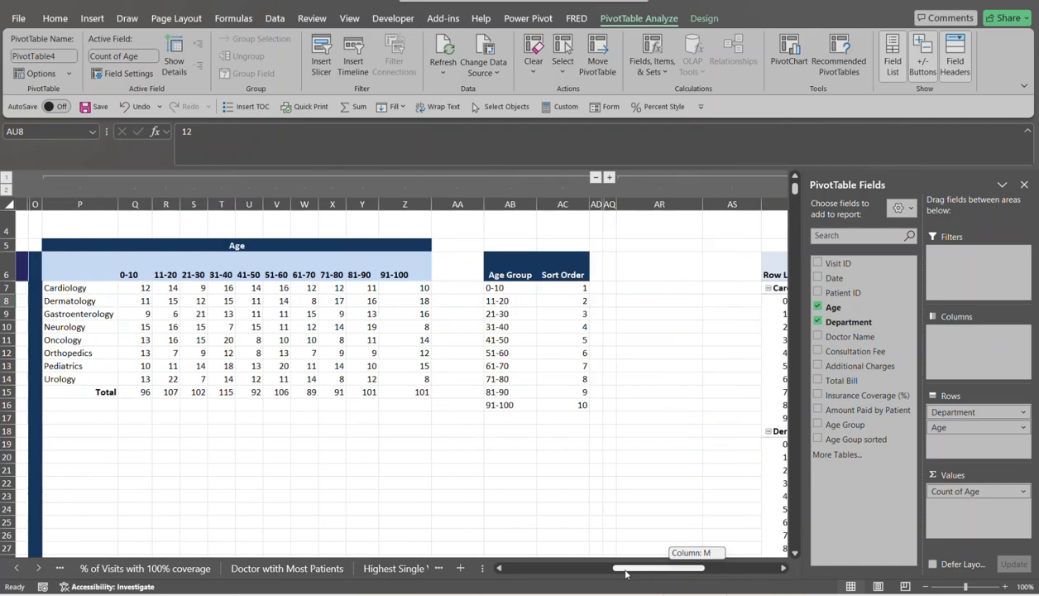
left_click_drag(626, 573, 626, 574)
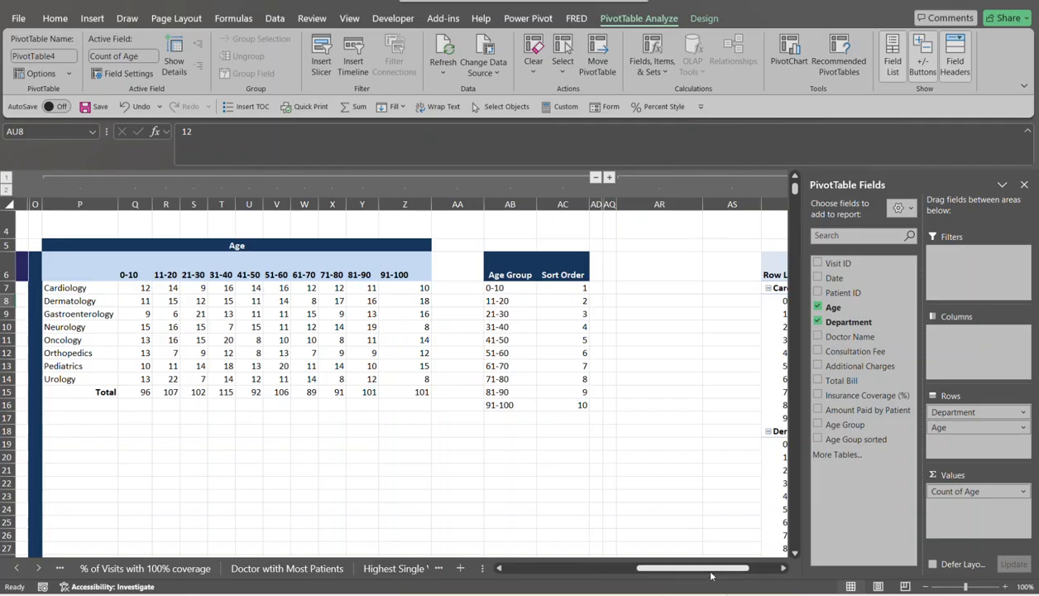
left_click_drag(711, 573, 740, 566)
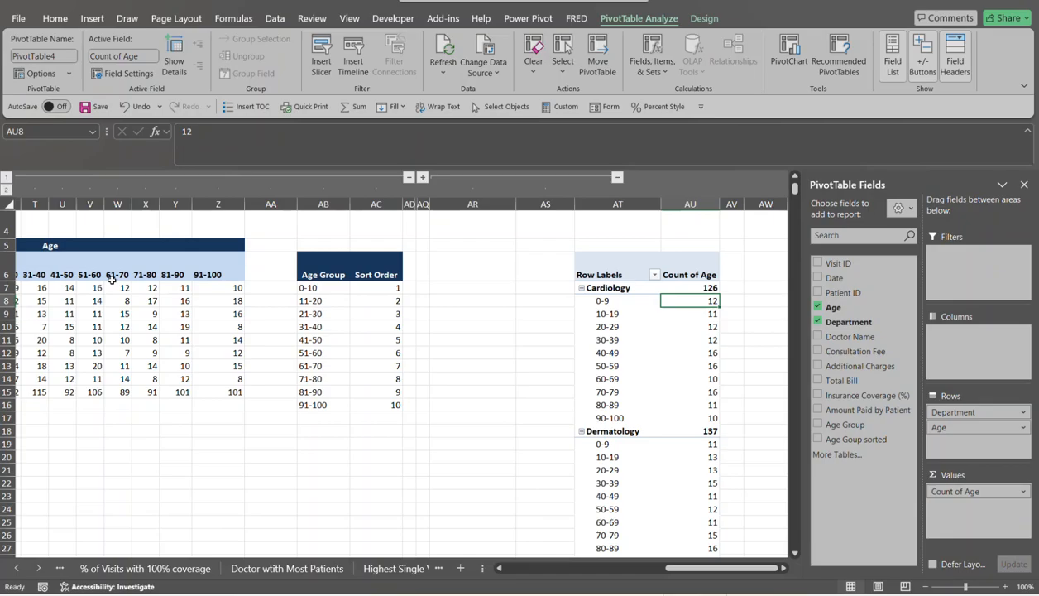
left_click(605, 305)
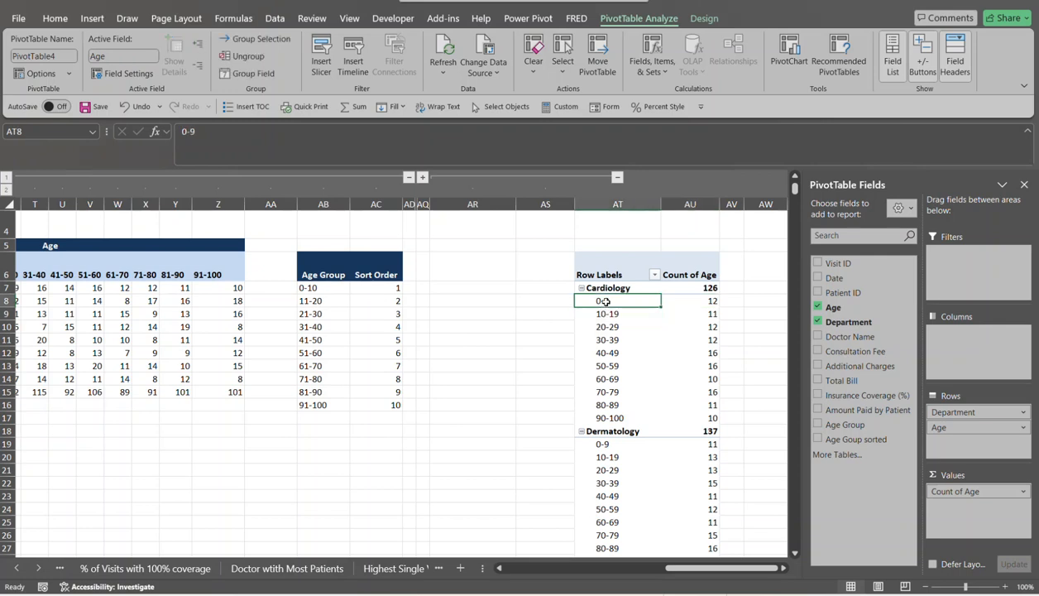
right_click(605, 305)
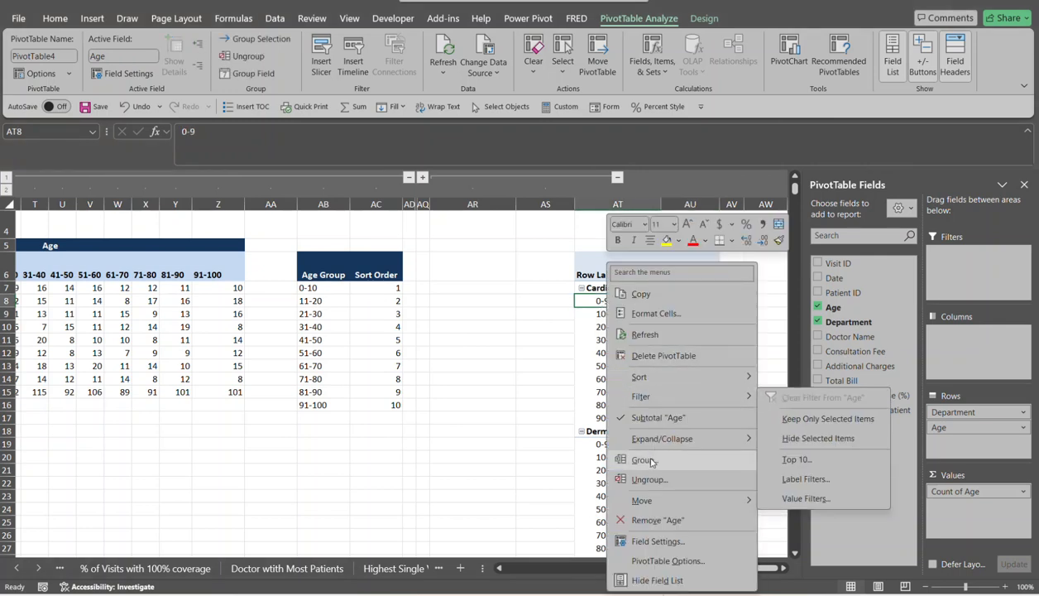
left_click(646, 459)
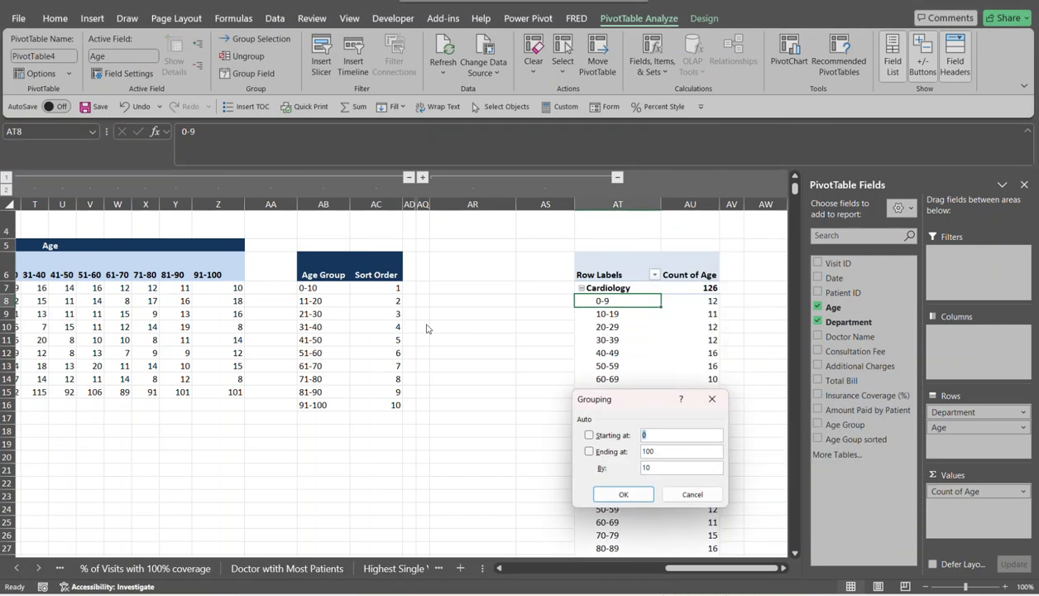
type("1")
left_click(622, 492)
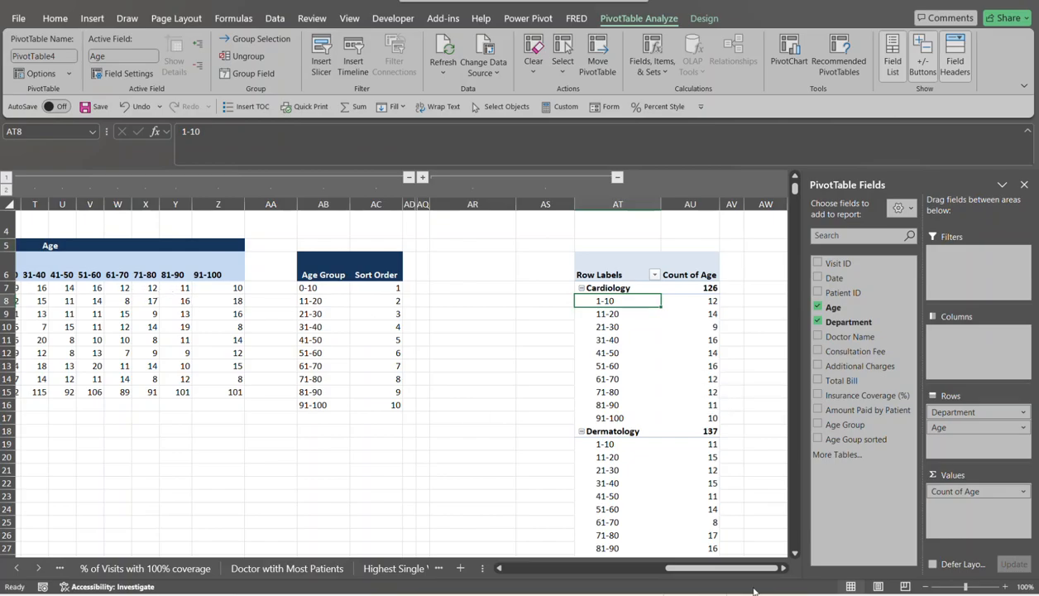
Collapse the grouped columns AR:AS next to the age-grouped PivotTable and leave the PivotTable.
left_click(780, 568)
left_click(781, 567)
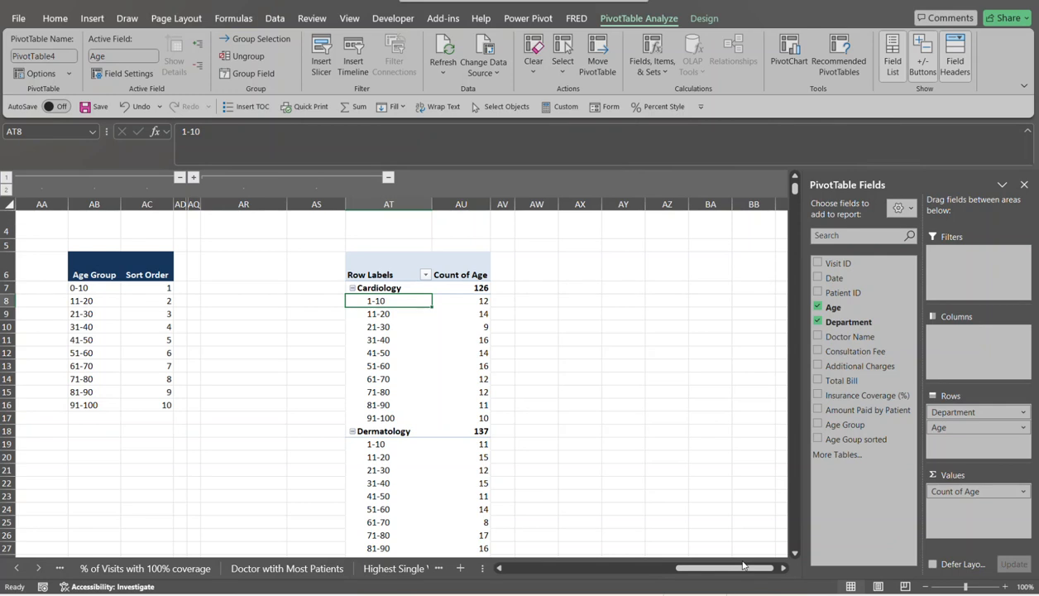
left_click(388, 178)
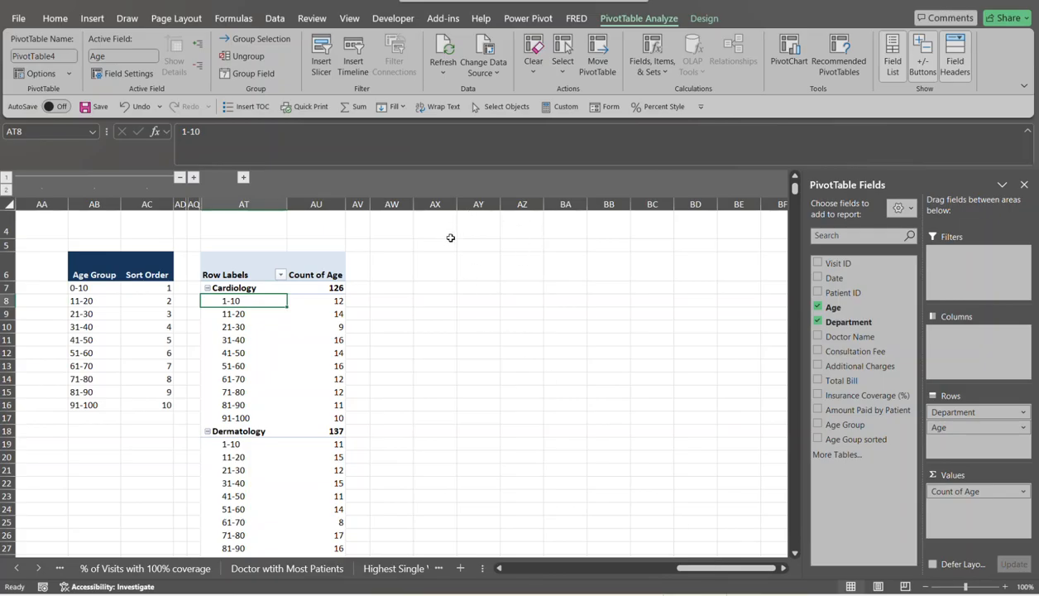
left_click(443, 288)
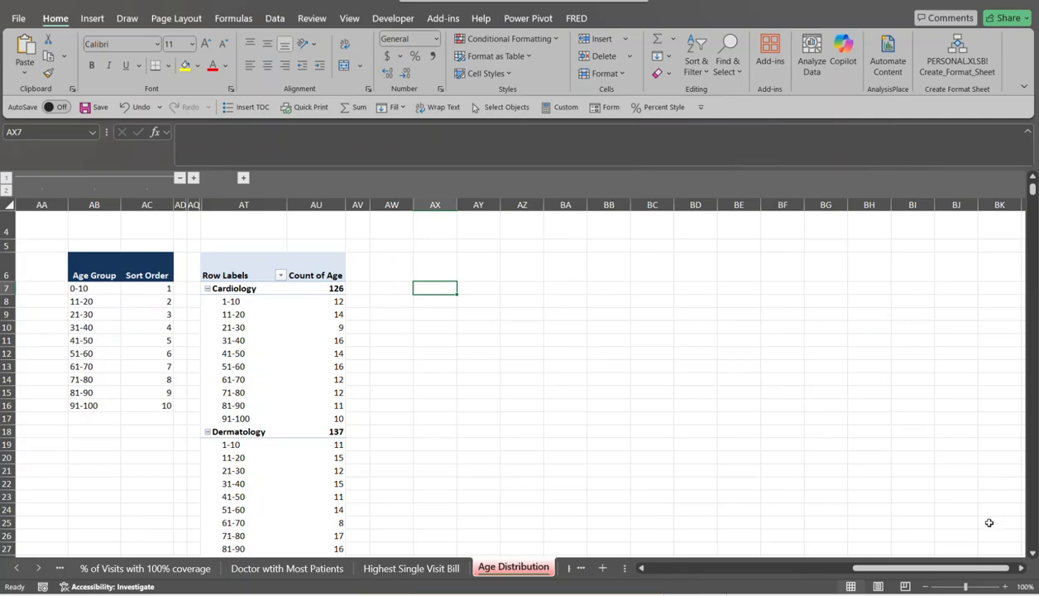
Begin a GROUPBY formula in P20, below the department table, using the Age Group range M7:M1006 as the row fields.
left_click_drag(956, 568, 819, 573)
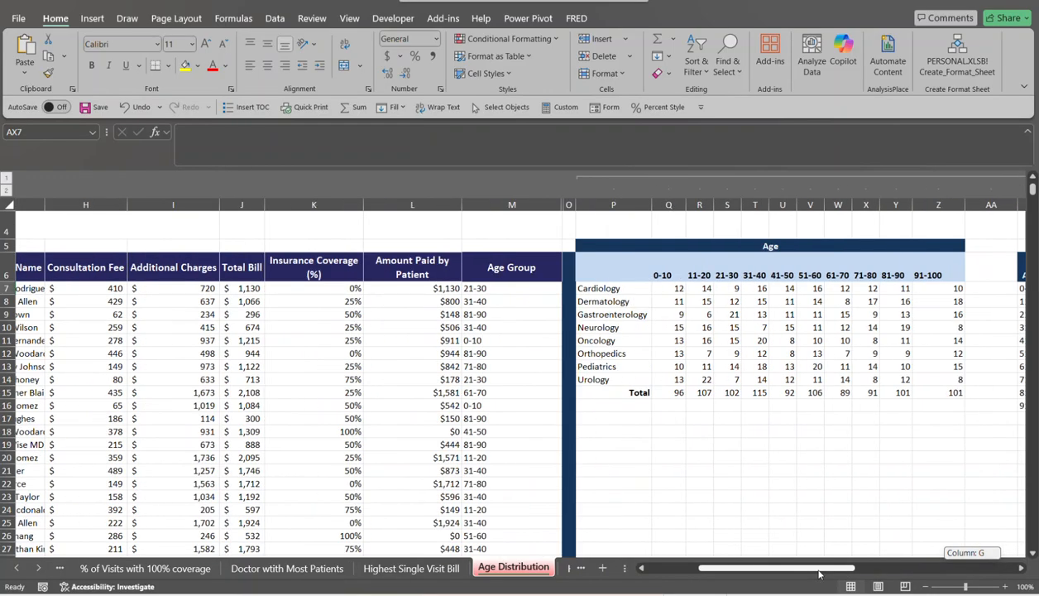
left_click(636, 456)
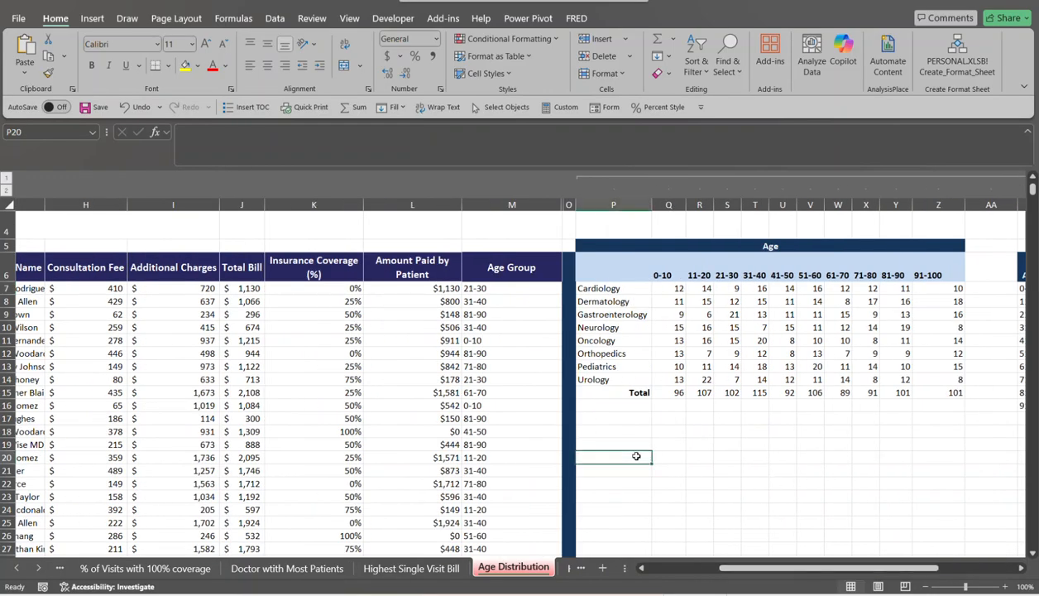
left_click(664, 446)
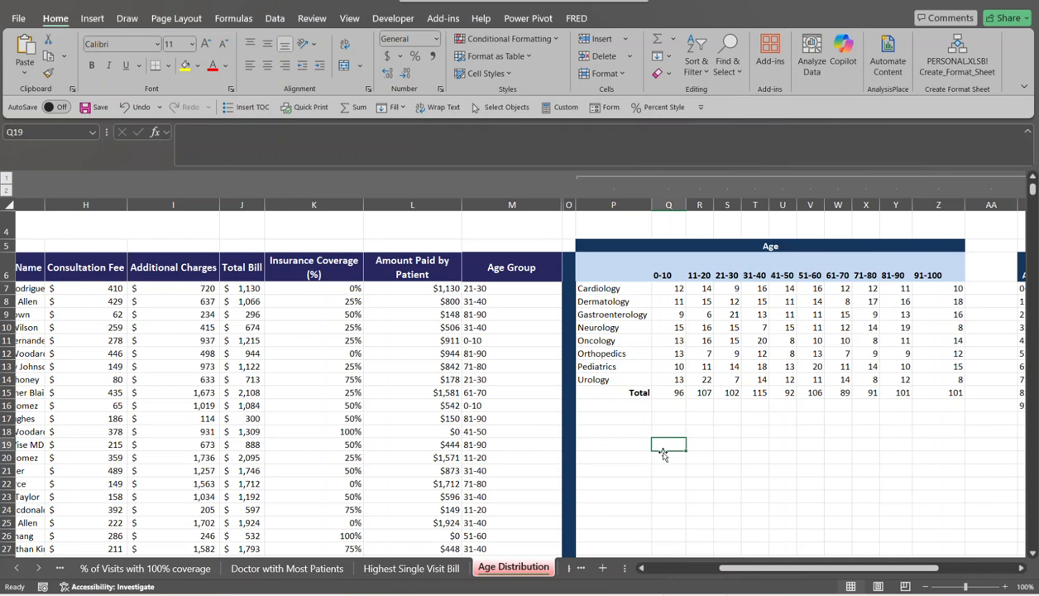
left_click(631, 458)
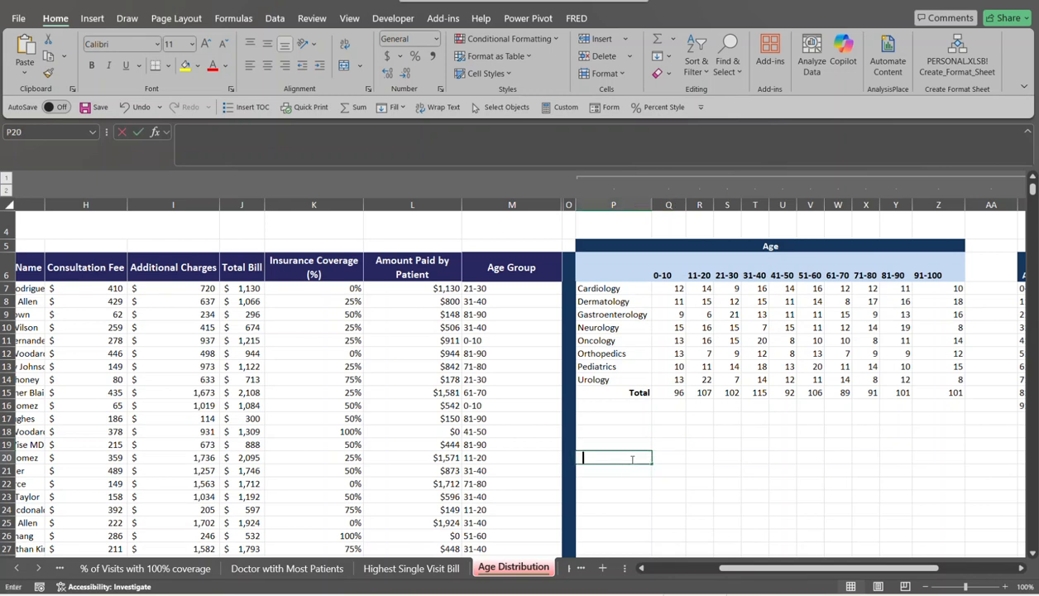
type("=grp")
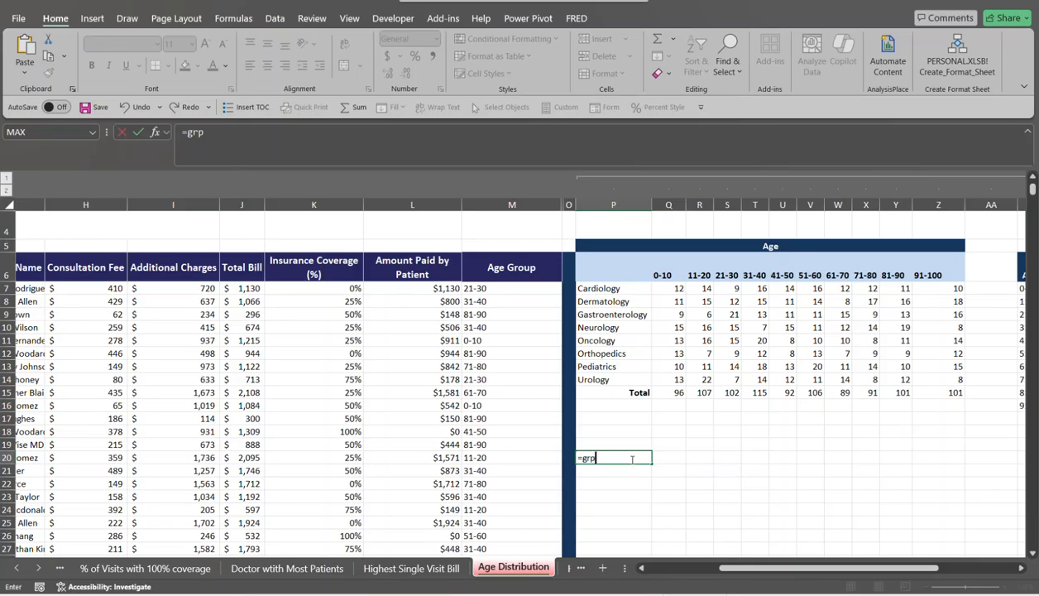
key("BackSpace")
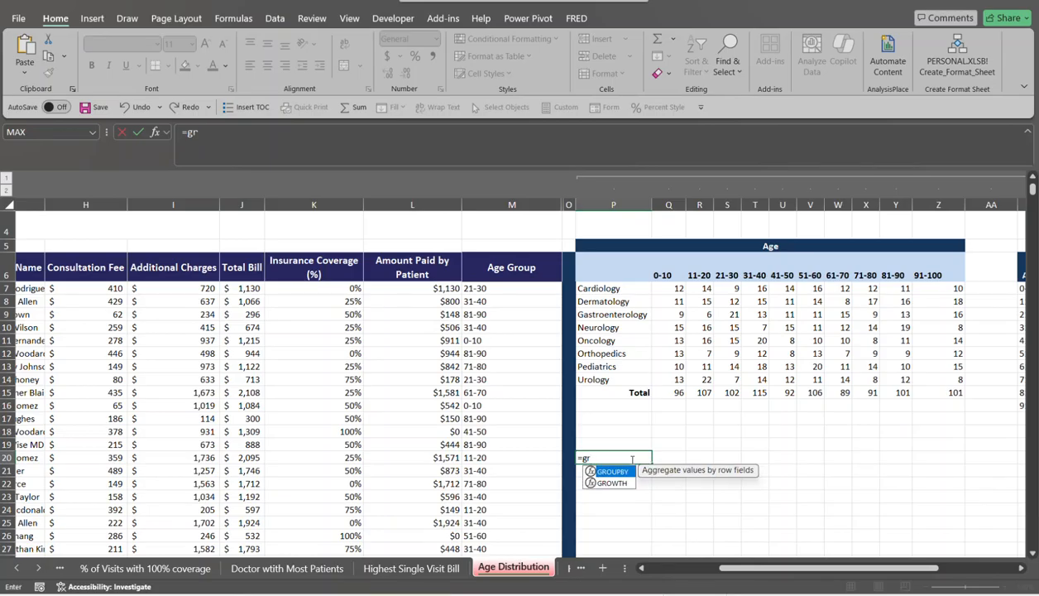
key("Tab")
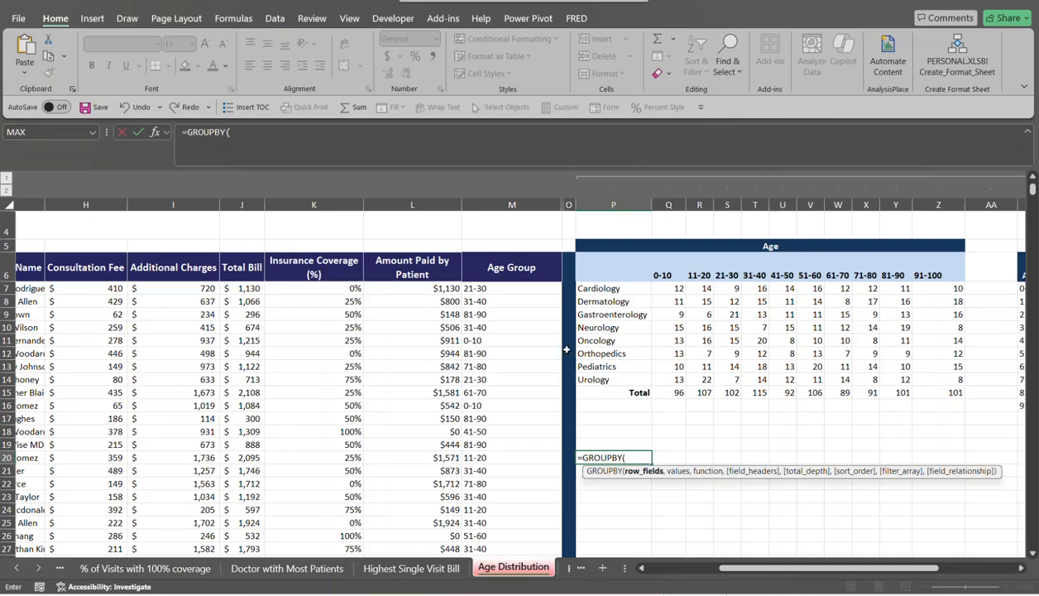
left_click(513, 287)
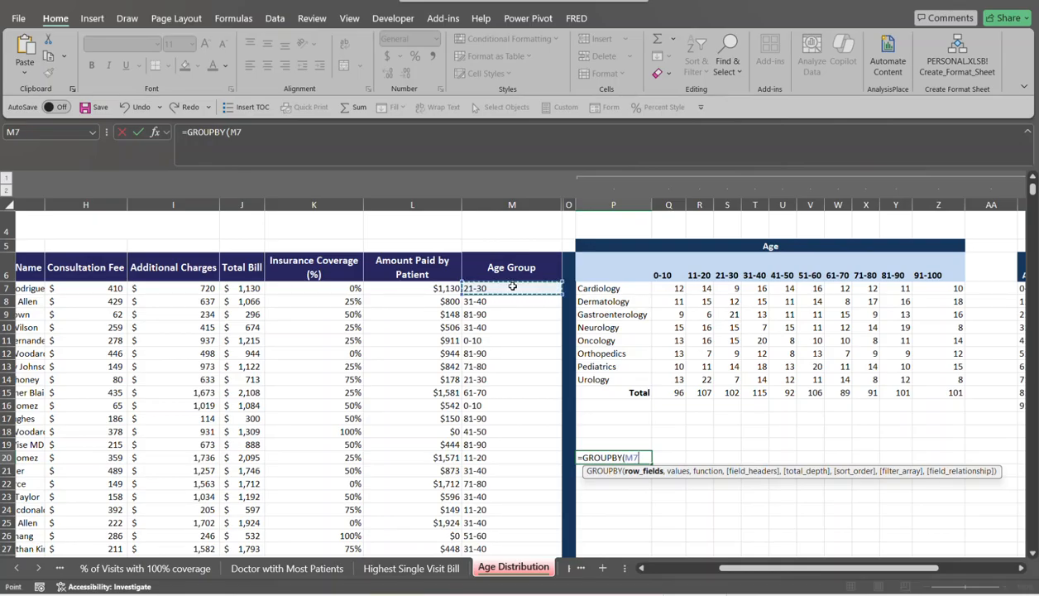
key("ctrl+shift+Down")
key("ctrl+BackSpace")
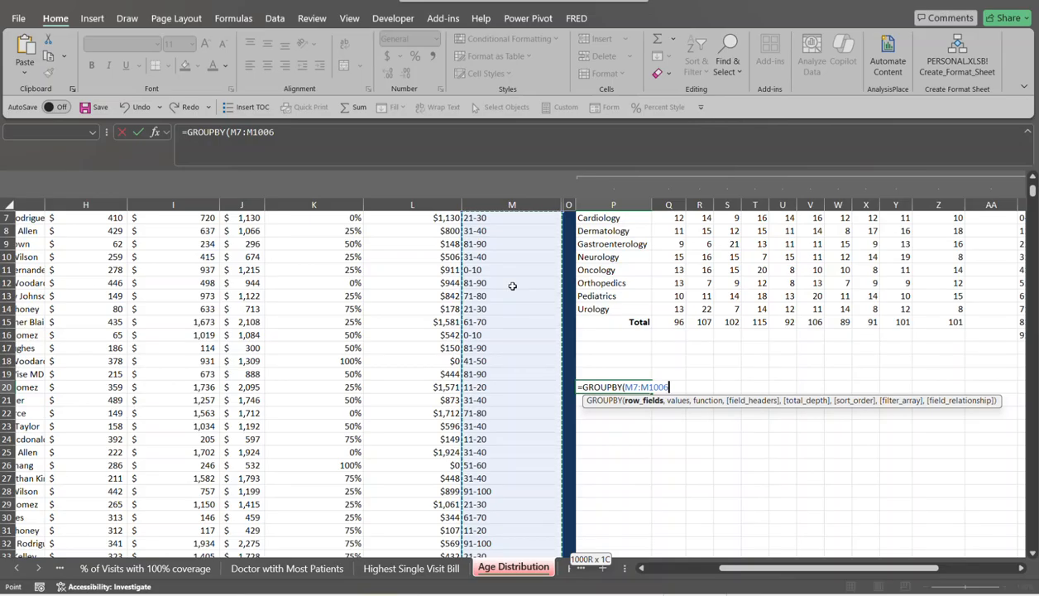
type(",")
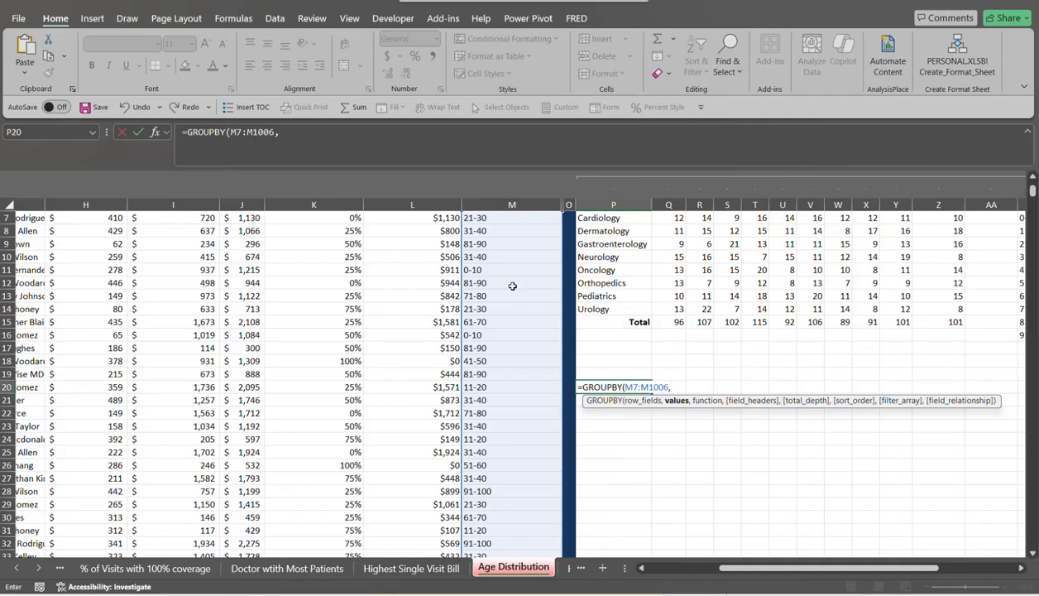
Supply the Age column range E7:E1006 as the values argument of the GROUPBY formula.
left_click_drag(795, 569, 740, 570)
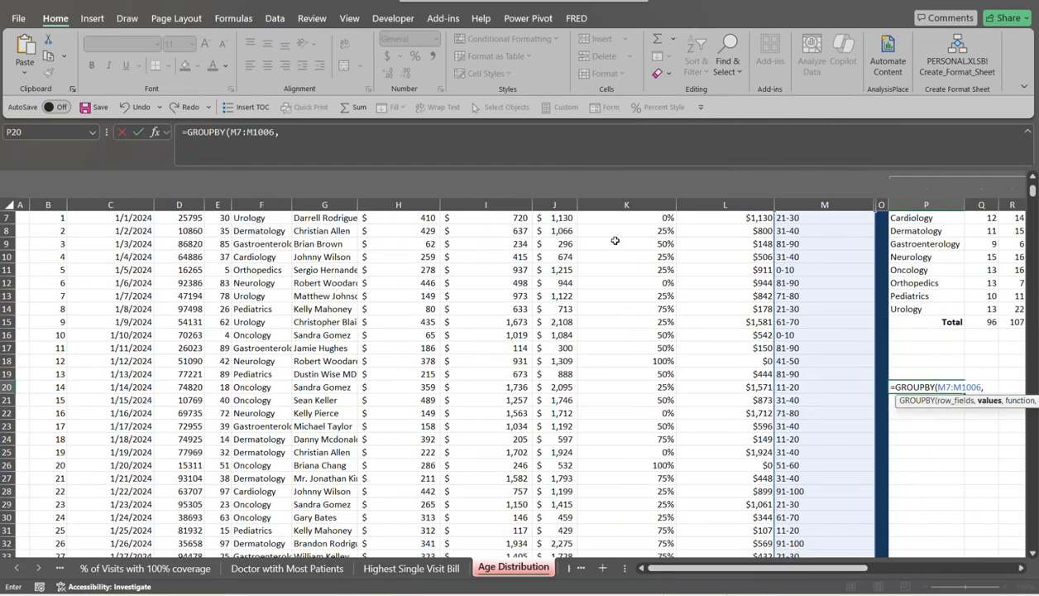
left_click(216, 217)
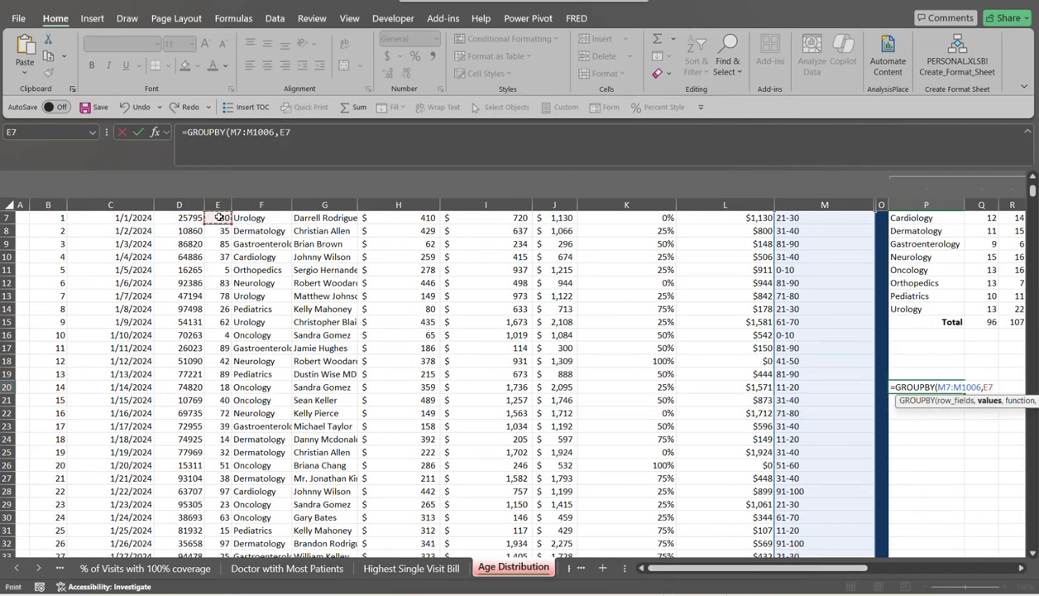
key("Up")
key("Up")
key("Down")
key("Down")
key("Down")
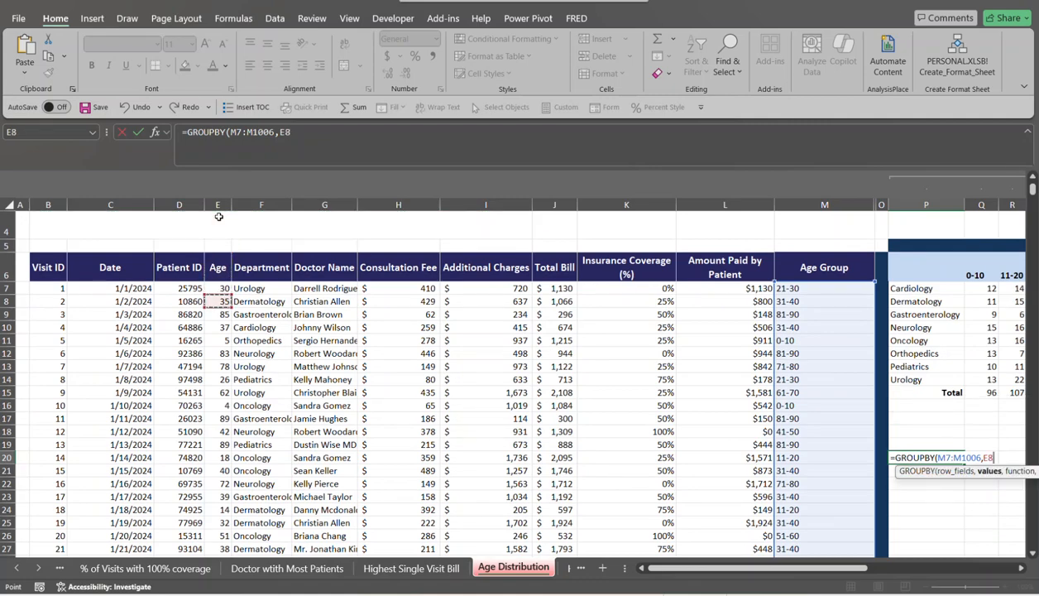
key("Up")
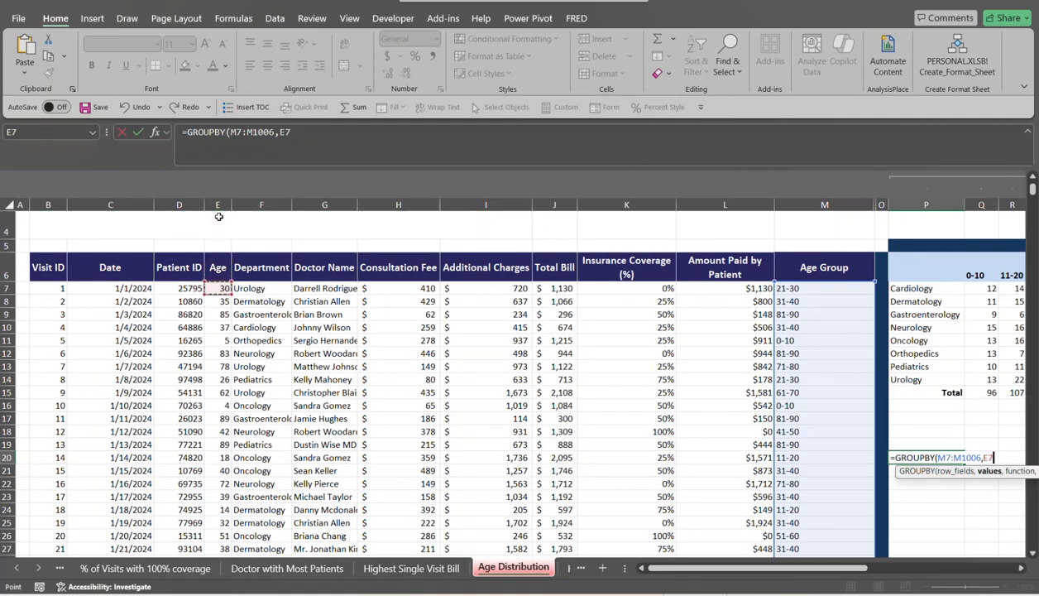
key("ctrl+shift+Down")
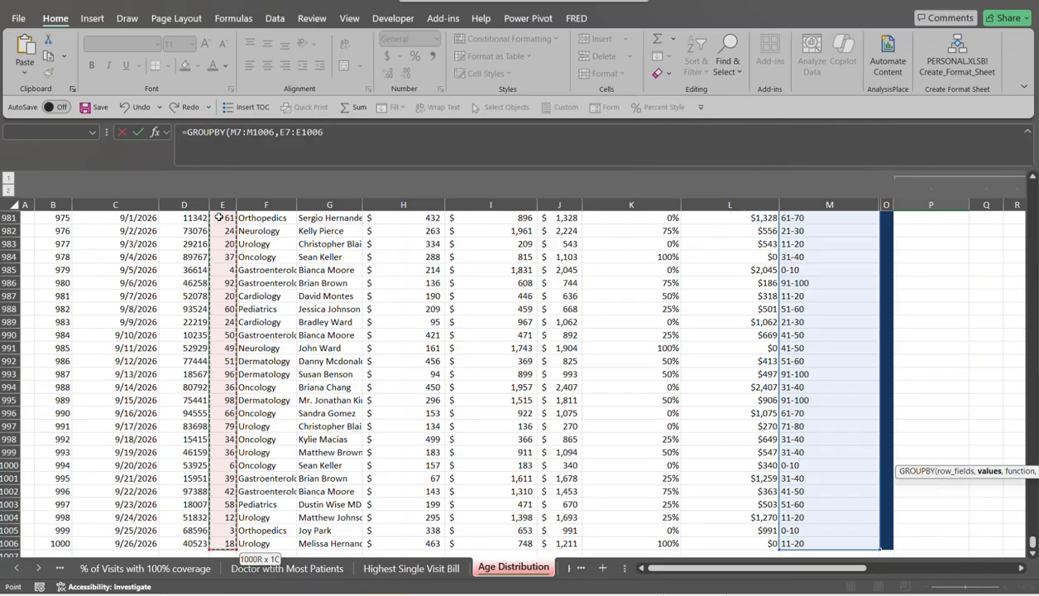
key("ctrl+BackSpace")
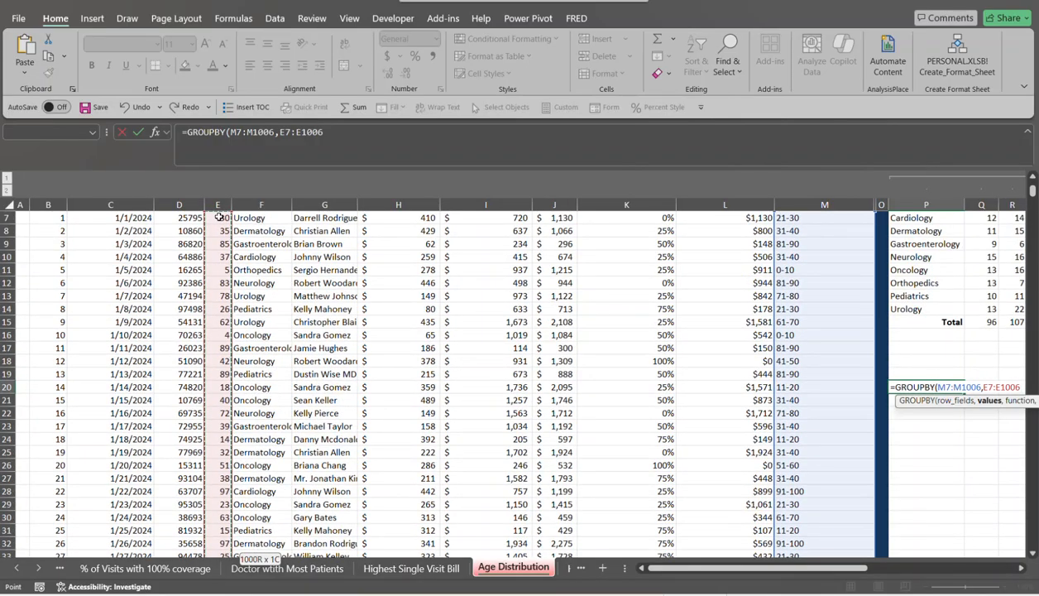
type(",")
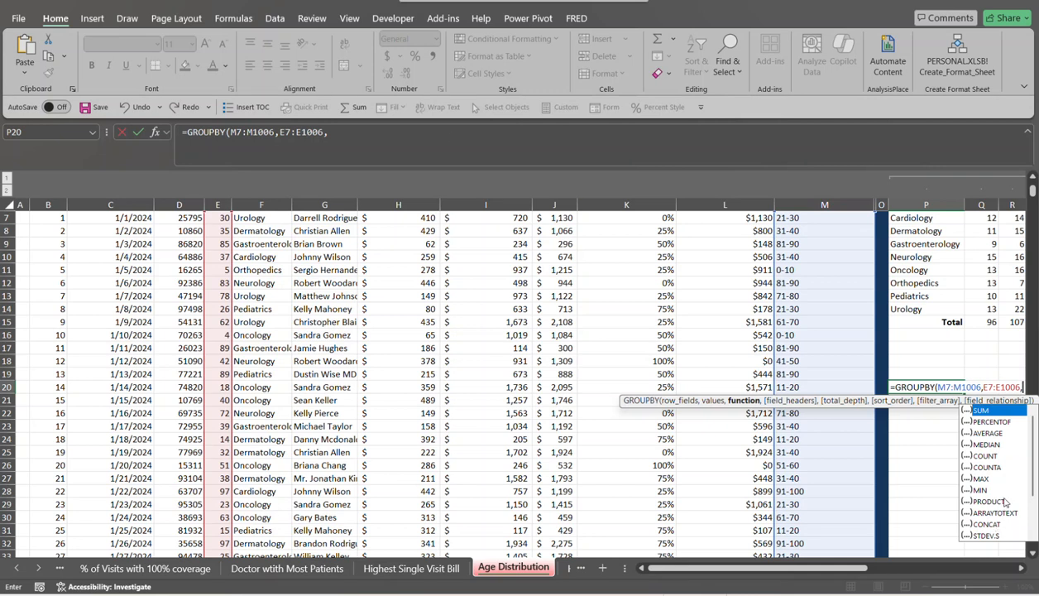
Complete the GROUPBY formula in P20 with COUNT as its function, and compare the result with the department table's totals.
left_click(997, 456)
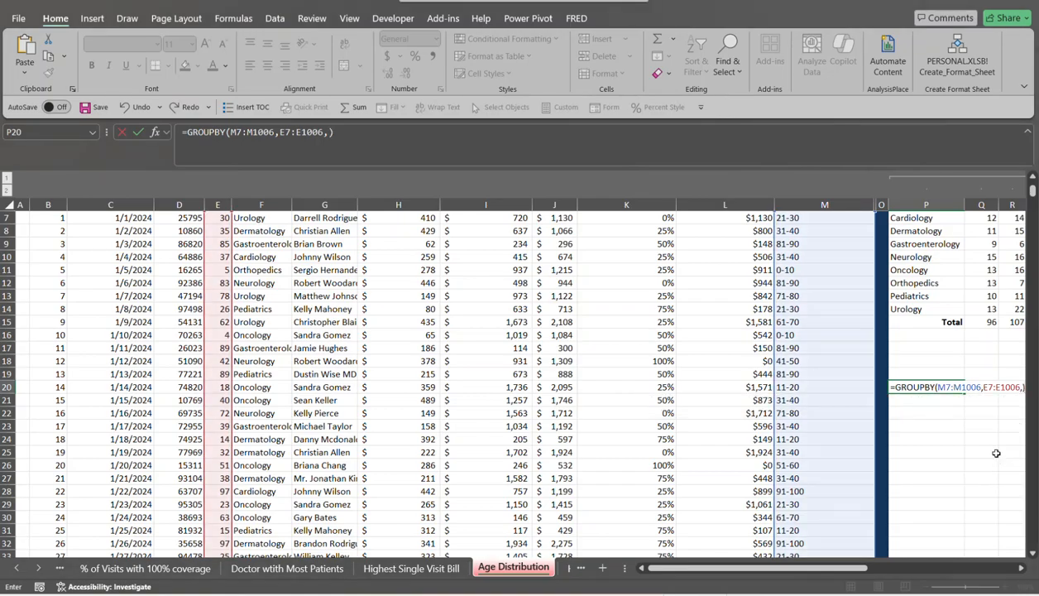
key("Return")
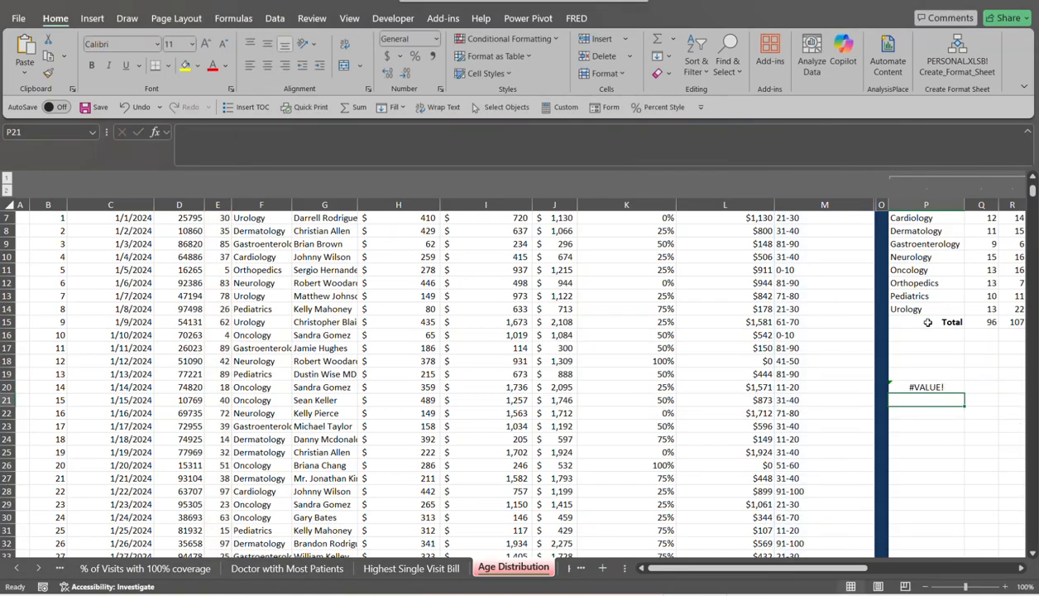
left_click(930, 388)
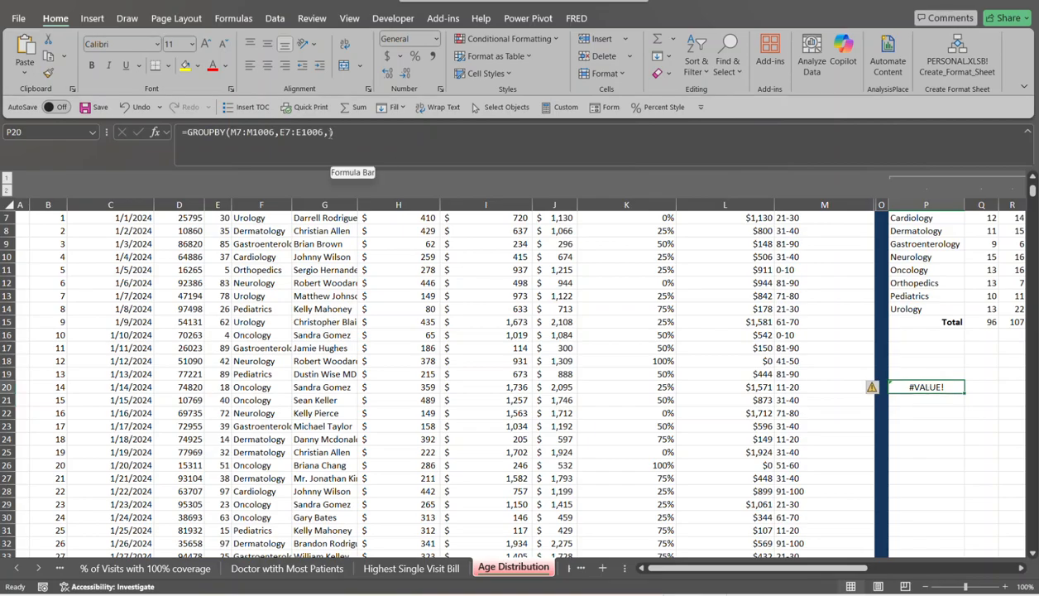
left_click(329, 132)
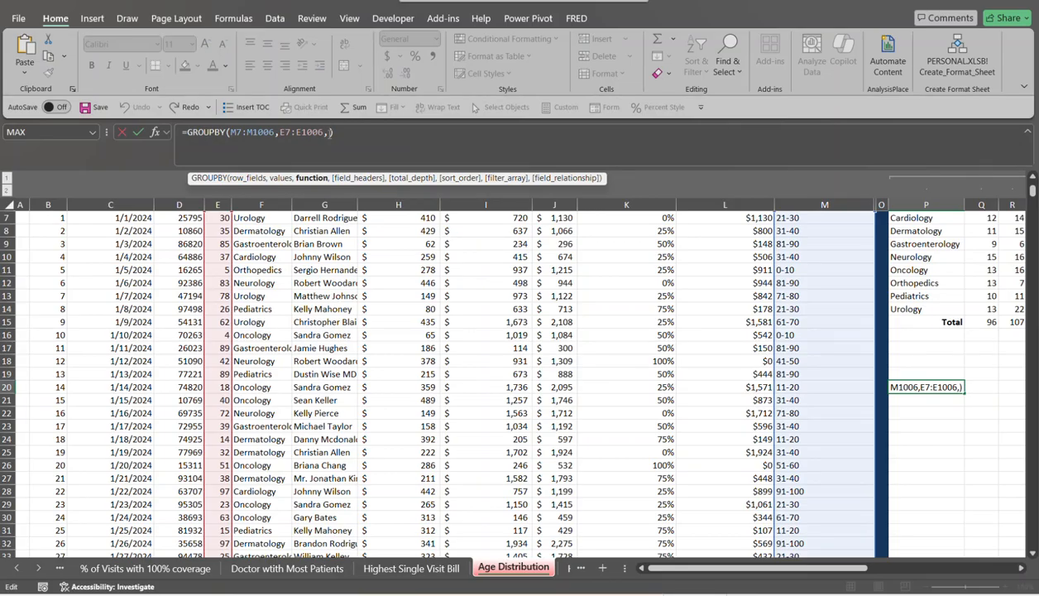
type("count")
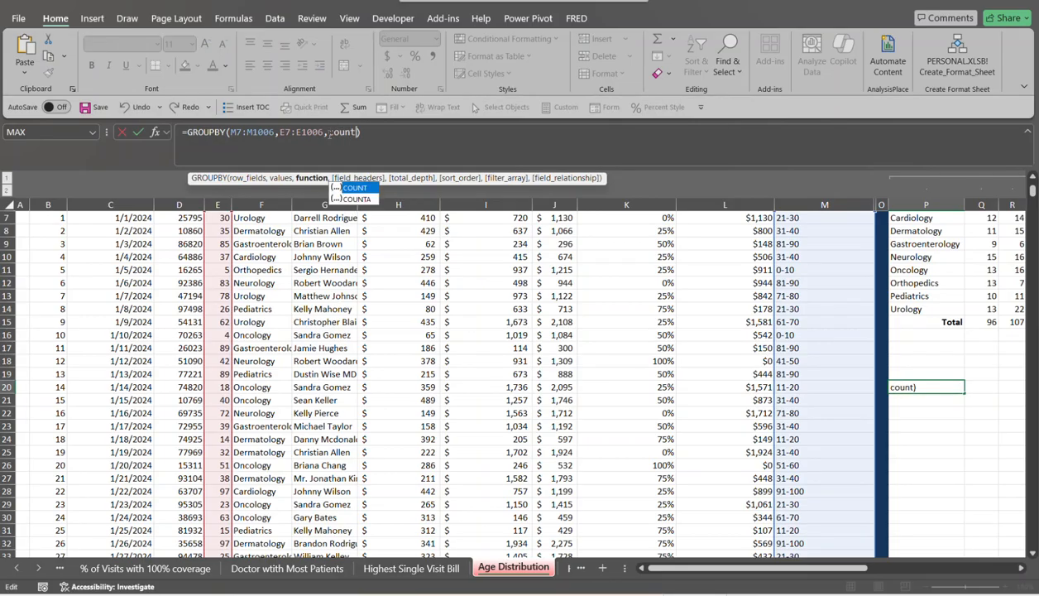
type(",")
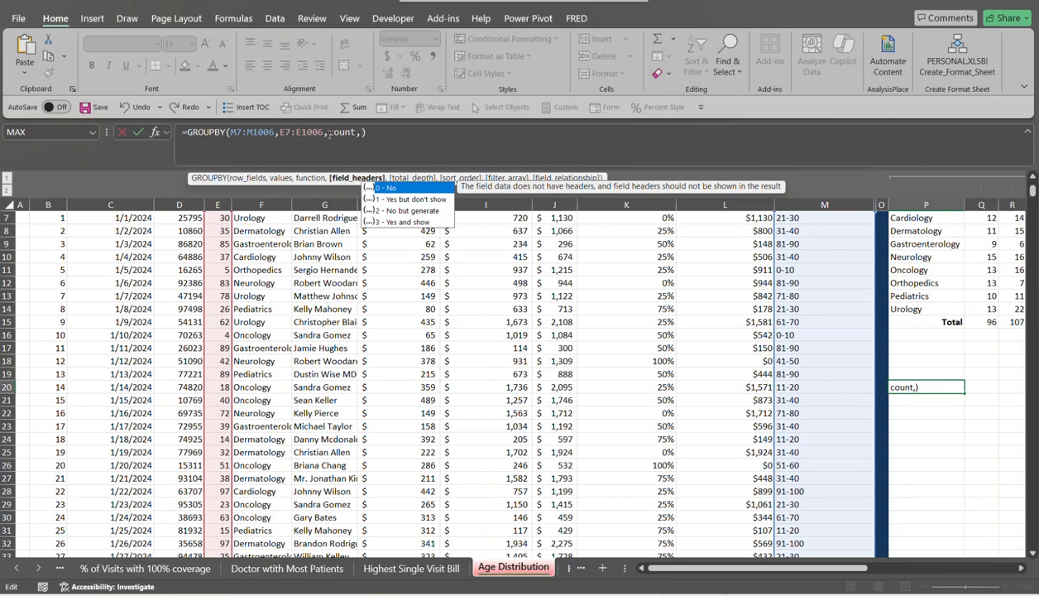
key("BackSpace")
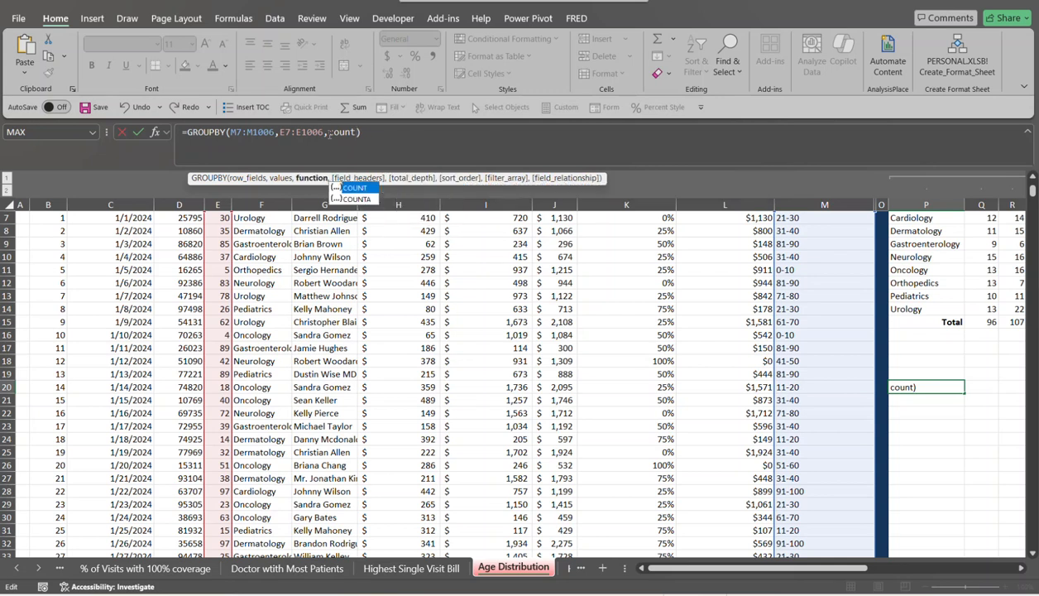
key("Return")
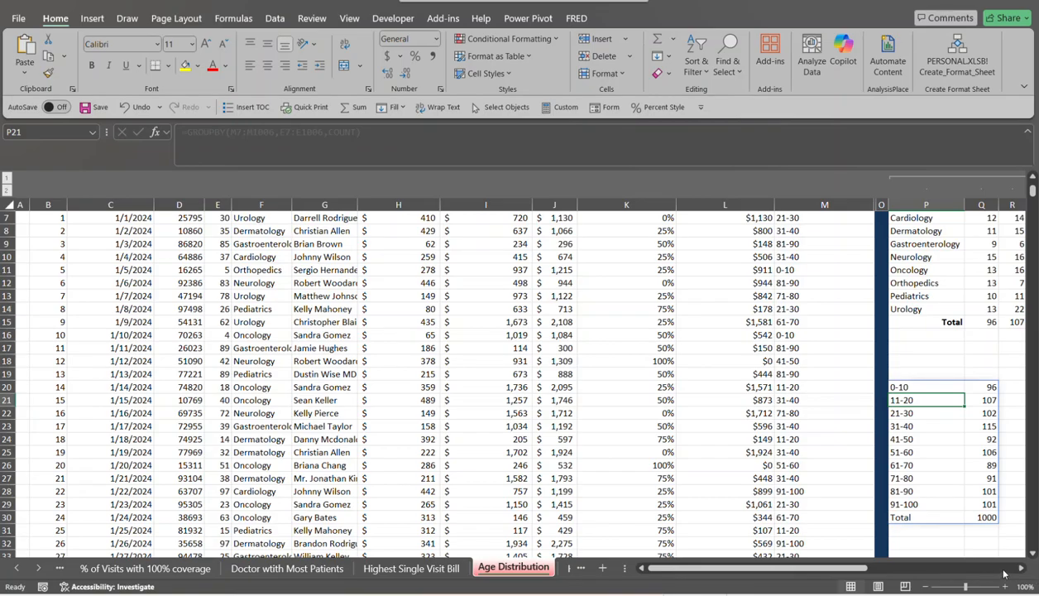
scroll(755, 414, "right", 5)
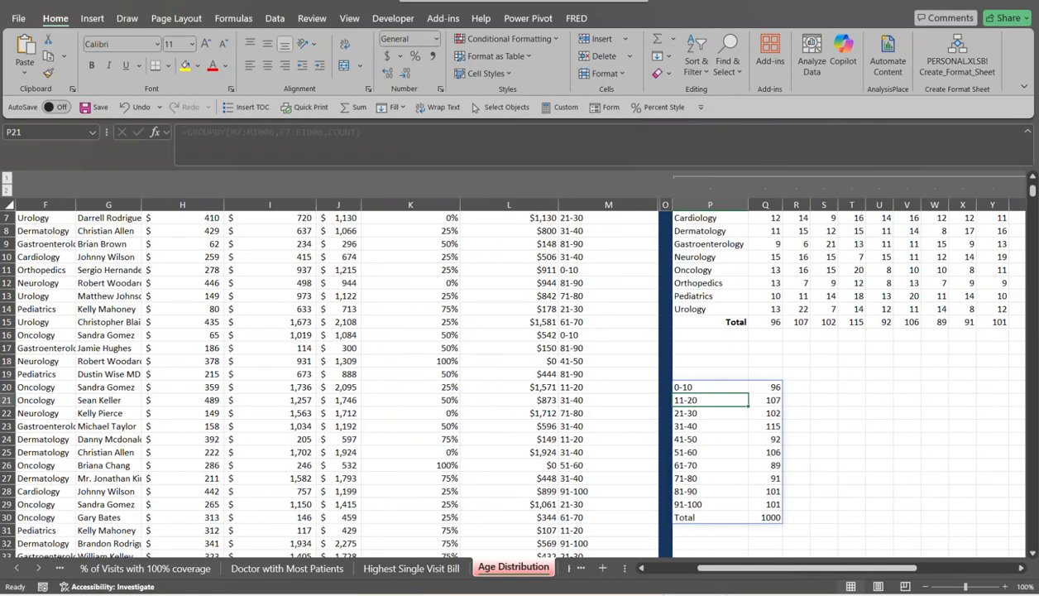
scroll(901, 445, "up", 1)
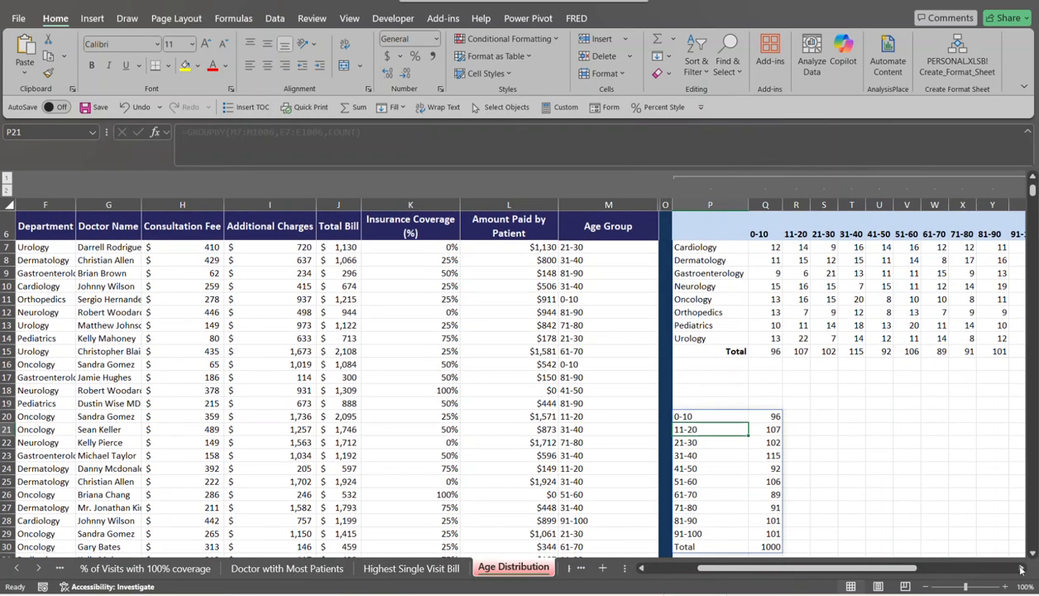
scroll(853, 500, "right", 5)
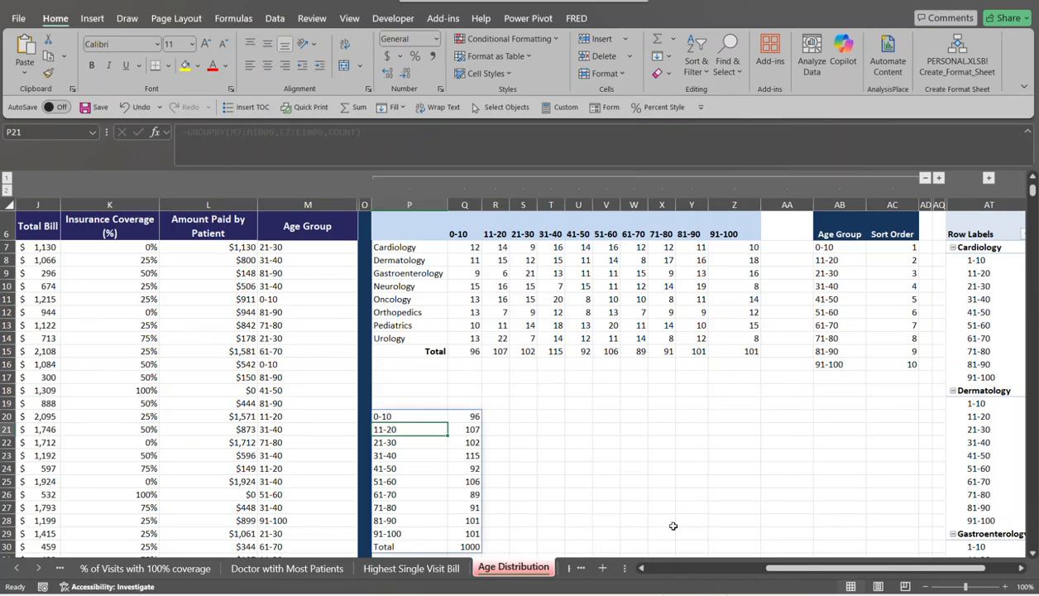
Go to the Highest Avg Addl Charges sheet and bring the start of its Patient Visits data into view.
left_click(570, 569)
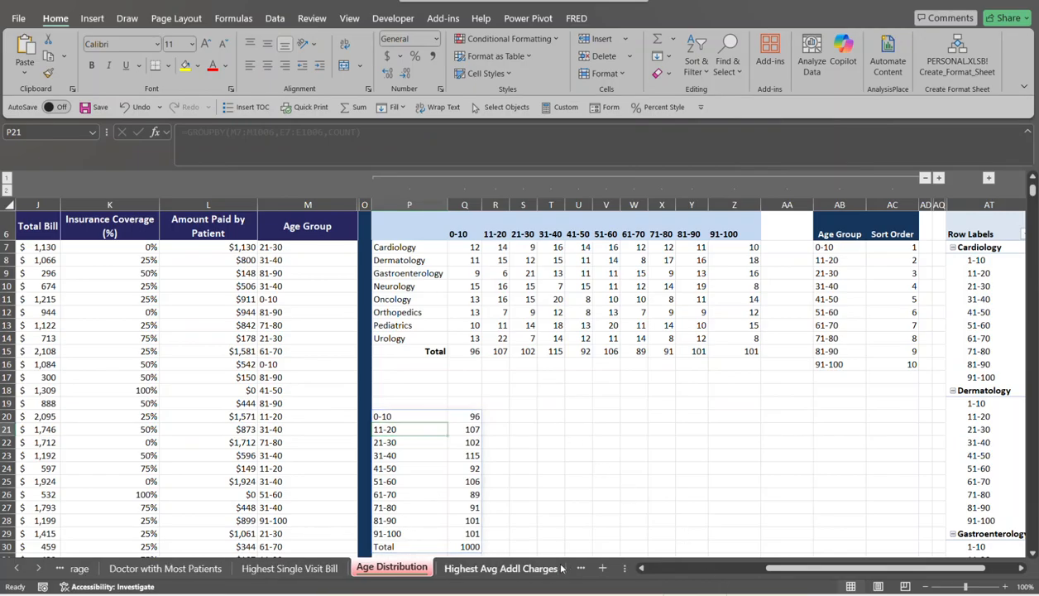
left_click(551, 569)
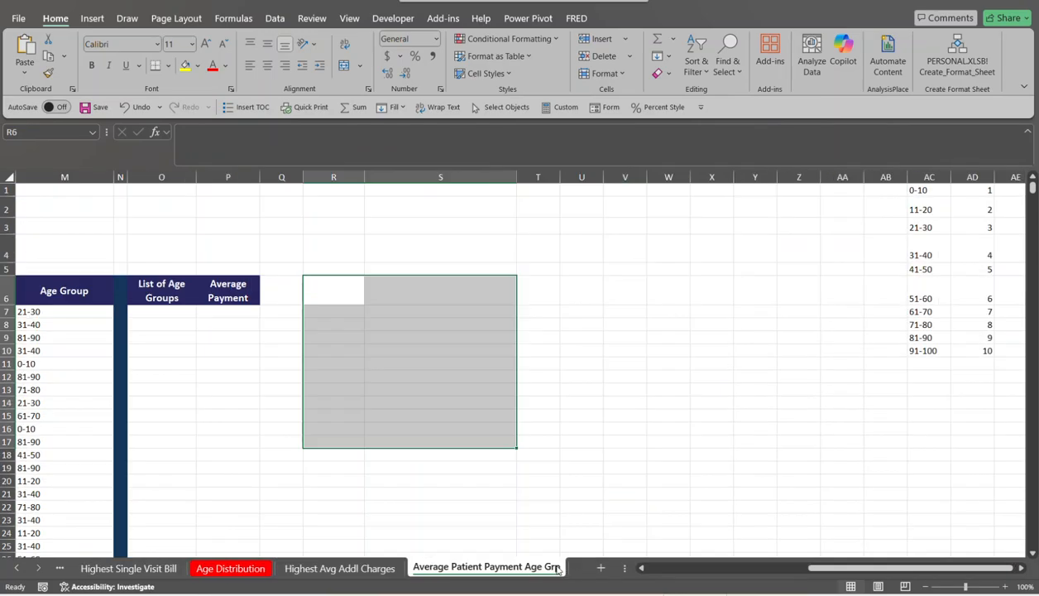
left_click(315, 569)
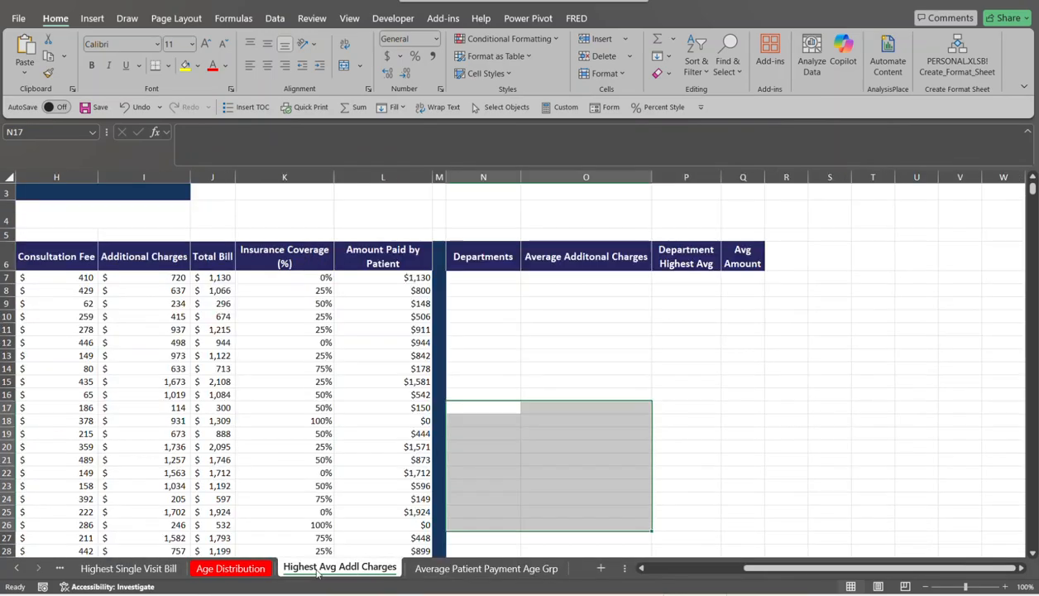
left_click_drag(825, 568, 642, 571)
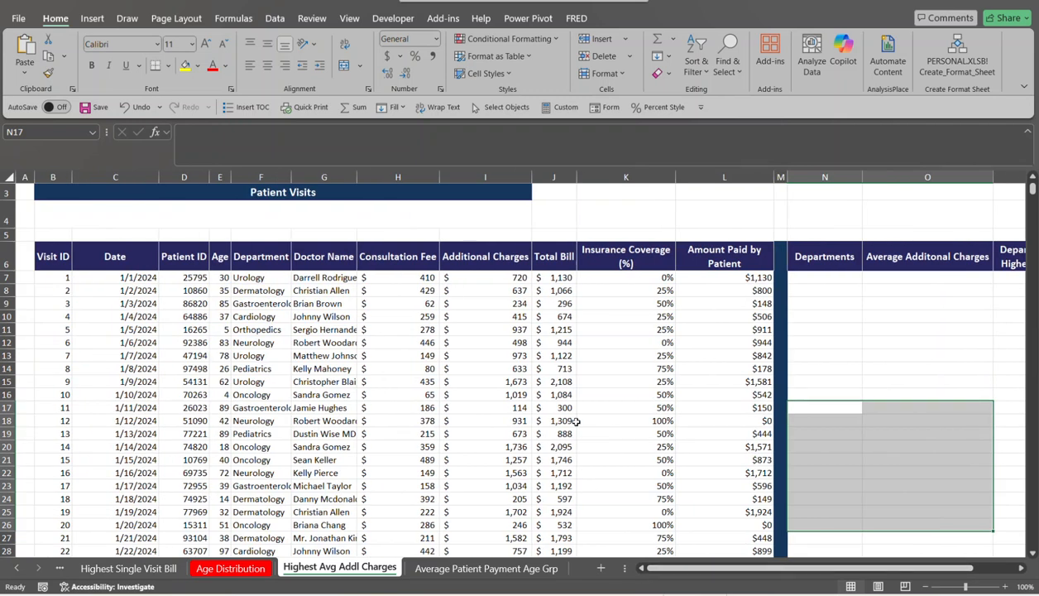
left_click(1033, 176)
left_click(1033, 176)
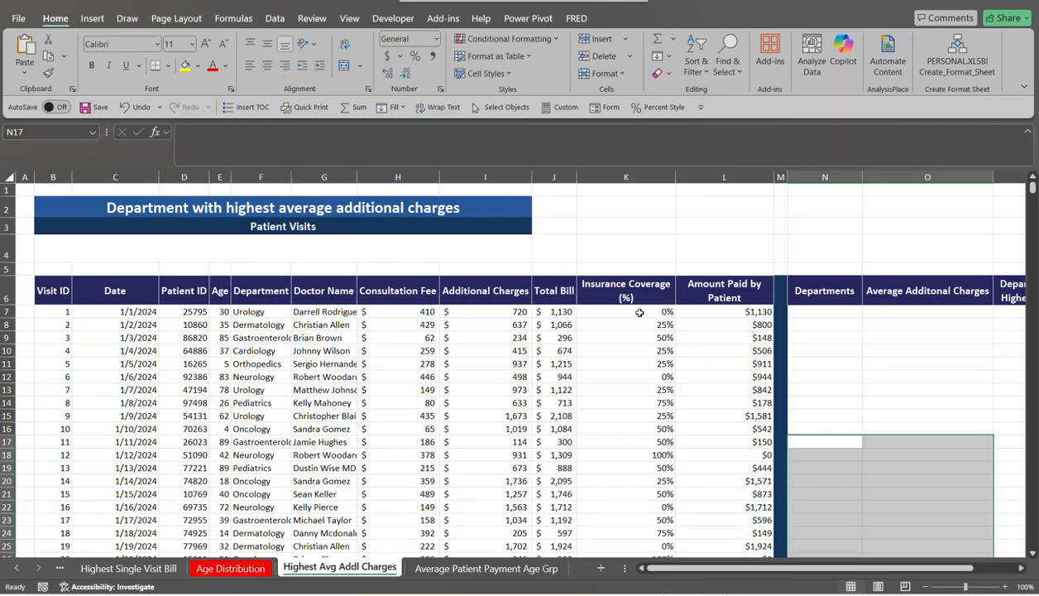
List the distinct departments from N7 down with a UNIQUE formula on the Department column range F7:F1006.
left_click(800, 311)
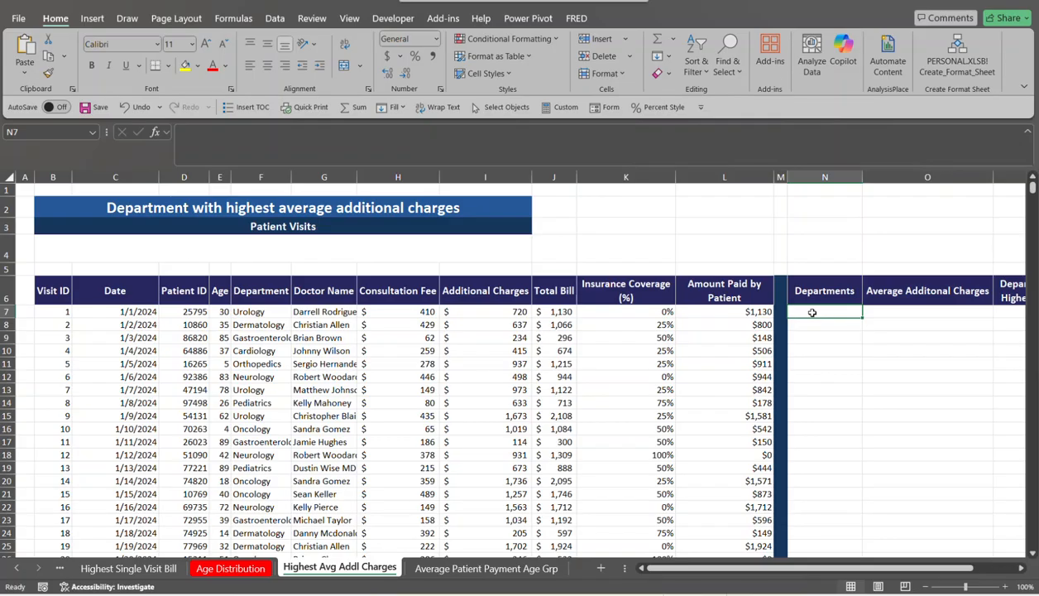
type("=")
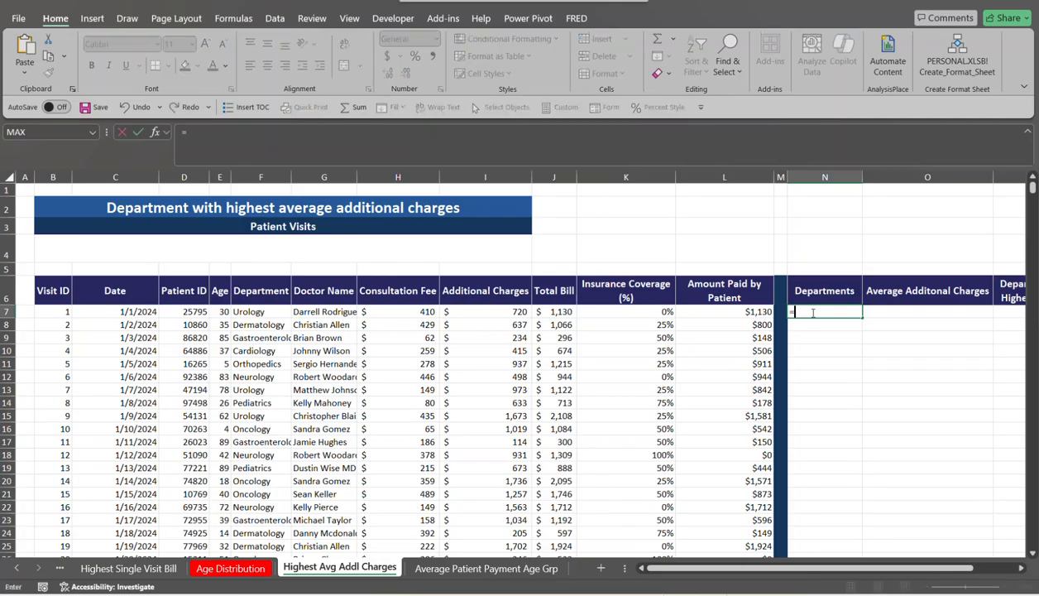
type("un")
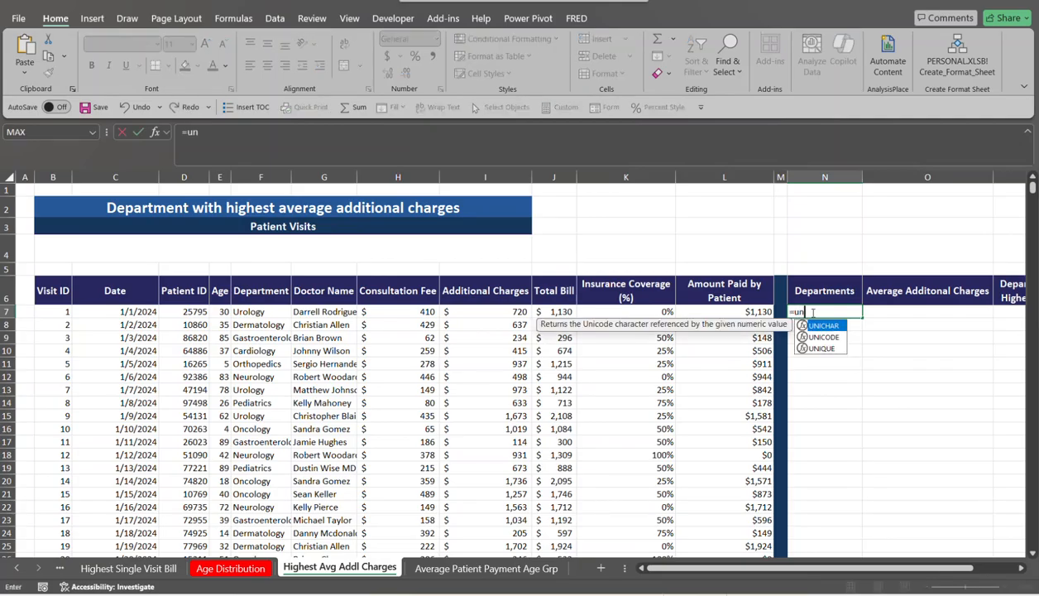
key("Down")
key("Down")
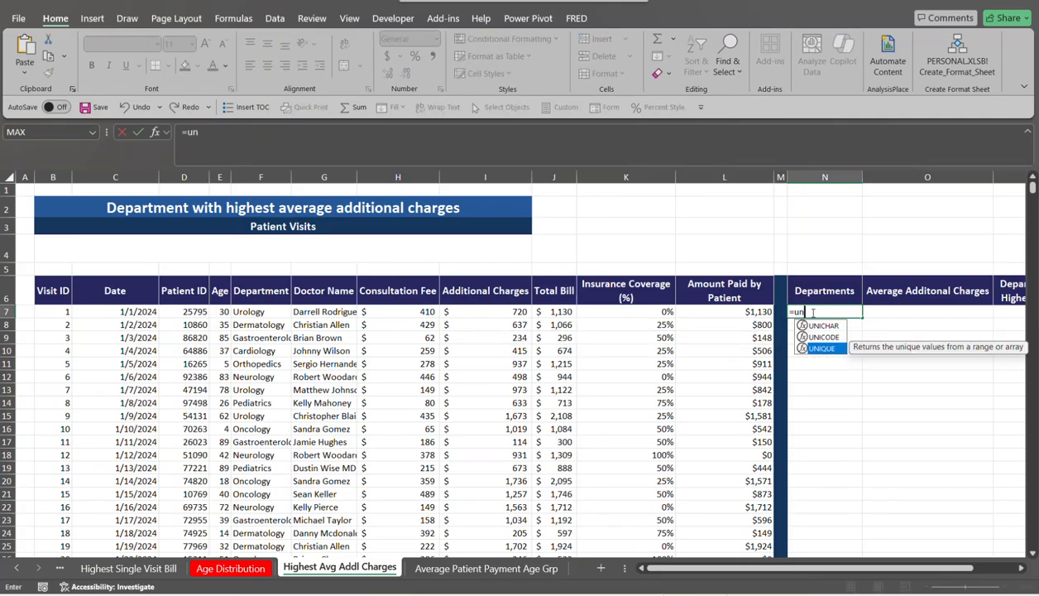
key("Tab")
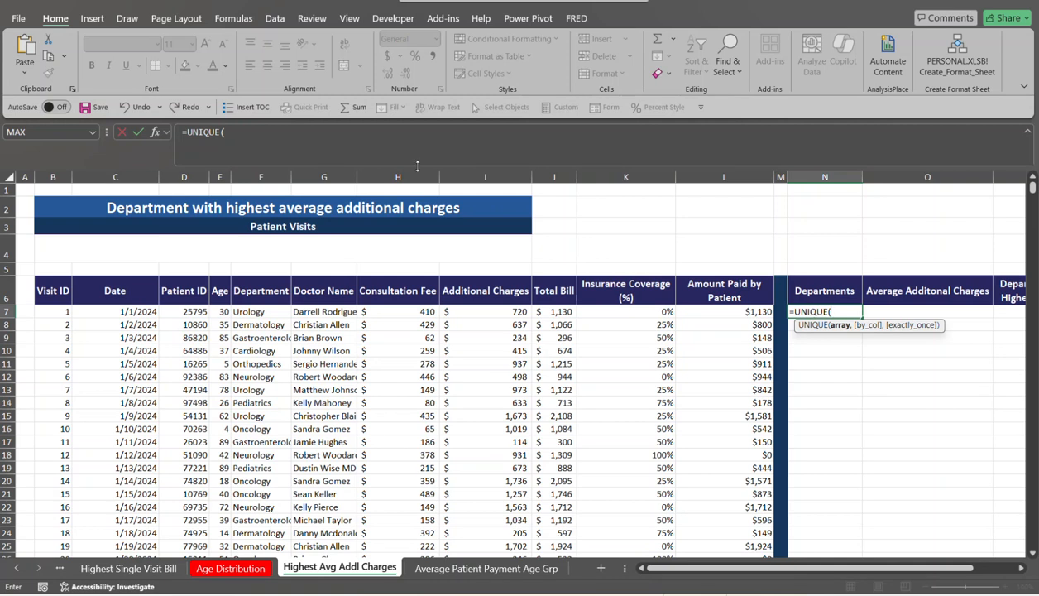
left_click(279, 308)
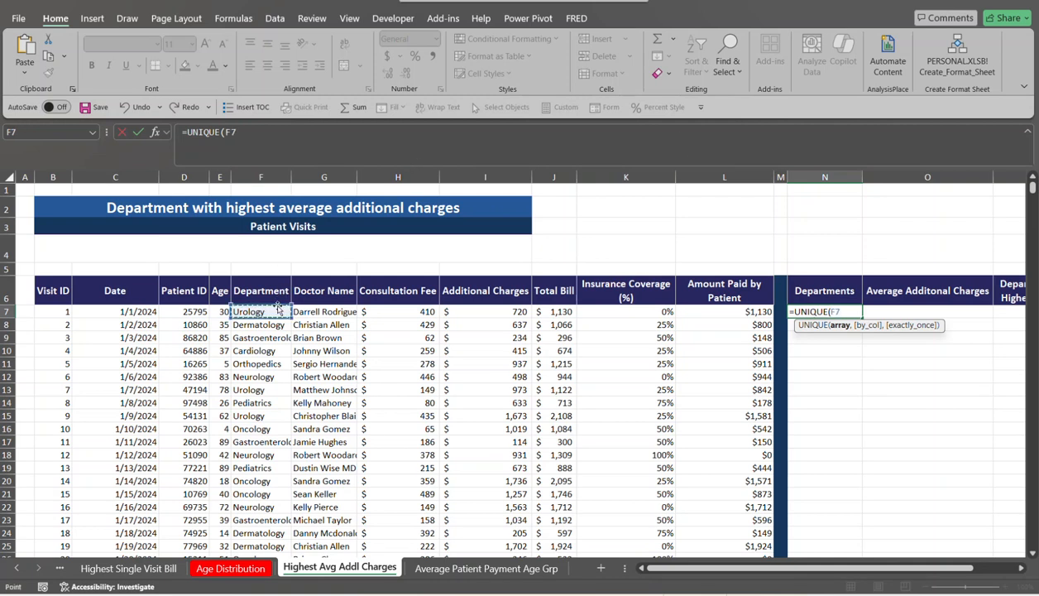
key("ctrl+shift+Down")
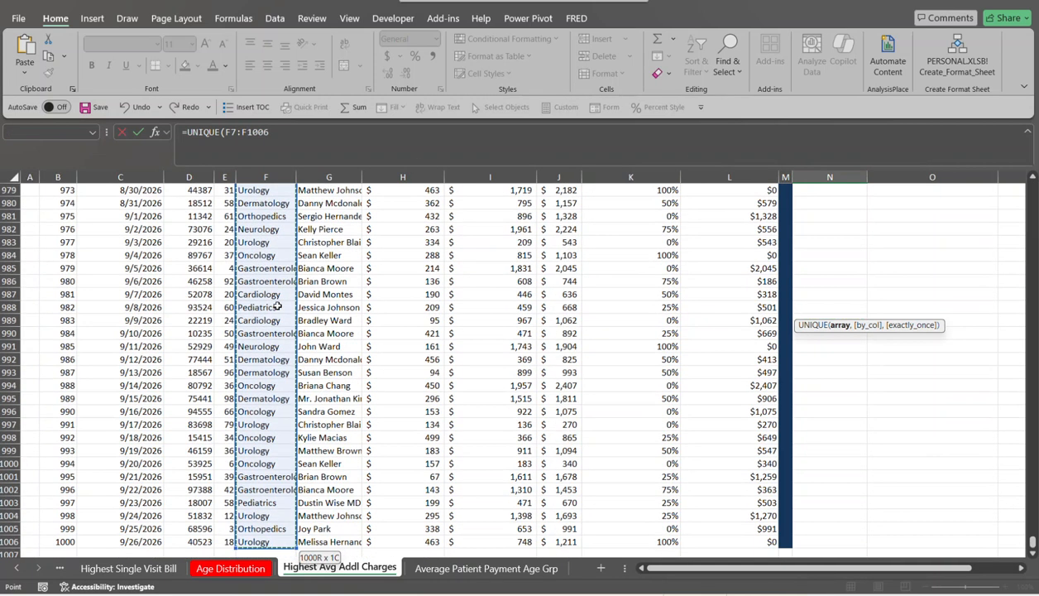
key("ctrl+BackSpace")
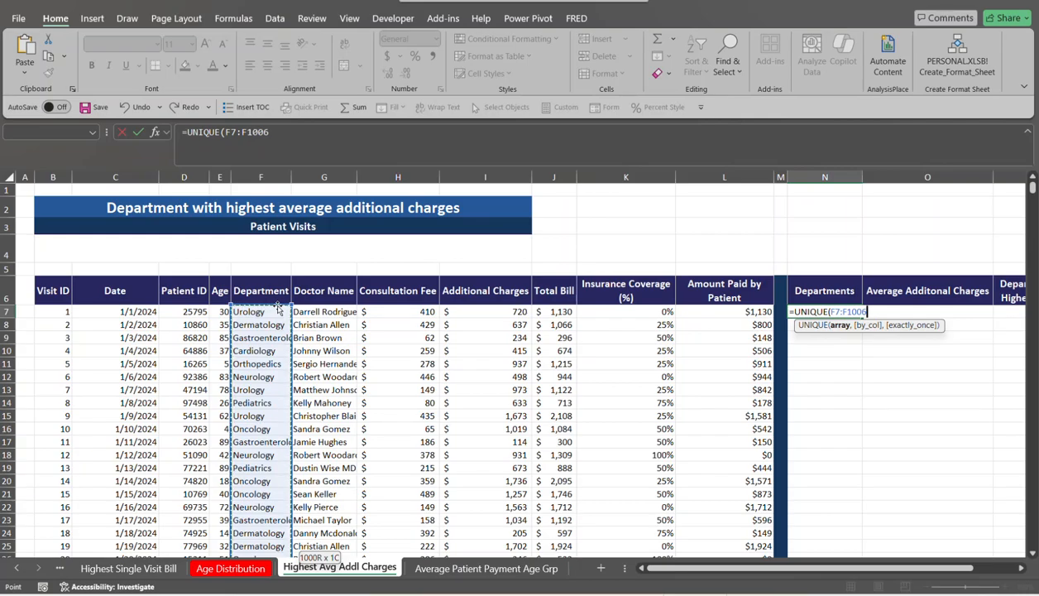
type(")")
key("Return")
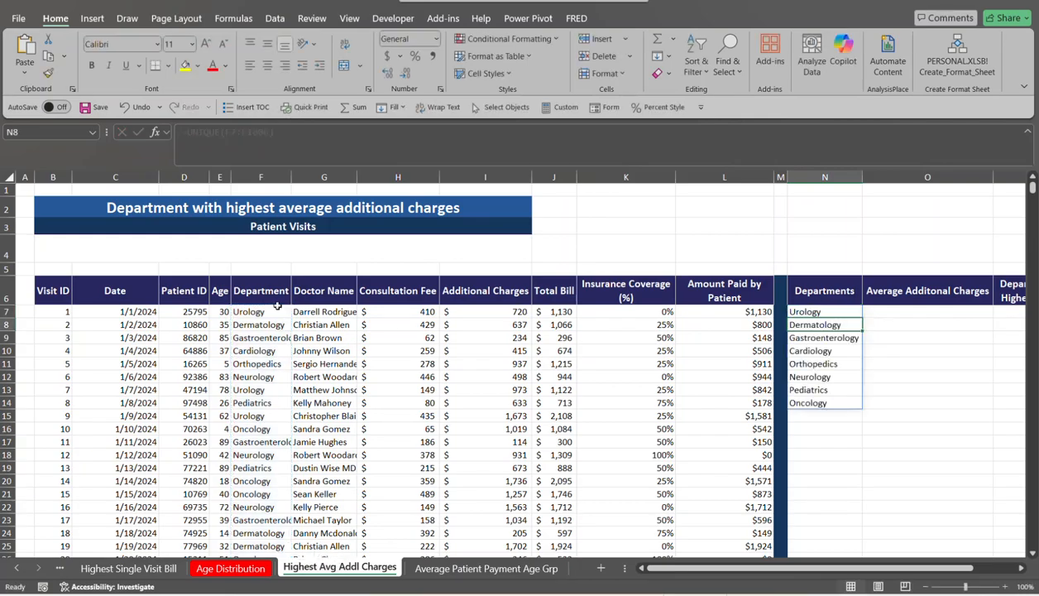
Wrap the UNIQUE formula in N7 in SORT so the department list is in alphabetical order.
key("Up")
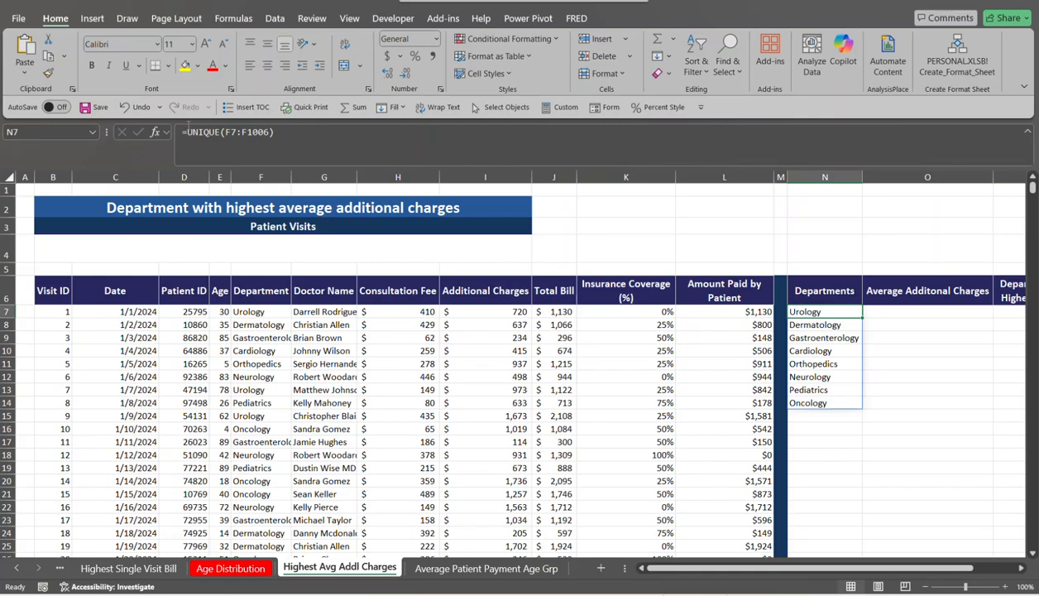
left_click(187, 132)
type("SORT(")
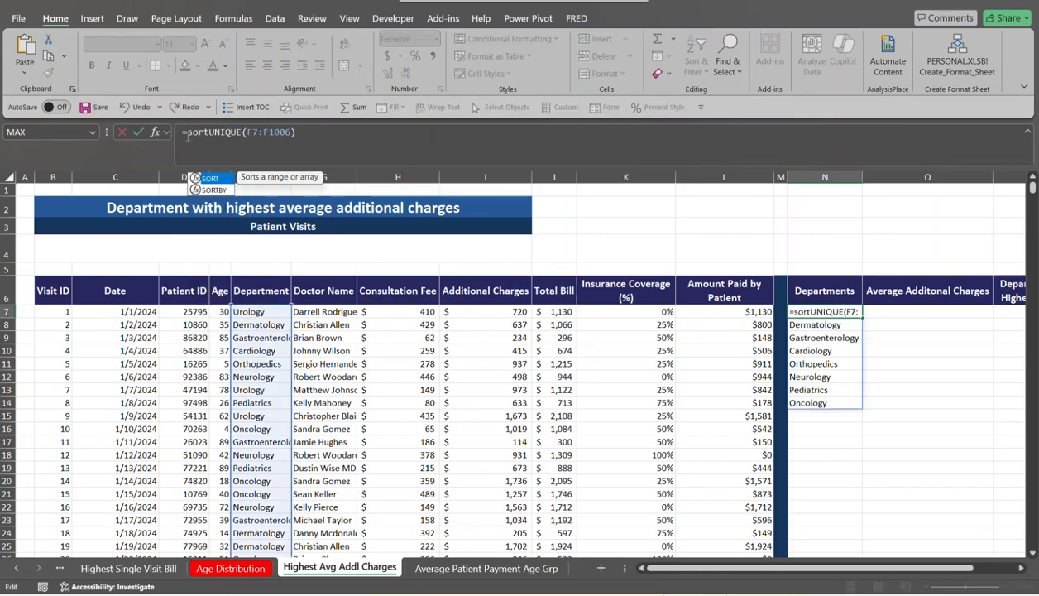
left_click(317, 133)
type(")")
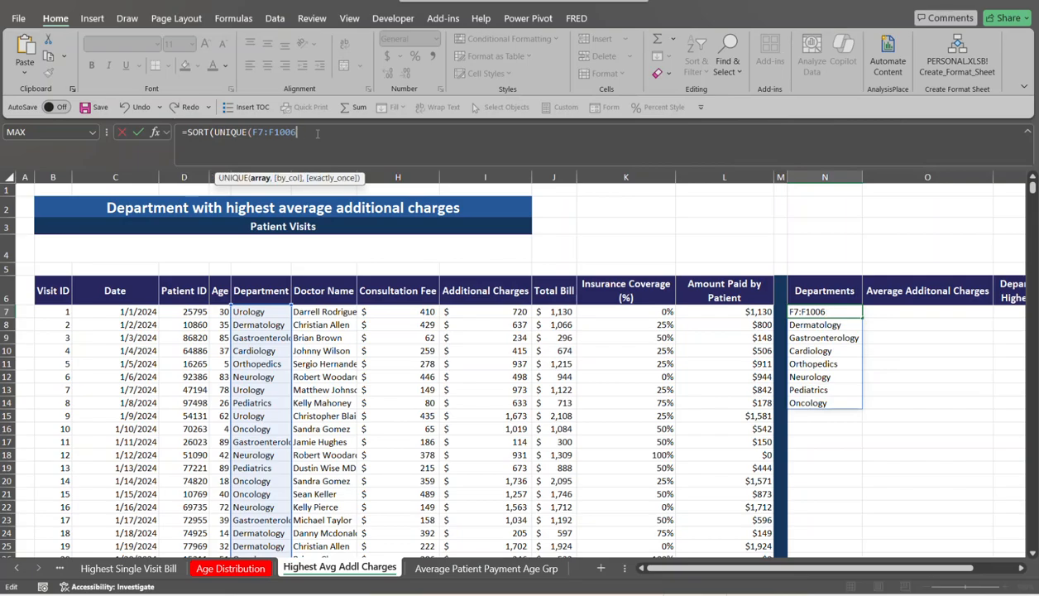
key("Return")
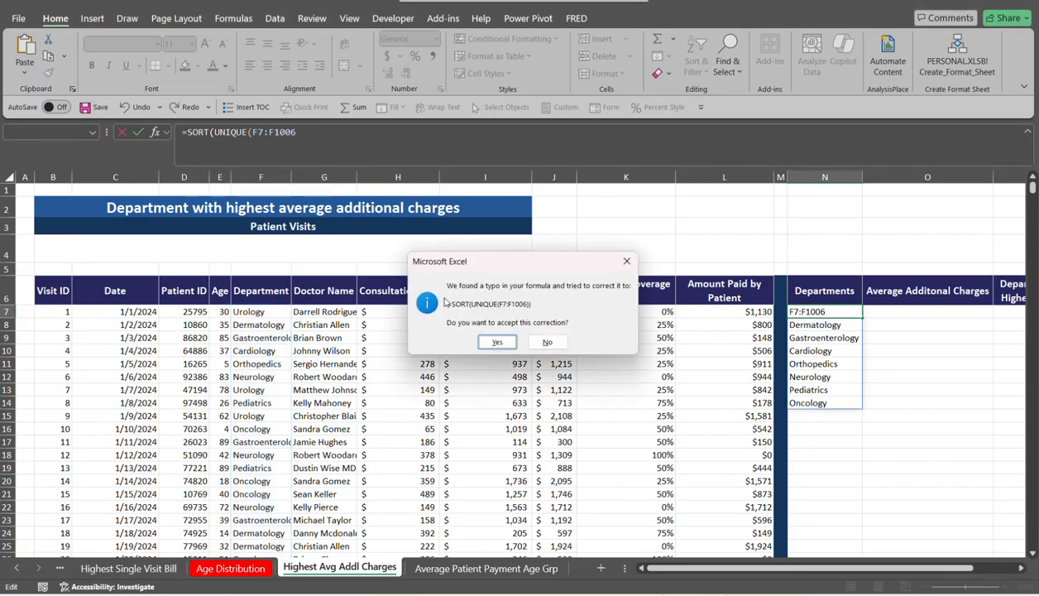
left_click(497, 343)
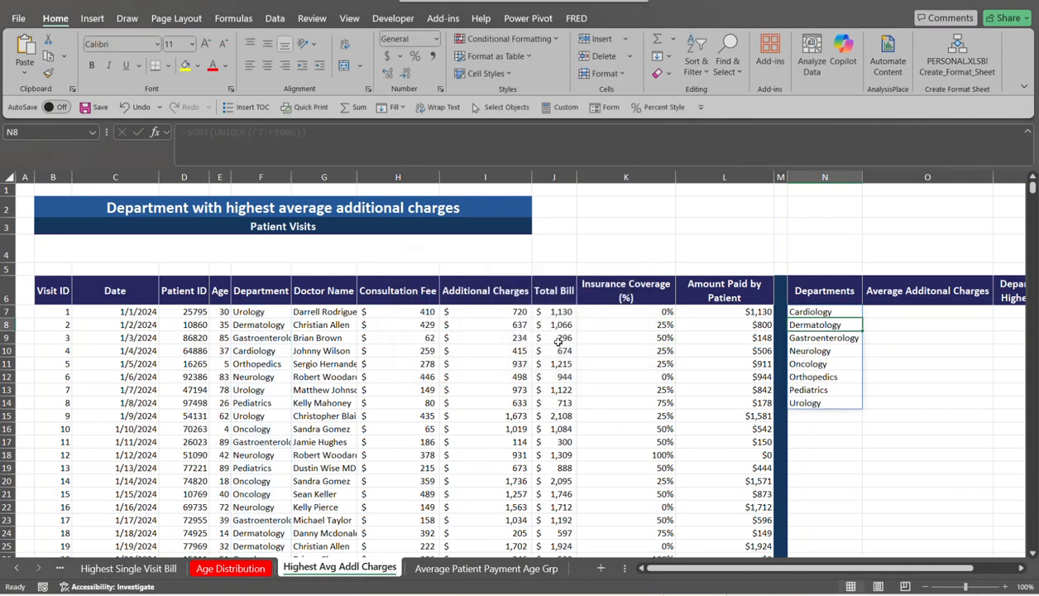
Begin an AVERAGEIF formula in O7, using the Department column as the absolute criteria range $F$7:$F$1006.
left_click(914, 311)
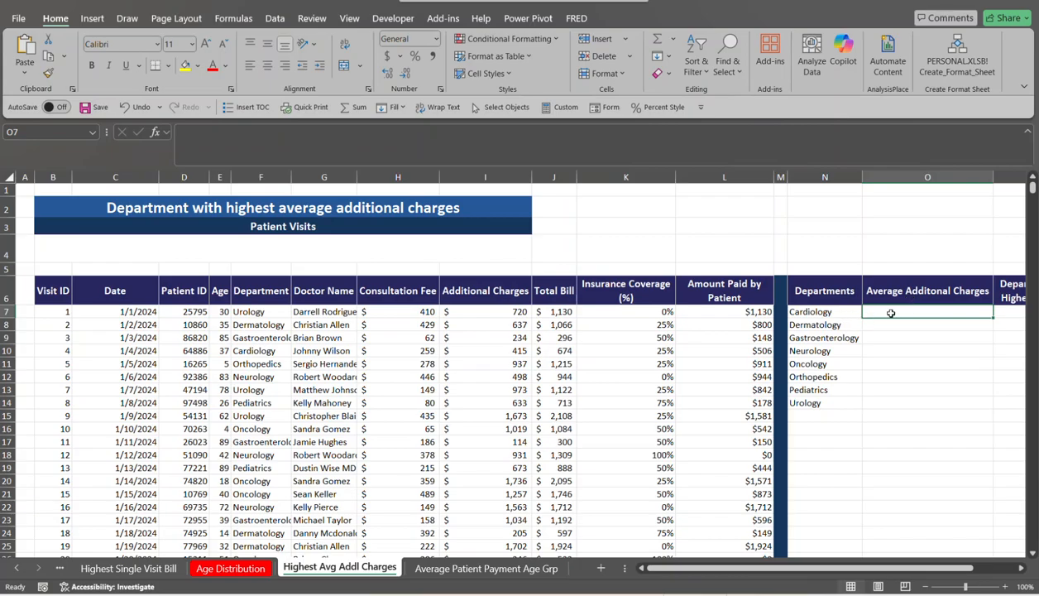
type("=aver")
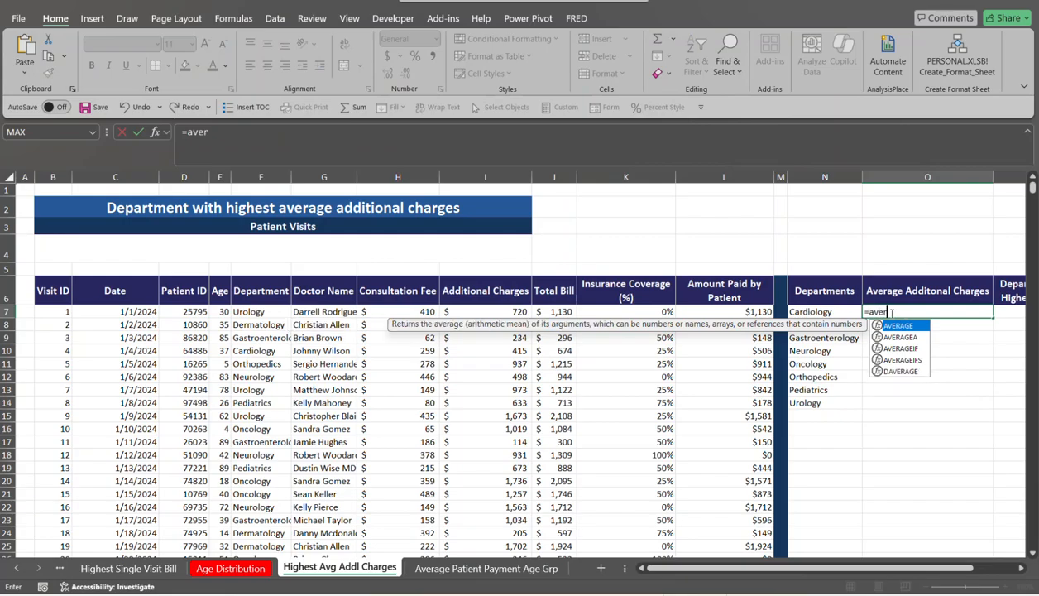
key("Down")
key("Down")
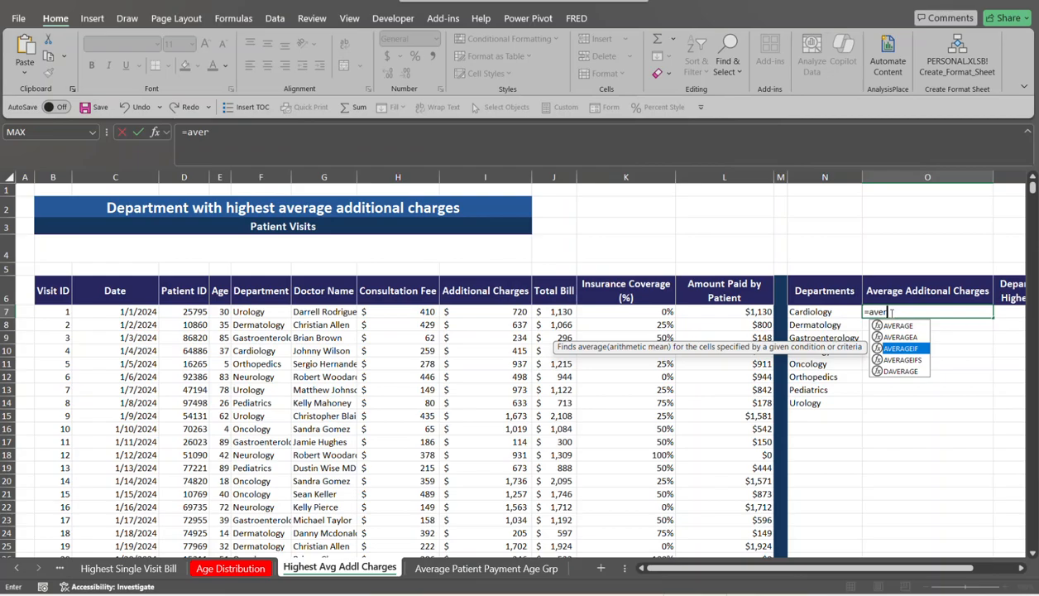
key("Tab")
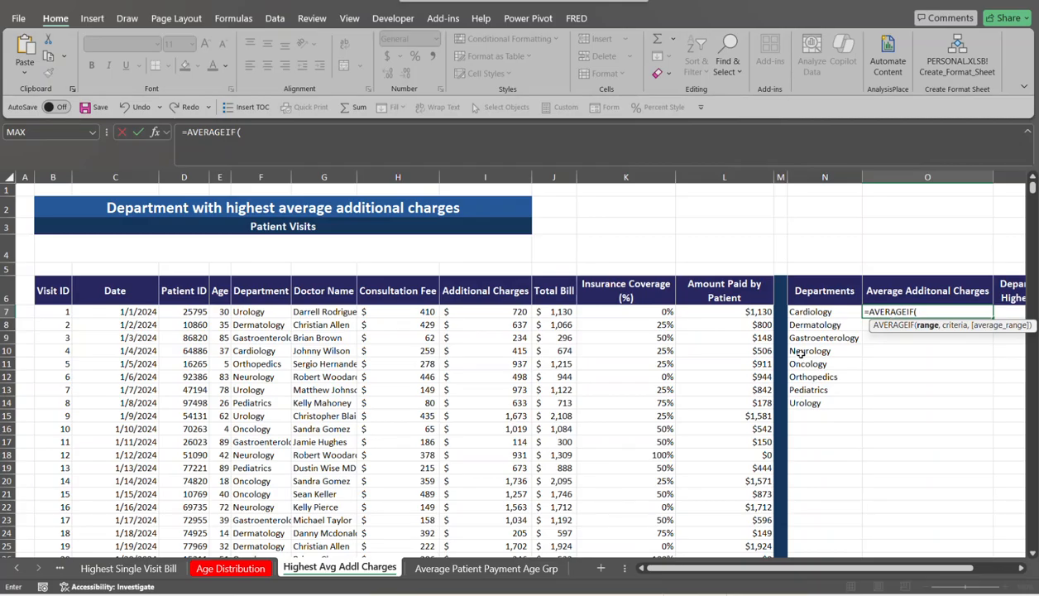
left_click(259, 311)
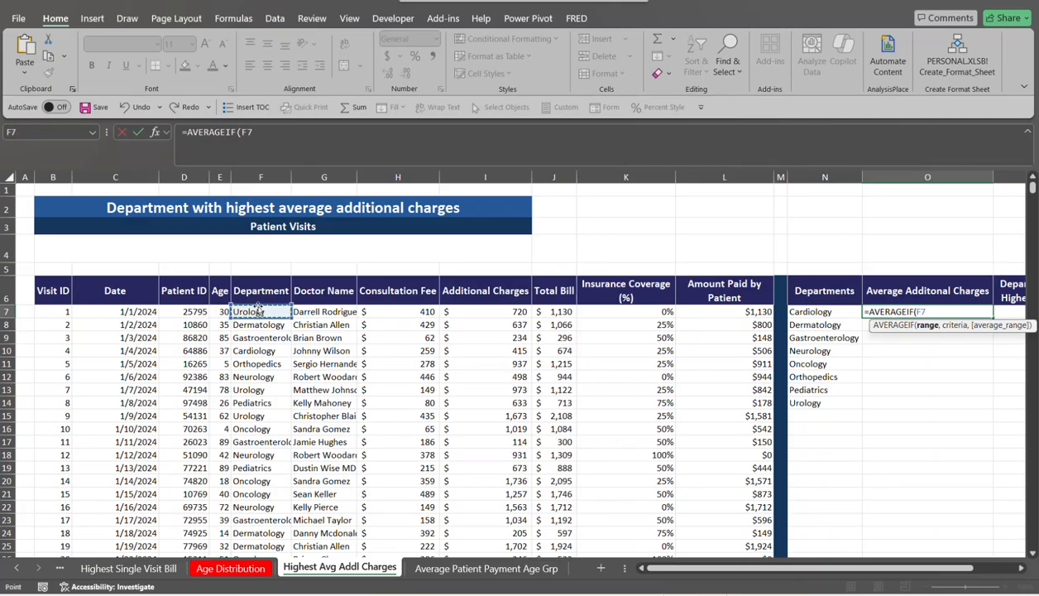
key("ctrl+shift+Down")
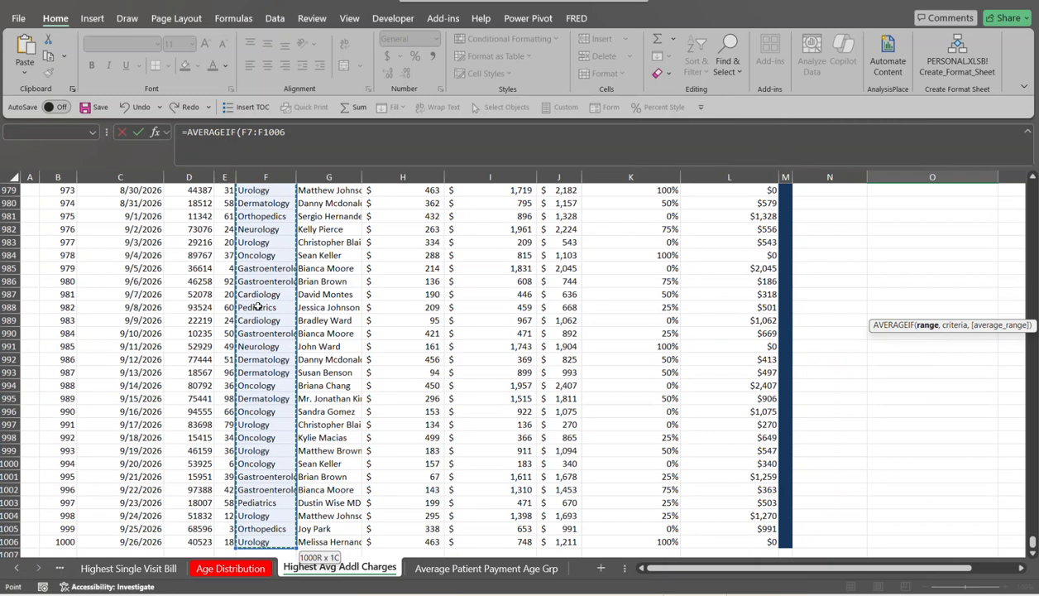
key("ctrl+BackSpace")
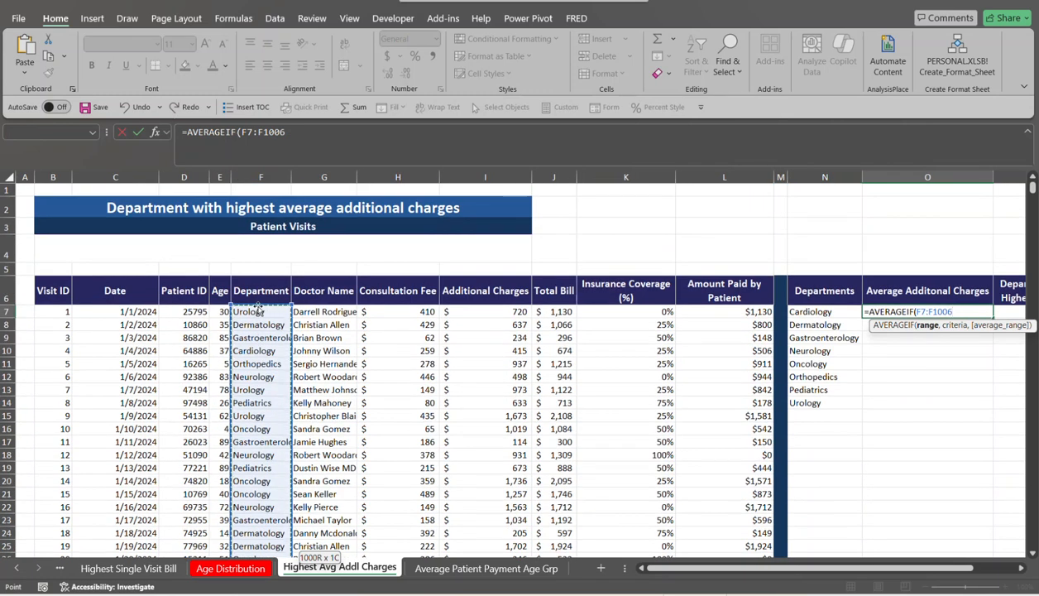
key("F4")
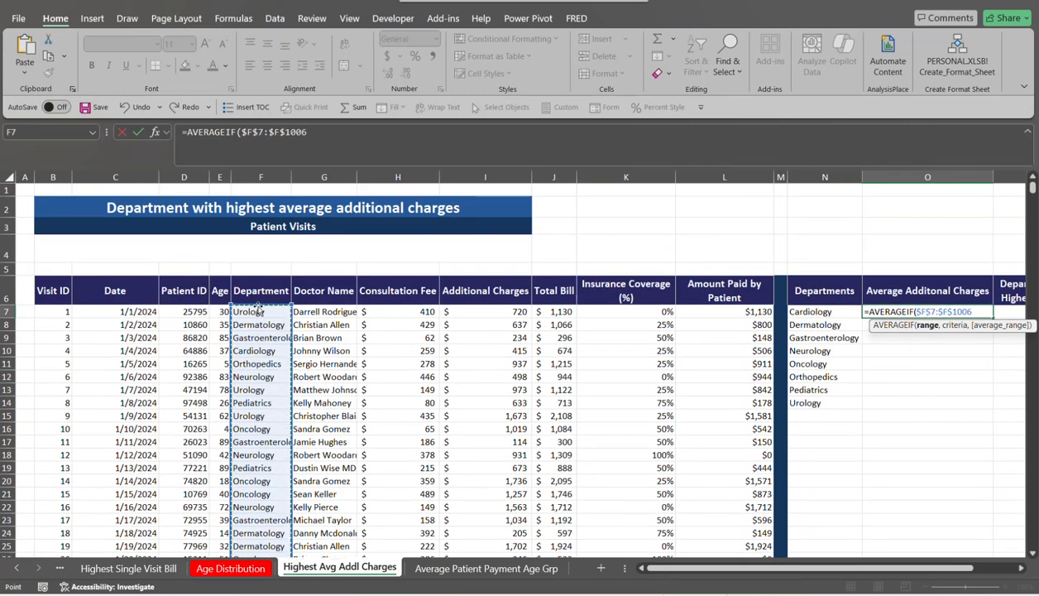
type(",")
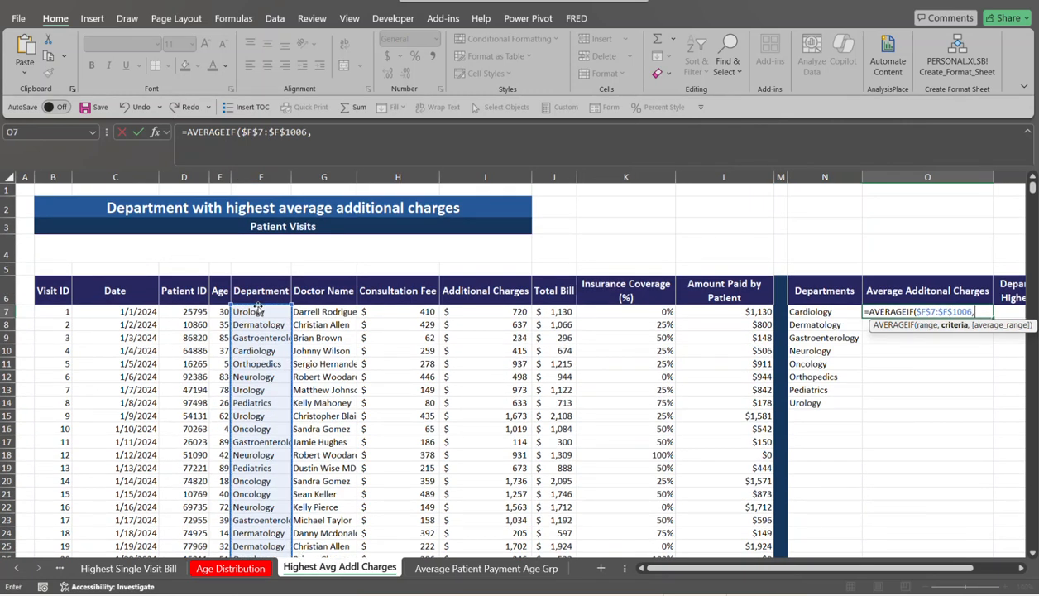
Complete the AVERAGEIF formula with N7 as criteria and $I$7:$I$1006 as the average range, and fill it down to O14.
left_click(807, 312)
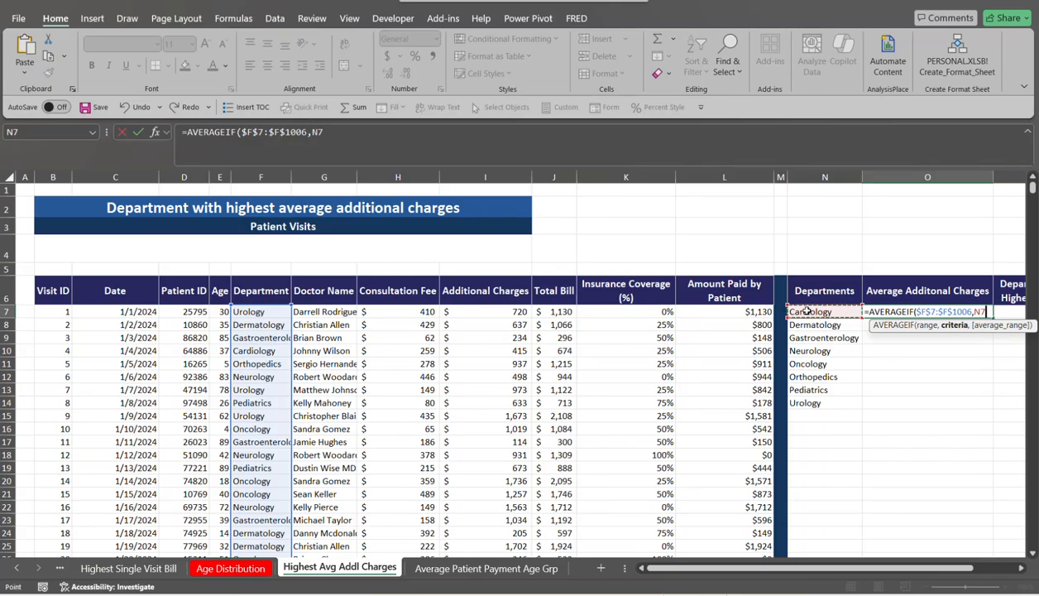
type(",")
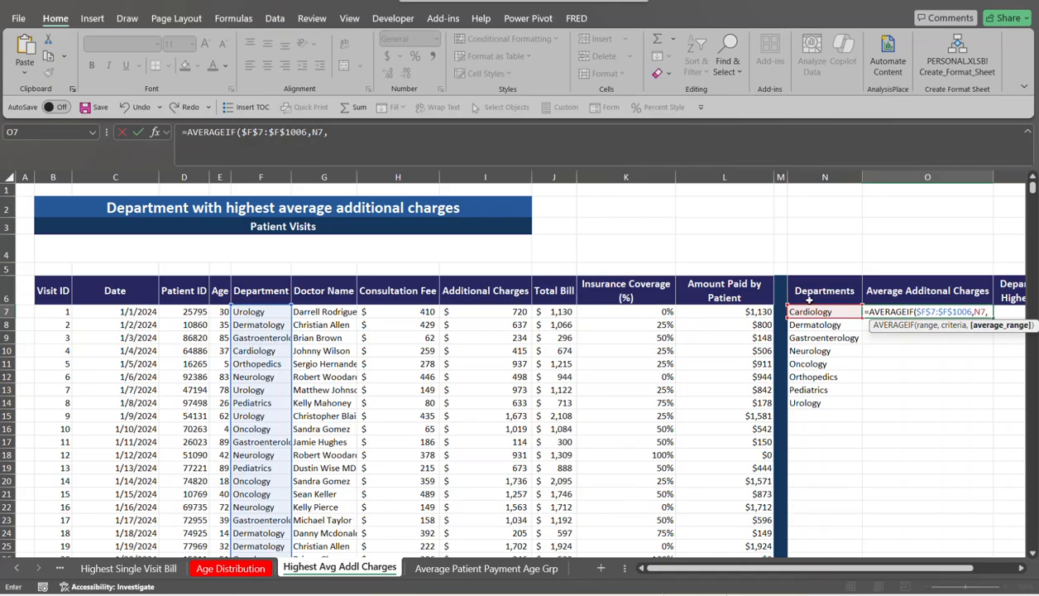
left_click(490, 311)
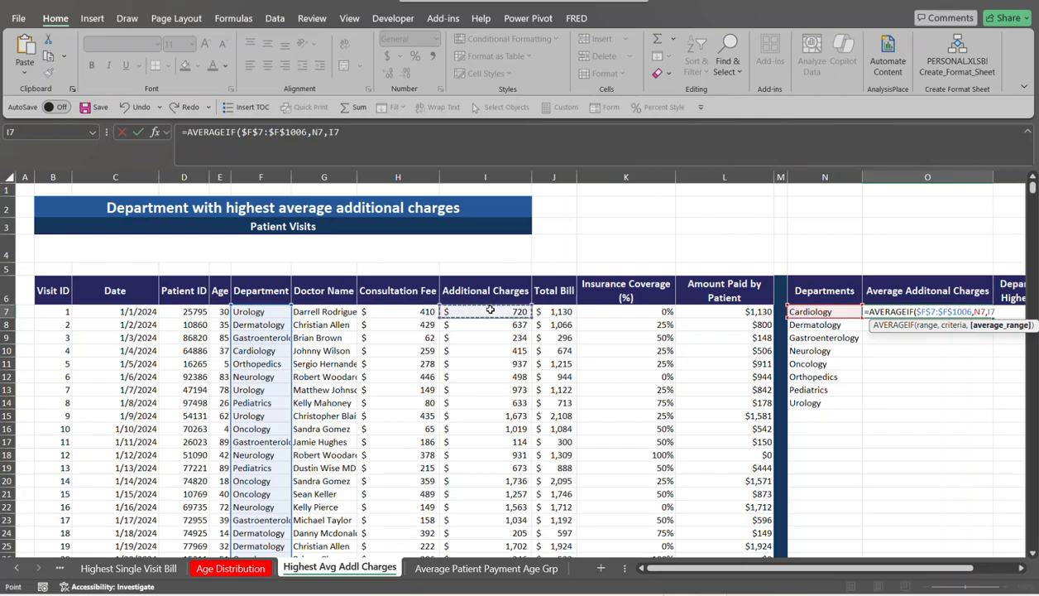
key("ctrl+shift+Down")
key("ctrl+BackSpace")
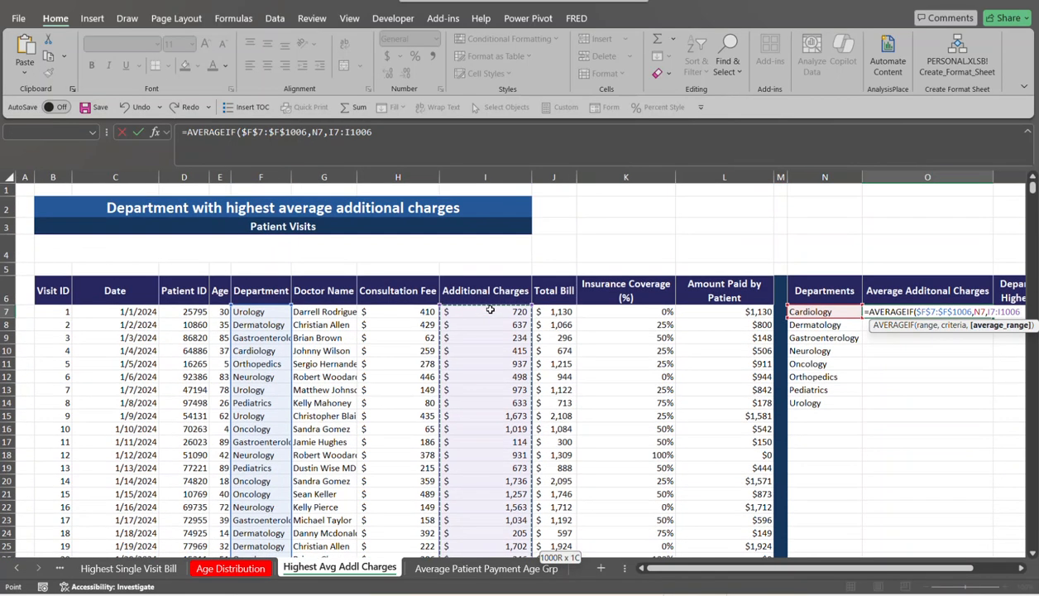
key("F4")
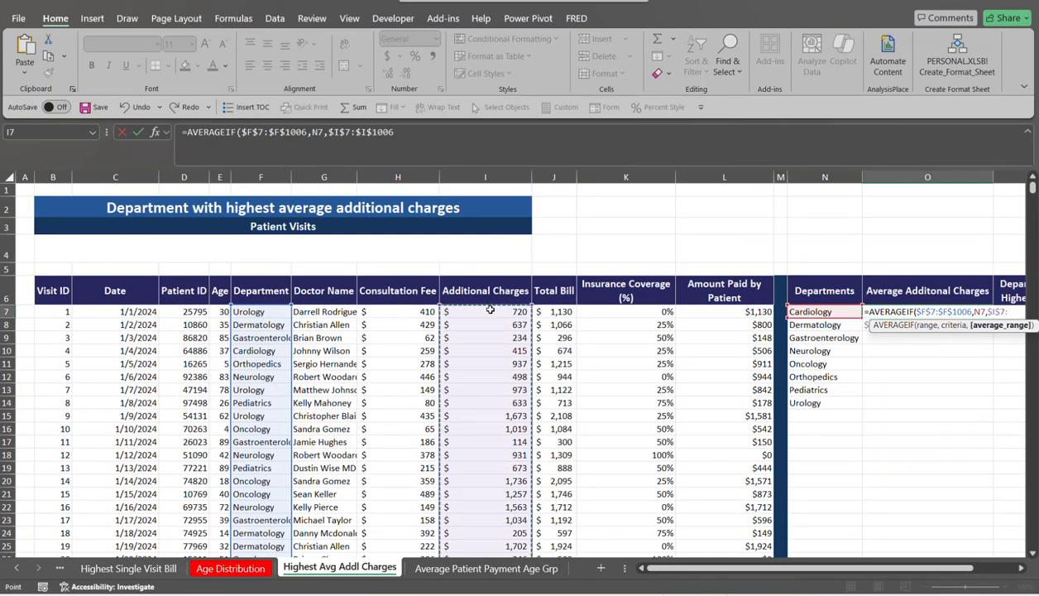
type(")")
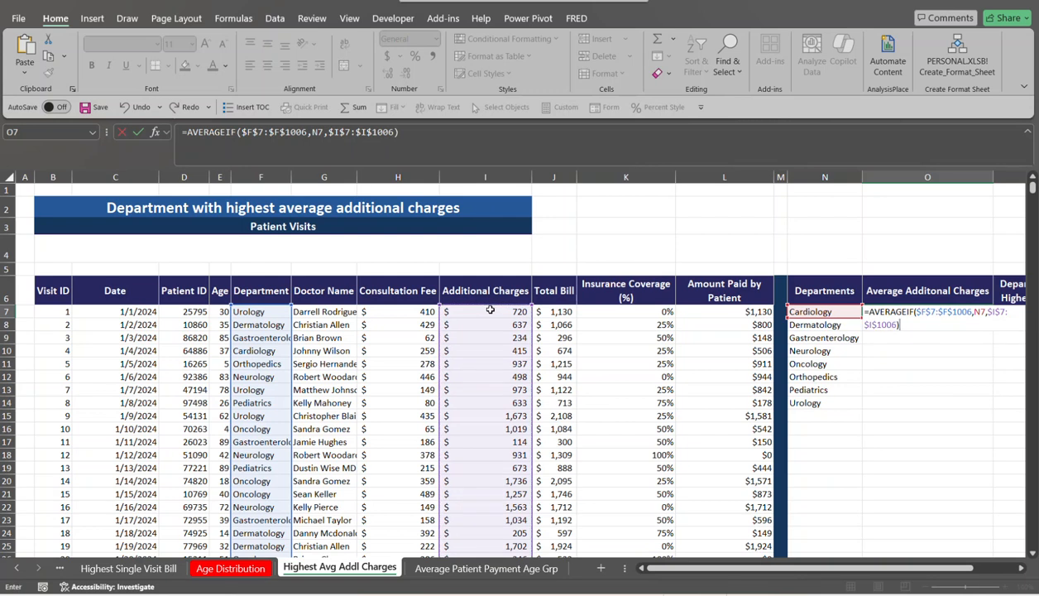
key("Return")
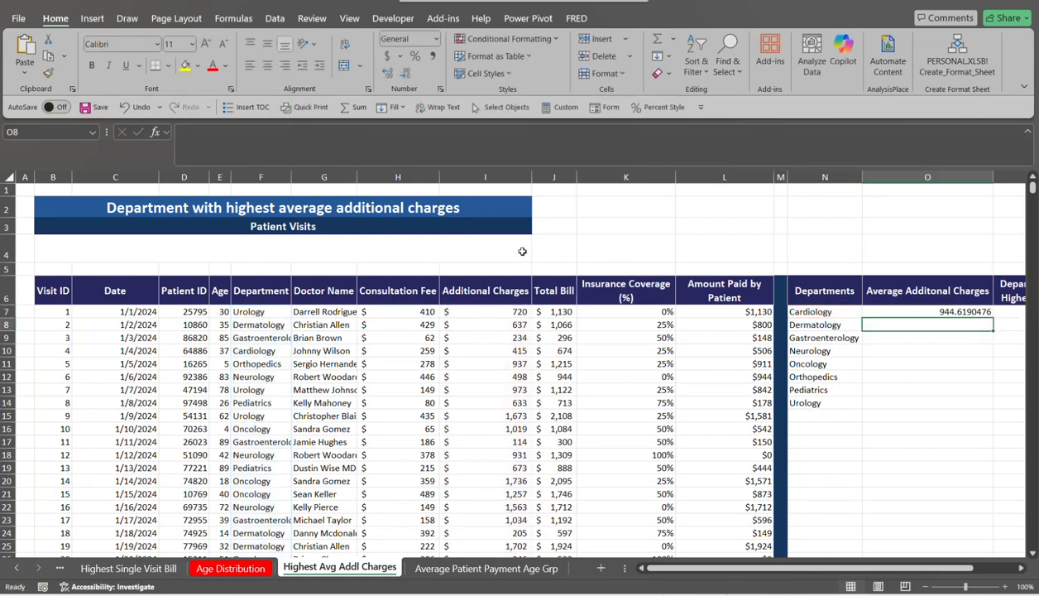
left_click(931, 311)
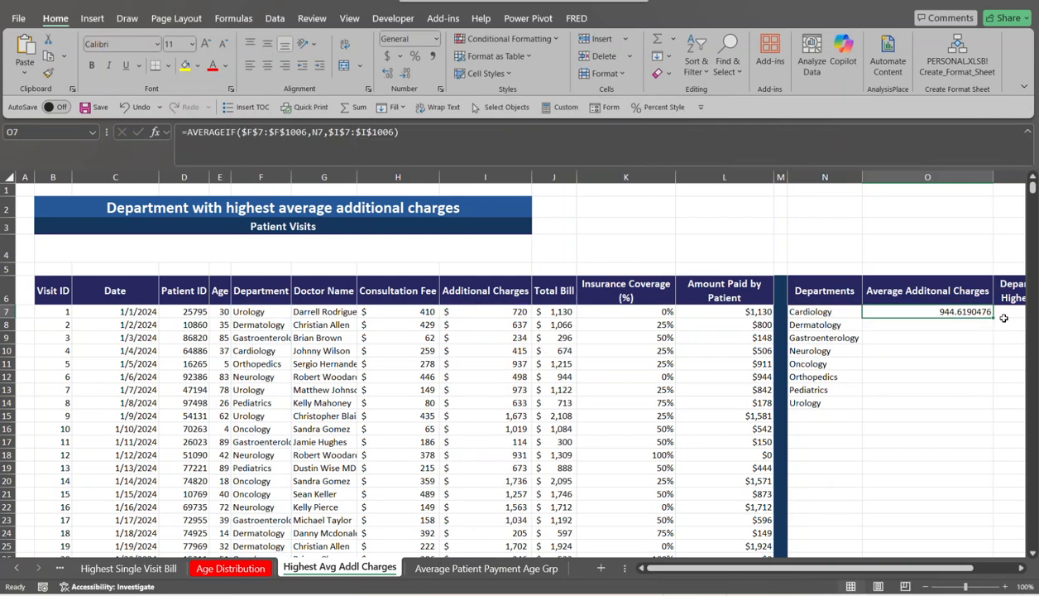
double_click(993, 318)
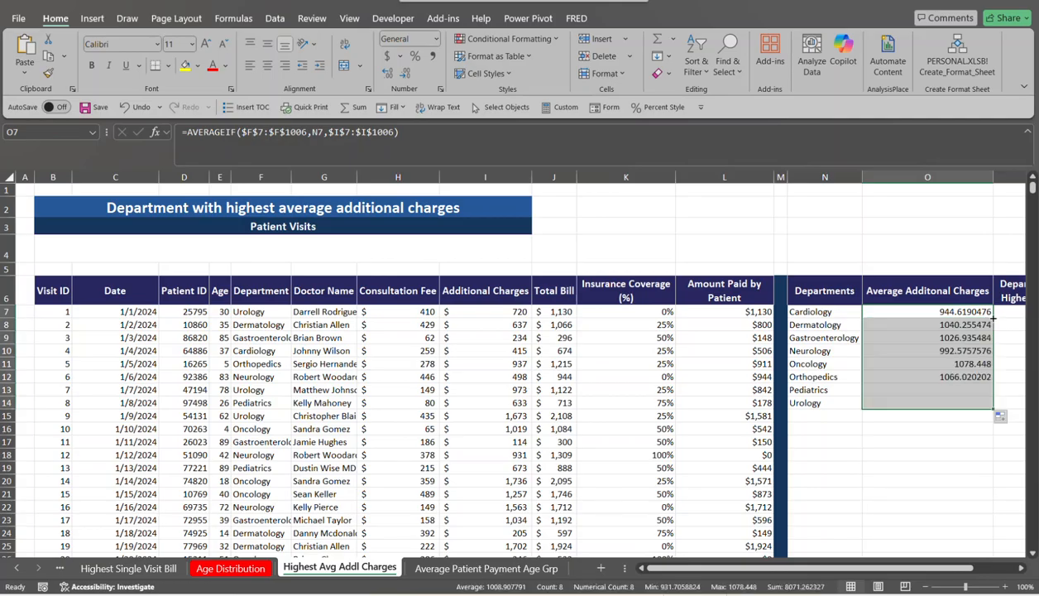
Begin a FILTER formula in P7 under Department Highest Avg, using N7:O14 as the array.
left_click_drag(901, 567, 1016, 566)
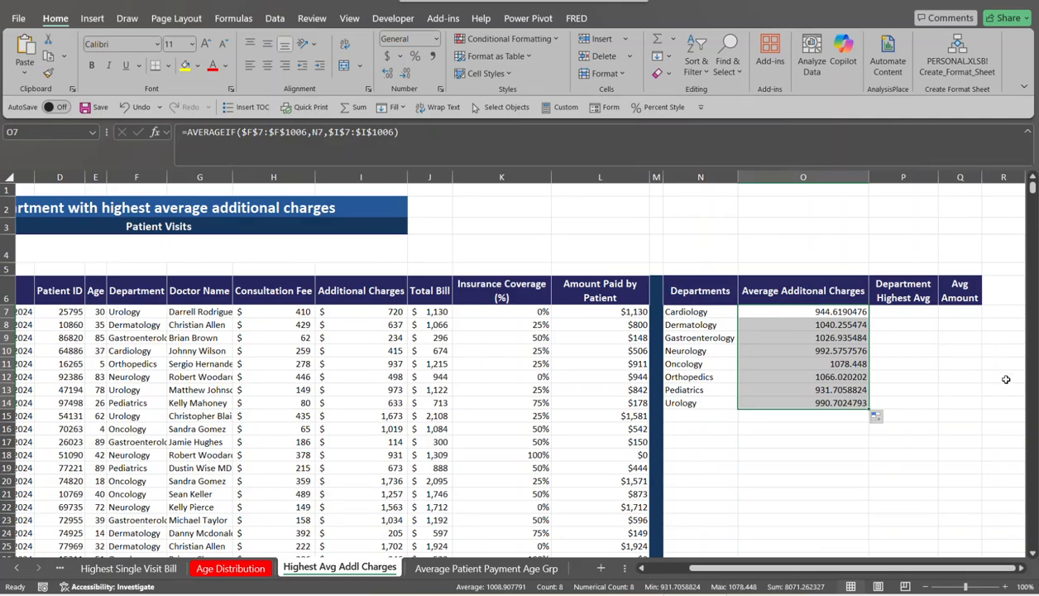
left_click(912, 313)
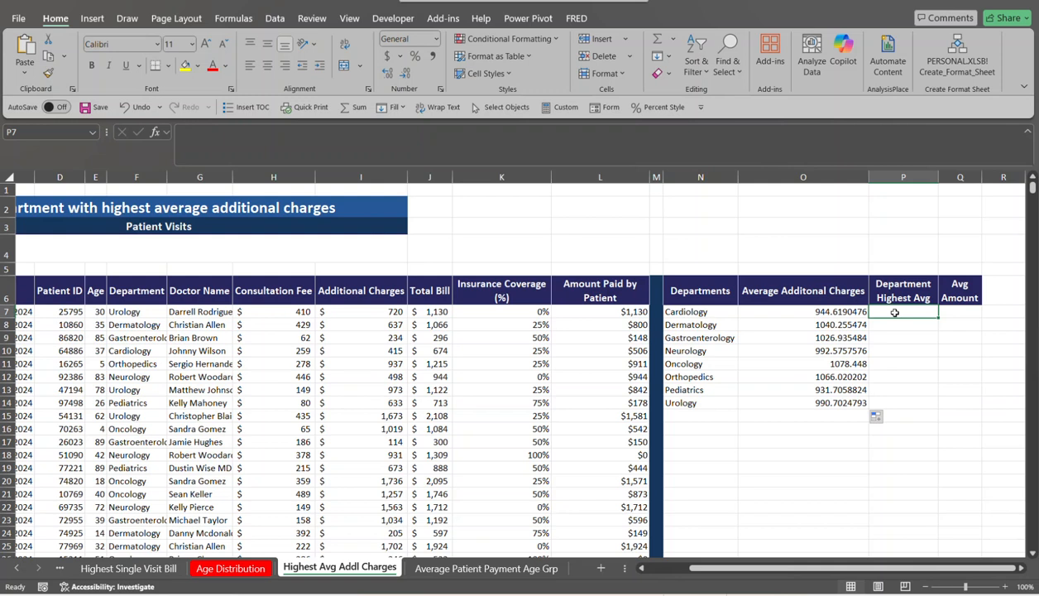
type("=")
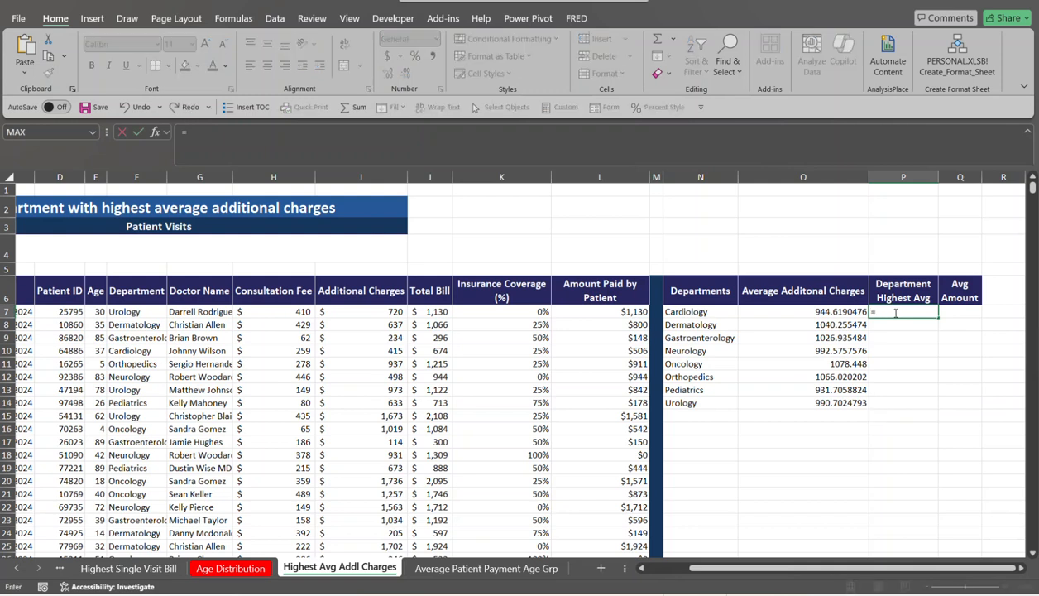
type("FIL")
key("Tab")
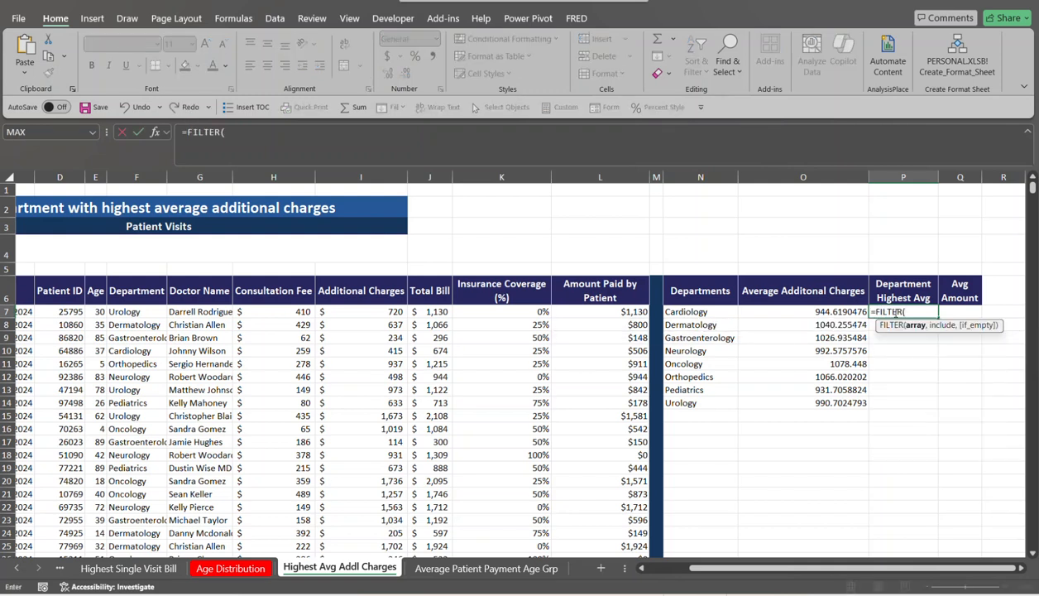
left_click_drag(666, 311, 808, 403)
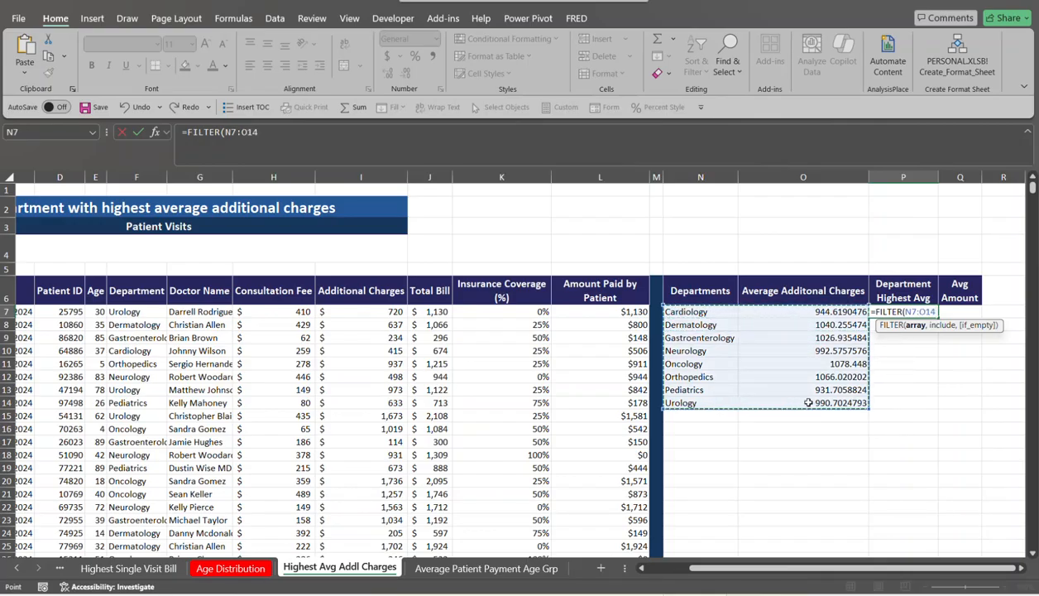
type(",")
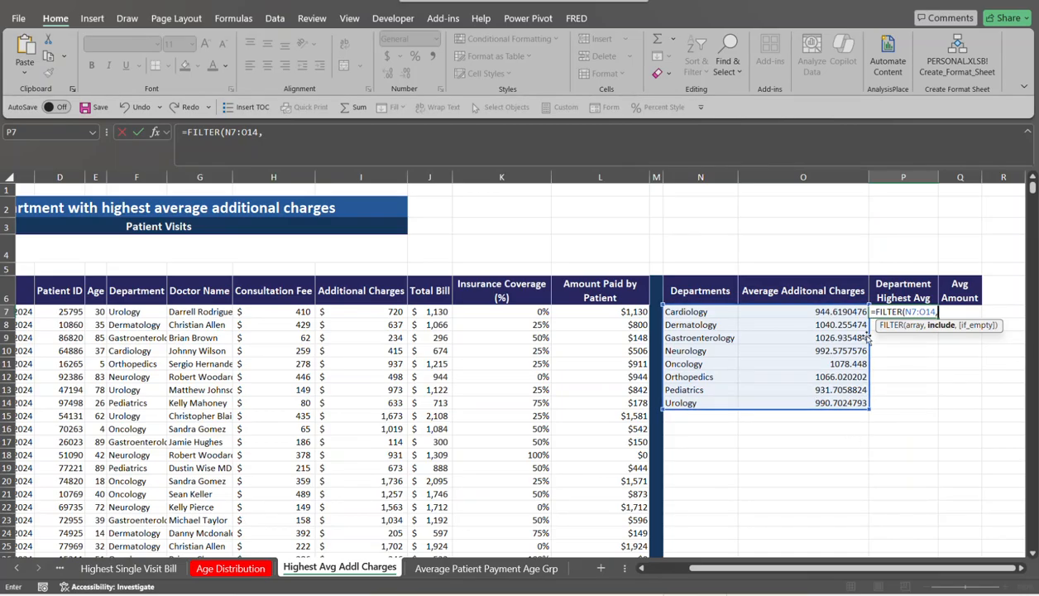
Complete the FILTER formula in P7 with the include condition O7:O14=MAX(O7:O14).
left_click(840, 310)
left_click_drag(840, 311, 851, 398)
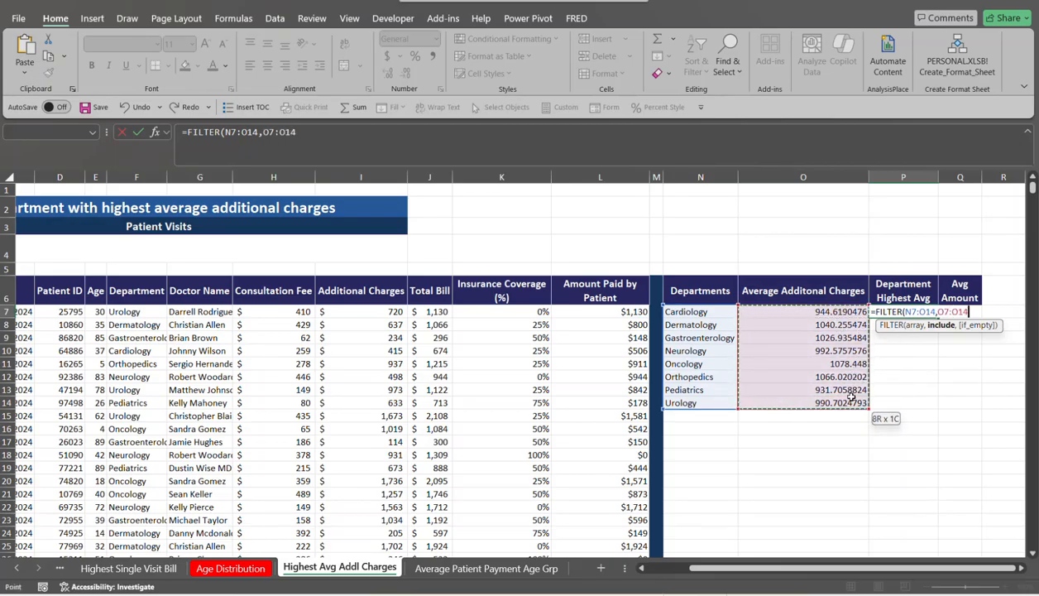
type("=")
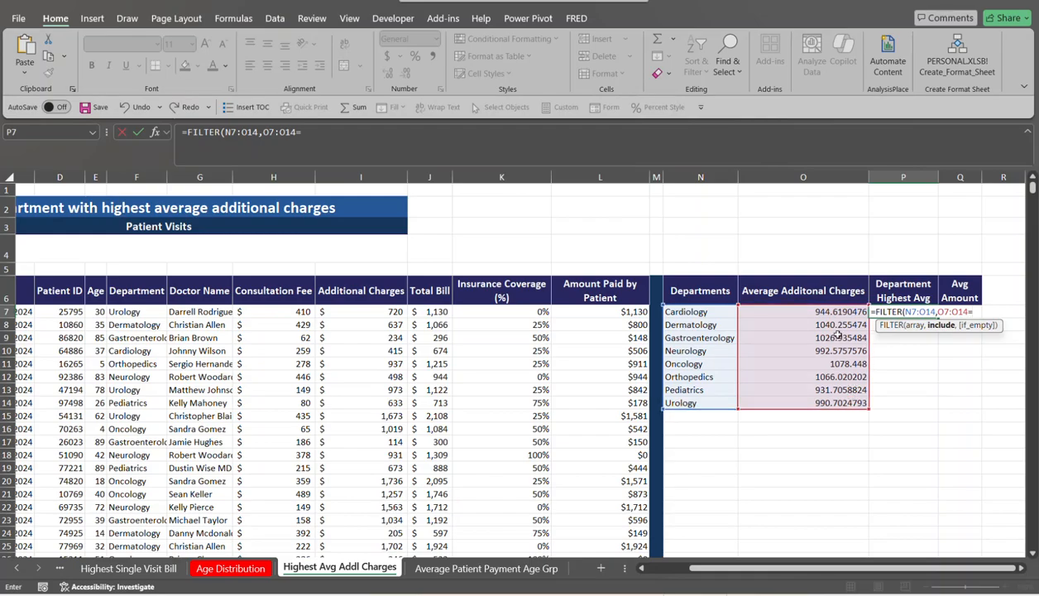
type("max")
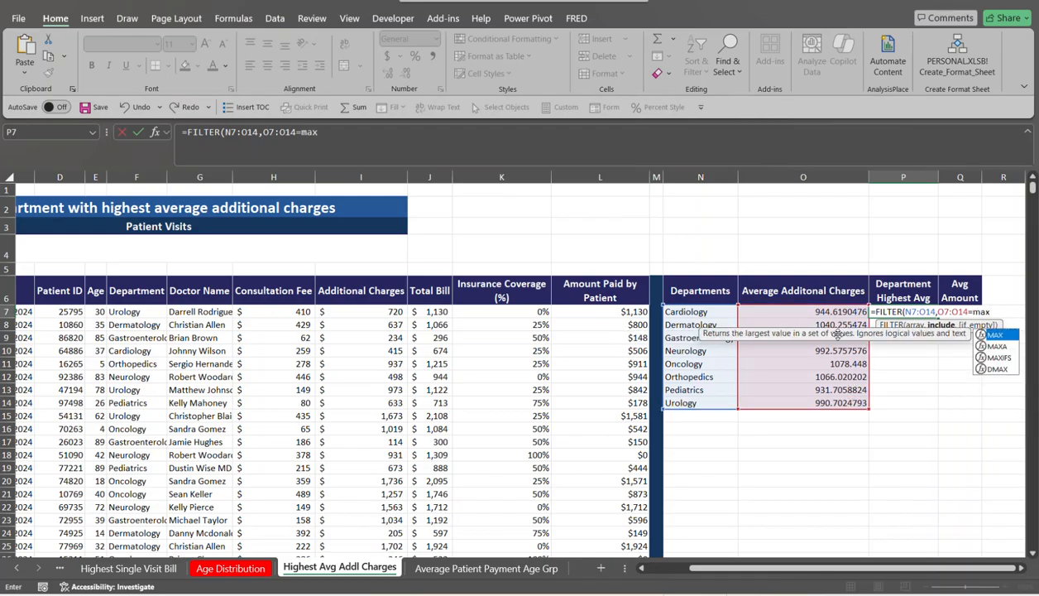
type("(")
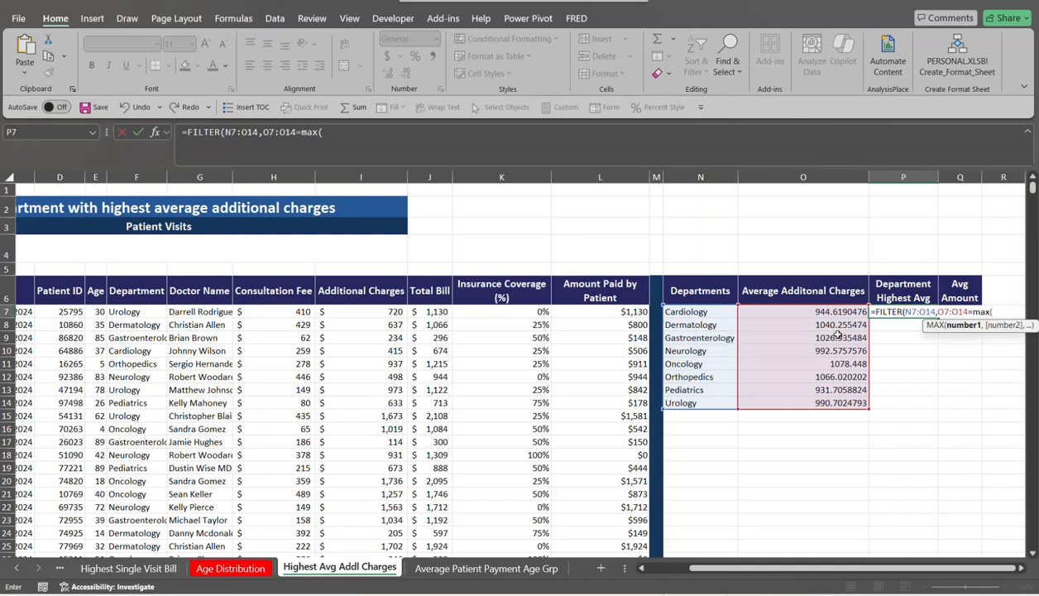
left_click_drag(815, 311, 815, 400)
type(")")
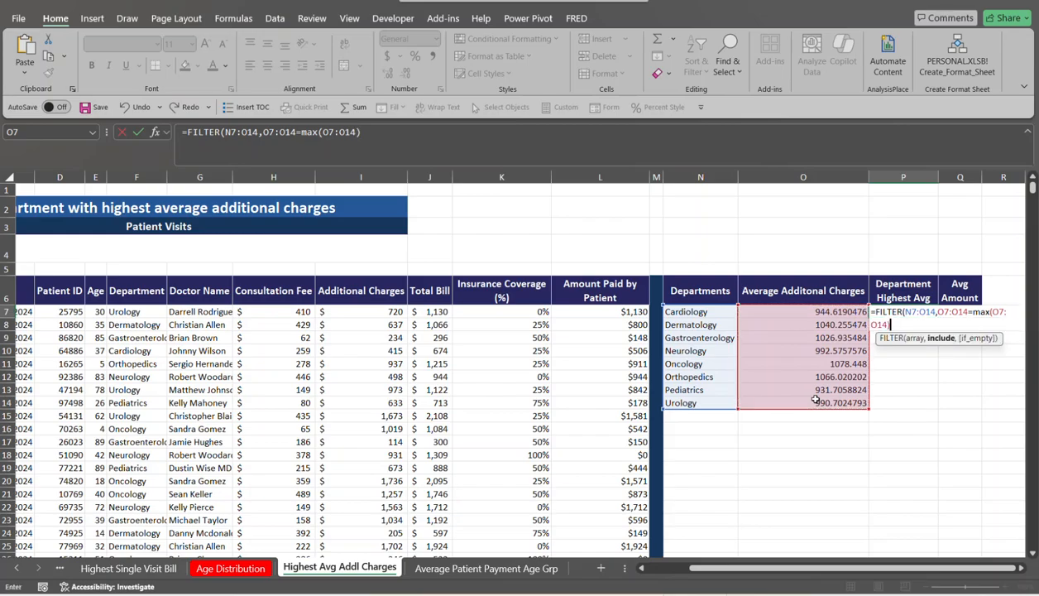
type(")")
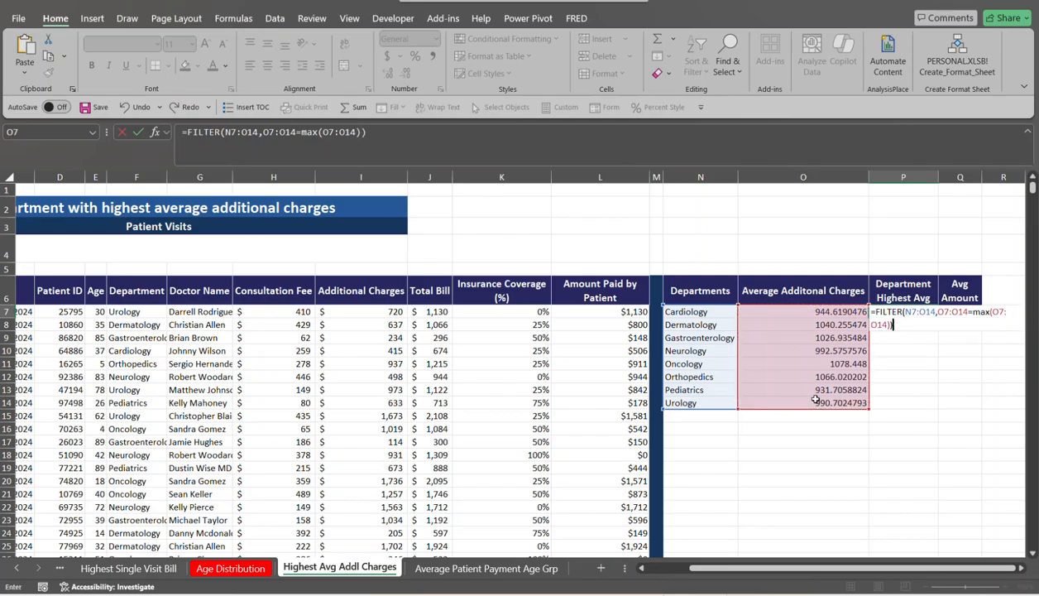
key("Return")
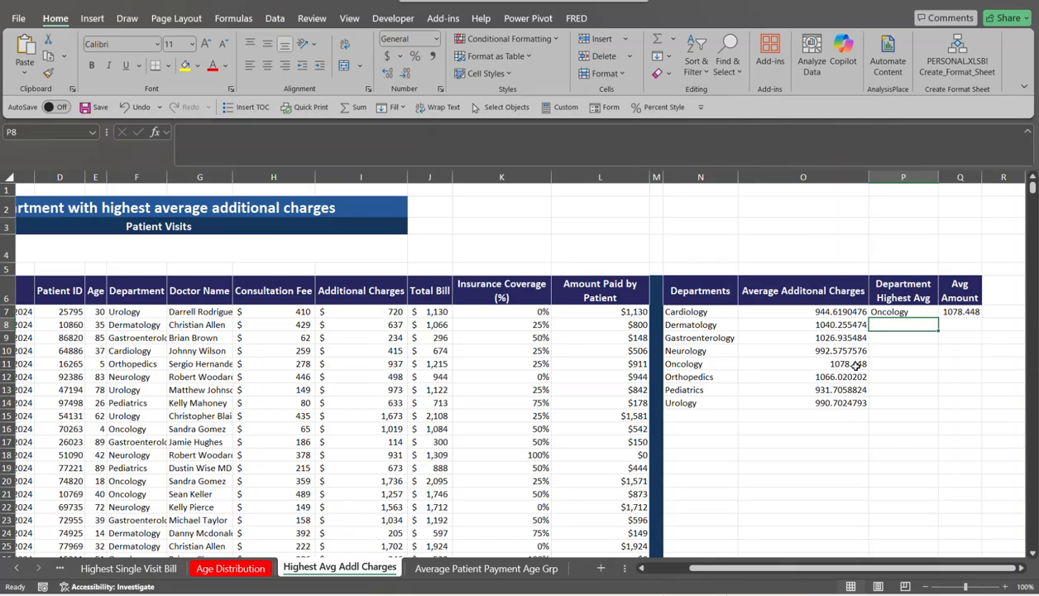
Insert a PivotTable from the patient visits data range $B$6:$L$1006, placed on the existing worksheet at N18.
left_click(719, 426)
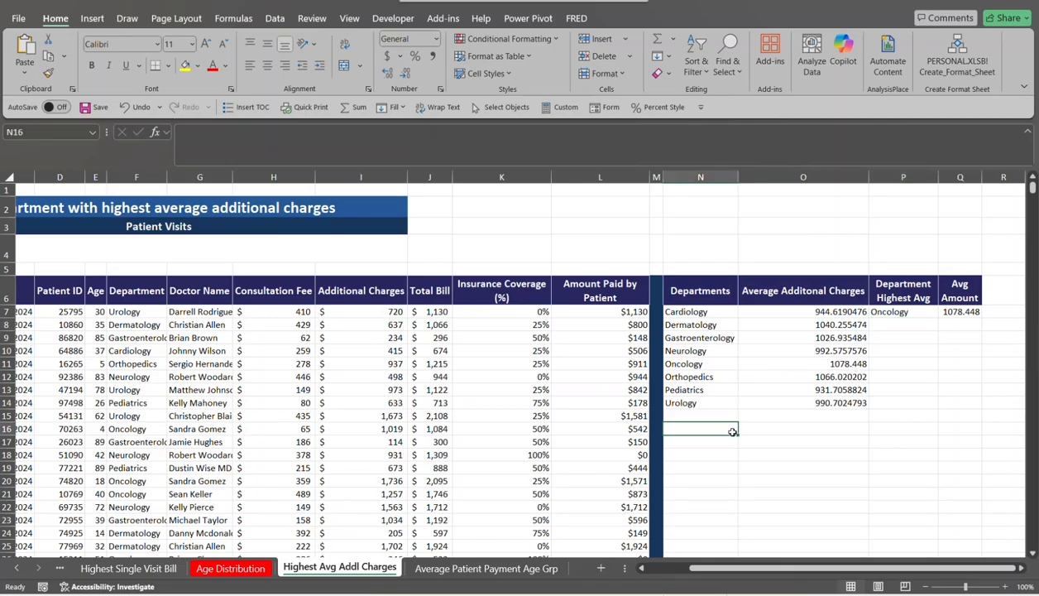
left_click(304, 403)
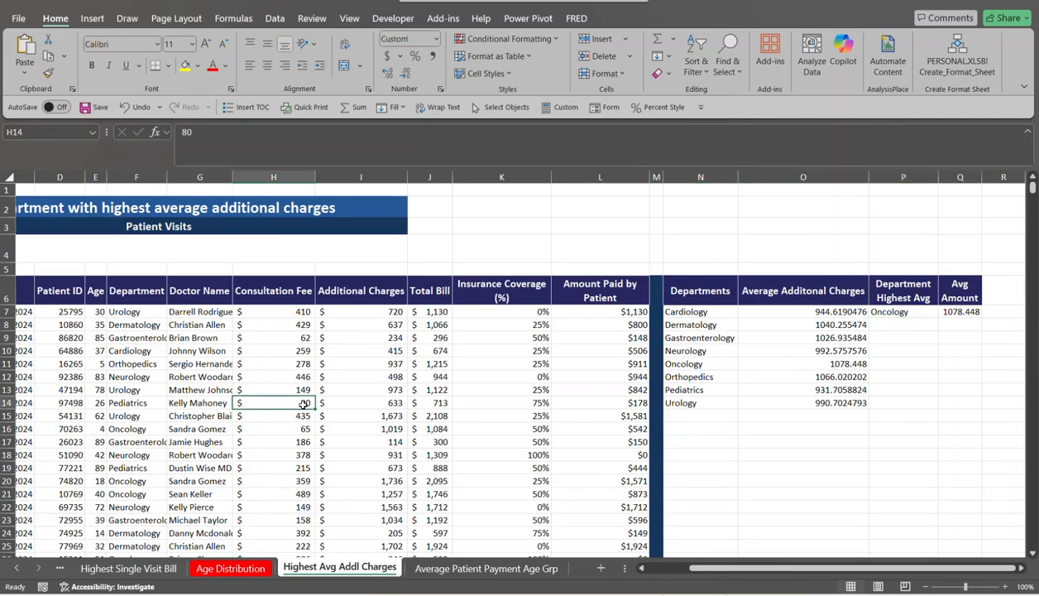
key("ctrl+a")
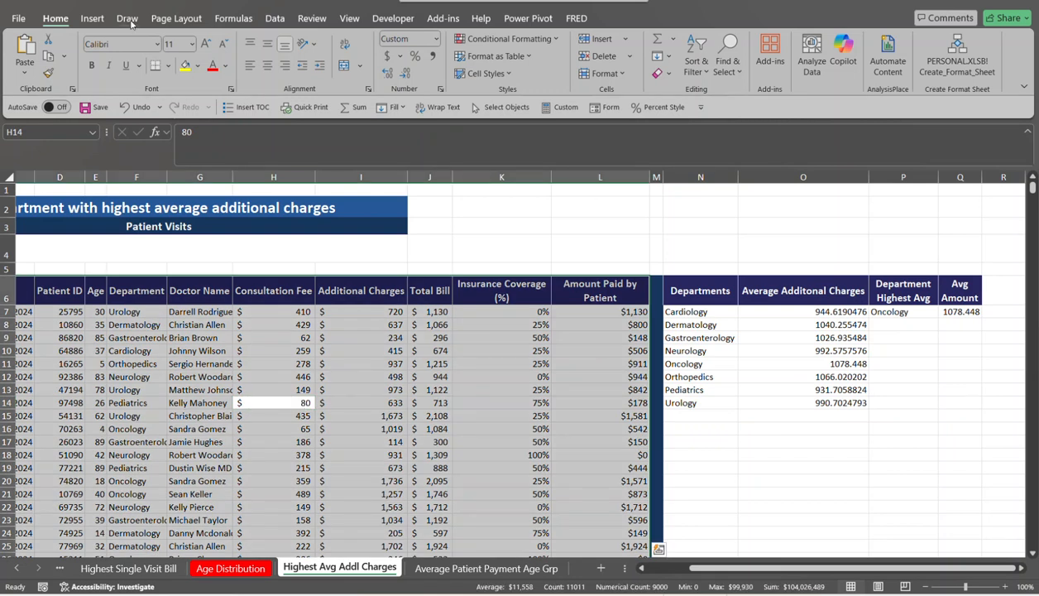
left_click(92, 18)
left_click(33, 46)
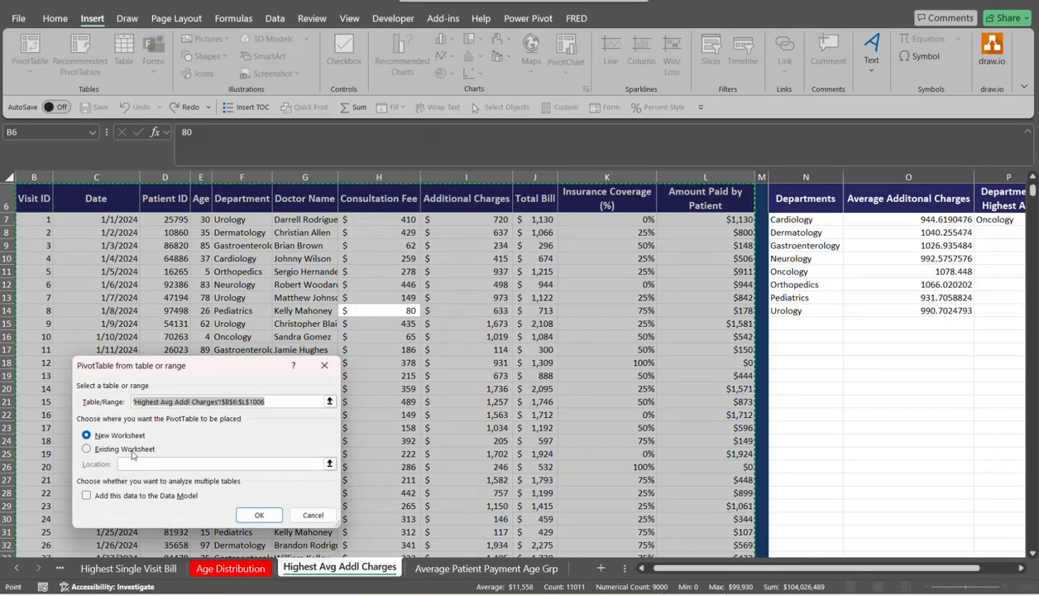
left_click(130, 451)
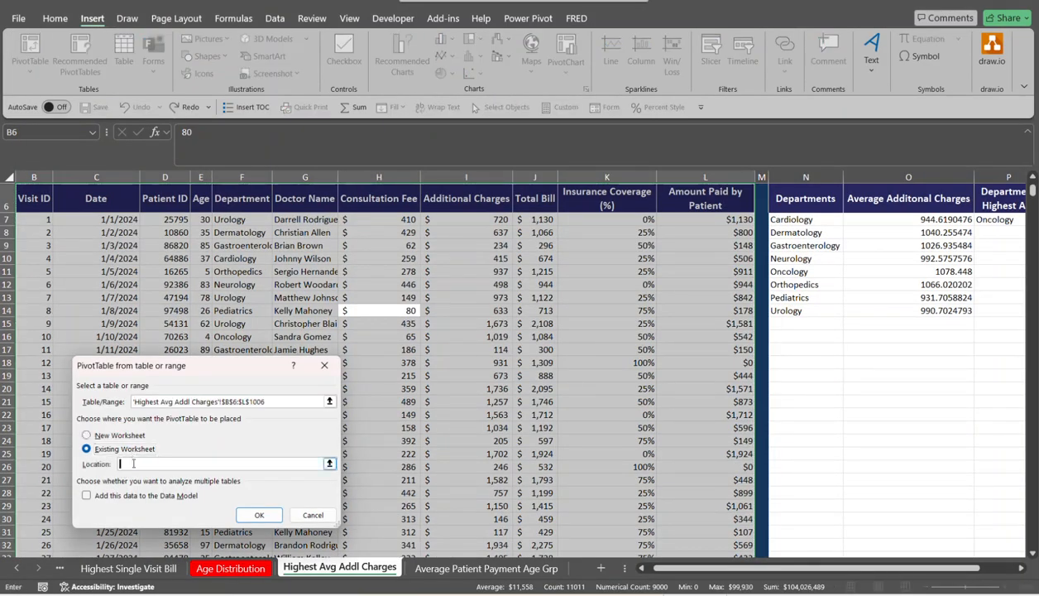
left_click(329, 464)
left_click(838, 362)
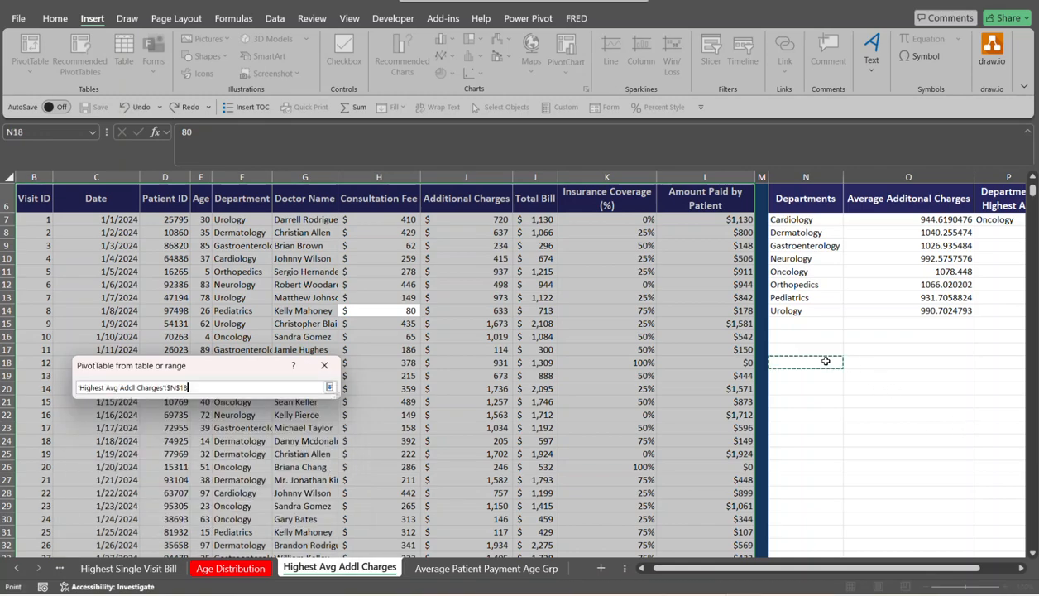
left_click(330, 388)
left_click(260, 515)
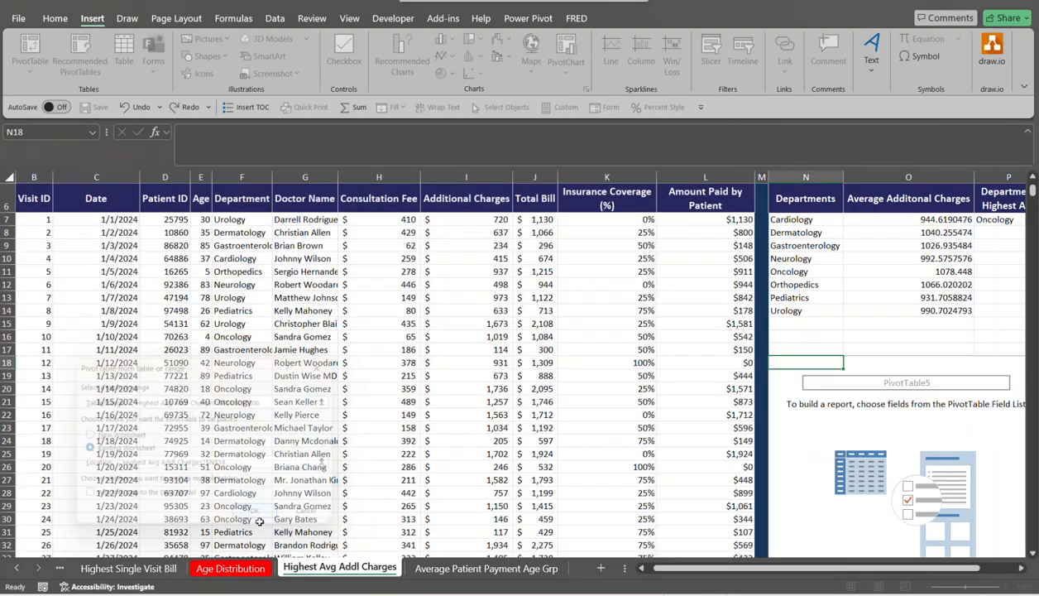
Add Department to the PivotTable's rows and Additional Charges to its values.
left_click_drag(686, 568, 778, 574)
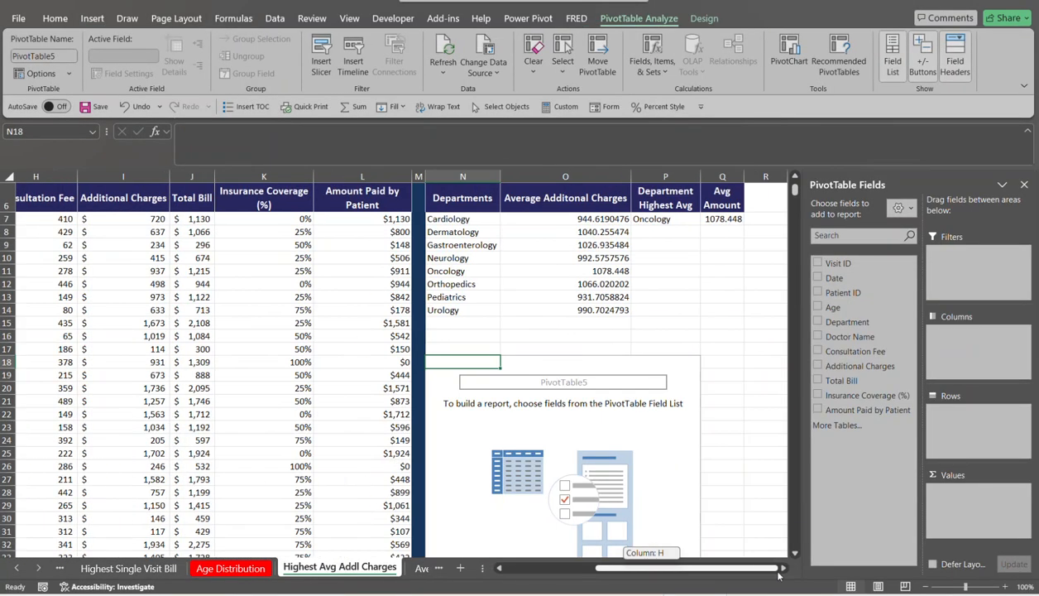
left_click(782, 568)
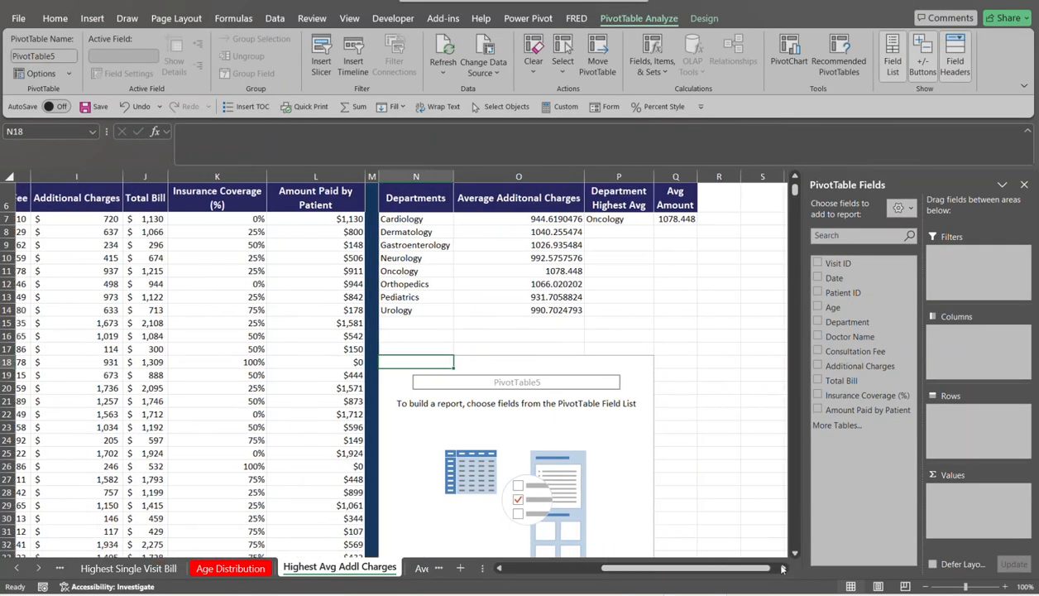
left_click(782, 567)
left_click(783, 568)
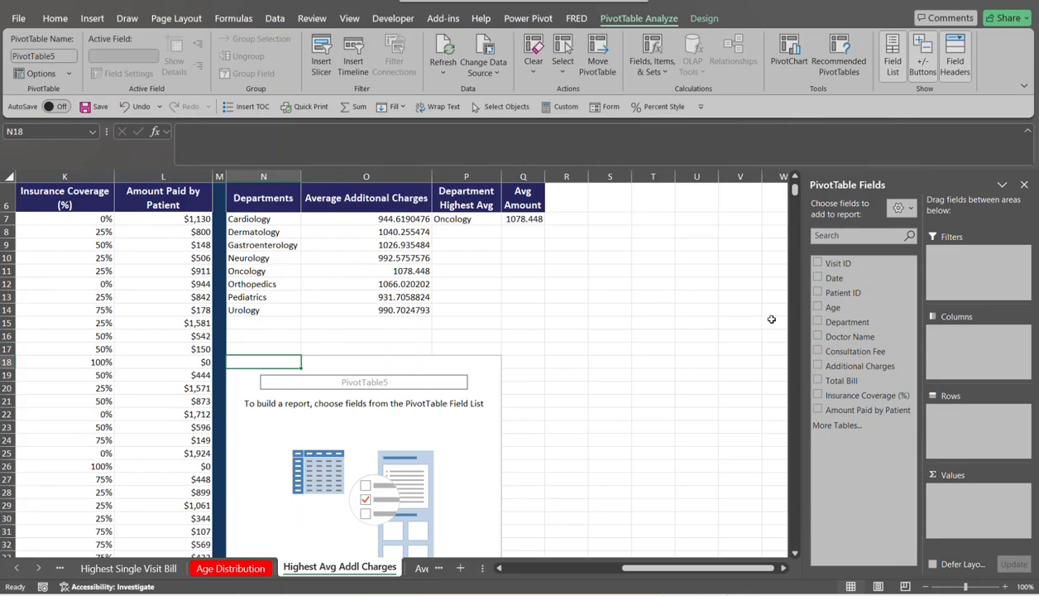
left_click_drag(834, 324, 962, 421)
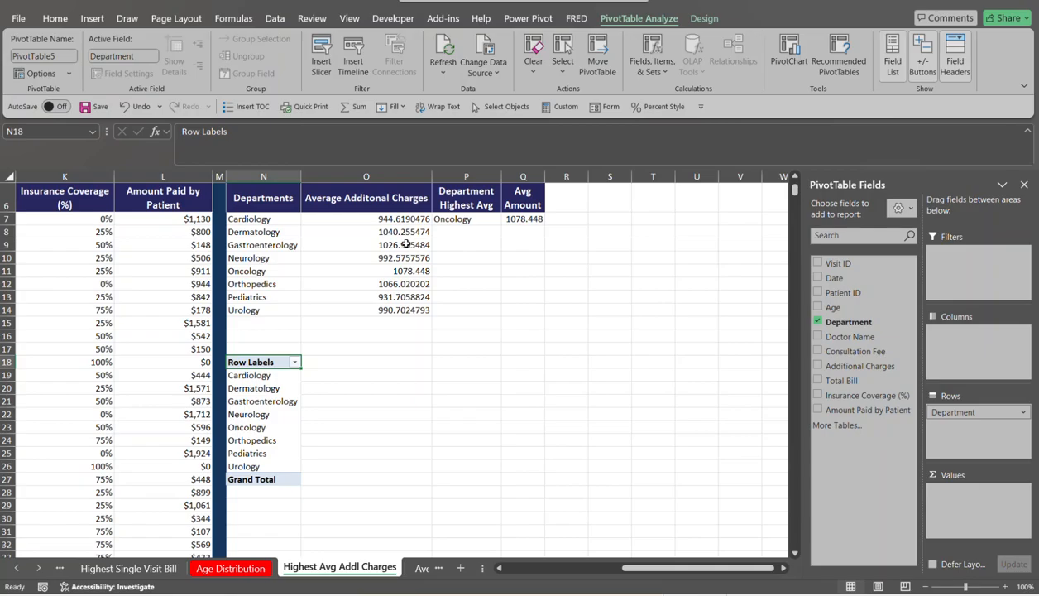
left_click_drag(861, 366, 971, 492)
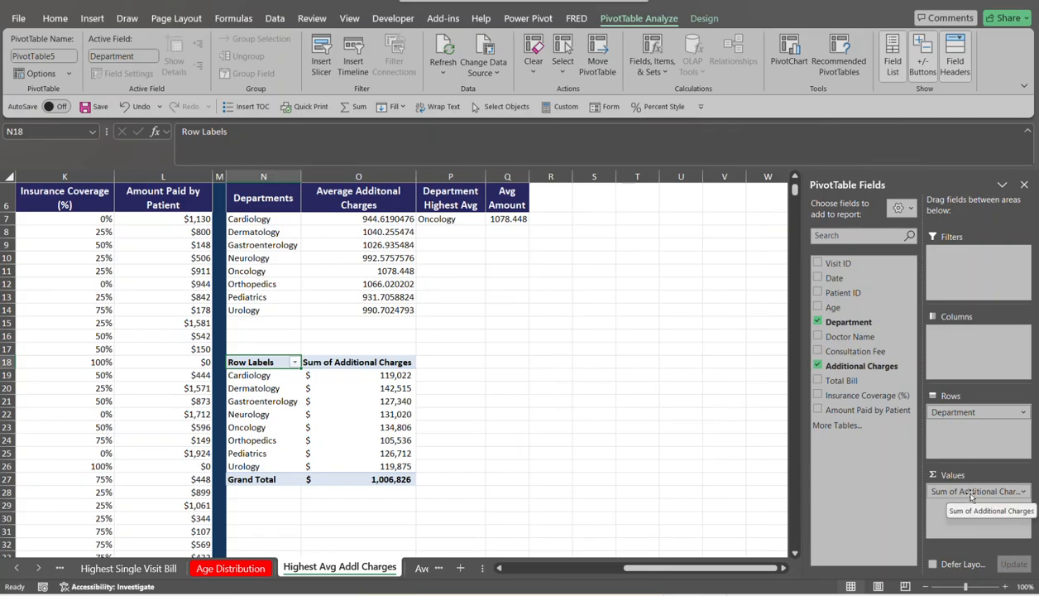
Change the PivotTable's Additional Charges value field to summarize by Average.
left_click(971, 493)
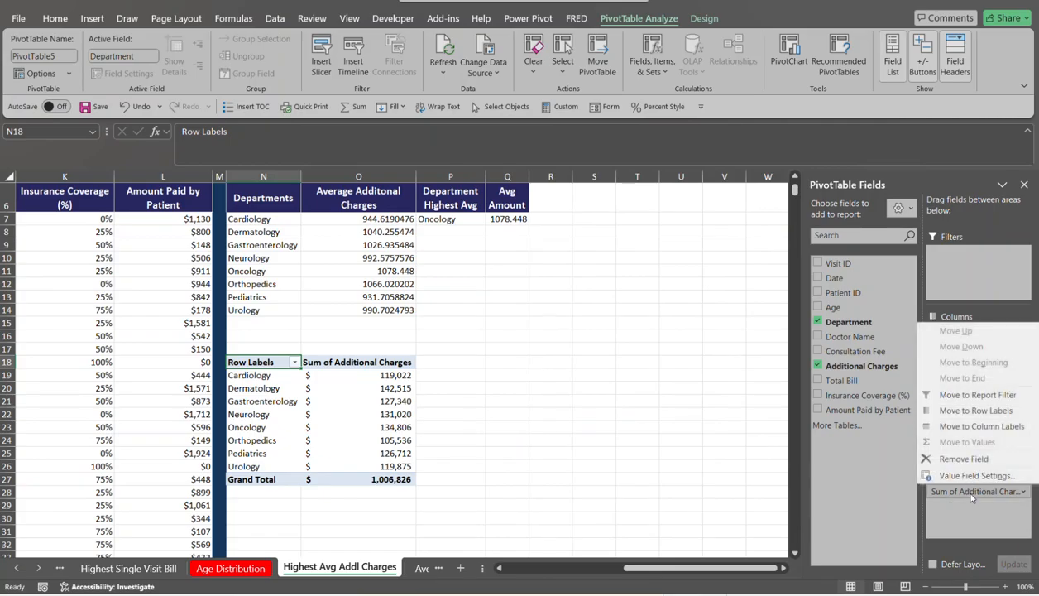
left_click(976, 475)
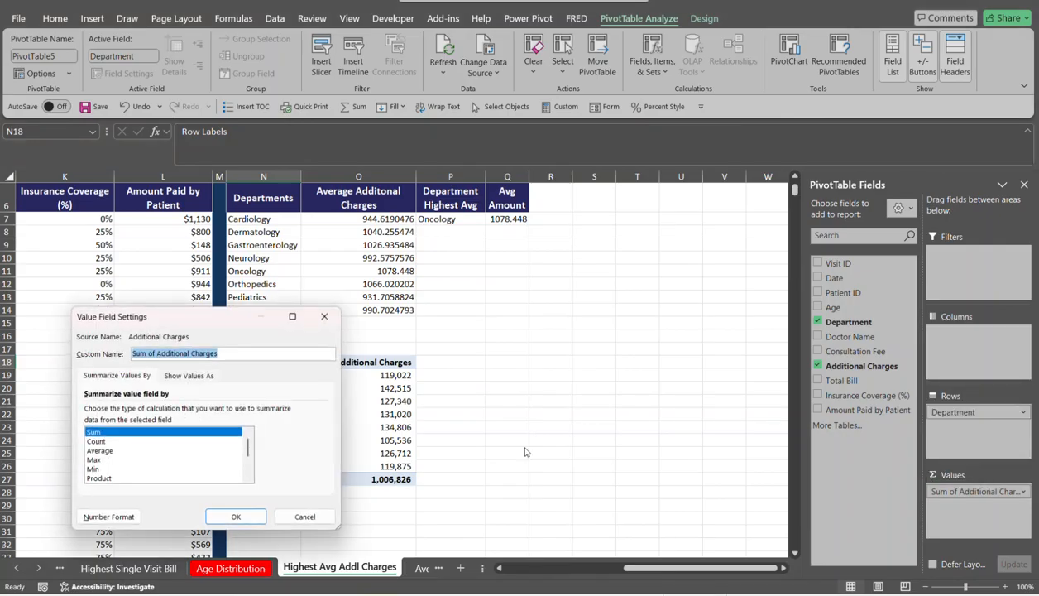
left_click(108, 449)
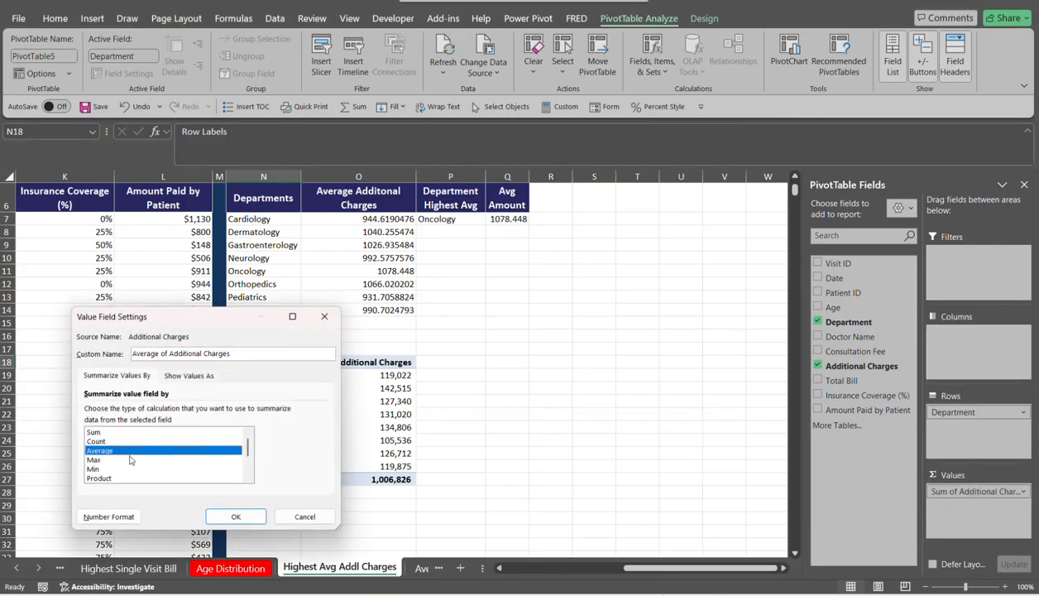
left_click(237, 517)
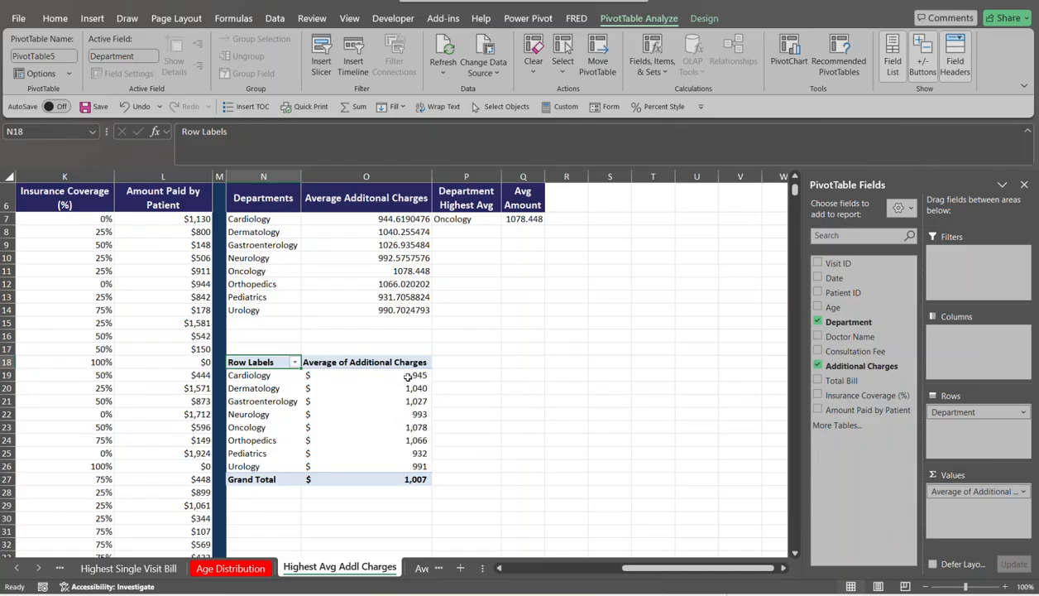
Format the average additional charges in O7:O14 as Number with no decimal places.
left_click(403, 219)
left_click_drag(403, 218, 391, 304)
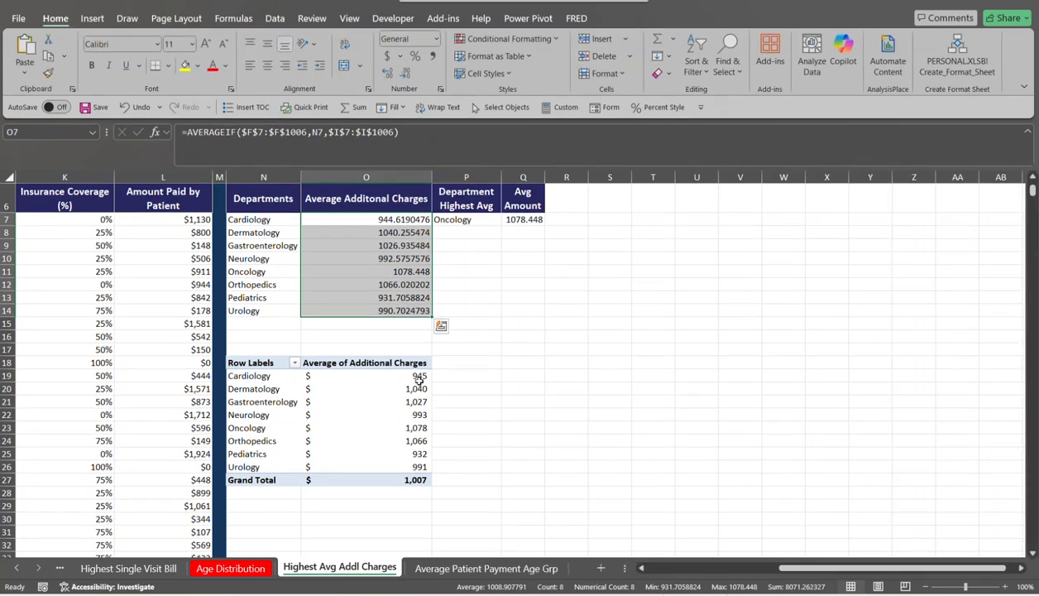
mouse_move(420, 378)
left_click(436, 39)
left_click(443, 93)
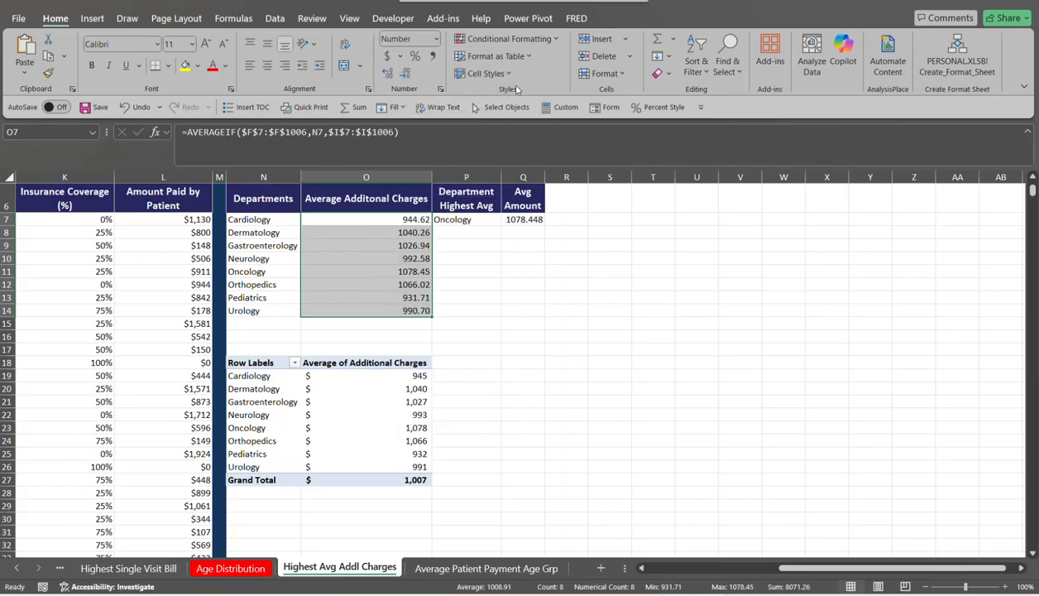
left_click(406, 76)
left_click(406, 76)
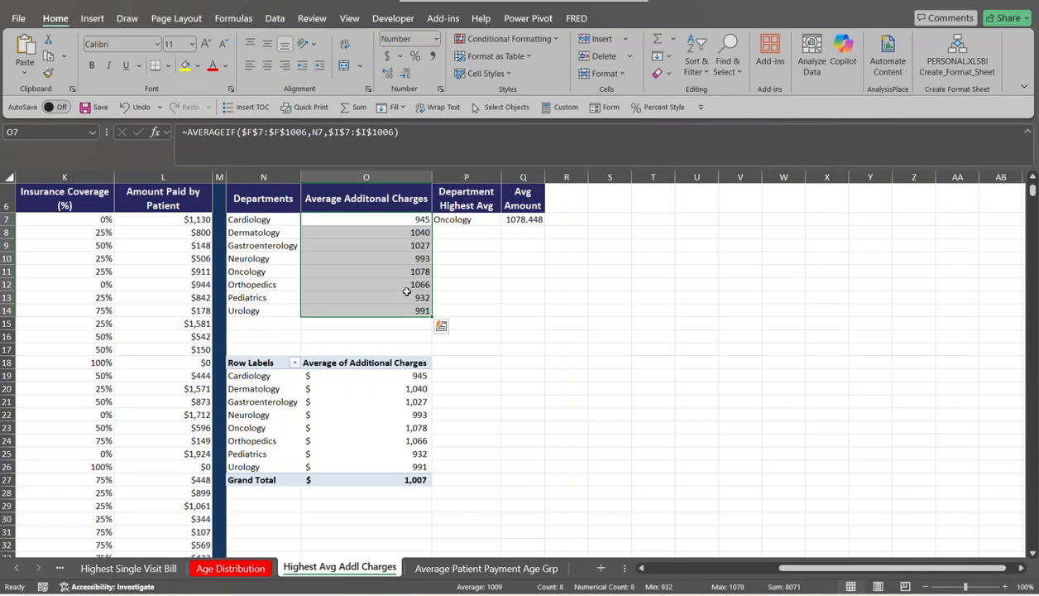
Switch to the Average Patient Payment Age Grp worksheet and show its data from the first columns.
scroll(406, 291, "up", 1)
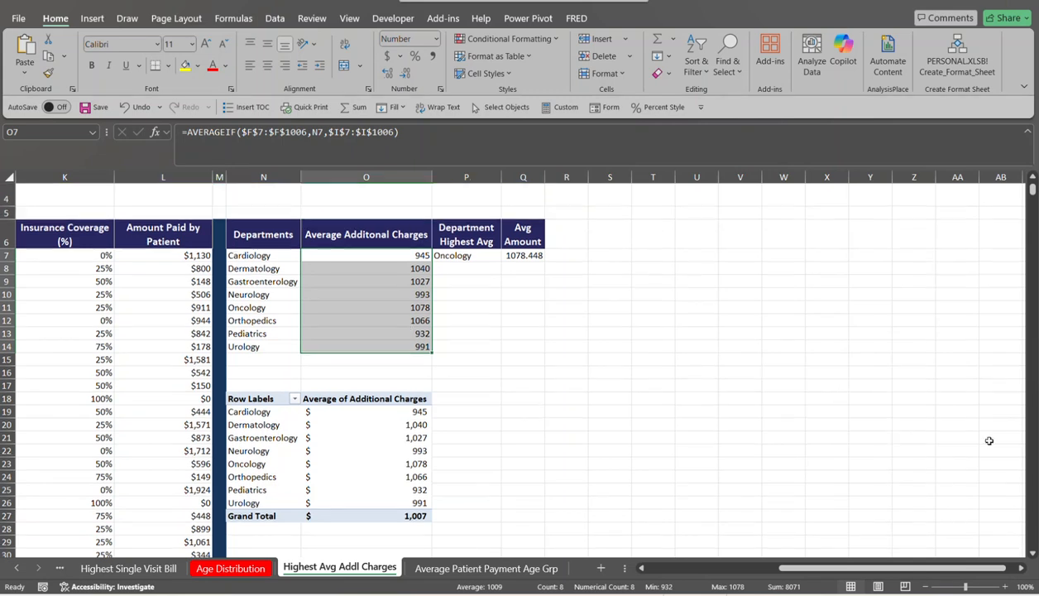
left_click(447, 567)
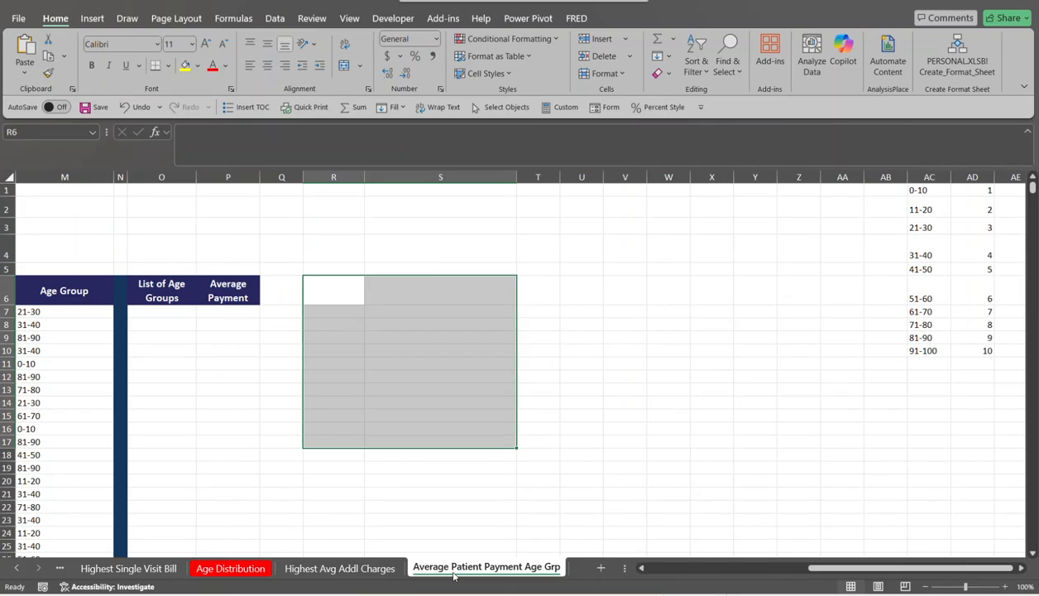
left_click_drag(883, 569, 565, 566)
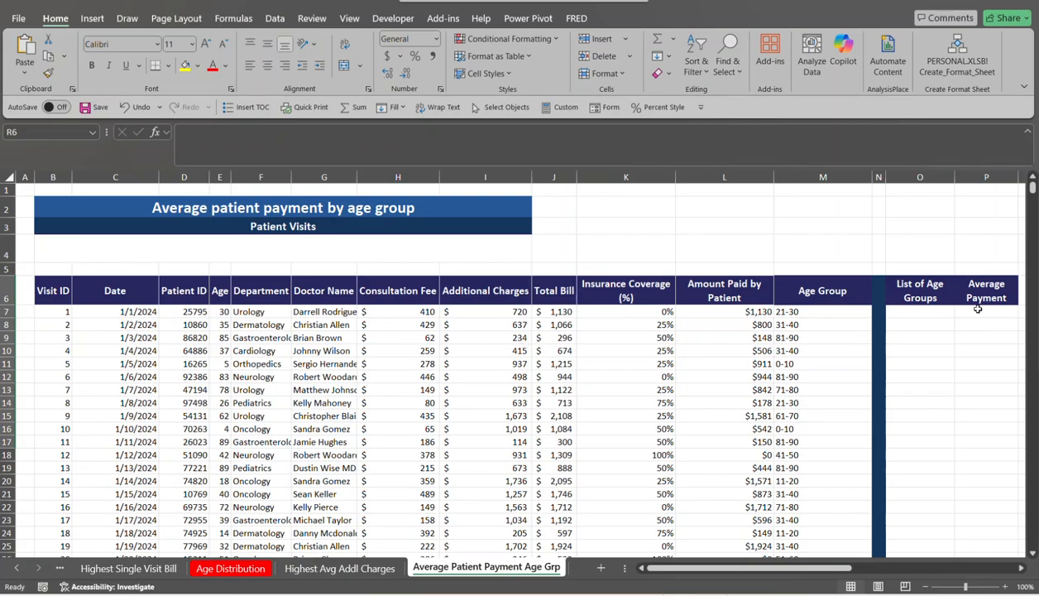
Fill the List of Age Groups from O7 with a formula referencing 'Age Distribution'!AB7:AB16.
left_click(914, 316)
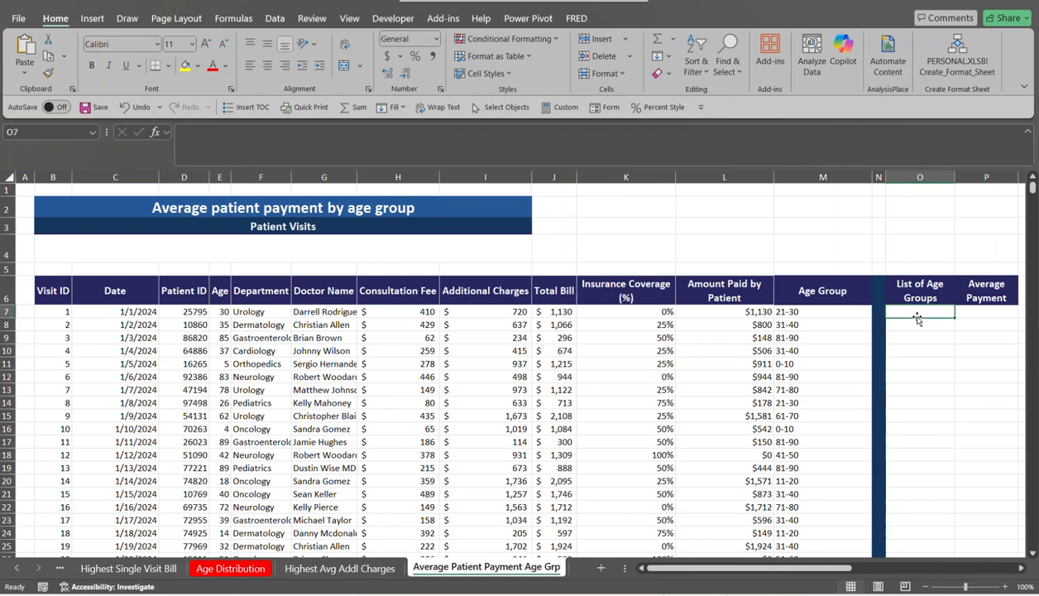
type("=")
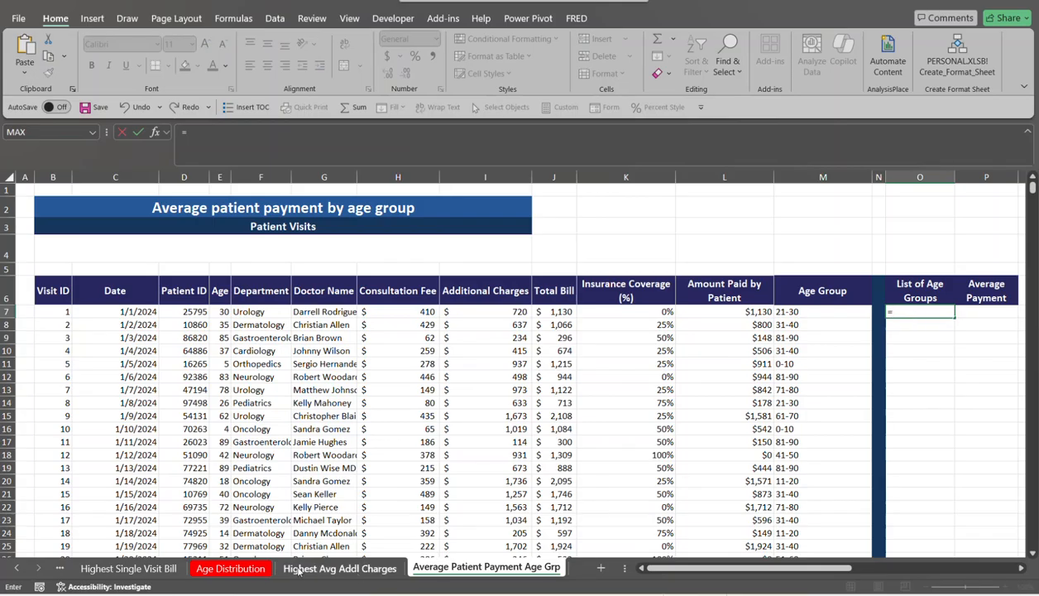
left_click(257, 569)
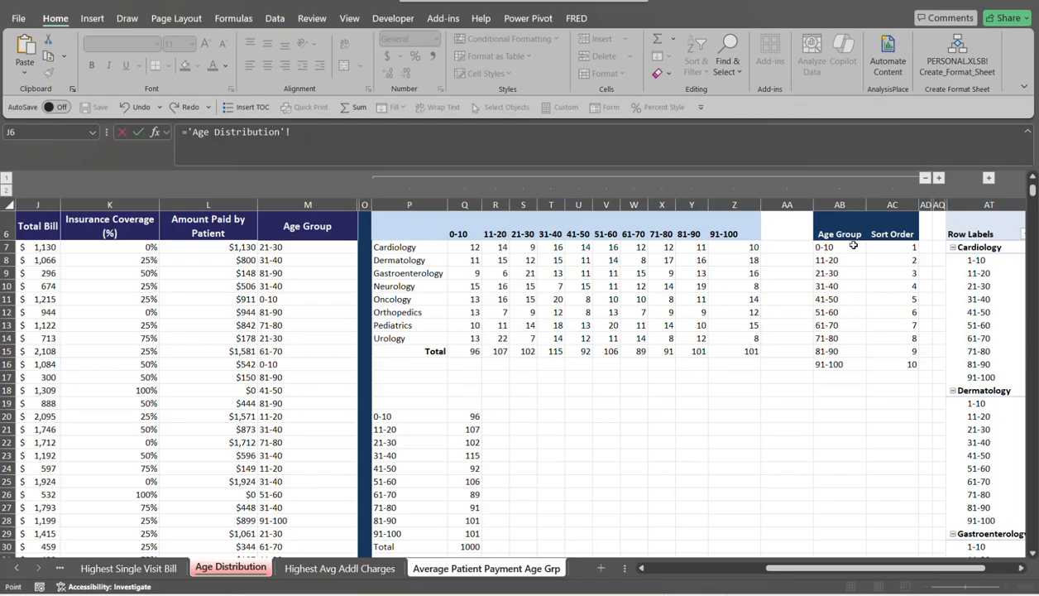
left_click_drag(853, 246, 844, 365)
type(")")
key("Return")
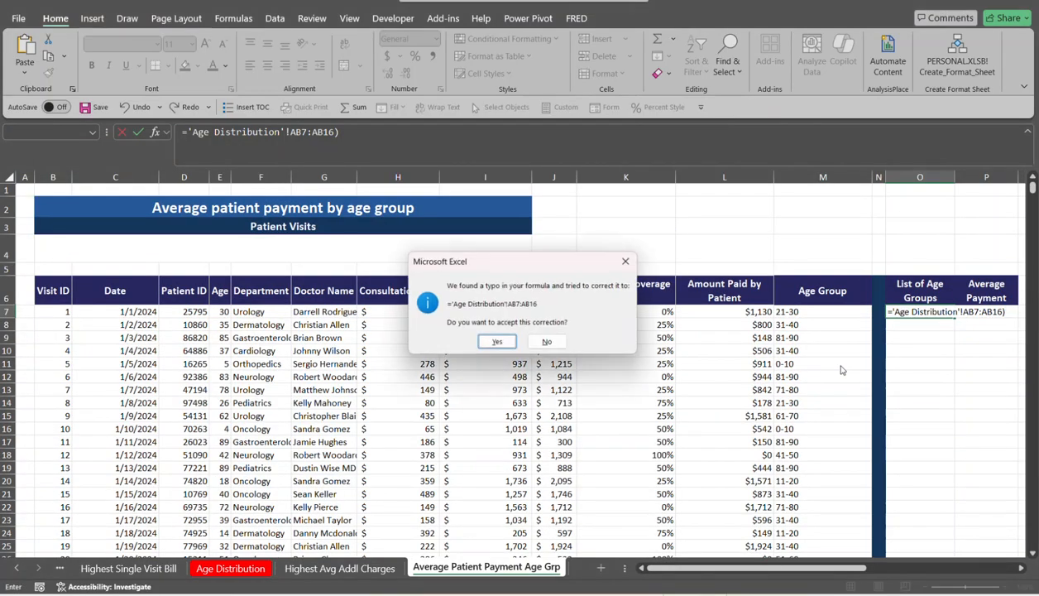
left_click(493, 342)
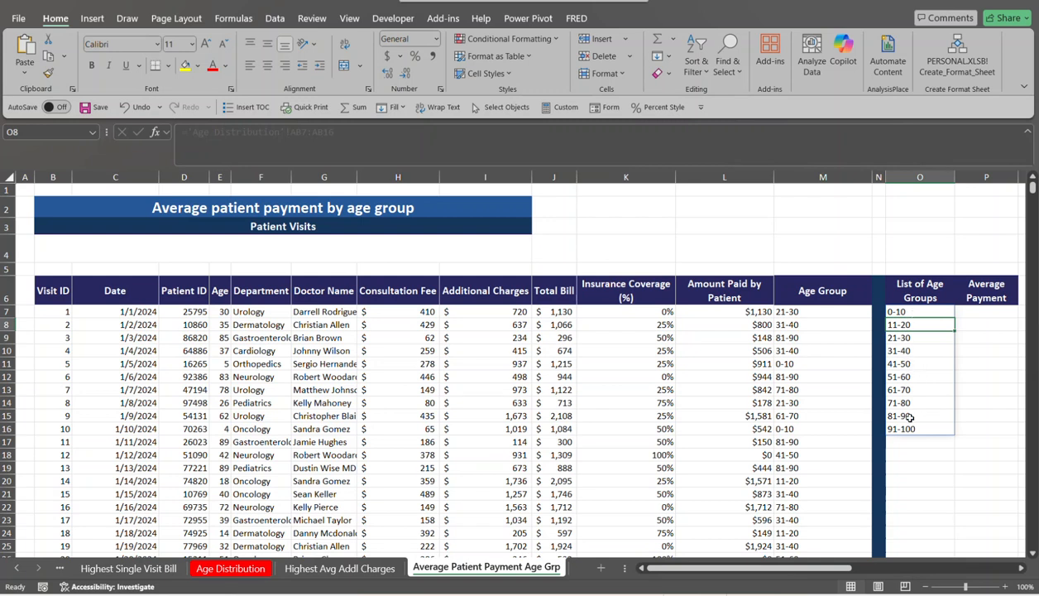
Start an AVERAGEIF formula in P7 using the absolute Age Group range $M$7:$M$1006 as its criteria range.
left_click(1021, 568)
left_click(1021, 568)
left_click(1021, 569)
left_click(1021, 568)
left_click(1022, 568)
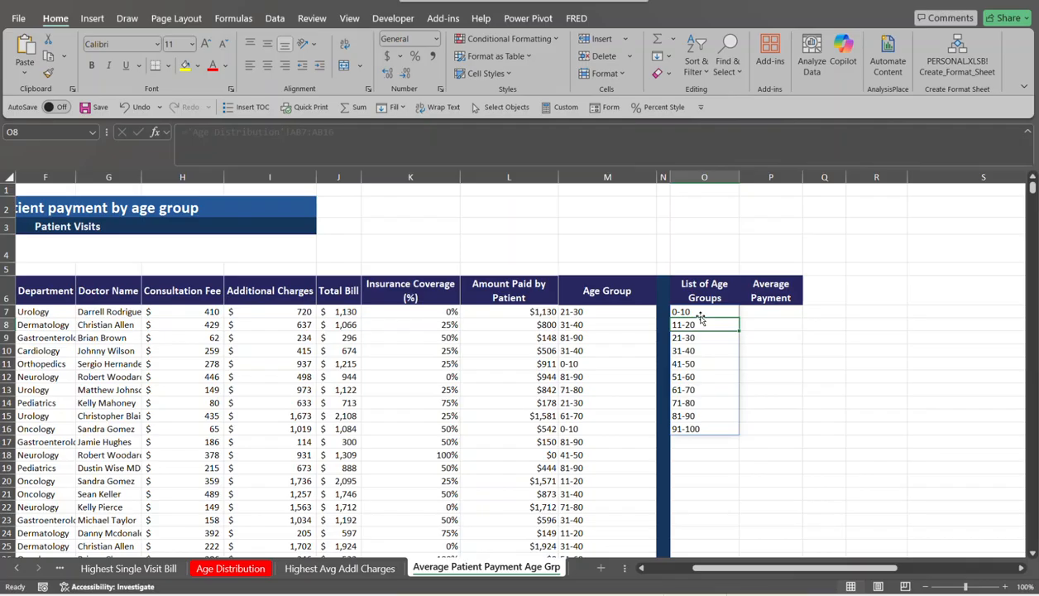
left_click(763, 317)
type("=aver")
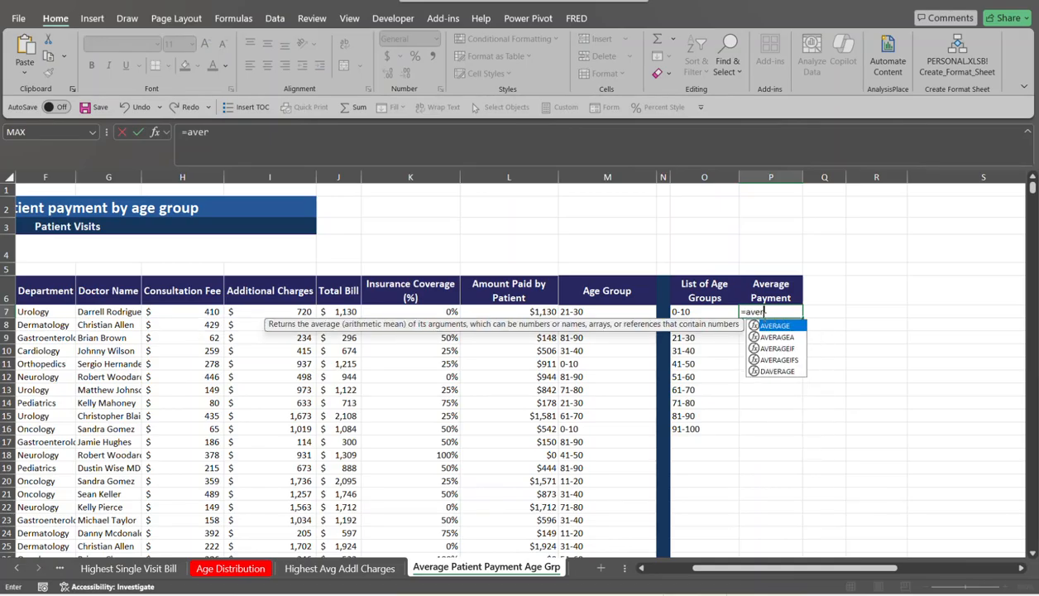
key("Down")
key("Down")
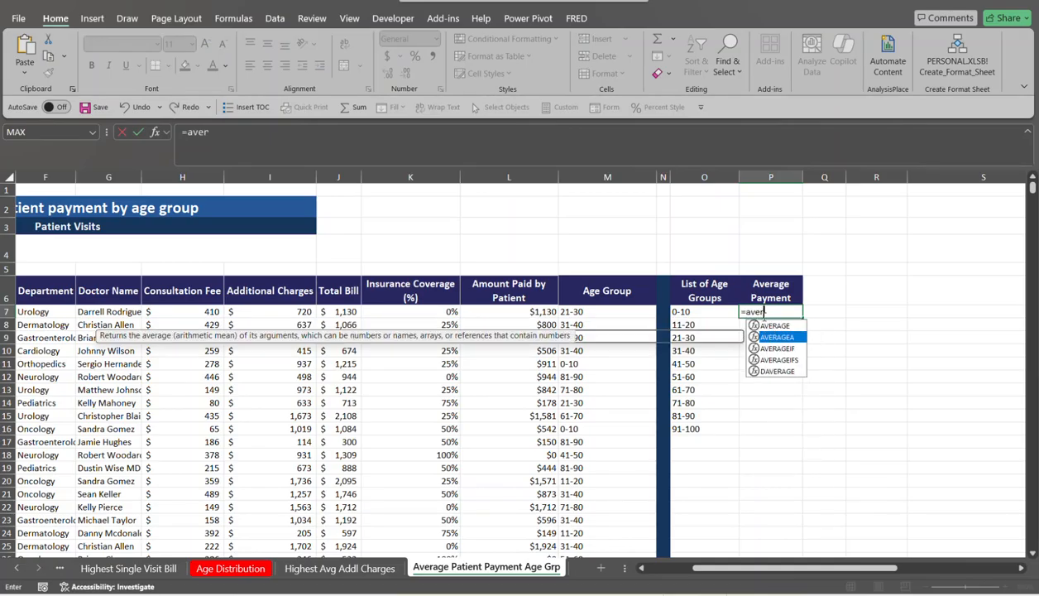
key("Tab")
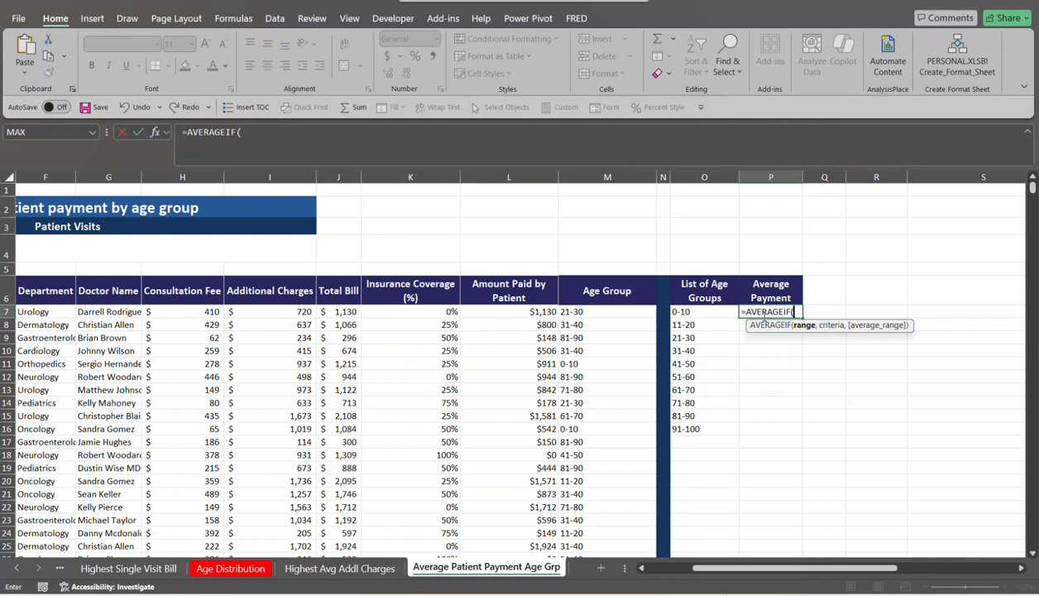
left_click(634, 311)
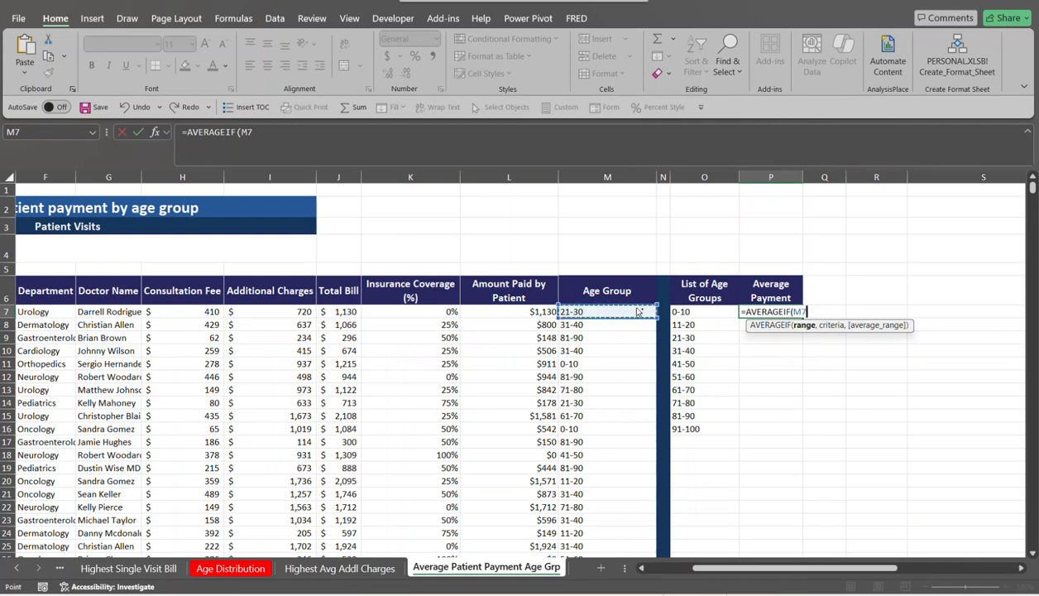
key("ctrl+shift+Down")
key("ctrl+BackSpace")
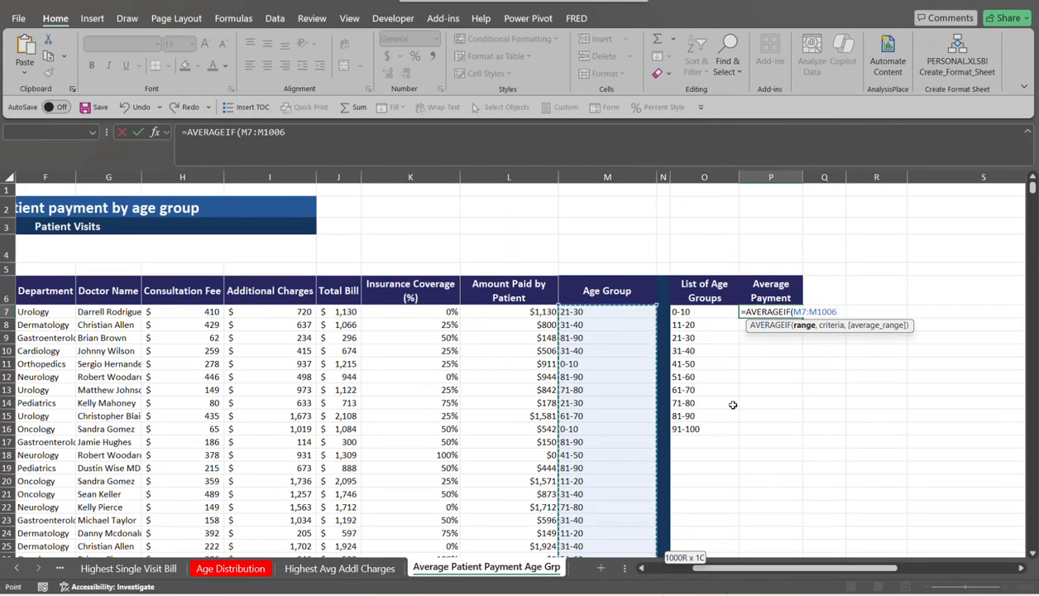
key("F4")
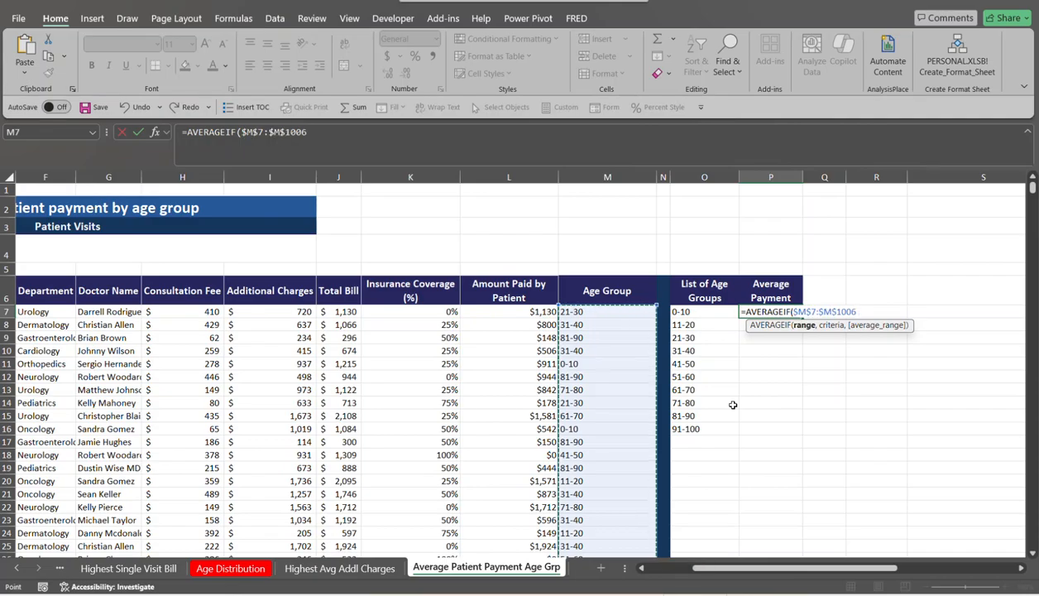
type(",")
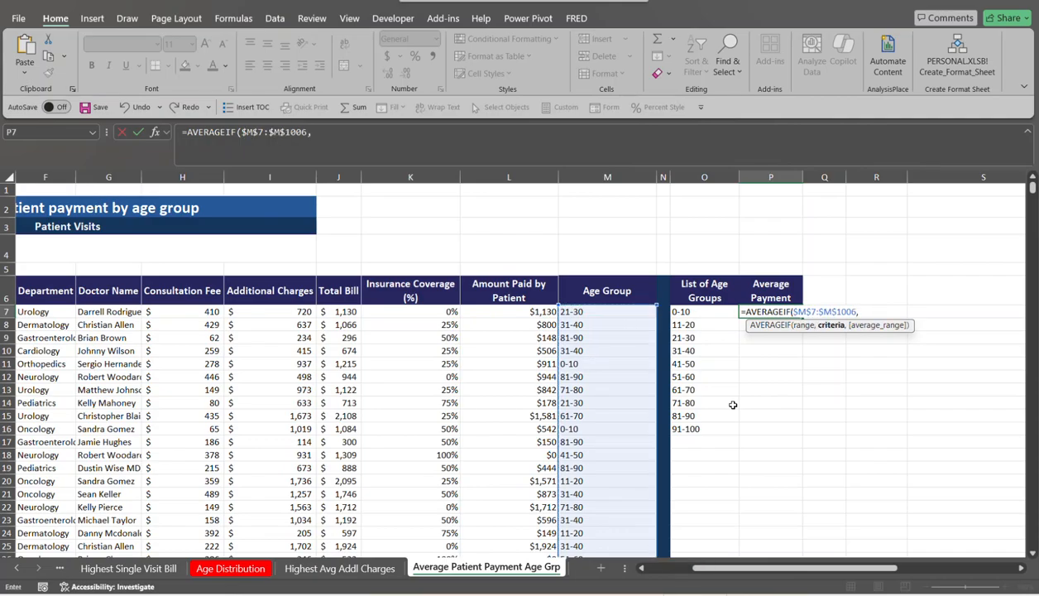
Complete the P7 formula with O7 as the criteria and the absolute Amount Paid by Patient range $L$7:$L$1006 as the average range.
left_click(710, 314)
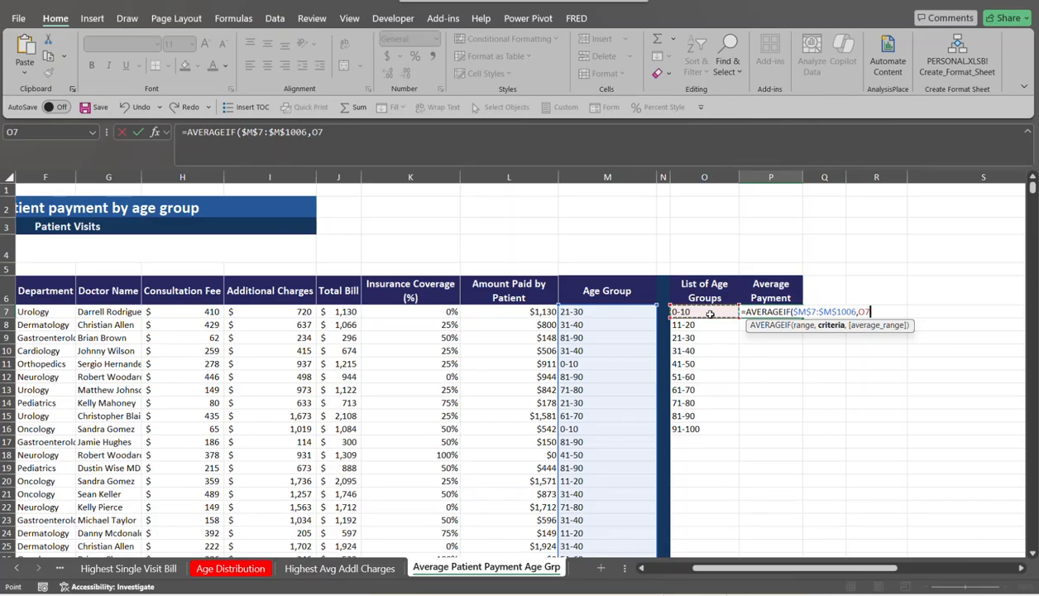
type(",")
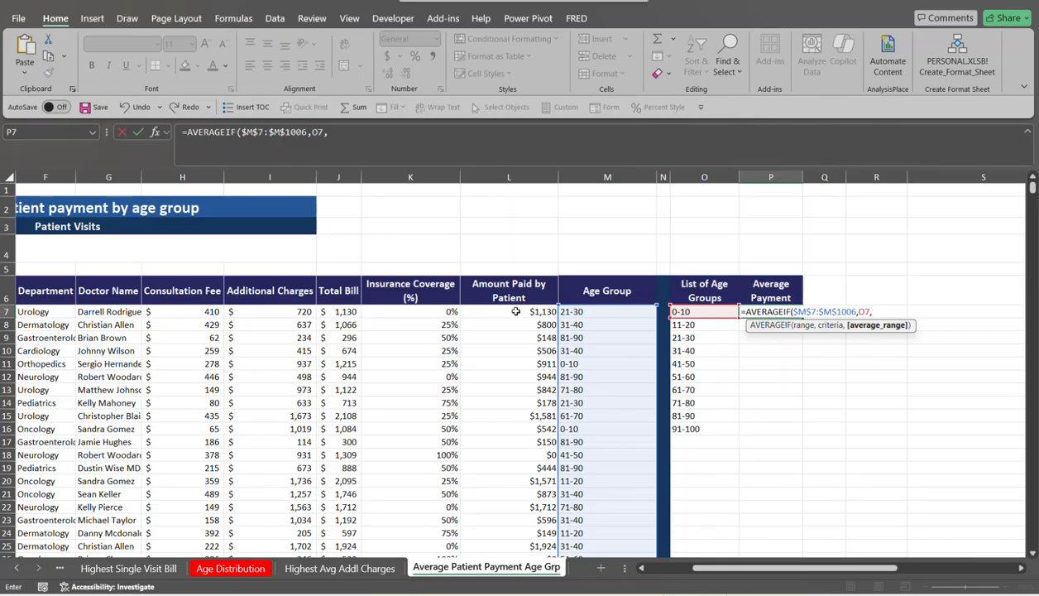
left_click(515, 312)
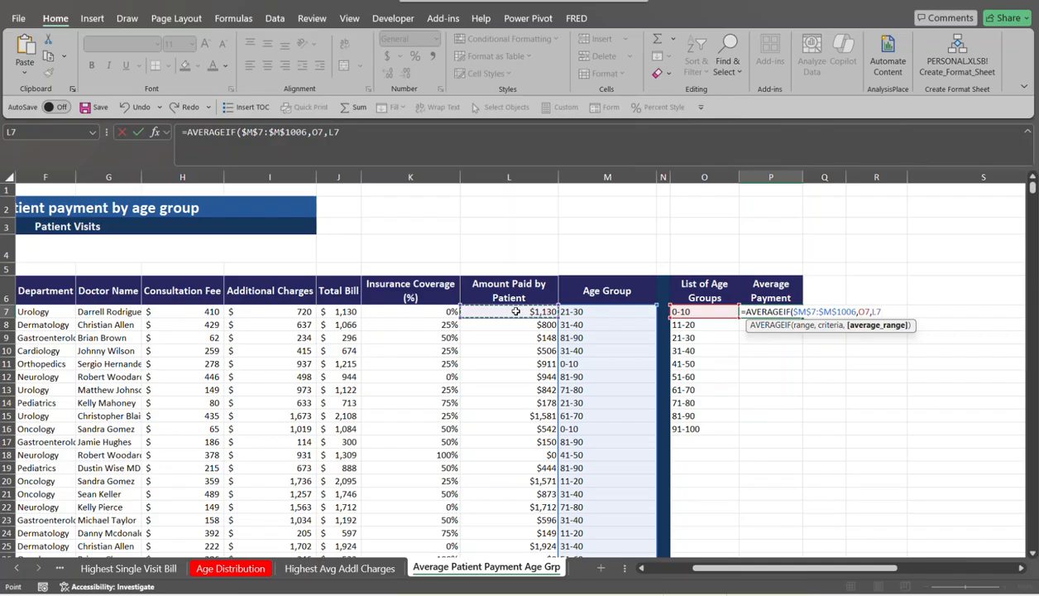
key("ctrl+shift+Down")
key("ctrl+BackSpace")
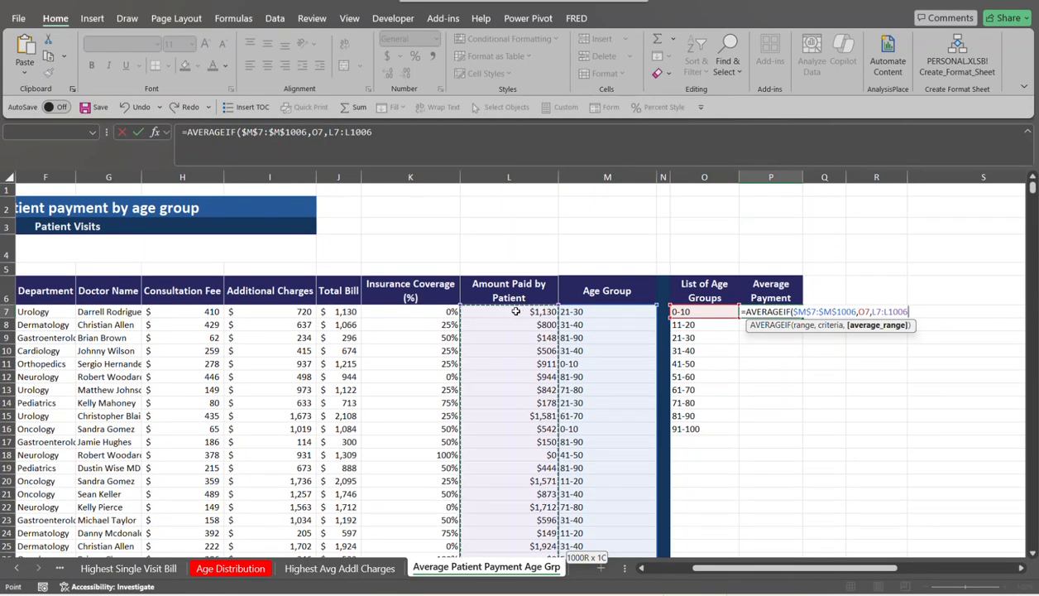
key("F4")
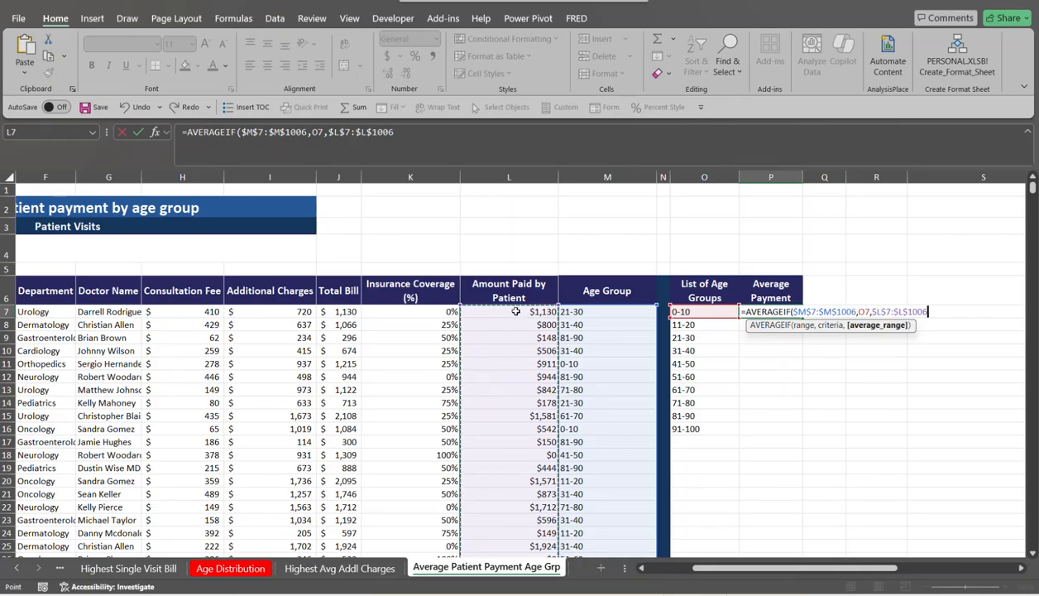
type(")")
key("Return")
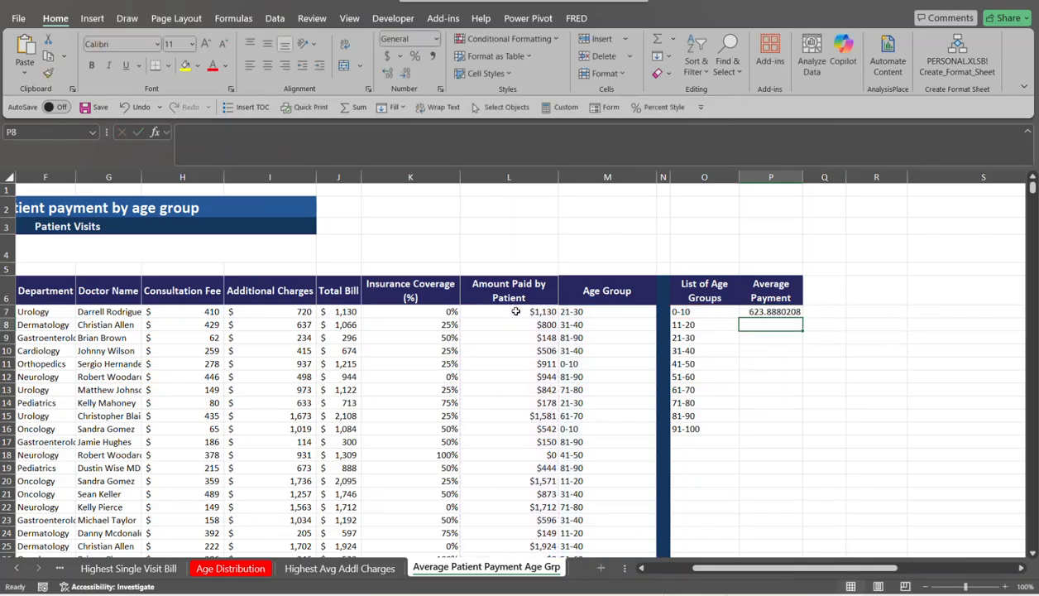
Fill the Average Payment formula from P7 down to P16 for all the listed age groups.
key("Up")
double_click(800, 322)
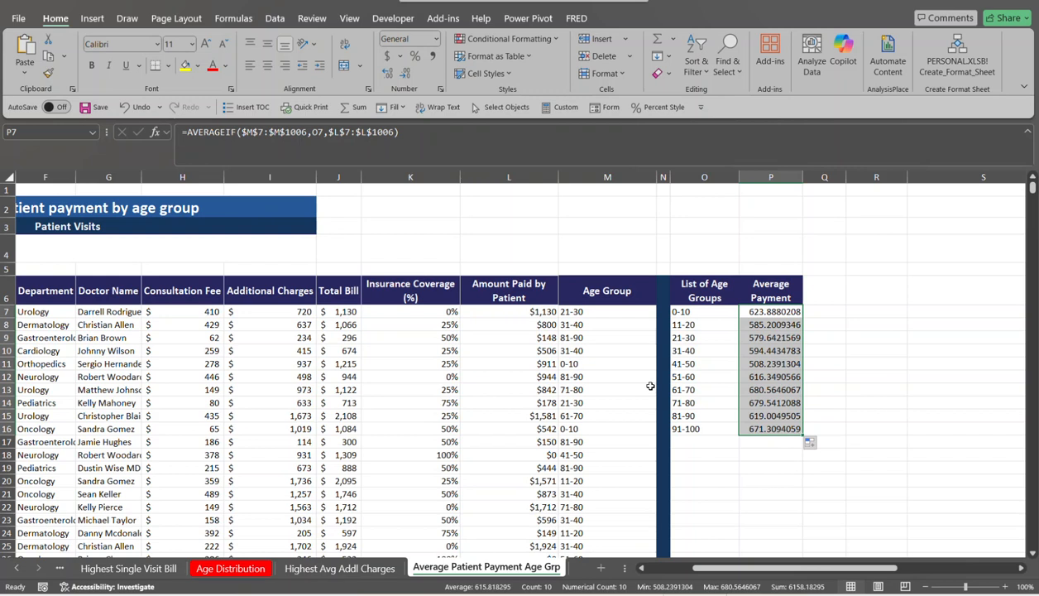
left_click(715, 463)
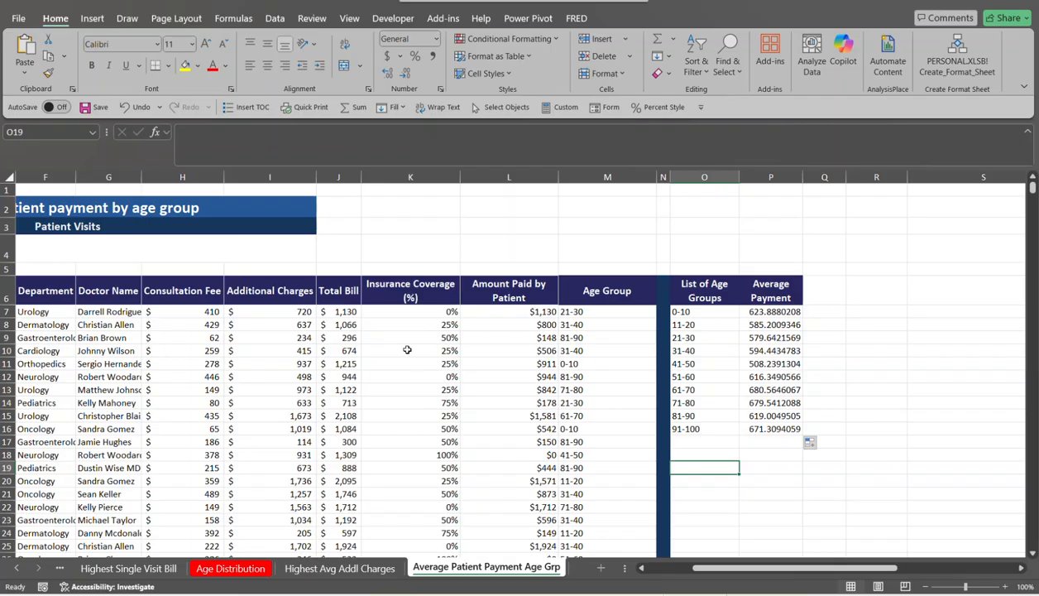
Insert a PivotTable from the whole patient-visits data range B6:M1006, placed on the existing worksheet at O20.
left_click(94, 387)
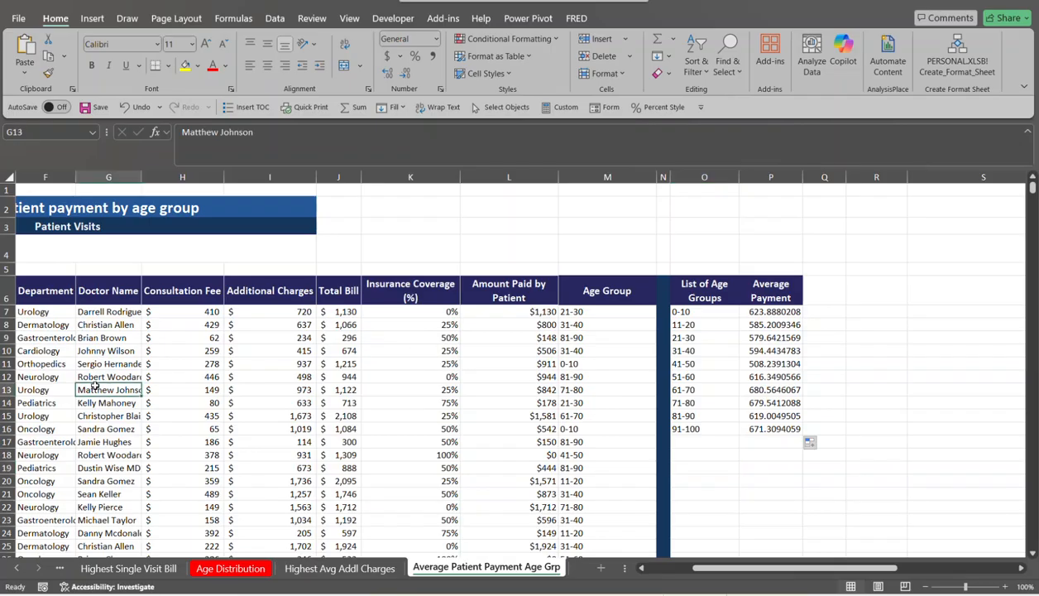
key("ctrl+a")
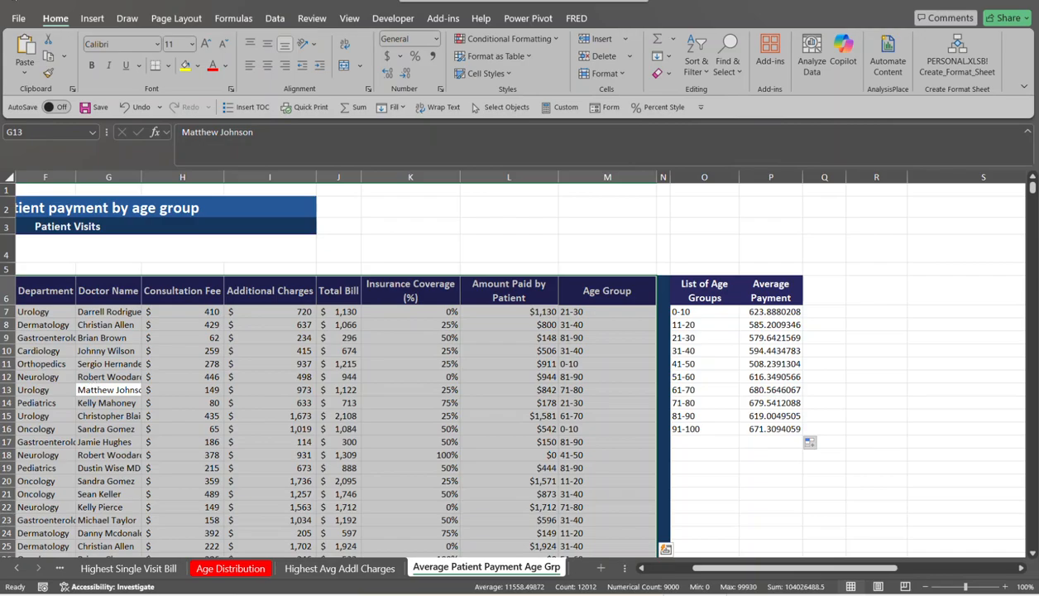
left_click(89, 18)
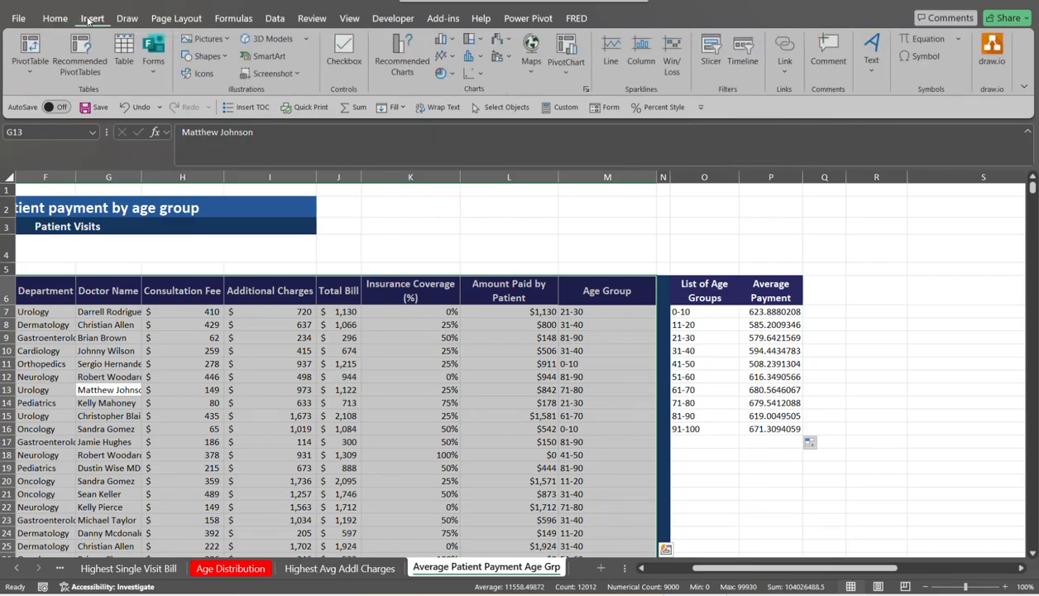
left_click(29, 49)
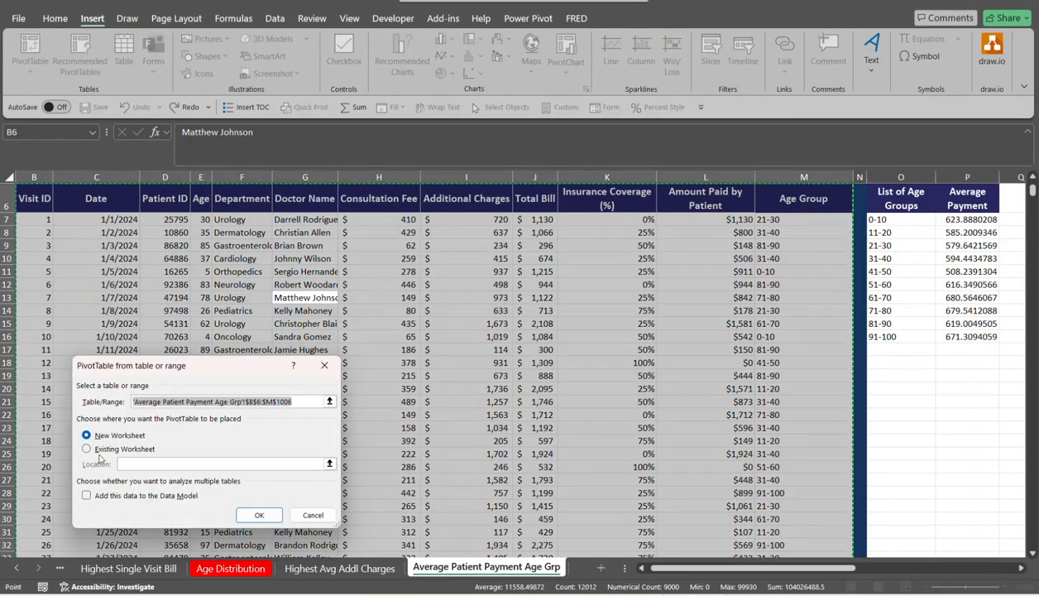
left_click(99, 451)
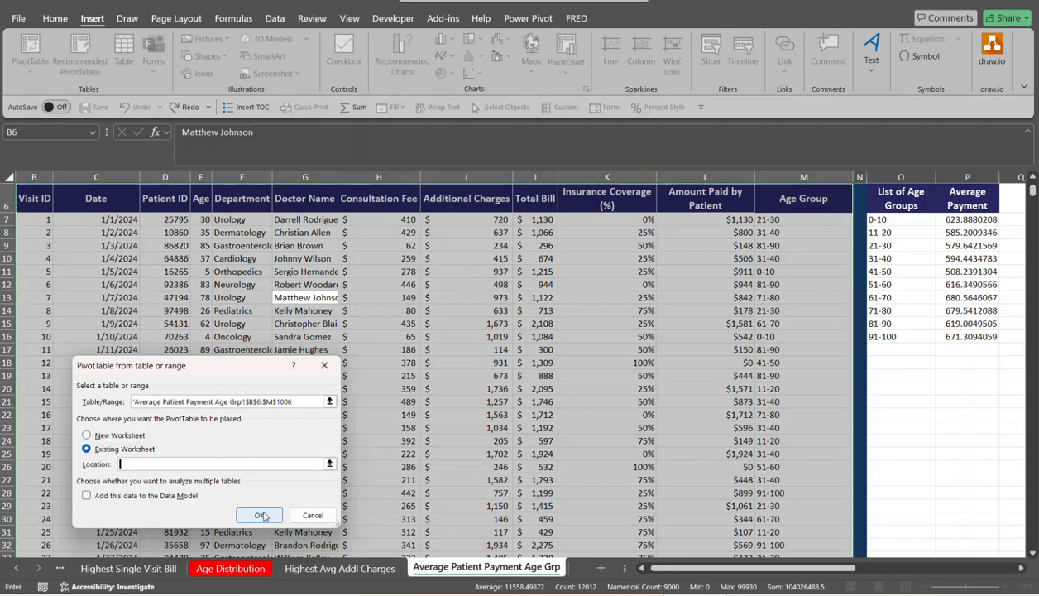
left_click(329, 463)
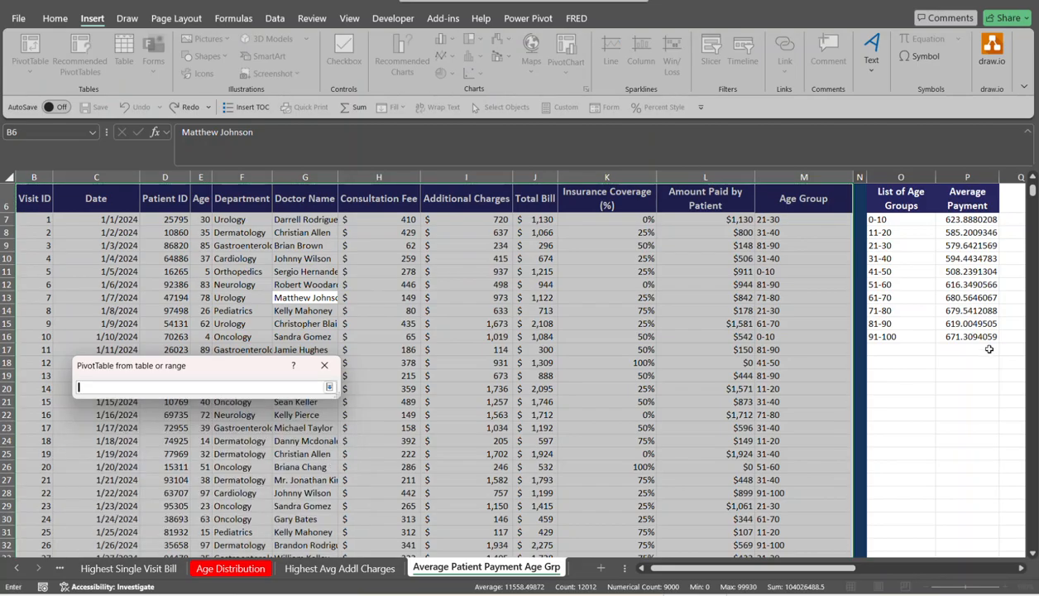
left_click(885, 383)
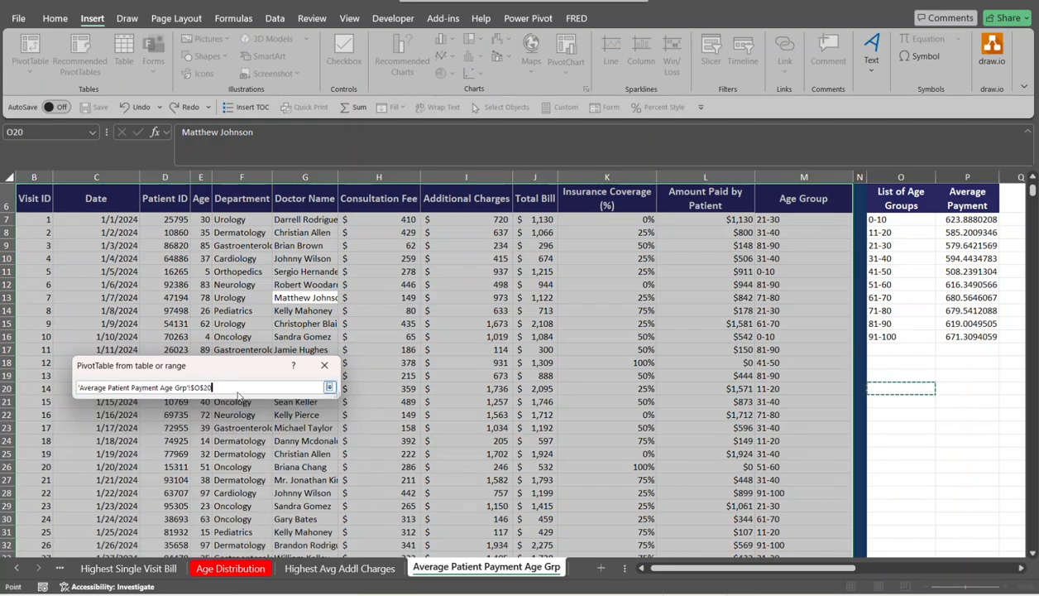
left_click(329, 387)
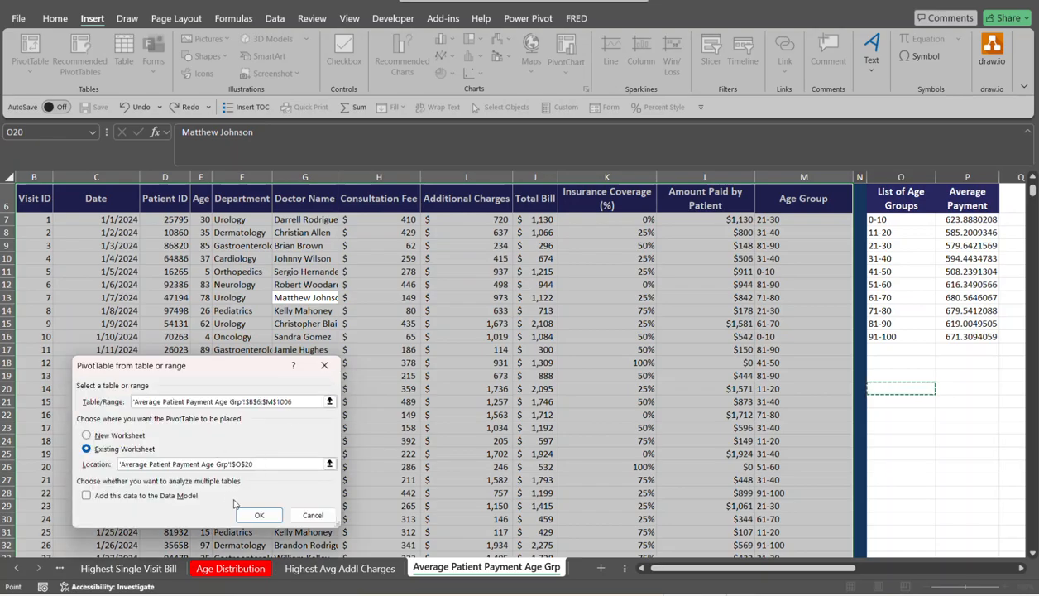
left_click(259, 514)
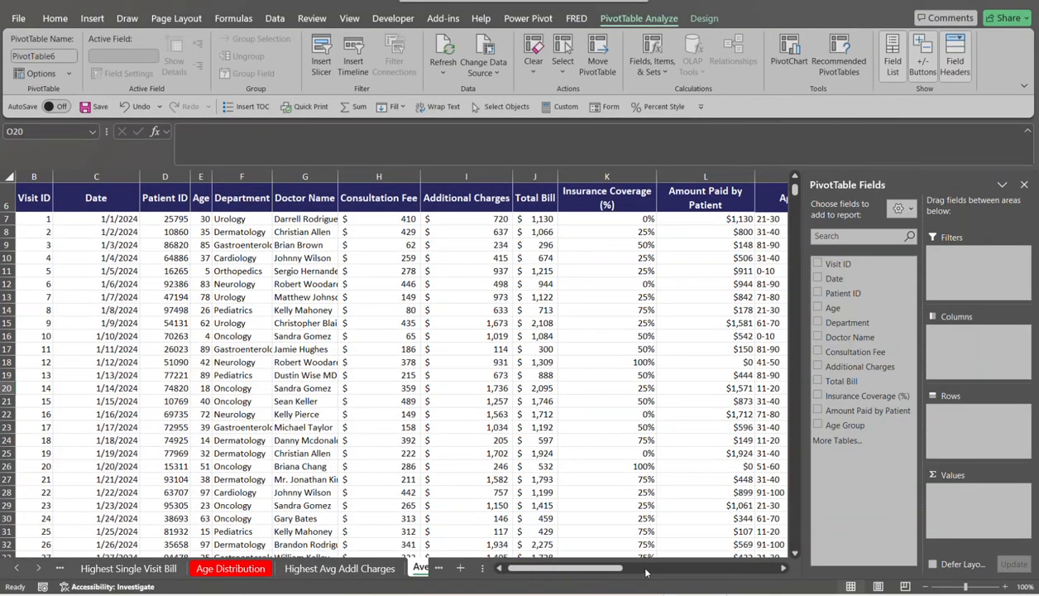
Add Age Group to the PivotTable's rows and Amount Paid by Patient to its values.
left_click_drag(612, 567, 720, 572)
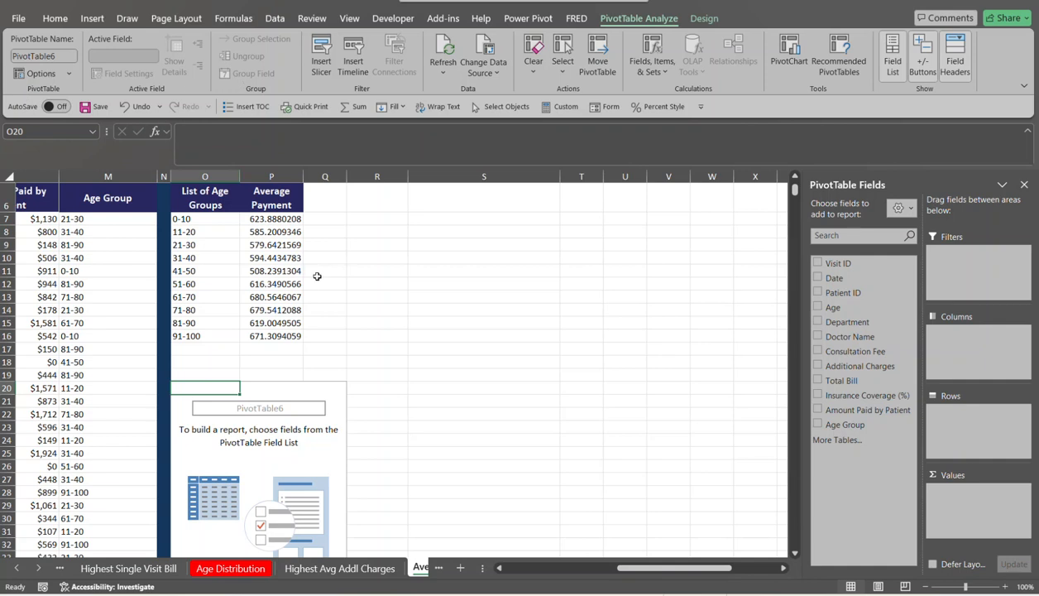
left_click(281, 388)
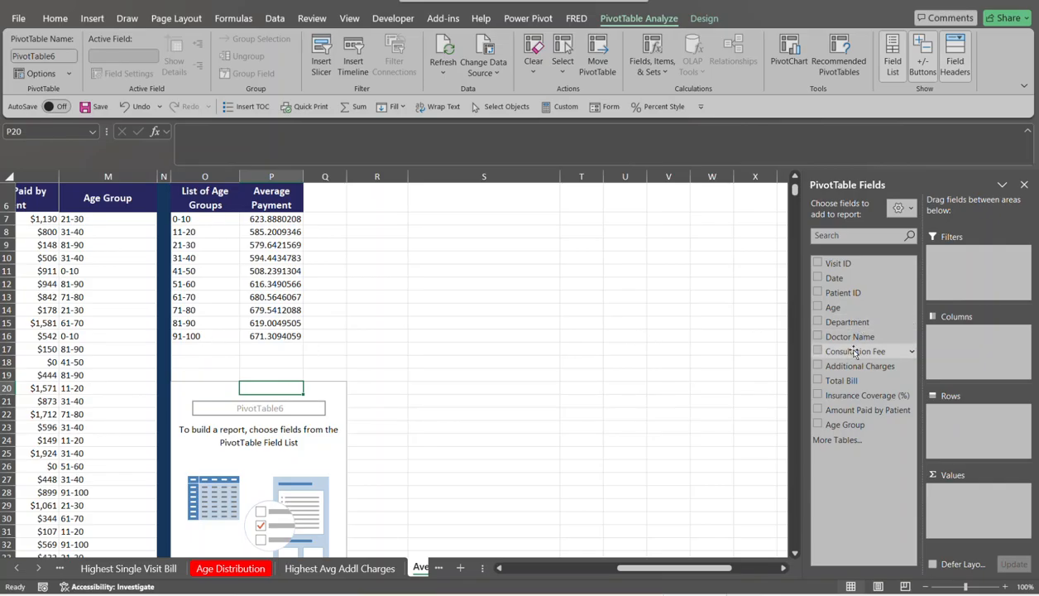
left_click_drag(845, 424, 952, 417)
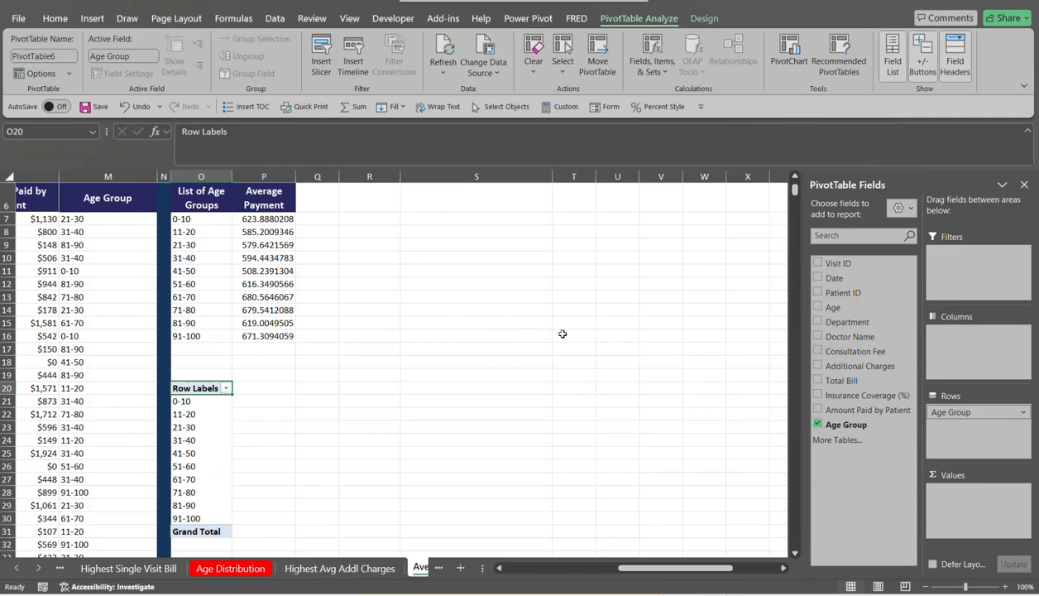
left_click_drag(828, 409, 967, 501)
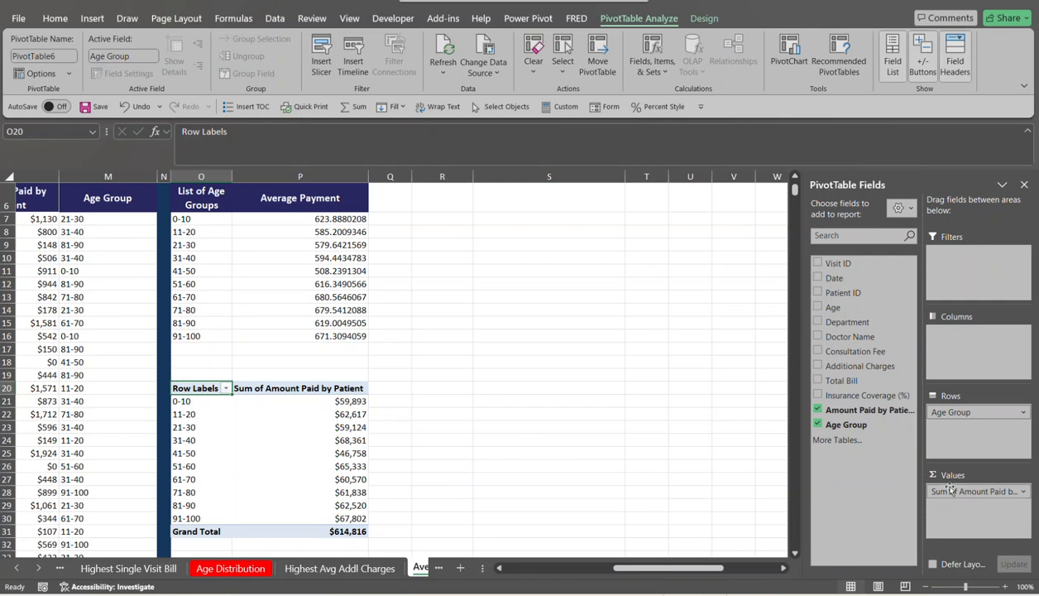
Summarize the PivotTable's Amount Paid by Patient value field by Average.
left_click(984, 492)
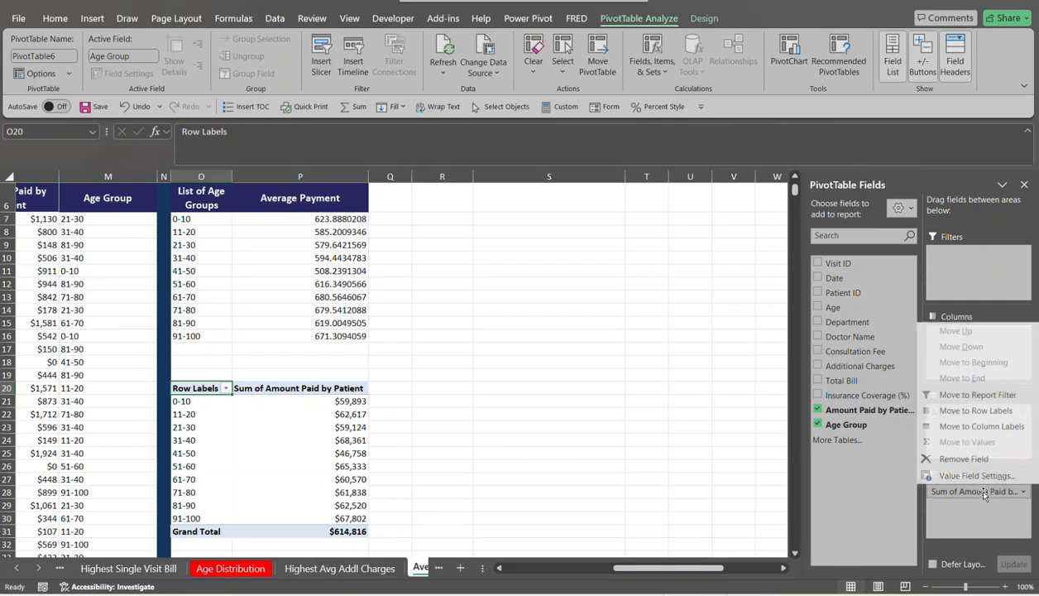
left_click(976, 475)
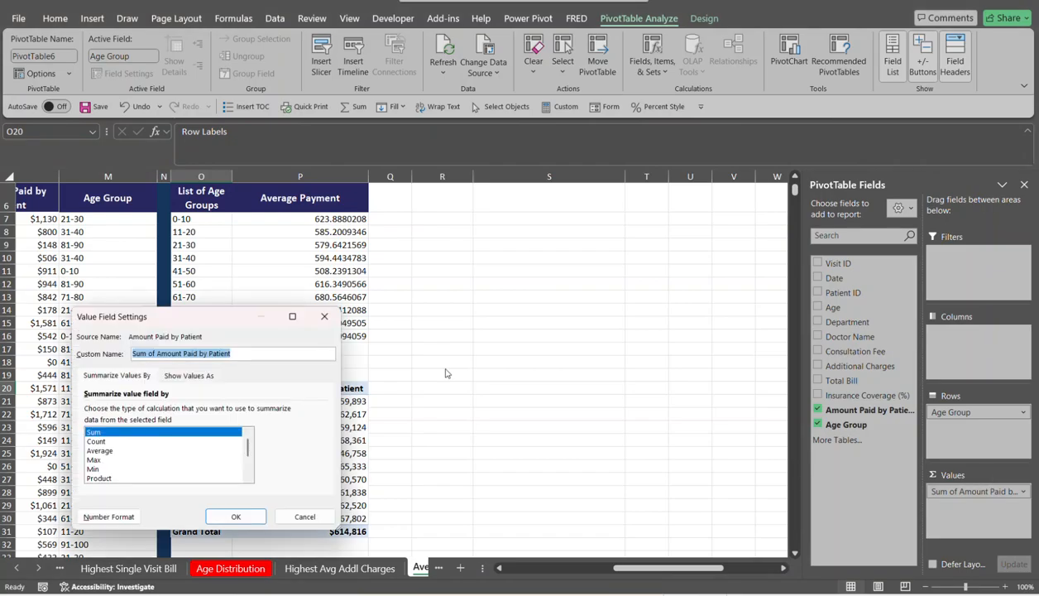
left_click(111, 451)
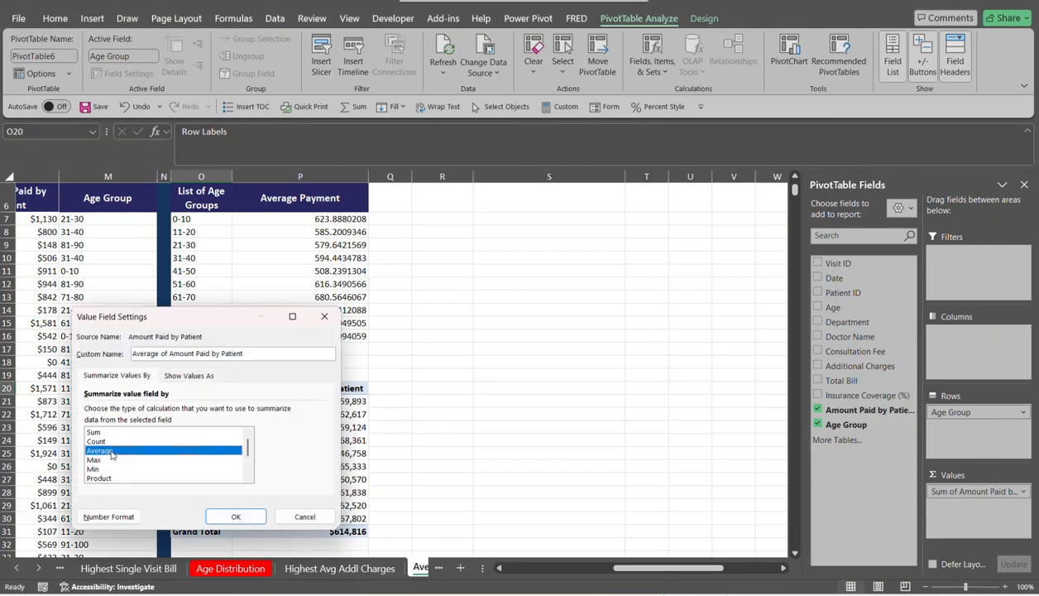
left_click(235, 517)
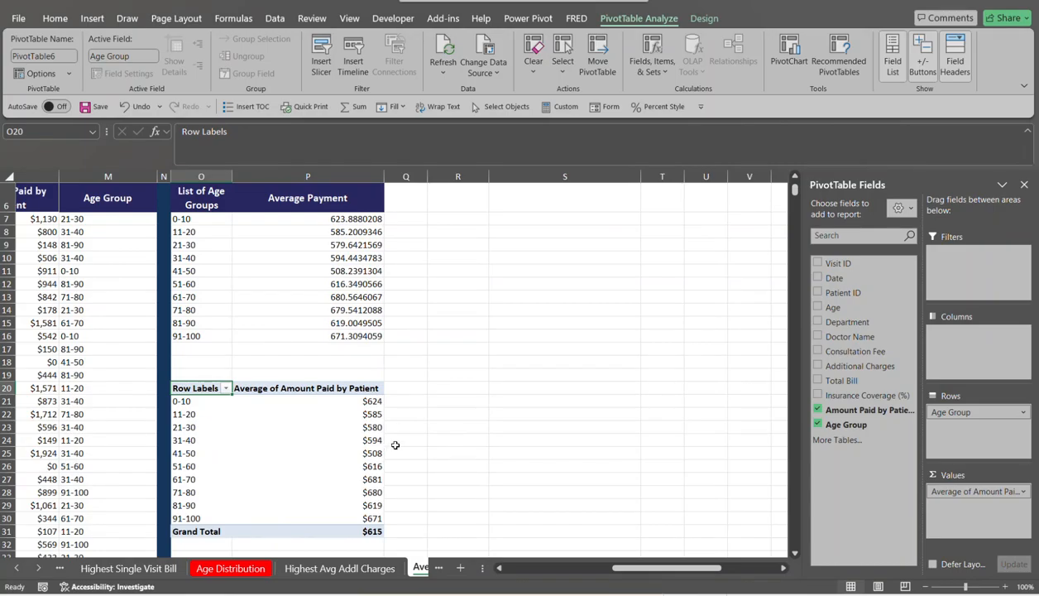
Format the PivotTable's average payment values as Currency with the $ symbol and 3 decimal places.
mouse_move(371, 403)
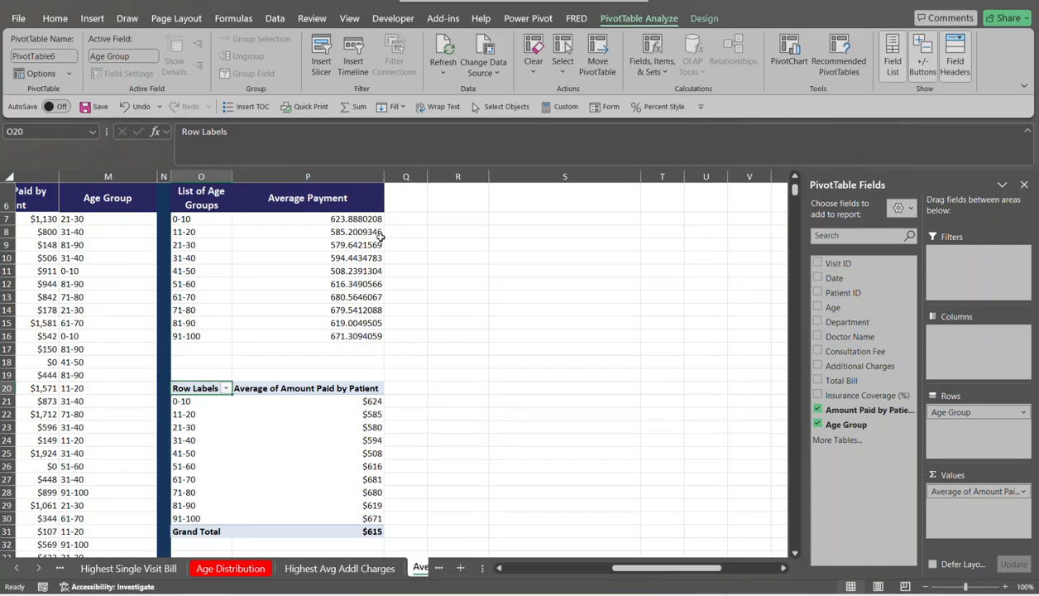
left_click(370, 400)
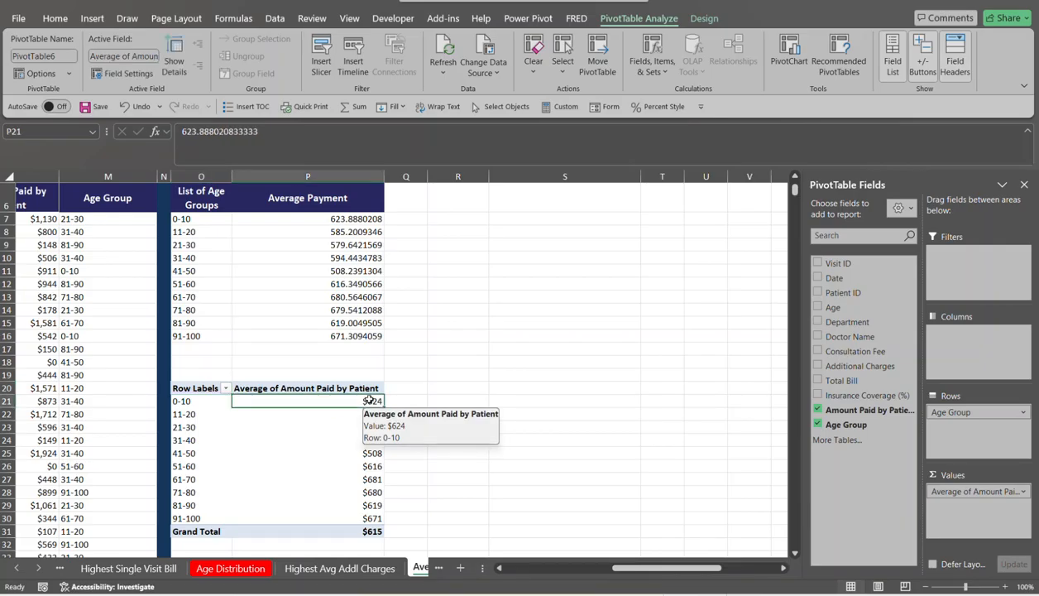
right_click(370, 400)
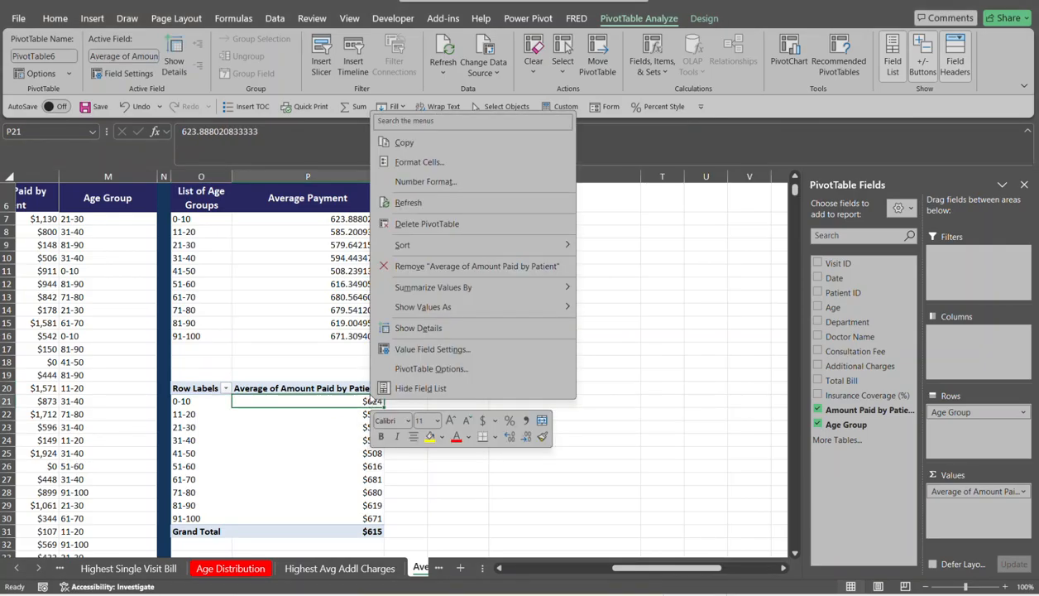
left_click(451, 183)
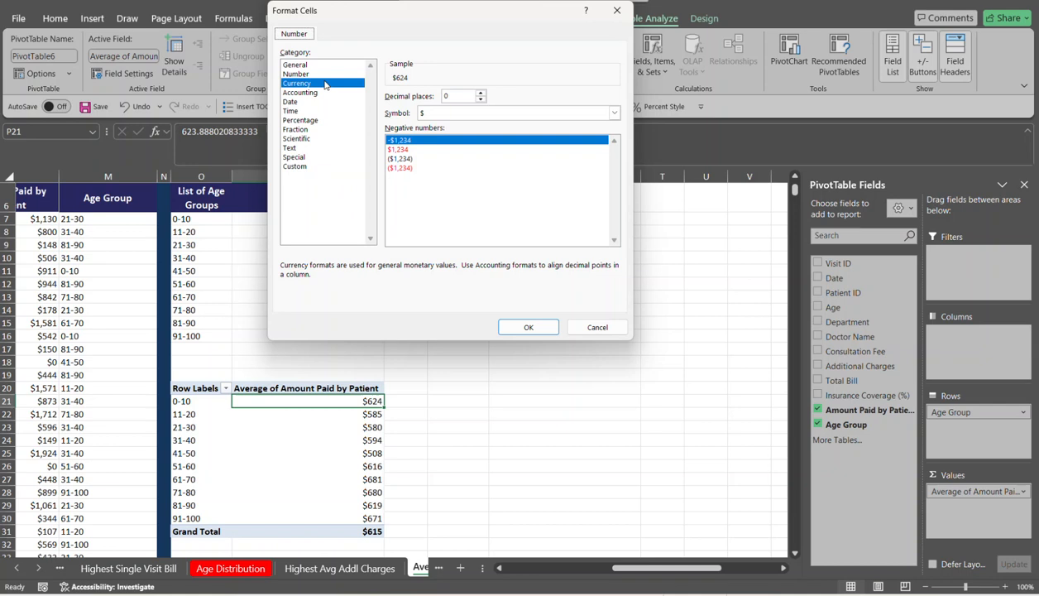
left_click_drag(378, 17, 542, 44)
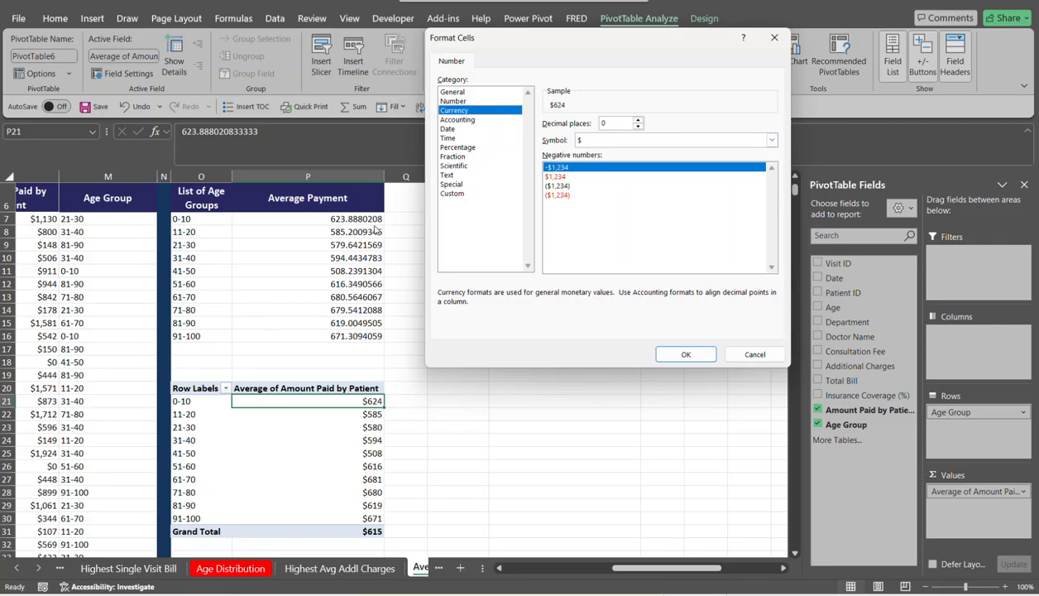
left_click(638, 120)
left_click(638, 120)
left_click(638, 120)
left_click(686, 353)
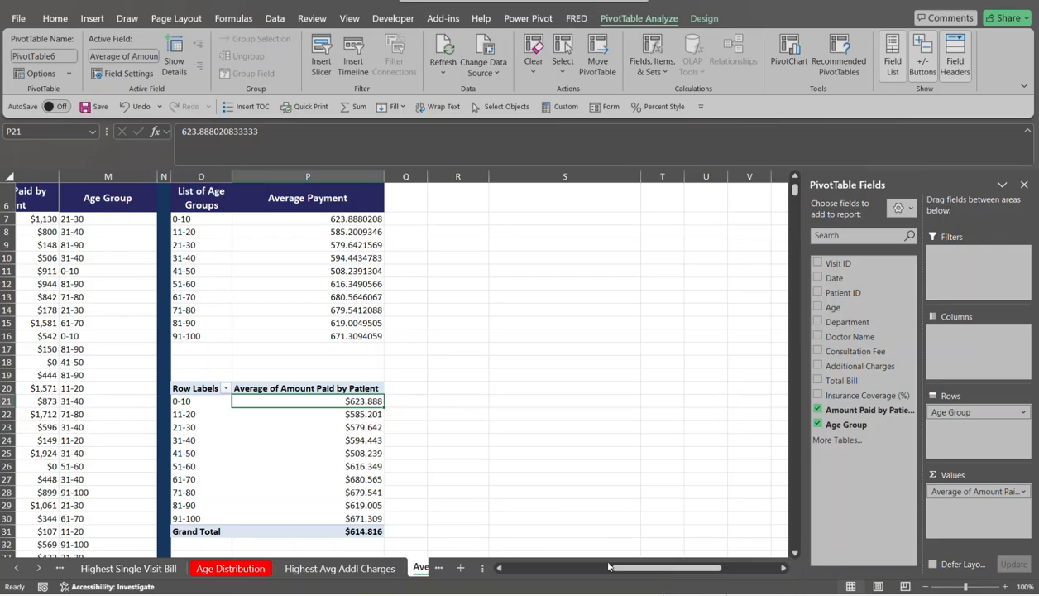
left_click_drag(607, 567, 619, 570)
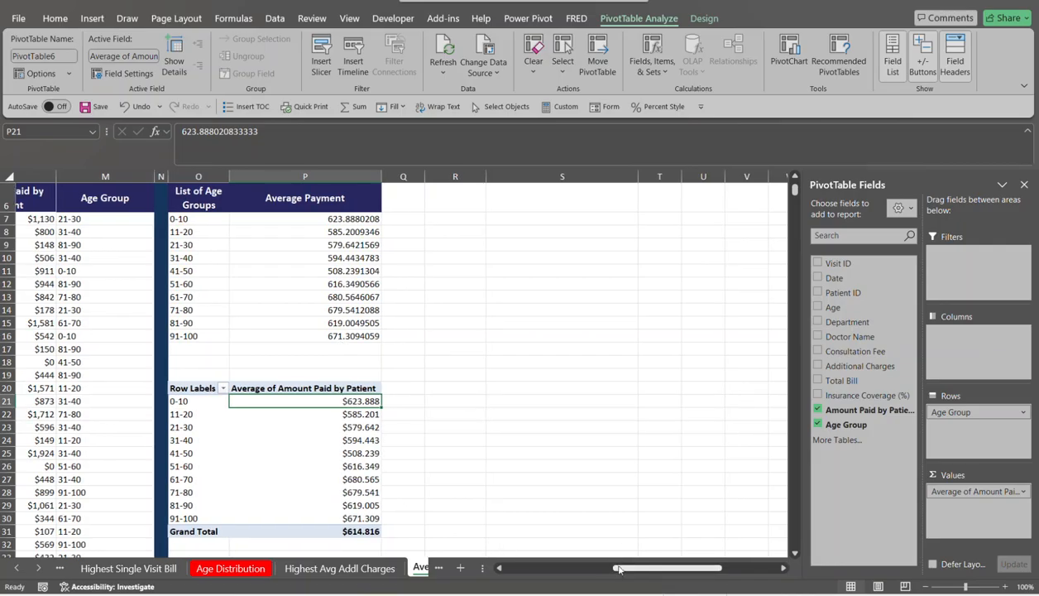